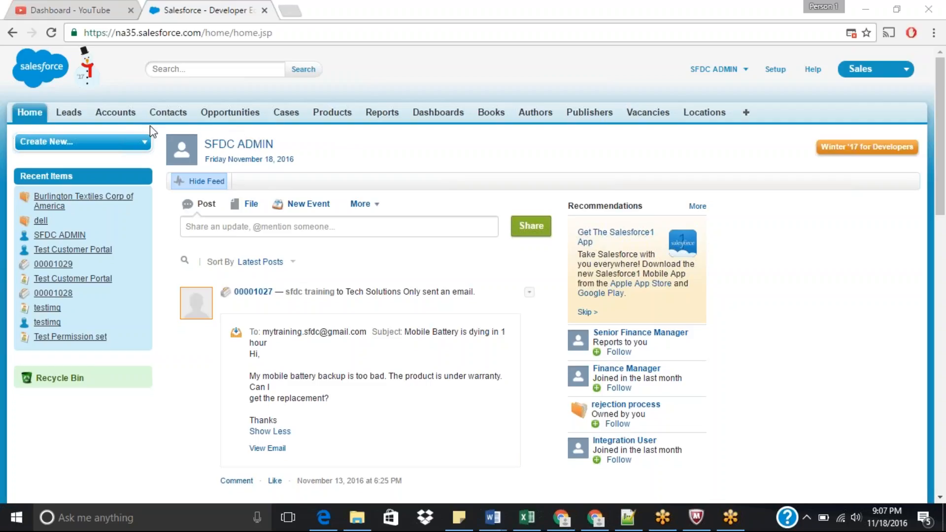
Step: Open the Account validation rules list through the Force.com quick access menu on the Accounts page
{"action": "left_click", "coordinate": [113, 116]}
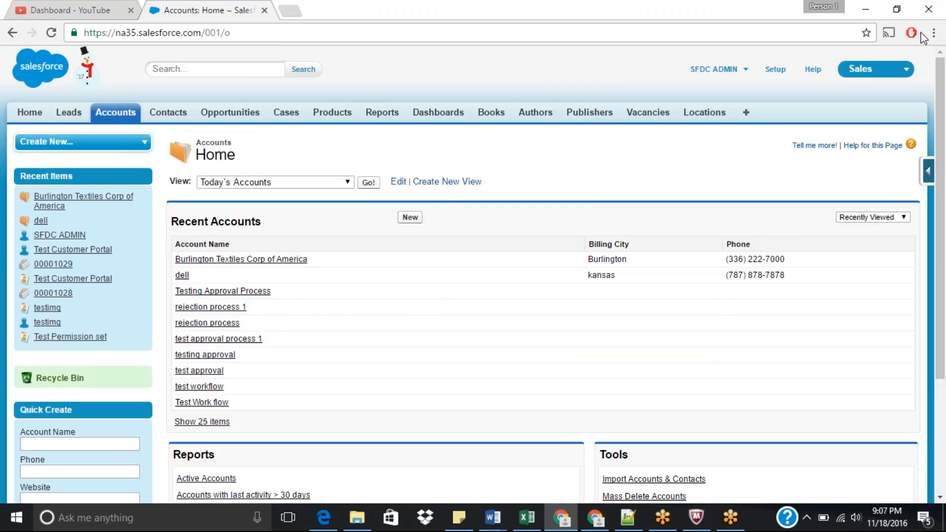
{"action": "left_click", "coordinate": [921, 33]}
{"action": "left_click", "coordinate": [921, 33]}
{"action": "left_click", "coordinate": [928, 174]}
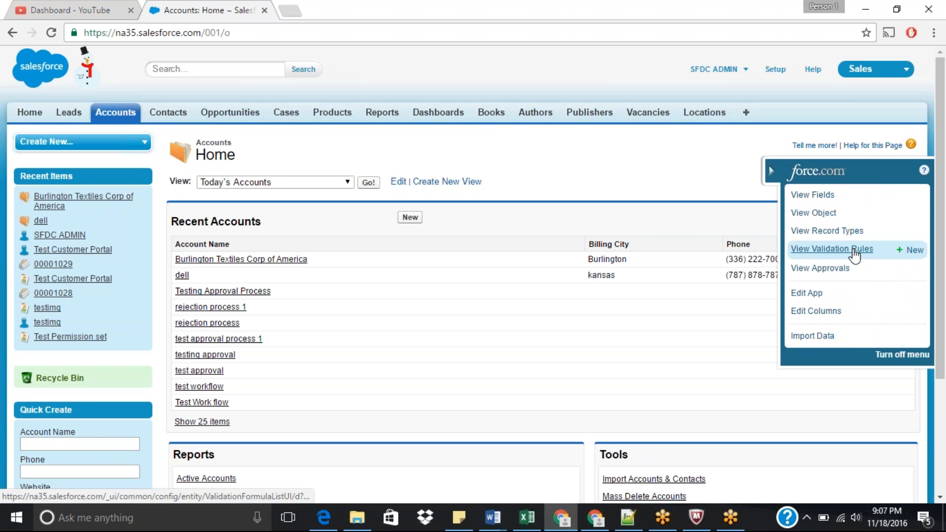
{"action": "left_click", "coordinate": [849, 250]}
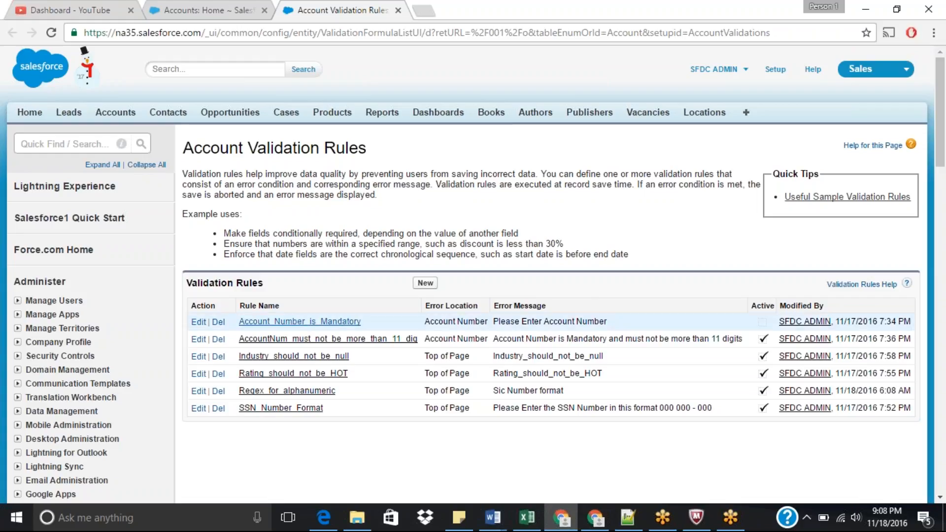
Step: Open the Account_Number_is_Mandatory validation rule and highlight its error condition formula
{"action": "left_click", "coordinate": [327, 321]}
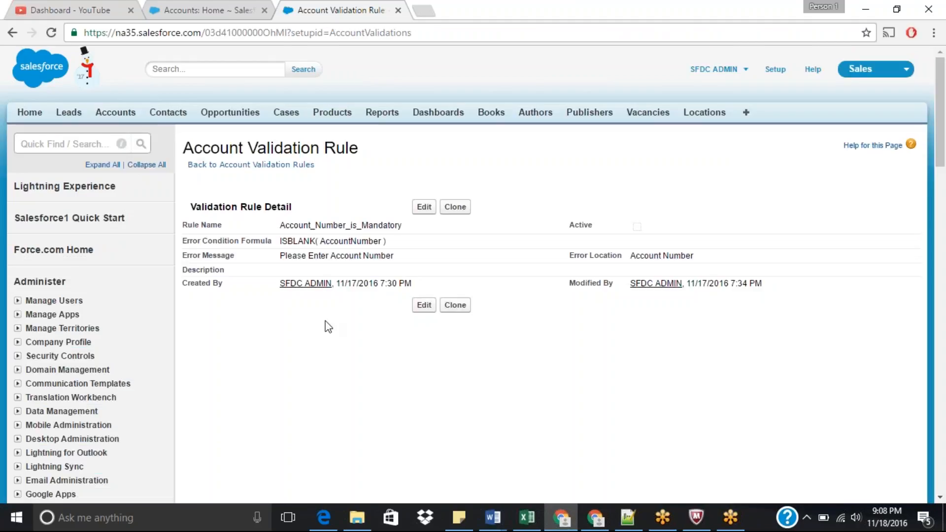
{"action": "left_click_drag", "start_coordinate": [279, 241], "coordinate": [389, 242]}
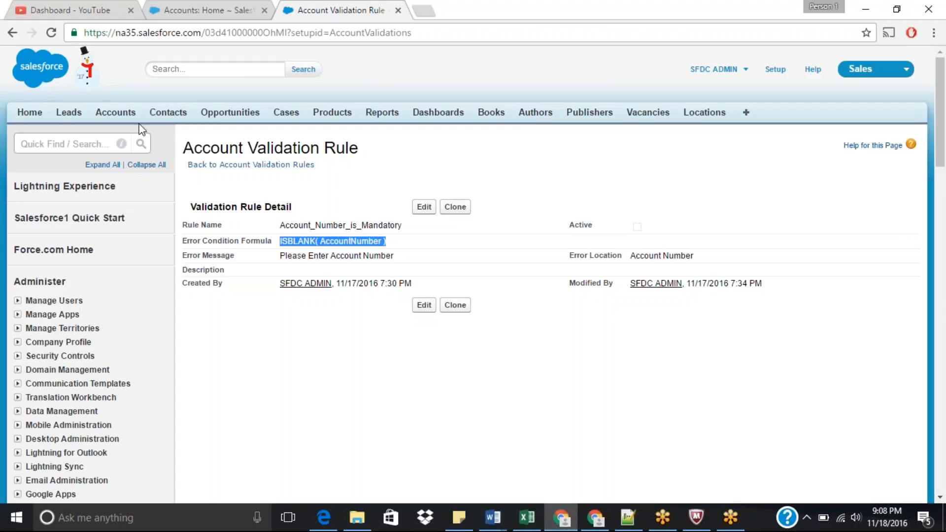
Step: Start a new Residential Customers account in a separate tab and locate its Account Number field
{"action": "middle_click", "coordinate": [117, 118]}
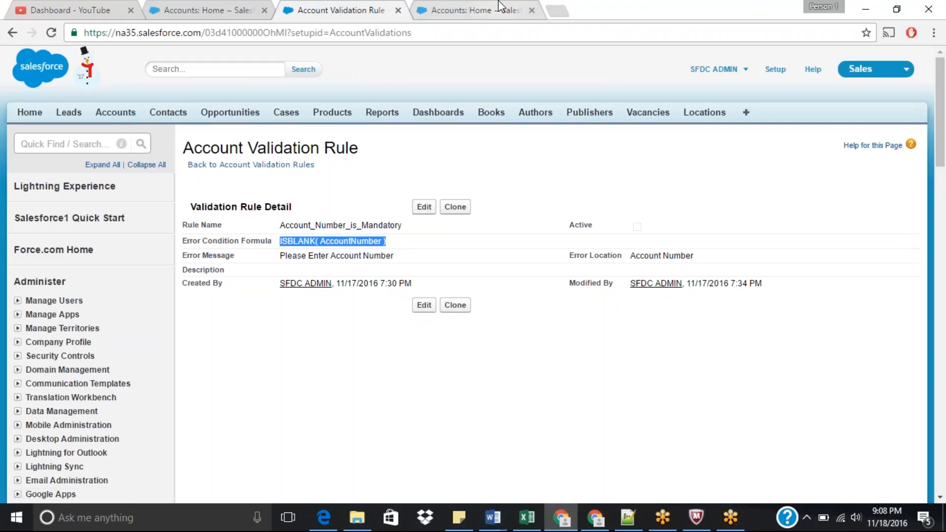
{"action": "left_click", "coordinate": [473, 10]}
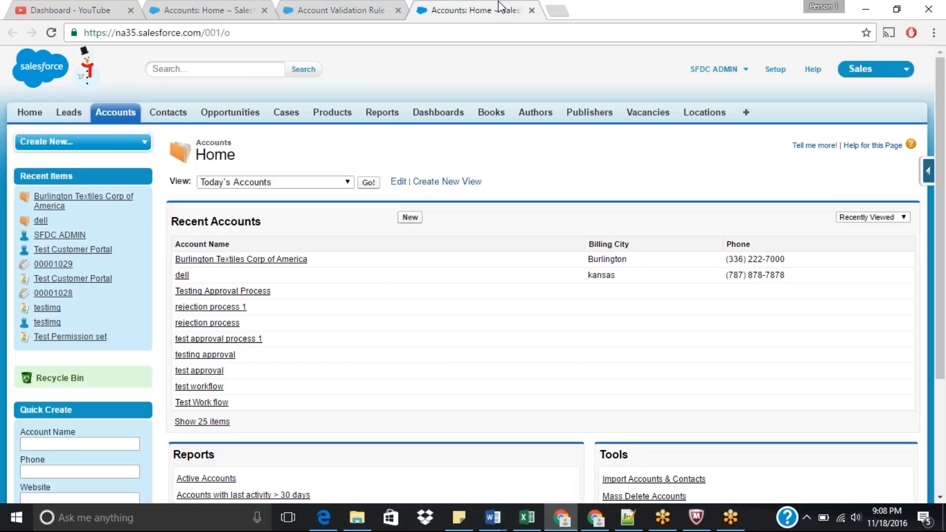
{"action": "left_click", "coordinate": [409, 219]}
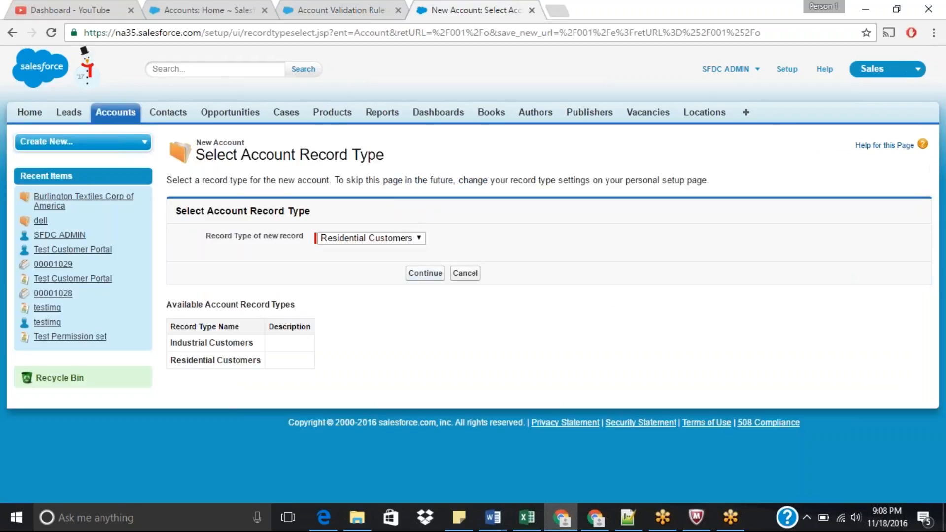
{"action": "left_click", "coordinate": [423, 274]}
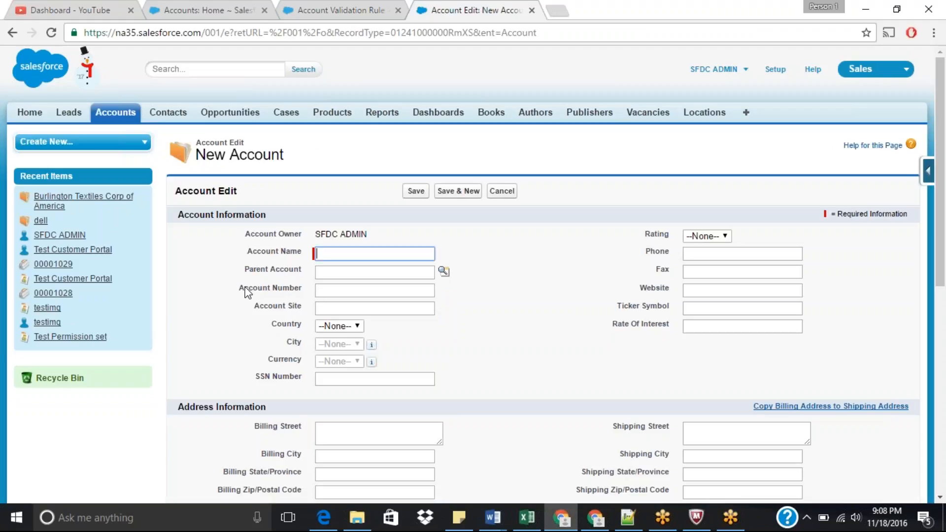
{"action": "left_click_drag", "start_coordinate": [239, 291], "coordinate": [310, 291]}
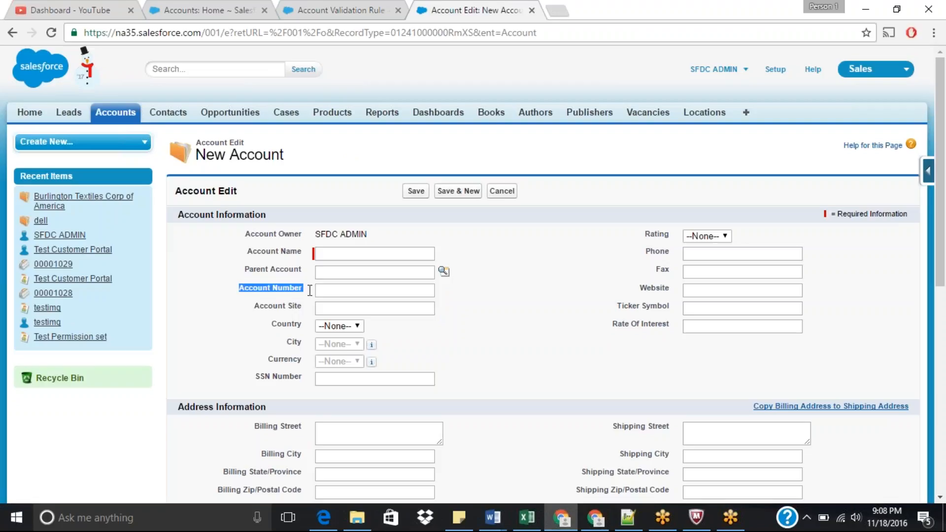
{"action": "left_click", "coordinate": [342, 292]}
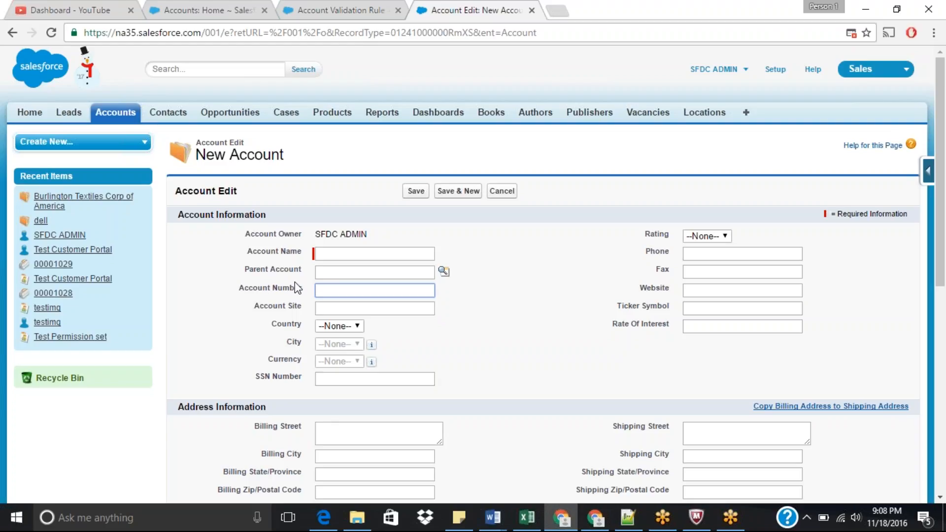
Step: Return to the validation rule and highlight the AccountNumber field in the formula and the error message
{"action": "left_click", "coordinate": [341, 10]}
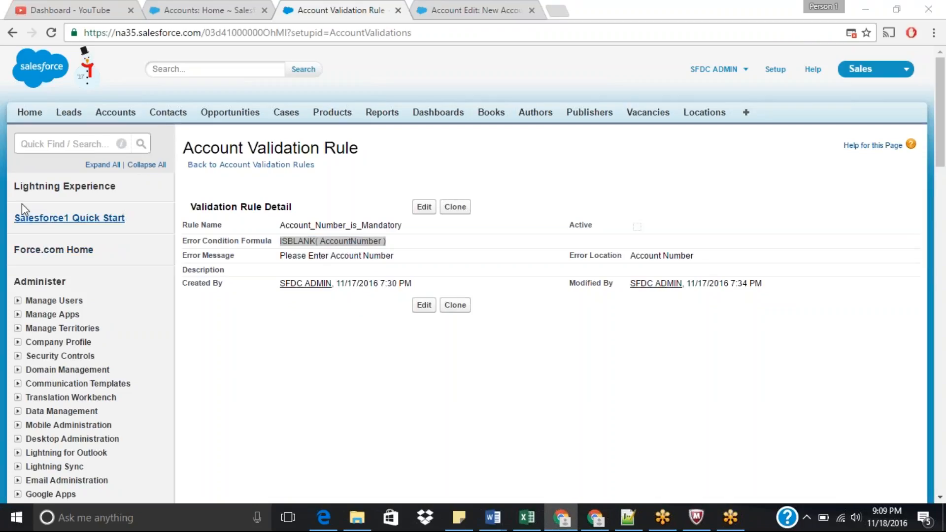
{"action": "double_click", "coordinate": [352, 242]}
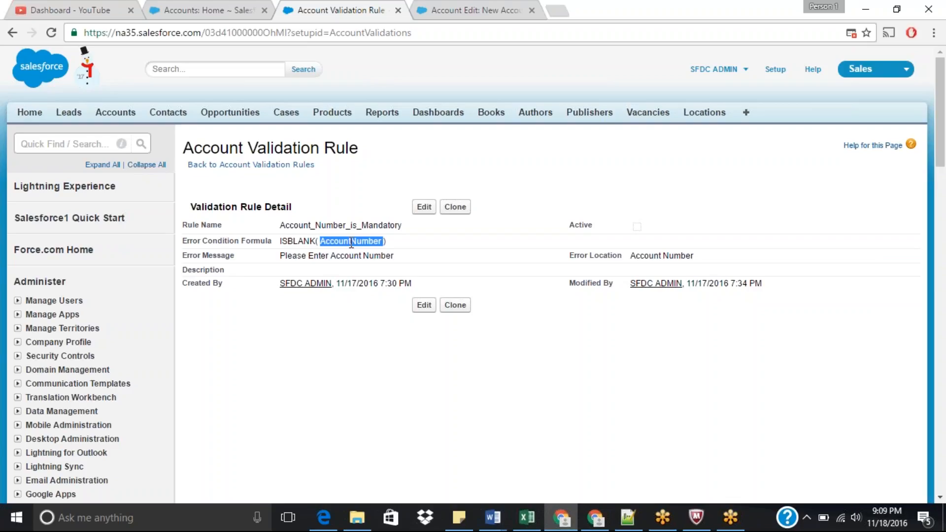
{"action": "left_click_drag", "start_coordinate": [280, 255], "coordinate": [398, 257]}
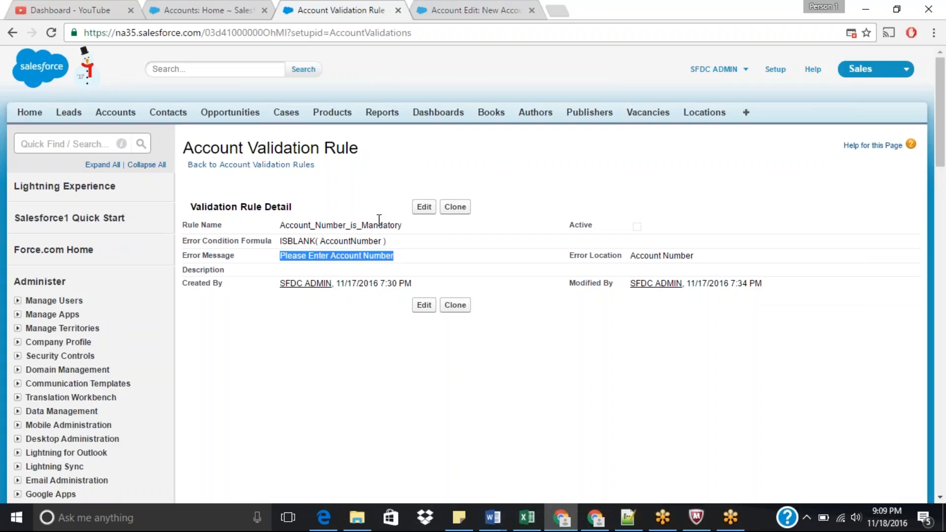
Step: Open the validation rule for editing and examine the ISBLANK( AccountNumber ) error condition formula
{"action": "left_click", "coordinate": [425, 207]}
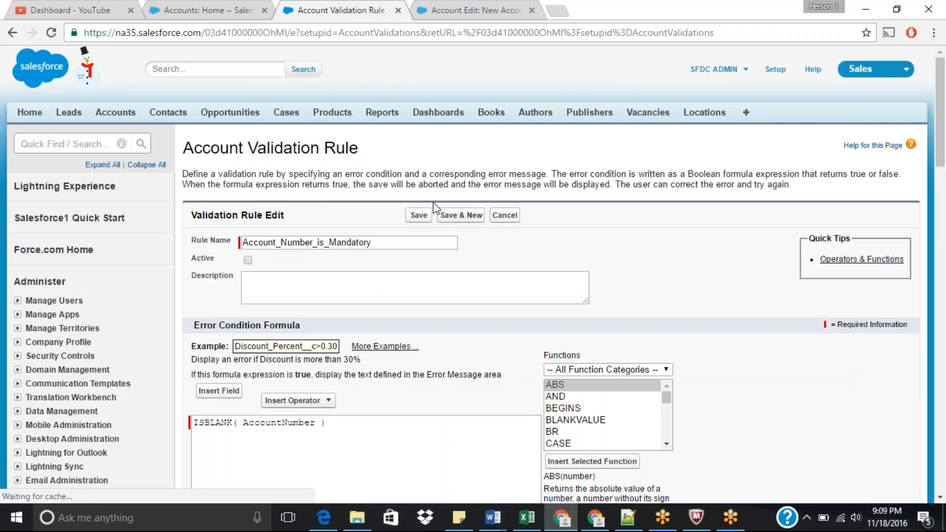
{"action": "scroll", "coordinate": [943, 151], "scroll_direction": "down", "scroll_amount": 3}
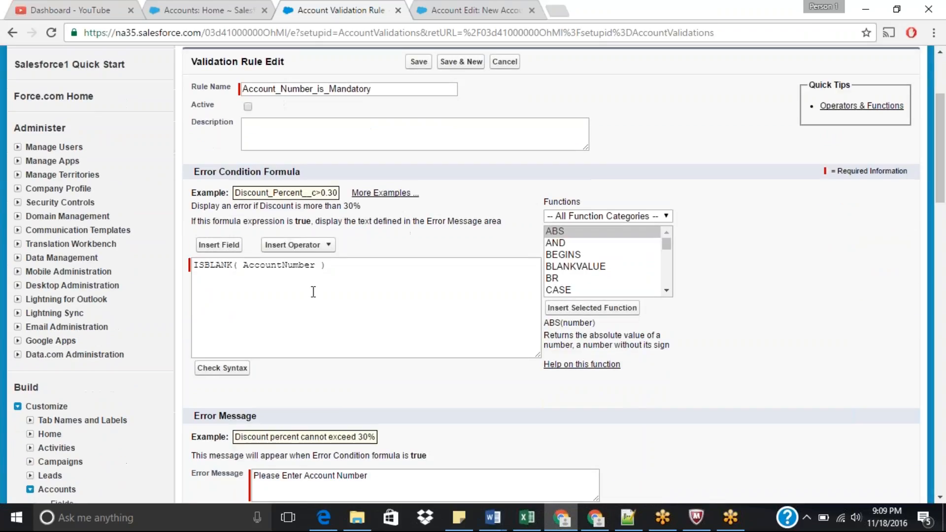
{"action": "double_click", "coordinate": [212, 266]}
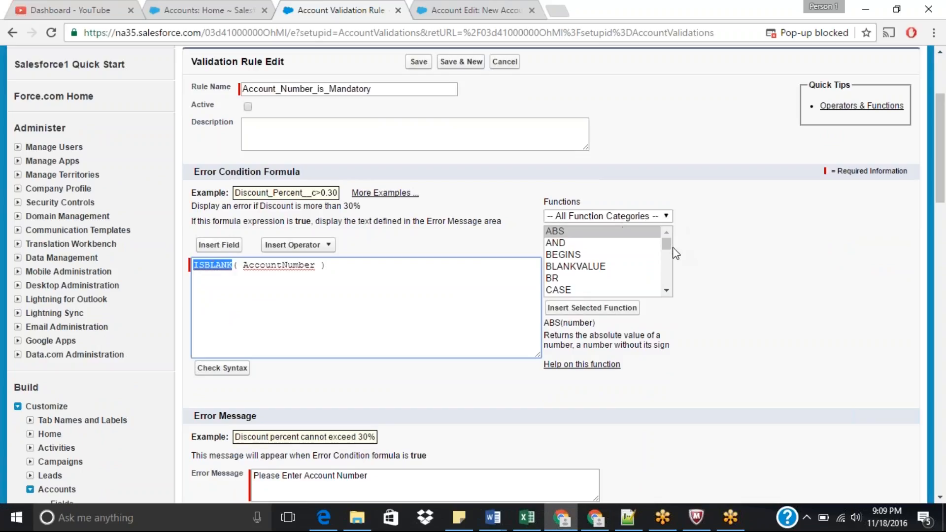
{"action": "mouse_move", "coordinate": [667, 245]}
{"action": "left_mouse_down"}
{"action": "mouse_move", "coordinate": [670, 293]}
{"action": "mouse_move", "coordinate": [669, 245]}
{"action": "left_mouse_up"}
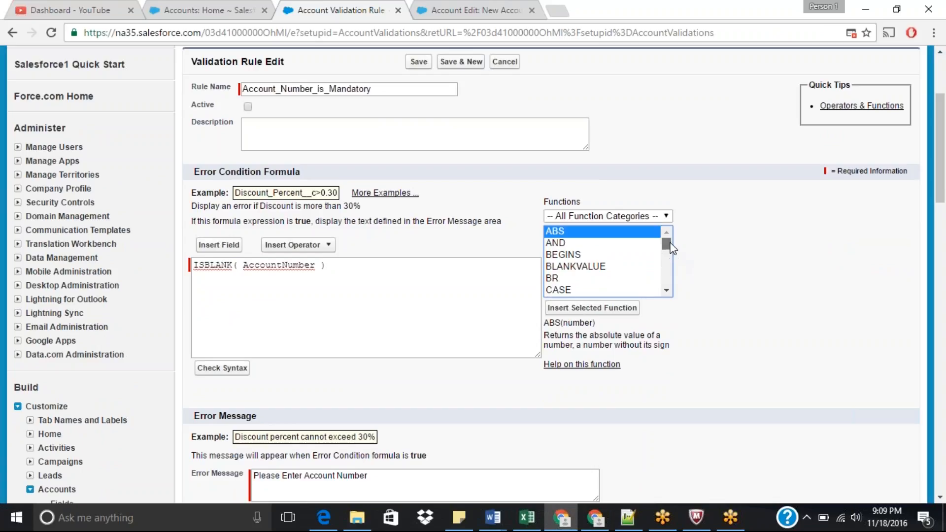
{"action": "left_click", "coordinate": [778, 233]}
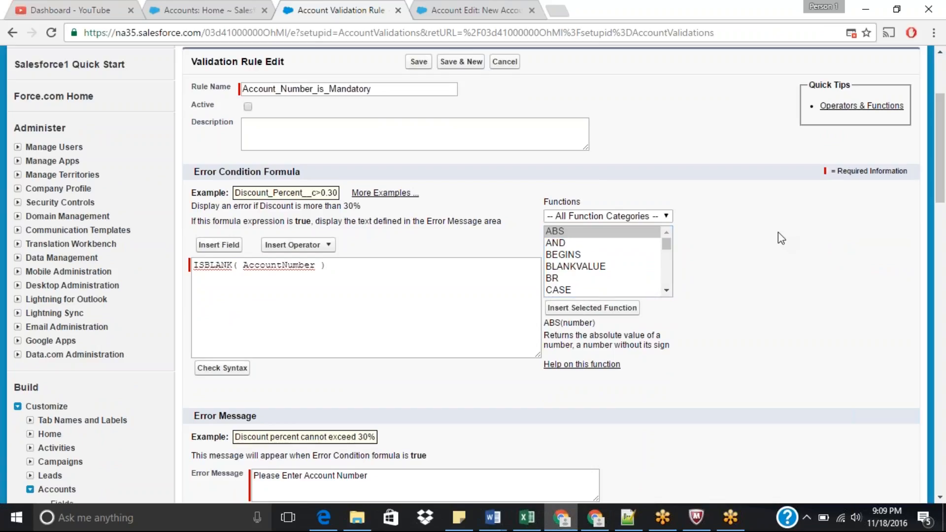
{"action": "double_click", "coordinate": [213, 266]}
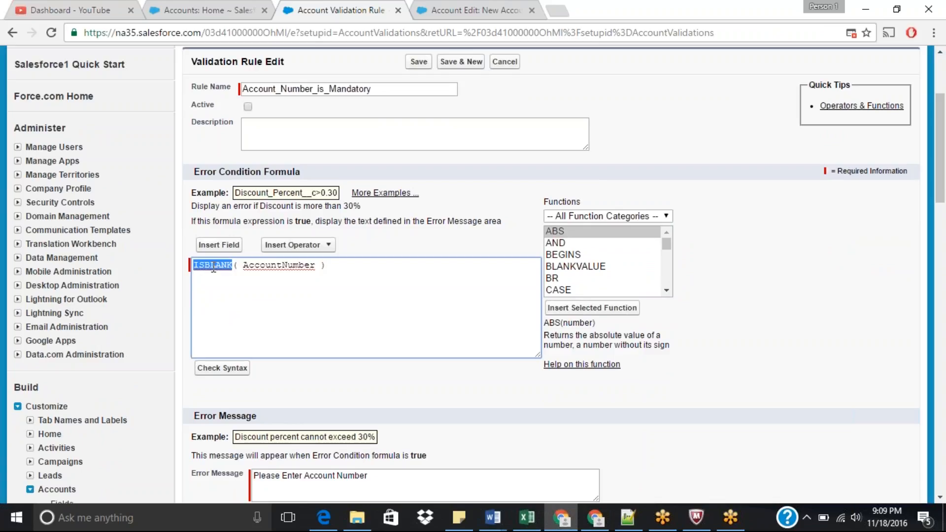
{"action": "double_click", "coordinate": [274, 266]}
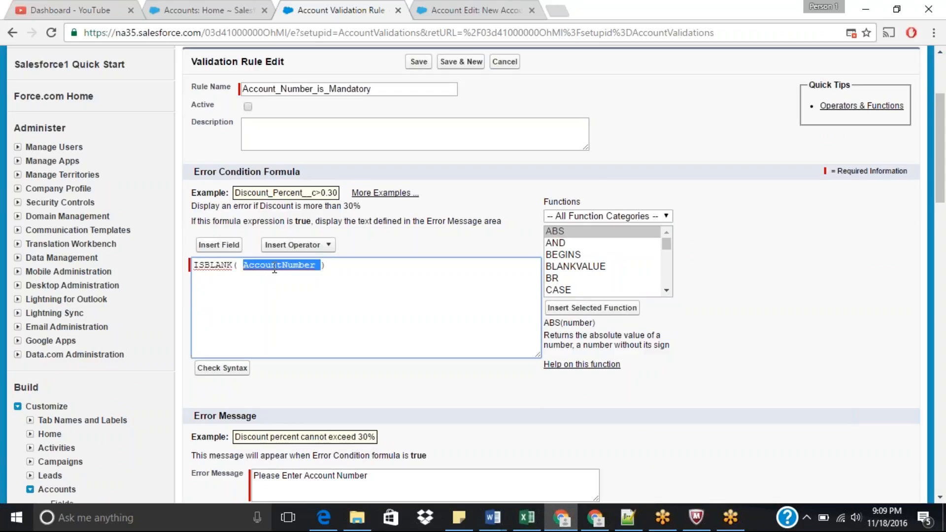
{"action": "double_click", "coordinate": [206, 267]}
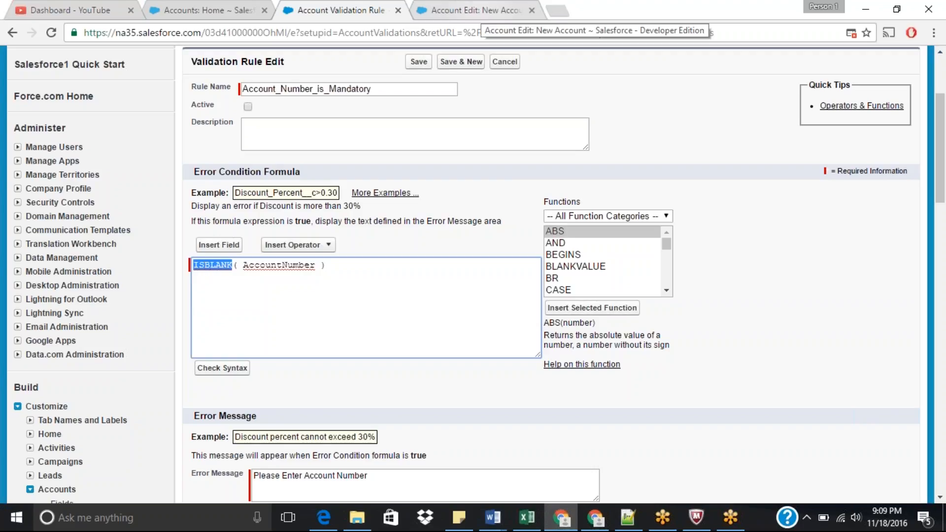
Step: Switch back to the new account and enter test record as the account name
{"action": "left_click", "coordinate": [475, 11]}
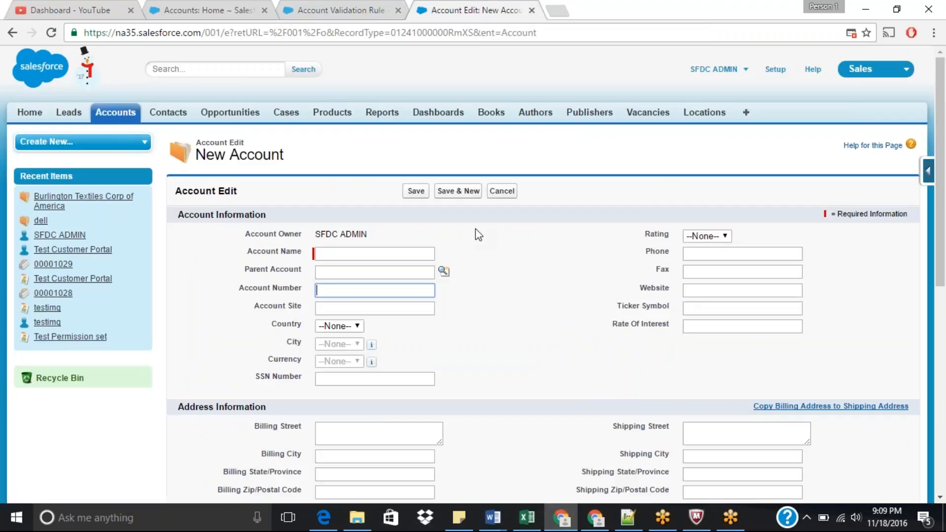
{"action": "left_click", "coordinate": [374, 254]}
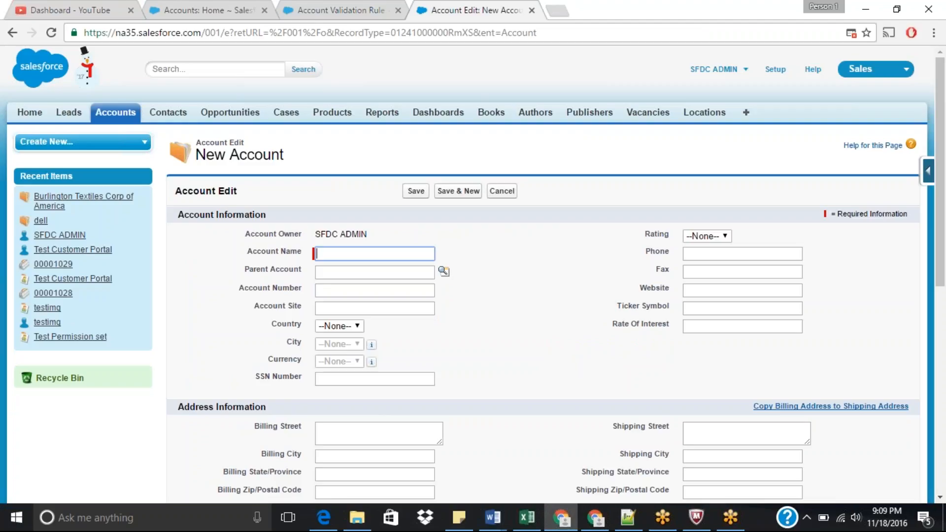
{"action": "type", "text": "test recor"}
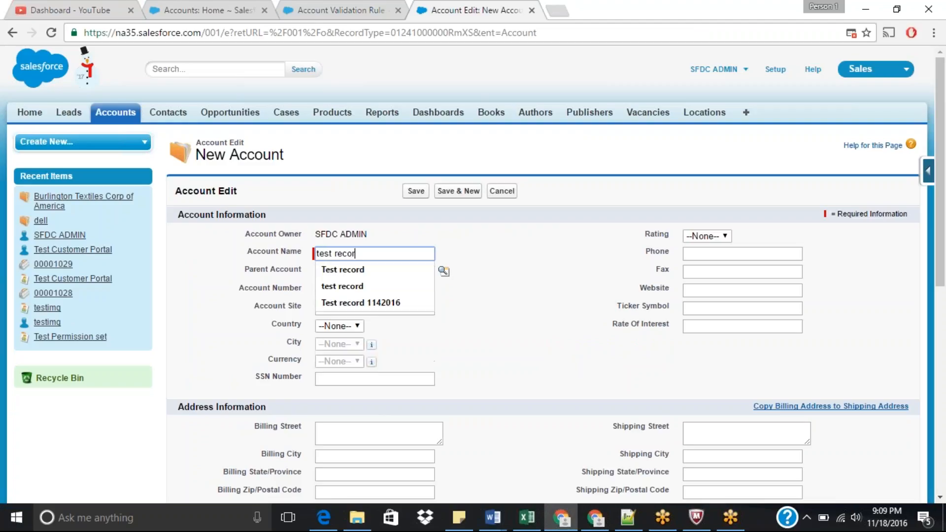
{"action": "type", "text": "d"}
{"action": "key", "text": "Tab"}
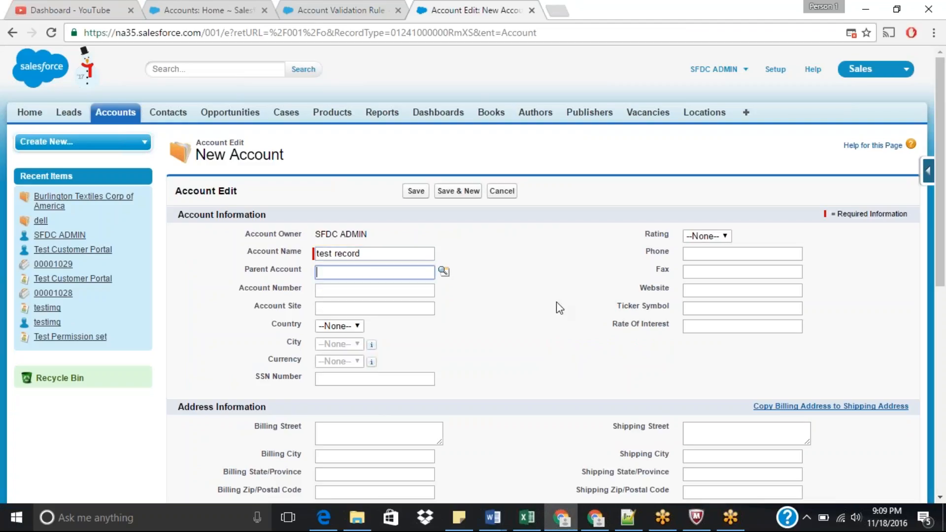
Step: Set the account's rating to Hot and save the record
{"action": "left_click_drag", "start_coordinate": [940, 217], "coordinate": [940, 250]}
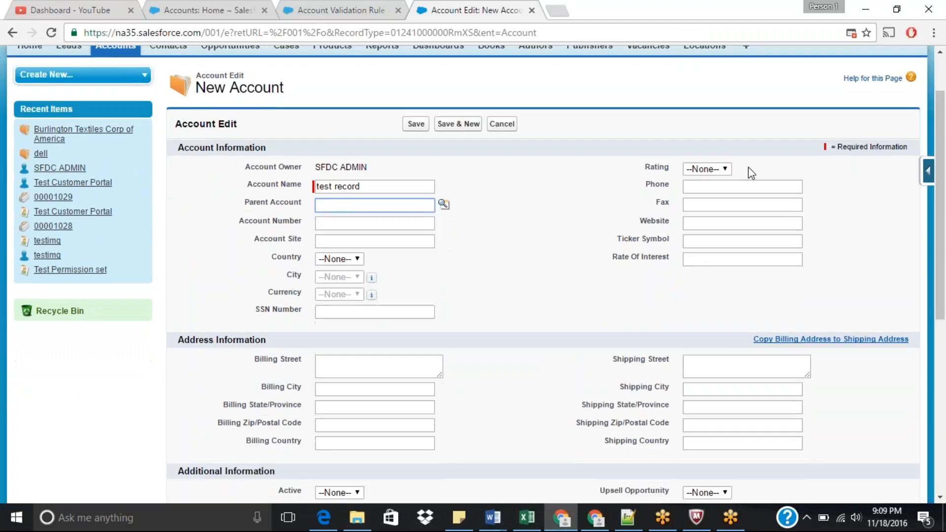
{"action": "left_click", "coordinate": [722, 169]}
{"action": "left_click", "coordinate": [695, 194]}
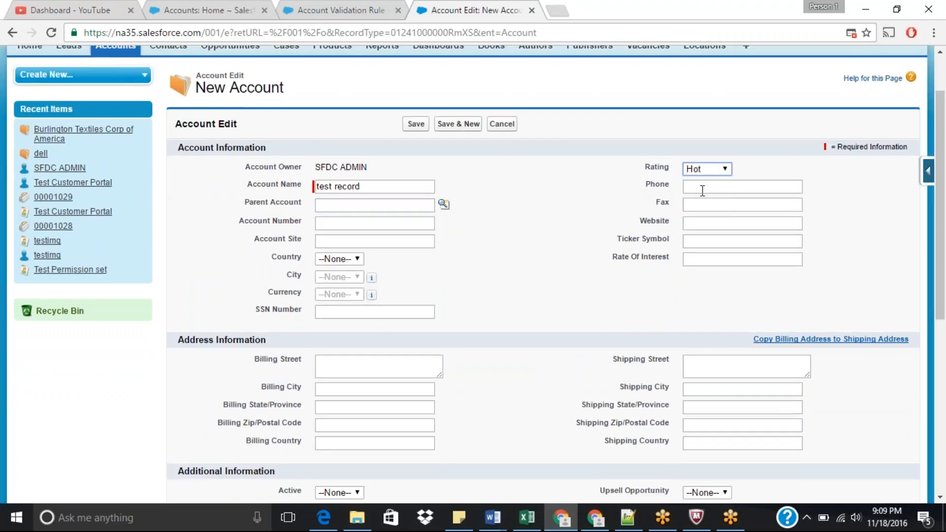
{"action": "left_click", "coordinate": [417, 126]}
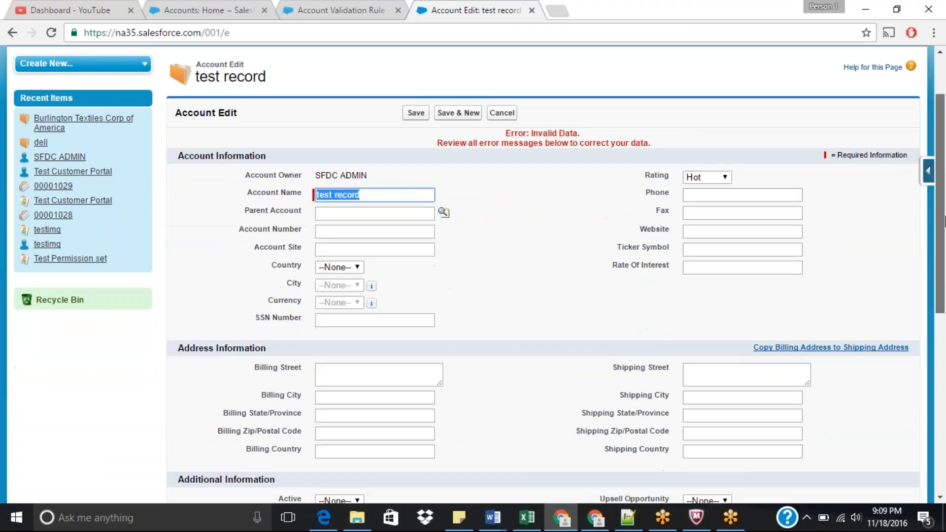
Step: Fill in SLA Expiration Date 11/18/2016, SLA Serial Number 78787 and SLA Silver on the account
{"action": "left_click_drag", "start_coordinate": [941, 222], "coordinate": [941, 343]}
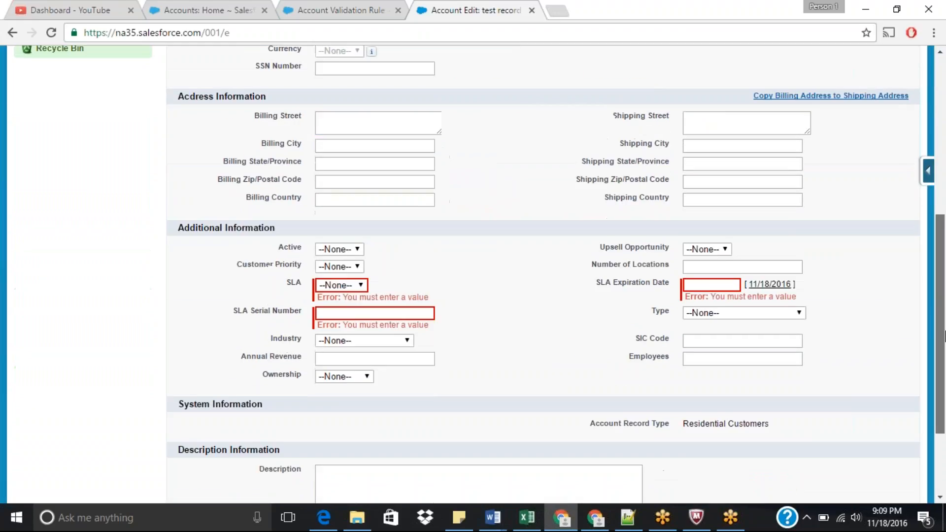
{"action": "left_click", "coordinate": [780, 285]}
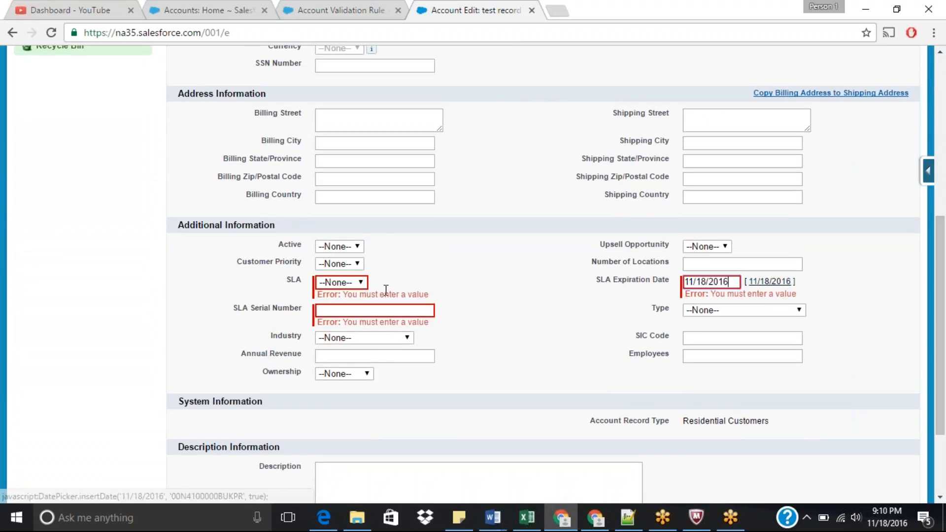
{"action": "left_click", "coordinate": [374, 310]}
{"action": "type", "text": "78787"}
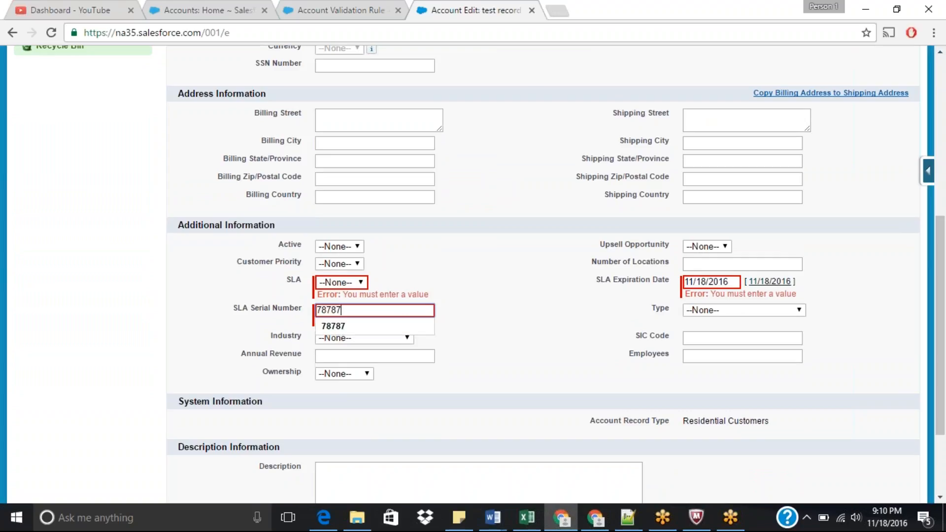
{"action": "left_click", "coordinate": [337, 284]}
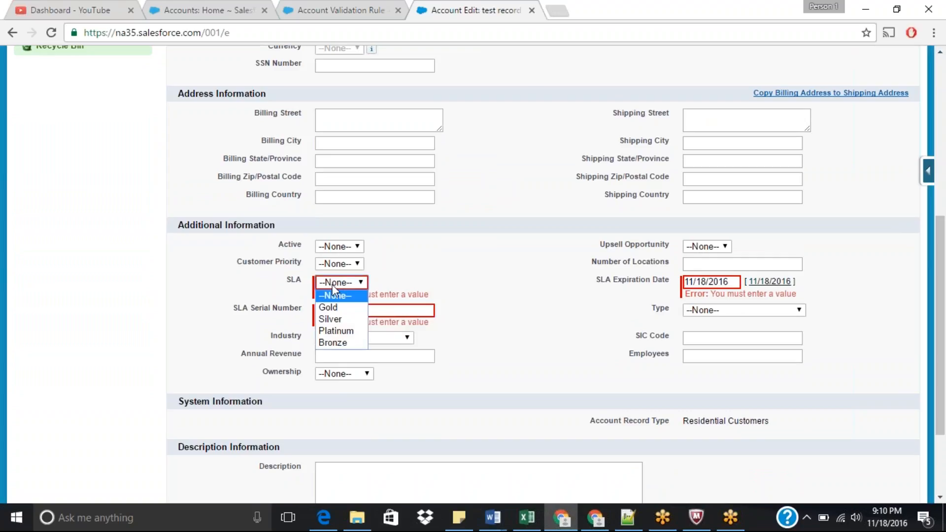
{"action": "left_click", "coordinate": [330, 318]}
{"action": "left_click_drag", "start_coordinate": [943, 294], "coordinate": [943, 225]}
{"action": "scroll", "coordinate": [943, 225], "scroll_direction": "up", "scroll_amount": 3}
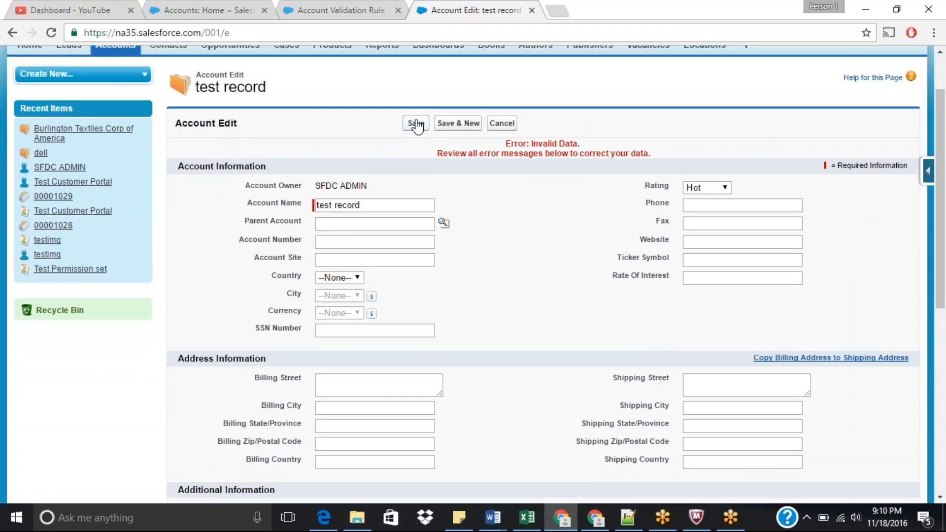
Step: Change the test record account's rating from Hot to Warm
{"action": "left_click", "coordinate": [416, 125]}
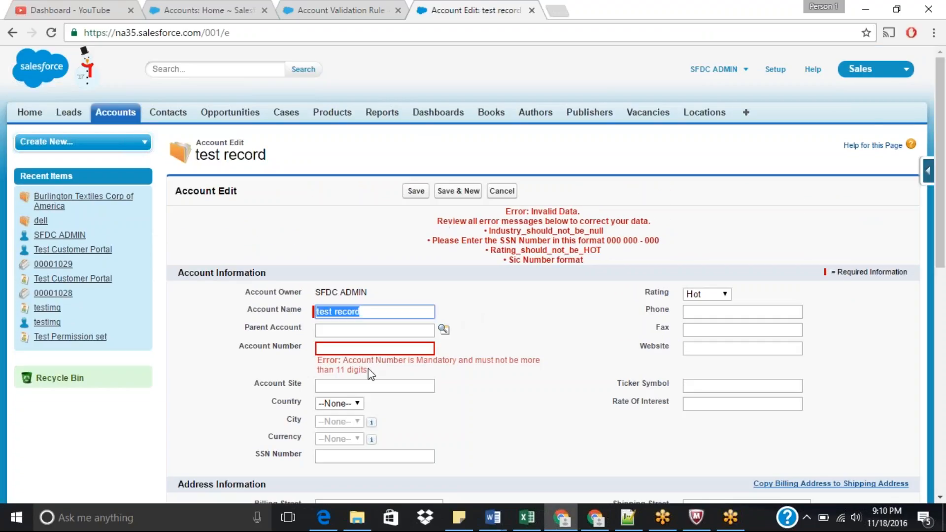
{"action": "left_click_drag", "start_coordinate": [348, 362], "coordinate": [532, 369]}
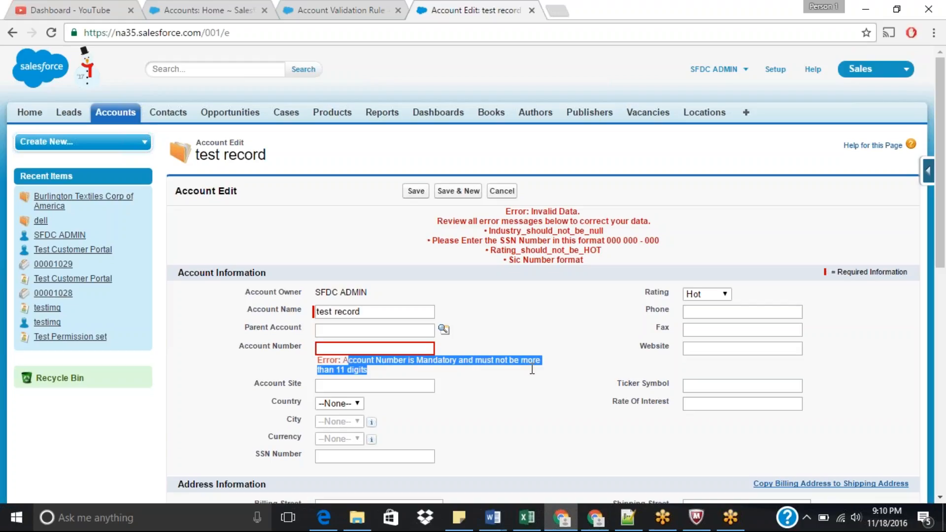
{"action": "left_click_drag", "start_coordinate": [941, 223], "coordinate": [944, 241]}
{"action": "left_click_drag", "start_coordinate": [945, 239], "coordinate": [945, 236]}
{"action": "left_click", "coordinate": [705, 230]}
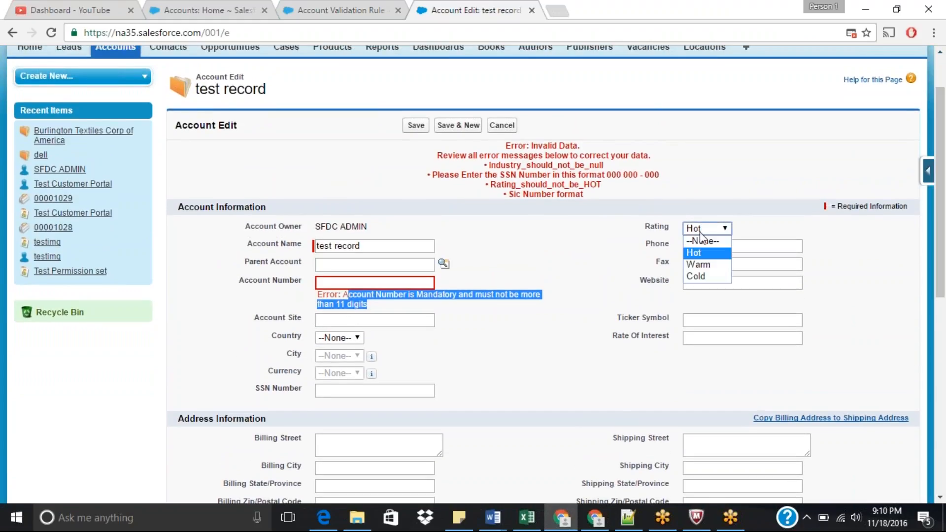
{"action": "left_click", "coordinate": [697, 263]}
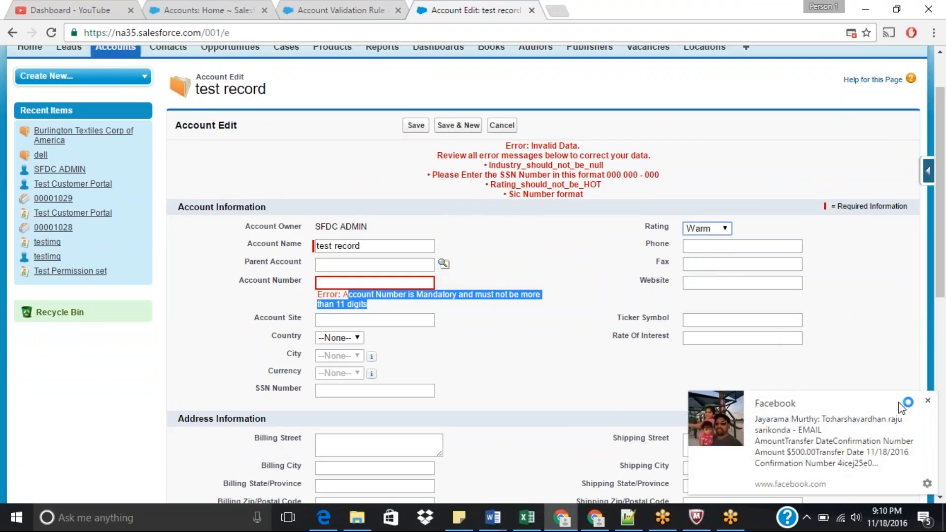
{"action": "left_click", "coordinate": [928, 402]}
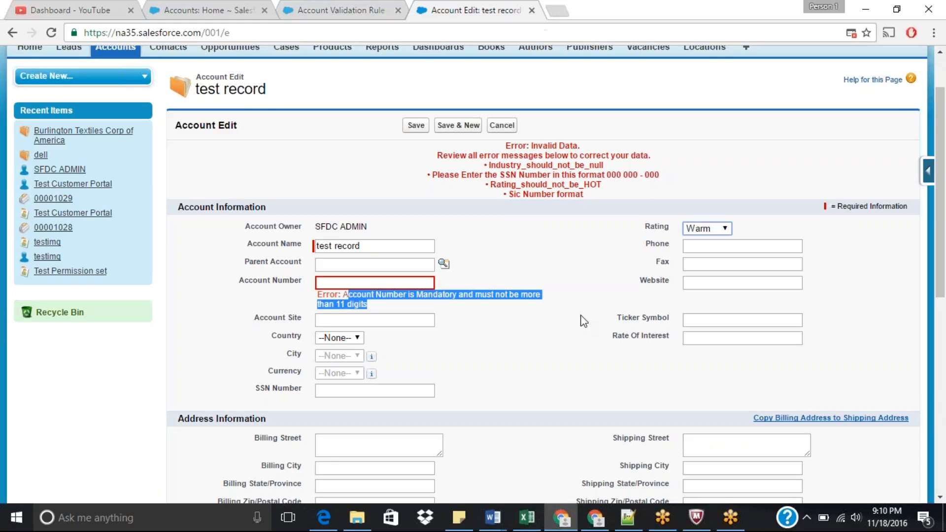
{"action": "left_click", "coordinate": [558, 343]}
Step: Open the account validation rules list and deactivate the Regex_for_alphanumeric rule
{"action": "left_click", "coordinate": [340, 10]}
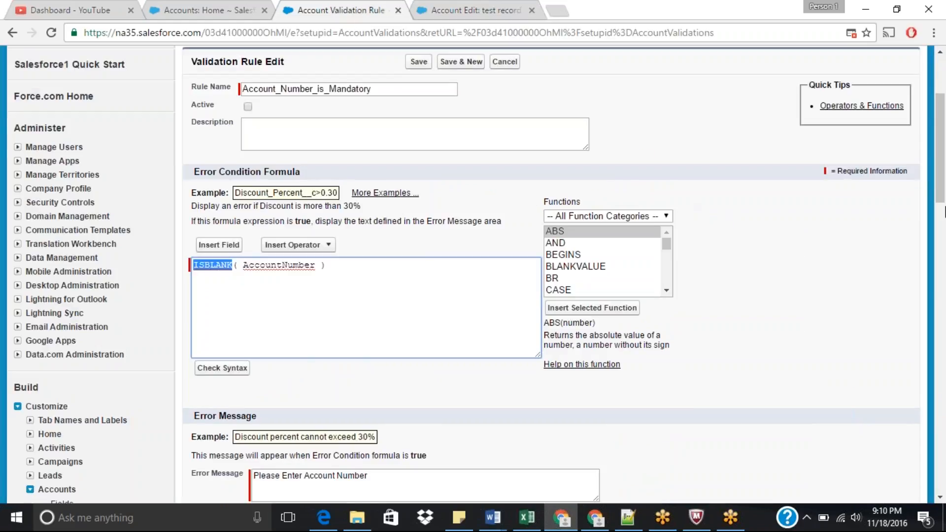
{"action": "scroll", "coordinate": [944, 212], "scroll_direction": "up", "scroll_amount": 3}
{"action": "left_click", "coordinate": [222, 10]}
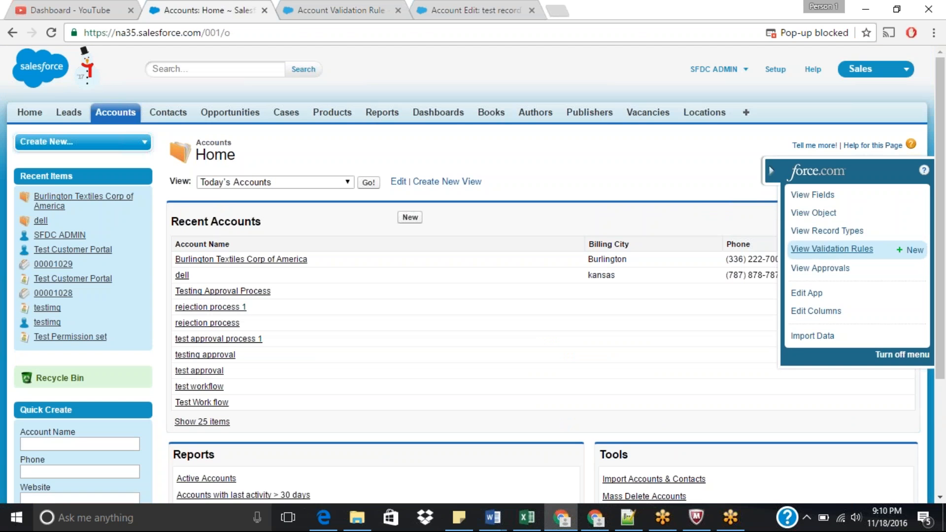
{"action": "left_click", "coordinate": [831, 249]}
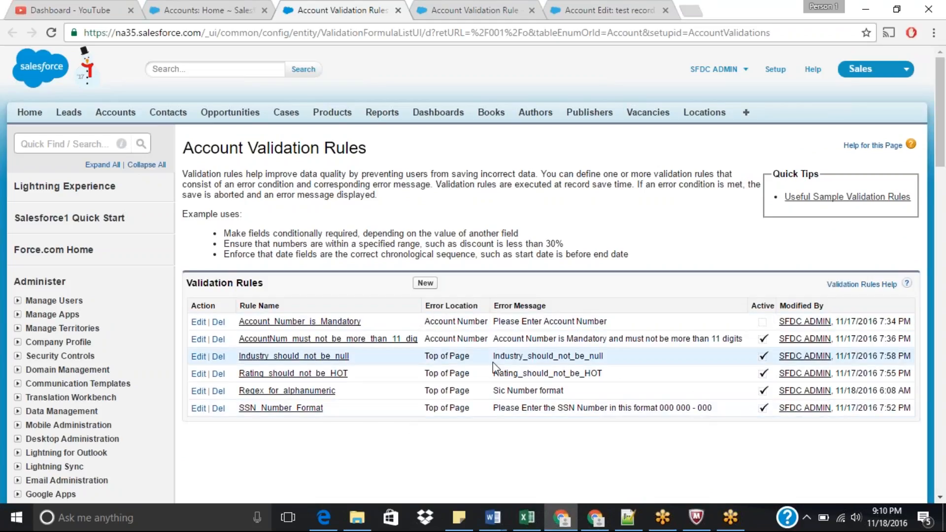
{"action": "left_click", "coordinate": [197, 391]}
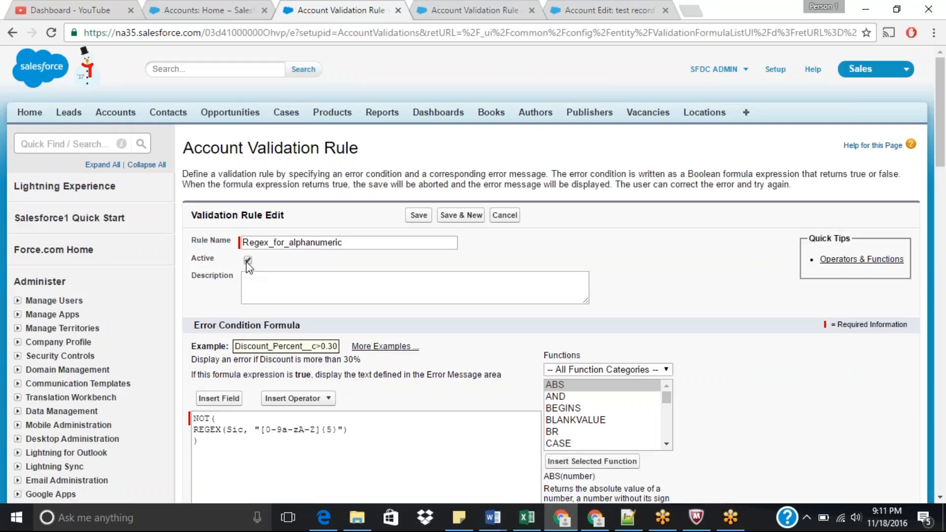
{"action": "left_click", "coordinate": [413, 217]}
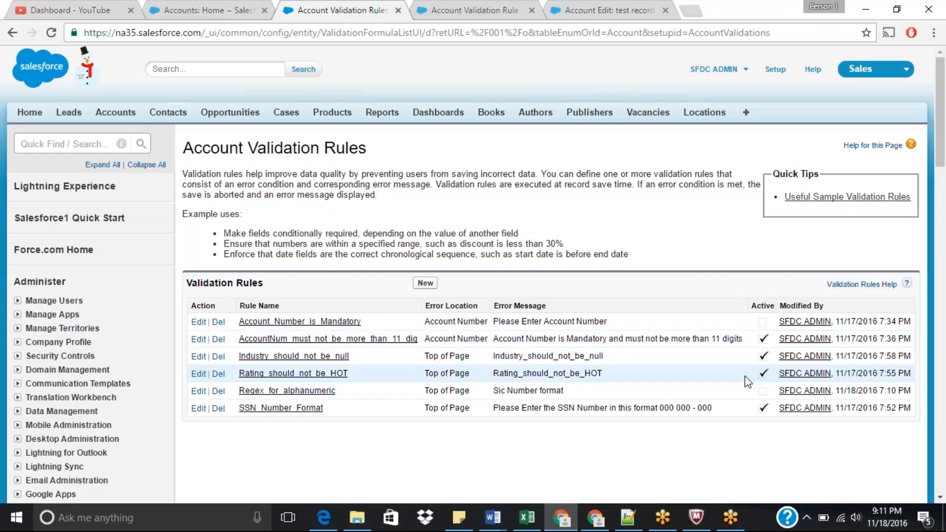
Step: Deactivate the Rating_should_not_be_HOT validation rule
{"action": "left_click", "coordinate": [202, 377]}
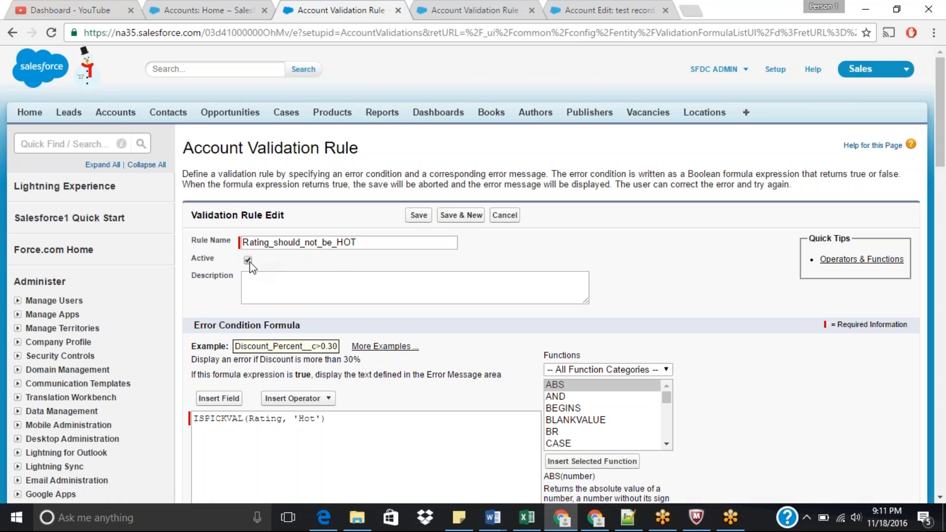
{"action": "left_click", "coordinate": [418, 215]}
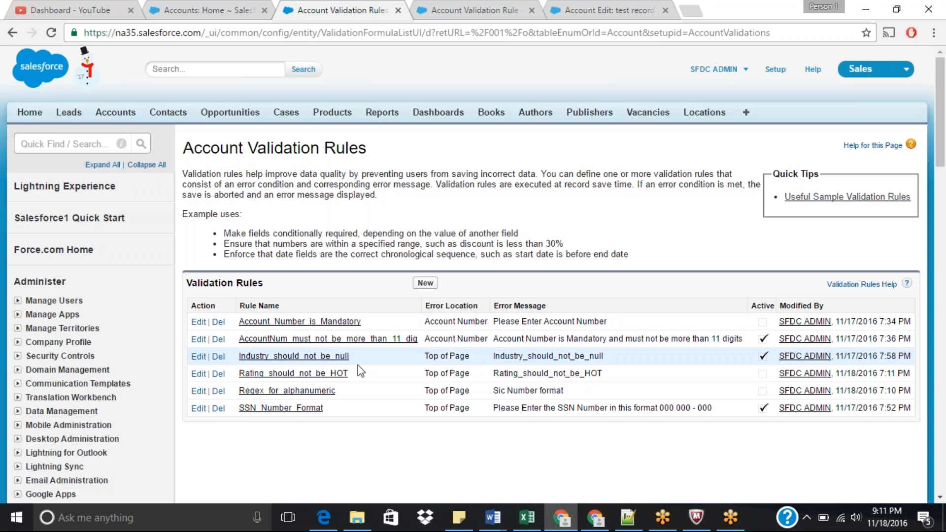
Step: Deactivate the Industry_should_not_be_null validation rule
{"action": "left_click", "coordinate": [216, 358]}
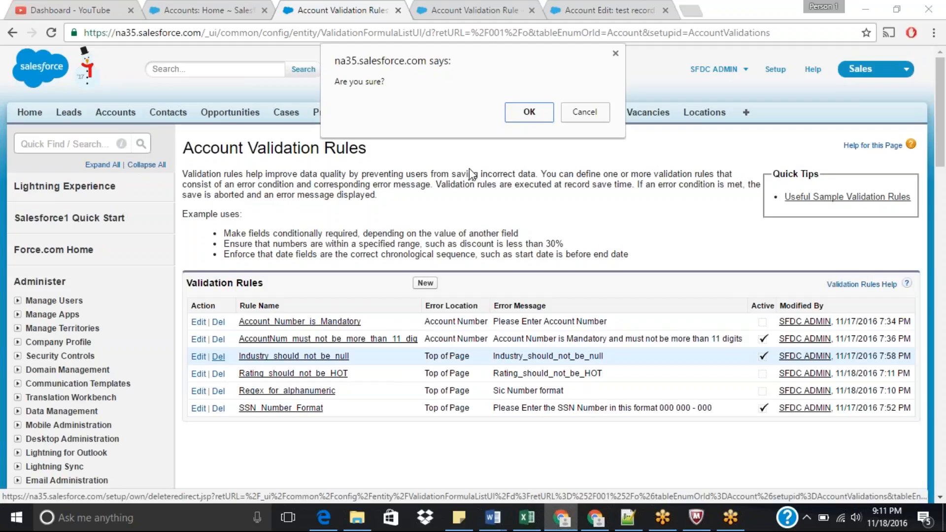
{"action": "left_click", "coordinate": [586, 113]}
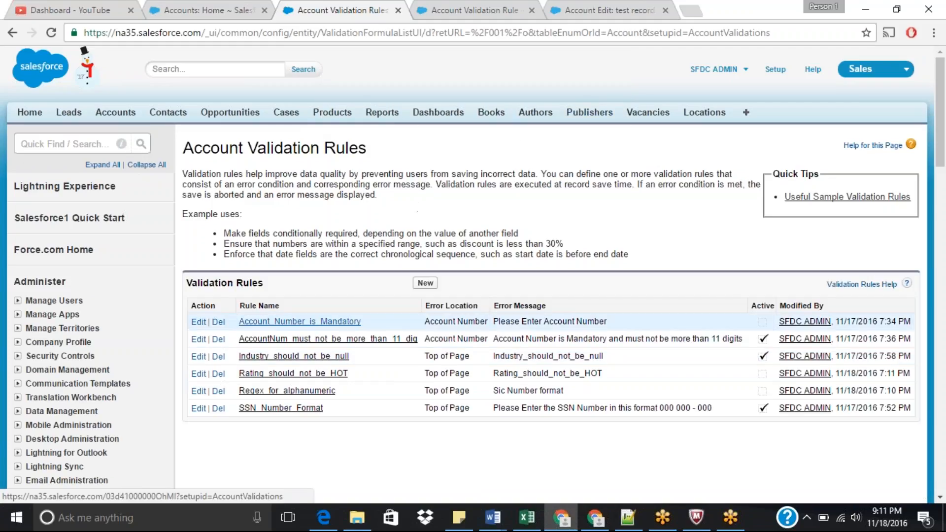
{"action": "left_click", "coordinate": [197, 356]}
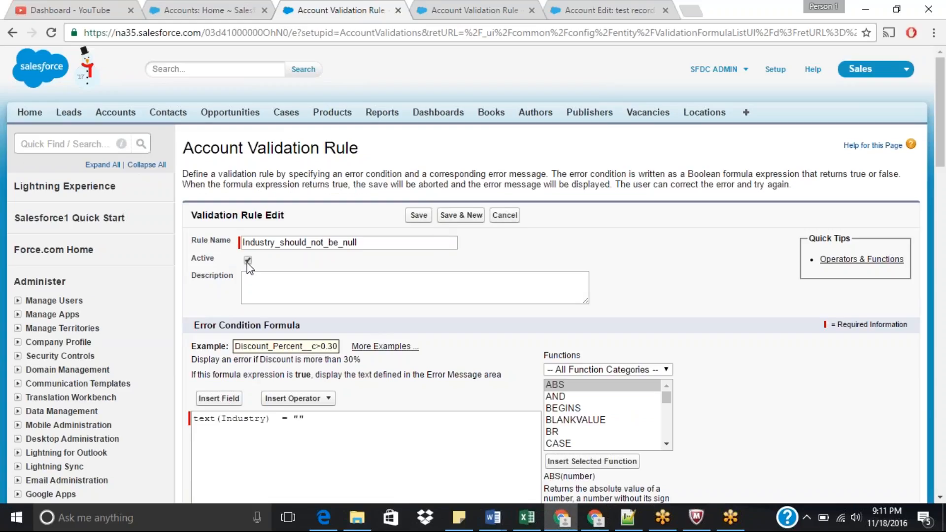
{"action": "left_click", "coordinate": [418, 215]}
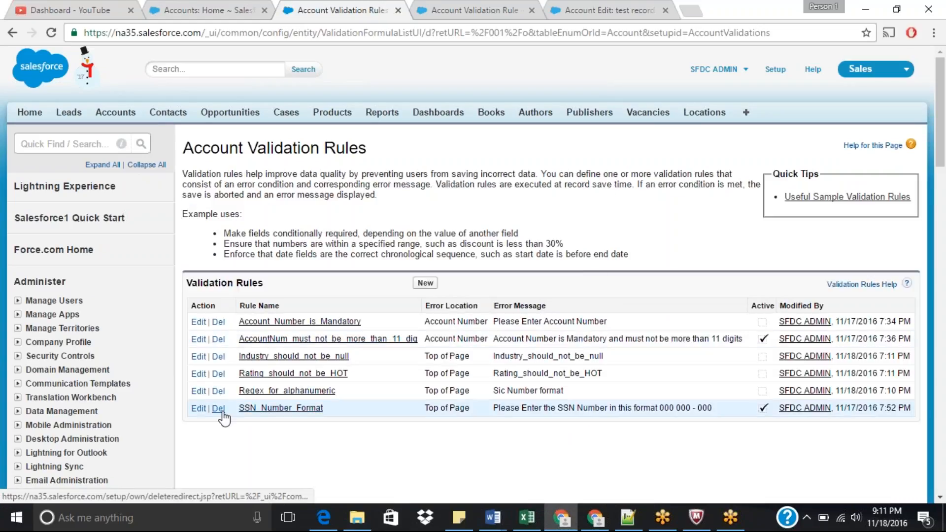
Step: Deactivate the SSN_Number_Format validation rule
{"action": "left_click", "coordinate": [198, 409]}
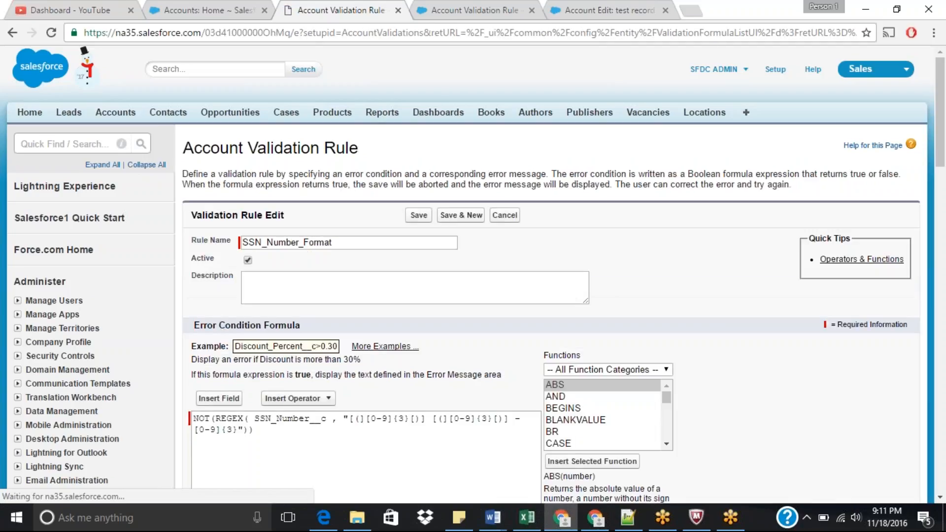
{"action": "left_click", "coordinate": [248, 260]}
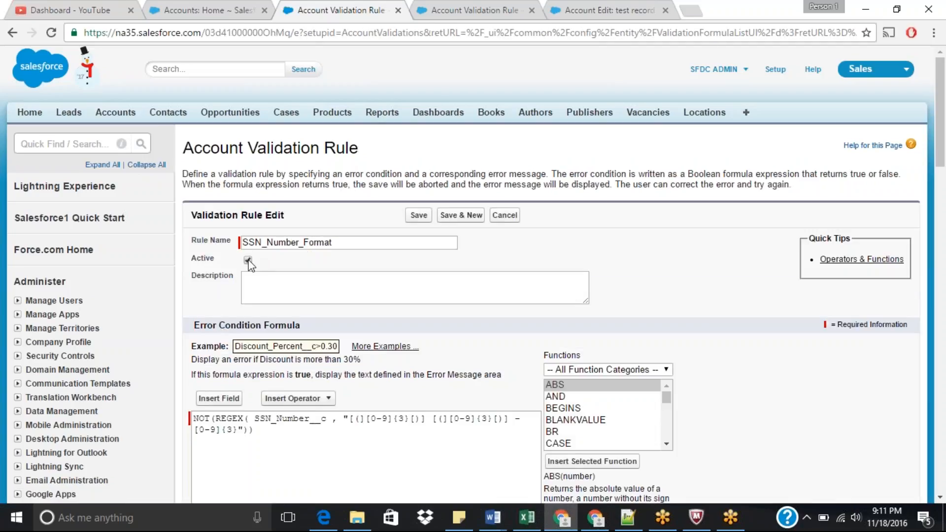
{"action": "left_click", "coordinate": [419, 215]}
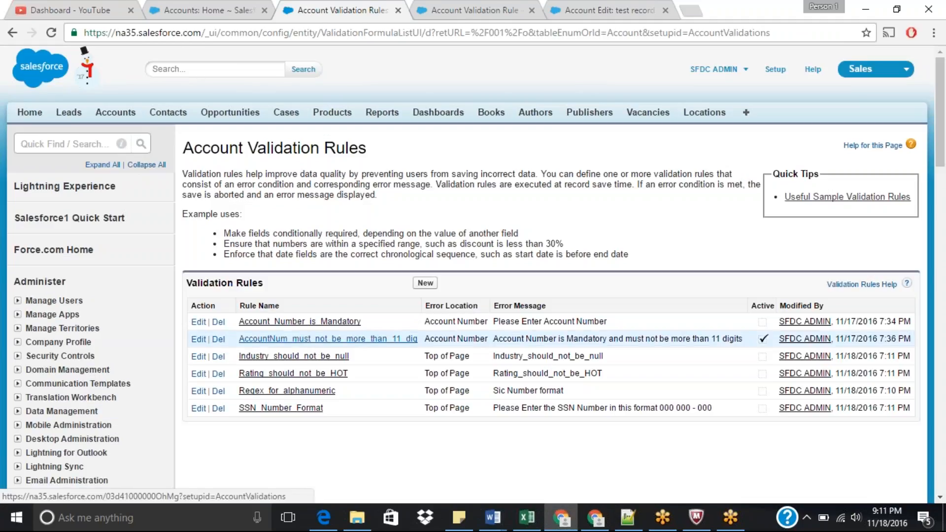
Step: Activate the Account_Number_is_Mandatory rule and deactivate the AccountNum_must_not_be_more_than_11_dig rule
{"action": "left_click", "coordinate": [197, 323]}
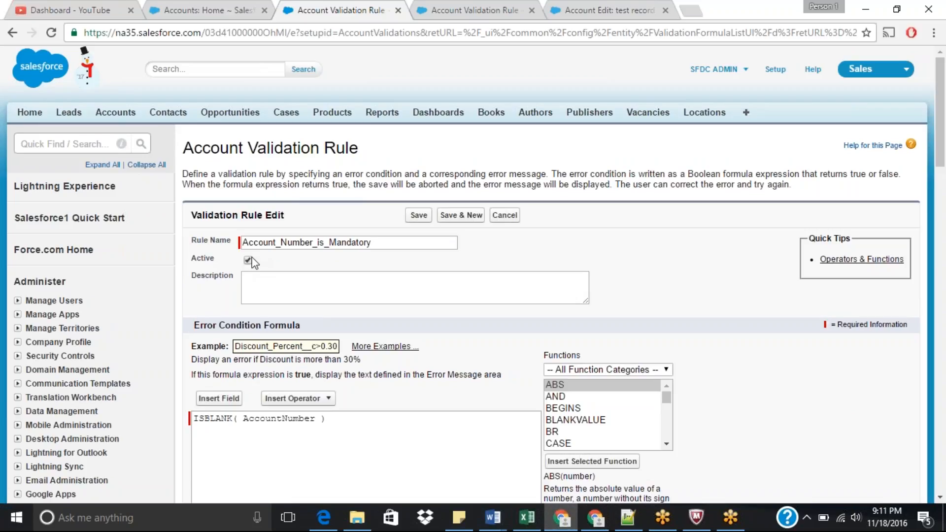
{"action": "left_click", "coordinate": [419, 215]}
{"action": "left_click", "coordinate": [243, 10]}
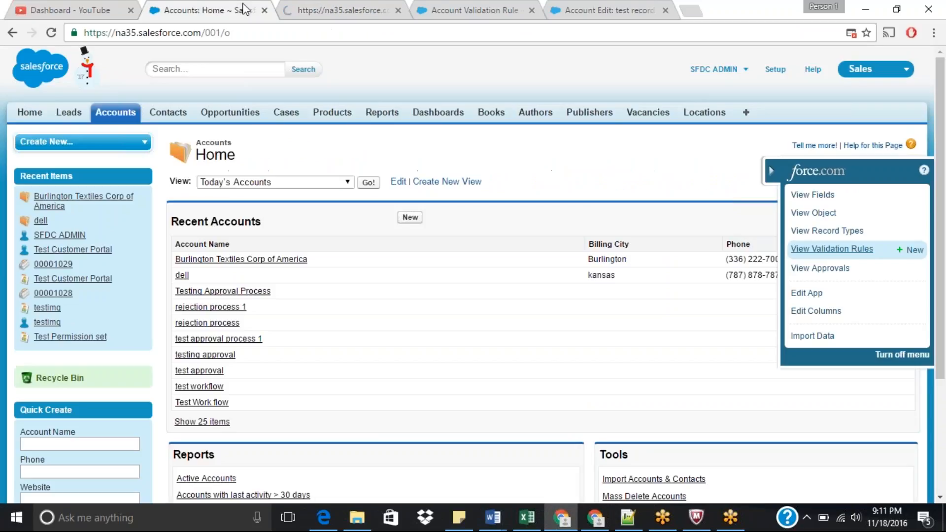
{"action": "key", "text": "ctrl+Tab"}
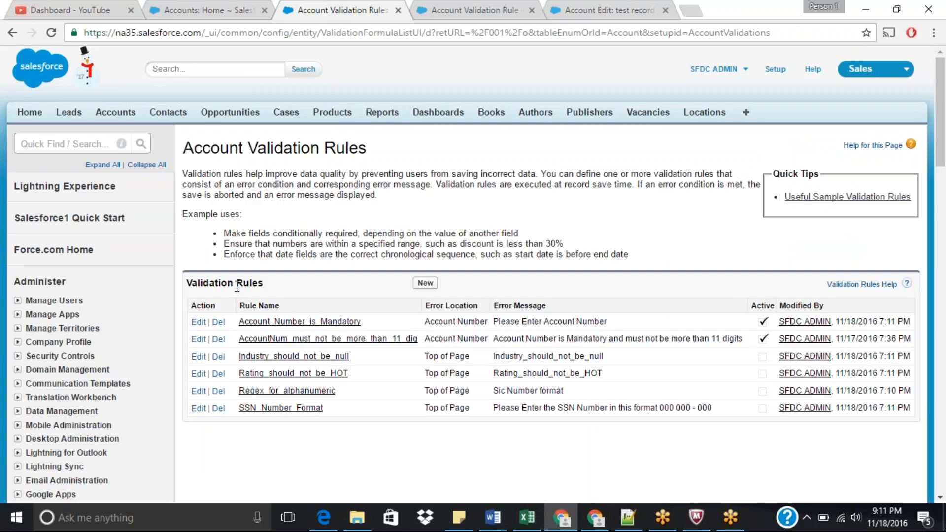
{"action": "left_click", "coordinate": [198, 339]}
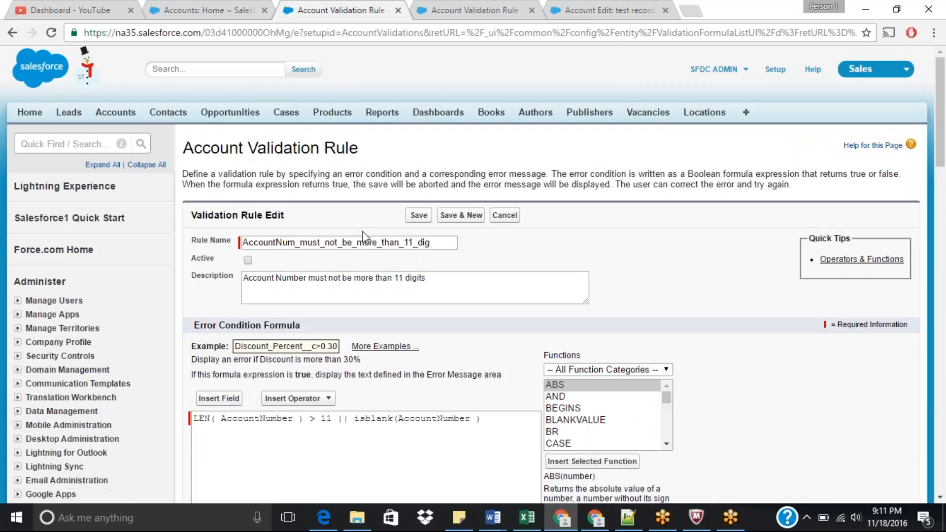
{"action": "left_click", "coordinate": [418, 215]}
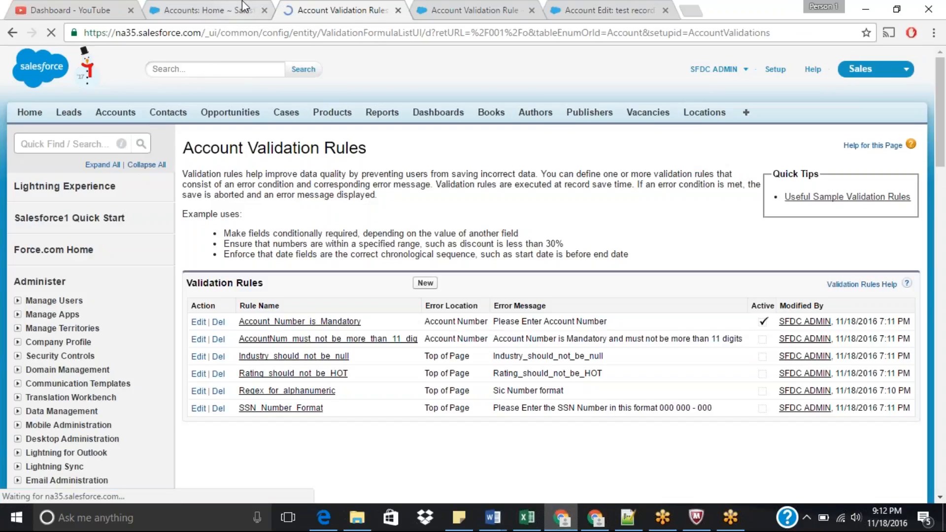
Step: Open the Account_Number_is_Mandatory rule detail, then cancel the unsaved test record account edit
{"action": "double_click", "coordinate": [583, 321]}
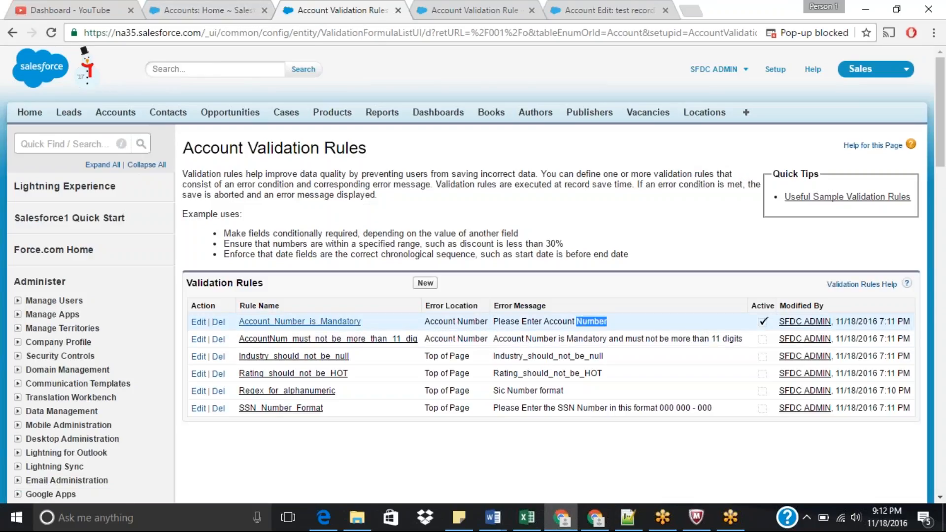
{"action": "left_click", "coordinate": [311, 323]}
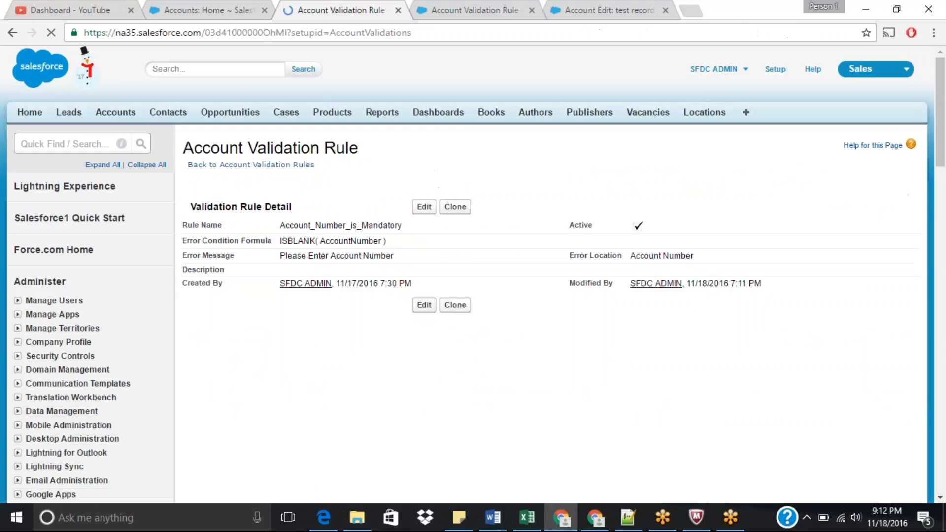
{"action": "left_click", "coordinate": [471, 10]}
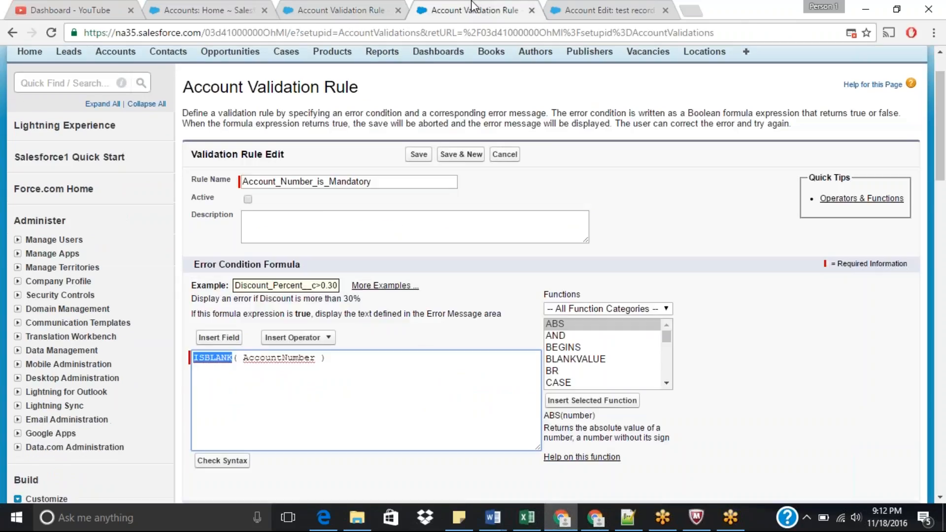
{"action": "left_click", "coordinate": [621, 10]}
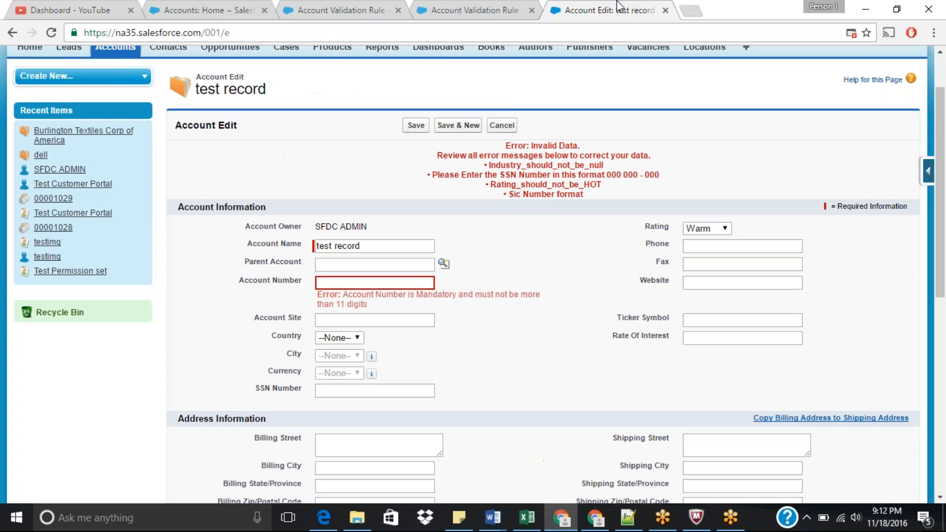
{"action": "left_click", "coordinate": [499, 129]}
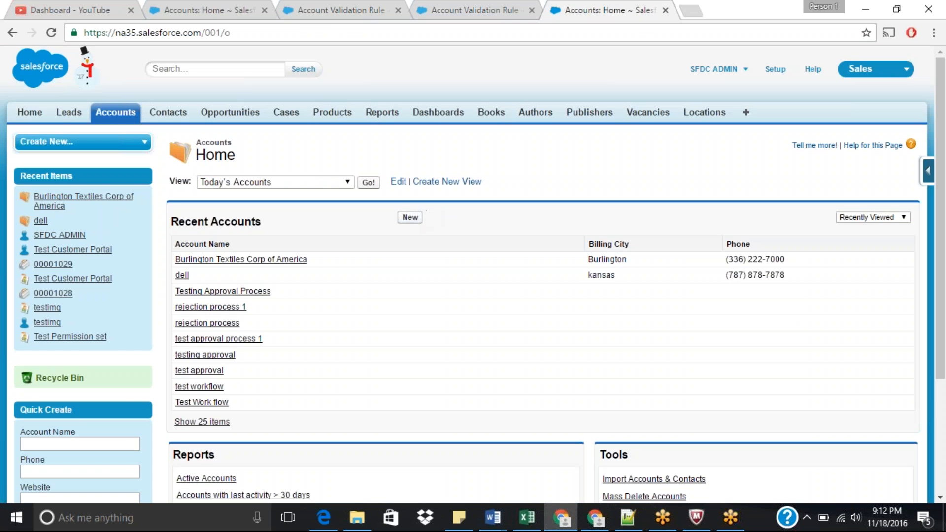
Step: Start a new Residential Customers account and enter test record as the account name
{"action": "left_click", "coordinate": [413, 217]}
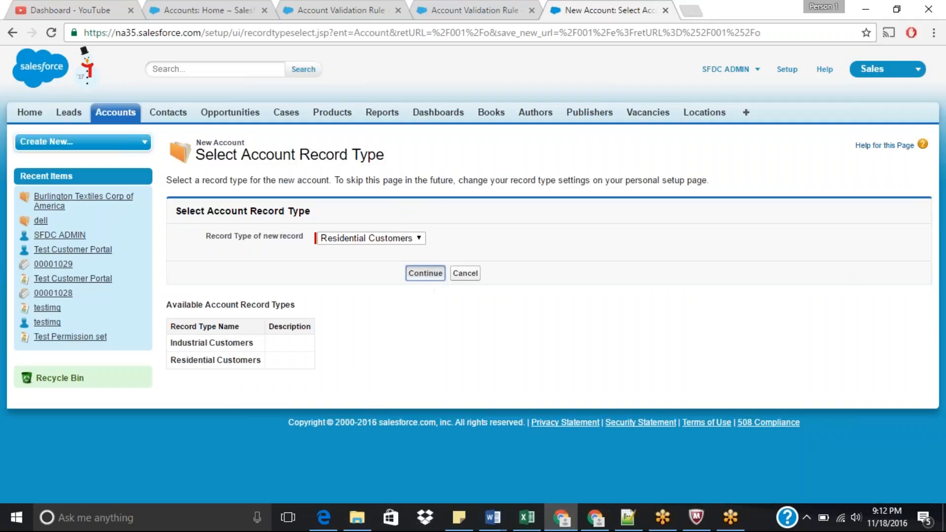
{"action": "left_click", "coordinate": [426, 275]}
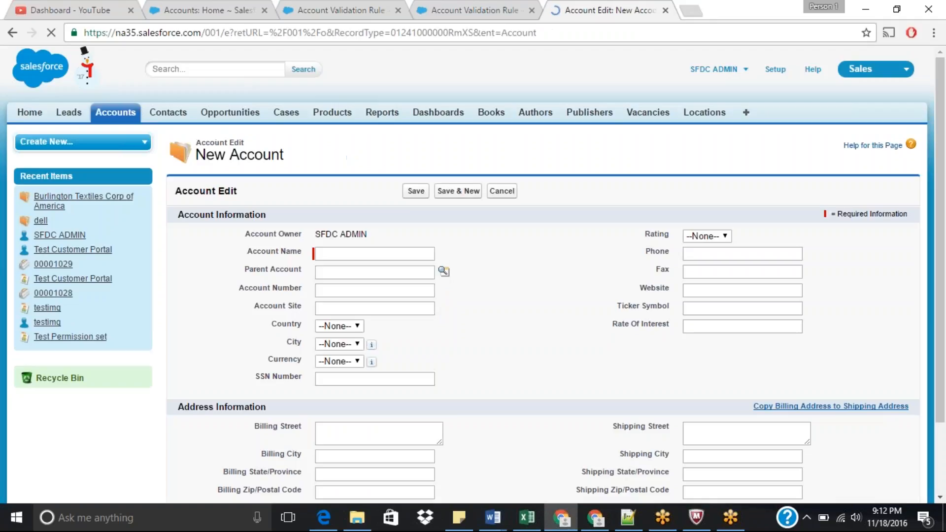
{"action": "type", "text": "te"}
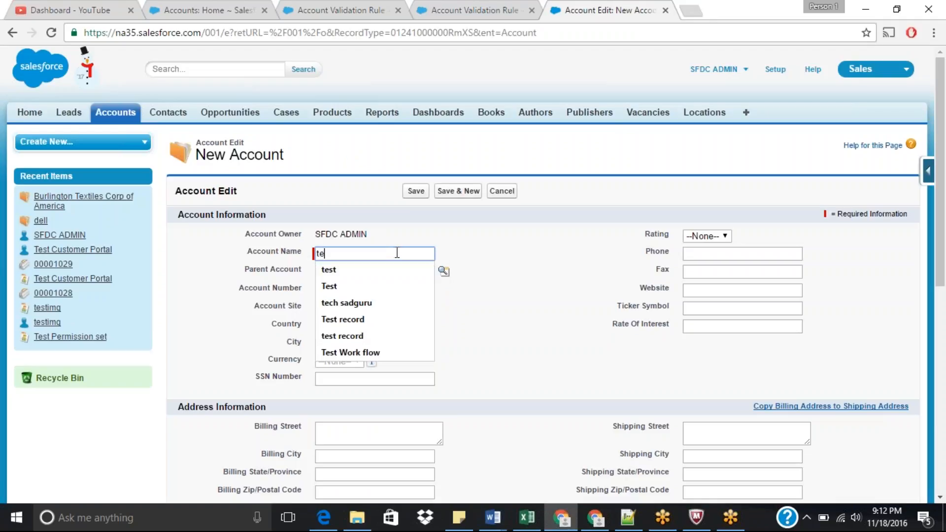
{"action": "type", "text": "st record"}
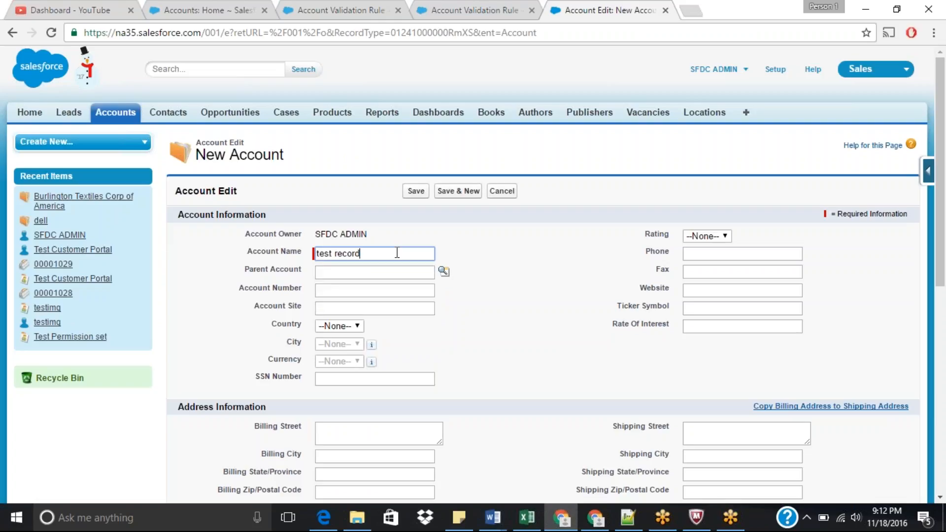
{"action": "key", "text": "Tab"}
Step: Fill in the SLA Expiration Date with today's date, 11/18/2016
{"action": "left_click_drag", "start_coordinate": [940, 239], "coordinate": [939, 392]}
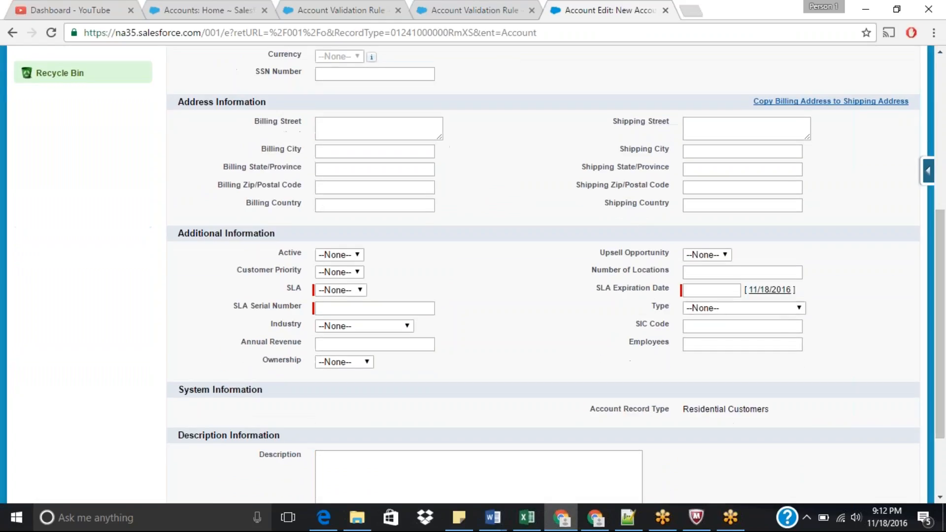
{"action": "left_click", "coordinate": [770, 290]}
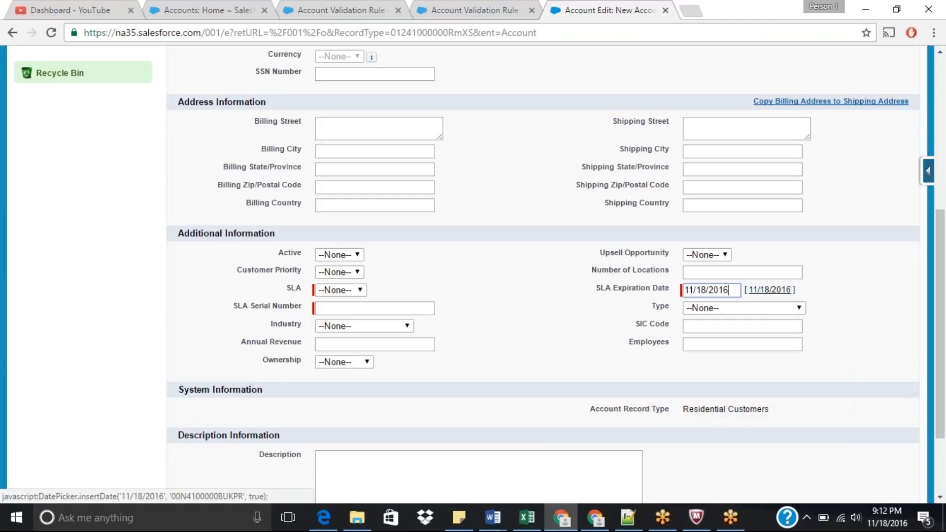
Step: Enter 89898 as the SLA Serial Number and set the SLA to Gold
{"action": "left_click", "coordinate": [338, 310]}
{"action": "type", "text": "89898"}
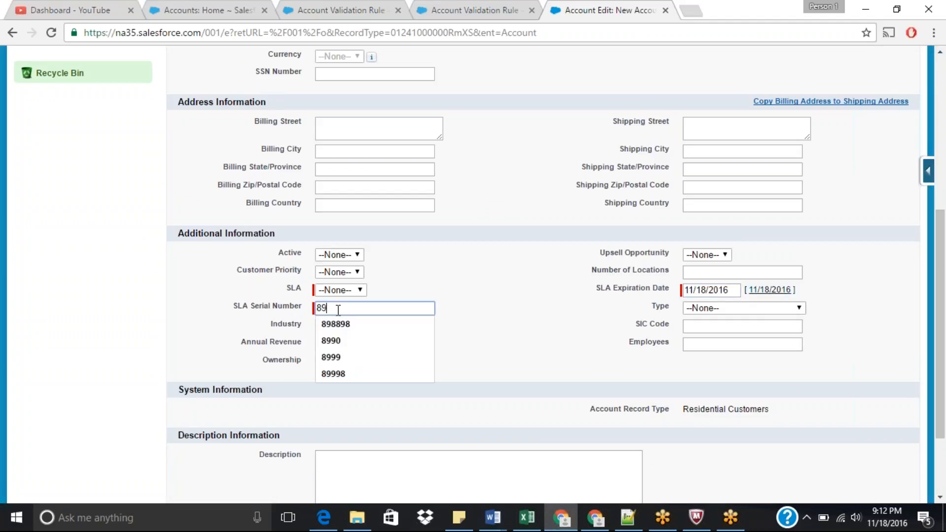
{"action": "left_click", "coordinate": [360, 295]}
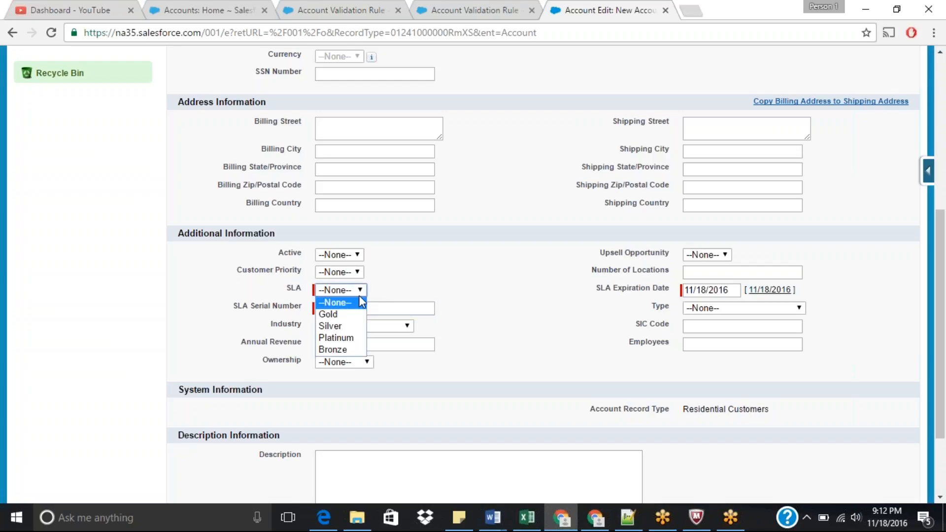
{"action": "left_click", "coordinate": [328, 312]}
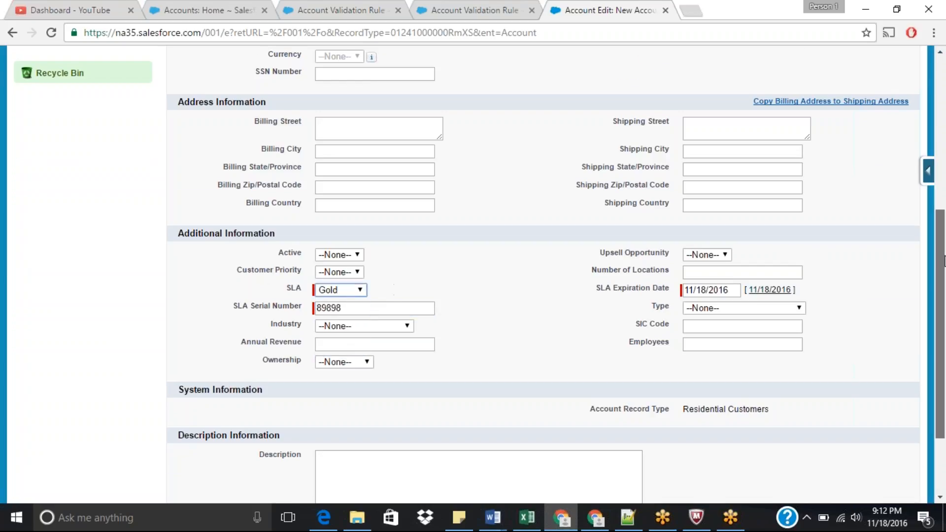
Step: Try to save the test record account with the Account Number left empty
{"action": "scroll", "coordinate": [940, 217], "scroll_direction": "up", "scroll_amount": 5}
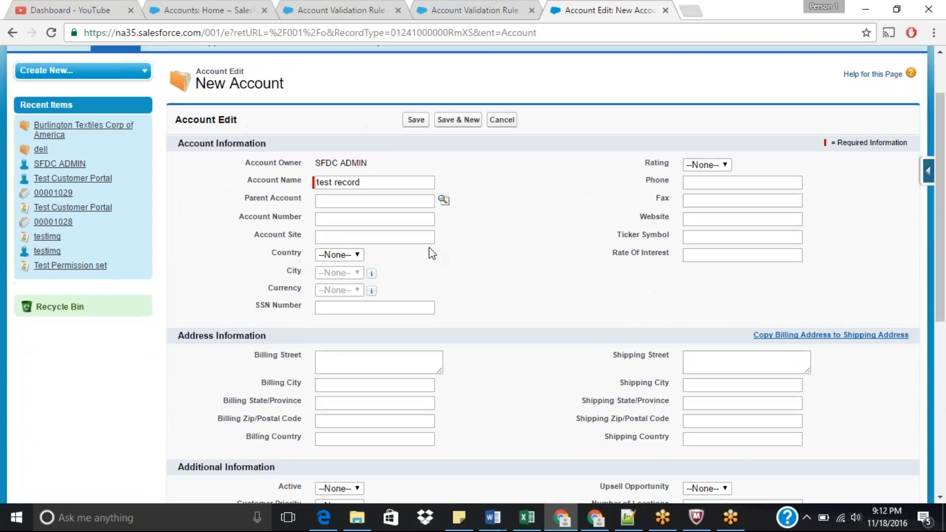
{"action": "left_click", "coordinate": [417, 123]}
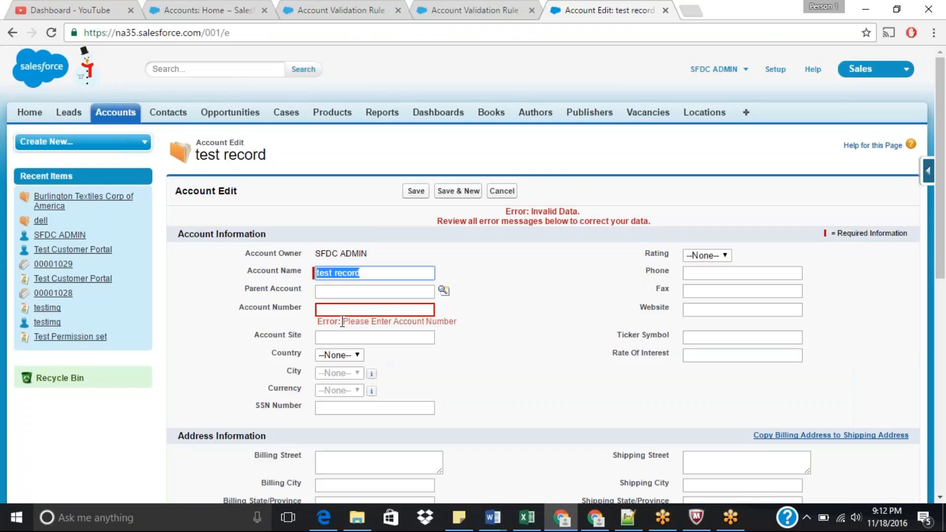
{"action": "left_click_drag", "start_coordinate": [342, 323], "coordinate": [472, 321]}
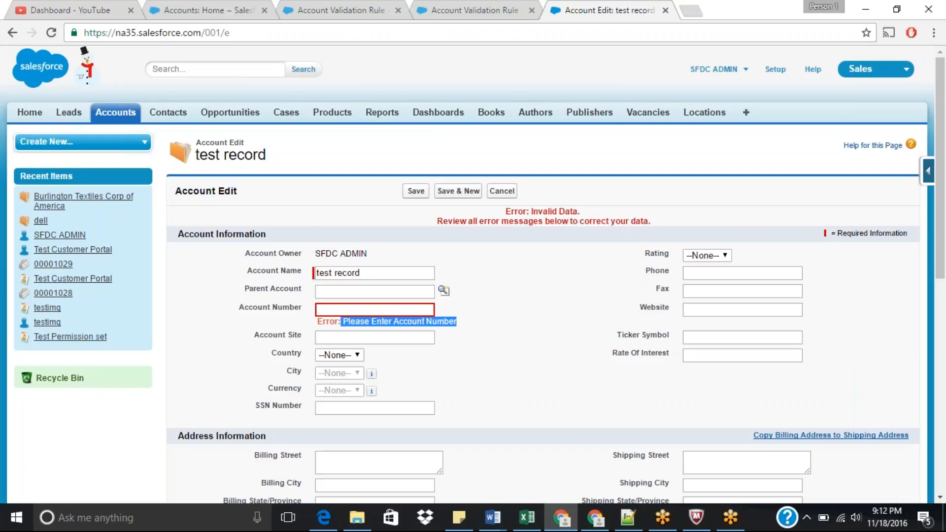
Step: Compare the Account_Number_is_Mandatory rule's error message with the account form error, then return to the validation rules list
{"action": "left_click", "coordinate": [443, 11]}
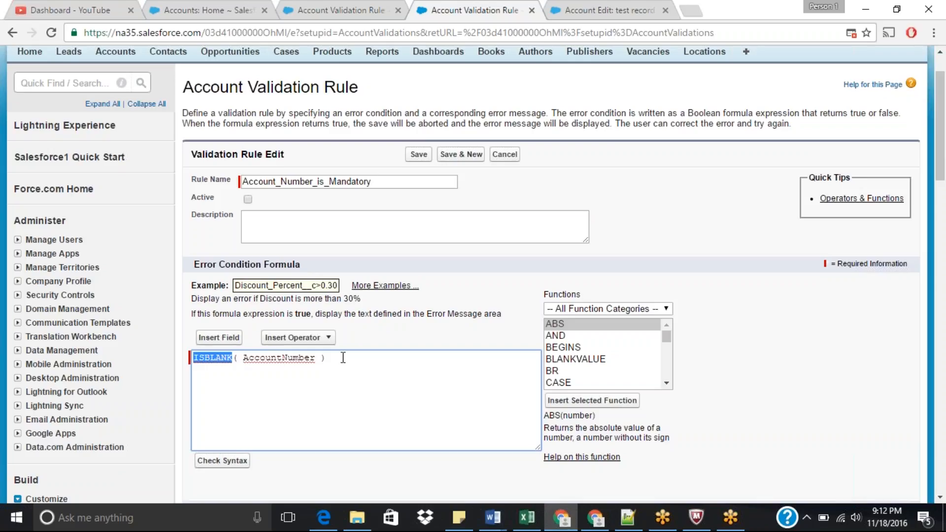
{"action": "scroll", "coordinate": [443, 224], "scroll_direction": "down", "scroll_amount": 7}
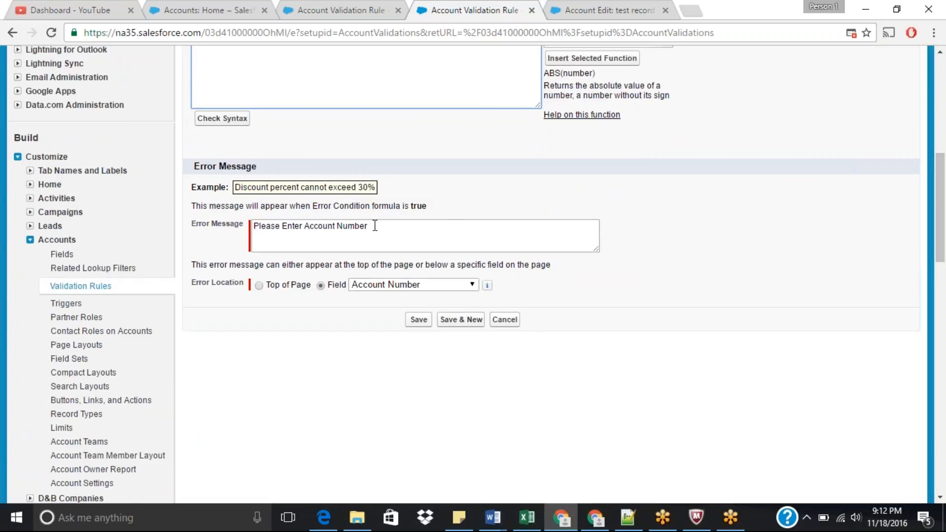
{"action": "left_click", "coordinate": [613, 2]}
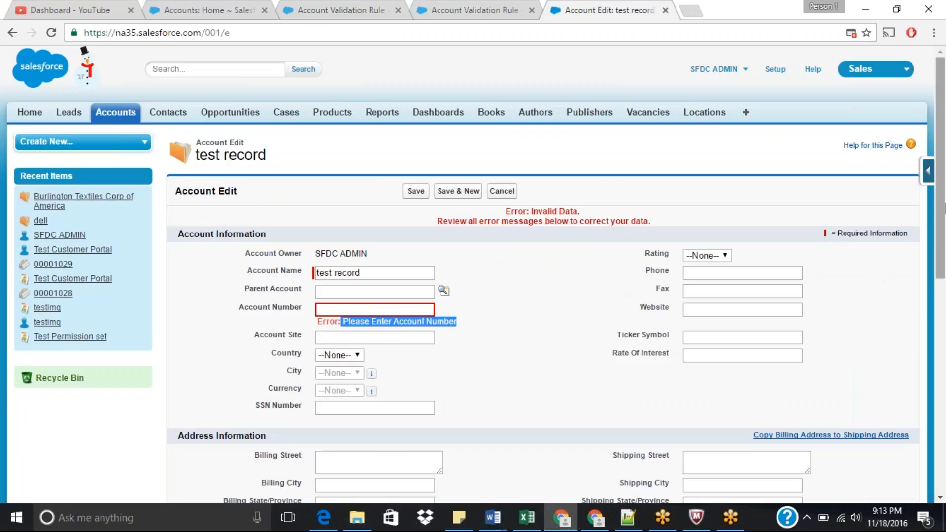
{"action": "scroll", "coordinate": [942, 228], "scroll_direction": "down", "scroll_amount": 1}
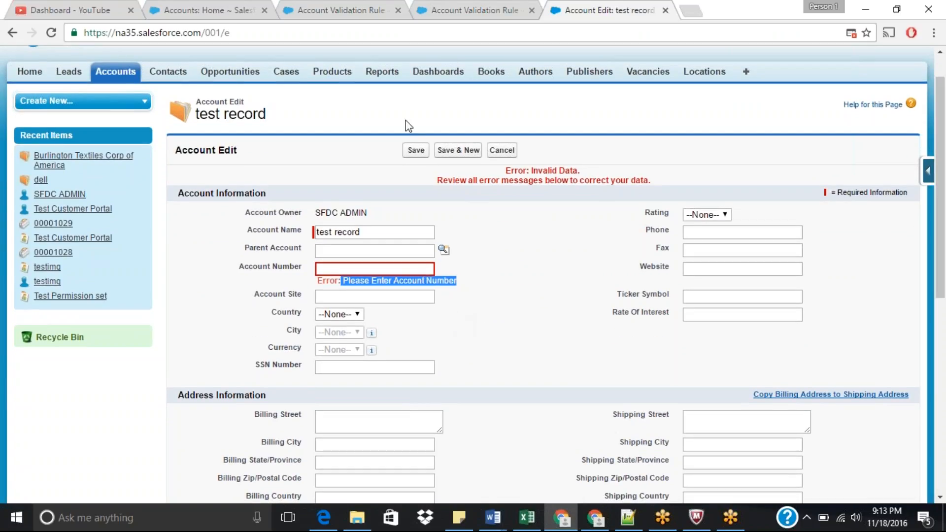
{"action": "left_click", "coordinate": [473, 288]}
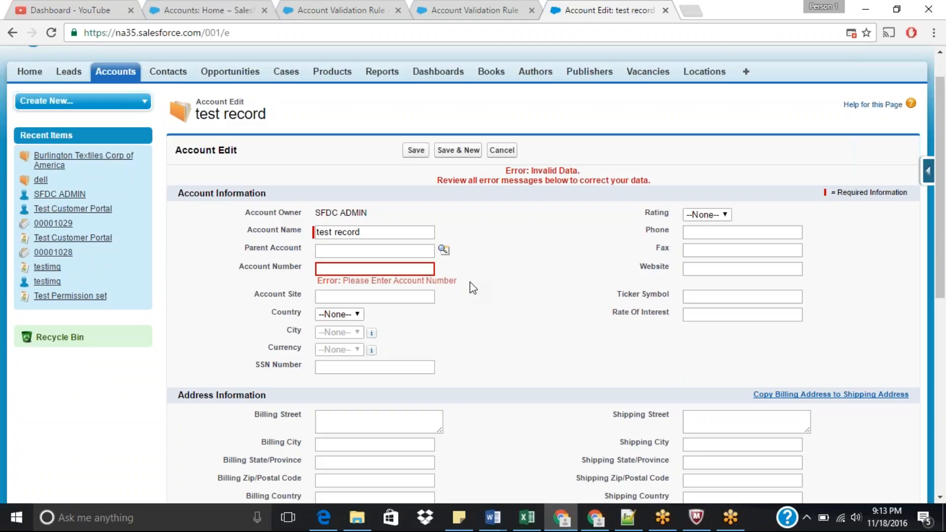
{"action": "left_click", "coordinate": [473, 8]}
{"action": "left_click", "coordinate": [363, 4]}
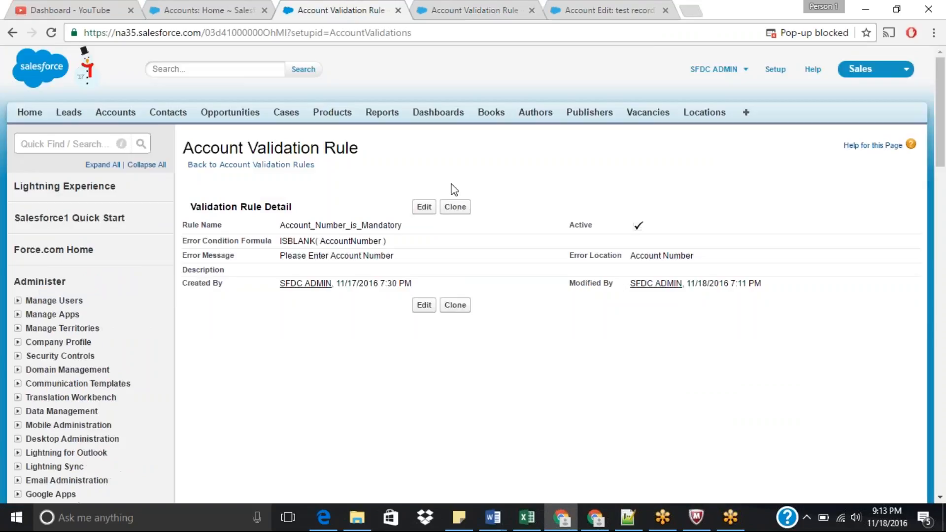
{"action": "left_click", "coordinate": [256, 164]}
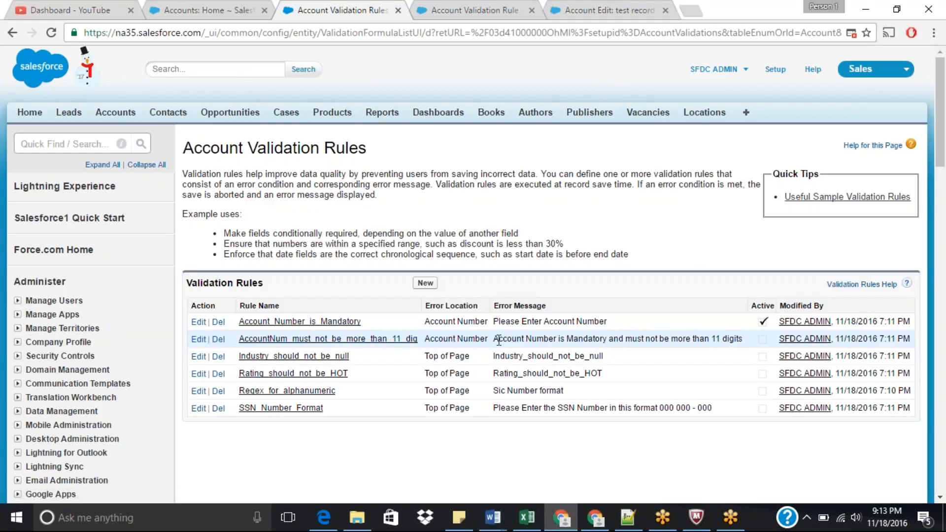
{"action": "left_click_drag", "start_coordinate": [494, 340], "coordinate": [740, 340]}
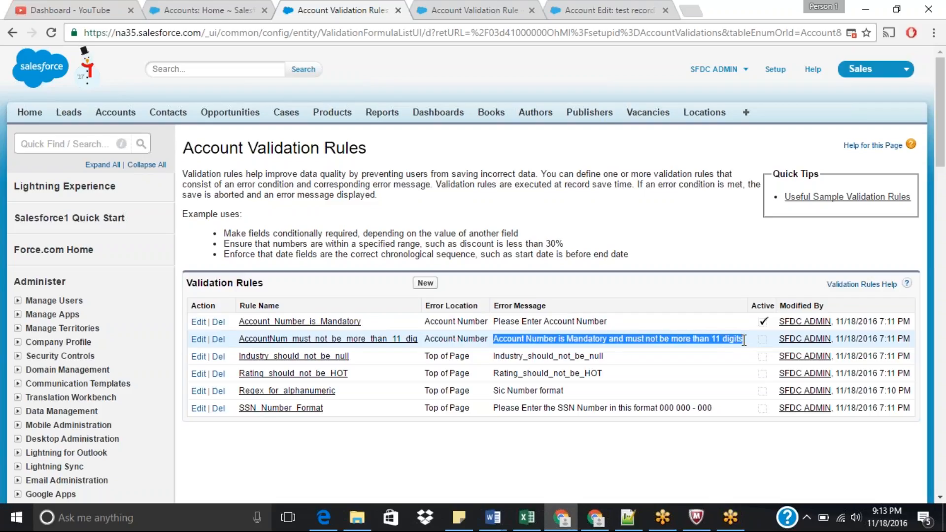
Step: Edit the AccountNum_must_not_be_more_than_11_dig rule and remove "|| isblank(AccountNumber)" from its formula
{"action": "left_click", "coordinate": [199, 340]}
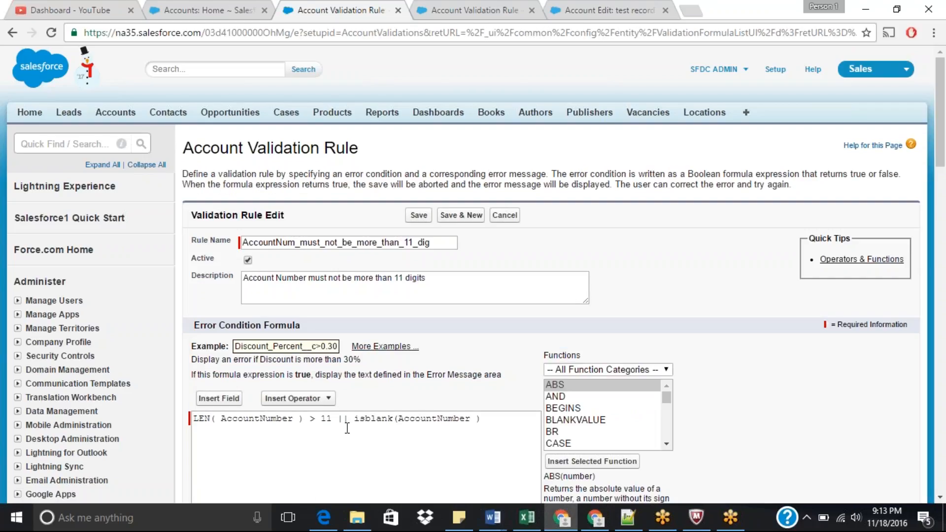
{"action": "left_click_drag", "start_coordinate": [338, 422], "coordinate": [515, 420]}
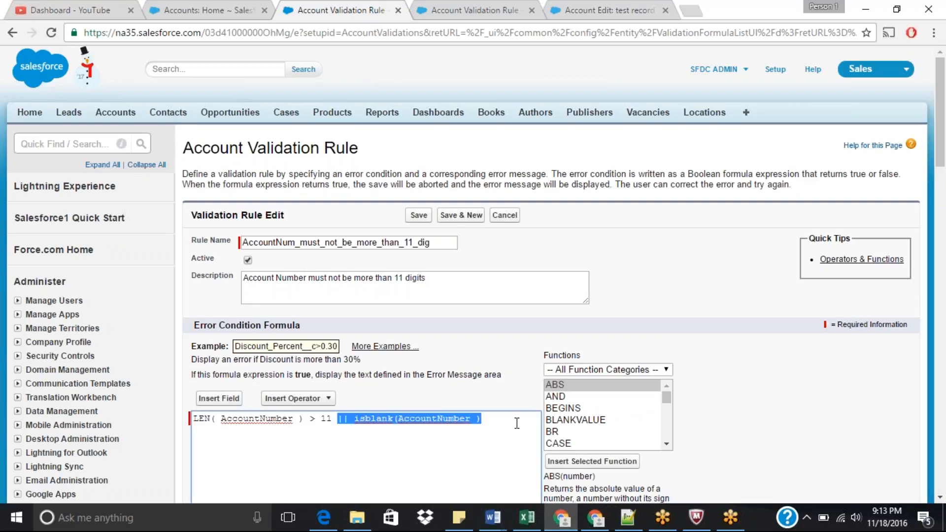
{"action": "key", "text": "BackSpace"}
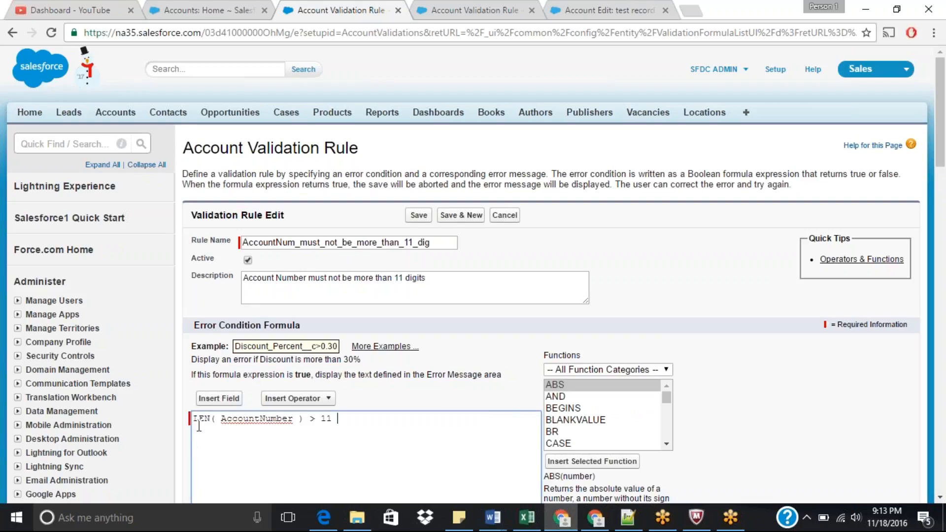
Step: Change the rule's error message to "Account Number must not be more than 11 digits" and save the rule
{"action": "double_click", "coordinate": [255, 420]}
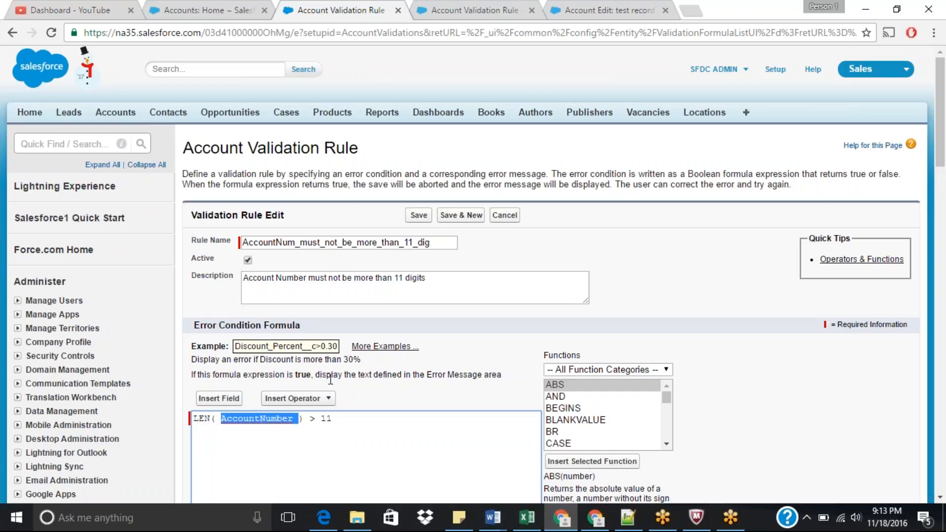
{"action": "left_click_drag", "start_coordinate": [943, 150], "coordinate": [944, 242]}
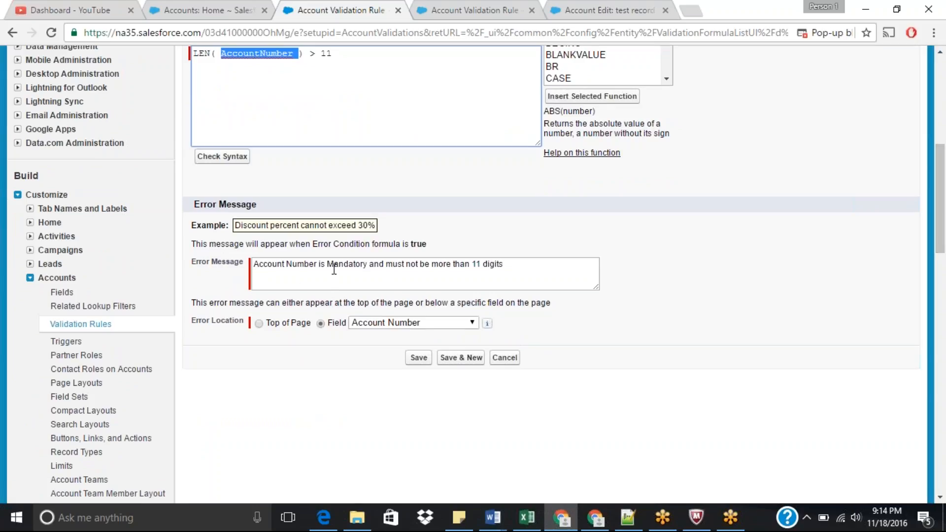
{"action": "left_click_drag", "start_coordinate": [329, 264], "coordinate": [370, 266]}
{"action": "key", "text": "Delete"}
{"action": "key", "text": "Delete"}
{"action": "key", "text": "Delete"}
{"action": "key", "text": "Delete"}
{"action": "key", "text": "Delete"}
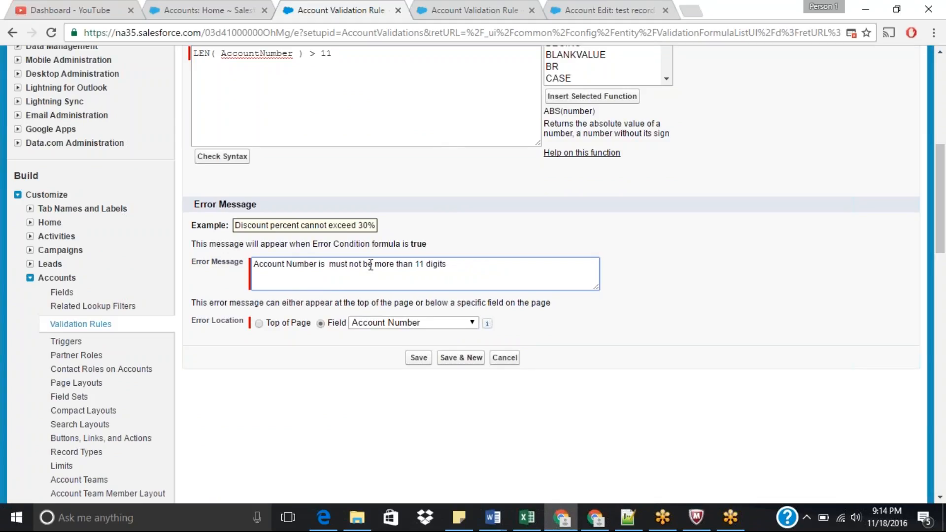
{"action": "key", "text": "BackSpace"}
{"action": "key", "text": "BackSpace"}
{"action": "key", "text": "BackSpace"}
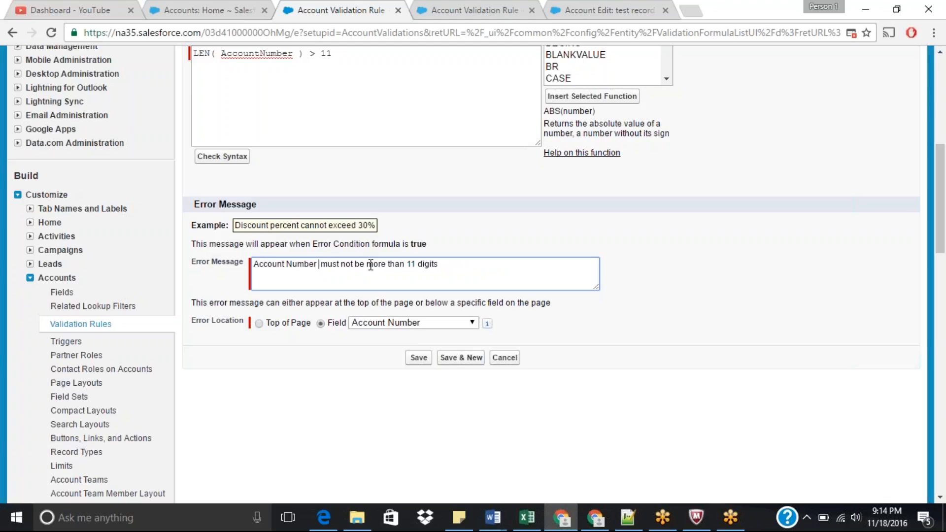
{"action": "key", "text": "BackSpace"}
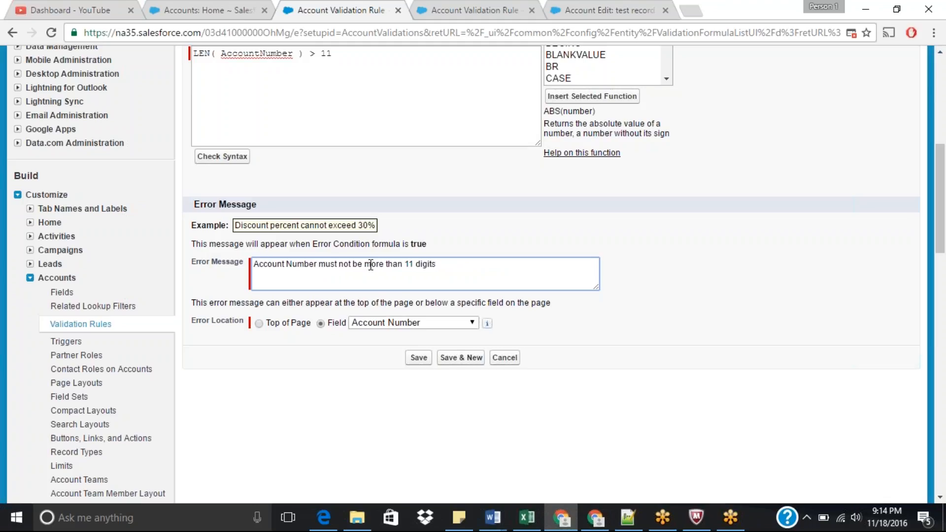
{"action": "left_click", "coordinate": [418, 357]}
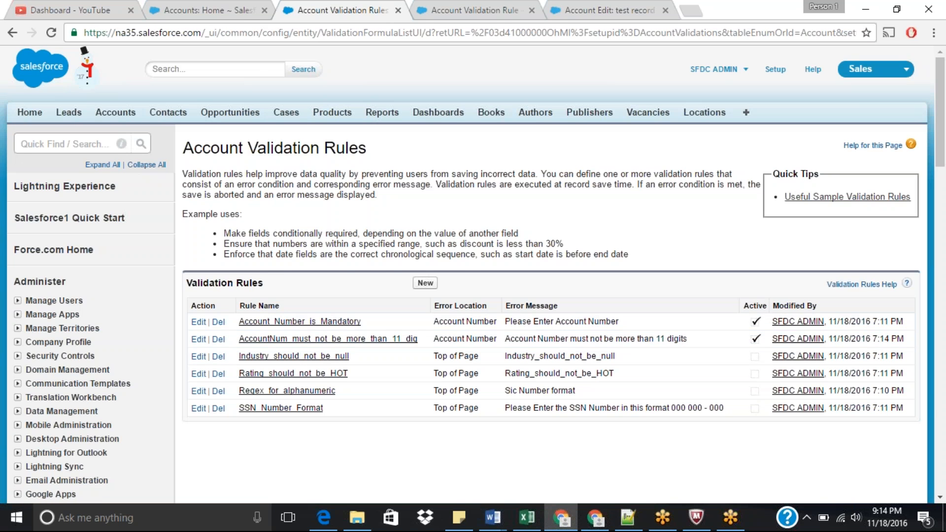
{"action": "left_click", "coordinate": [495, 10]}
{"action": "left_click", "coordinate": [589, 7]}
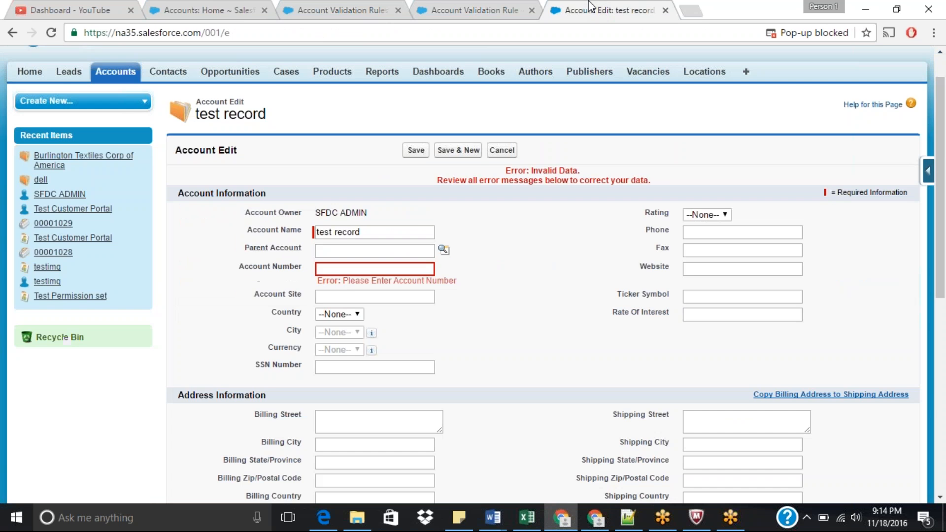
{"action": "left_click", "coordinate": [345, 269]}
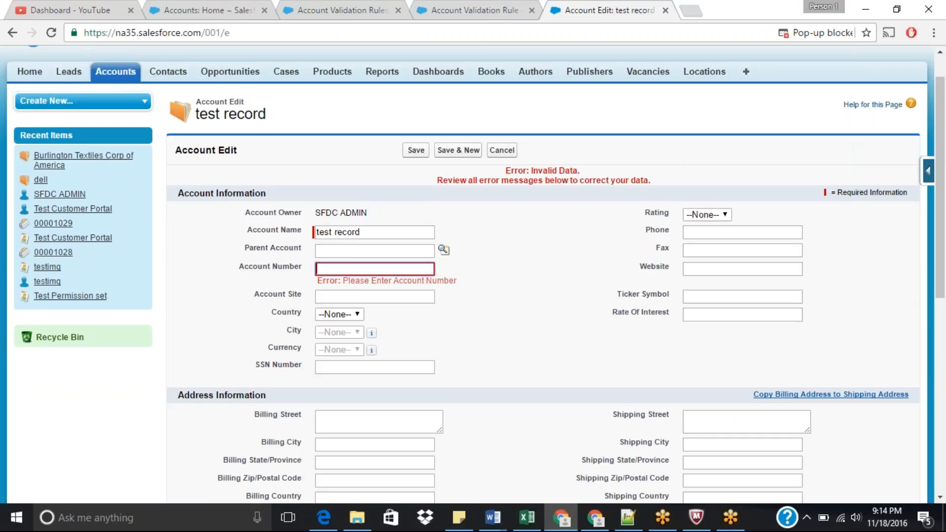
{"action": "type", "text": "999999999999999999999"}
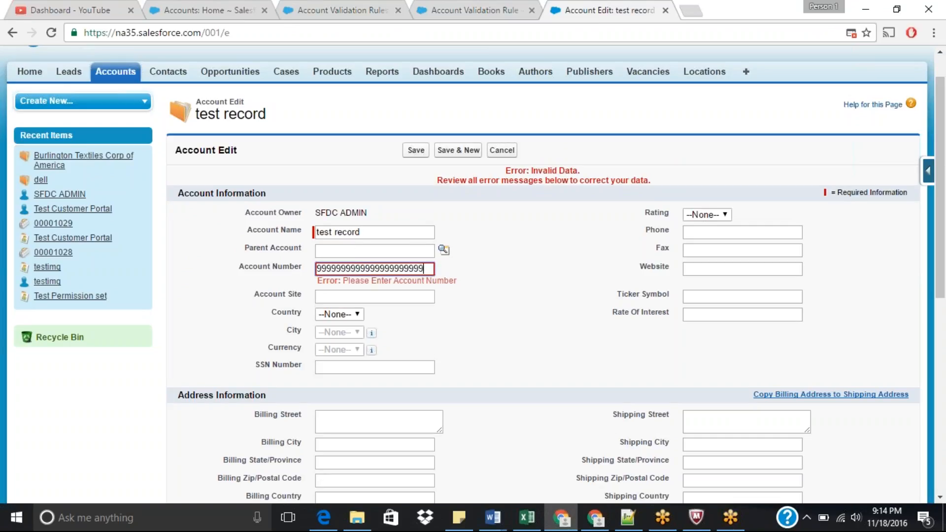
{"action": "left_click", "coordinate": [416, 150]}
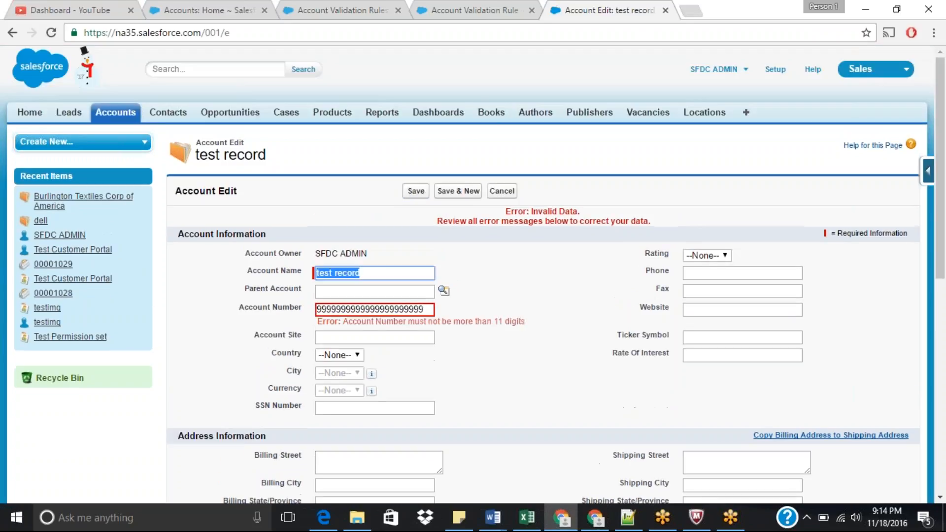
Step: Shorten the Account Number to 9999999 and save the account
{"action": "double_click", "coordinate": [479, 324]}
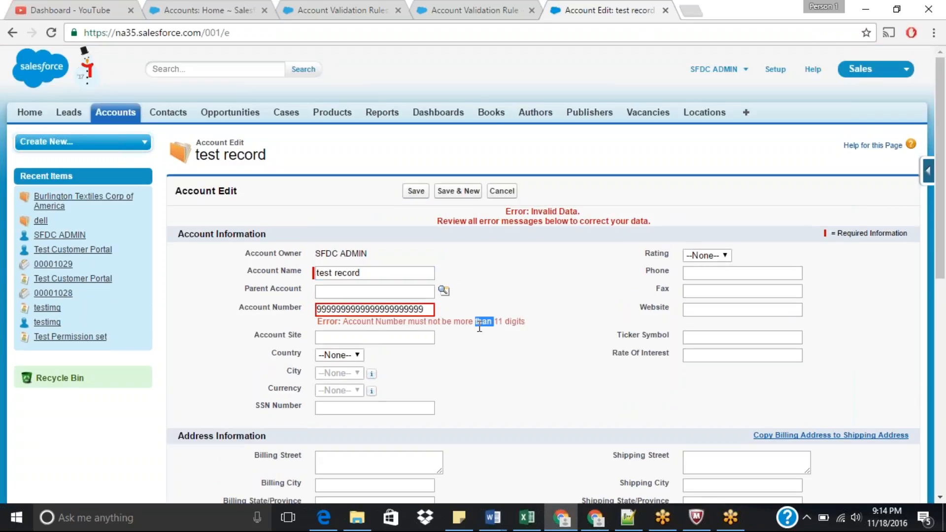
{"action": "left_click", "coordinate": [353, 309]}
{"action": "left_click_drag", "start_coordinate": [353, 309], "coordinate": [440, 312]}
{"action": "key", "text": "BackSpace"}
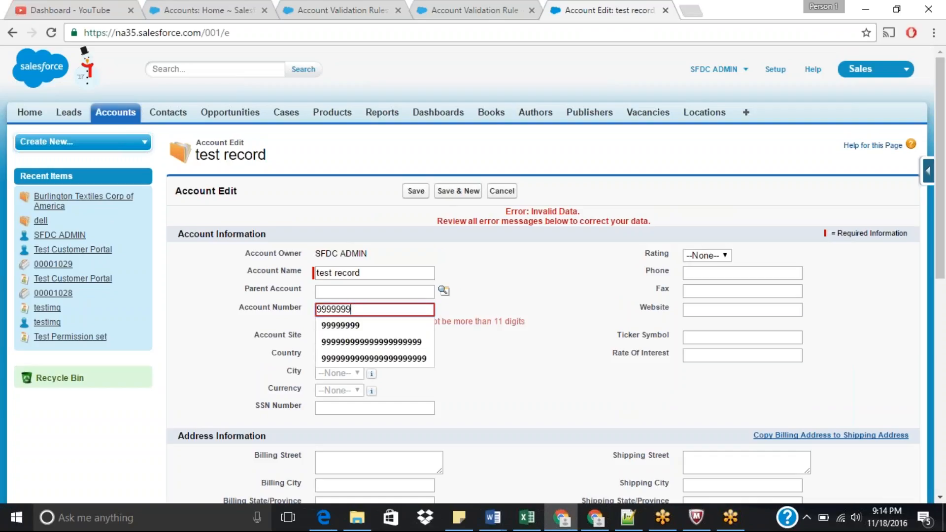
{"action": "left_click", "coordinate": [515, 289]}
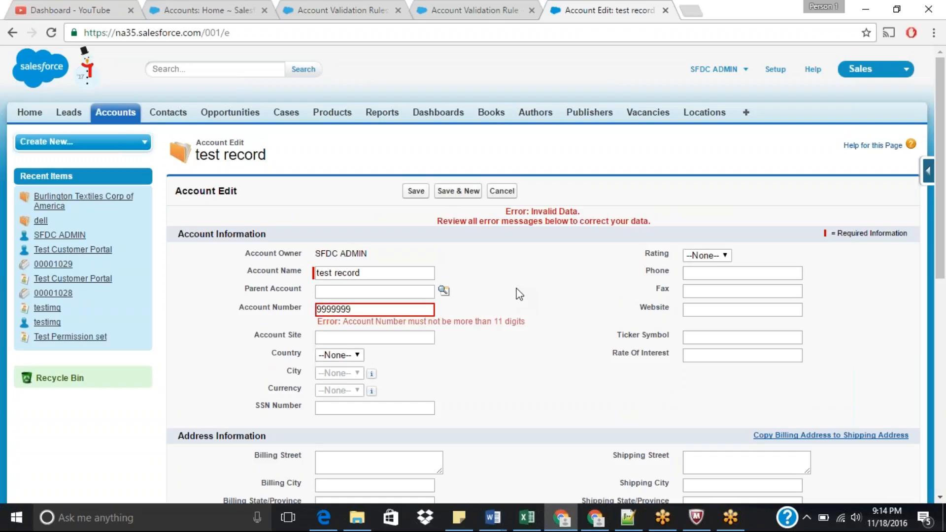
{"action": "left_click", "coordinate": [415, 191]}
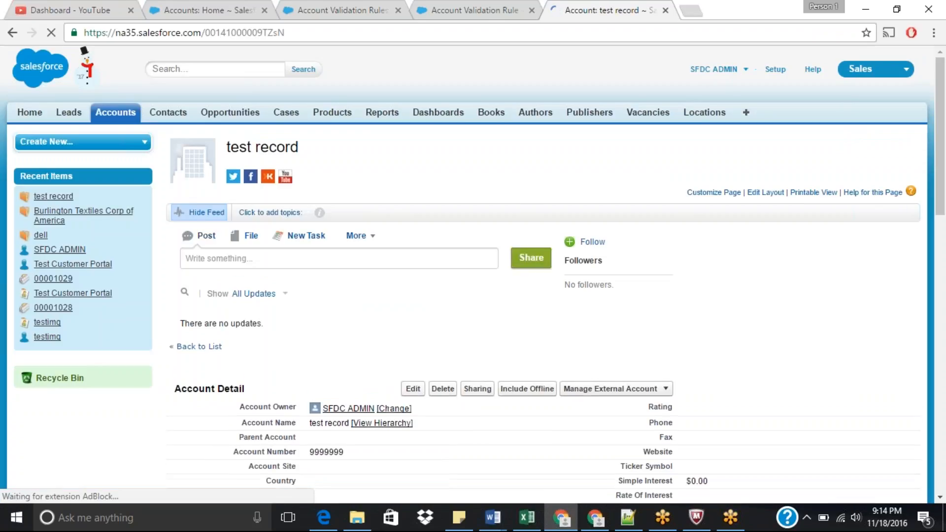
Step: Review the saved test record account's details
{"action": "scroll", "coordinate": [942, 172], "scroll_direction": "down", "scroll_amount": 2}
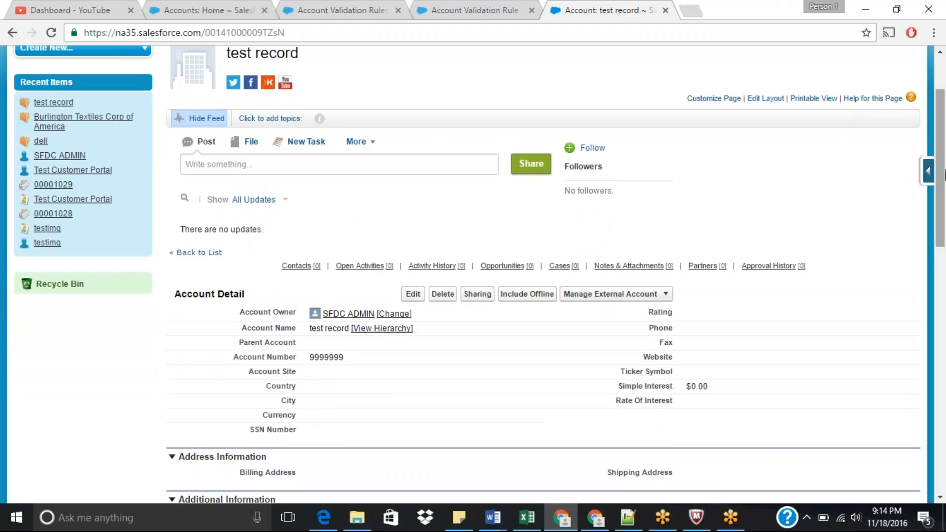
{"action": "left_click_drag", "start_coordinate": [944, 175], "coordinate": [944, 223]}
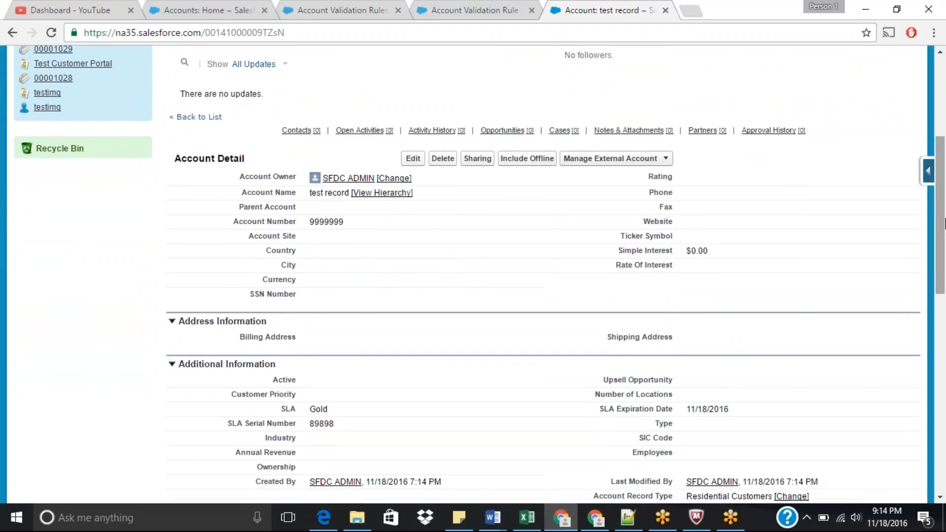
{"action": "left_click_drag", "start_coordinate": [944, 224], "coordinate": [943, 257]}
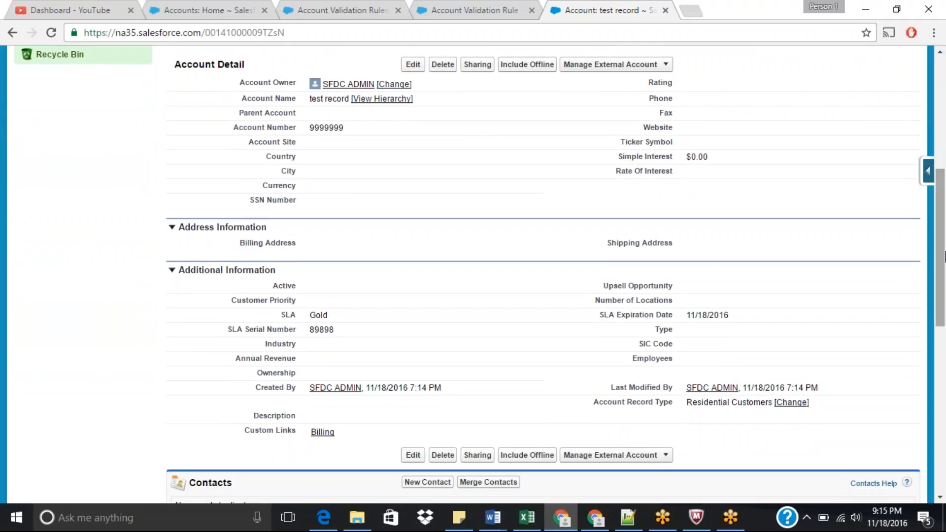
{"action": "left_click_drag", "start_coordinate": [943, 256], "coordinate": [944, 177]}
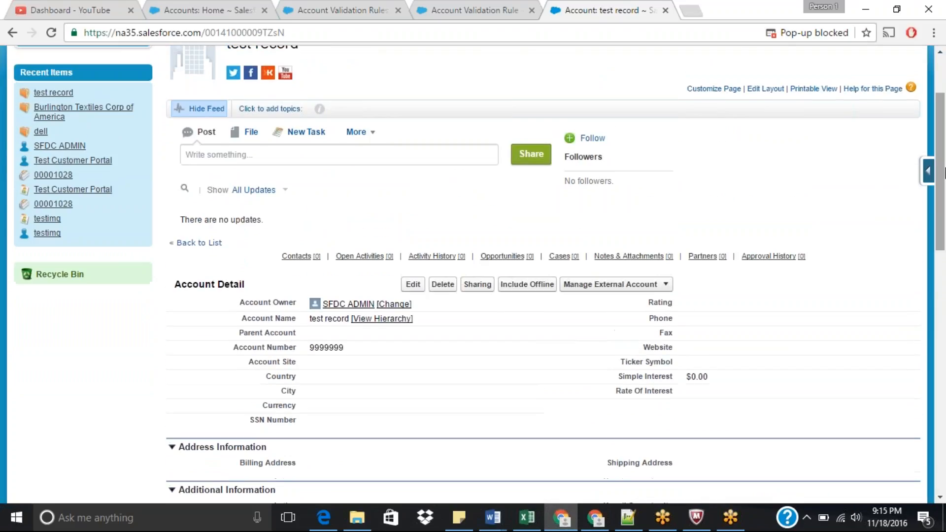
Step: Browse the account validation rules, viewing the Regex_for_alphanumeric rule and opening the SSN_Number_Format rule's details
{"action": "left_click", "coordinate": [471, 10]}
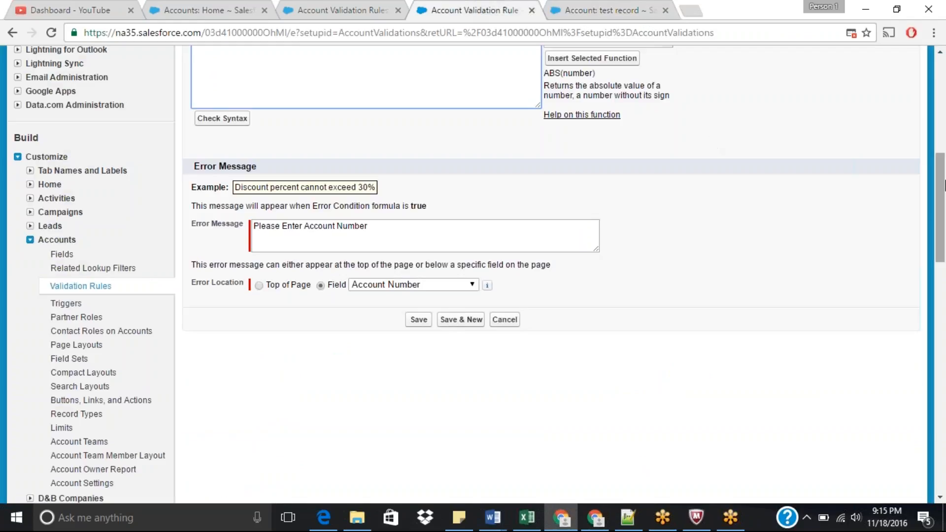
{"action": "left_click_drag", "start_coordinate": [944, 187], "coordinate": [943, 120]}
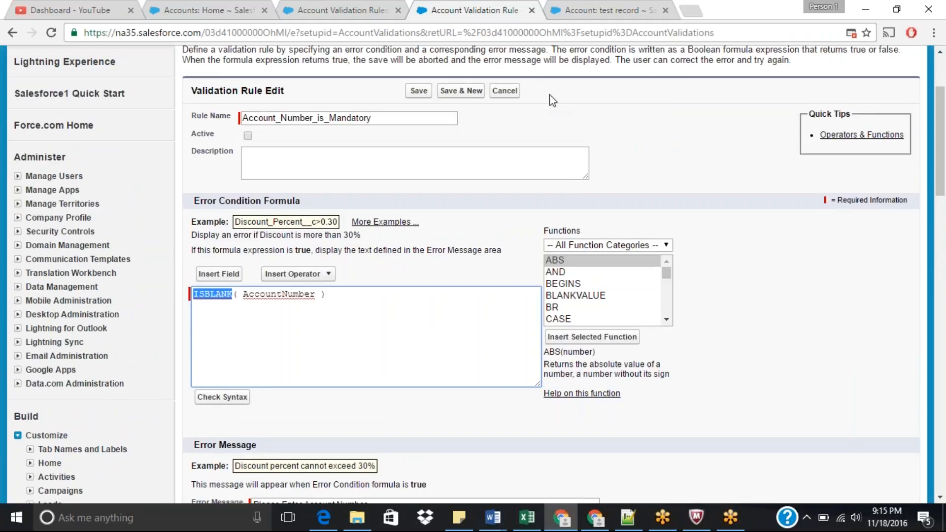
{"action": "left_click", "coordinate": [345, 10]}
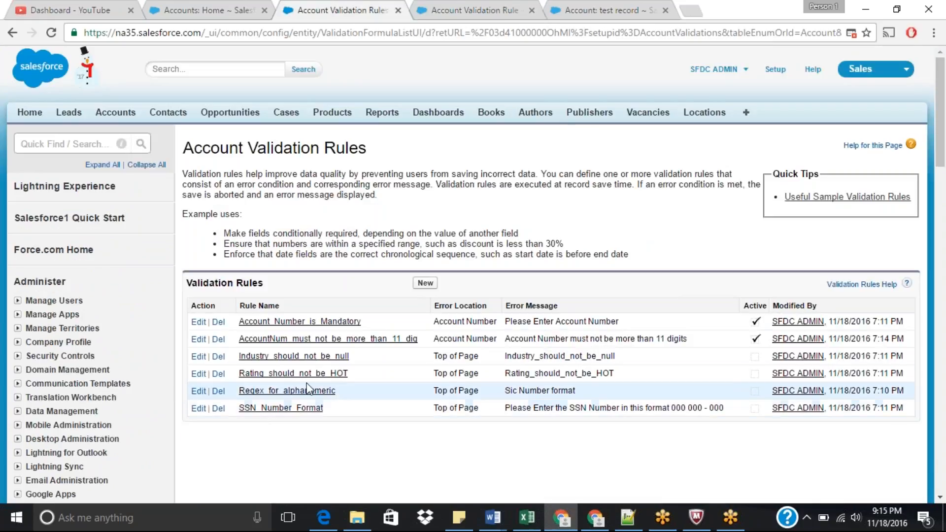
{"action": "left_click", "coordinate": [286, 392]}
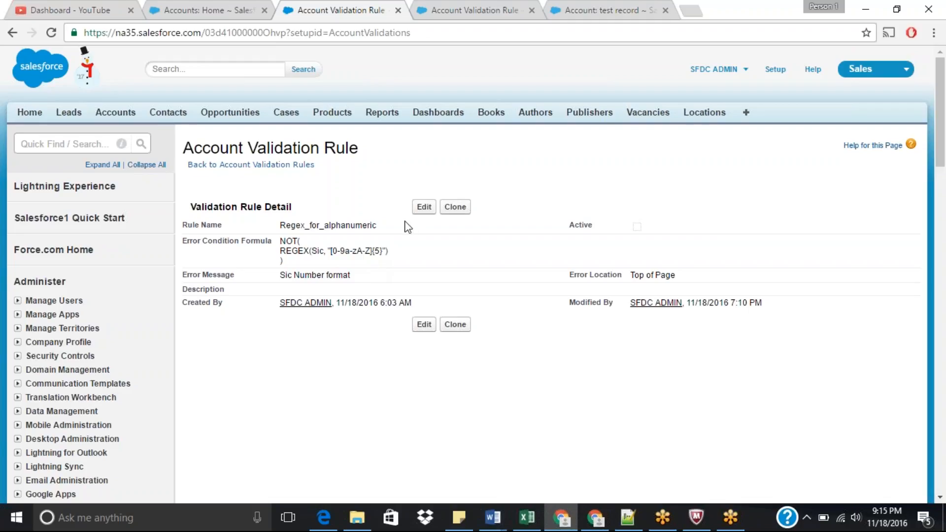
{"action": "key", "text": "ctrl+Tab"}
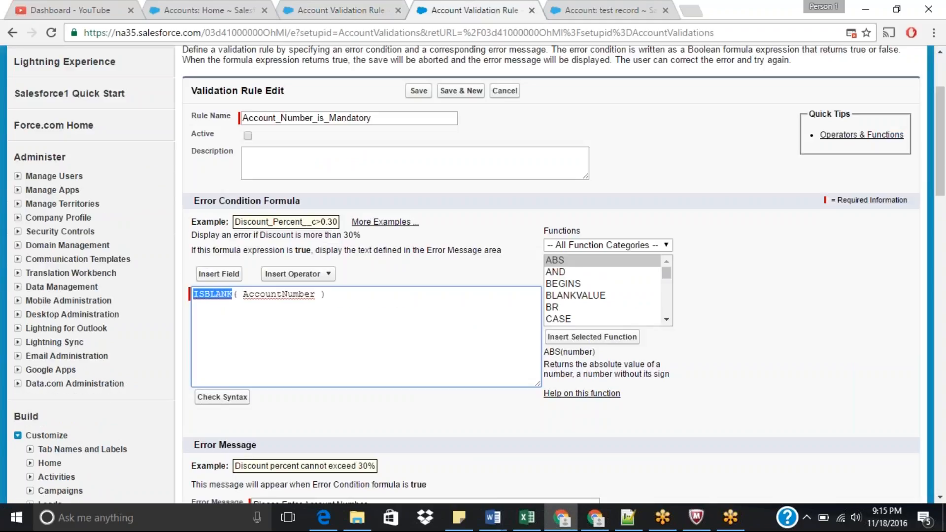
{"action": "left_click", "coordinate": [352, 7]}
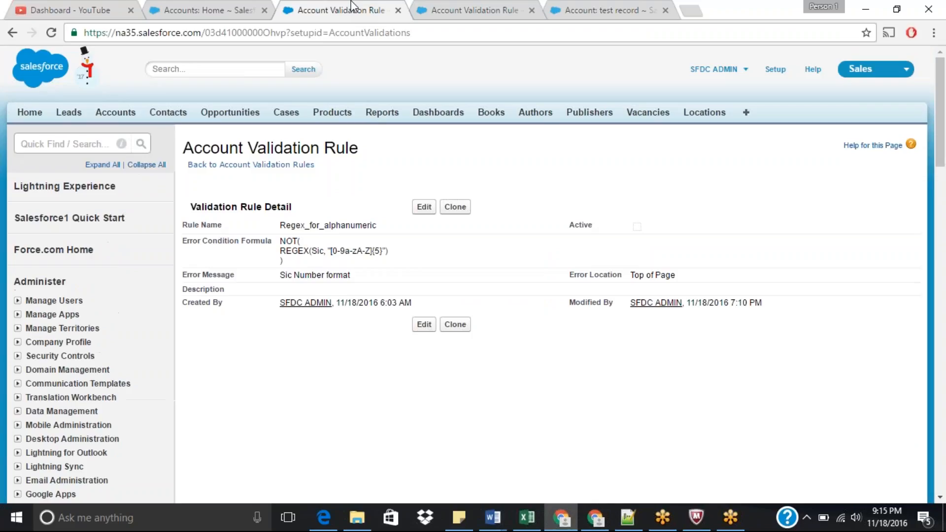
{"action": "left_click", "coordinate": [269, 163]}
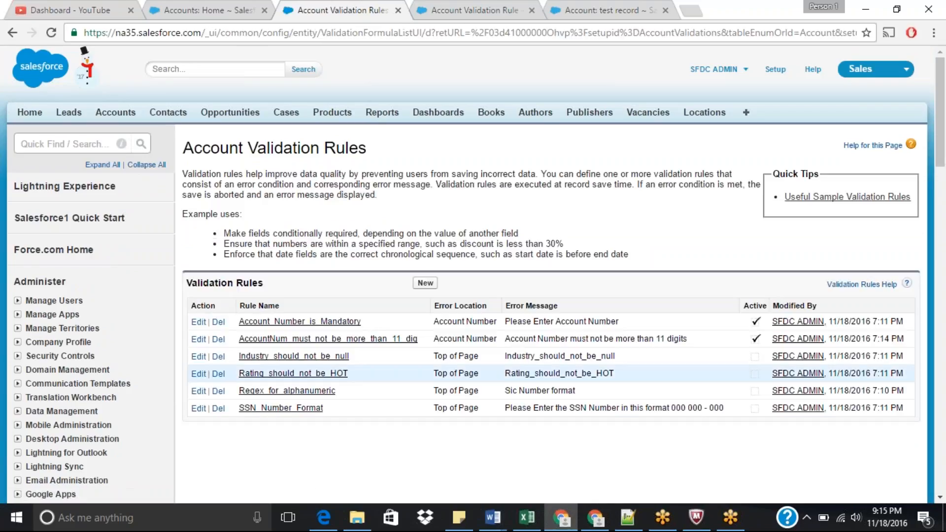
{"action": "left_click", "coordinate": [288, 408]}
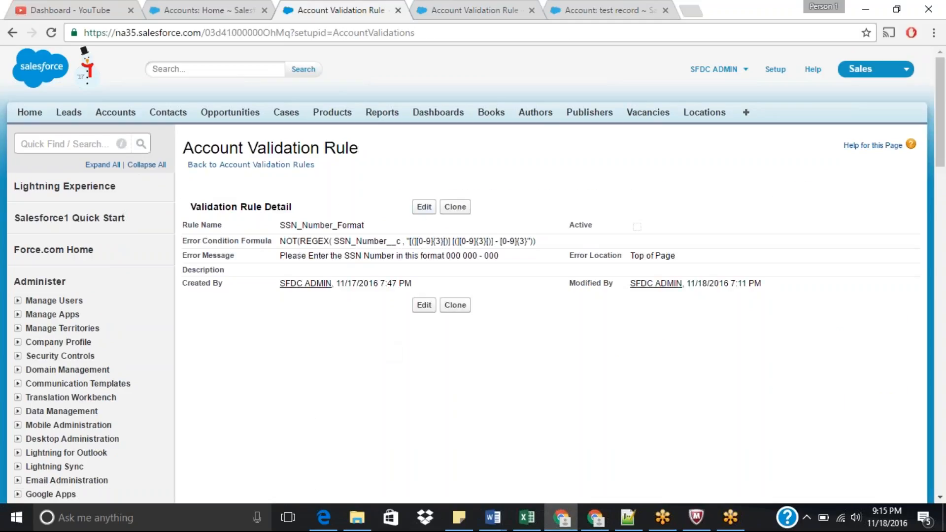
Step: Edit the SSN_Number_Format validation rule and mark it as active
{"action": "left_click", "coordinate": [423, 207]}
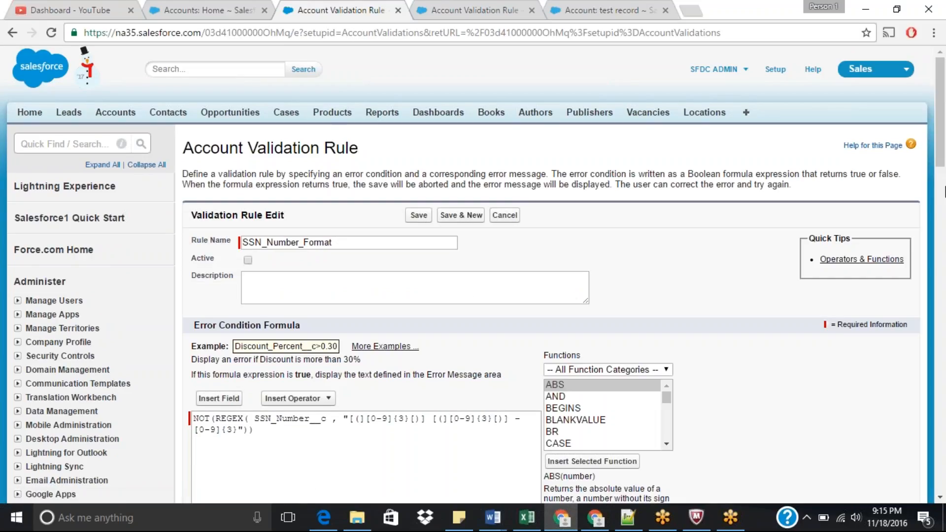
{"action": "left_click_drag", "start_coordinate": [944, 154], "coordinate": [944, 214]}
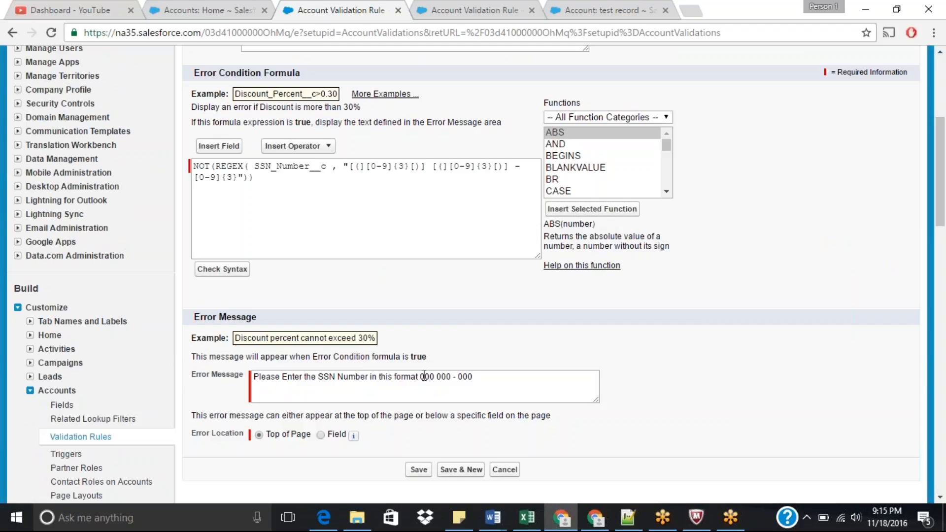
{"action": "left_click_drag", "start_coordinate": [941, 172], "coordinate": [941, 143]}
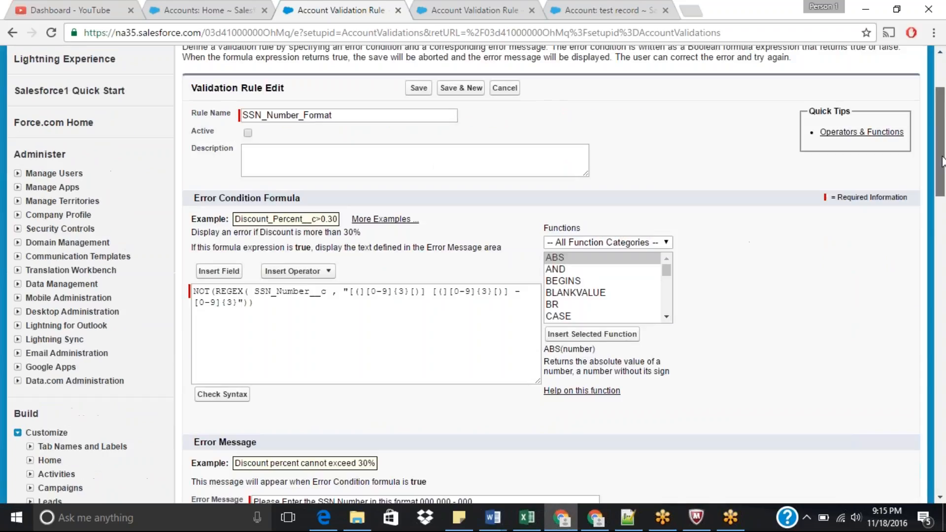
{"action": "left_click", "coordinate": [247, 135]}
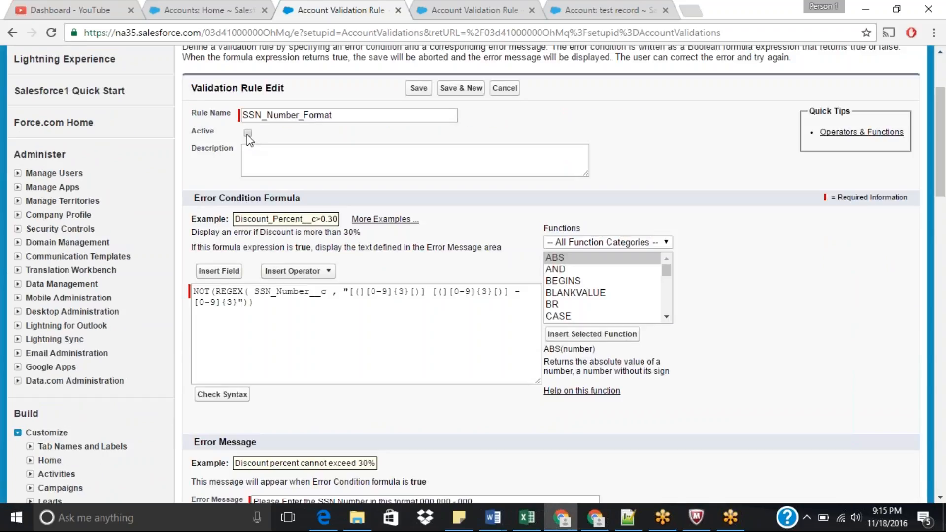
Step: Change the rule's error message to "Please Enter the SSN Number in this format (000) (000) - 000"
{"action": "scroll", "coordinate": [941, 207], "scroll_direction": "down", "scroll_amount": 1}
{"action": "scroll", "coordinate": [944, 210], "scroll_direction": "down", "scroll_amount": 6}
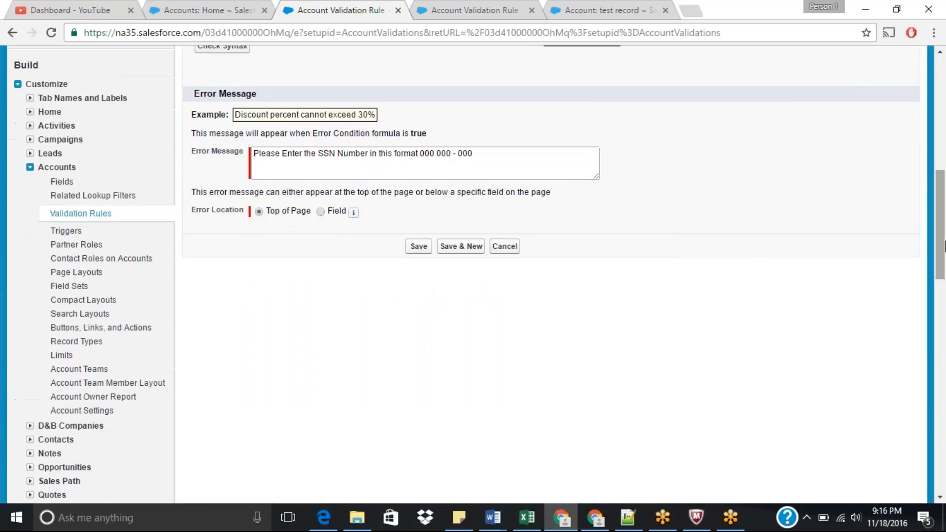
{"action": "double_click", "coordinate": [422, 156]}
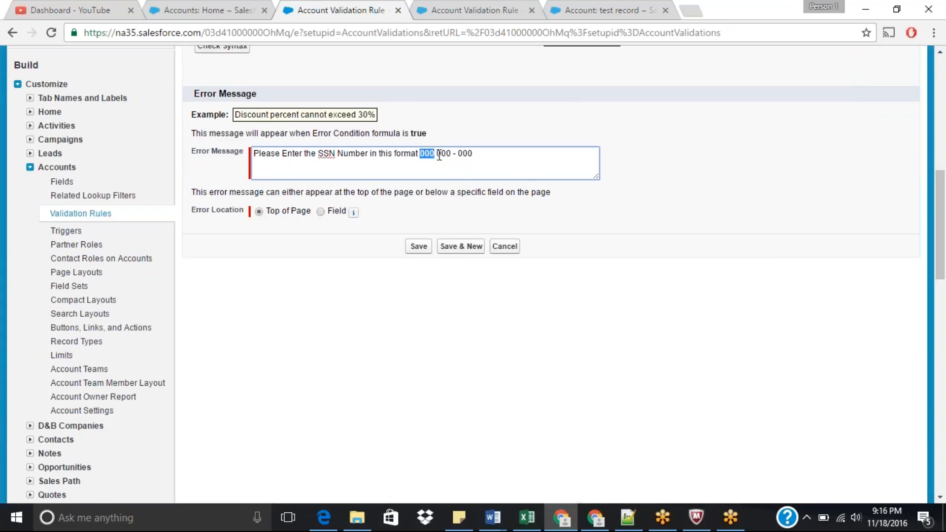
{"action": "double_click", "coordinate": [440, 156]}
{"action": "left_click_drag", "start_coordinate": [944, 259], "coordinate": [943, 225]}
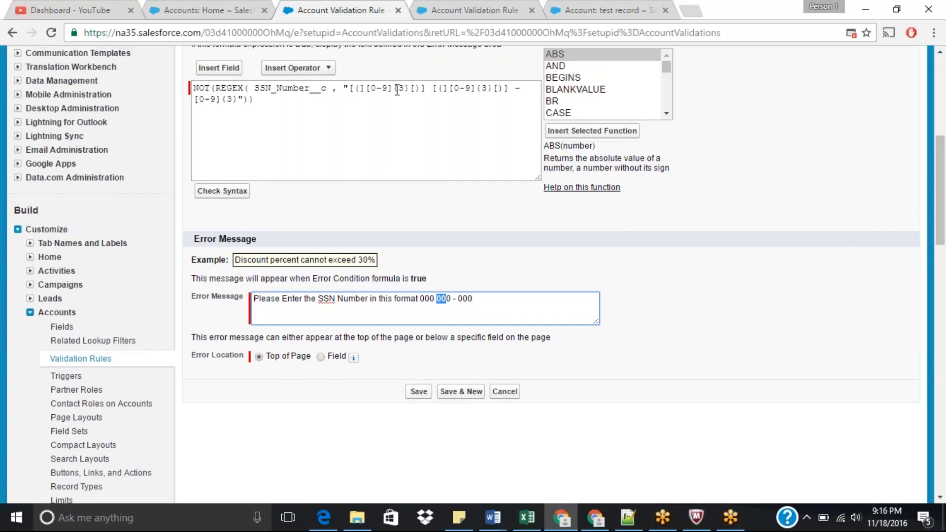
{"action": "left_click", "coordinate": [420, 302]}
{"action": "type", "text": "("}
{"action": "left_click", "coordinate": [438, 299]}
{"action": "type", "text": ") ("}
{"action": "left_click", "coordinate": [459, 301]}
{"action": "type", "text": ")"}
Step: Examine the regex pattern in the rule's error condition formula, then save the rule
{"action": "left_click_drag", "start_coordinate": [372, 87], "coordinate": [388, 89]}
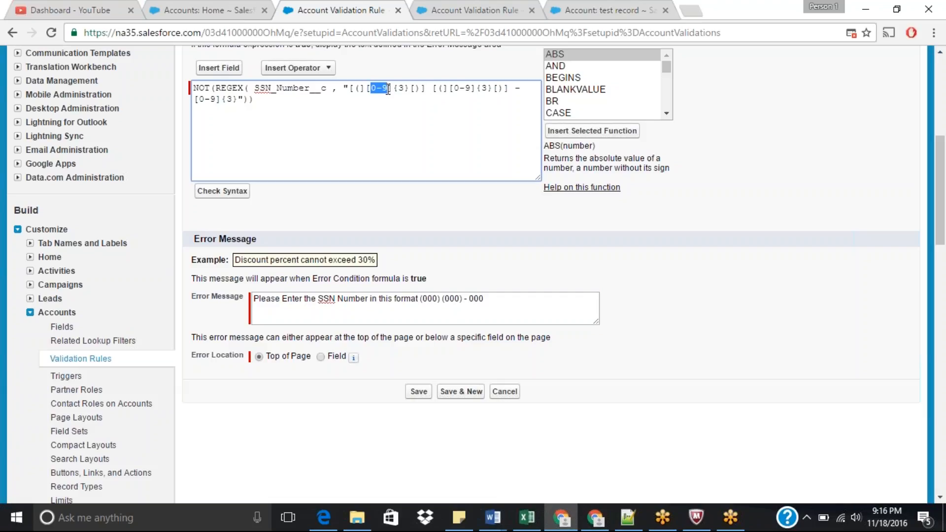
{"action": "left_click", "coordinate": [401, 88]}
{"action": "double_click", "coordinate": [401, 88]}
{"action": "left_click_drag", "start_coordinate": [371, 89], "coordinate": [389, 90]}
{"action": "double_click", "coordinate": [401, 89]}
{"action": "left_click", "coordinate": [417, 89]}
{"action": "left_click", "coordinate": [604, 170]}
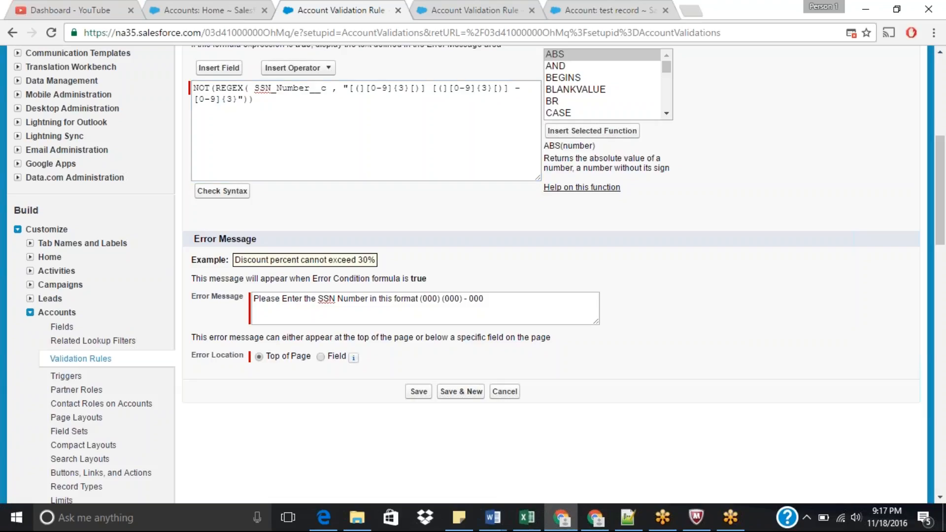
{"action": "left_click", "coordinate": [513, 92]}
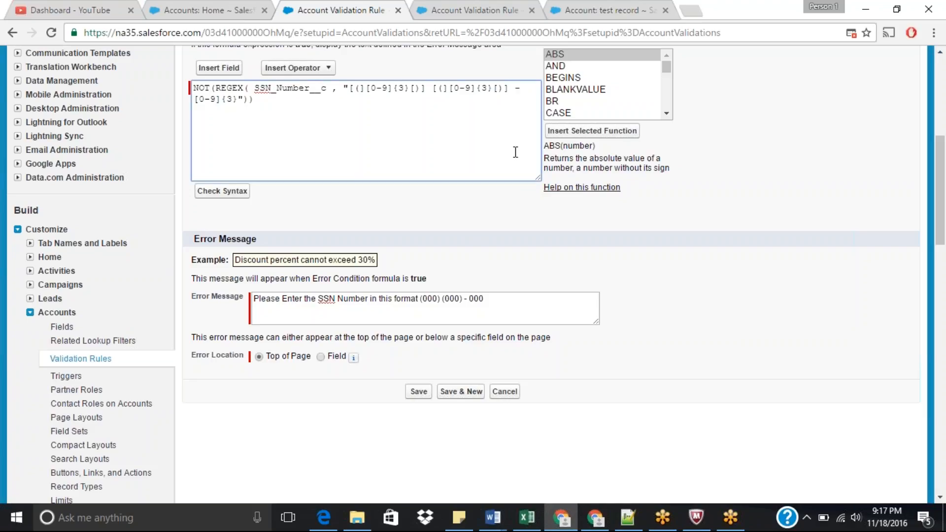
{"action": "key", "text": "Right"}
{"action": "key", "text": "Right"}
{"action": "key", "text": "Right"}
{"action": "left_click", "coordinate": [526, 90]}
{"action": "left_click", "coordinate": [420, 392]}
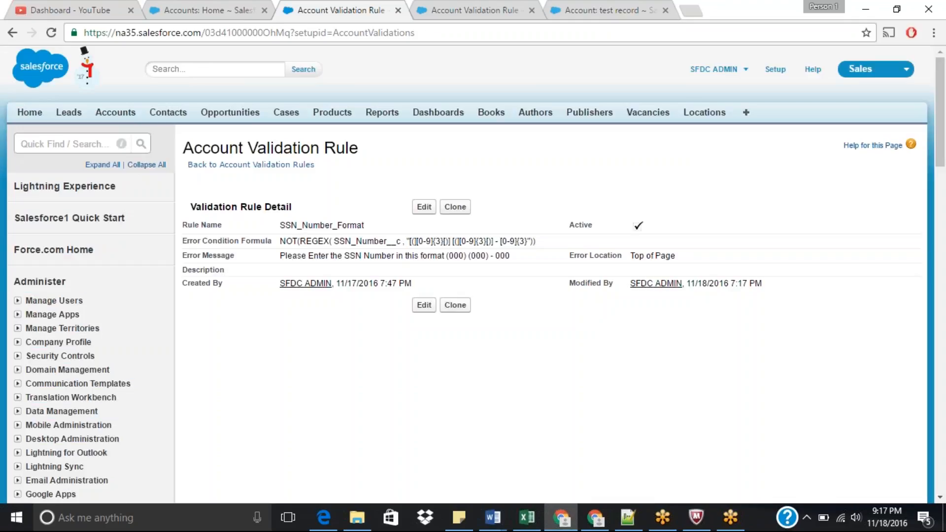
Step: Return to the test record account and open it for editing
{"action": "left_click", "coordinate": [480, 9]}
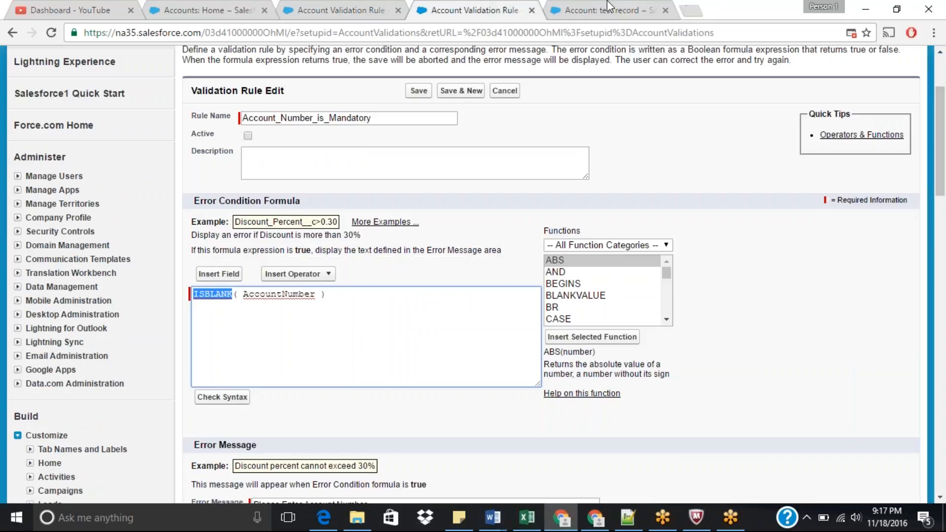
{"action": "left_click", "coordinate": [592, 11]}
{"action": "left_click", "coordinate": [531, 10]}
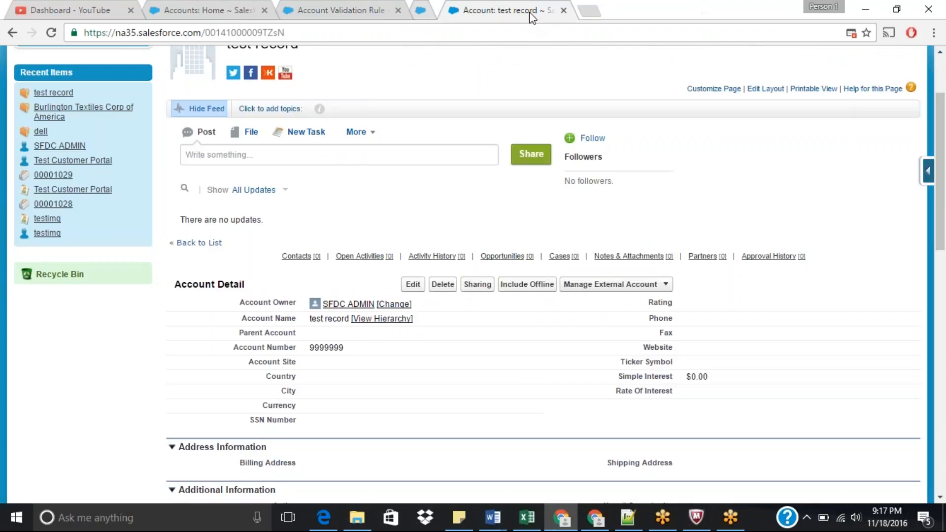
{"action": "left_click", "coordinate": [414, 288]}
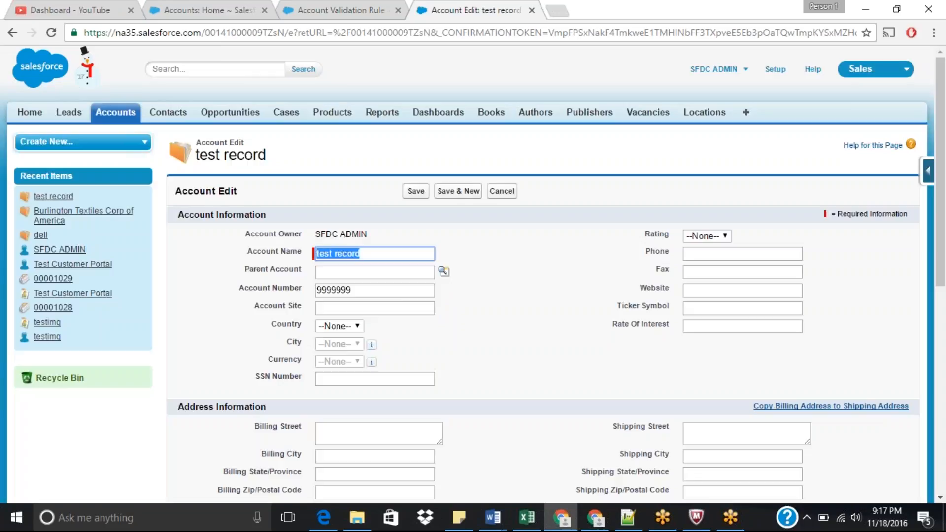
Step: Enter 888999999 as the SSN Number, try saving the record, and highlight the resulting error text
{"action": "left_click", "coordinate": [371, 378]}
{"action": "type", "text": "8"}
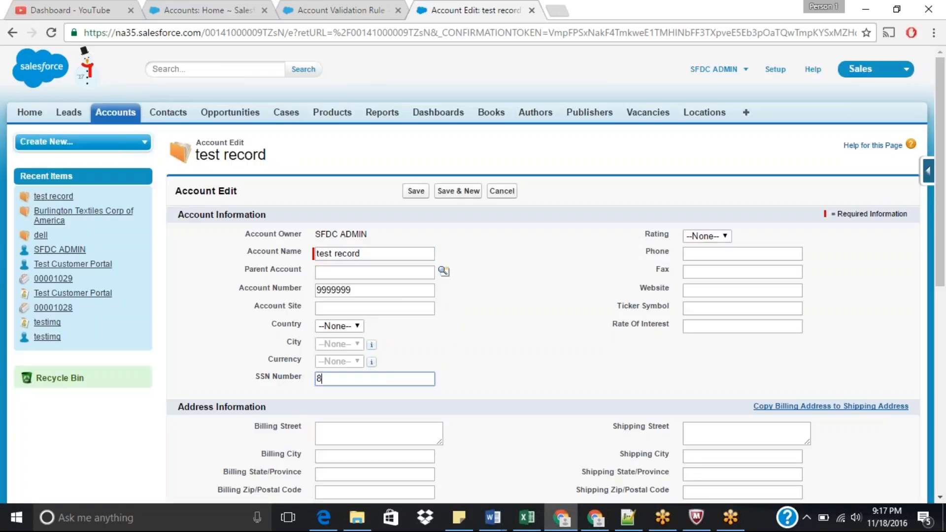
{"action": "type", "text": "88999999"}
{"action": "key", "text": "Return"}
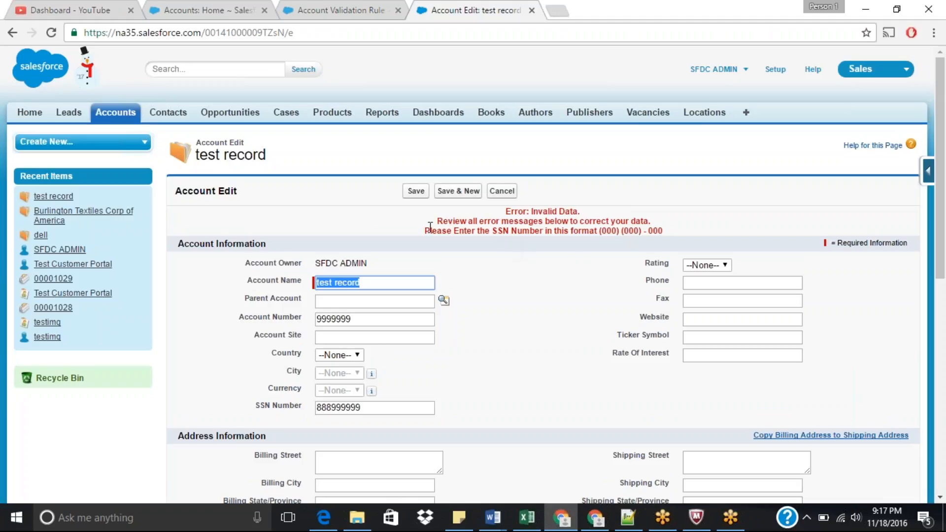
{"action": "left_click_drag", "start_coordinate": [427, 230], "coordinate": [626, 230]}
{"action": "left_click", "coordinate": [650, 221]}
{"action": "triple_click", "coordinate": [669, 231]}
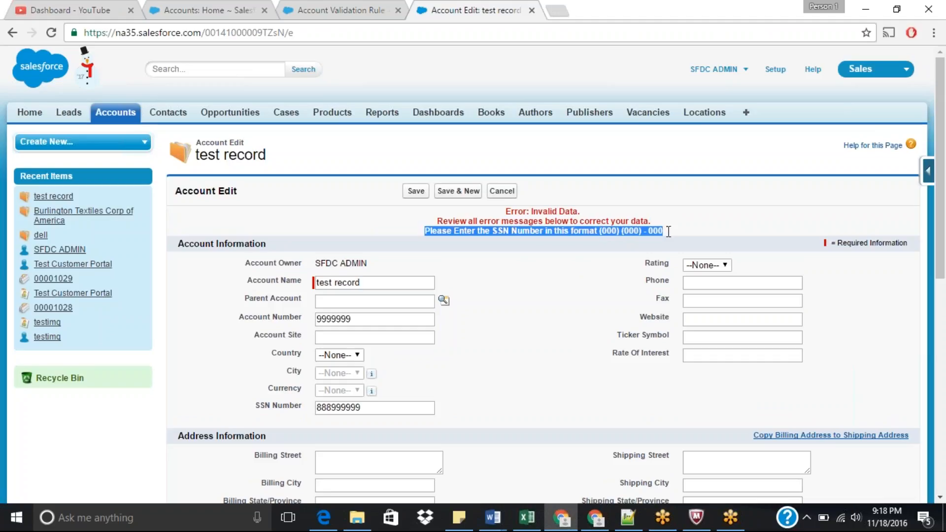
{"action": "left_click", "coordinate": [581, 293]}
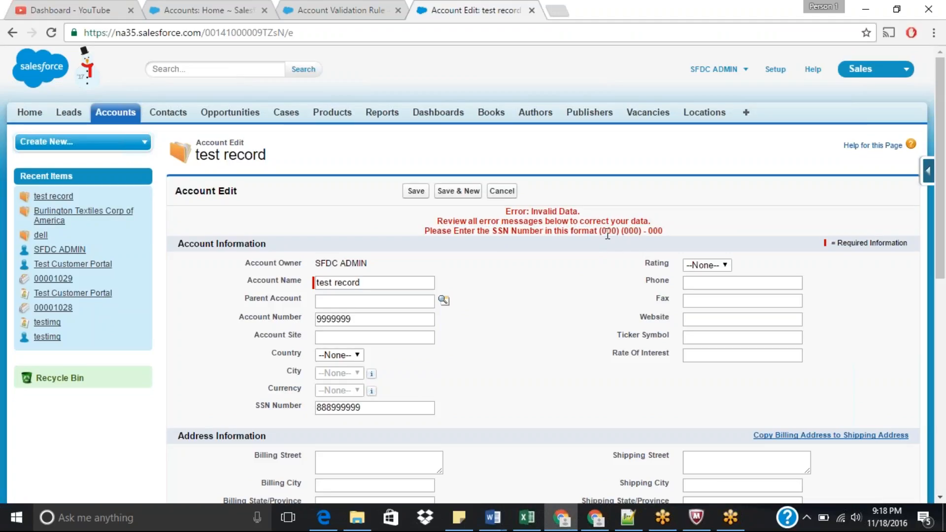
Step: Clear the SSN Number and start re-entering it in the bracketed format, beginning with (909
{"action": "double_click", "coordinate": [381, 411]}
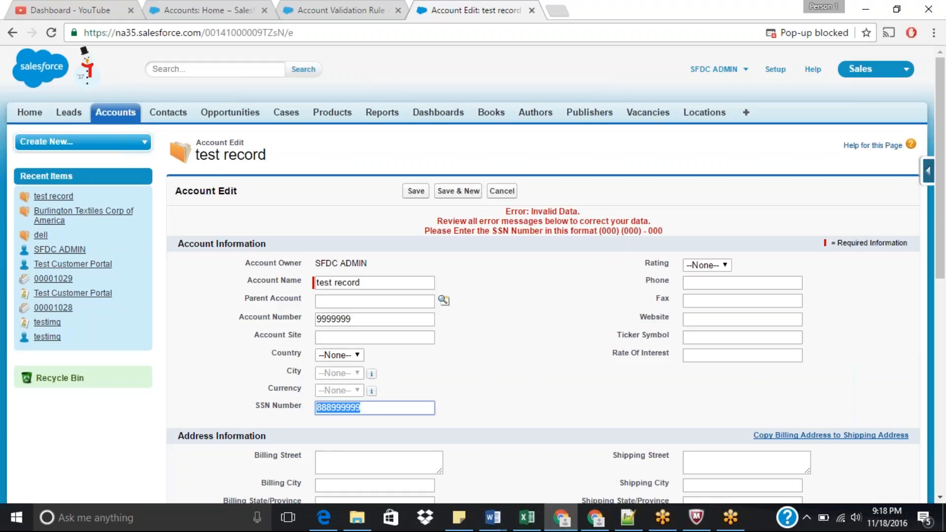
{"action": "key", "text": "BackSpace"}
{"action": "type", "text": "9"}
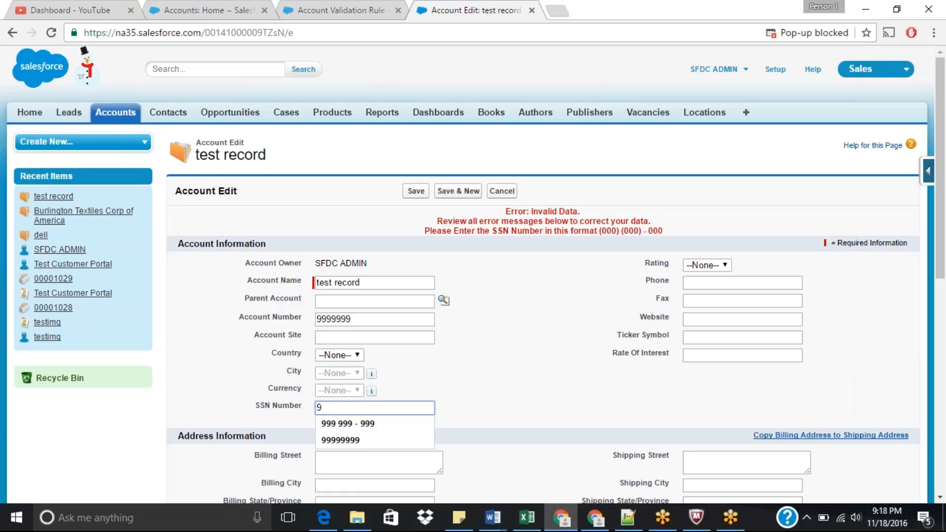
{"action": "type", "text": "999"}
{"action": "key", "text": "BackSpace"}
{"action": "key", "text": "BackSpace"}
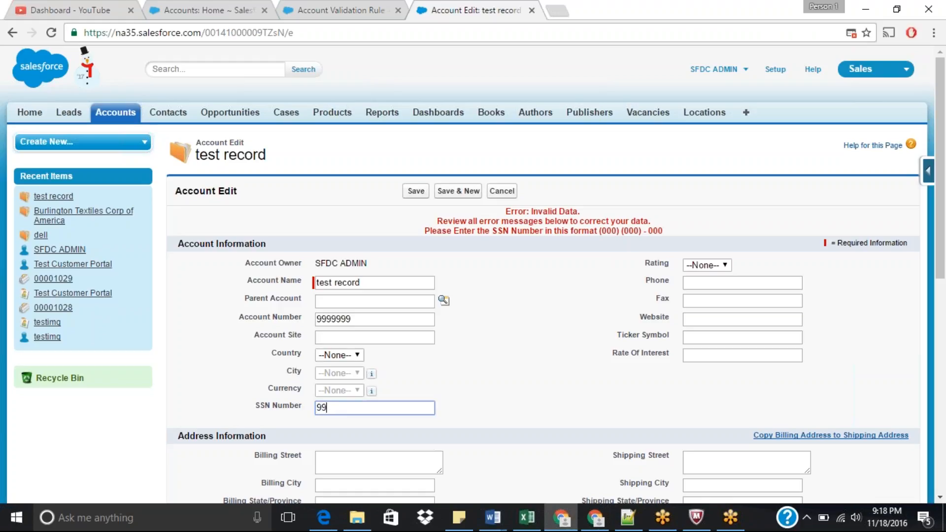
{"action": "key", "text": "BackSpace"}
{"action": "key", "text": "BackSpace"}
{"action": "type", "text": "("}
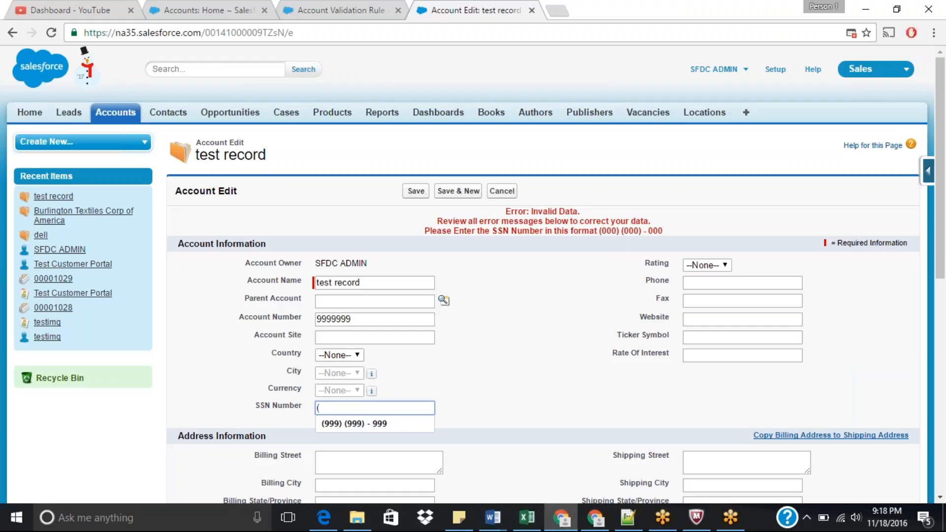
{"action": "type", "text": "909"}
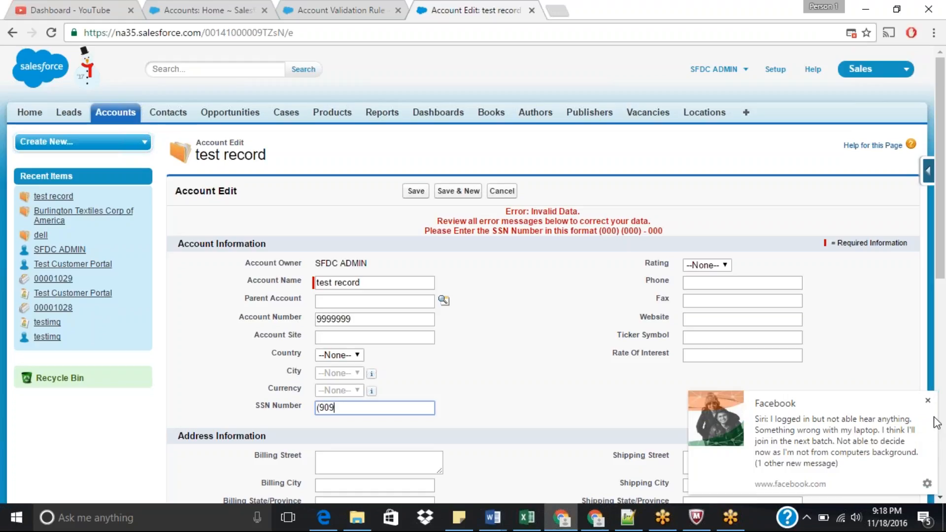
{"action": "left_click", "coordinate": [928, 401]}
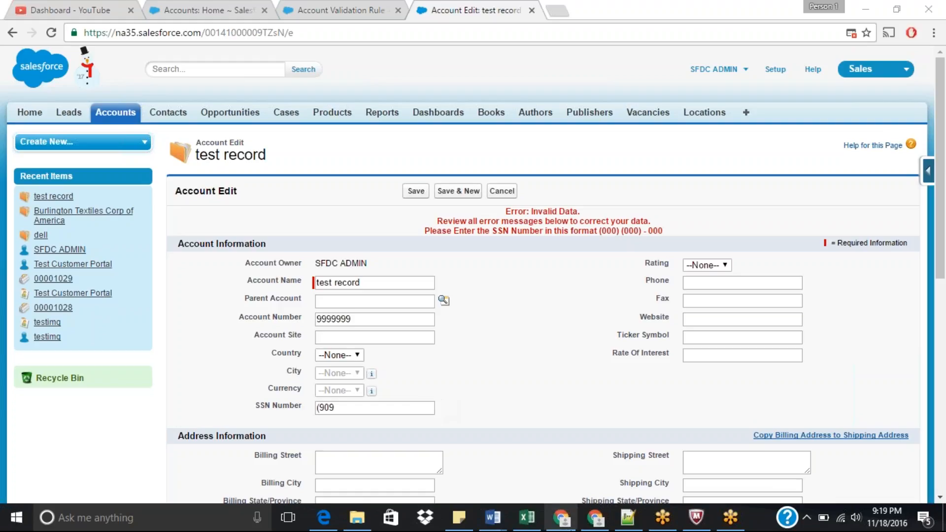
Step: Switch to the GoToMeeting page in the other browser window
{"action": "left_click", "coordinate": [561, 523]}
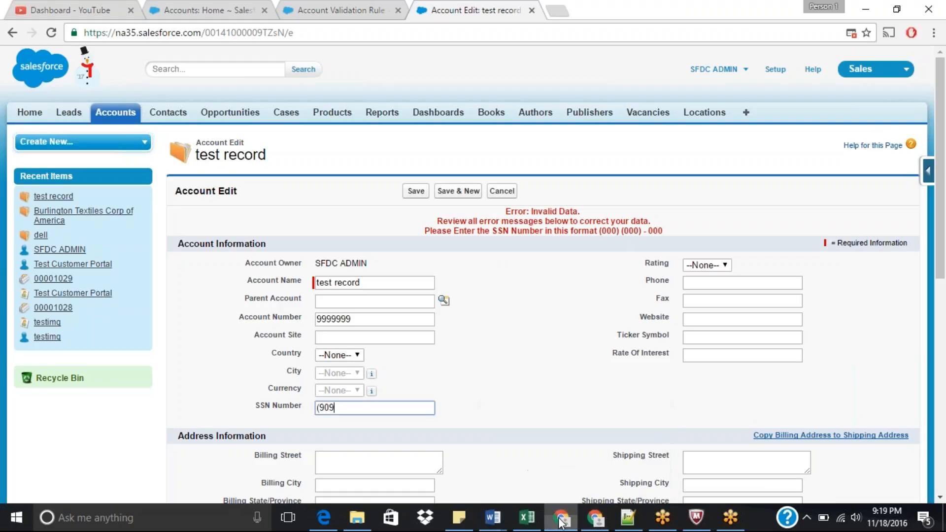
{"action": "left_click", "coordinate": [595, 521]}
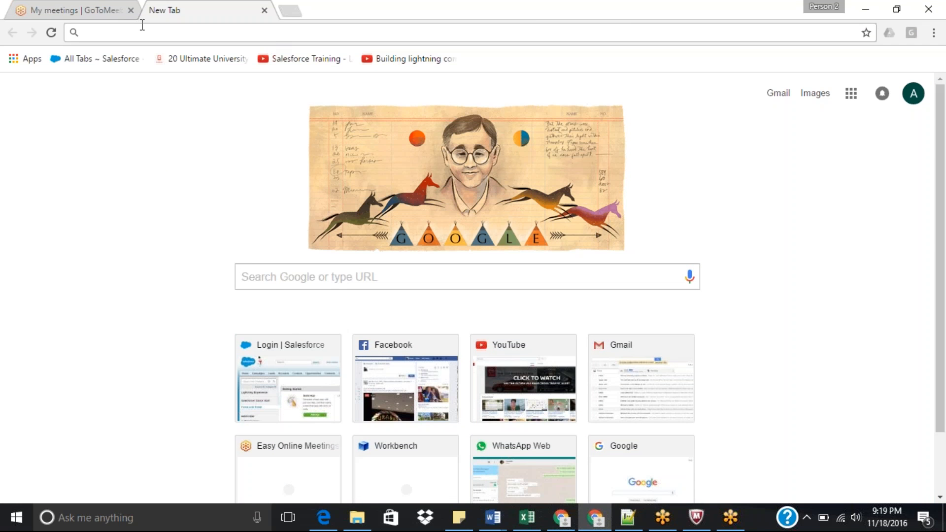
{"action": "left_click", "coordinate": [85, 9]}
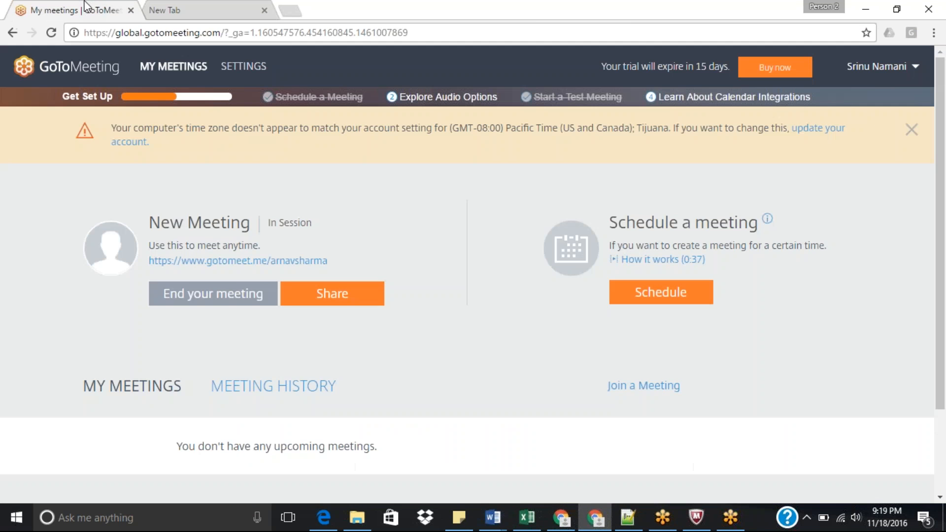
Step: Open the running GoToMeeting meeting's sharing invitation, reopening the GoToMeeting site in a new tab
{"action": "left_click", "coordinate": [339, 302]}
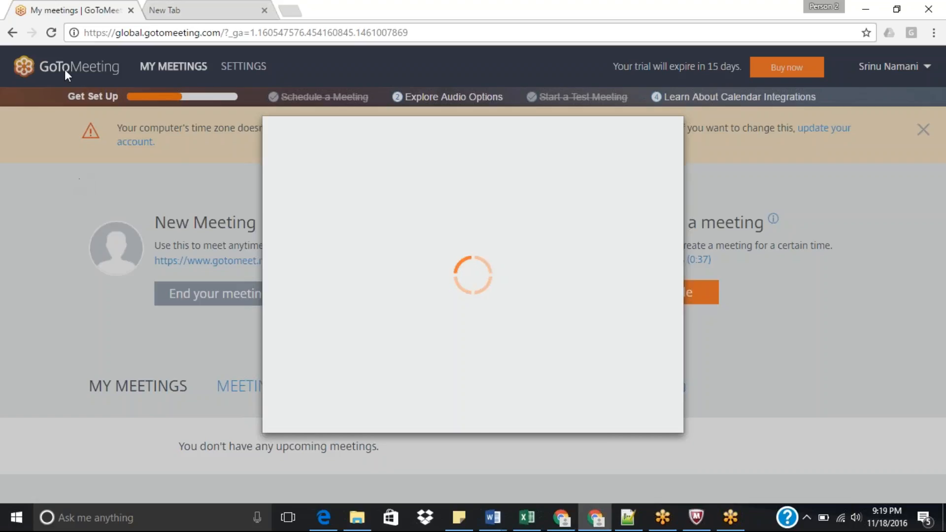
{"action": "left_click", "coordinate": [212, 6]}
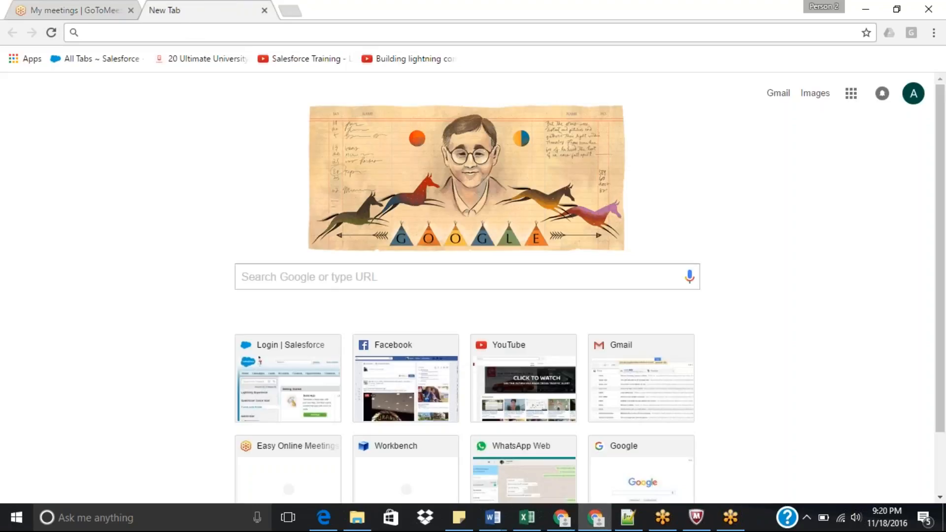
{"action": "type", "text": "gotomeeting.com"}
{"action": "key", "text": "Return"}
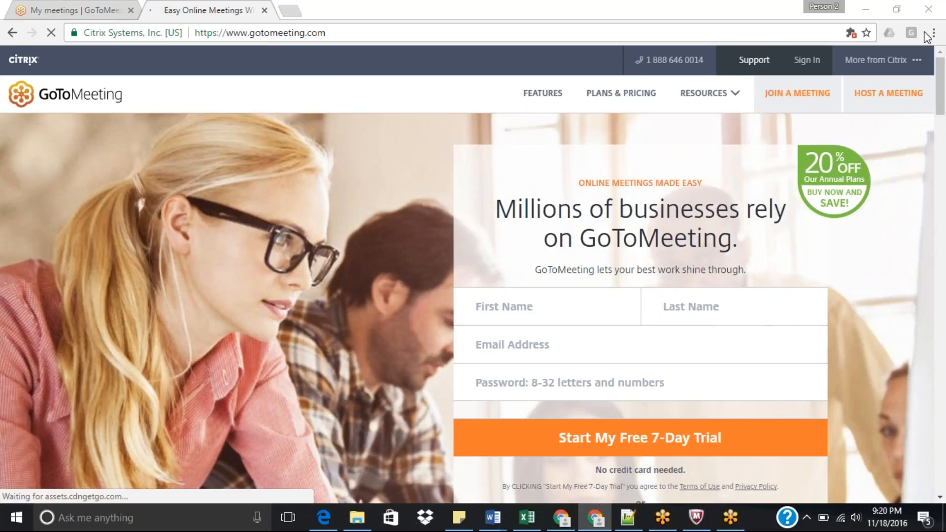
{"action": "left_click", "coordinate": [814, 61]}
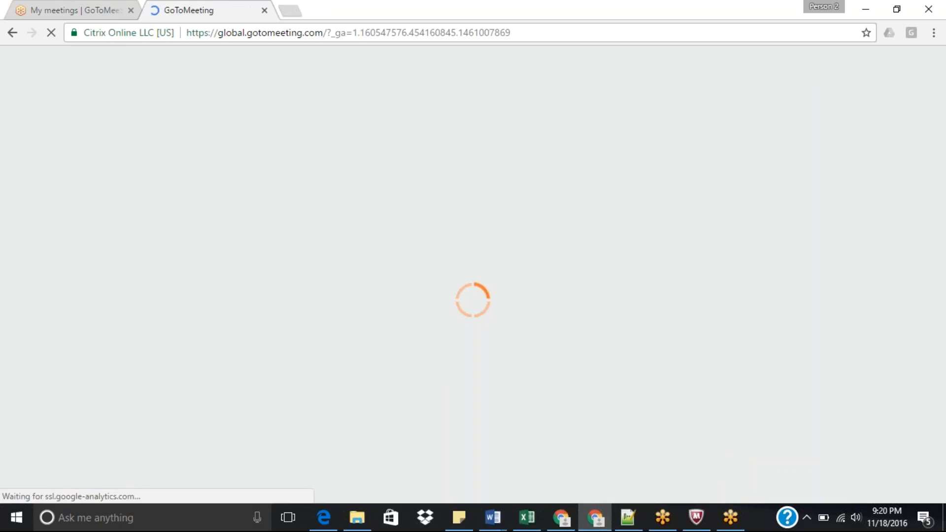
{"action": "left_click", "coordinate": [108, 8]}
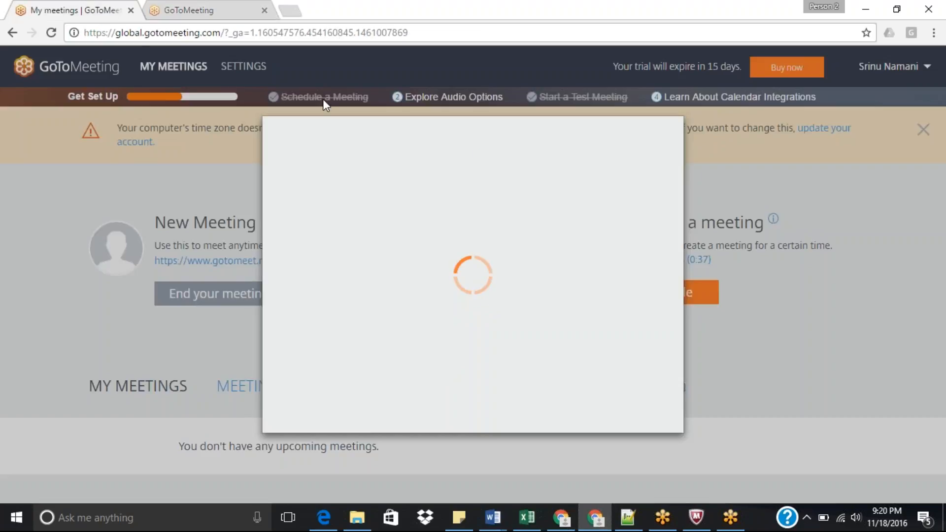
{"action": "left_click", "coordinate": [207, 9]}
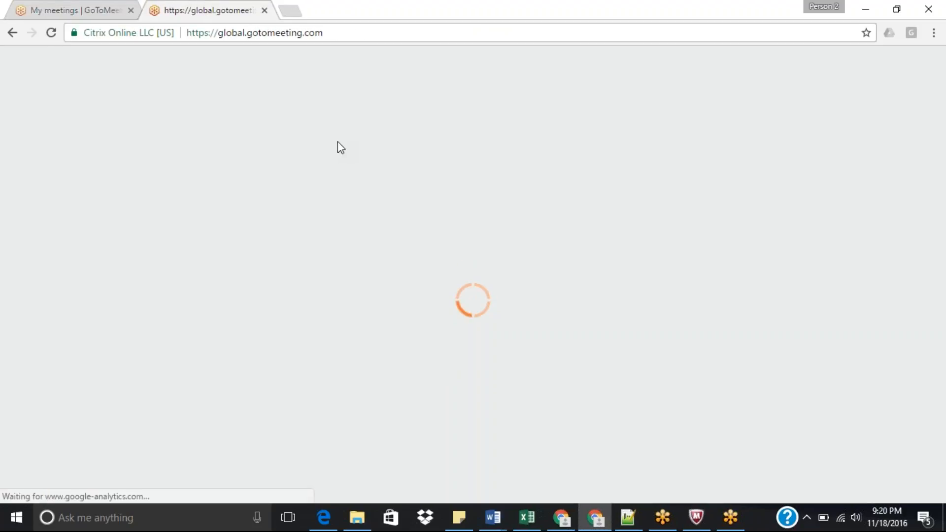
{"action": "left_click", "coordinate": [40, 9]}
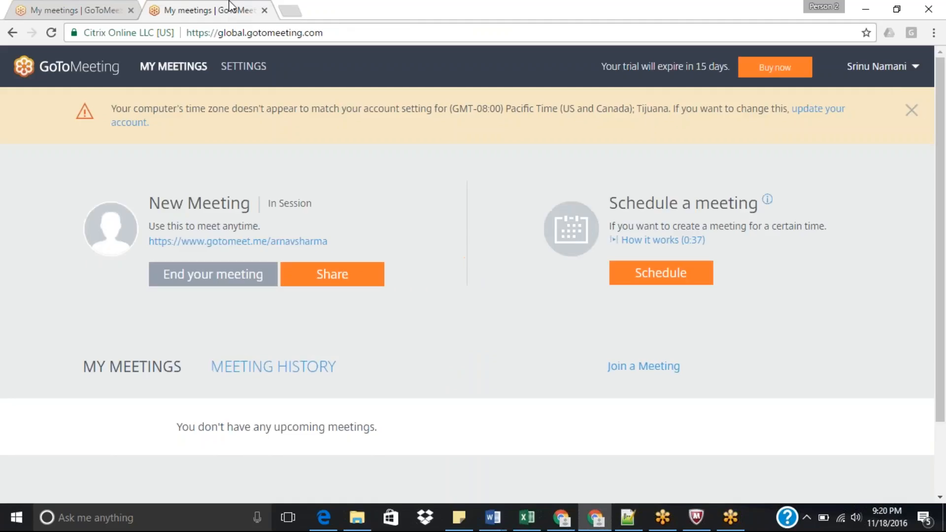
{"action": "left_click", "coordinate": [333, 279]}
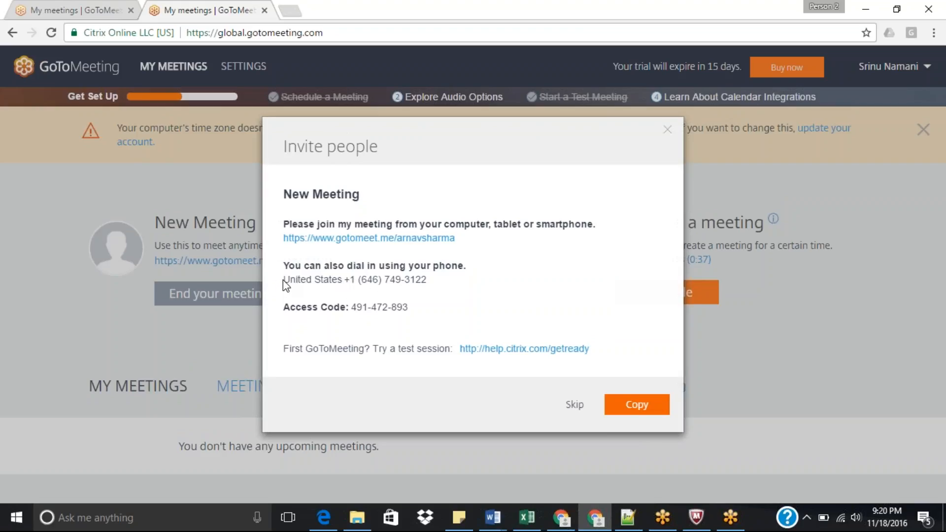
Step: Highlight the dial-in phone number line in the meeting invitation
{"action": "left_click_drag", "start_coordinate": [283, 280], "coordinate": [430, 288]}
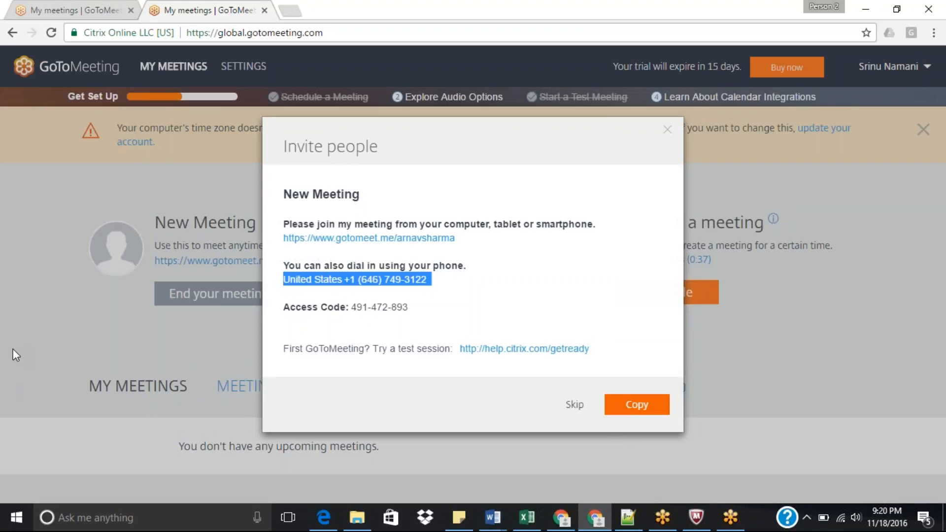
{"action": "key", "text": "alt+Tab"}
{"action": "key", "text": "alt+Tab"}
{"action": "key", "text": "alt+Tab"}
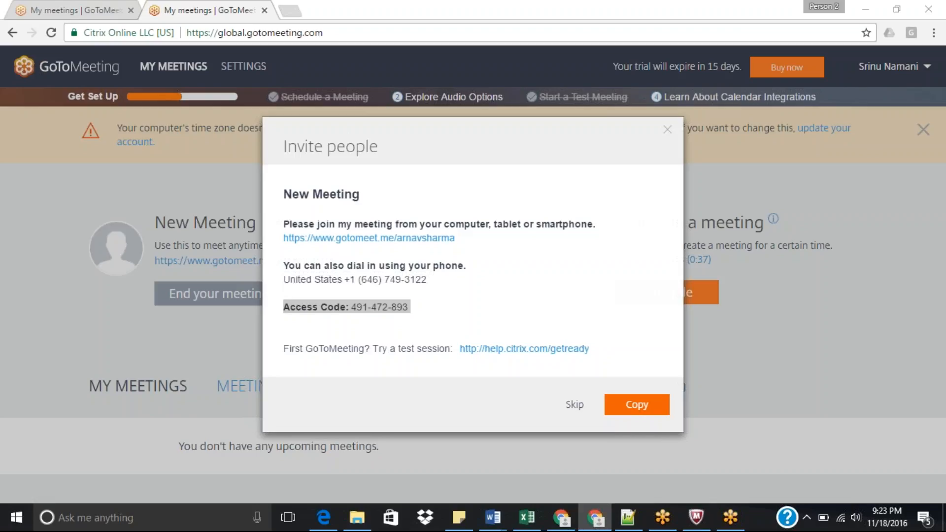
Step: Return to the Salesforce account edit form, complete the SSN Number as (909) (090) - 000 and save the record
{"action": "left_click", "coordinate": [561, 517]}
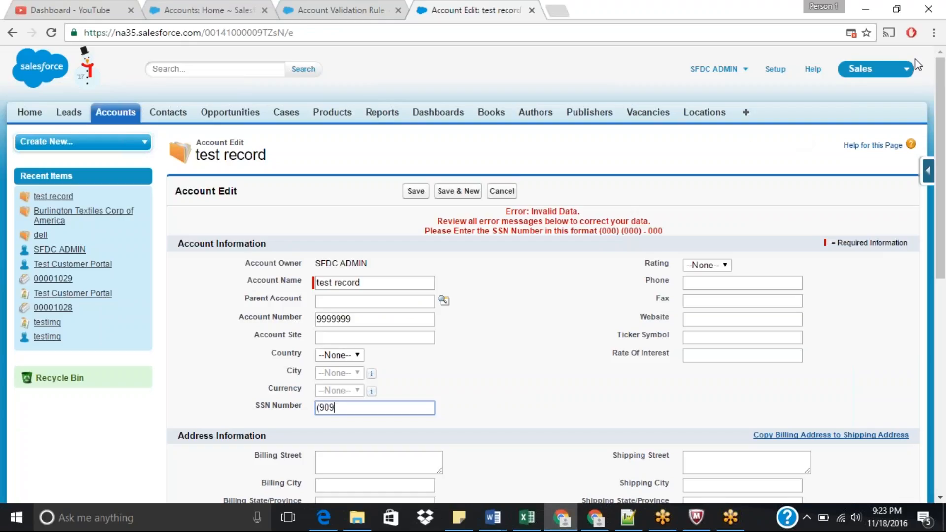
{"action": "left_click", "coordinate": [922, 33]}
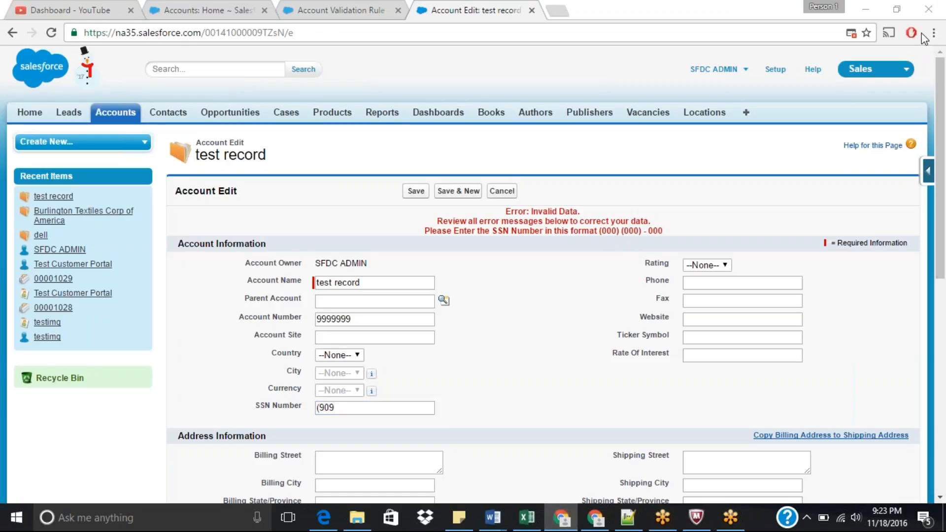
{"action": "left_click_drag", "start_coordinate": [942, 234], "coordinate": [945, 290]}
{"action": "type", "text": ")"}
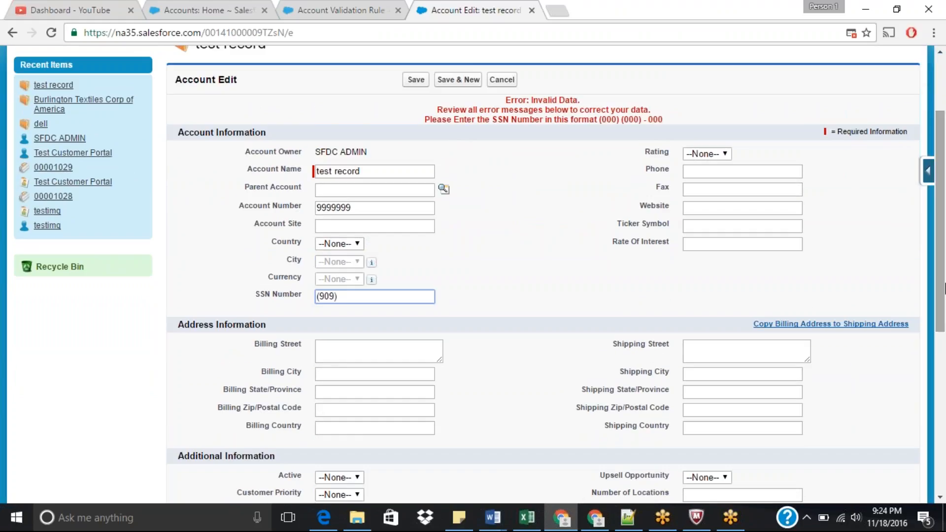
{"action": "type", "text": " (090) - 000"}
{"action": "key", "text": "Return"}
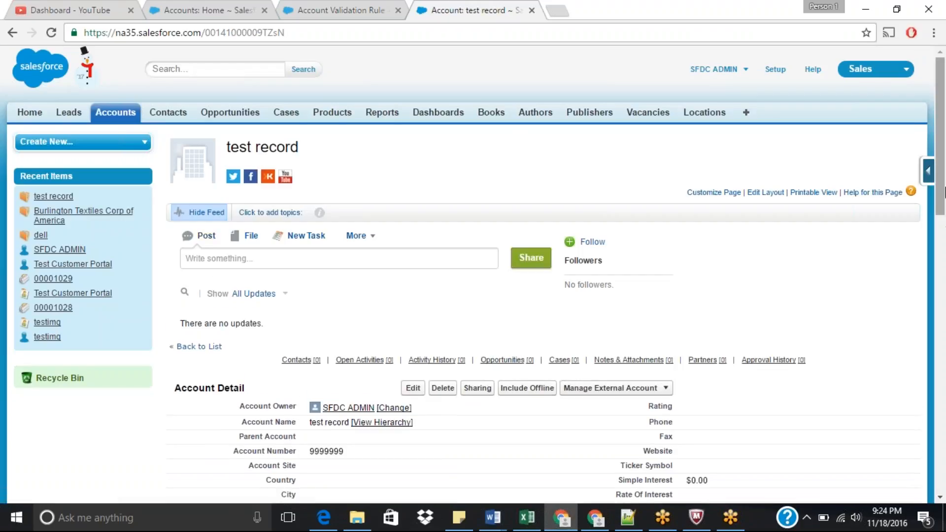
Step: Open the SSN_Number_Format validation rule for editing and extend the first digit range in the formula to [0-9a-z]
{"action": "scroll", "coordinate": [944, 224], "scroll_direction": "down", "scroll_amount": 2}
{"action": "left_click", "coordinate": [323, 7]}
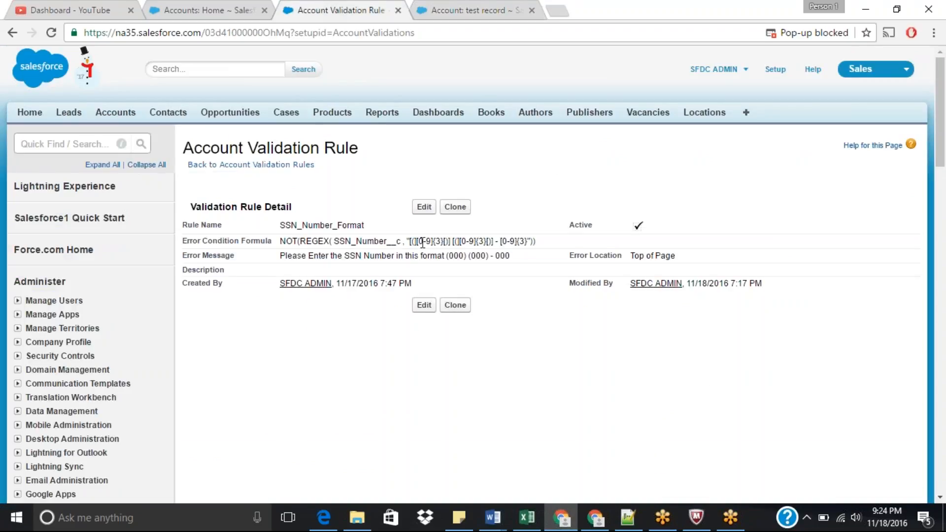
{"action": "left_click_drag", "start_coordinate": [417, 241], "coordinate": [435, 241]}
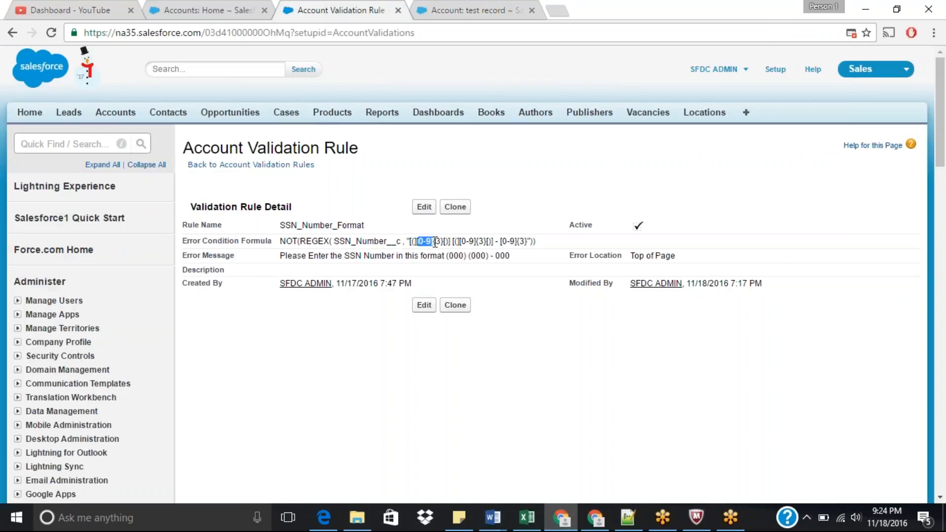
{"action": "left_click", "coordinate": [424, 207]}
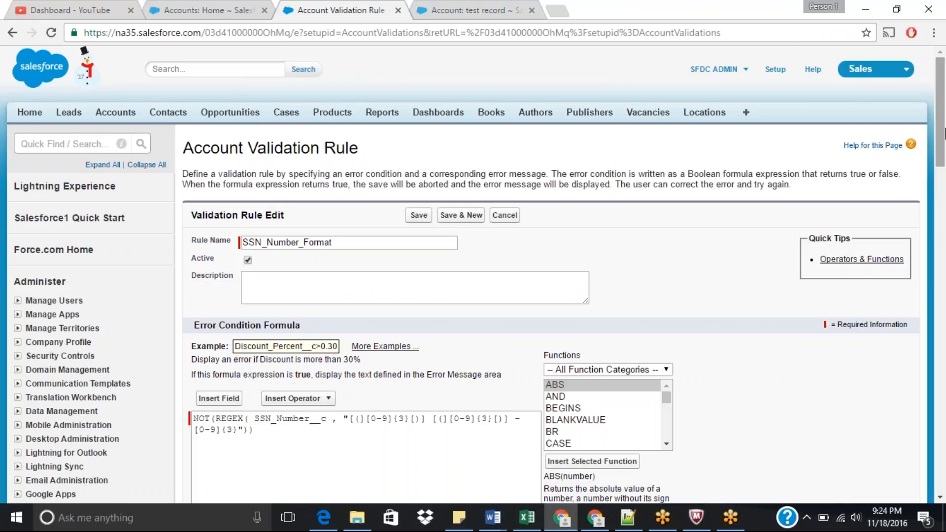
{"action": "left_click_drag", "start_coordinate": [944, 133], "coordinate": [944, 185]}
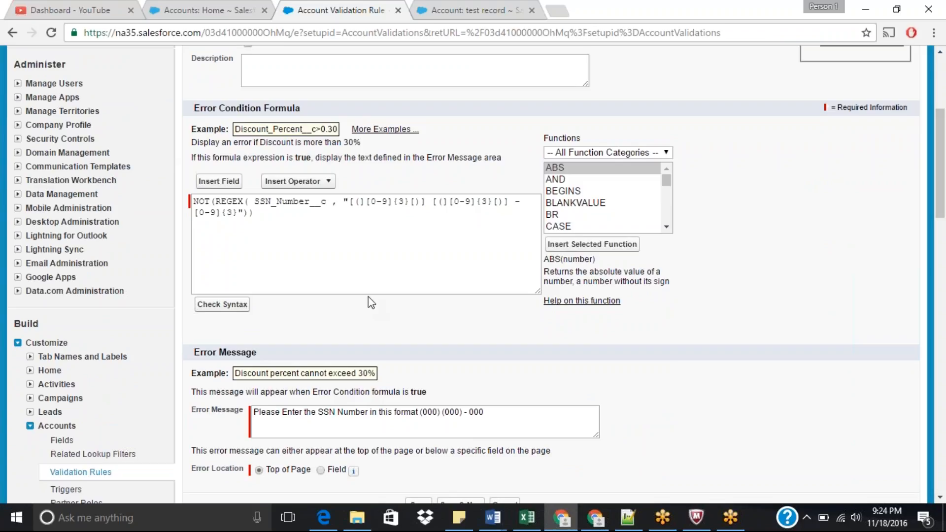
{"action": "left_click", "coordinate": [387, 202]}
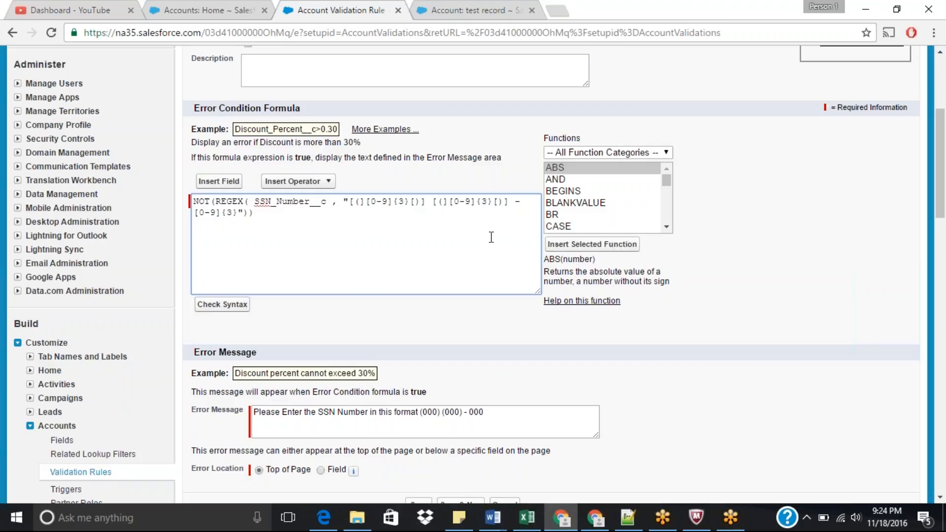
{"action": "type", "text": "a-"}
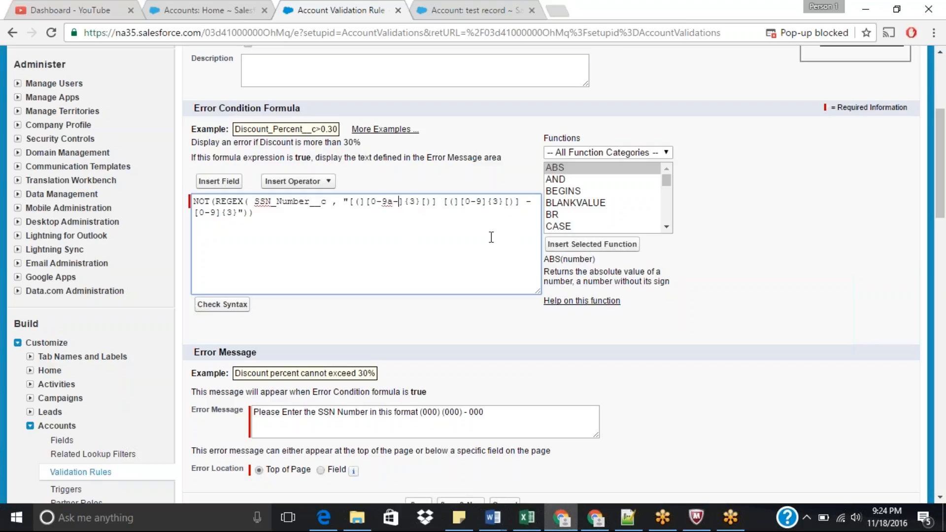
{"action": "type", "text": "z"}
Step: Inline-edit the test record's SSN Number to (9rt) (090) - 000 and try saving it
{"action": "left_click", "coordinate": [478, 9]}
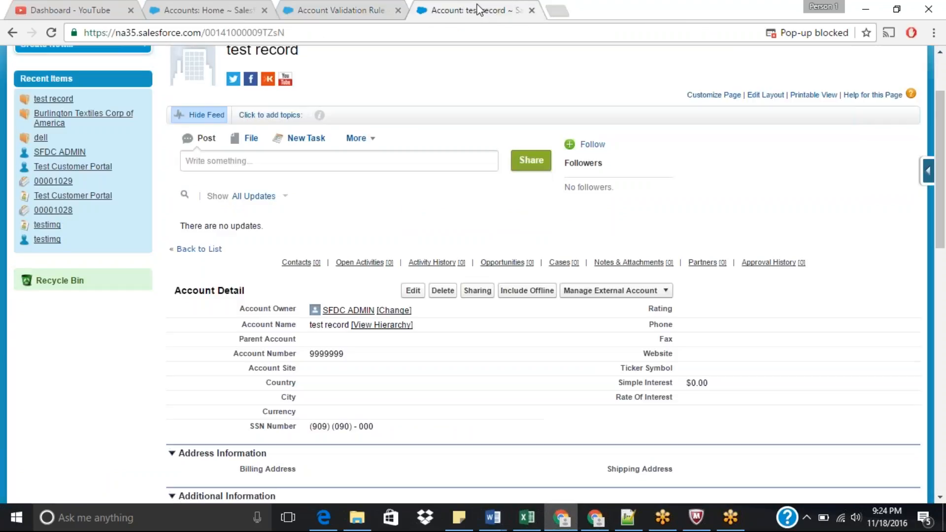
{"action": "double_click", "coordinate": [326, 426]}
{"action": "left_click", "coordinate": [325, 427]}
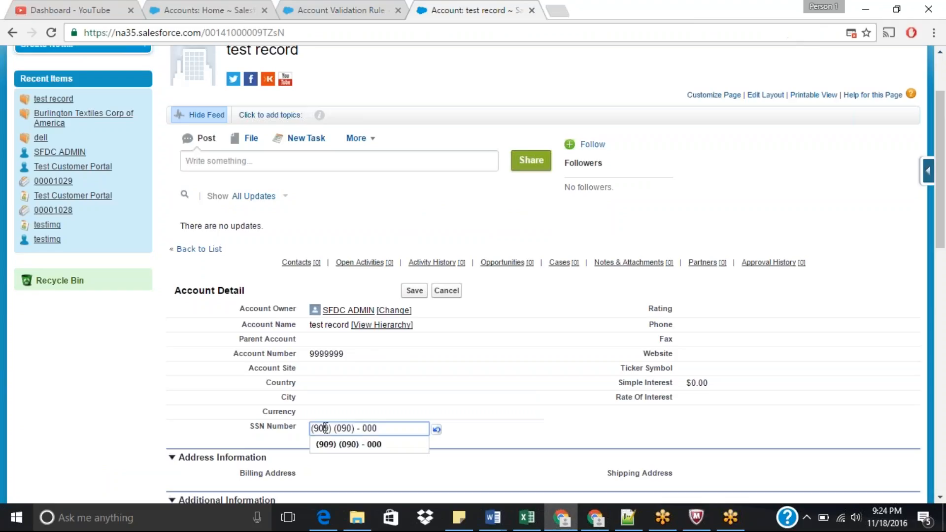
{"action": "key", "text": "BackSpace"}
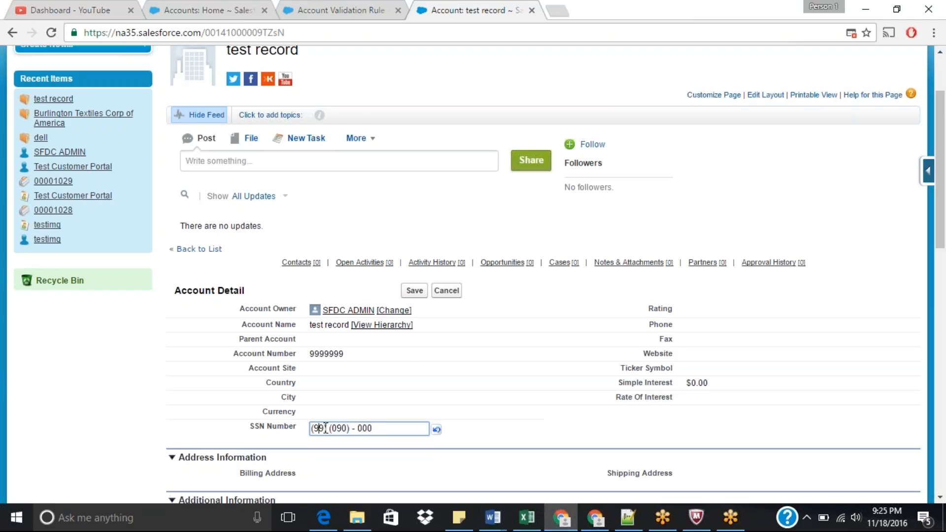
{"action": "type", "text": "r"}
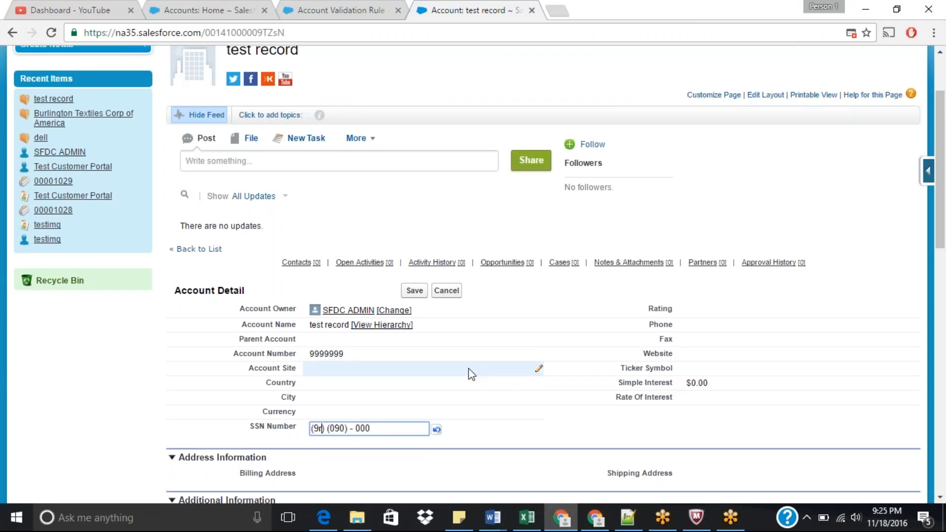
{"action": "type", "text": "t"}
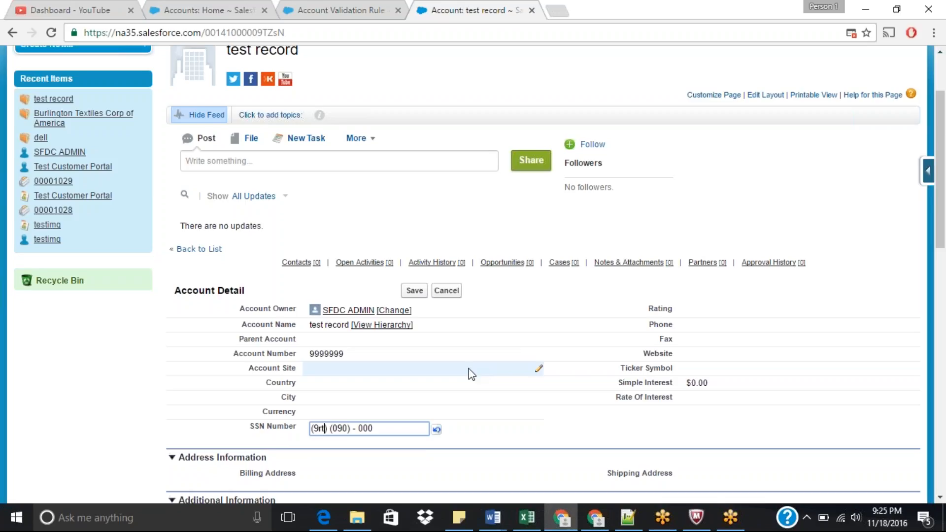
{"action": "left_click", "coordinate": [415, 291]}
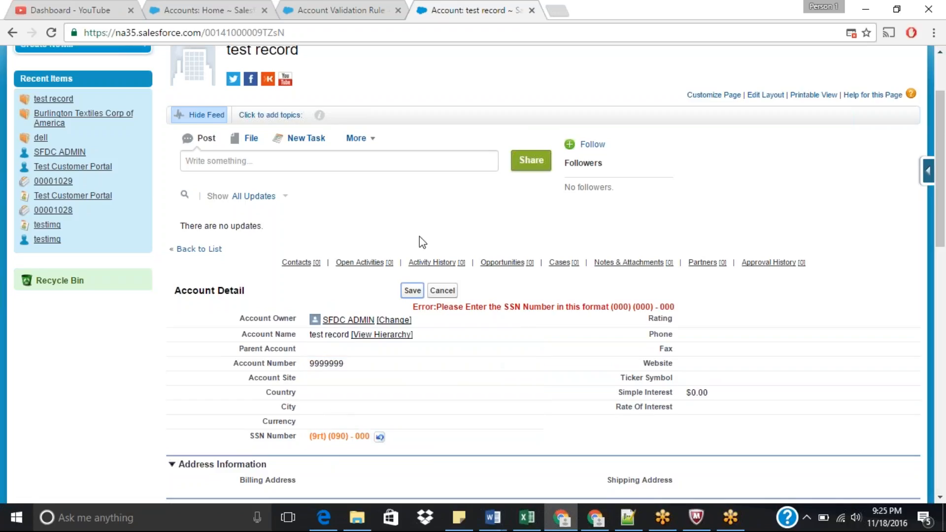
Step: Save the SSN_Number_Format validation rule with the [0-9a-z] range in its formula
{"action": "left_click", "coordinate": [340, 10]}
{"action": "left_click", "coordinate": [399, 202]}
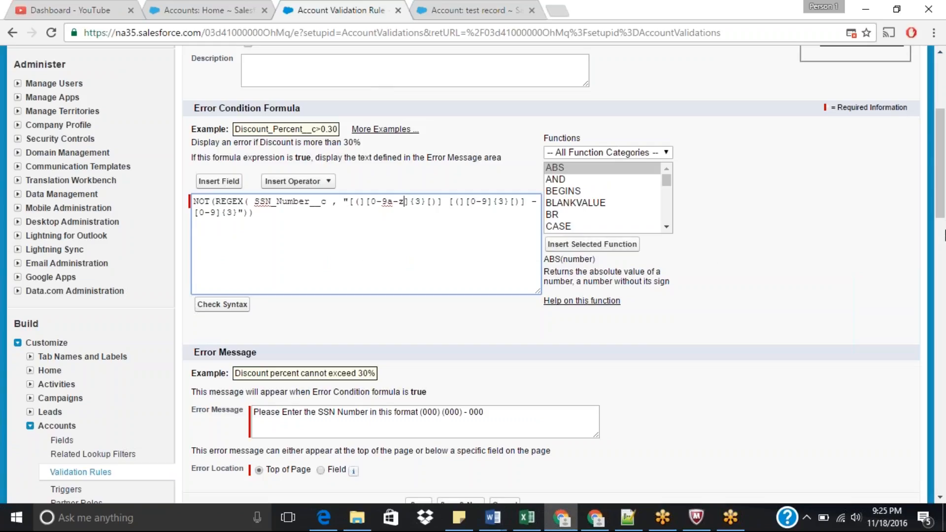
{"action": "scroll", "coordinate": [944, 171], "scroll_direction": "up", "scroll_amount": 2}
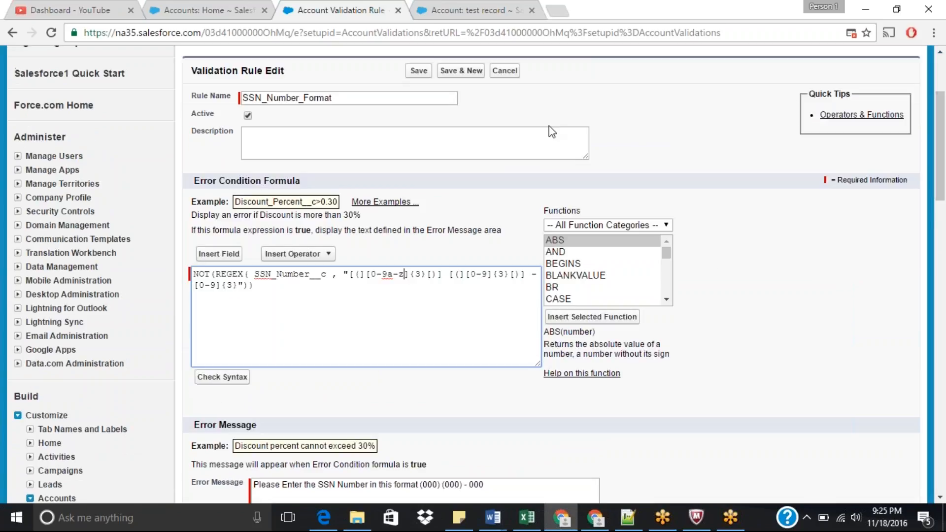
{"action": "left_click", "coordinate": [419, 70]}
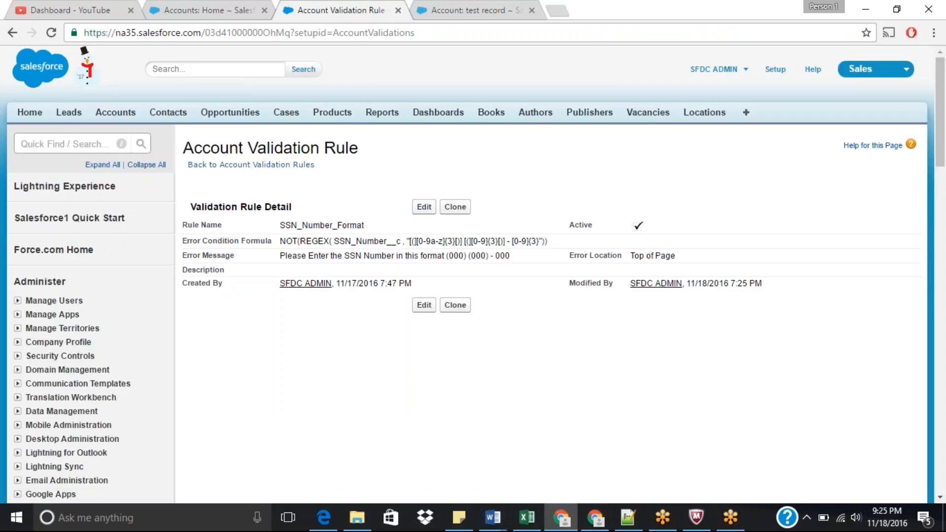
Step: Reopen the validation rule for editing and highlight the a-z range in the error condition formula
{"action": "left_click", "coordinate": [423, 207]}
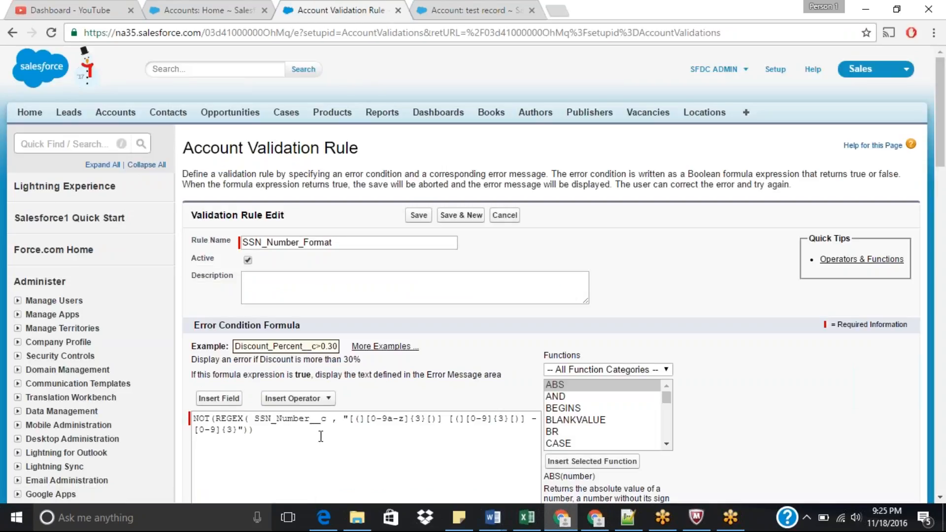
{"action": "left_click_drag", "start_coordinate": [388, 418], "coordinate": [404, 420]}
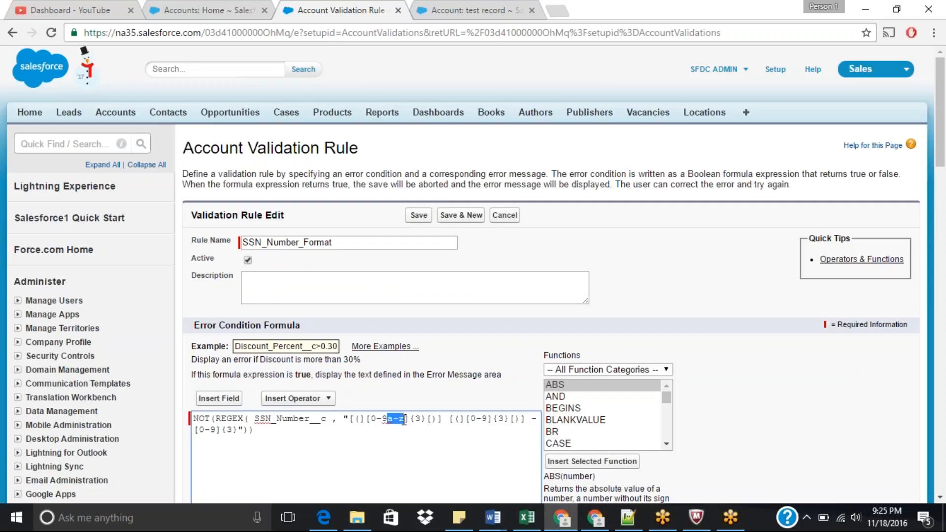
{"action": "left_click", "coordinate": [402, 445]}
Step: Save the pending inline SSN Number edit on the test record again, then return to the validation rule
{"action": "left_click", "coordinate": [465, 10]}
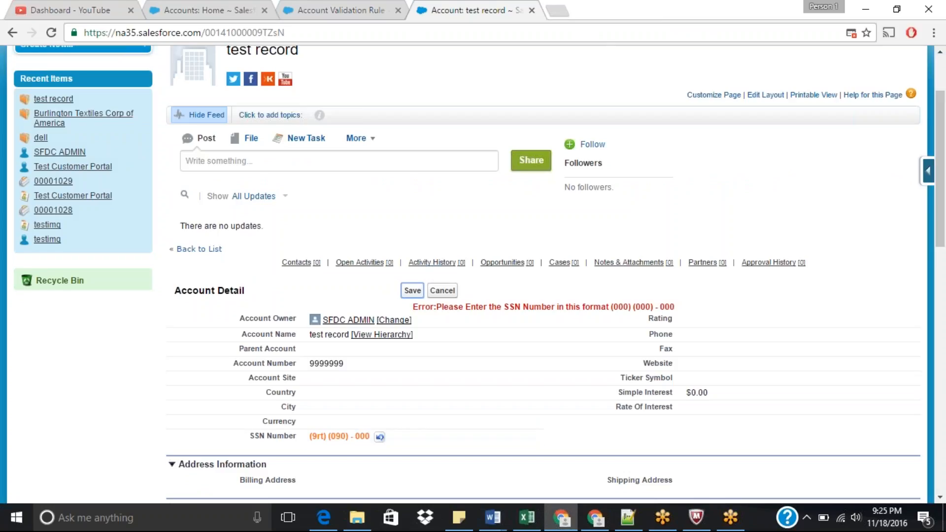
{"action": "left_click", "coordinate": [412, 291]}
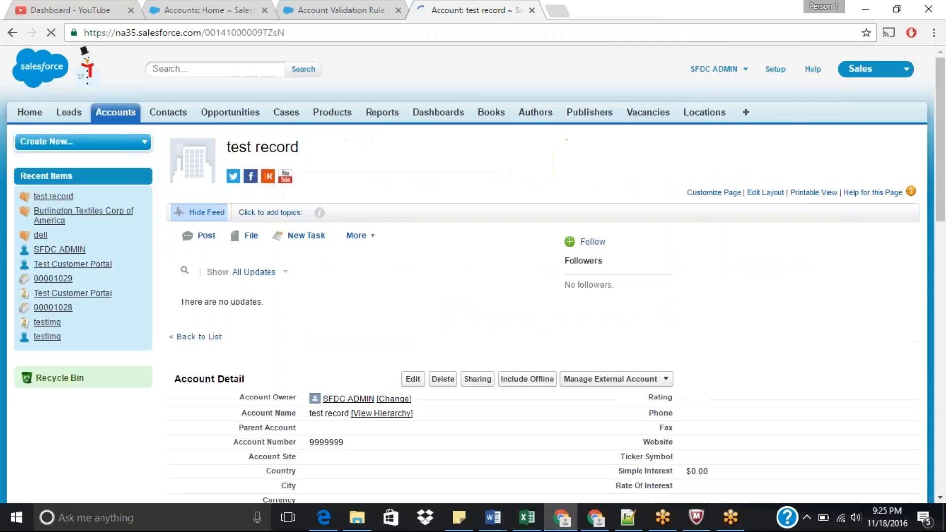
{"action": "left_click_drag", "start_coordinate": [943, 150], "coordinate": [944, 214]}
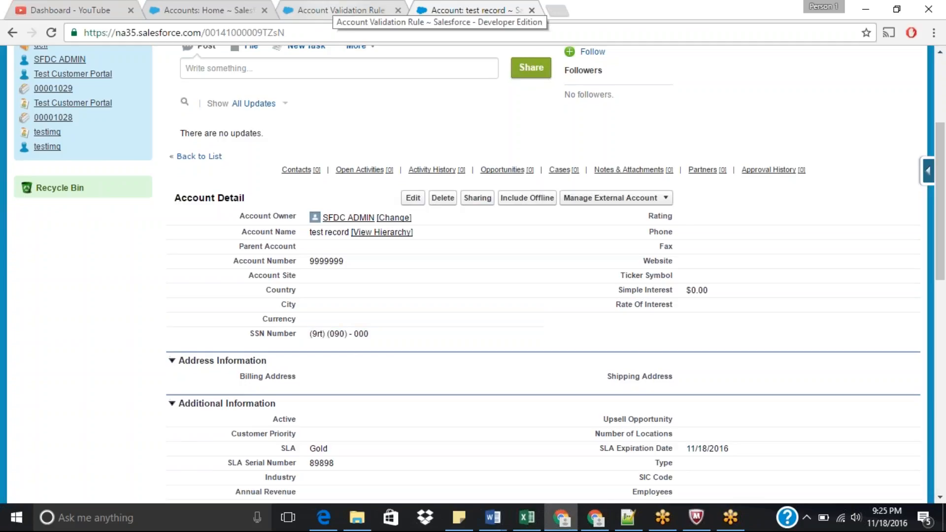
{"action": "left_click", "coordinate": [344, 11]}
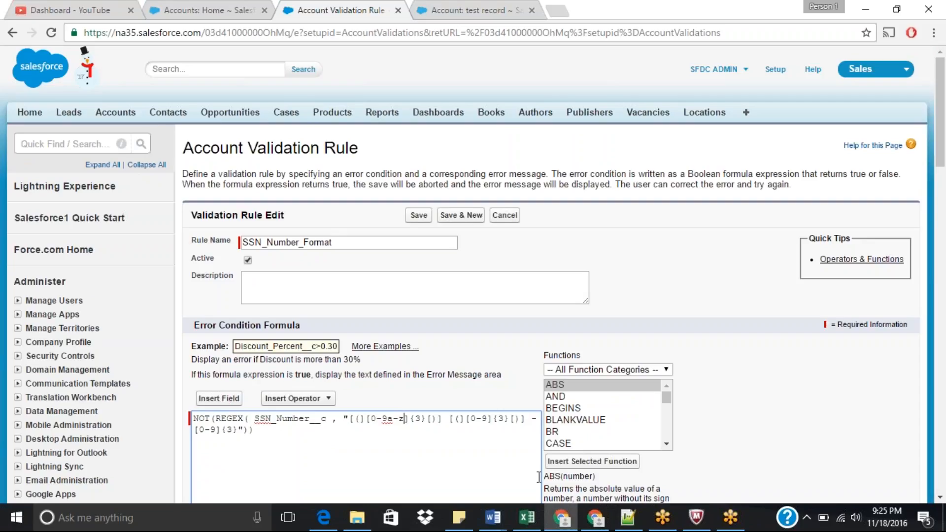
Step: Extend the first character range of the SSN_Number_Format formula with A-Z and save the rule
{"action": "type", "text": "A-Z"}
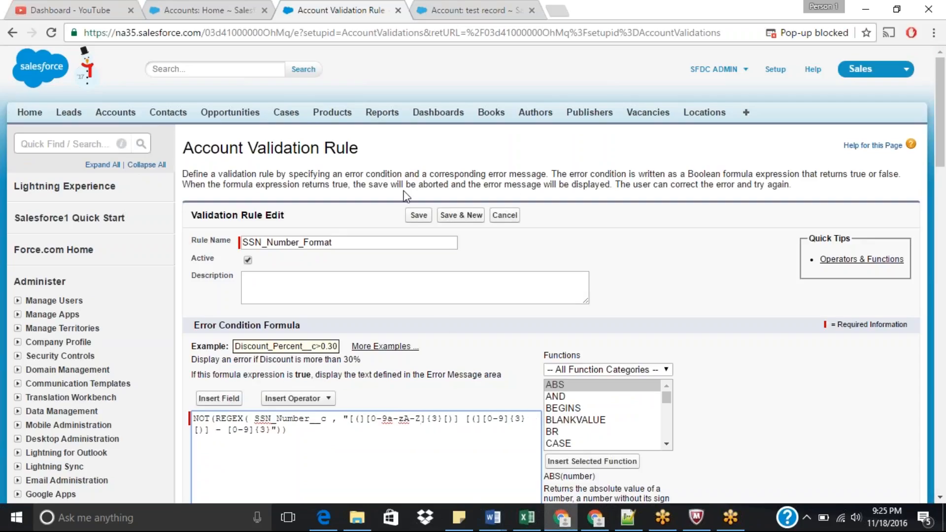
{"action": "left_click", "coordinate": [420, 215]}
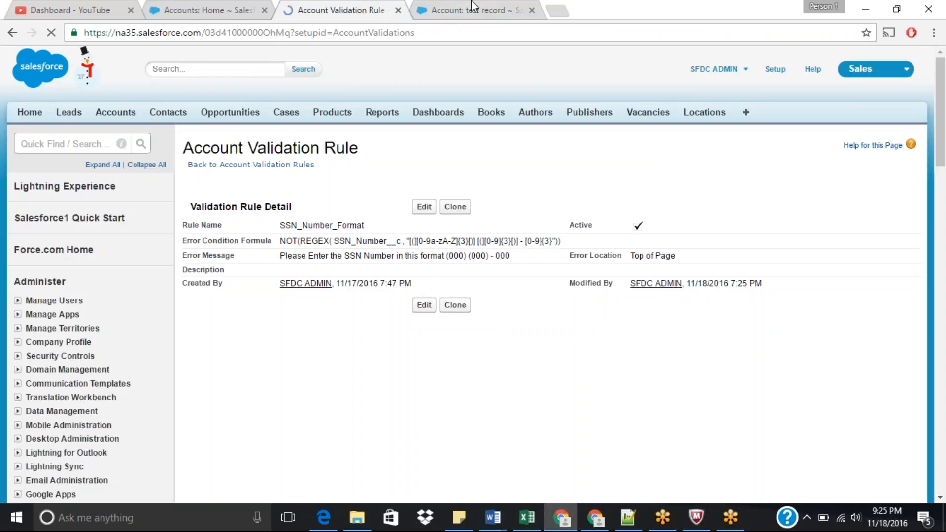
Step: On the test record, inline-edit SSN Number to (9Xt) (090) - 000 and save it
{"action": "left_click", "coordinate": [468, 9]}
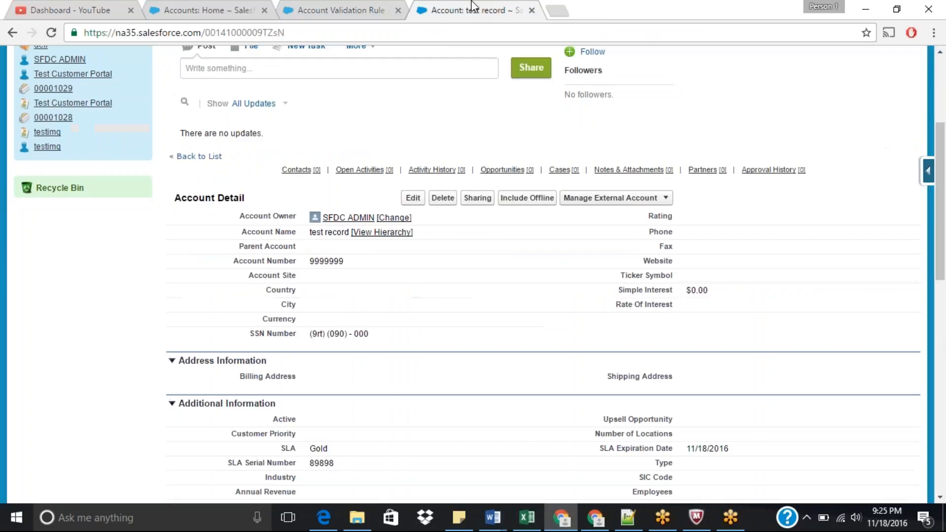
{"action": "double_click", "coordinate": [318, 335]}
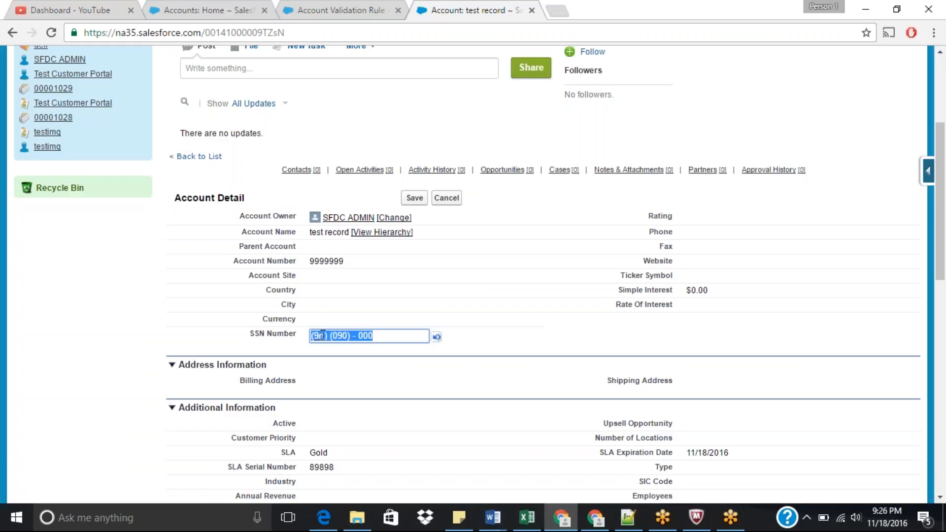
{"action": "left_click", "coordinate": [321, 335]}
{"action": "key", "text": "BackSpace"}
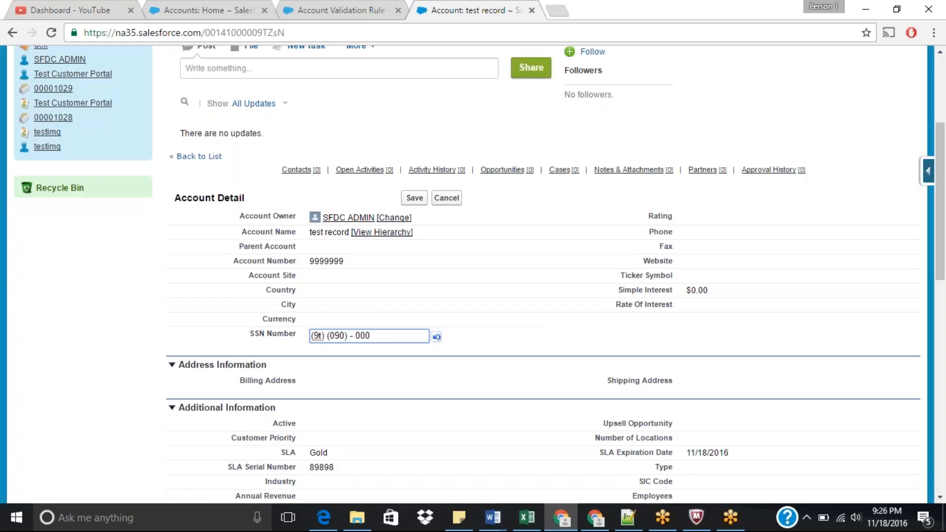
{"action": "type", "text": "X"}
{"action": "left_click", "coordinate": [411, 199]}
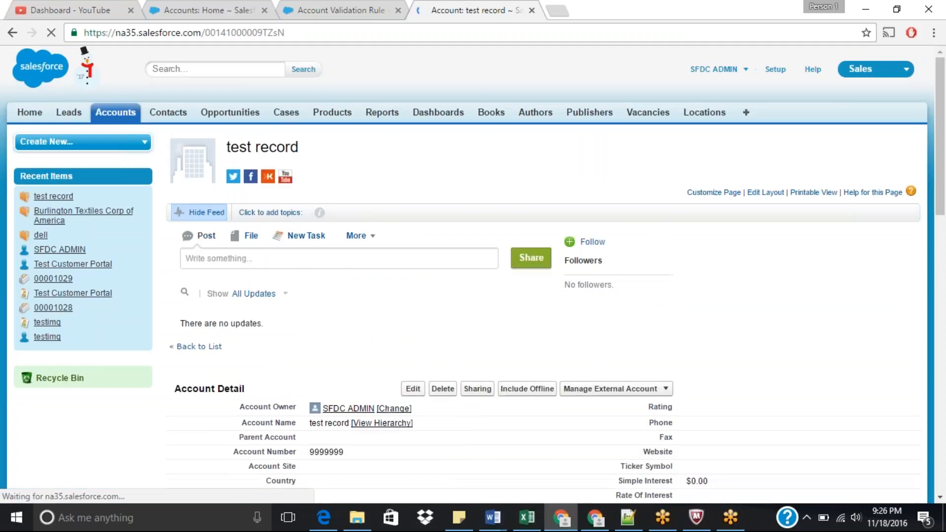
Step: Edit the validation rule, remove the A-Z range from the first character group, and save the rule
{"action": "left_click", "coordinate": [342, 7]}
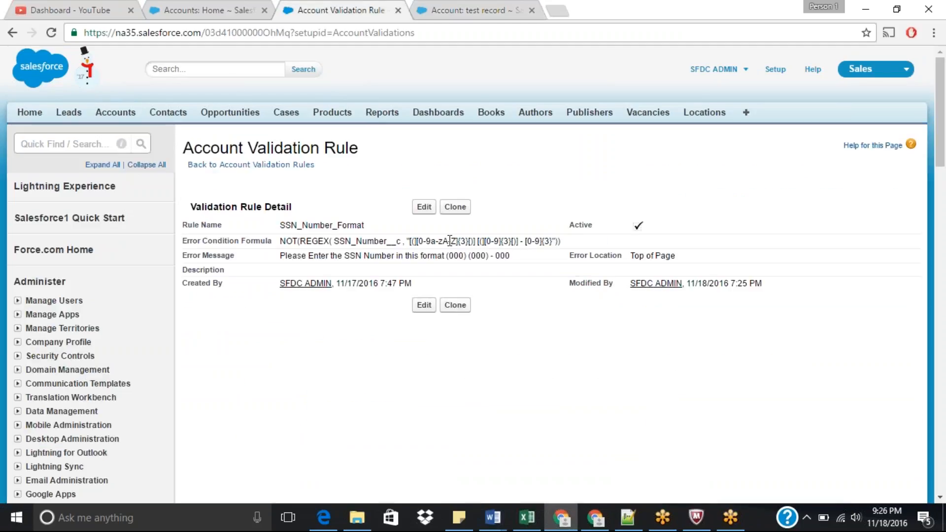
{"action": "left_click", "coordinate": [424, 207]}
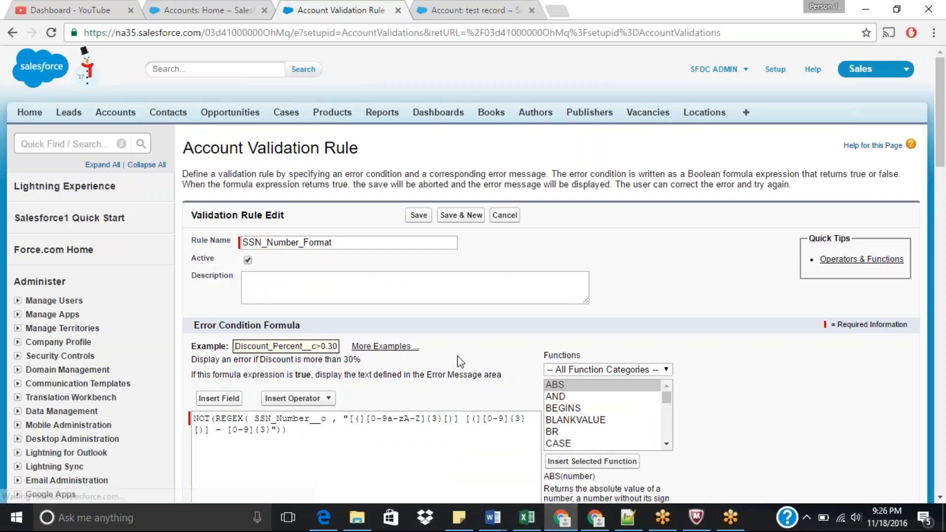
{"action": "left_click_drag", "start_coordinate": [404, 420], "coordinate": [421, 420]}
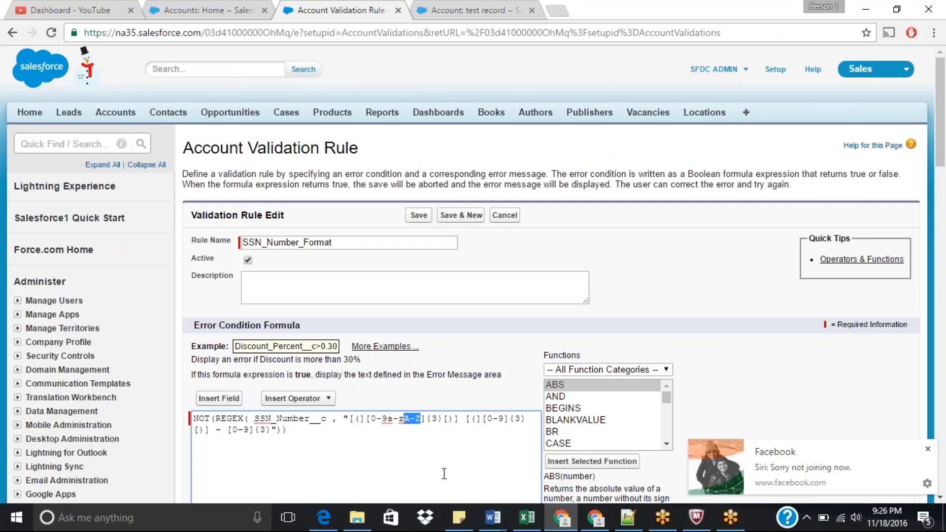
{"action": "key", "text": "BackSpace"}
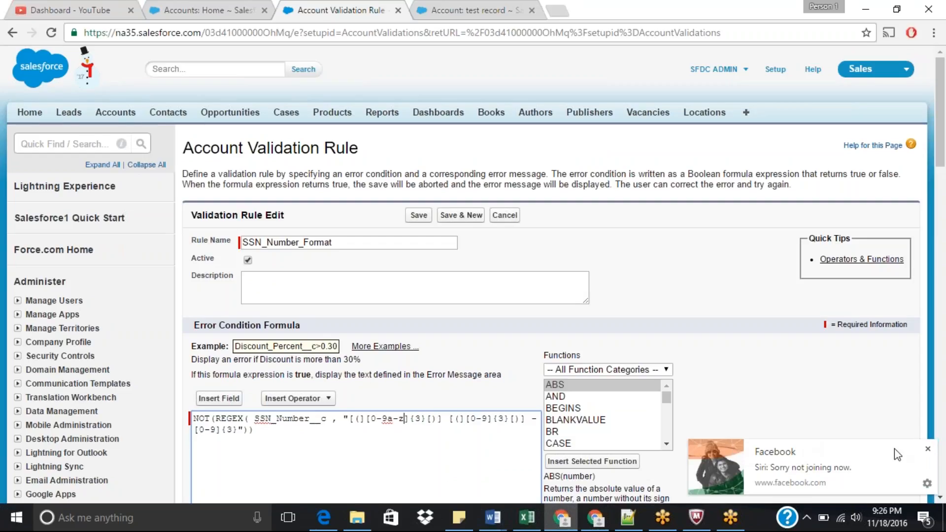
{"action": "left_click", "coordinate": [926, 450]}
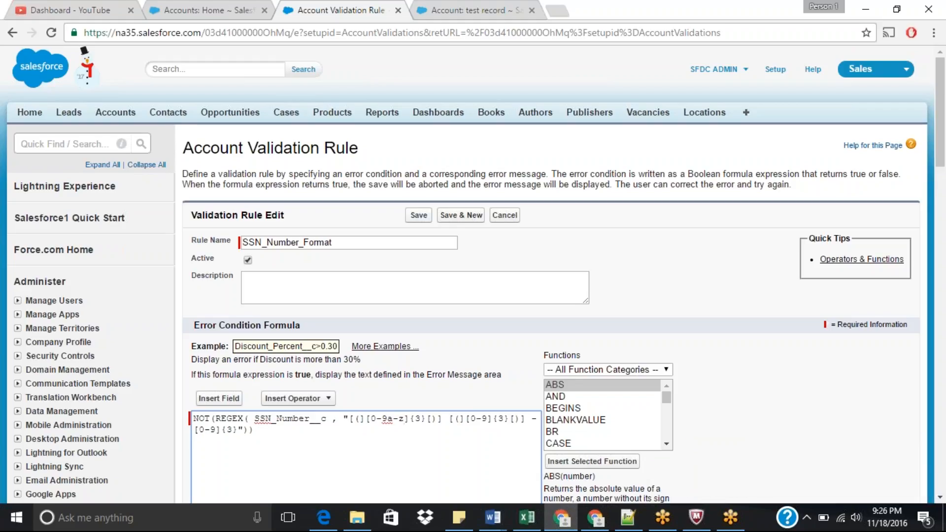
{"action": "left_click", "coordinate": [418, 216]}
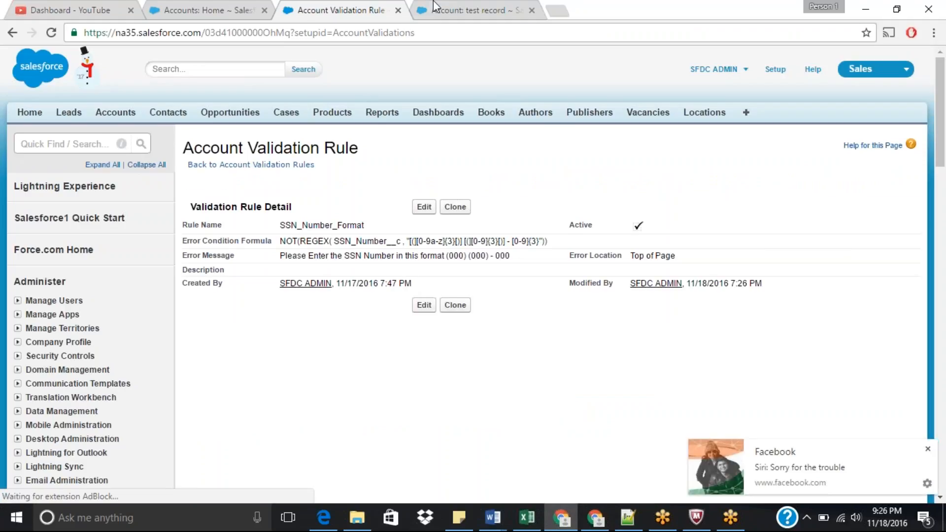
Step: Reopen the SSN_Number_Format validation rule for editing
{"action": "left_click", "coordinate": [928, 449]}
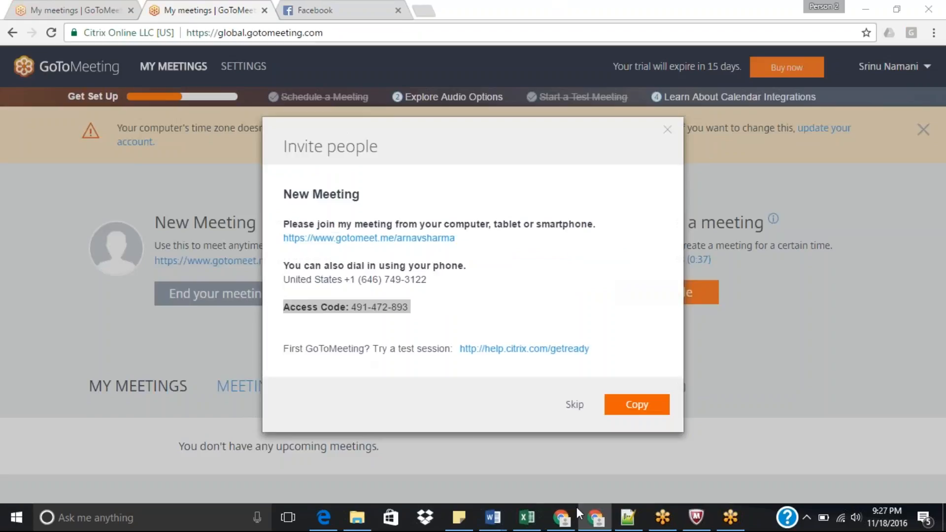
{"action": "left_click", "coordinate": [566, 509]}
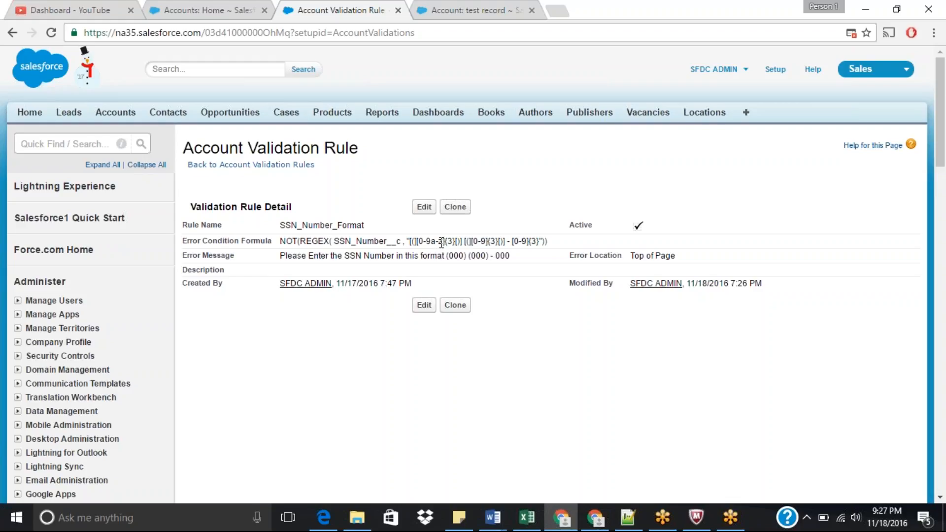
{"action": "left_click", "coordinate": [424, 206]}
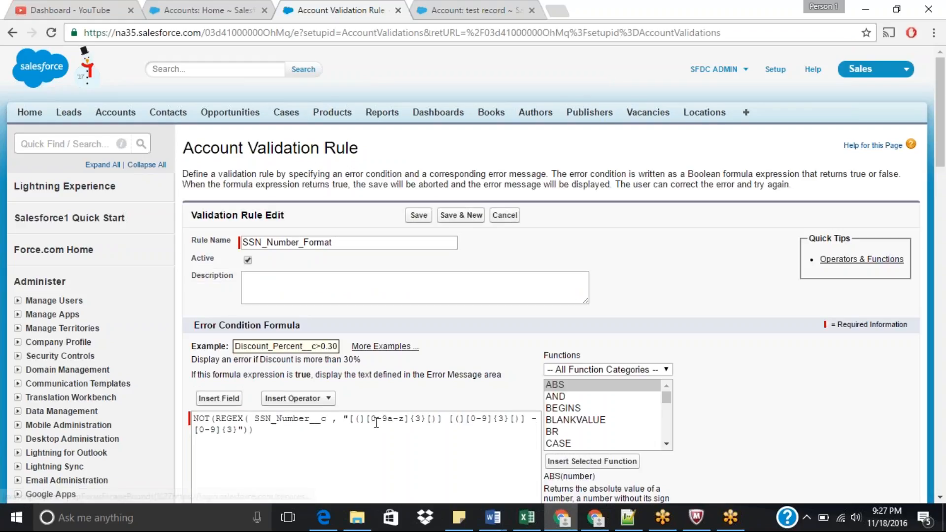
Step: On the test record, try saving the SSN Number value (9Xt) (090) - 000 again
{"action": "left_click", "coordinate": [465, 9]}
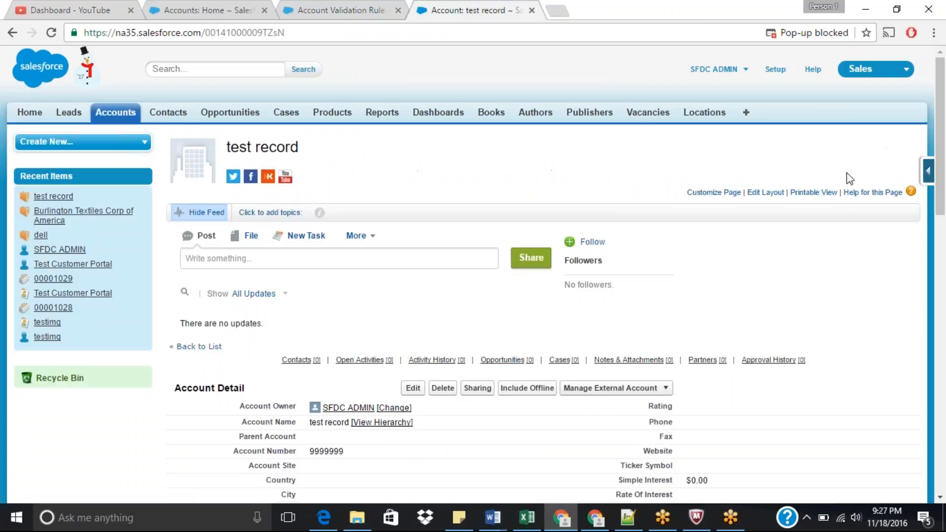
{"action": "scroll", "coordinate": [940, 177], "scroll_direction": "down", "scroll_amount": 3}
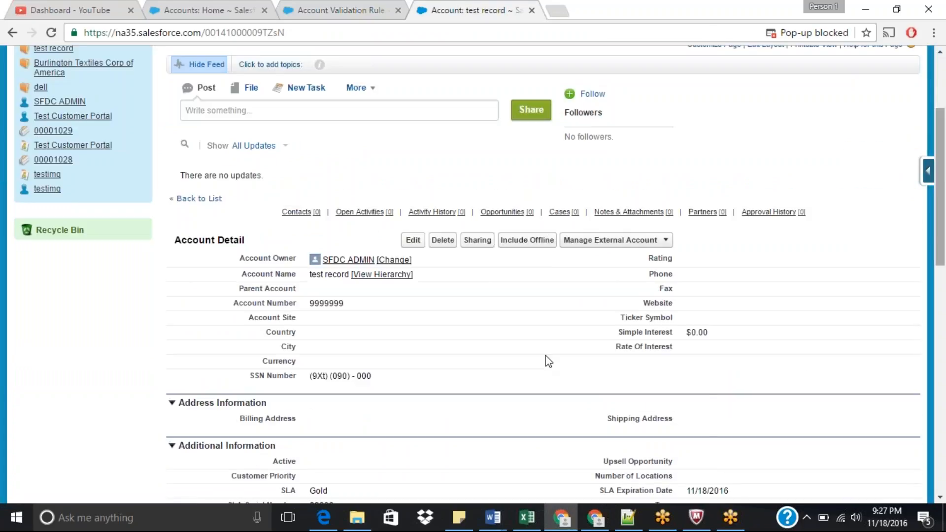
{"action": "double_click", "coordinate": [321, 376]}
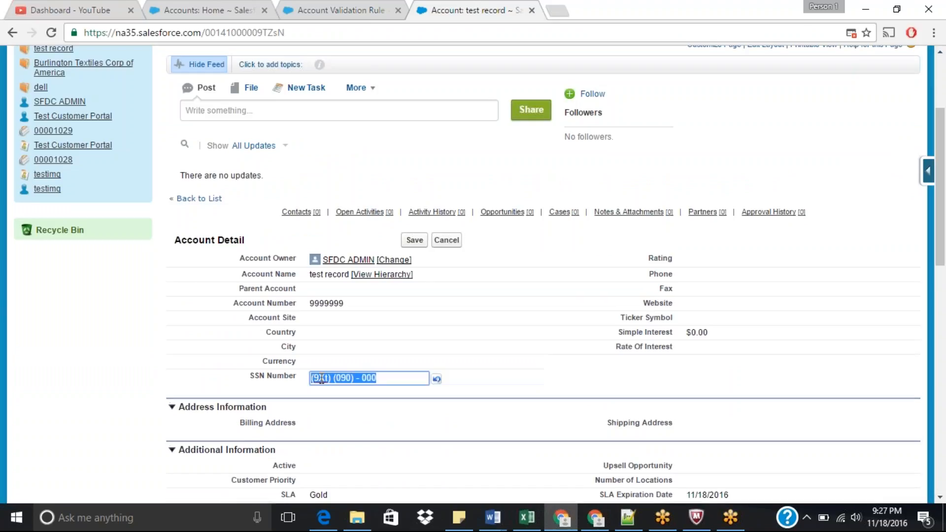
{"action": "left_click", "coordinate": [411, 243]}
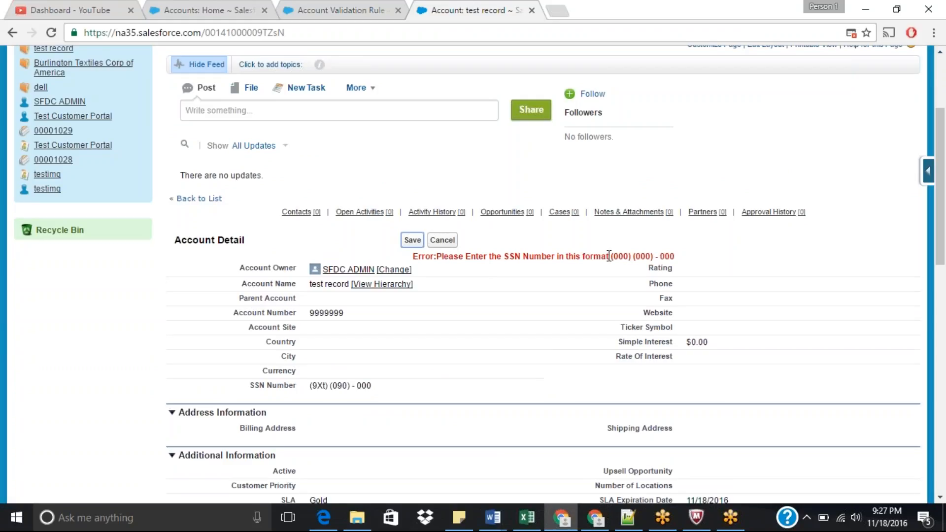
Step: In the rule formula, add uppercase letters to the first character range and a-zA-Z to the second range
{"action": "left_click", "coordinate": [353, 1]}
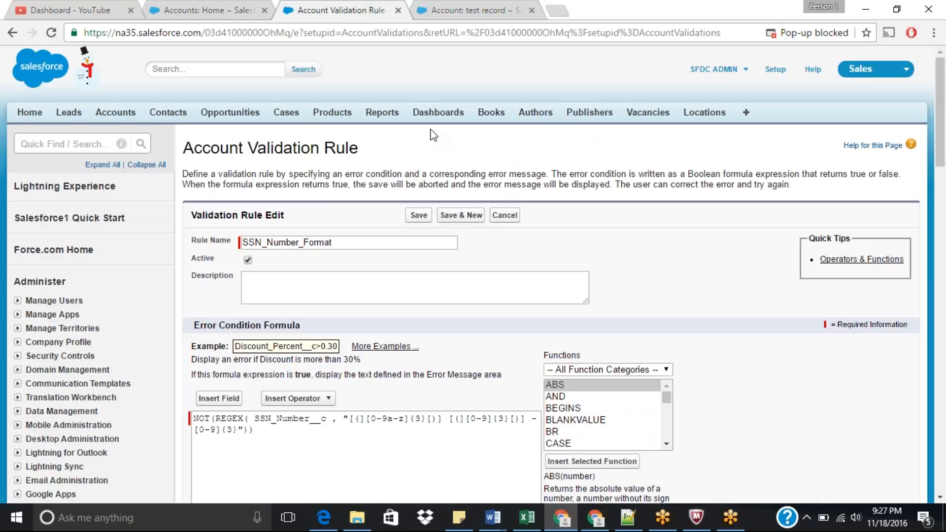
{"action": "left_click", "coordinate": [407, 423]}
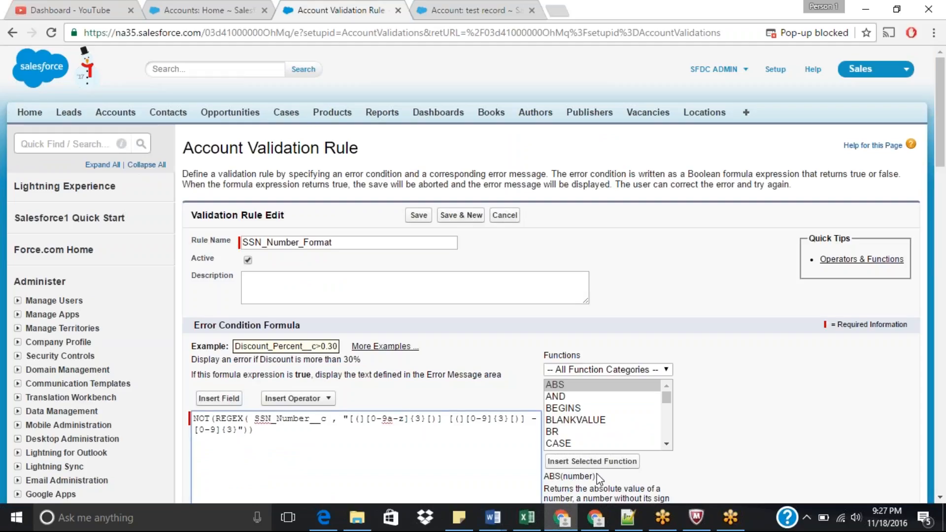
{"action": "type", "text": "A-"}
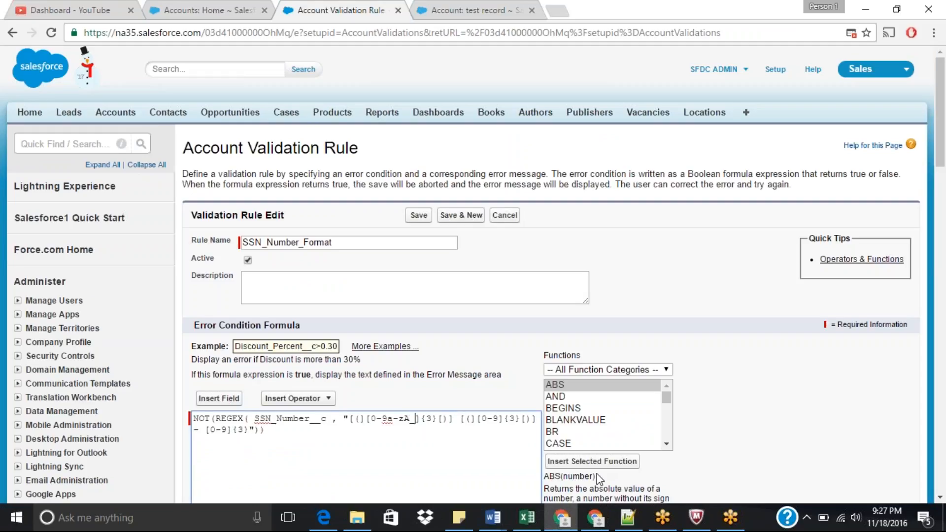
{"action": "type", "text": "Z"}
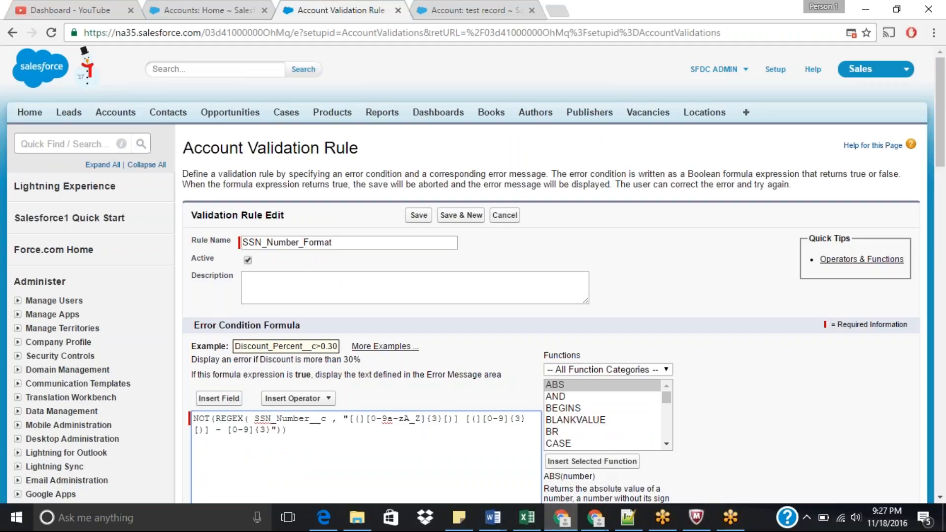
{"action": "left_click", "coordinate": [505, 418]}
{"action": "type", "text": "a-zA"}
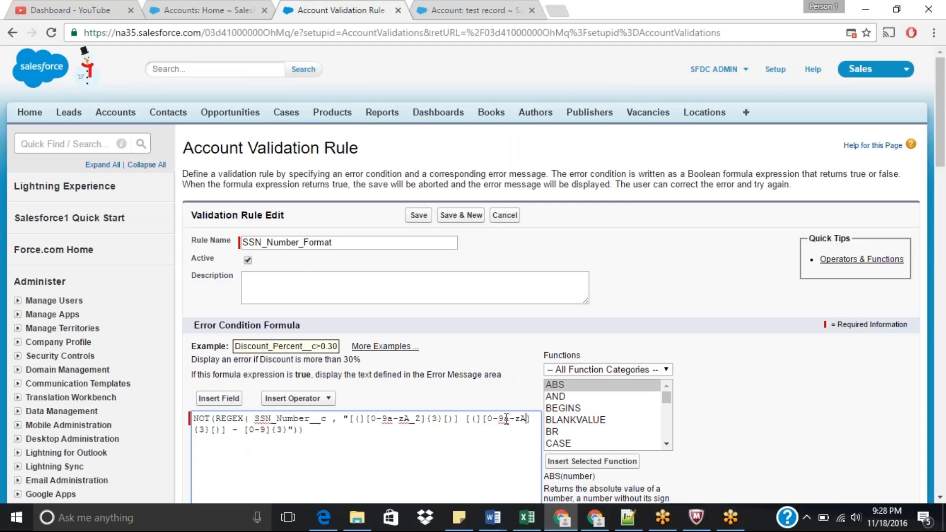
{"action": "type", "text": "-Z"}
Step: Add a-zA-Z to the third character range of the formula and save the validation rule
{"action": "left_click", "coordinate": [277, 430]}
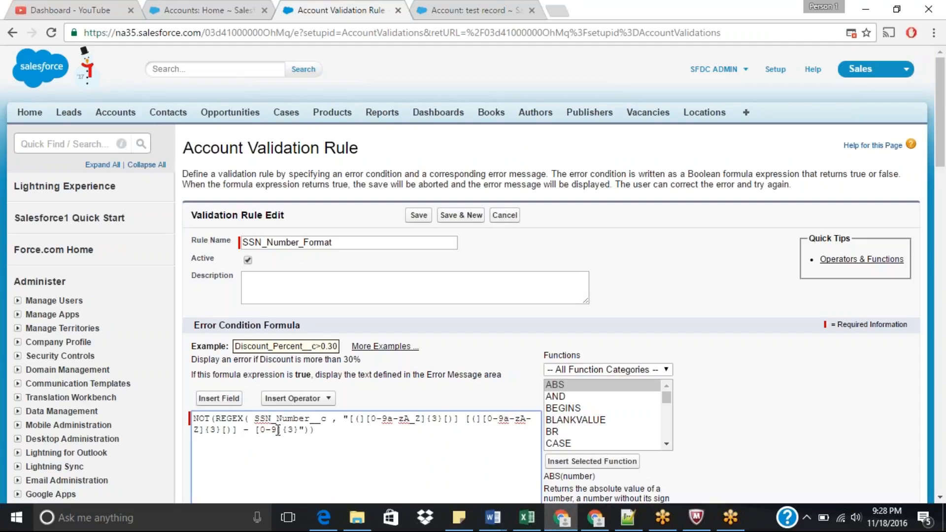
{"action": "left_click", "coordinate": [410, 470]}
{"action": "type", "text": "a-zA-Z"}
{"action": "left_click_drag", "start_coordinate": [944, 134], "coordinate": [944, 175]}
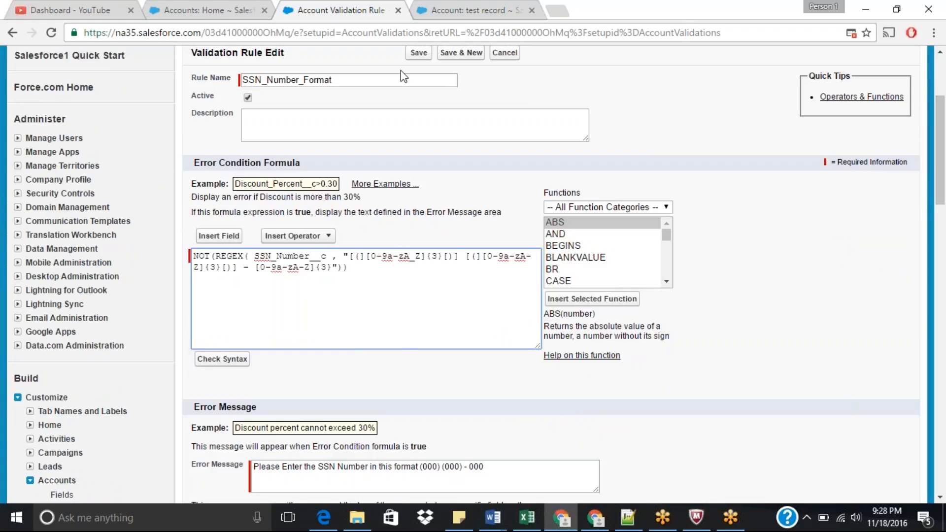
{"action": "left_click", "coordinate": [418, 52]}
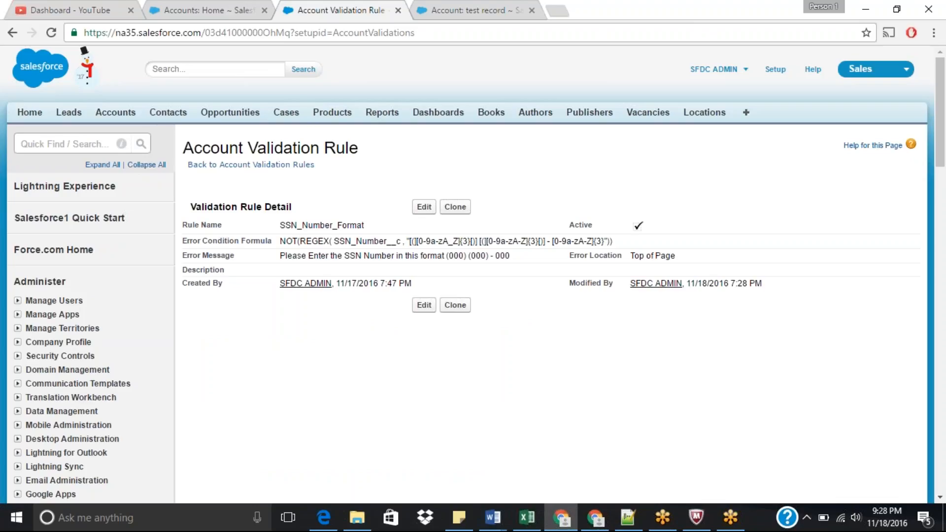
Step: On the test record, change the SSN Number's last part to hJF and save the inline edit
{"action": "left_click", "coordinate": [460, 7]}
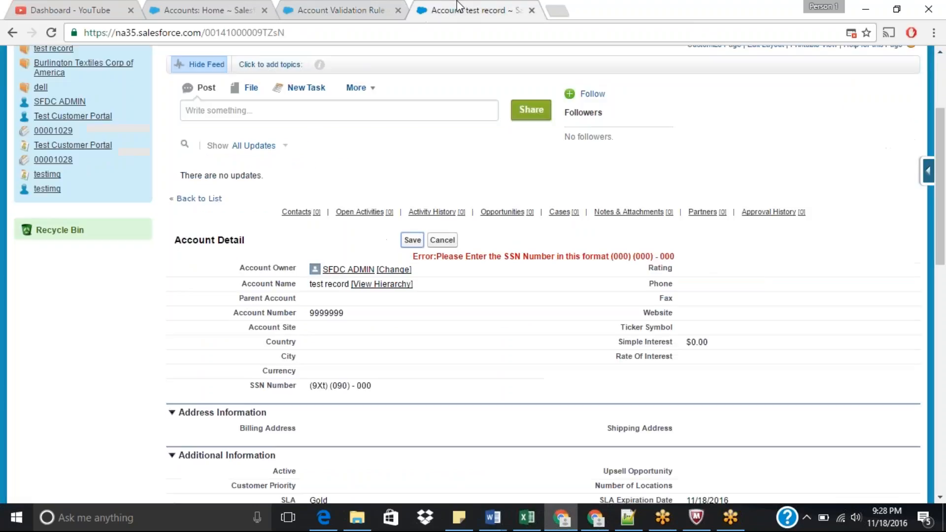
{"action": "double_click", "coordinate": [379, 385]}
{"action": "left_click", "coordinate": [403, 386]}
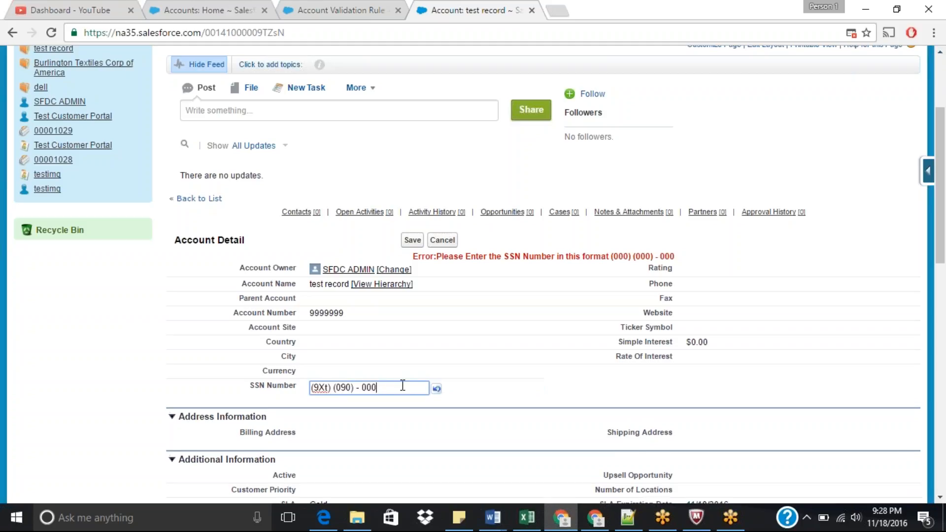
{"action": "key", "text": "BackSpace"}
{"action": "key", "text": "BackSpace"}
{"action": "key", "text": "BackSpace"}
{"action": "type", "text": "hJF"}
{"action": "left_click", "coordinate": [410, 242]}
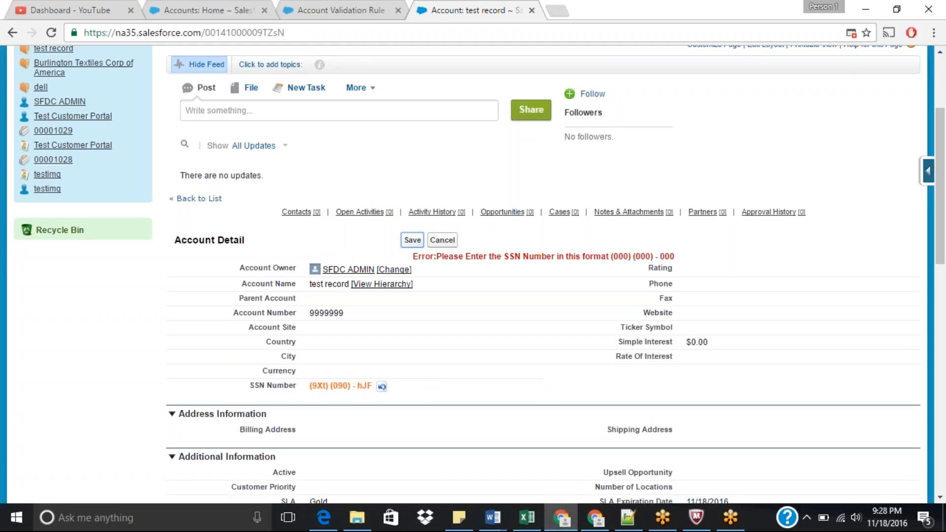
{"action": "left_click", "coordinate": [412, 241]}
Step: Reopen the SSN_Number_Format rule, retype the hyphen in the second character range of the formula, and save it
{"action": "left_click", "coordinate": [335, 9]}
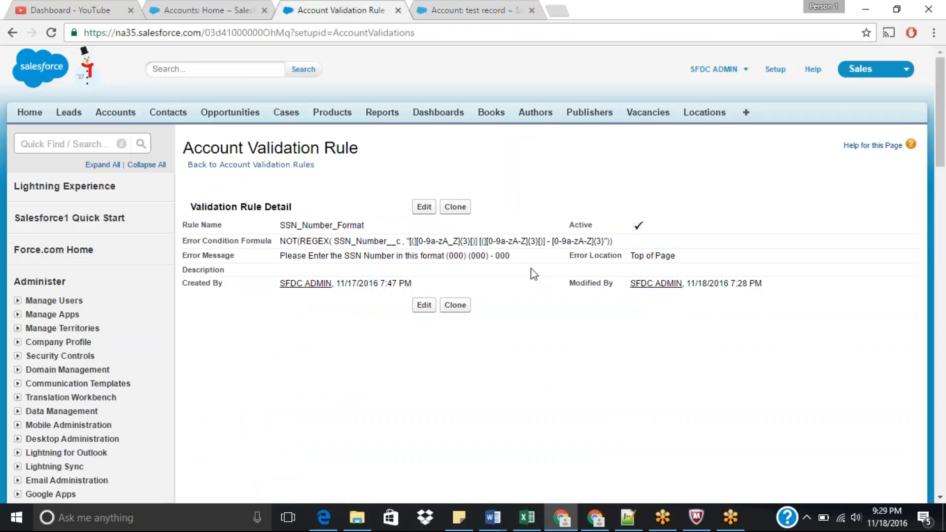
{"action": "left_click", "coordinate": [423, 206]}
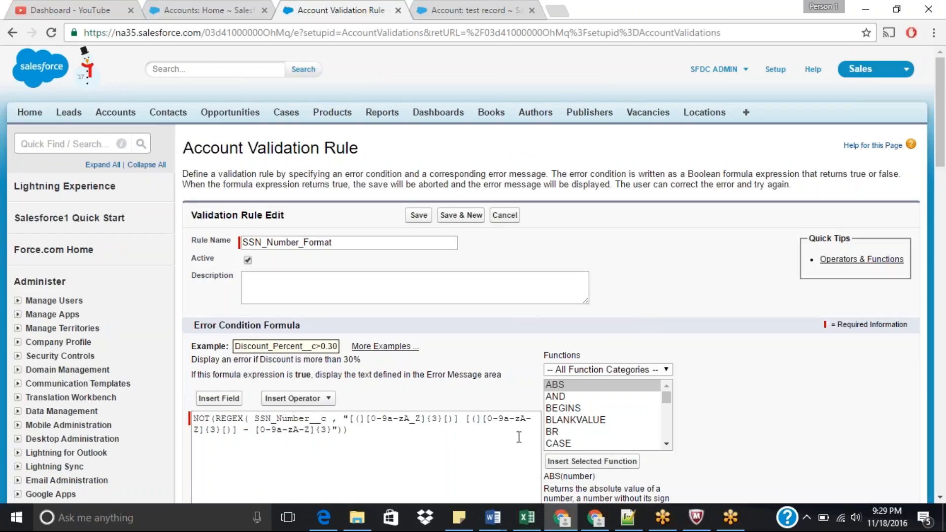
{"action": "left_click", "coordinate": [515, 419]}
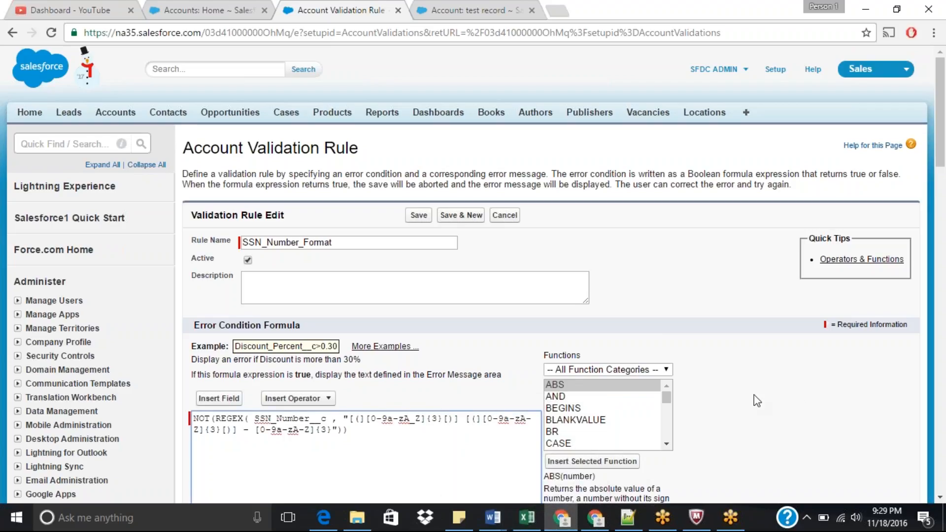
{"action": "key", "text": "BackSpace"}
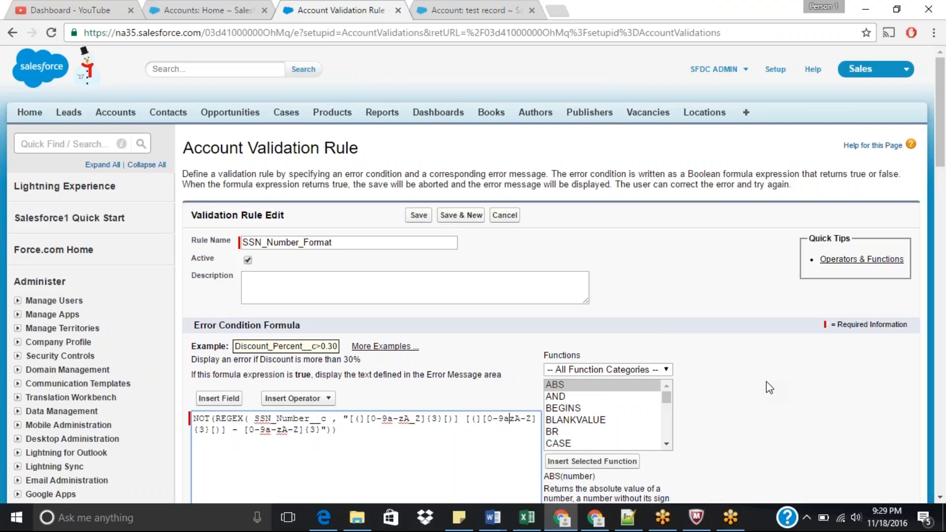
{"action": "type", "text": "-"}
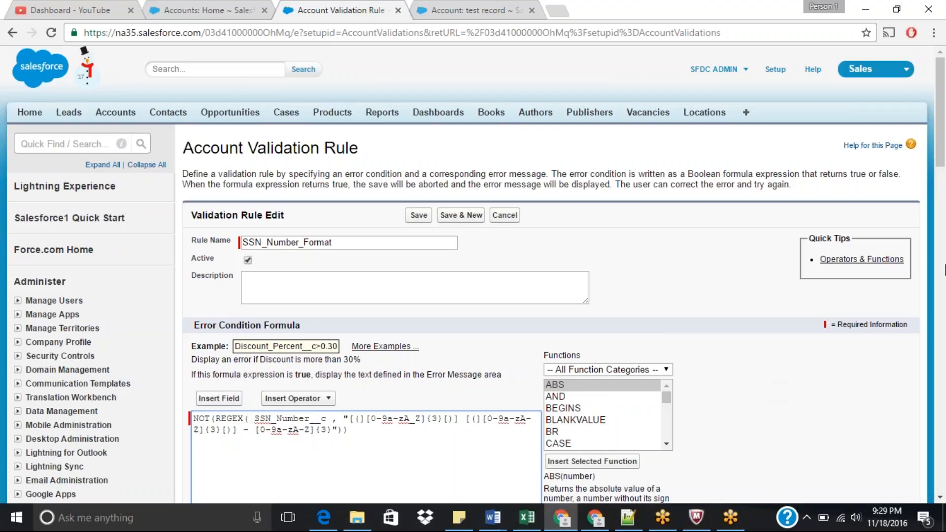
{"action": "left_click", "coordinate": [418, 215]}
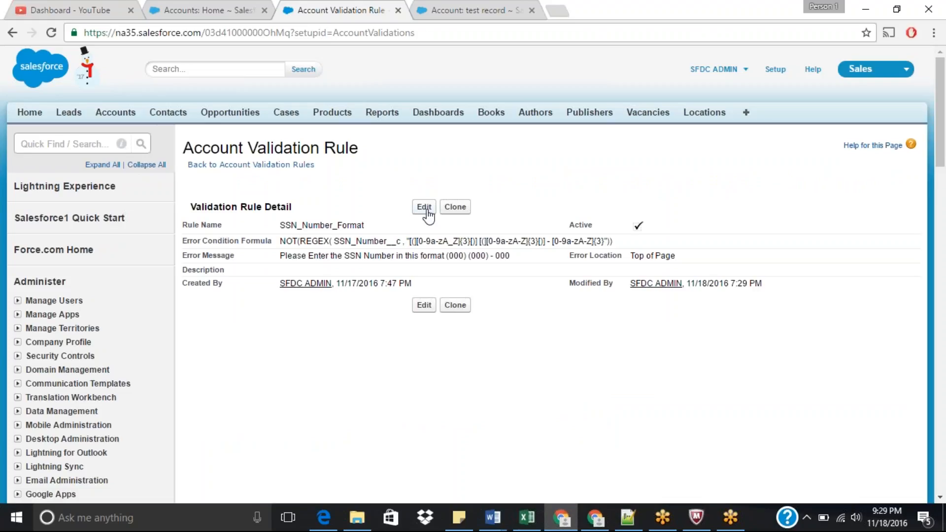
Step: Replace the underscore in the first character range's A_Z with a hyphen so it reads A-Z, and save the validation rule
{"action": "left_click", "coordinate": [425, 207]}
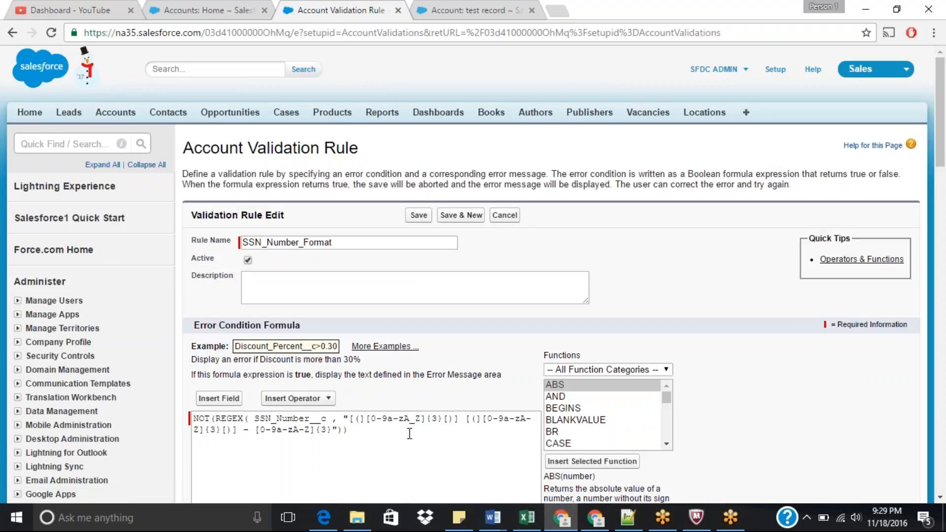
{"action": "left_click", "coordinate": [417, 422]}
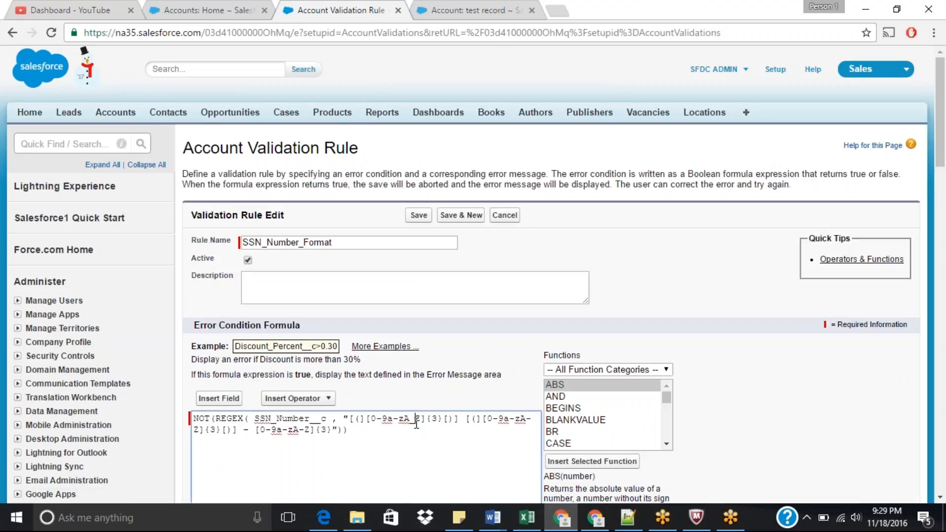
{"action": "key", "text": "BackSpace"}
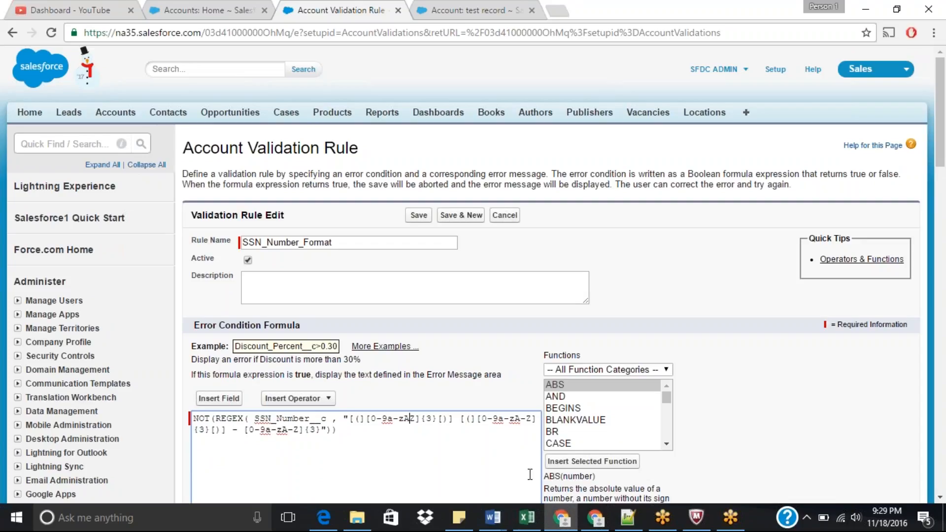
{"action": "type", "text": "-"}
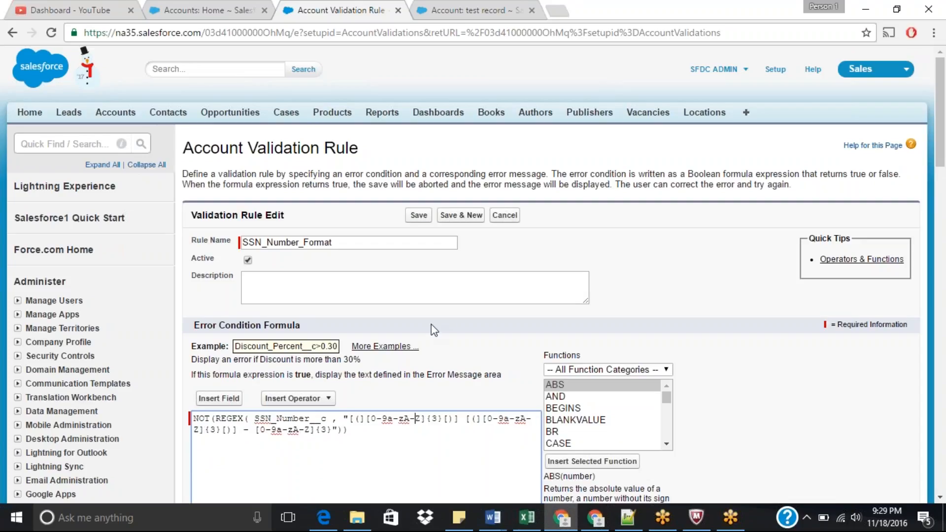
{"action": "left_click", "coordinate": [419, 215]}
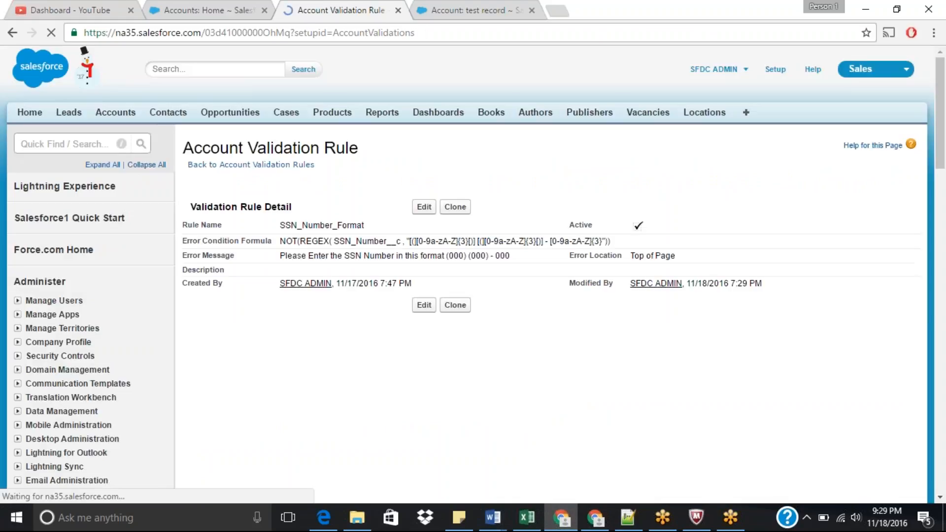
Step: On the test record, change the SSN Number's middle part to (p90) and save the inline edit
{"action": "left_click", "coordinate": [468, 10]}
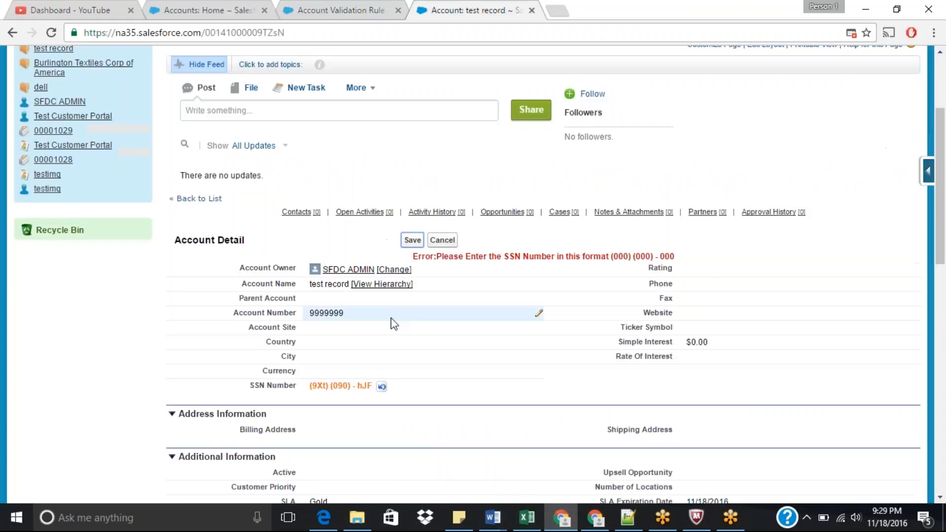
{"action": "double_click", "coordinate": [363, 386]}
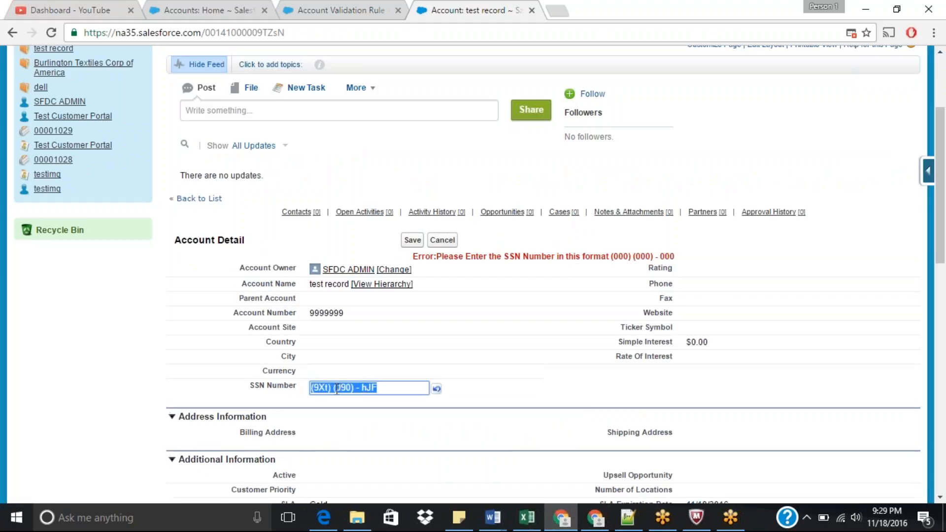
{"action": "left_click", "coordinate": [343, 387]}
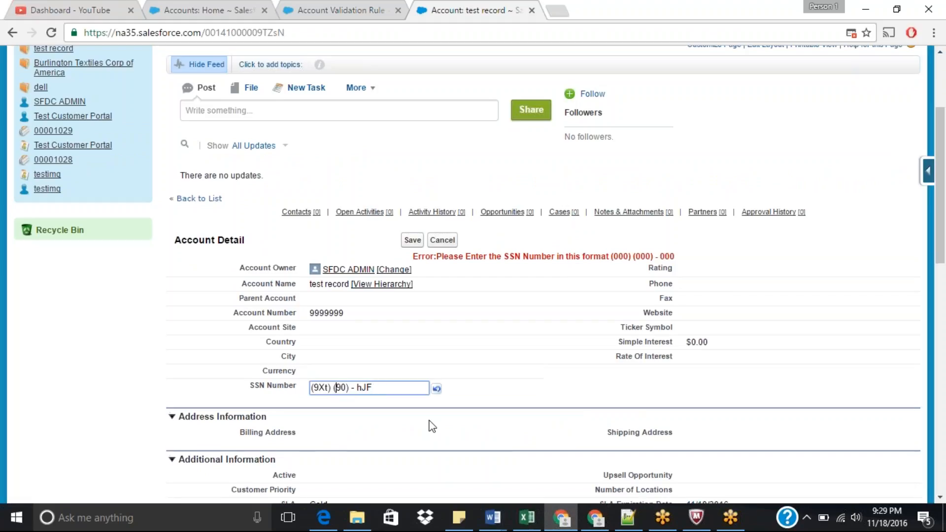
{"action": "key", "text": "BackSpace"}
{"action": "type", "text": "p"}
{"action": "left_click", "coordinate": [413, 240]}
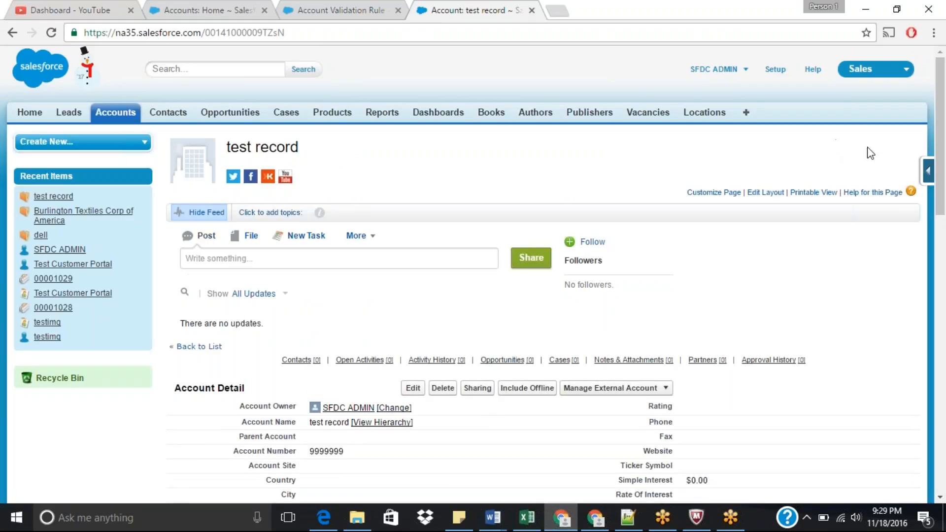
Step: Scroll through the test record's details to review the saved SSN Number value
{"action": "scroll", "coordinate": [943, 218], "scroll_direction": "down", "scroll_amount": 3}
{"action": "scroll", "coordinate": [944, 219], "scroll_direction": "down", "scroll_amount": 5}
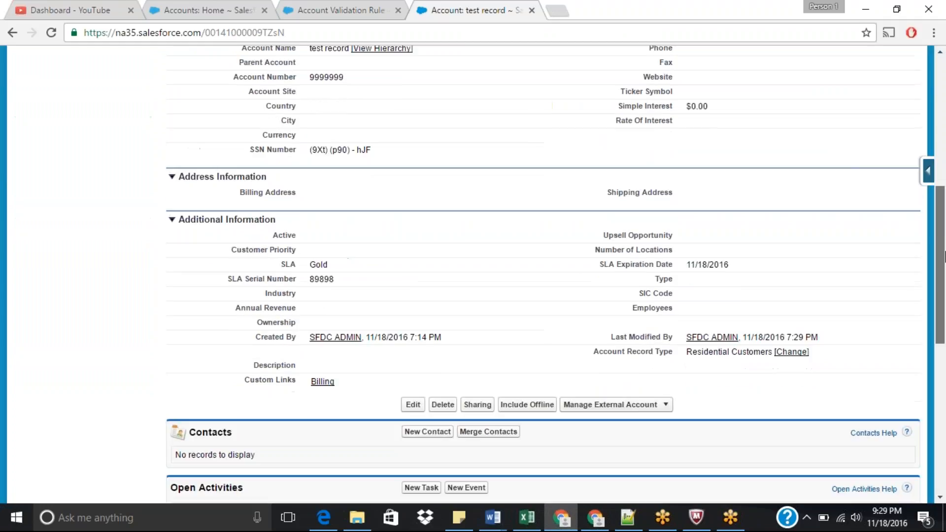
{"action": "scroll", "coordinate": [945, 256], "scroll_direction": "down", "scroll_amount": 1}
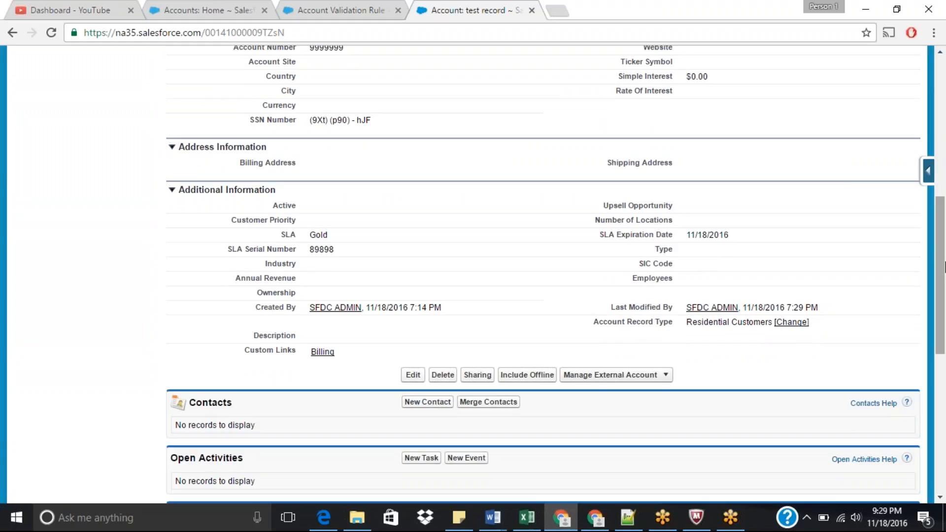
{"action": "scroll", "coordinate": [945, 268], "scroll_direction": "down", "scroll_amount": 1}
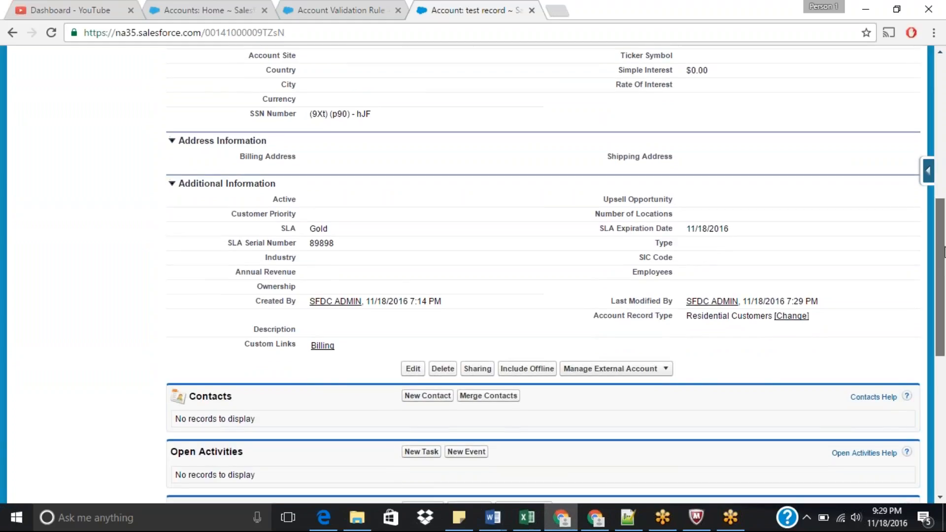
{"action": "scroll", "coordinate": [945, 251], "scroll_direction": "up", "scroll_amount": 2}
{"action": "left_click_drag", "start_coordinate": [944, 234], "coordinate": [944, 190]}
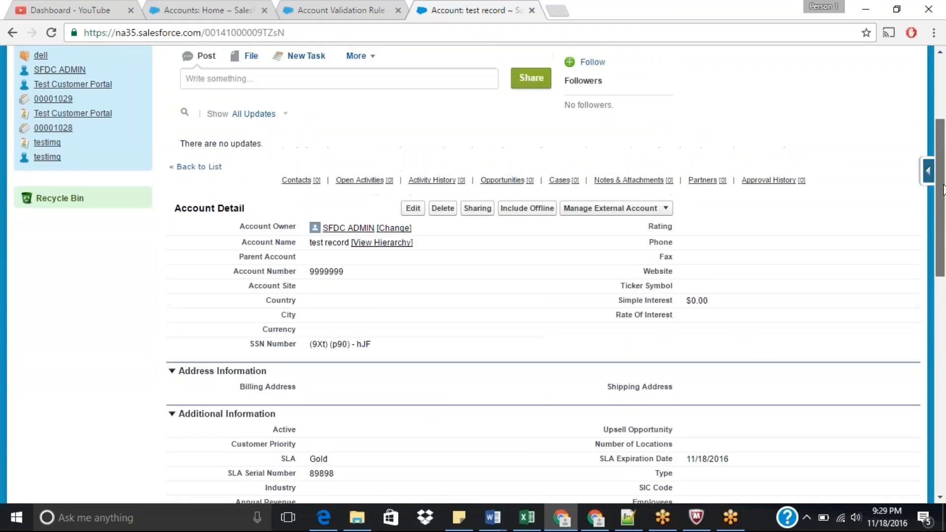
{"action": "scroll", "coordinate": [944, 189], "scroll_direction": "up", "scroll_amount": 1}
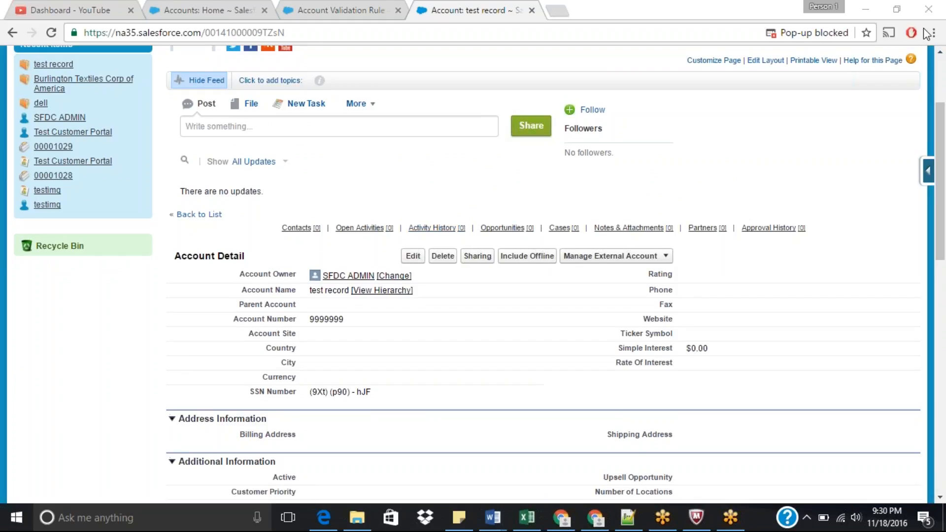
{"action": "left_click_drag", "start_coordinate": [945, 148], "coordinate": [944, 117]}
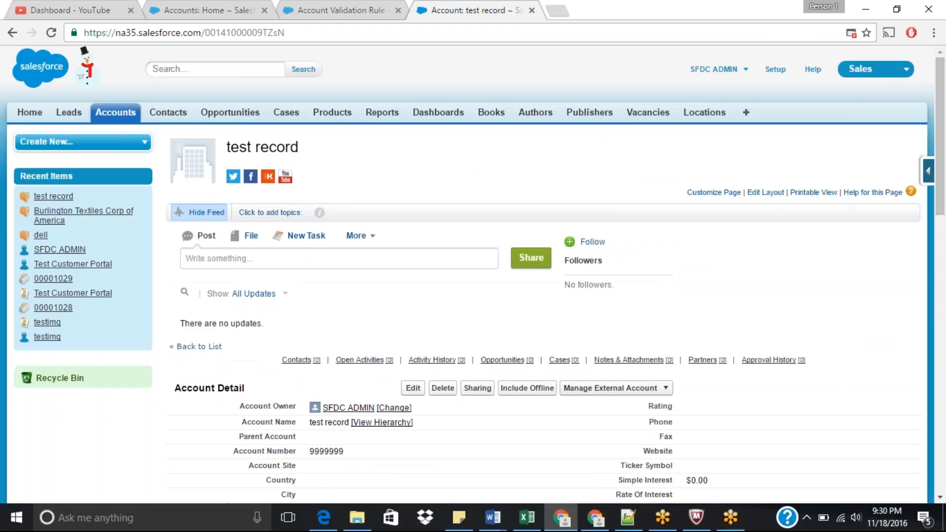
Step: Open the Account validation rules list in a new tab, start a new validation rule, and return to the test record
{"action": "left_click", "coordinate": [928, 175]}
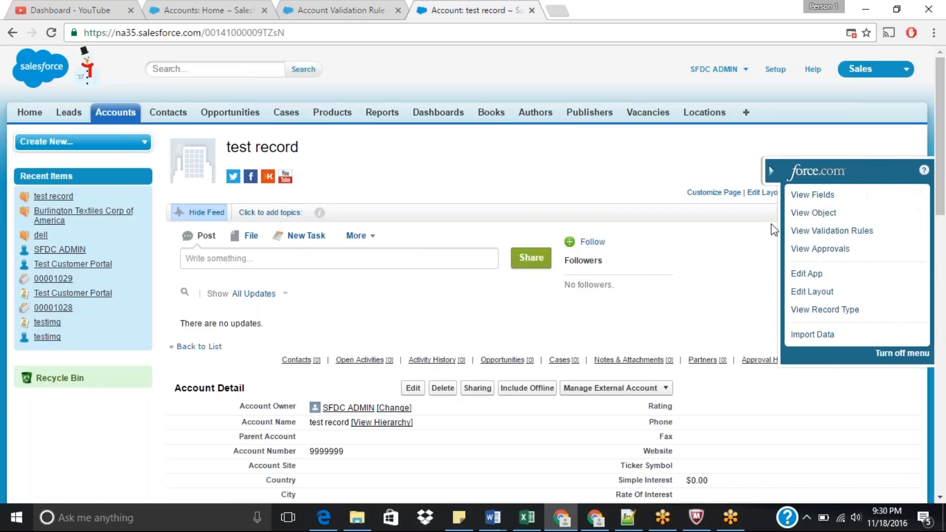
{"action": "left_click", "coordinate": [841, 231]}
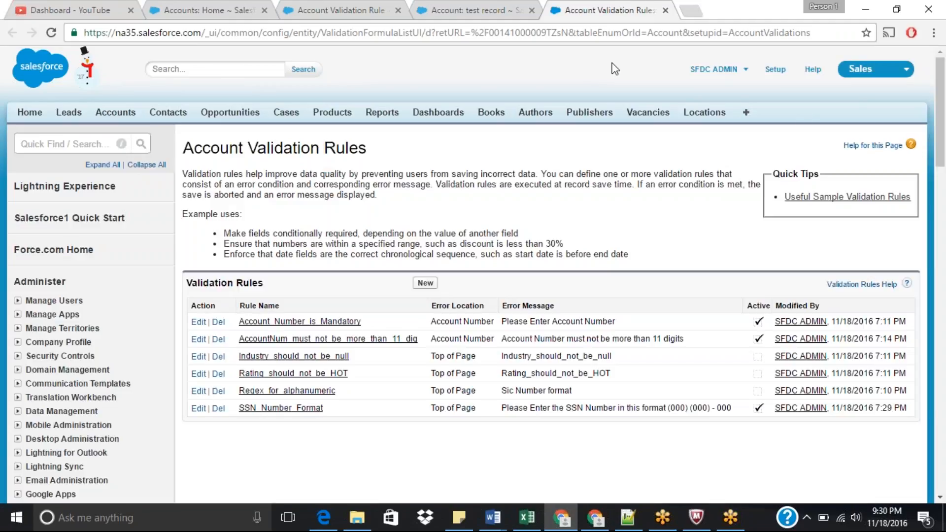
{"action": "left_click_drag", "start_coordinate": [945, 131], "coordinate": [944, 158]}
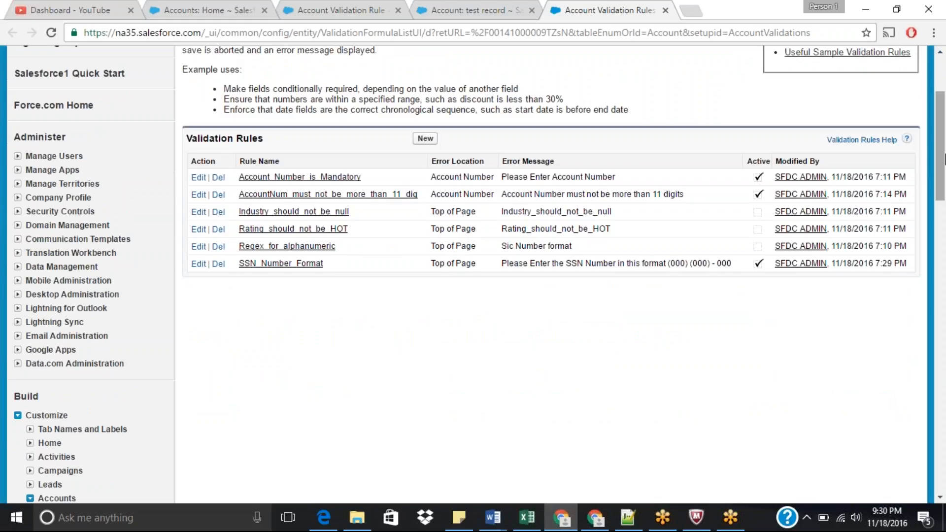
{"action": "left_click", "coordinate": [424, 138]}
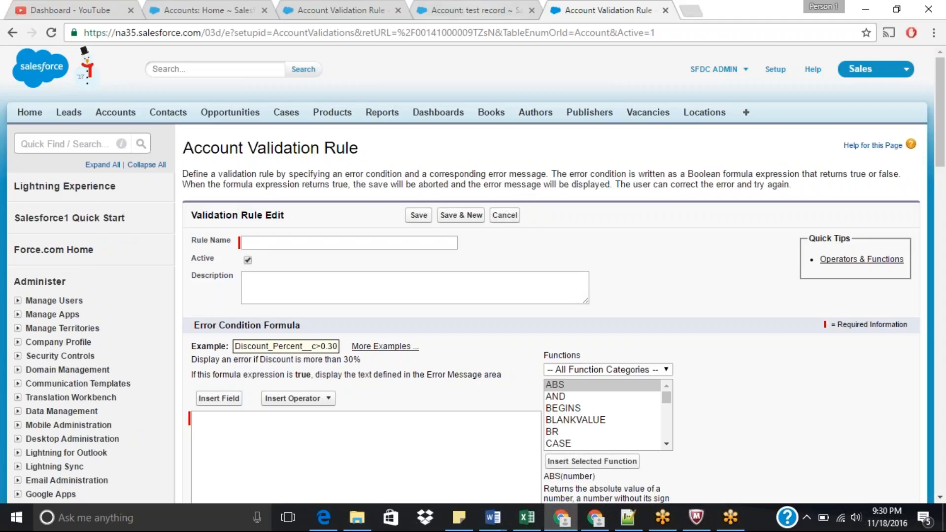
{"action": "left_click", "coordinate": [459, 11]}
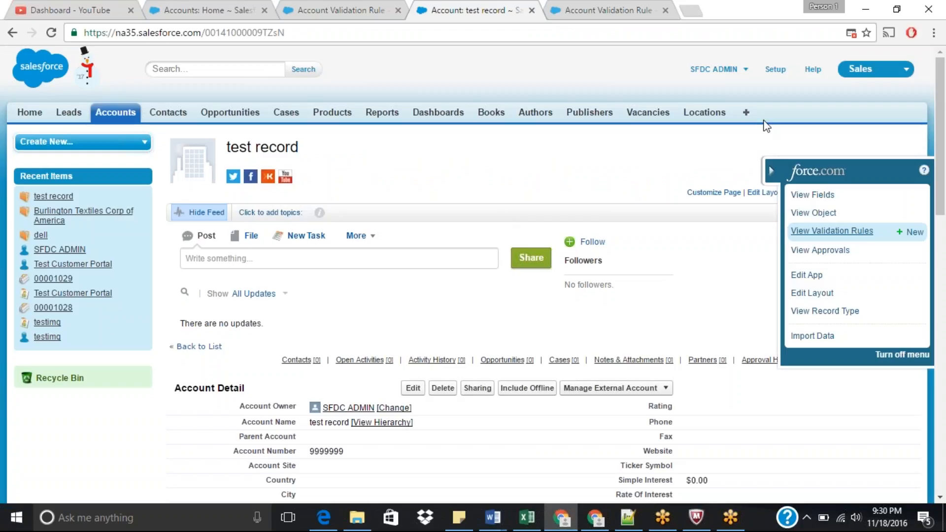
{"action": "left_click_drag", "start_coordinate": [938, 112], "coordinate": [943, 202]}
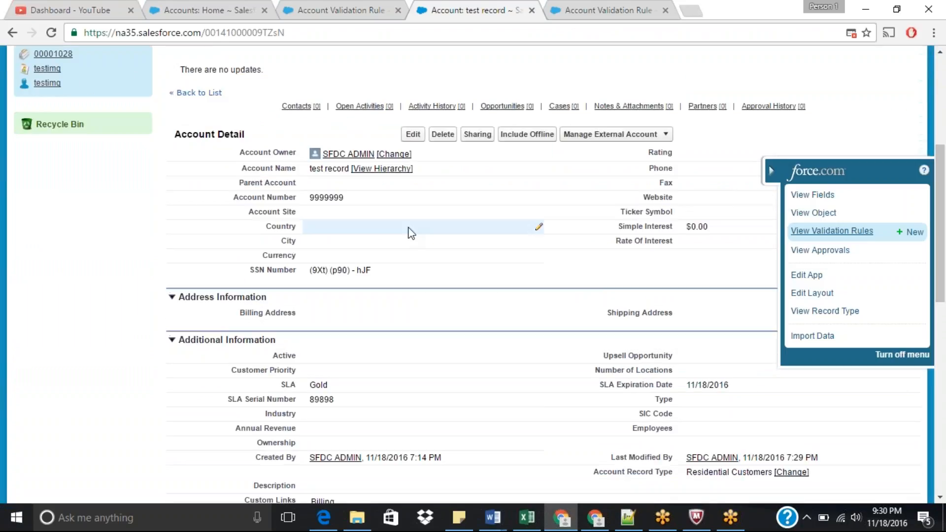
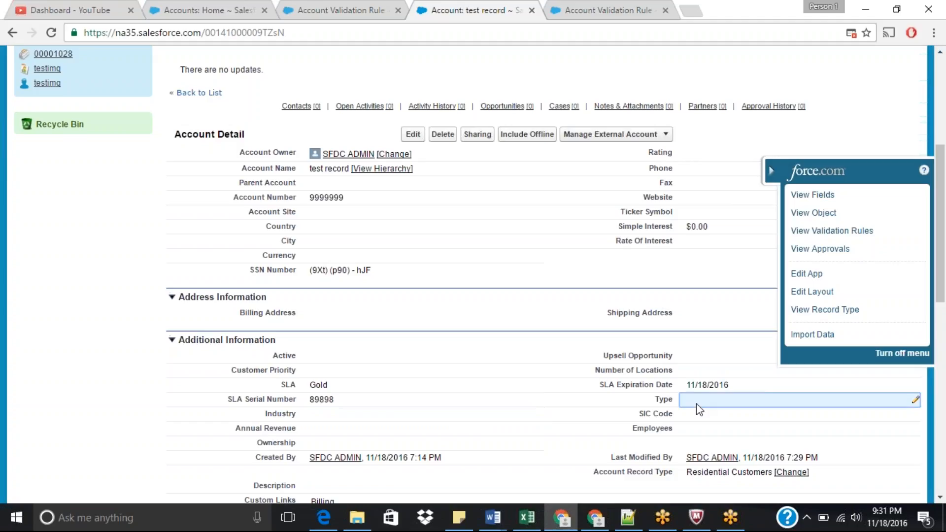
Step: Name the new Account validation rule Type_shudNotBeNullWhenIndustry_isFilled
{"action": "left_click", "coordinate": [616, 7]}
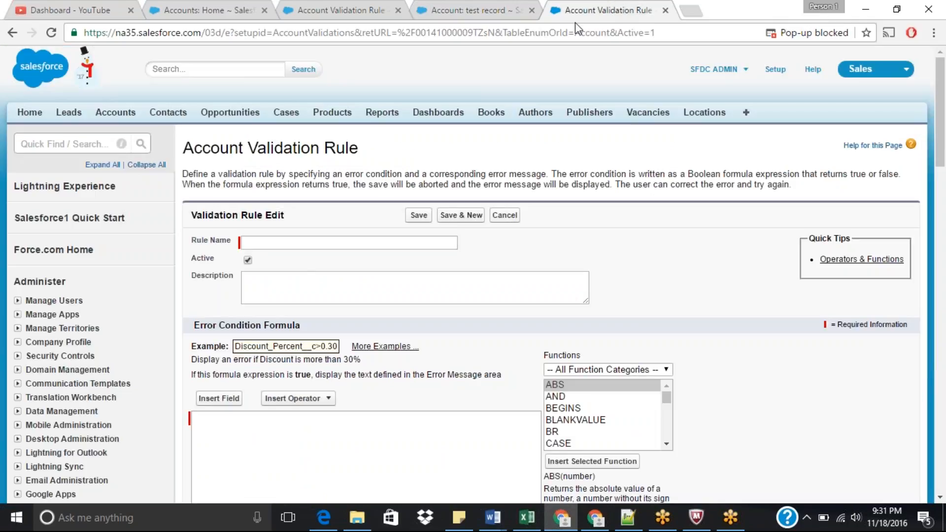
{"action": "left_click", "coordinate": [354, 243]}
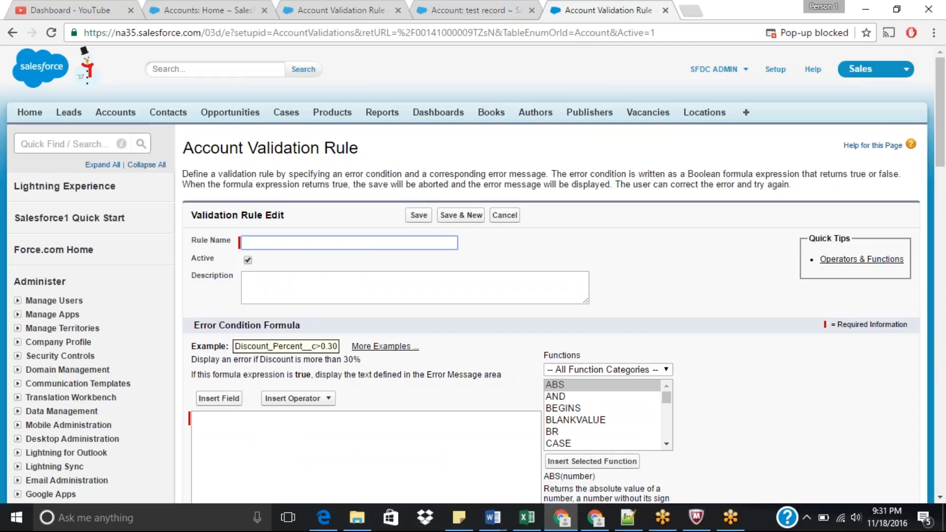
{"action": "type", "text": "Tye"}
{"action": "key", "text": "BackSpace"}
{"action": "type", "text": "p"}
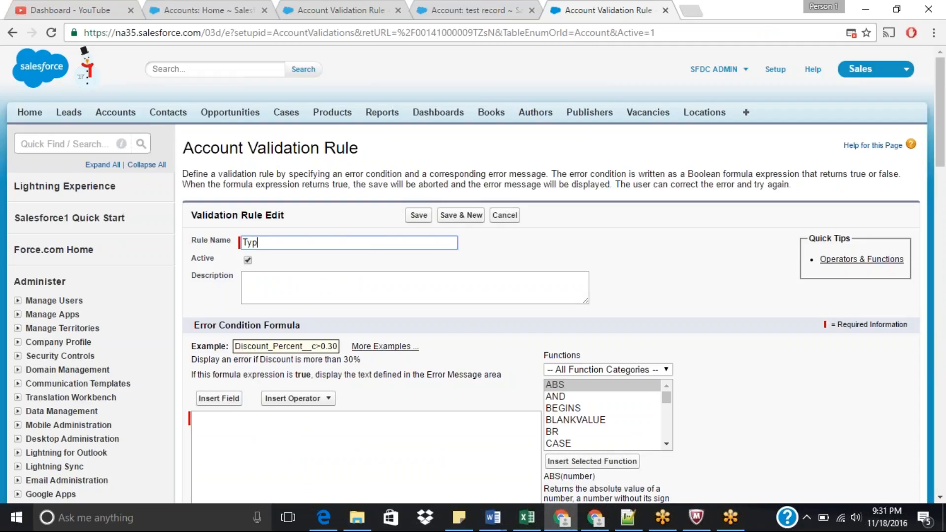
{"action": "type", "text": "e should"}
{"action": "key", "text": "BackSpace"}
{"action": "key", "text": "BackSpace"}
{"action": "type", "text": "ld not be null when"}
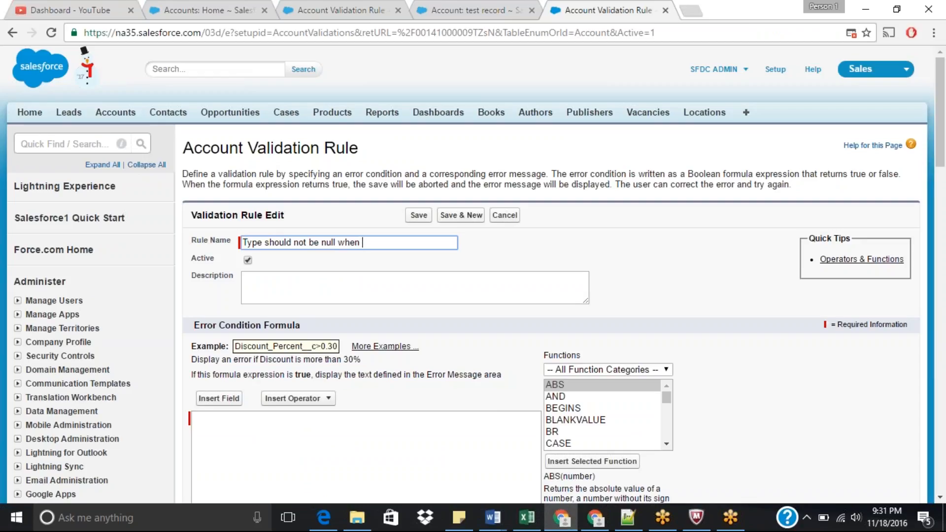
{"action": "type", "text": " industy is"}
{"action": "left_click", "coordinate": [280, 243]}
{"action": "key", "text": "BackSpace"}
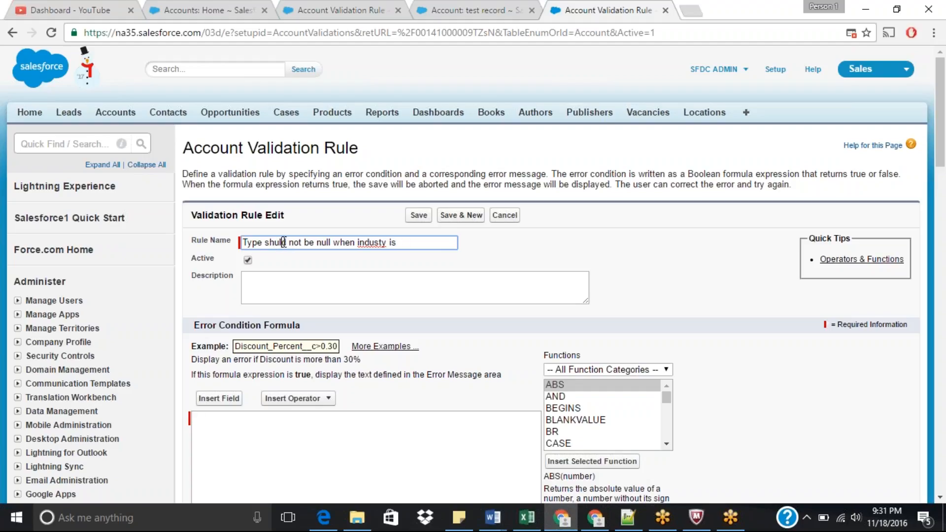
{"action": "key", "text": "Delete"}
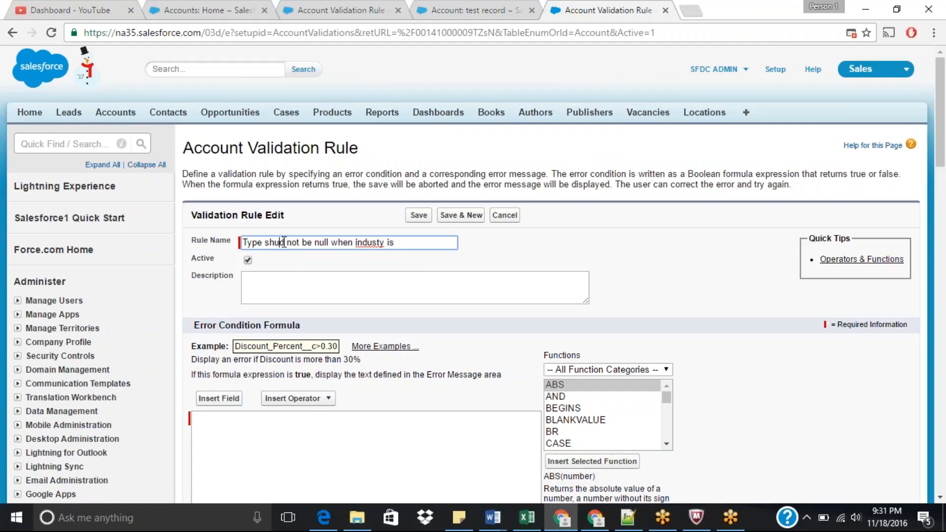
{"action": "left_click", "coordinate": [312, 244]}
{"action": "left_click", "coordinate": [380, 242]}
{"action": "type", "text": "r"}
{"action": "type", "text": "f"}
{"action": "key", "text": "BackSpace"}
{"action": "key", "text": "BackSpace"}
{"action": "type", "text": "I"}
{"action": "key", "text": "BackSpace"}
{"action": "key", "text": "Delete"}
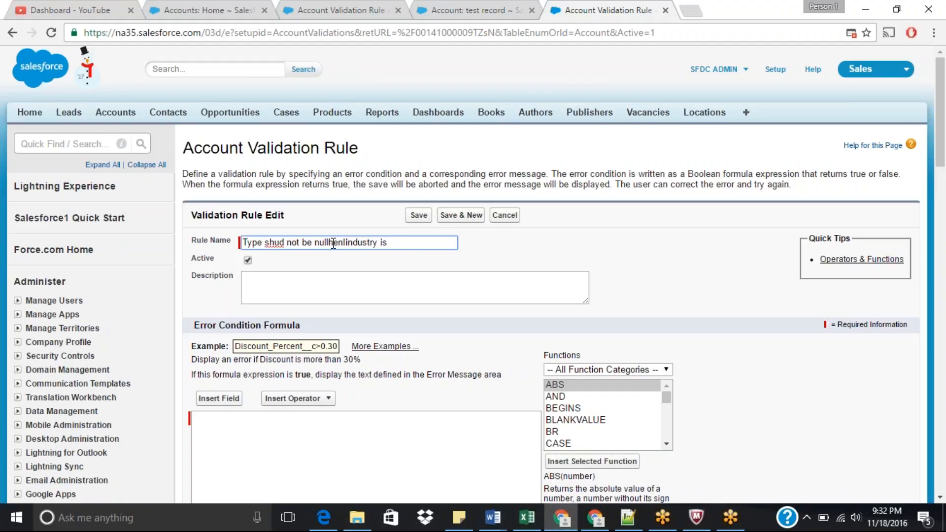
{"action": "type", "text": "W"}
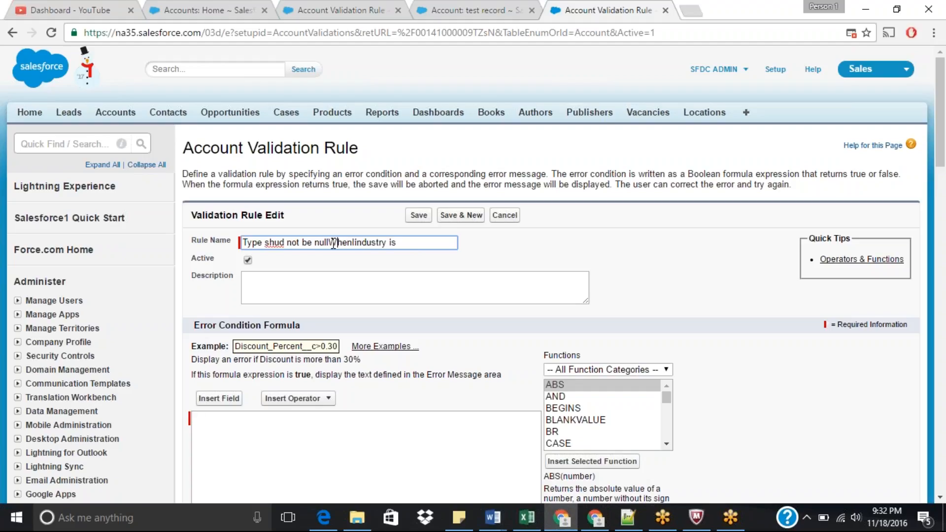
{"action": "left_click", "coordinate": [293, 244]}
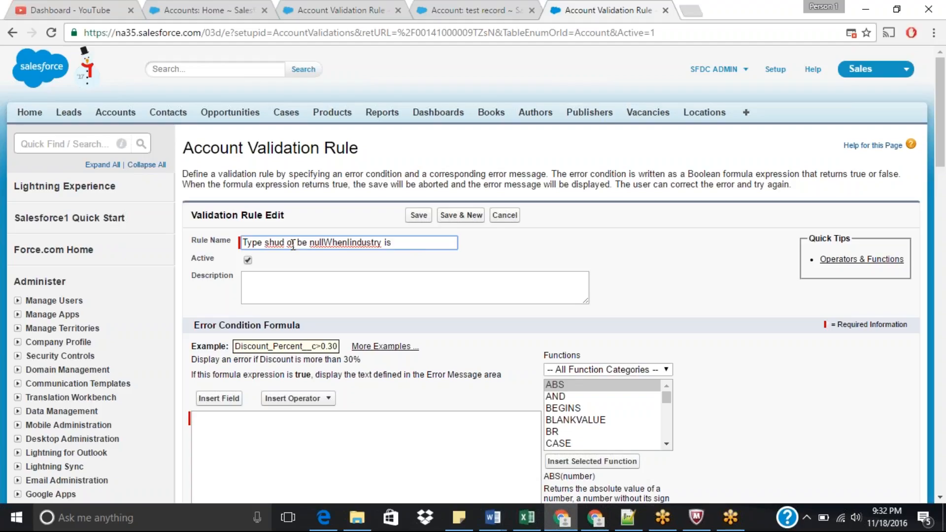
{"action": "key", "text": "BackSpace"}
{"action": "key", "text": "BackSpace"}
{"action": "type", "text": "N"}
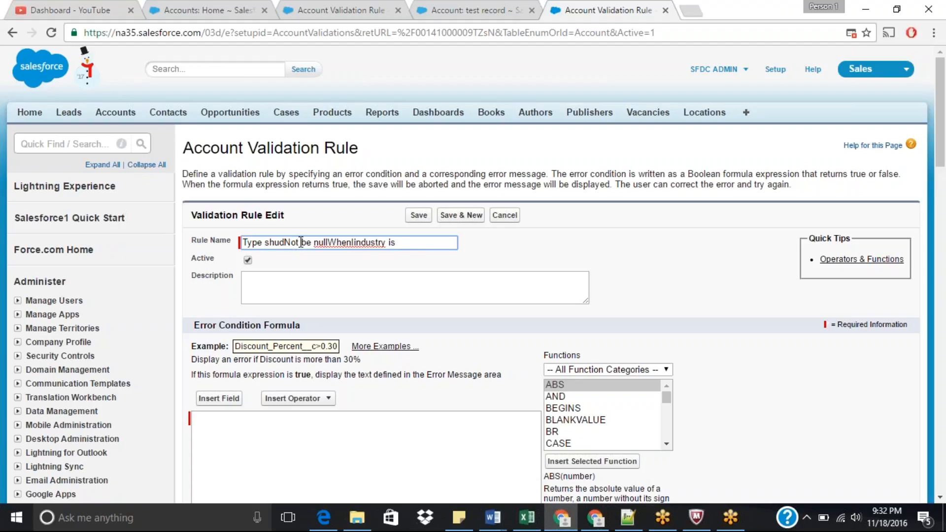
{"action": "left_click", "coordinate": [304, 245]}
{"action": "key", "text": "Right"}
{"action": "type", "text": "\\"}
{"action": "key", "text": "BackSpace"}
{"action": "key", "text": "BackSpace"}
{"action": "key", "text": "BackSpace"}
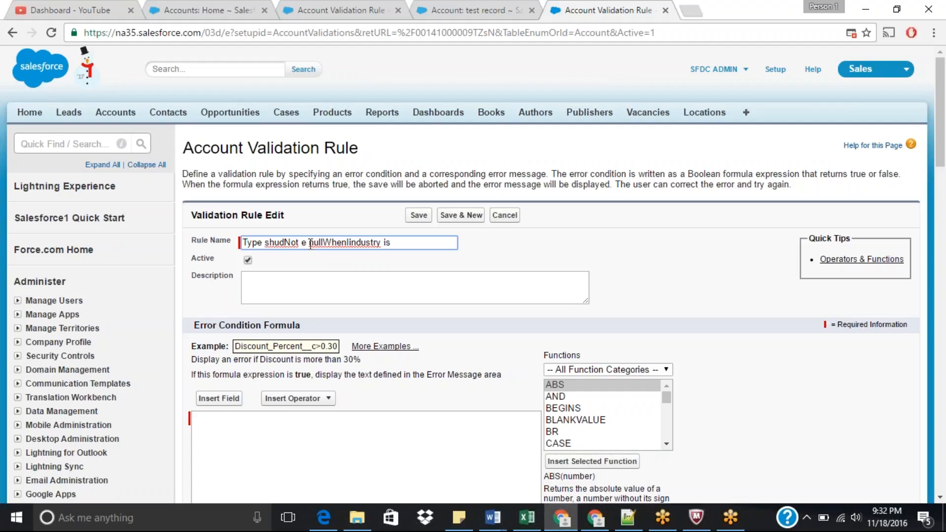
{"action": "type", "text": "B"}
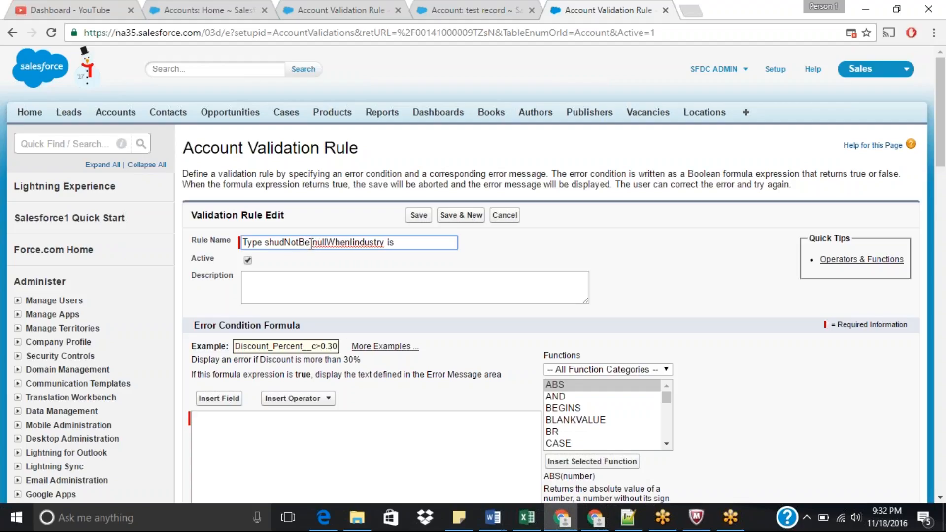
{"action": "left_click", "coordinate": [320, 242]}
{"action": "key", "text": "BackSpace"}
{"action": "key", "text": "BackSpace"}
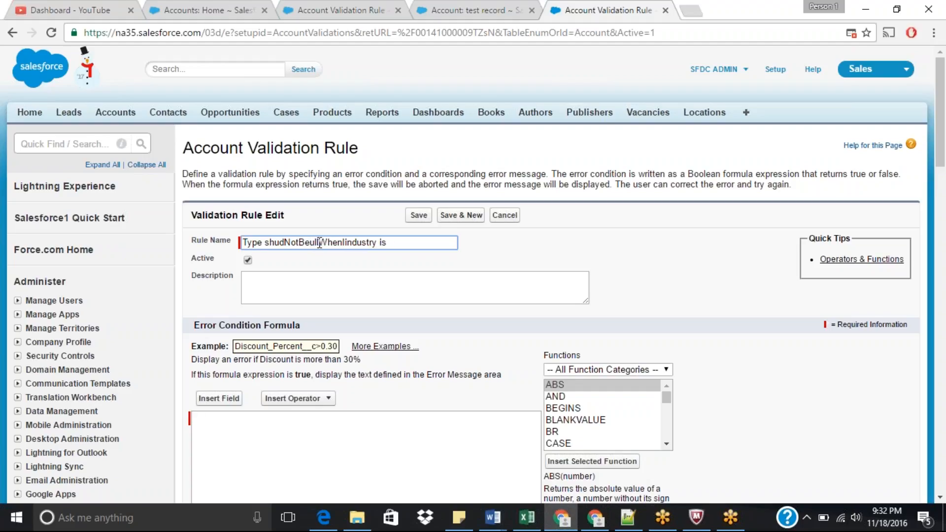
{"action": "type", "text": "N"}
{"action": "left_click", "coordinate": [401, 242]}
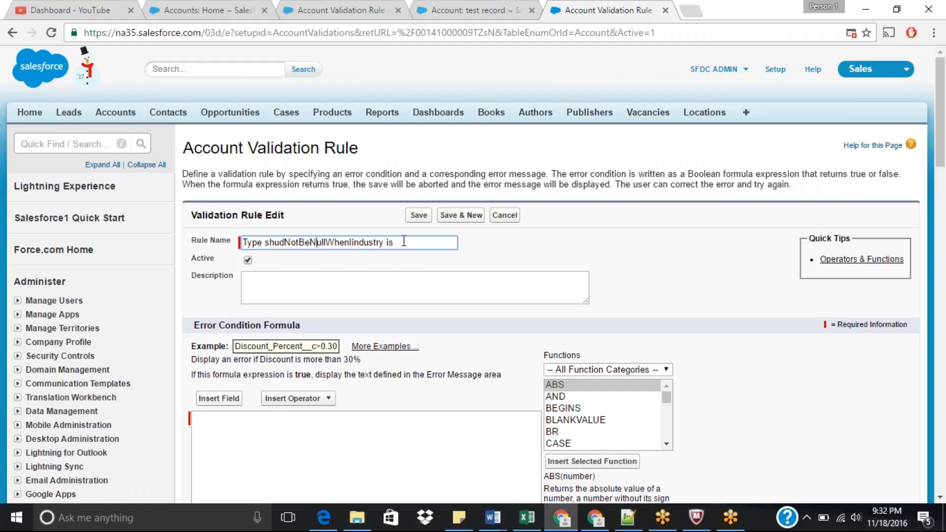
{"action": "type", "text": "file"}
{"action": "left_click", "coordinate": [400, 243]}
{"action": "key", "text": "BackSpace"}
{"action": "key", "text": "BackSpace"}
{"action": "type", "text": "F"}
{"action": "left_click", "coordinate": [418, 242]}
{"action": "type", "text": "d"}
Step: Enter the description "Type should not be null when industry is having some value"
{"action": "left_click", "coordinate": [278, 289]}
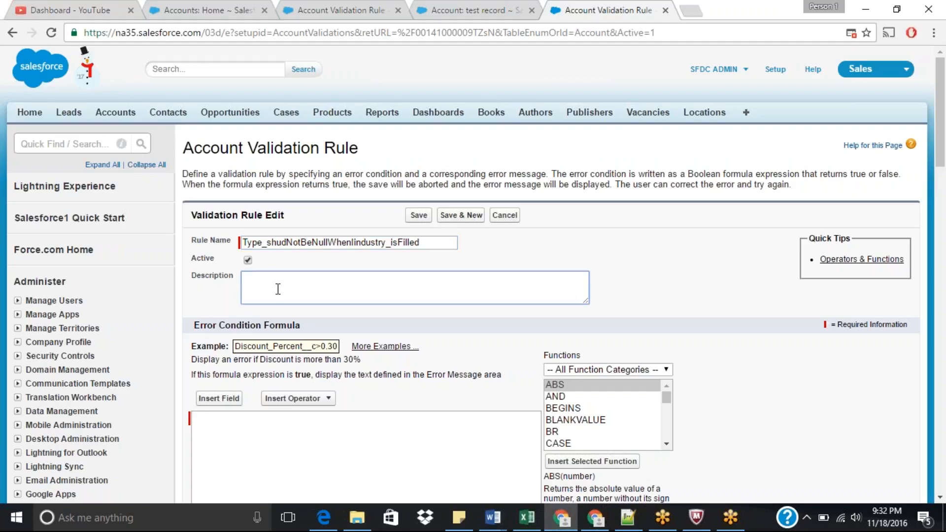
{"action": "type", "text": "Type should not be null when indus"}
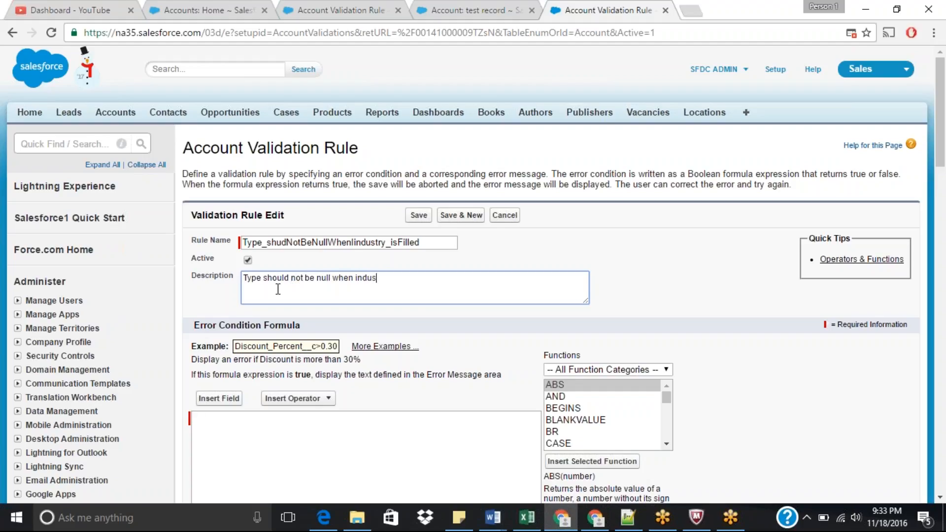
{"action": "type", "text": "try is having some value"}
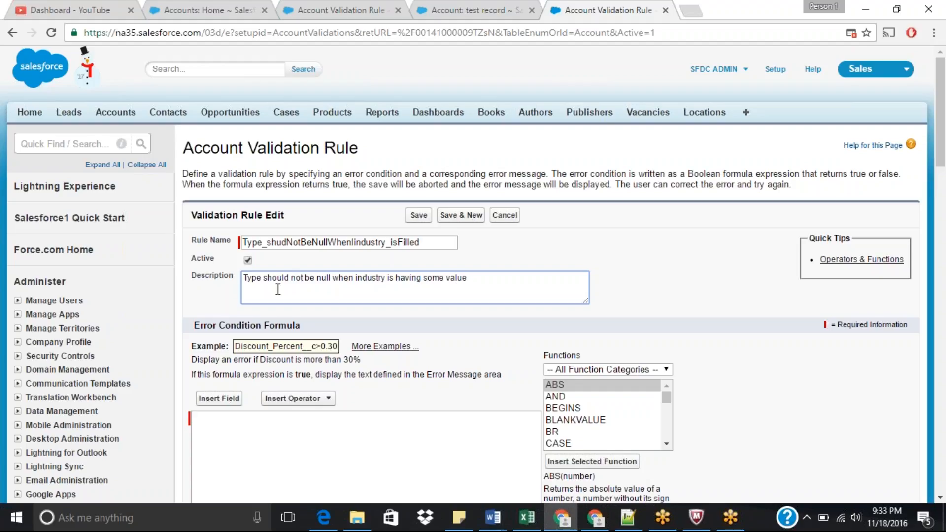
Step: Write the error condition formula Text(Type) = ''
{"action": "left_click", "coordinate": [326, 432]}
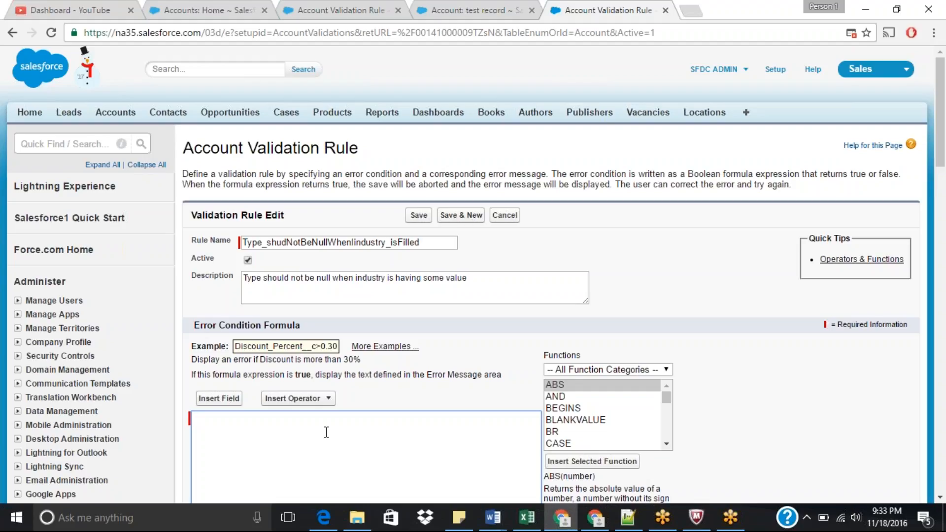
{"action": "type", "text": "Text (Type"}
{"action": "type", "text": "= ''"}
{"action": "scroll", "coordinate": [944, 182], "scroll_direction": "down", "scroll_amount": 3}
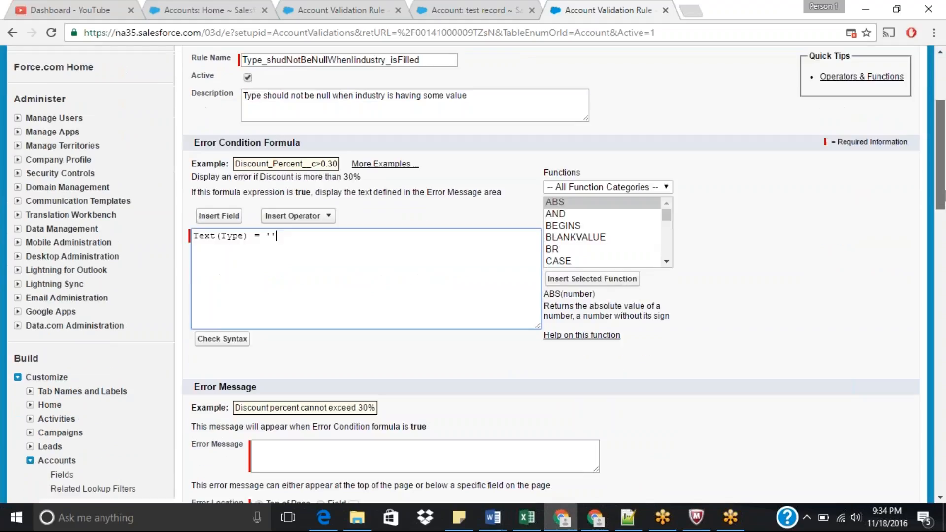
Step: Copy the description text into the error message and save the validation rule
{"action": "scroll", "coordinate": [943, 196], "scroll_direction": "down", "scroll_amount": 1}
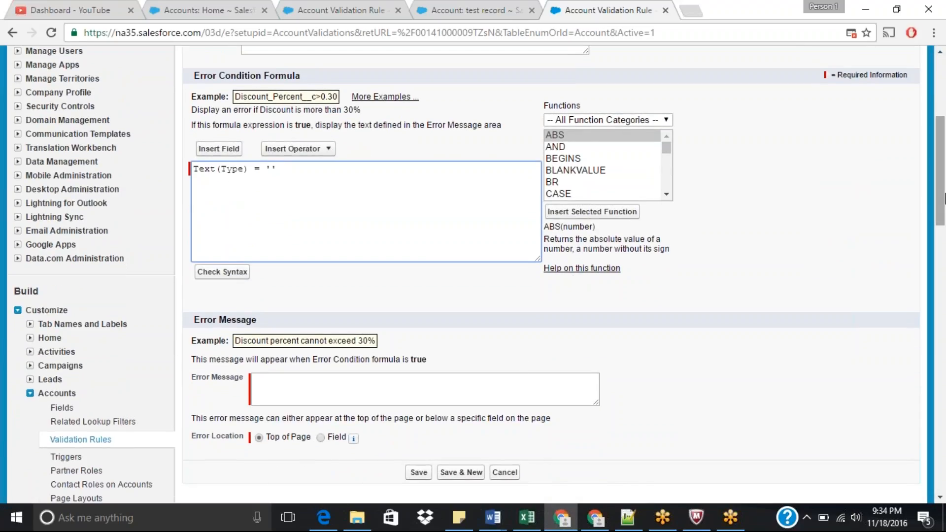
{"action": "scroll", "coordinate": [941, 147], "scroll_direction": "up", "scroll_amount": 2}
{"action": "left_click_drag", "start_coordinate": [486, 140], "coordinate": [183, 192]}
{"action": "key", "text": "ctrl+c"}
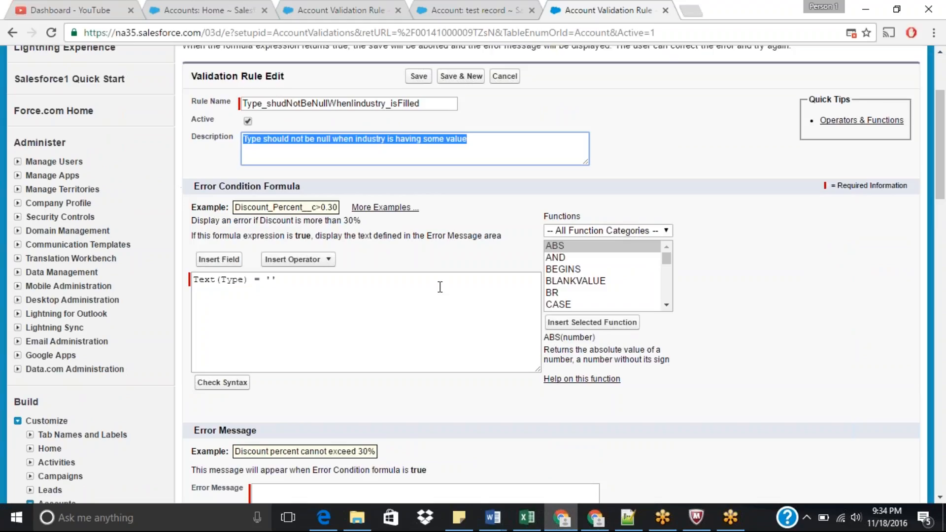
{"action": "left_click_drag", "start_coordinate": [940, 167], "coordinate": [941, 219]}
{"action": "left_click", "coordinate": [345, 281]}
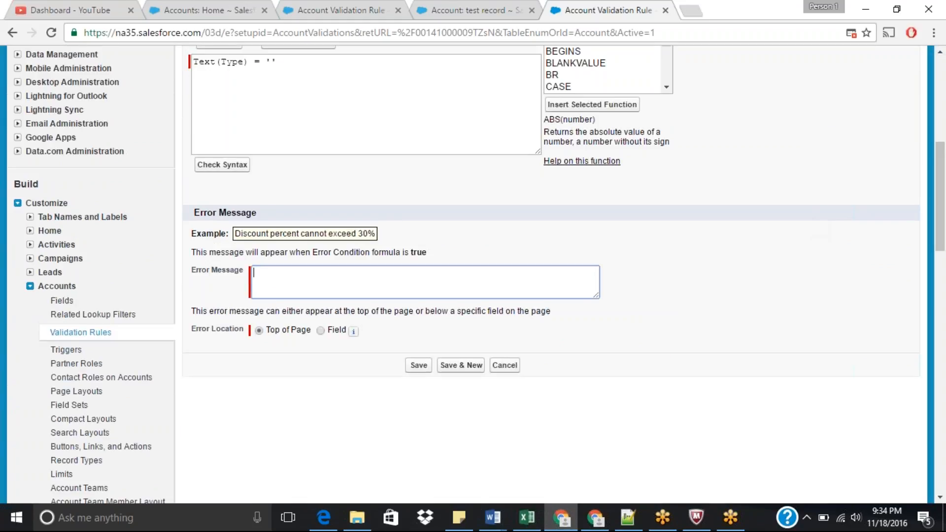
{"action": "key", "text": "ctrl+v"}
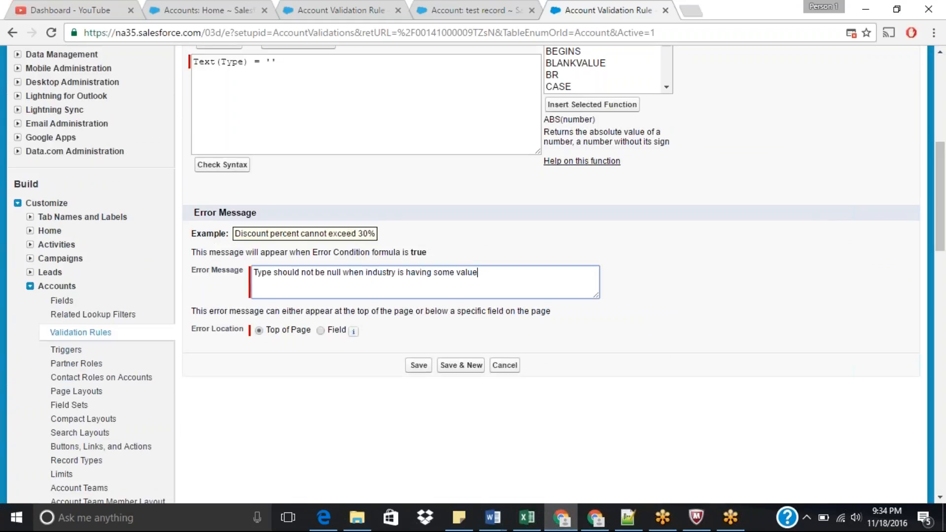
{"action": "left_click", "coordinate": [427, 366]}
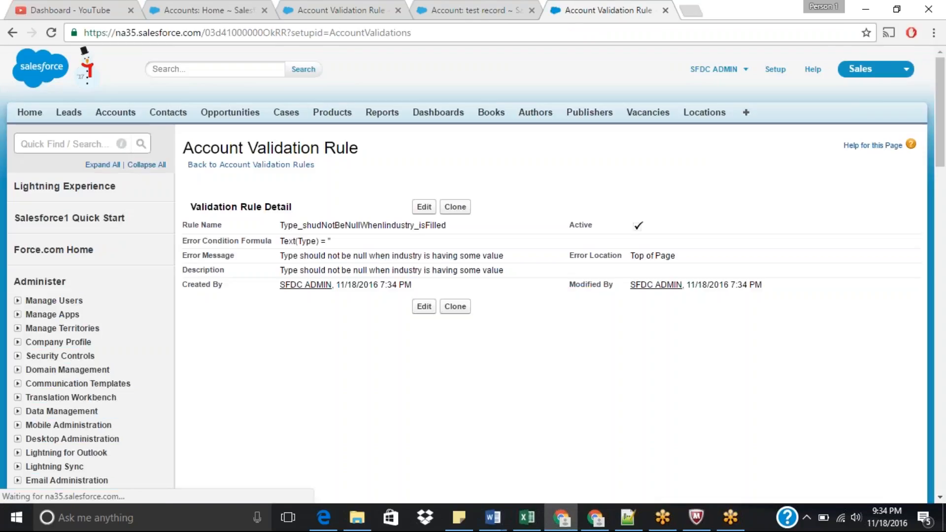
Step: On the test record, open the empty Type field for inline editing and try to save it
{"action": "left_click", "coordinate": [494, 9]}
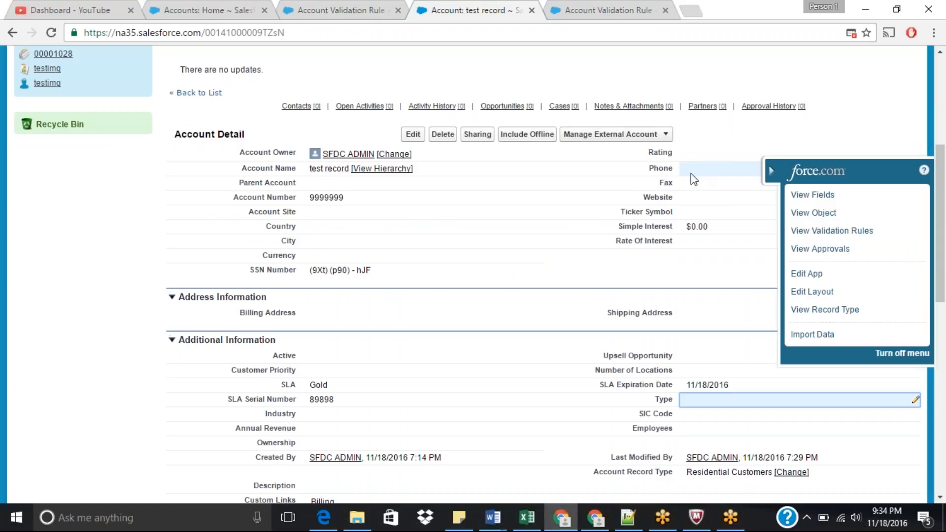
{"action": "double_click", "coordinate": [703, 402]}
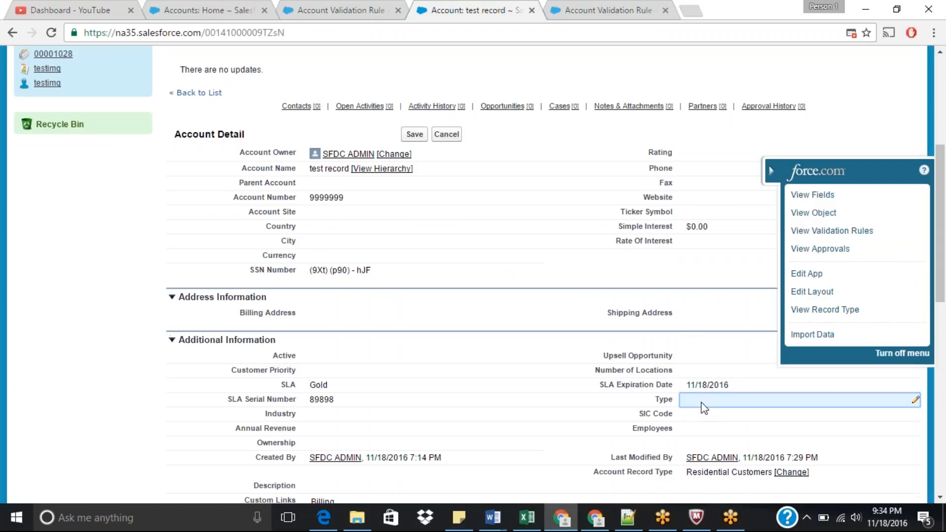
{"action": "left_click", "coordinate": [413, 134]}
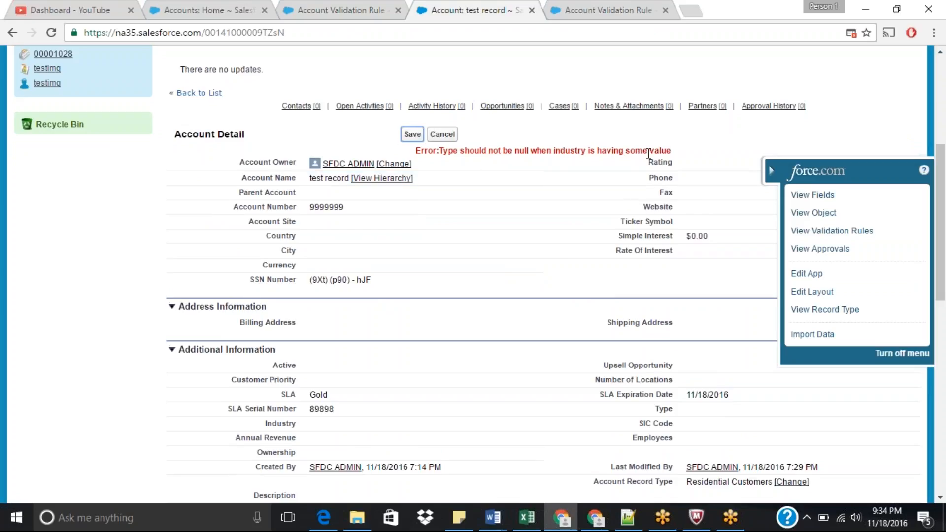
Step: Edit the validation rule and insert Text(industry) at the start of the error condition formula
{"action": "left_click", "coordinate": [619, 13]}
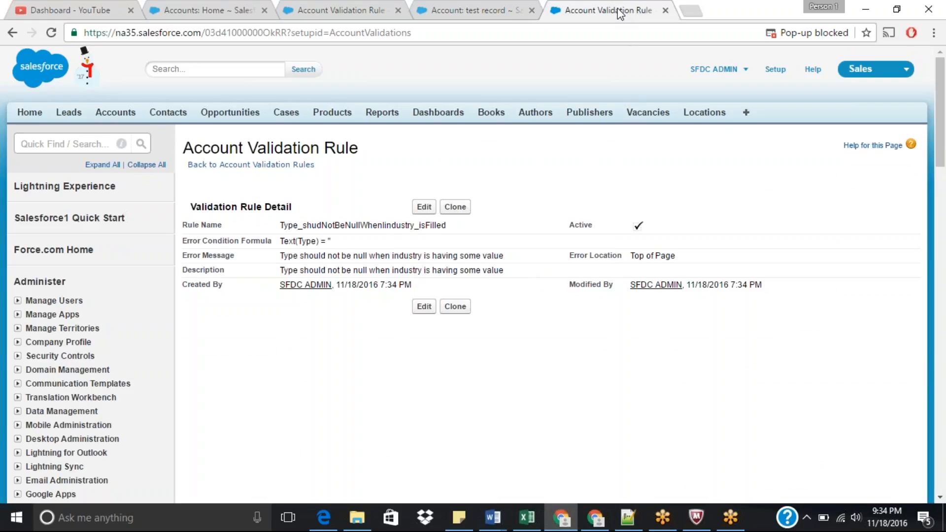
{"action": "left_click", "coordinate": [429, 210]}
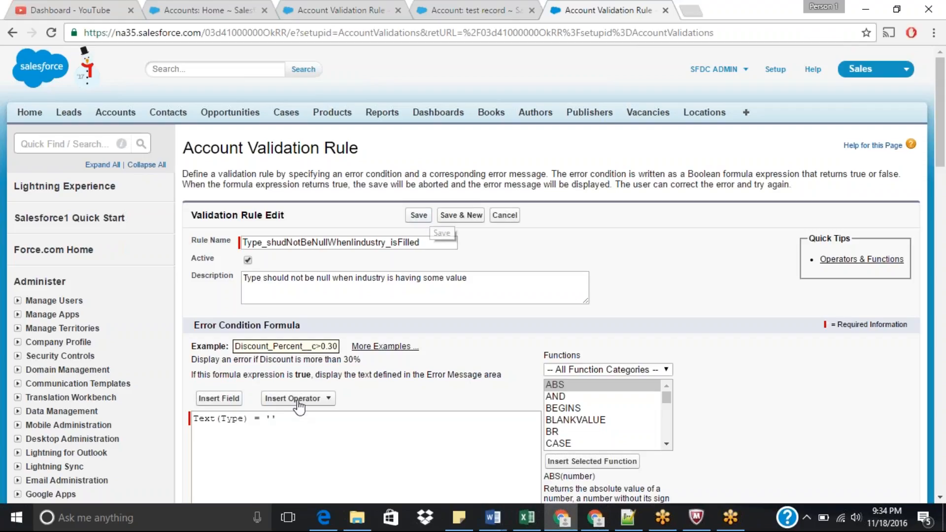
{"action": "left_click", "coordinate": [194, 419]}
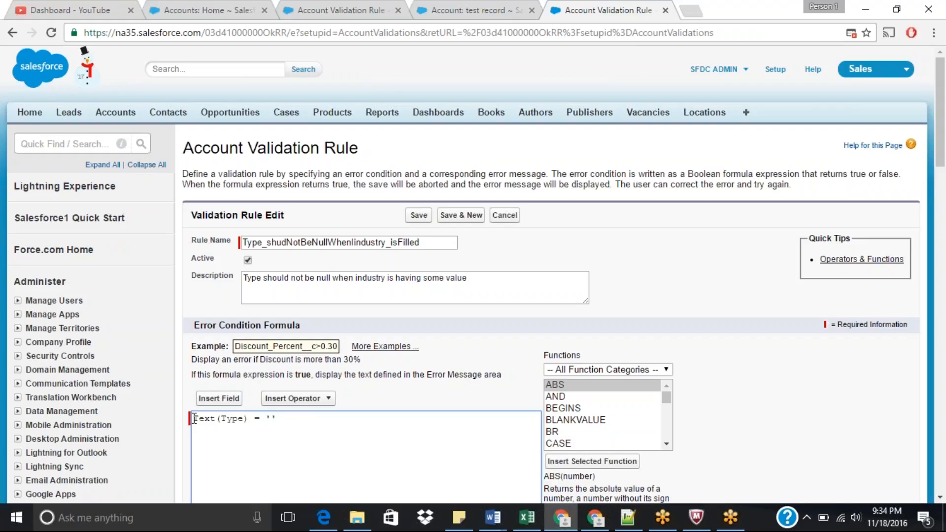
{"action": "type", "text": "Text(industry)"}
{"action": "key", "text": "Left"}
{"action": "key", "text": "Left"}
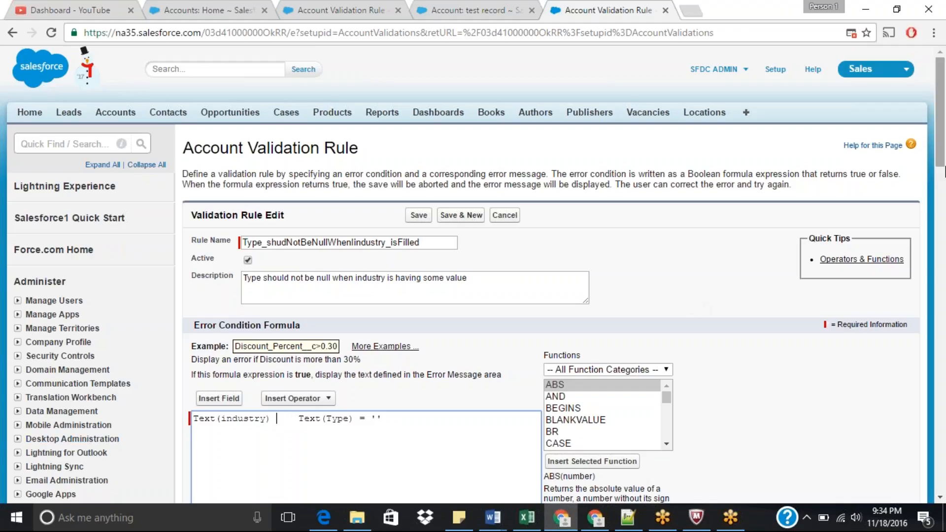
Step: Insert a Not Equal operator and '' after Text(industry) in the error condition formula
{"action": "scroll", "coordinate": [377, 249], "scroll_direction": "down", "scroll_amount": 3}
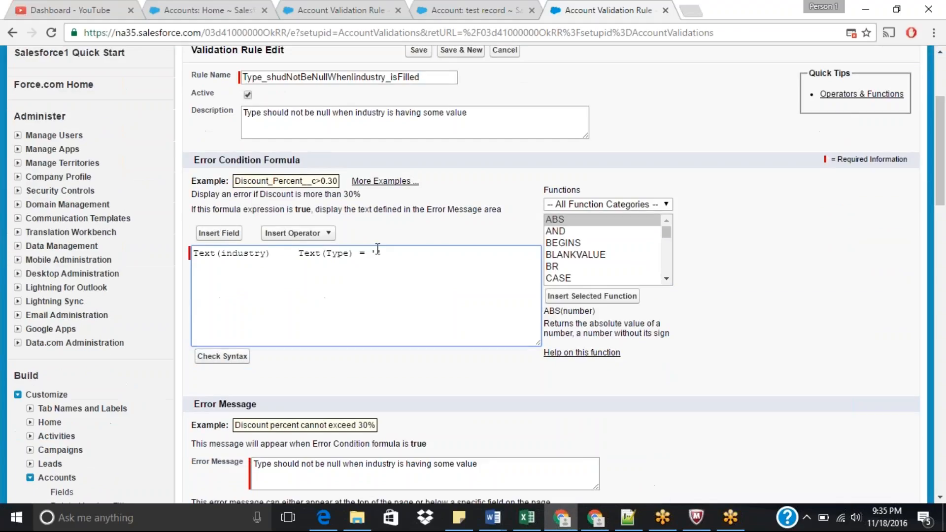
{"action": "left_click", "coordinate": [326, 237]}
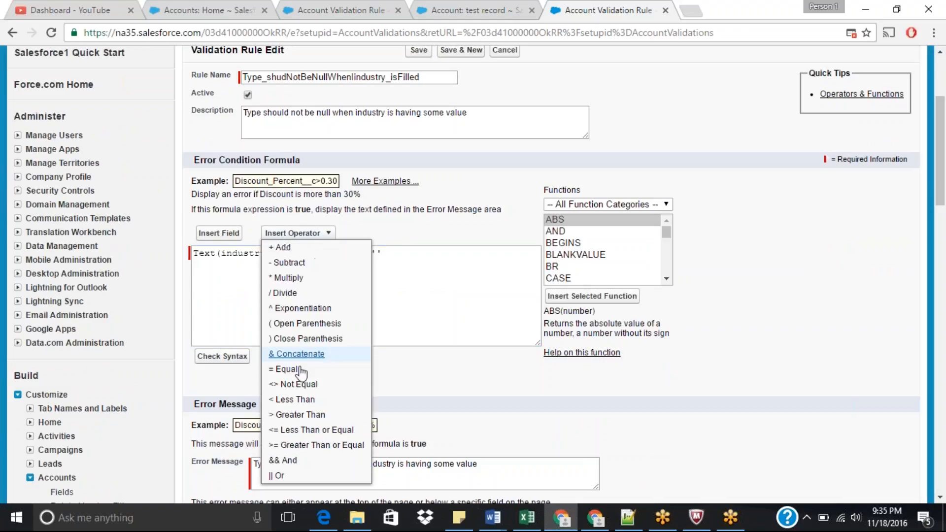
{"action": "left_click", "coordinate": [291, 385]}
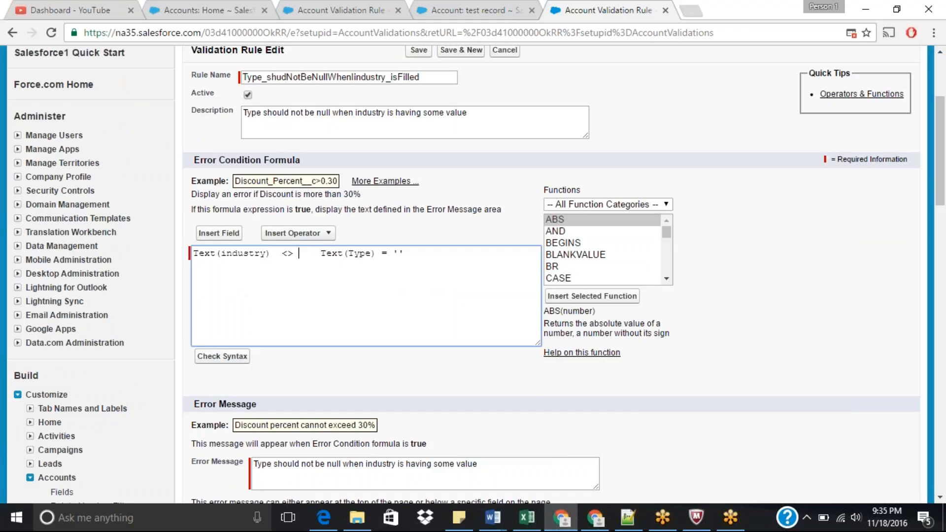
{"action": "type", "text": "''"}
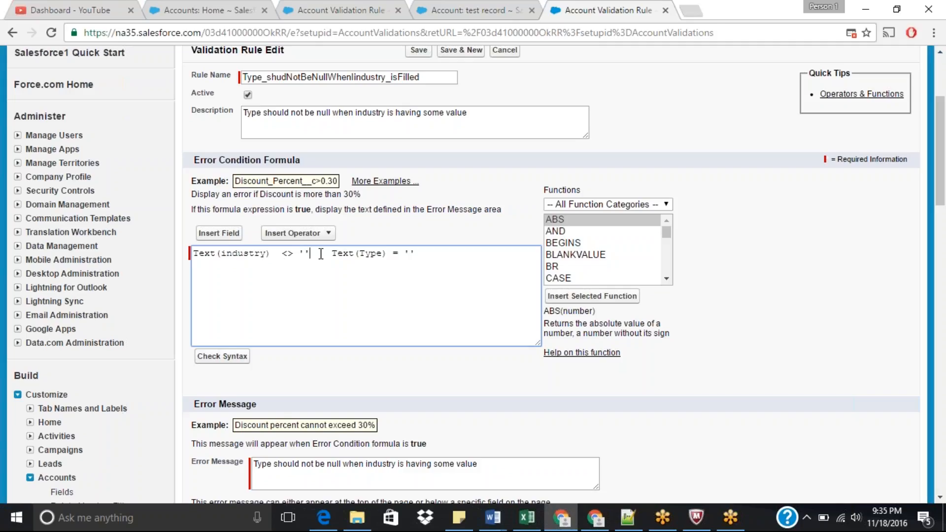
Step: Wrap both conditions of the formula inside an AND( ) function, placing the closing parenthesis on its own line
{"action": "left_click_drag", "start_coordinate": [320, 256], "coordinate": [198, 261]}
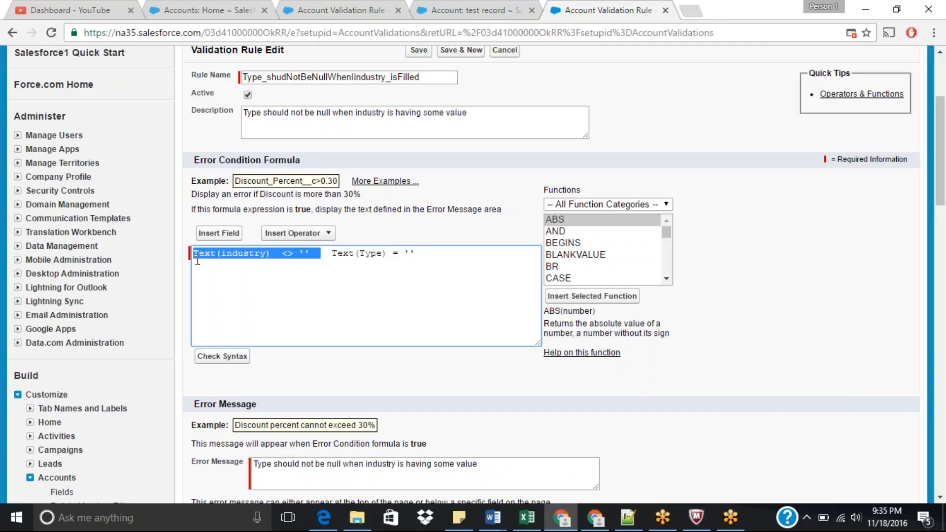
{"action": "left_click", "coordinate": [412, 294]}
{"action": "left_click", "coordinate": [333, 256]}
{"action": "left_click_drag", "start_coordinate": [344, 254], "coordinate": [432, 255]}
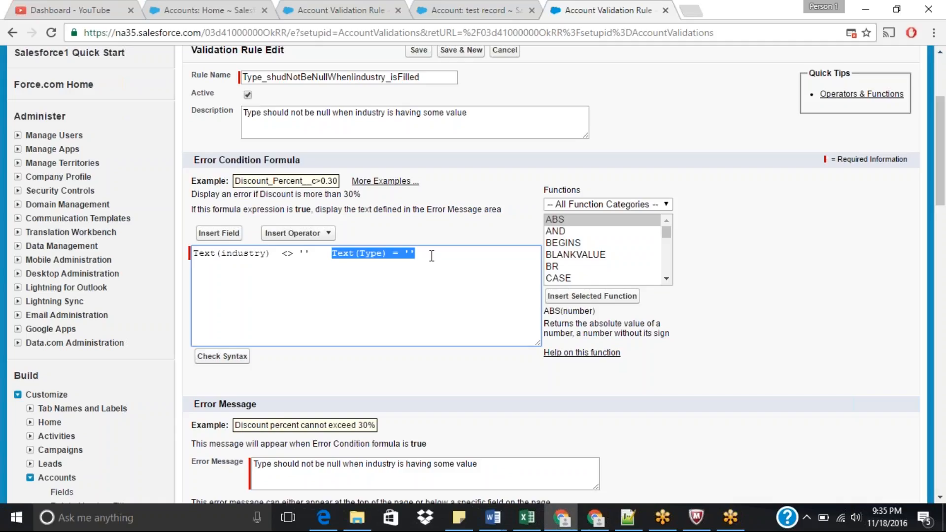
{"action": "left_click", "coordinate": [432, 256]}
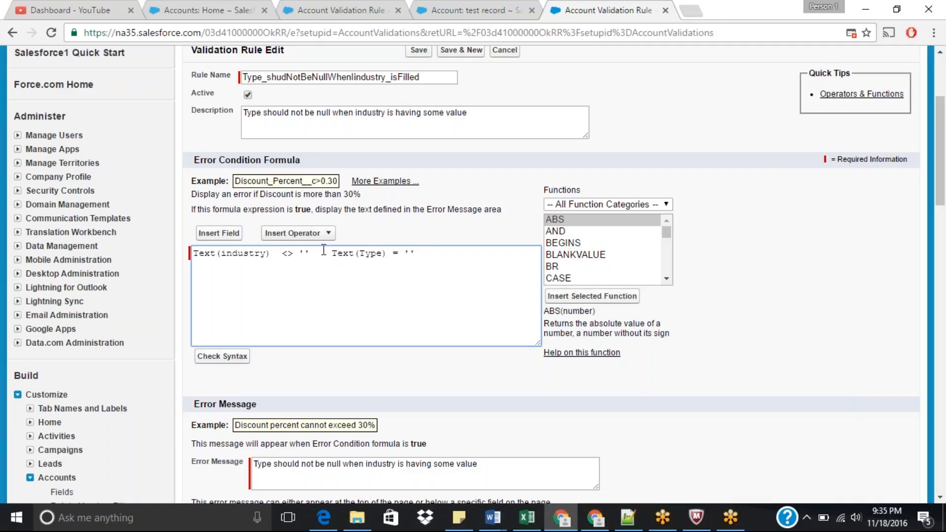
{"action": "left_click_drag", "start_coordinate": [310, 253], "coordinate": [194, 262]}
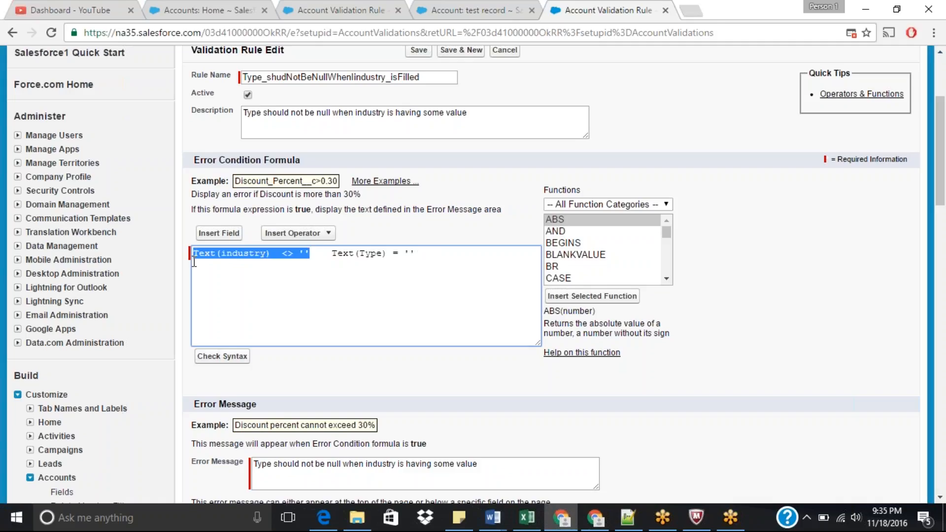
{"action": "left_click", "coordinate": [194, 262]}
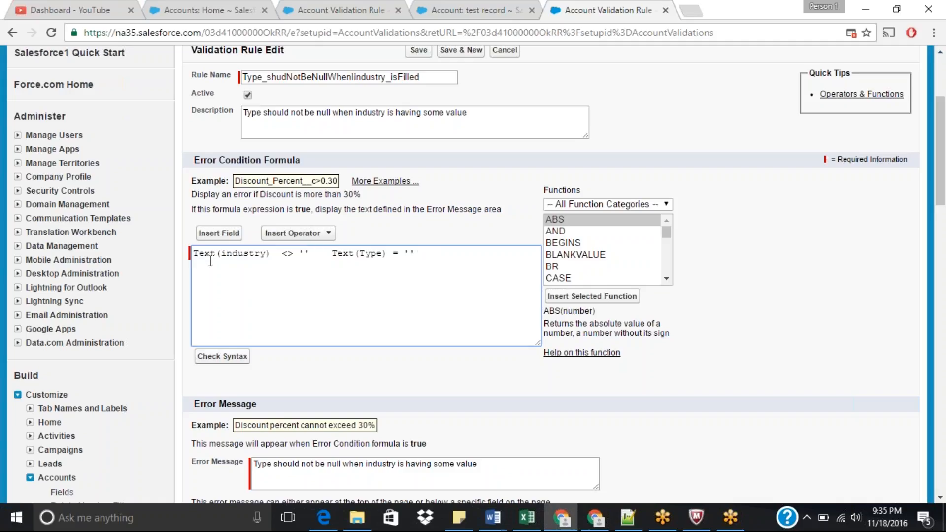
{"action": "type", "text": "AND ("}
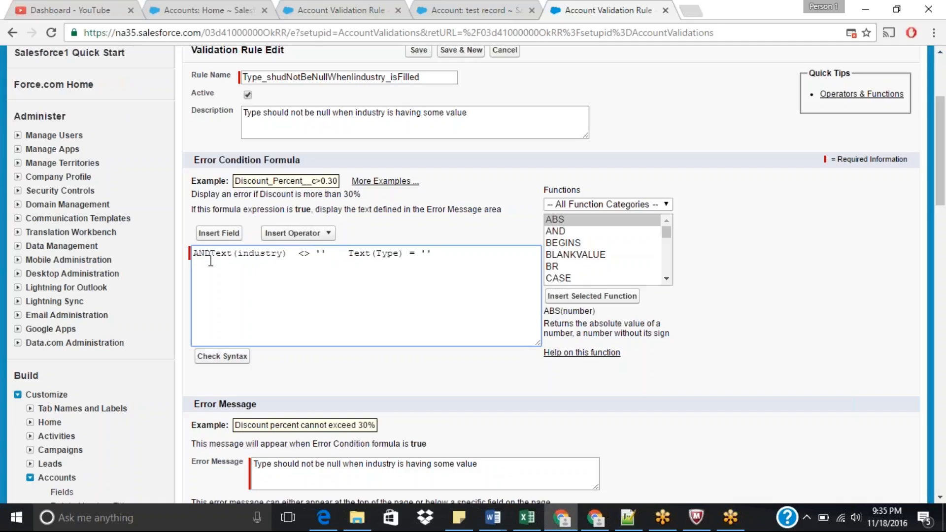
{"action": "key", "text": "Return"}
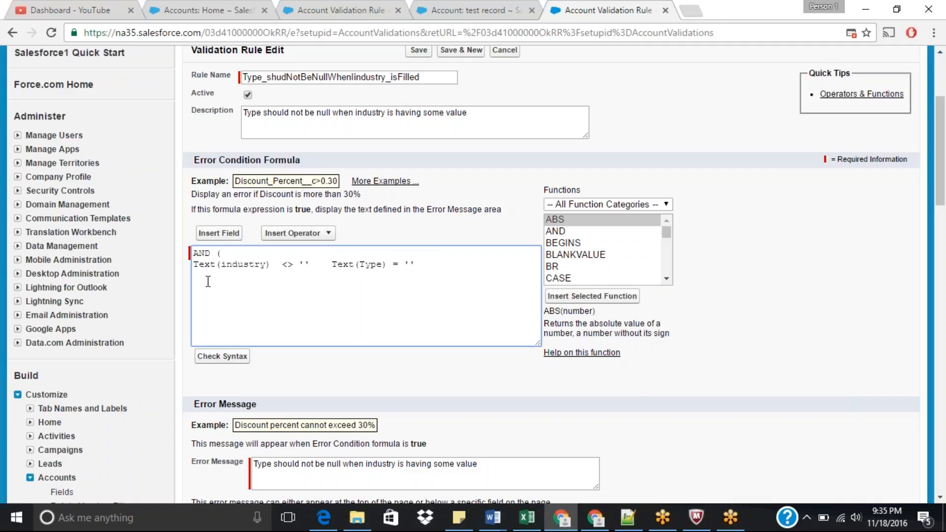
{"action": "left_click", "coordinate": [207, 281]}
{"action": "key", "text": "Return"}
{"action": "type", "text": ")"}
Step: Separate the two conditions with a comma and check the formula's syntax
{"action": "left_click_drag", "start_coordinate": [328, 265], "coordinate": [429, 264]}
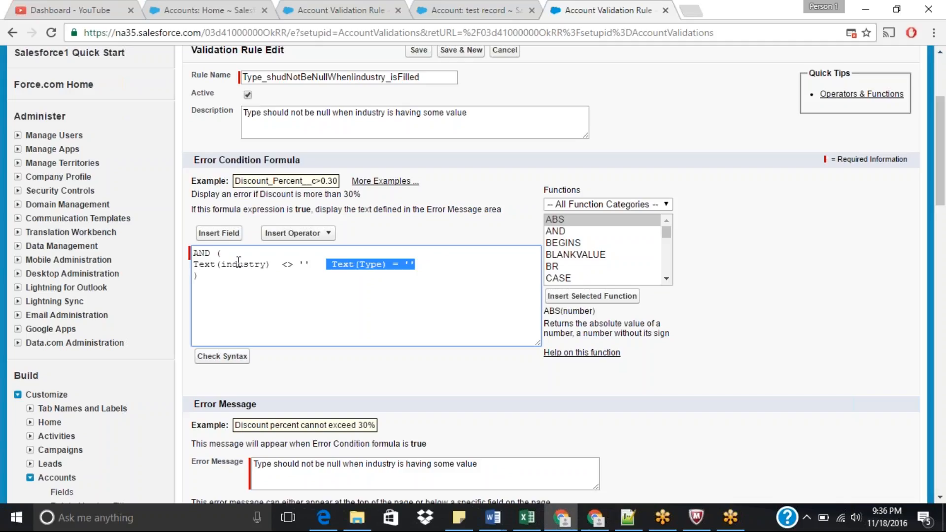
{"action": "left_click_drag", "start_coordinate": [195, 264], "coordinate": [313, 267]}
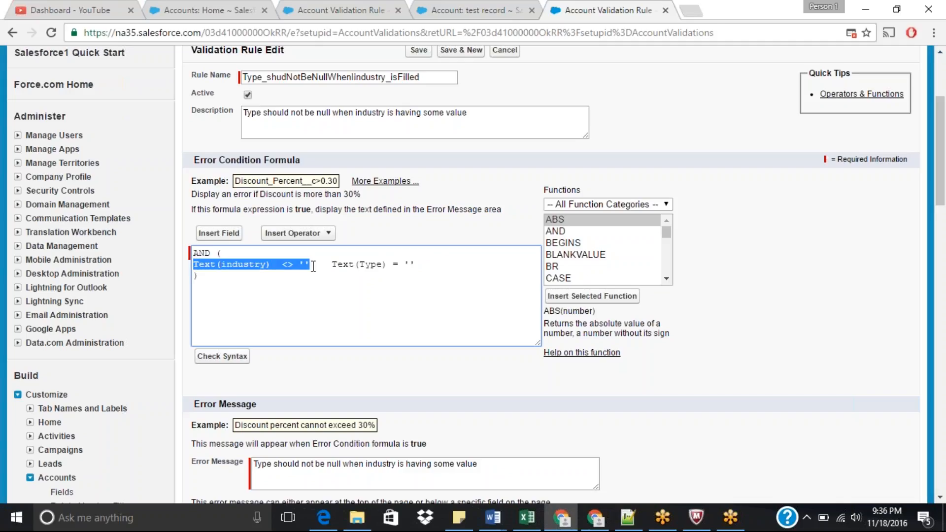
{"action": "left_click", "coordinate": [314, 266]}
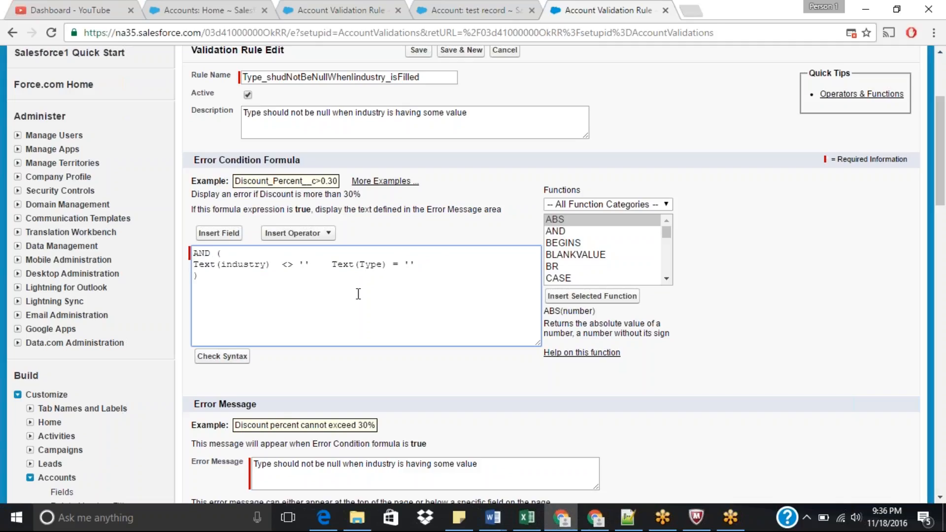
{"action": "type", "text": ","}
{"action": "left_click", "coordinate": [242, 362]}
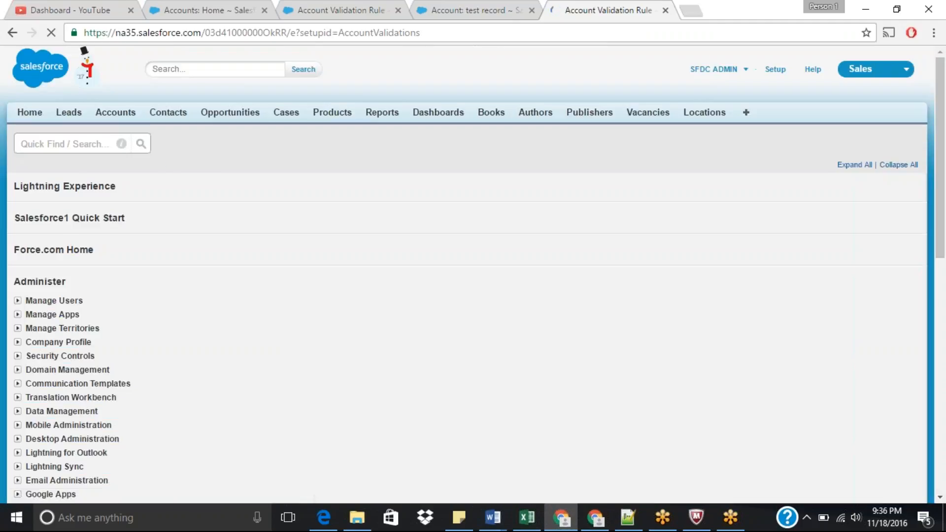
Step: Save the edited validation rule
{"action": "left_click_drag", "start_coordinate": [941, 135], "coordinate": [944, 217]}
{"action": "scroll", "coordinate": [944, 212], "scroll_direction": "up", "scroll_amount": 2}
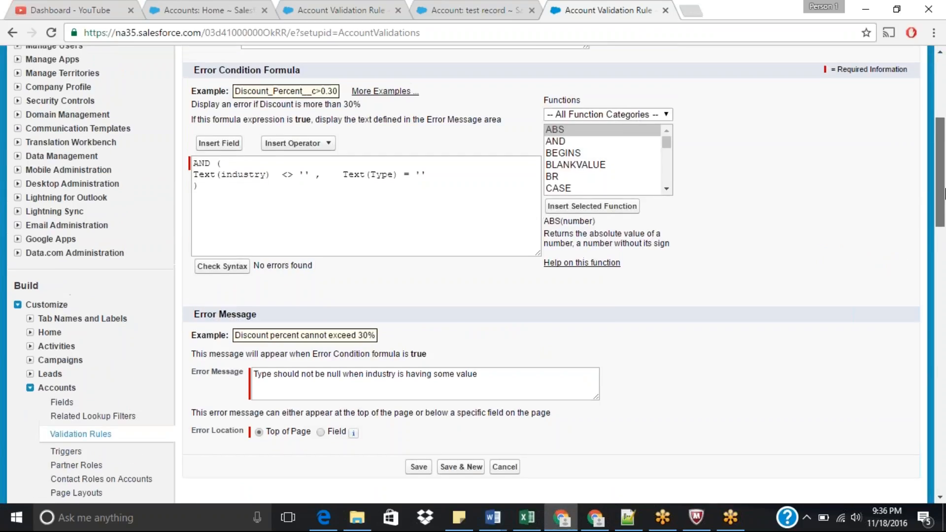
{"action": "left_click", "coordinate": [418, 467]}
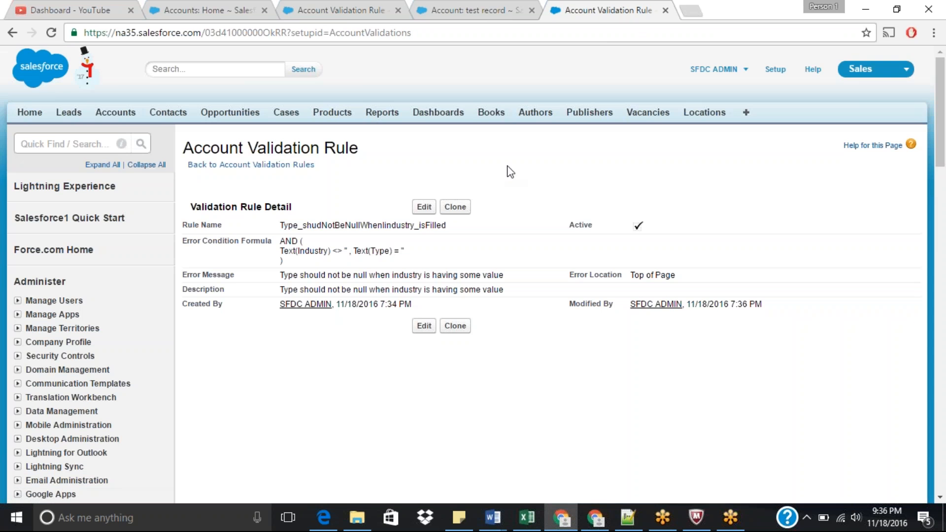
Step: Switch to the test record and cancel its pending inline edit
{"action": "left_click", "coordinate": [460, 7]}
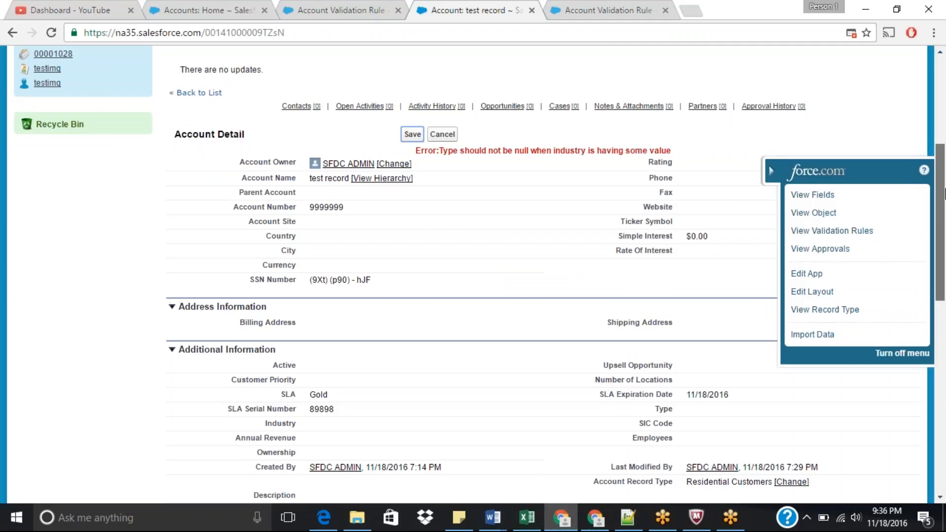
{"action": "left_click_drag", "start_coordinate": [942, 193], "coordinate": [944, 185]}
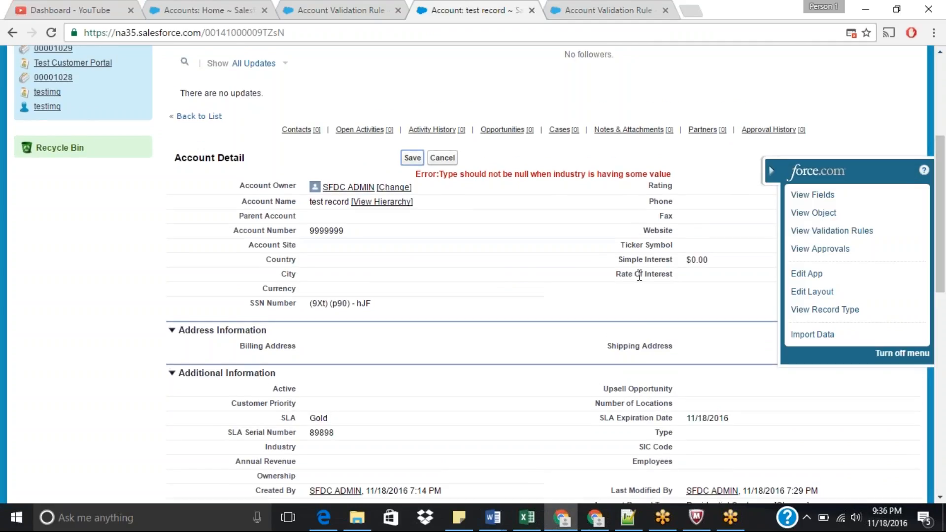
{"action": "scroll", "coordinate": [944, 239], "scroll_direction": "down", "scroll_amount": 1}
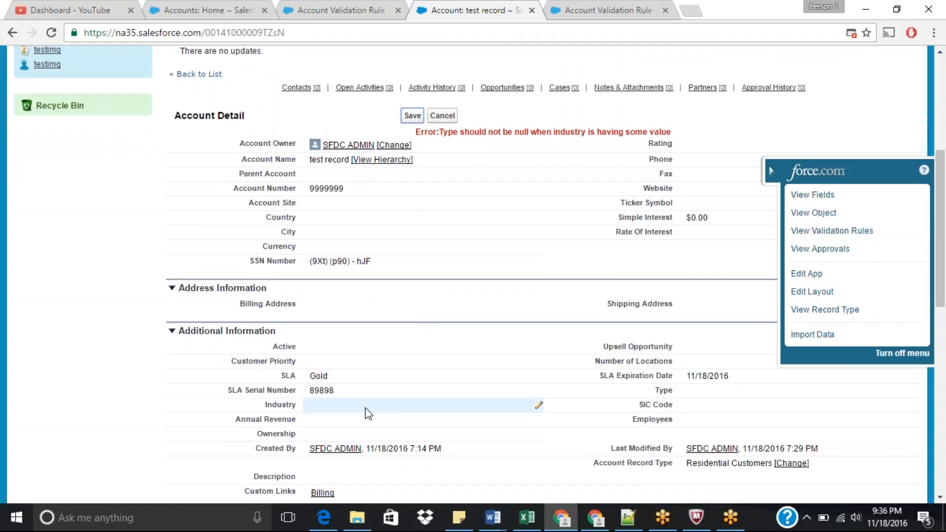
{"action": "scroll", "coordinate": [943, 234], "scroll_direction": "down", "scroll_amount": 2}
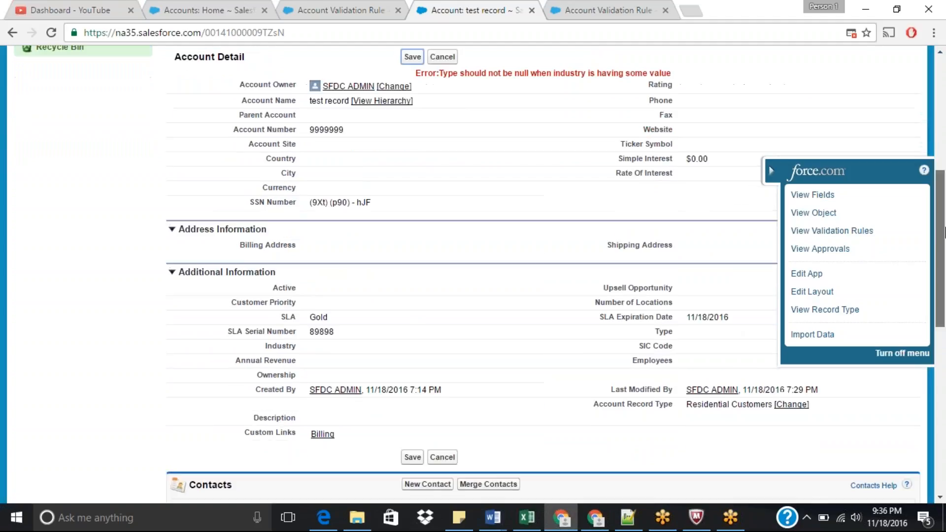
{"action": "left_click", "coordinate": [771, 171]}
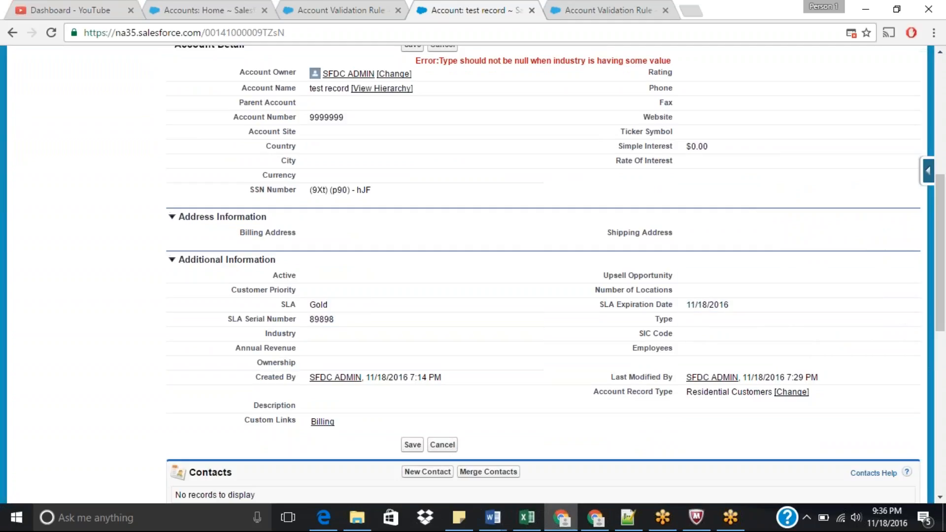
{"action": "left_click", "coordinate": [413, 445]}
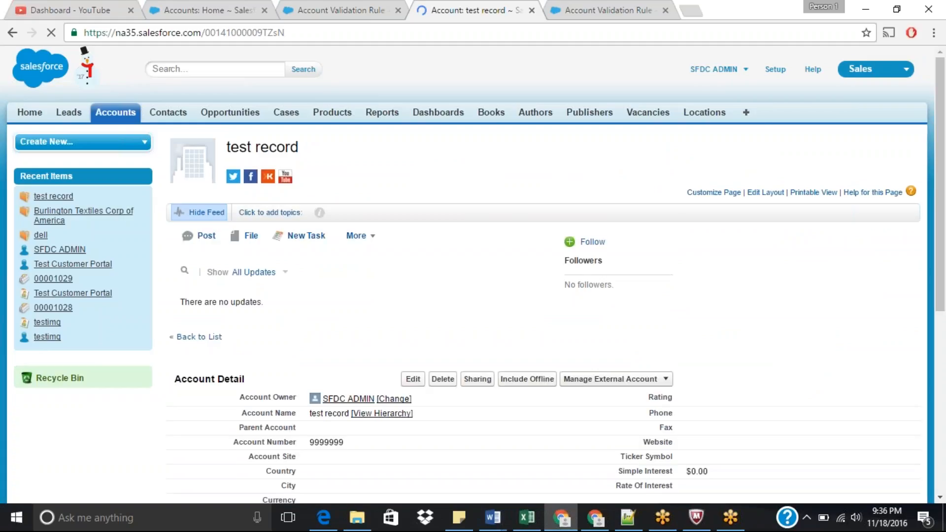
Step: Set the test record's Industry to Shipping with inline editing and try to save it
{"action": "scroll", "coordinate": [944, 214], "scroll_direction": "down", "scroll_amount": 3}
{"action": "scroll", "coordinate": [944, 214], "scroll_direction": "down", "scroll_amount": 3}
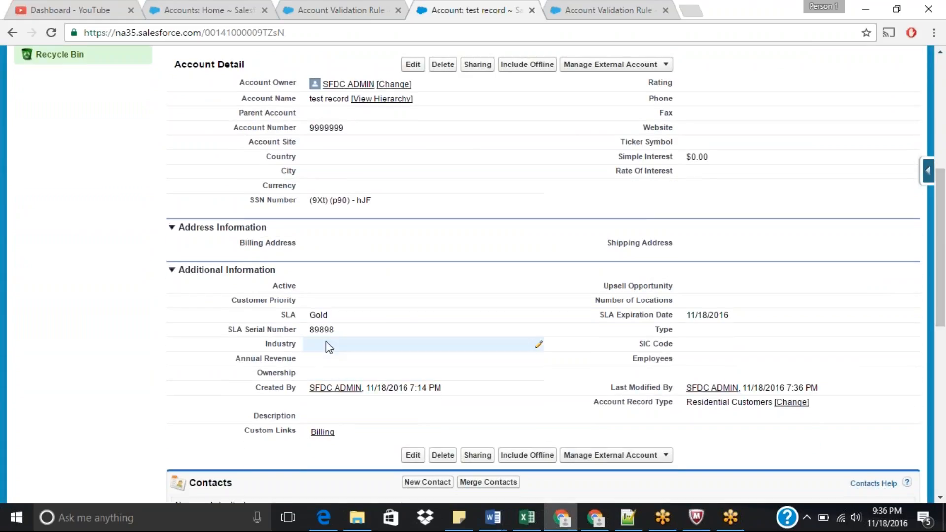
{"action": "double_click", "coordinate": [326, 343]}
{"action": "left_click", "coordinate": [328, 346]}
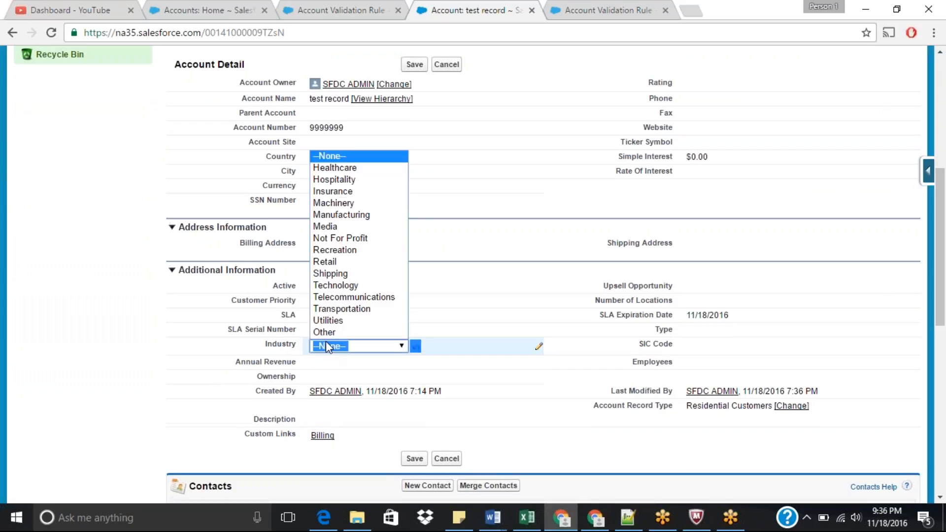
{"action": "left_click", "coordinate": [332, 272]}
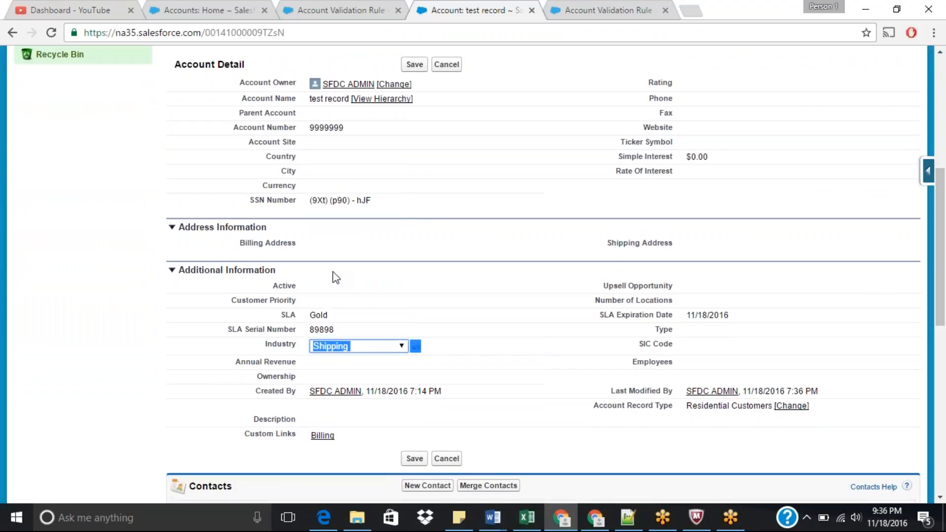
{"action": "left_click", "coordinate": [410, 64]}
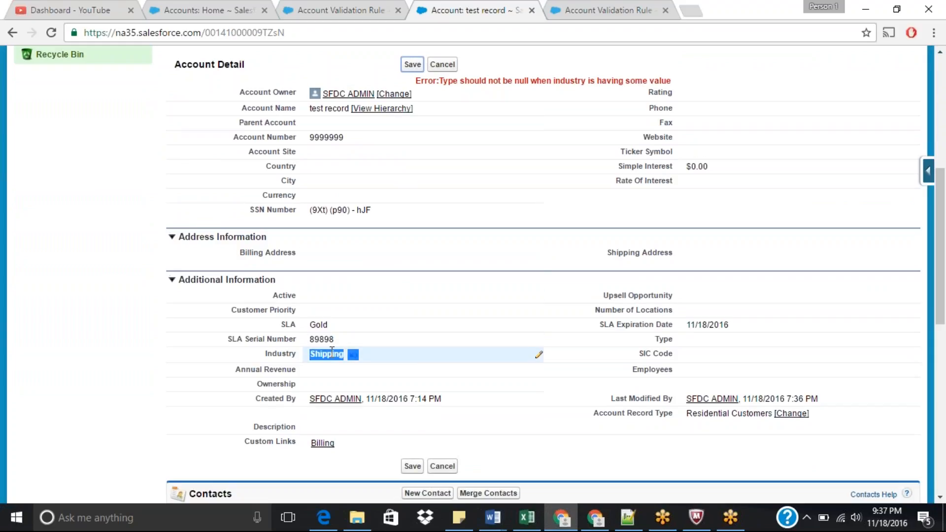
Step: Set the record's Type to Prospect and save the test record
{"action": "double_click", "coordinate": [714, 341]}
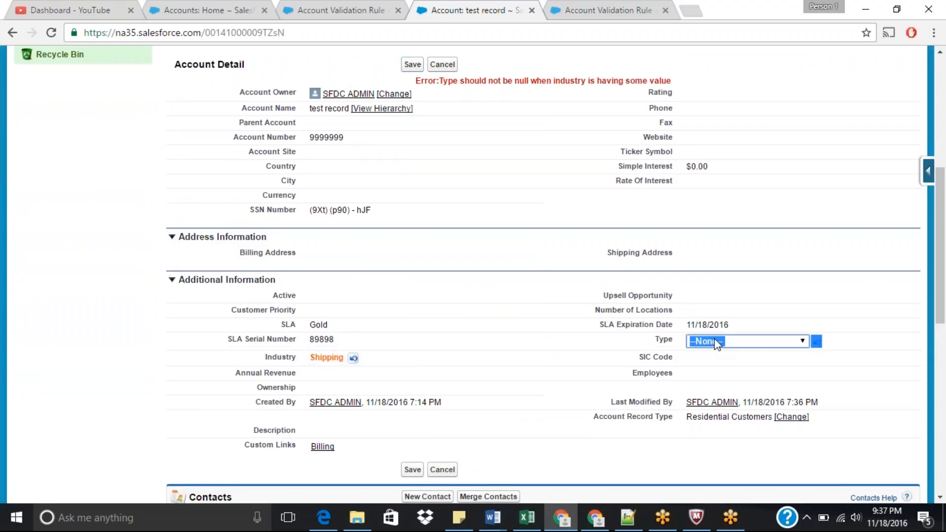
{"action": "left_click", "coordinate": [715, 340]}
{"action": "left_click", "coordinate": [715, 363]}
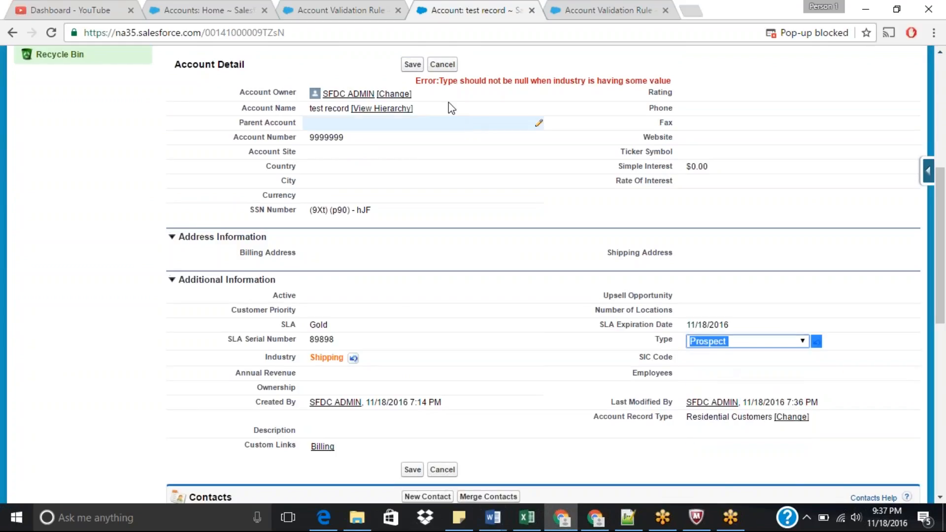
{"action": "left_click", "coordinate": [412, 64]}
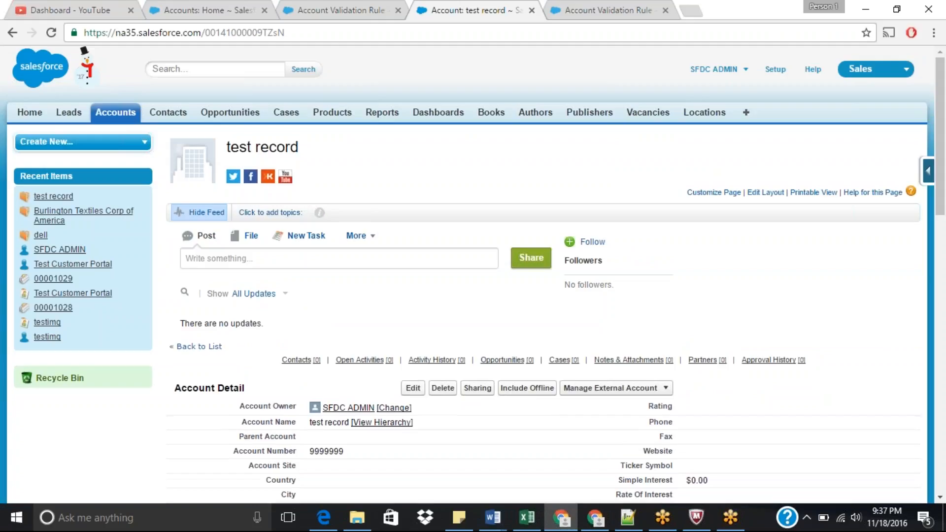
{"action": "scroll", "coordinate": [943, 191], "scroll_direction": "down", "scroll_amount": 2}
{"action": "scroll", "coordinate": [944, 191], "scroll_direction": "down", "scroll_amount": 3}
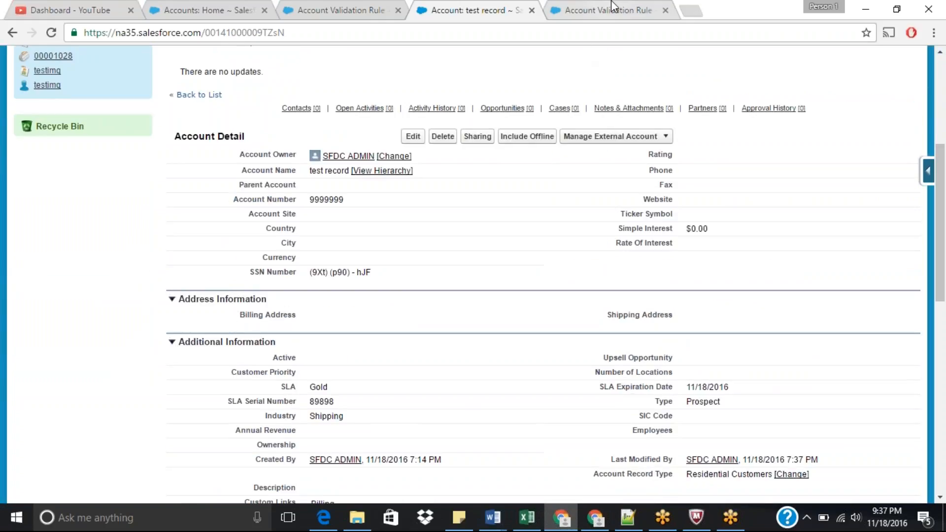
Step: Return to the validation rule's detail and go back to the list of account validation rules
{"action": "left_click", "coordinate": [599, 9]}
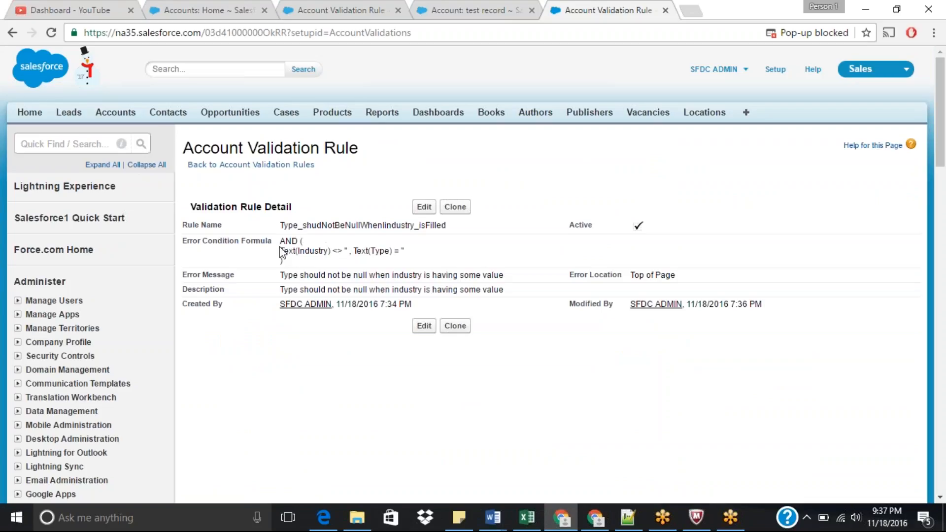
{"action": "left_click_drag", "start_coordinate": [279, 250], "coordinate": [332, 250]}
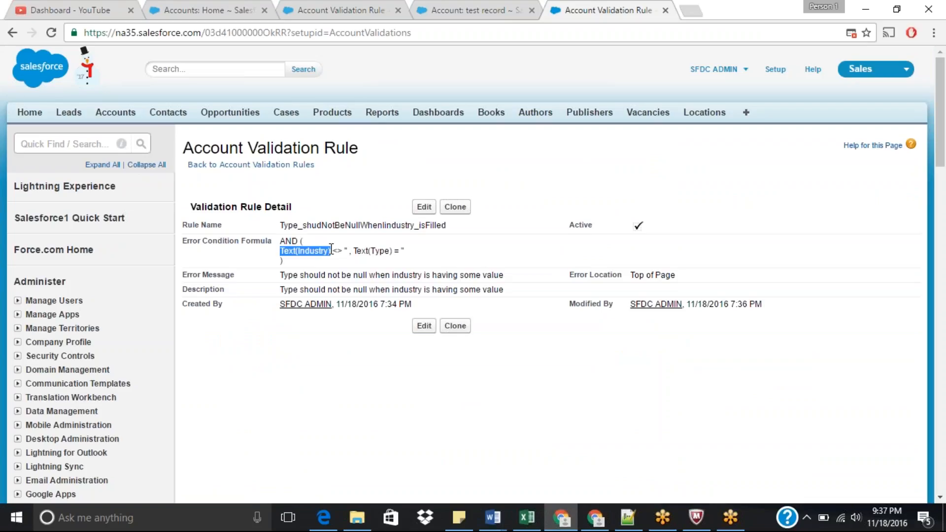
{"action": "left_click_drag", "start_coordinate": [291, 255], "coordinate": [291, 255]}
{"action": "left_click", "coordinate": [287, 169]}
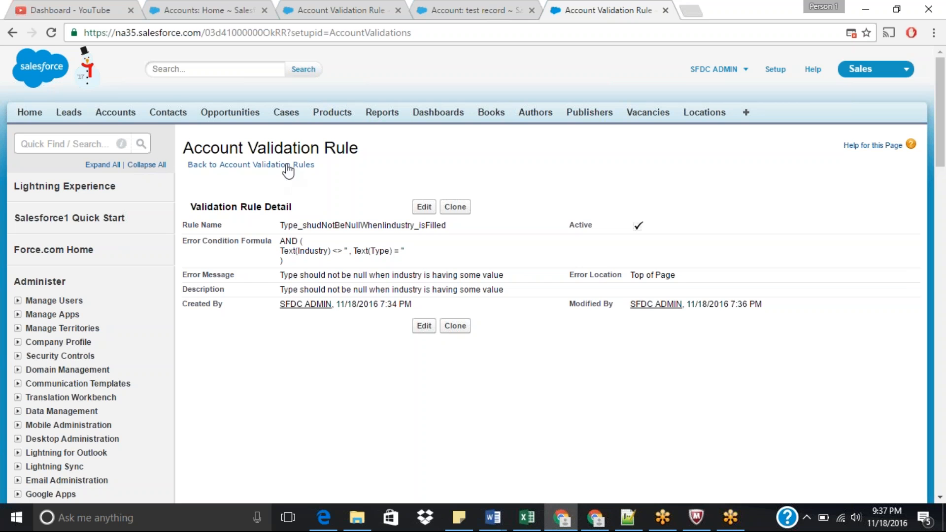
{"action": "left_click", "coordinate": [287, 166]}
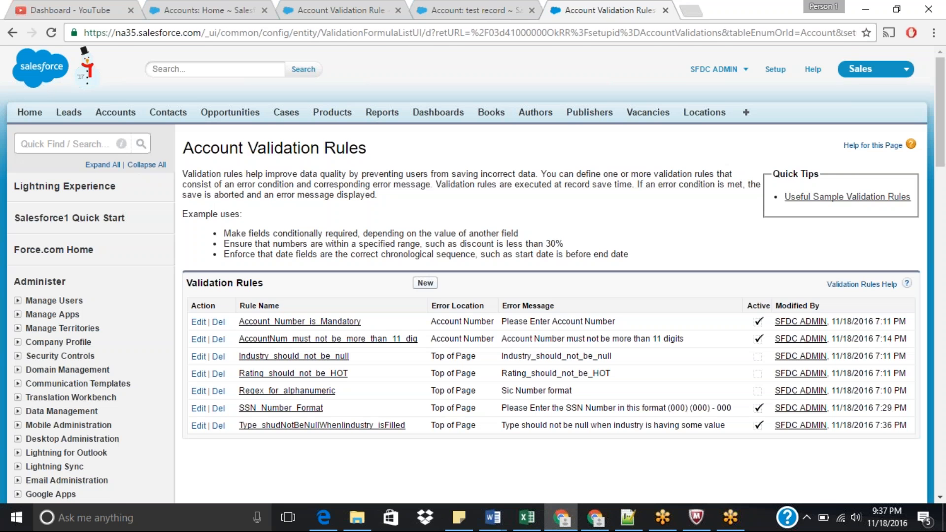
Step: Review the Industry picklist options offered on the test record through inline editing
{"action": "left_click", "coordinate": [425, 284]}
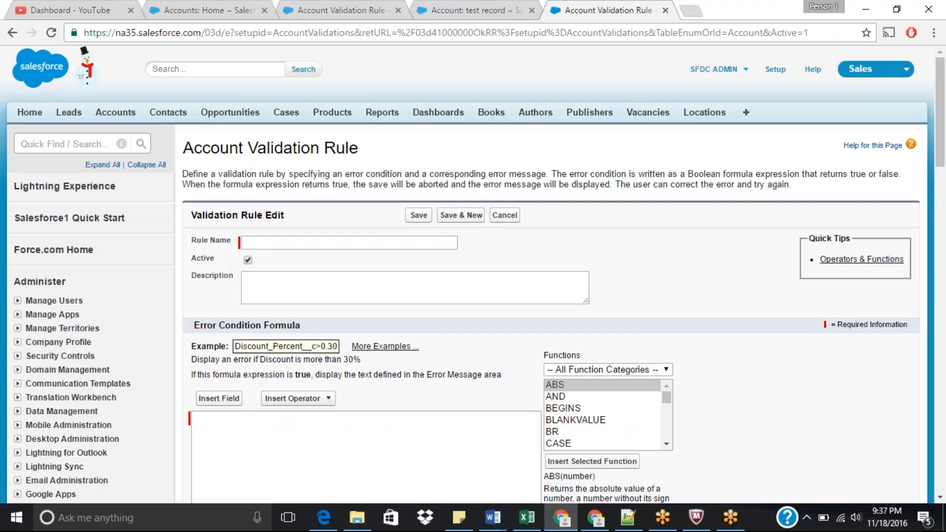
{"action": "left_click", "coordinate": [440, 10]}
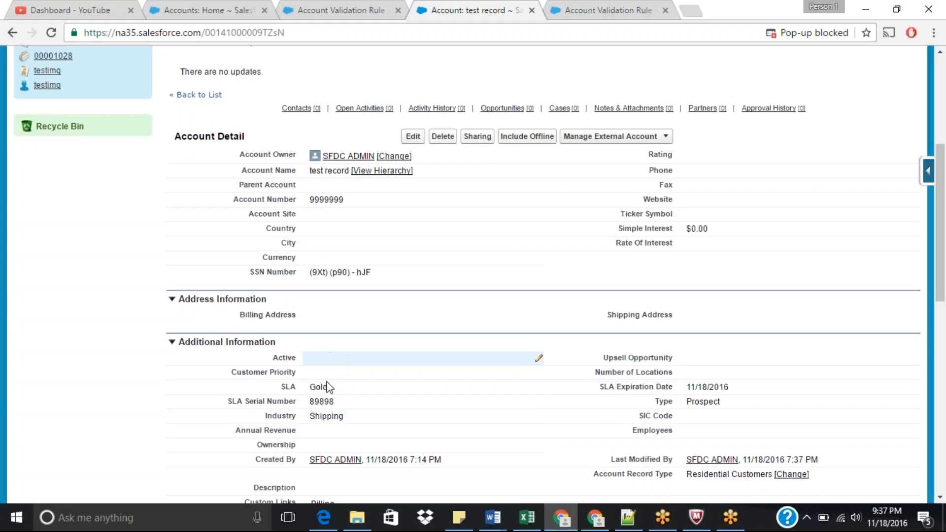
{"action": "double_click", "coordinate": [333, 422]}
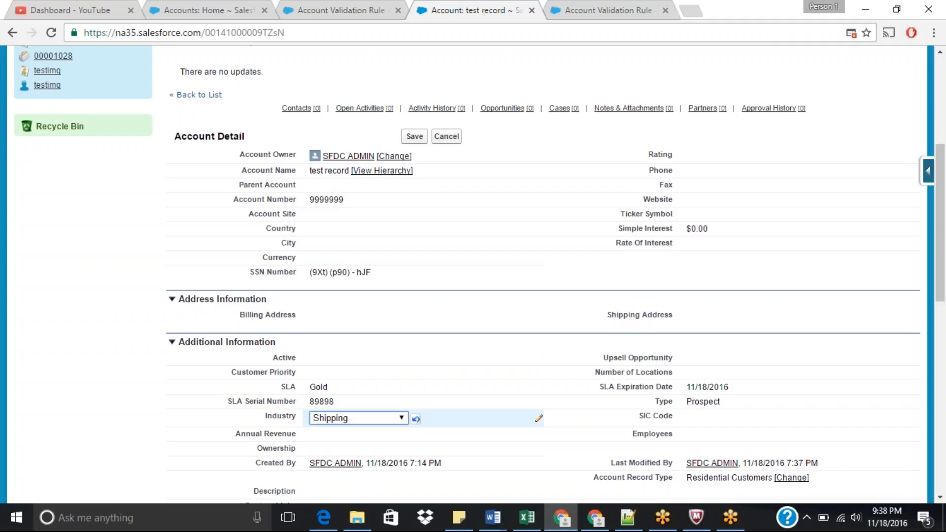
{"action": "left_click", "coordinate": [355, 418]}
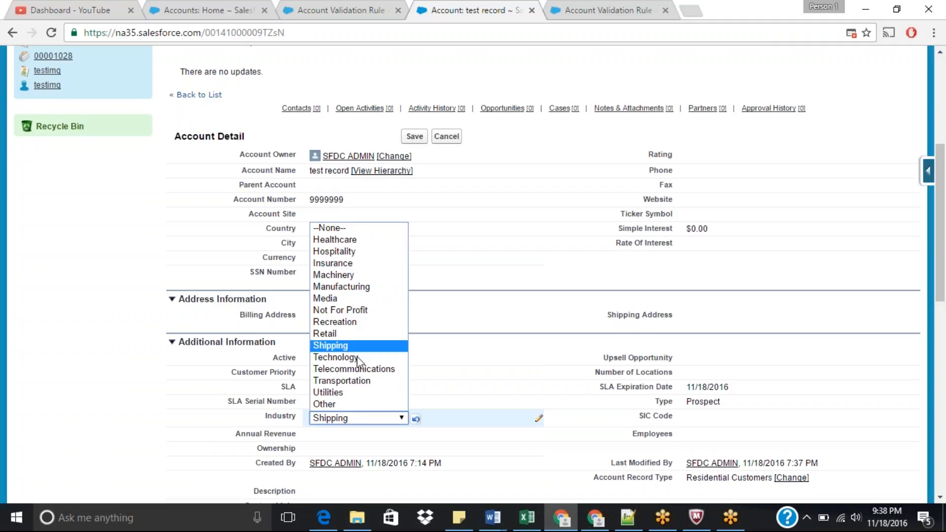
{"action": "left_click", "coordinate": [931, 226]}
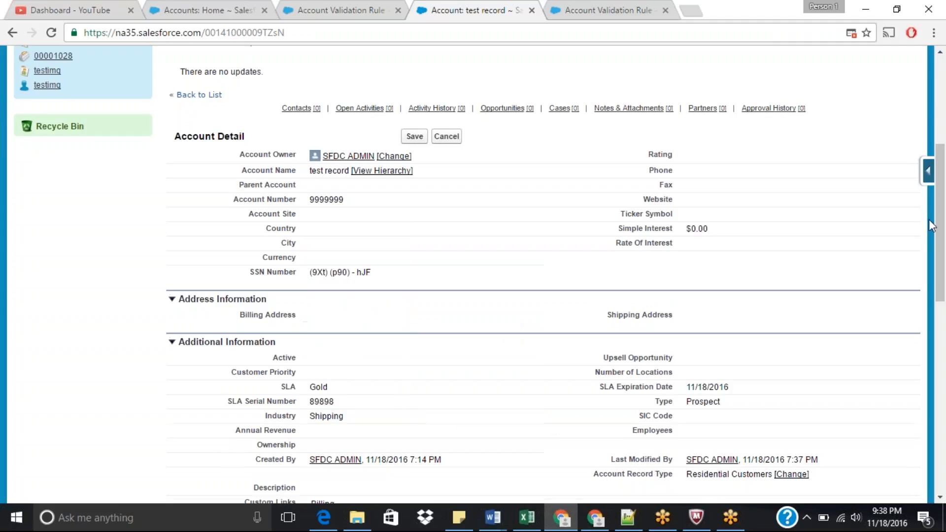
{"action": "mouse_move", "coordinate": [941, 220]}
{"action": "left_mouse_down"}
{"action": "mouse_move", "coordinate": [941, 97]}
{"action": "mouse_move", "coordinate": [944, 163]}
{"action": "left_mouse_up"}
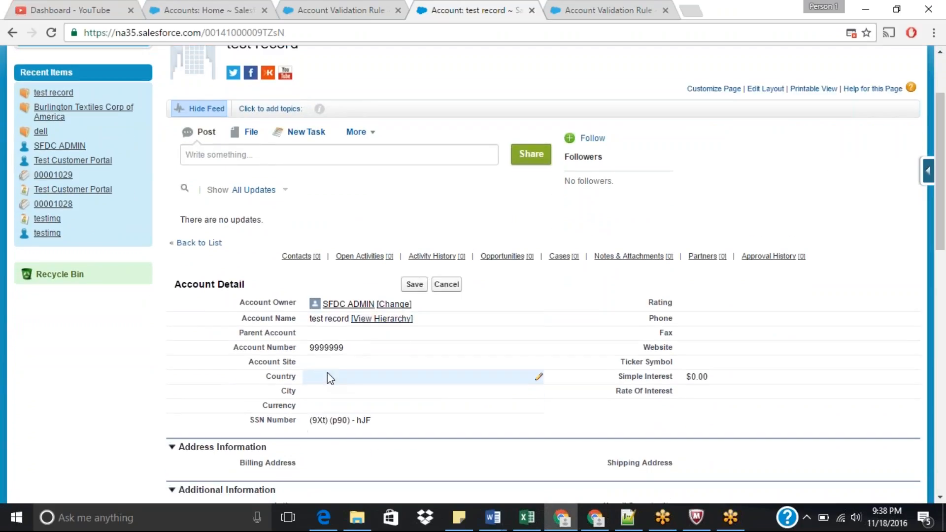
{"action": "left_click_drag", "start_coordinate": [940, 202], "coordinate": [940, 232]}
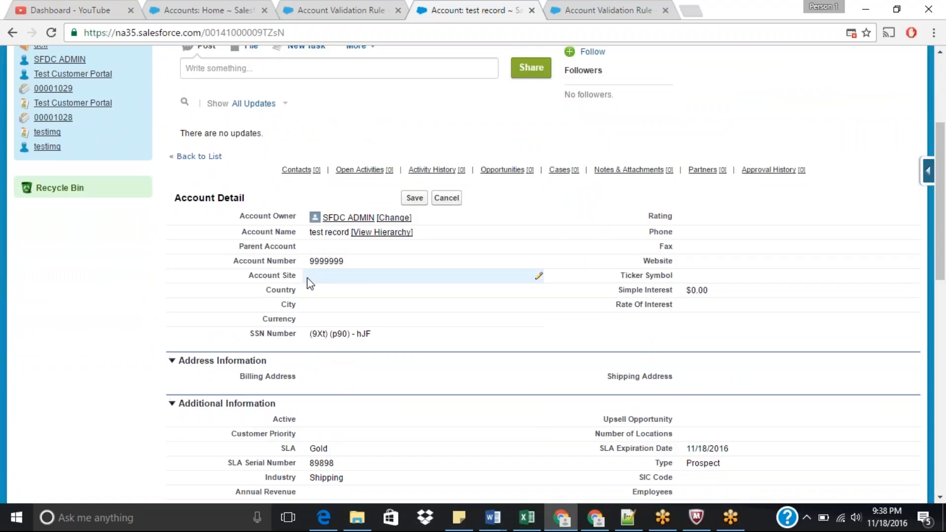
{"action": "scroll", "coordinate": [339, 373], "scroll_direction": "down", "scroll_amount": 2}
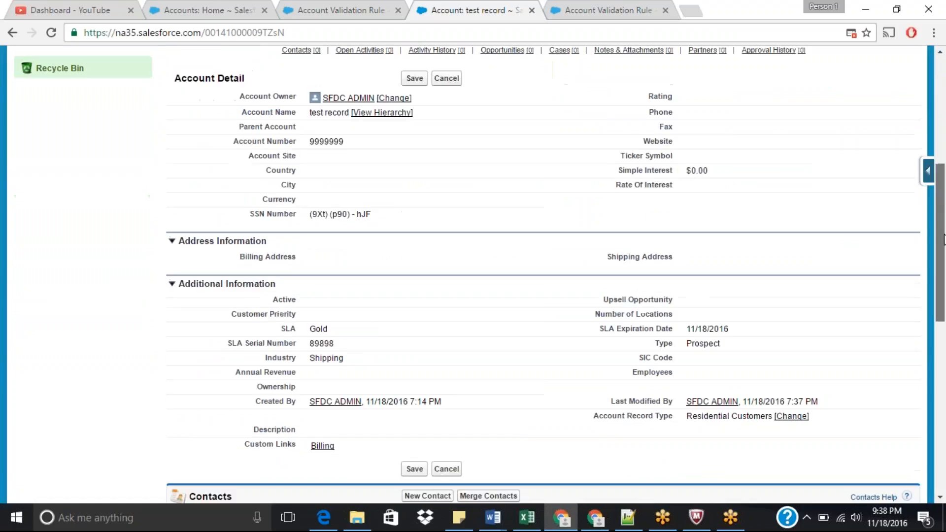
{"action": "double_click", "coordinate": [332, 359]}
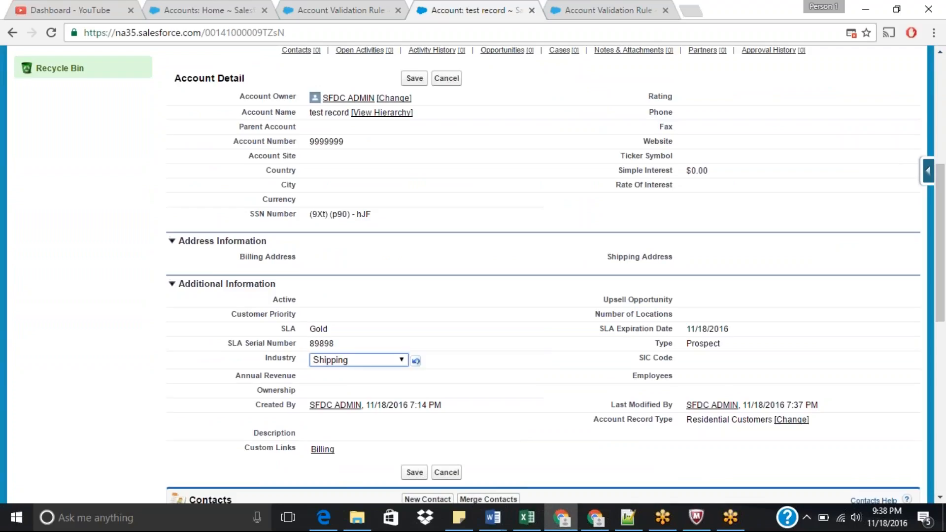
{"action": "left_click", "coordinate": [362, 363]}
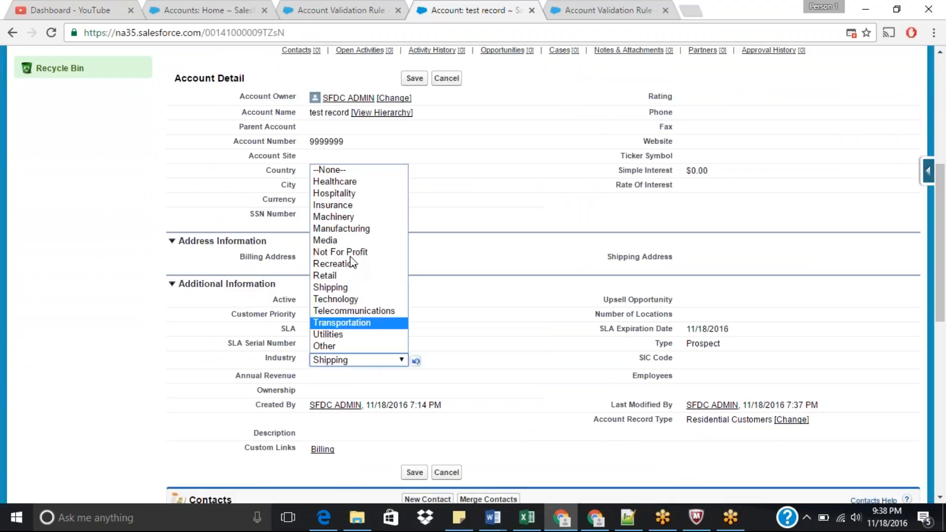
{"action": "left_click_drag", "start_coordinate": [943, 253], "coordinate": [945, 273]}
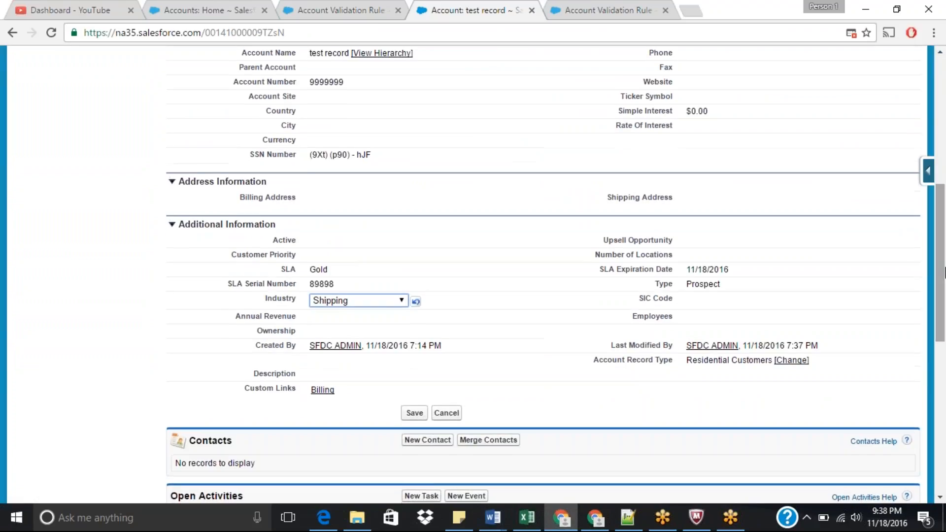
{"action": "left_click", "coordinate": [928, 175]}
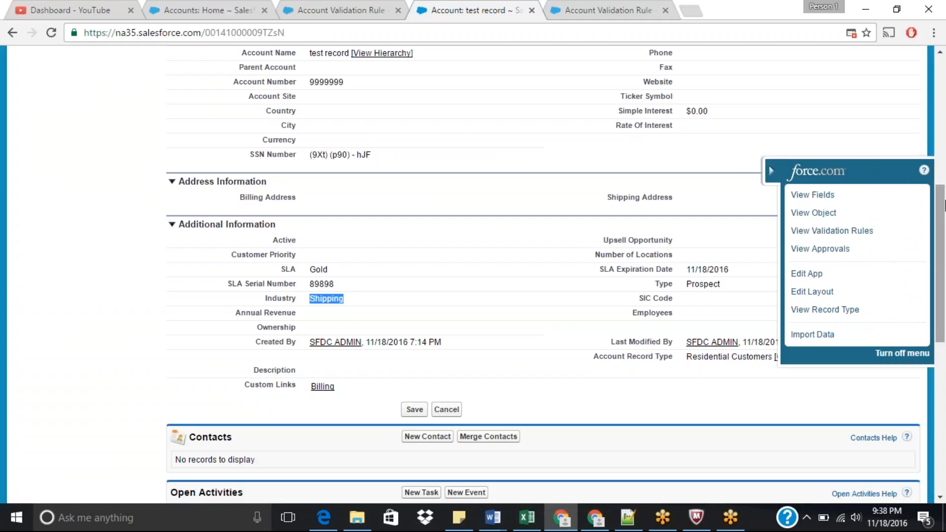
Step: Open the Account record types from Setup and open Industrial Customers and Residential Customers in separate tabs
{"action": "left_click_drag", "start_coordinate": [943, 205], "coordinate": [939, 70]}
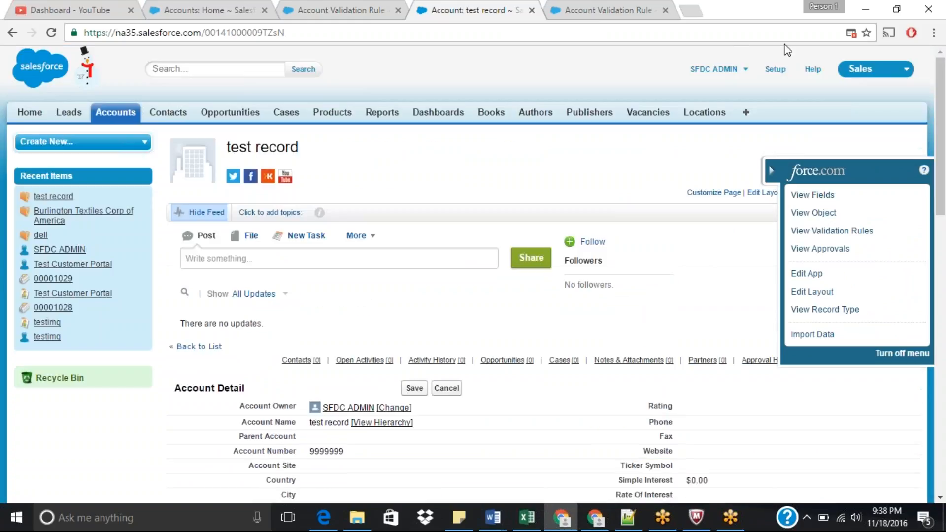
{"action": "left_click", "coordinate": [775, 69]}
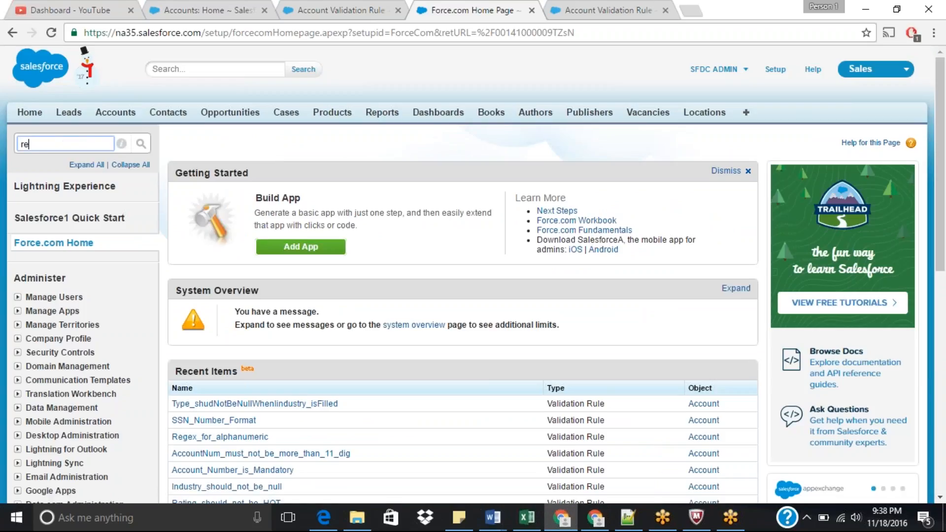
{"action": "type", "text": "record"}
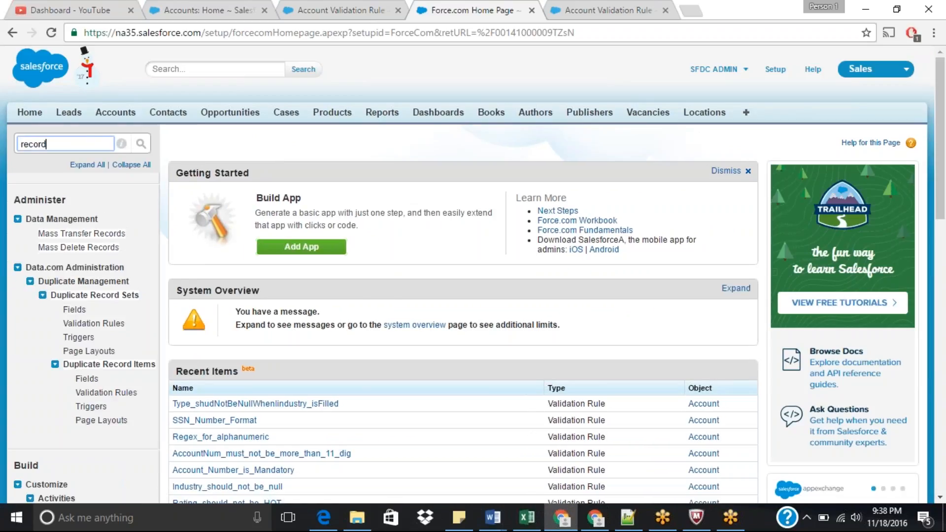
{"action": "type", "text": " ty"}
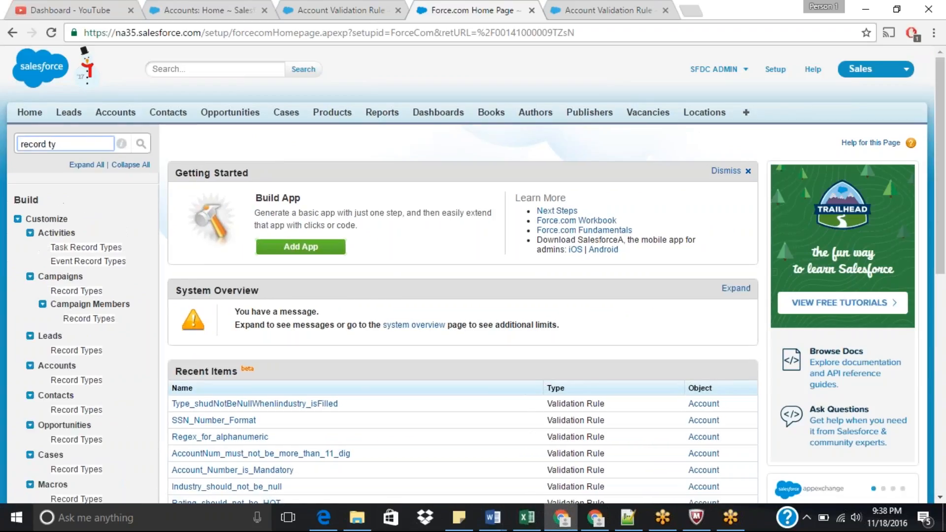
{"action": "left_click", "coordinate": [77, 380]}
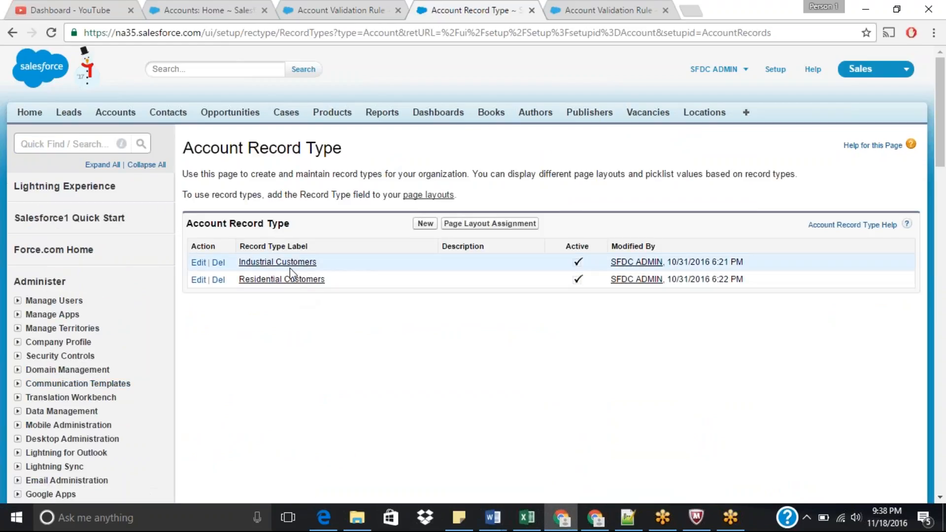
{"action": "middle_click", "coordinate": [291, 265]}
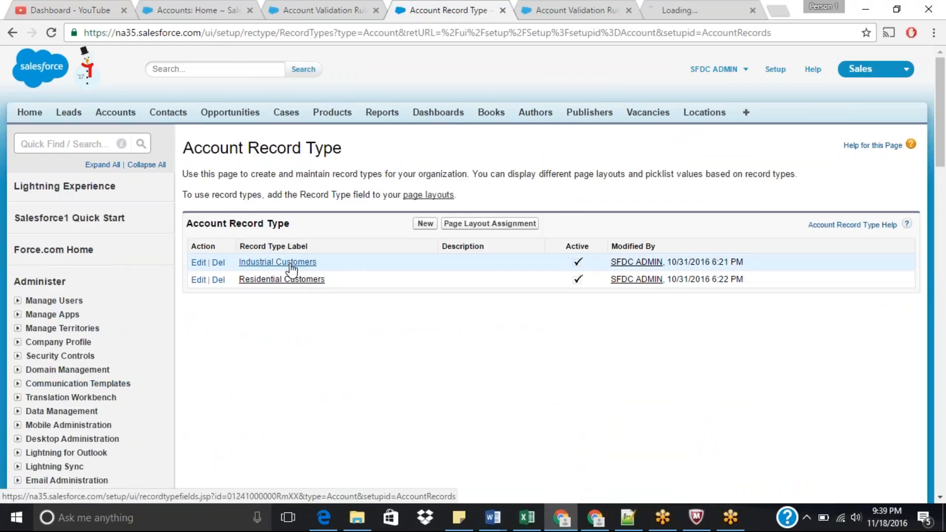
{"action": "middle_click", "coordinate": [284, 279]}
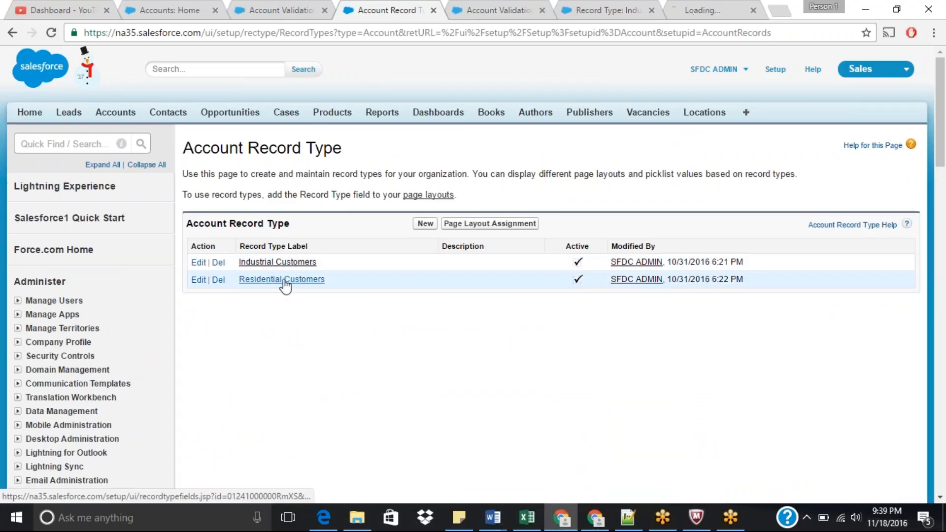
{"action": "left_click", "coordinate": [605, 5]}
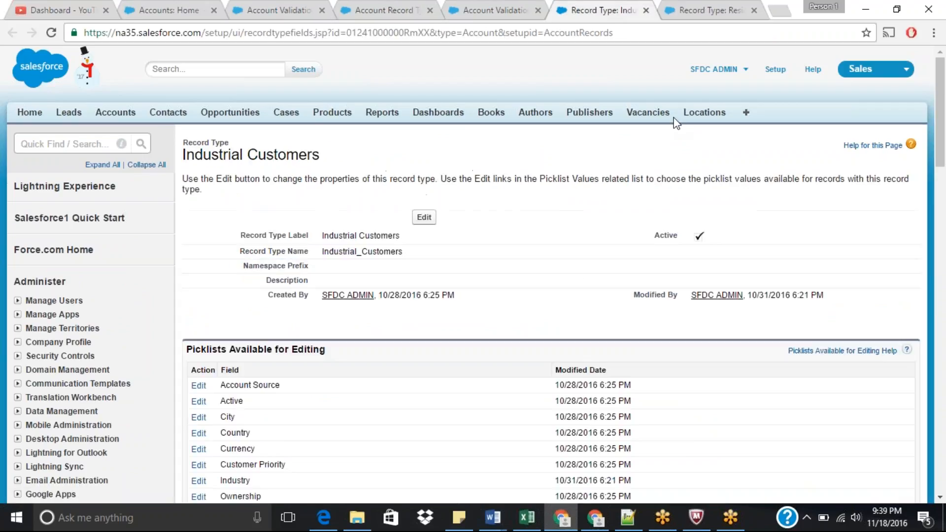
Step: Add all available Industry picklist values to the Industrial Customers record type and save
{"action": "left_click_drag", "start_coordinate": [941, 146], "coordinate": [944, 182]}
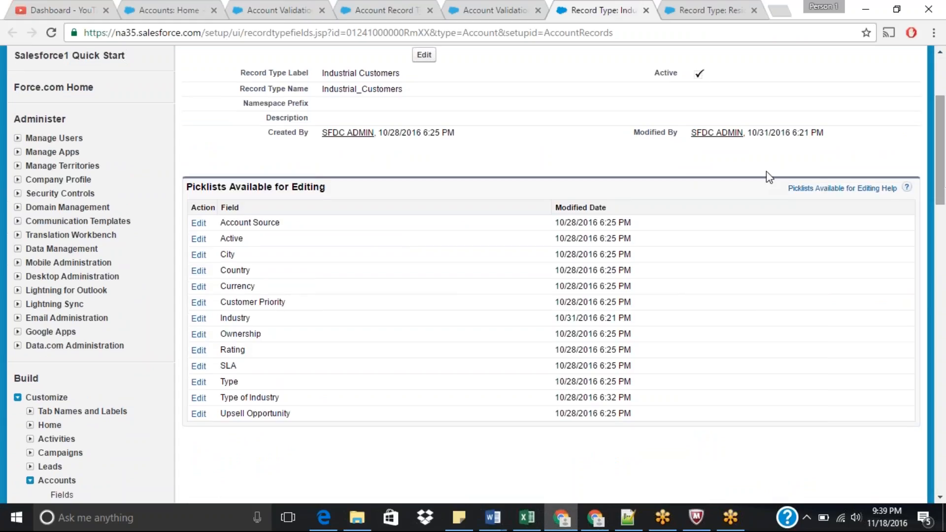
{"action": "left_click", "coordinate": [198, 323]}
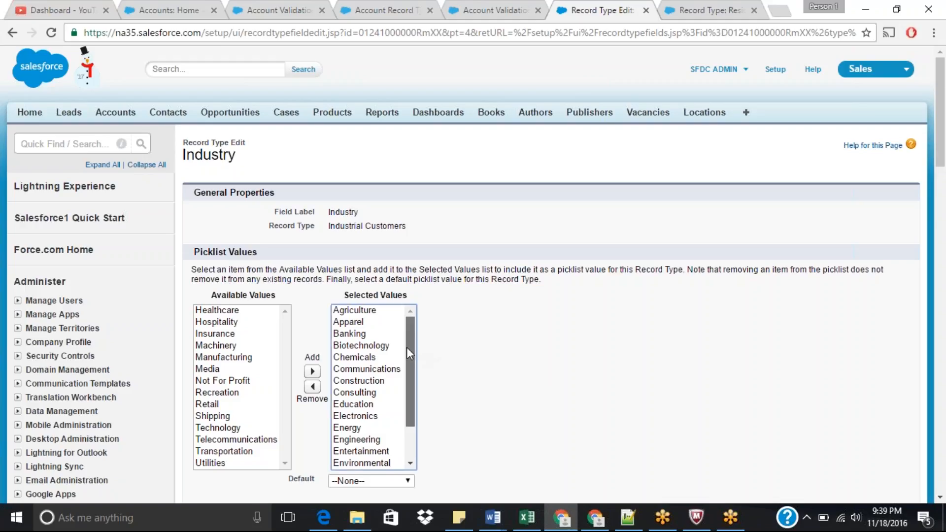
{"action": "left_click_drag", "start_coordinate": [406, 347], "coordinate": [410, 405]}
{"action": "left_click", "coordinate": [211, 405]}
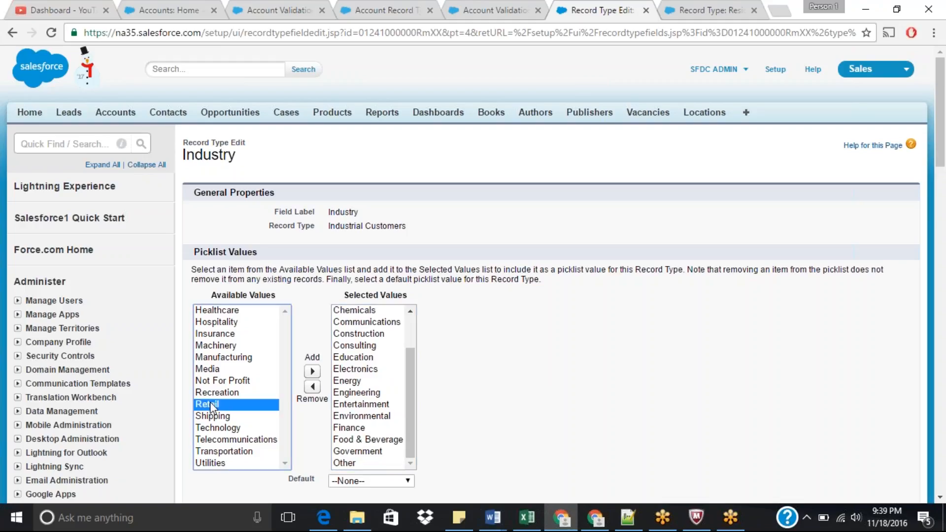
{"action": "key", "text": "ctrl+a"}
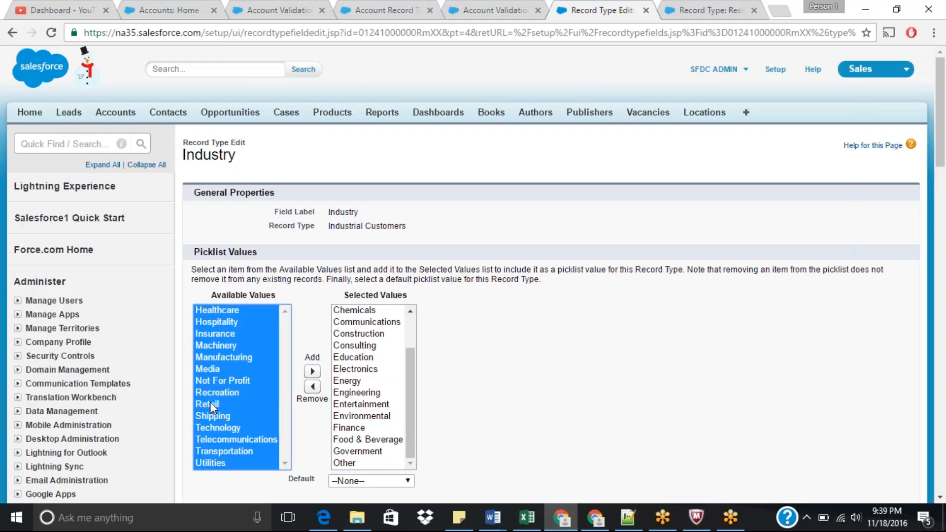
{"action": "left_click", "coordinate": [312, 372]}
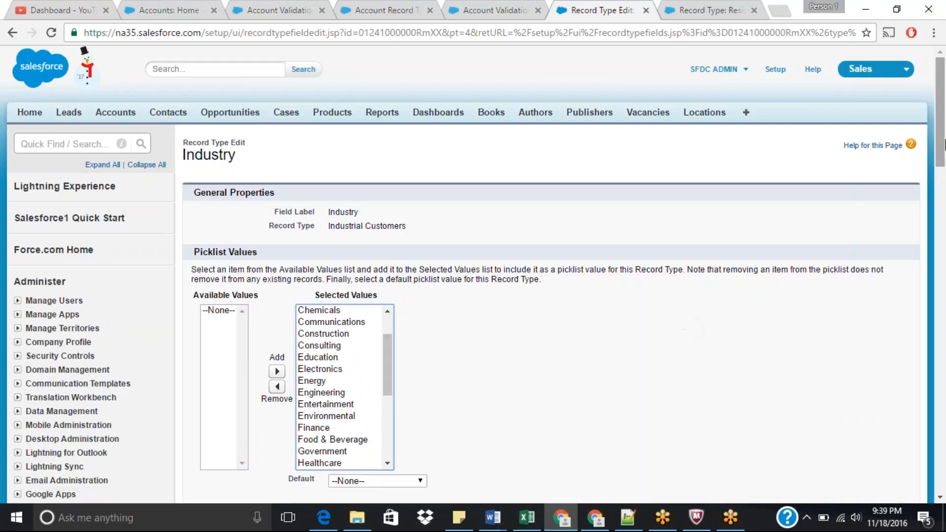
{"action": "scroll", "coordinate": [944, 200], "scroll_direction": "down", "scroll_amount": 5}
{"action": "left_click", "coordinate": [418, 292]}
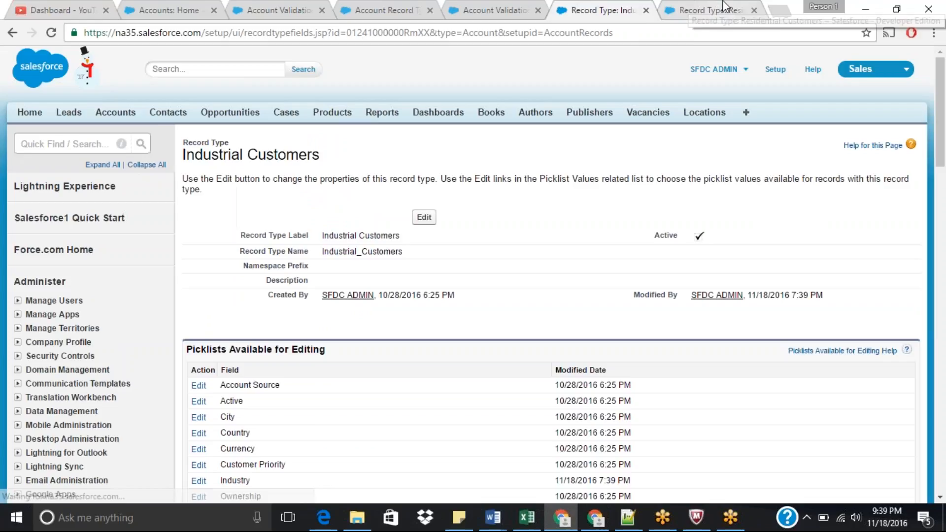
Step: Open the Residential Customers record type's Industry picklist values and select Healthcare through Insurance
{"action": "left_click", "coordinate": [723, 5]}
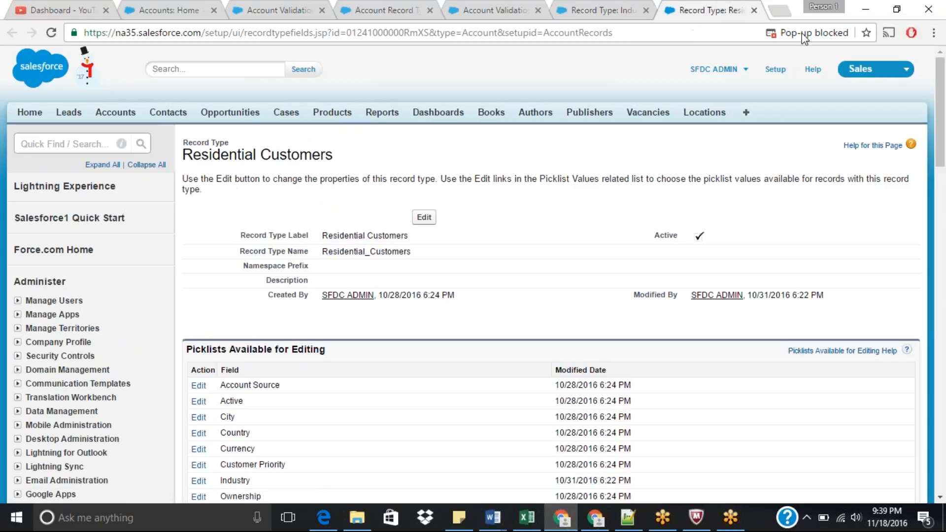
{"action": "left_click_drag", "start_coordinate": [945, 116], "coordinate": [944, 141]}
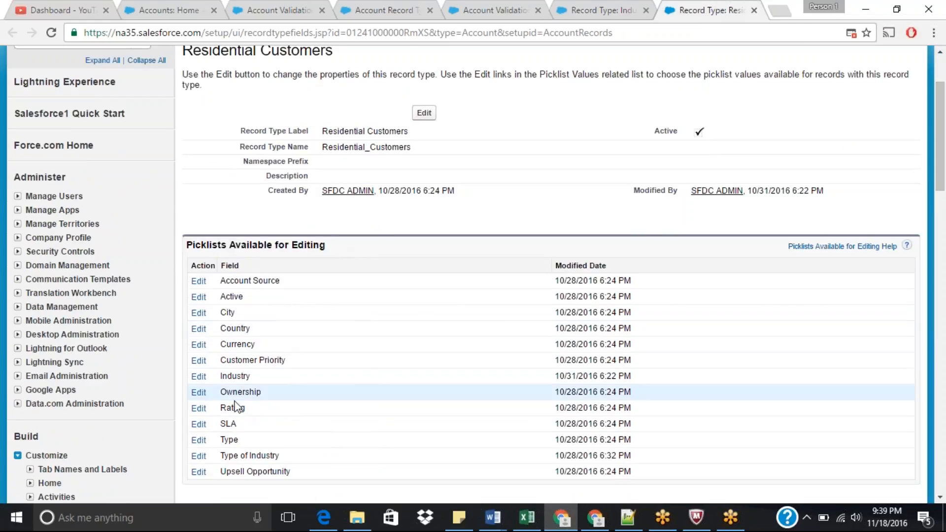
{"action": "left_click", "coordinate": [199, 376]}
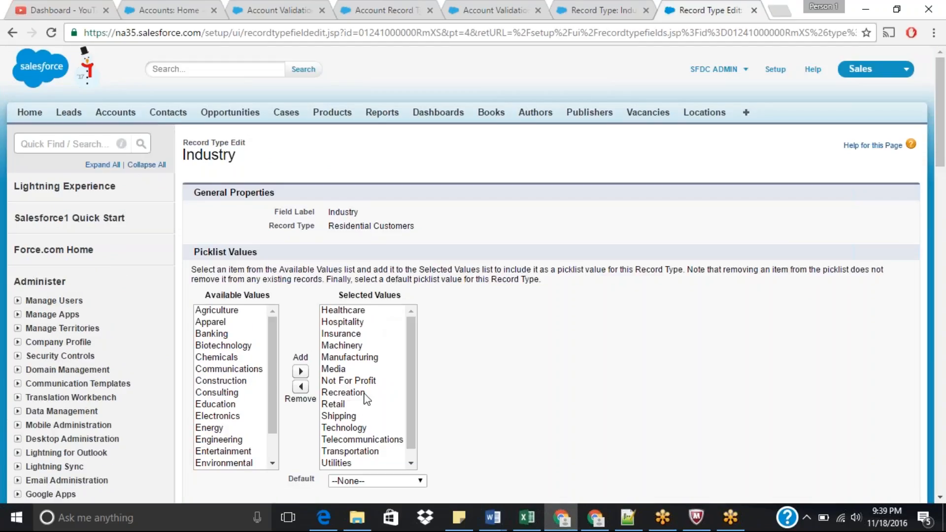
{"action": "left_click_drag", "start_coordinate": [366, 398], "coordinate": [364, 416]}
{"action": "left_click", "coordinate": [365, 310]}
{"action": "left_click_drag", "start_coordinate": [364, 310], "coordinate": [364, 380]}
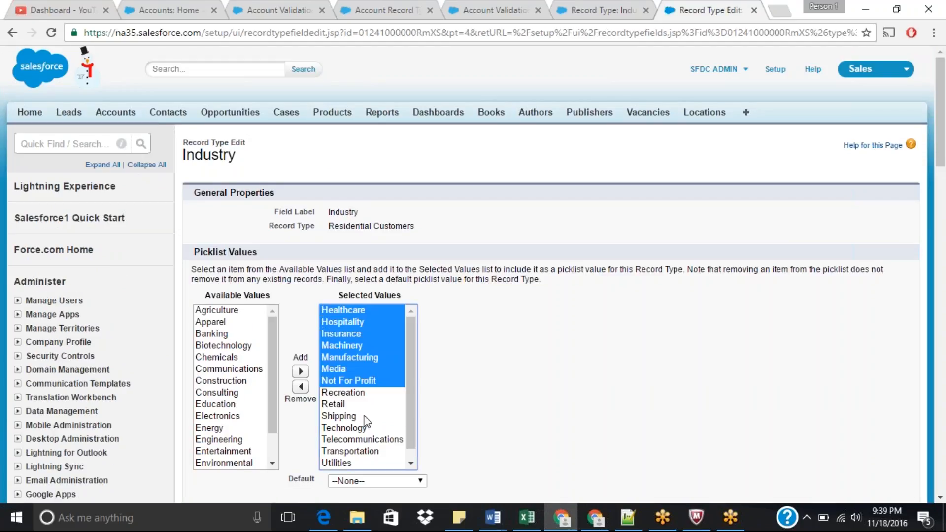
{"action": "mouse_move", "coordinate": [367, 421]}
{"action": "left_mouse_down"}
{"action": "mouse_move", "coordinate": [368, 478]}
{"action": "mouse_move", "coordinate": [395, 371]}
{"action": "mouse_move", "coordinate": [420, 342]}
{"action": "mouse_move", "coordinate": [413, 323]}
{"action": "mouse_move", "coordinate": [382, 312]}
{"action": "left_mouse_up"}
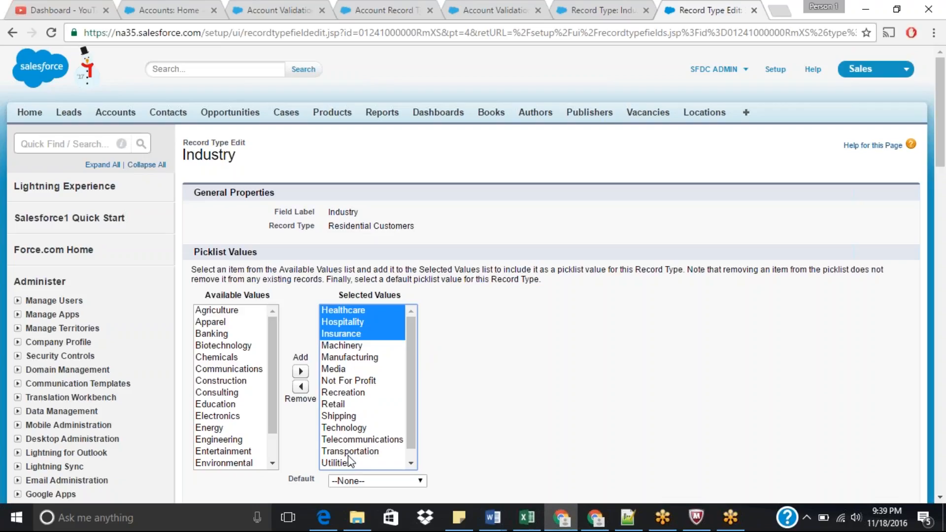
{"action": "left_click", "coordinate": [588, 8]}
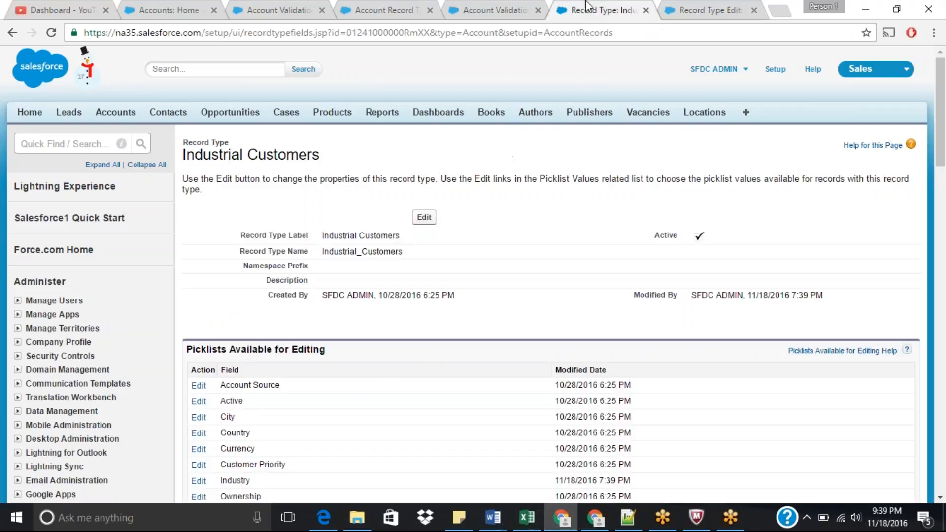
{"action": "left_click", "coordinate": [500, 7]}
{"action": "left_click", "coordinate": [384, 7]}
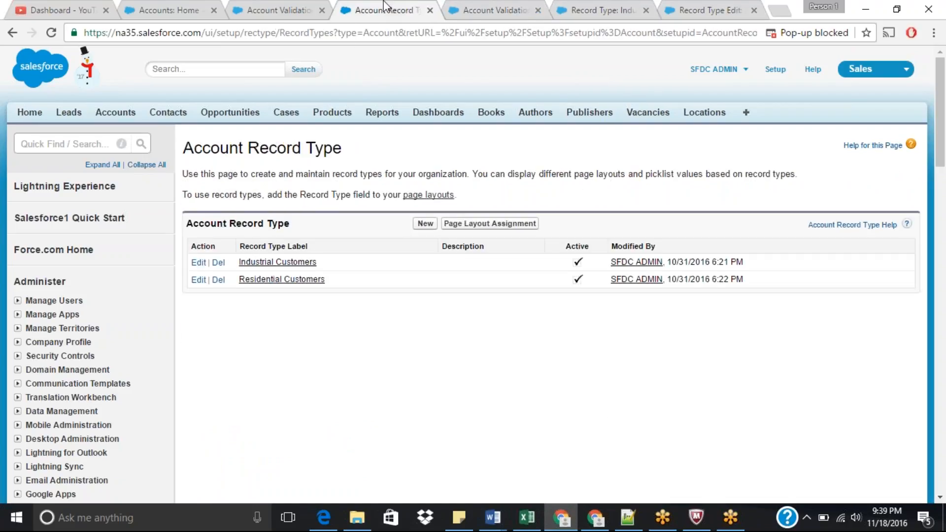
{"action": "left_click", "coordinate": [276, 10]}
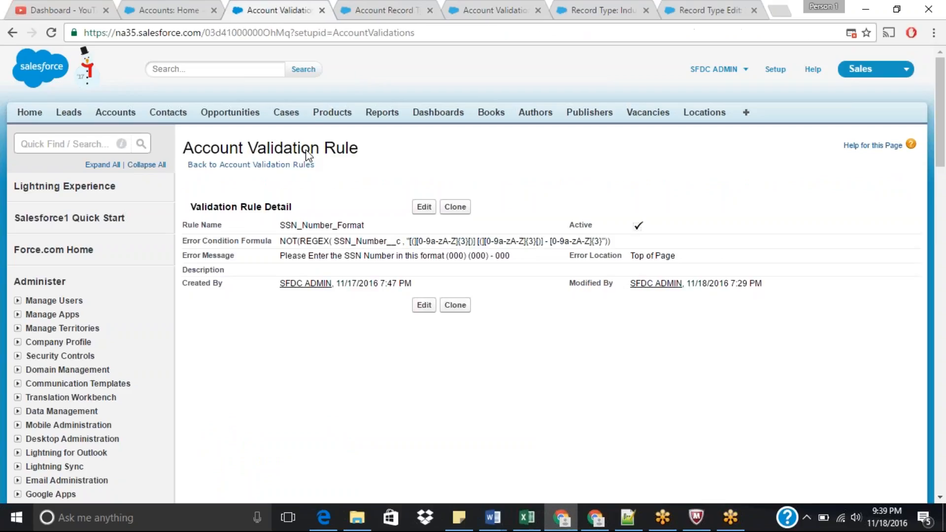
{"action": "left_click", "coordinate": [176, 2]}
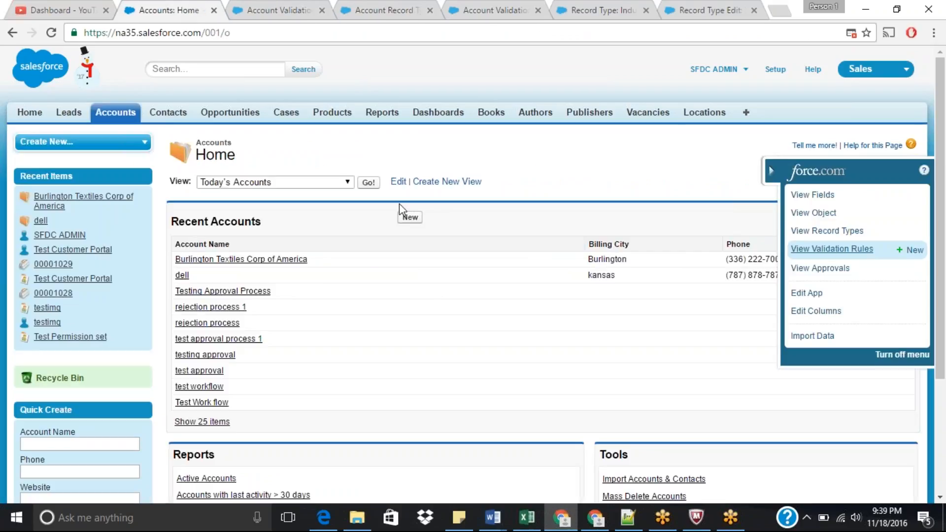
Step: Start a new account with the Residential Customers record type and review the Industry picklist options offered
{"action": "left_click", "coordinate": [410, 217]}
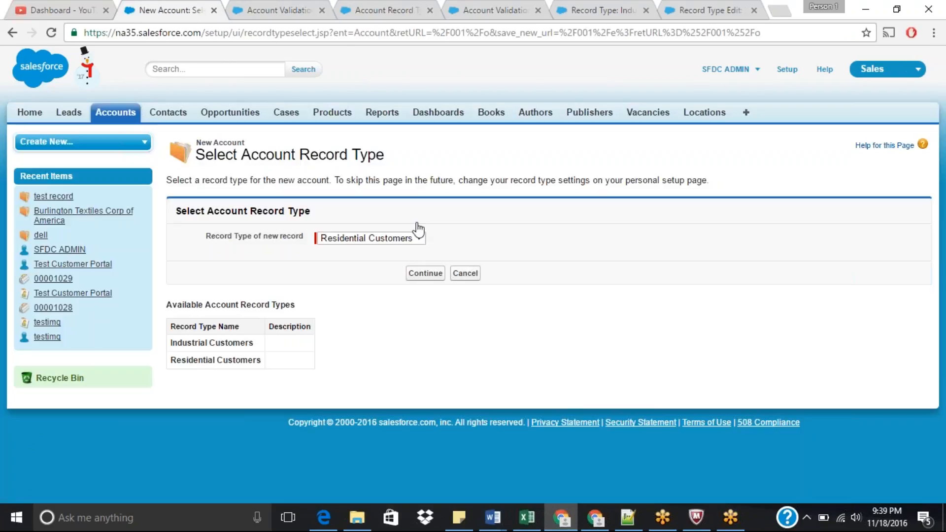
{"action": "left_click", "coordinate": [424, 274]}
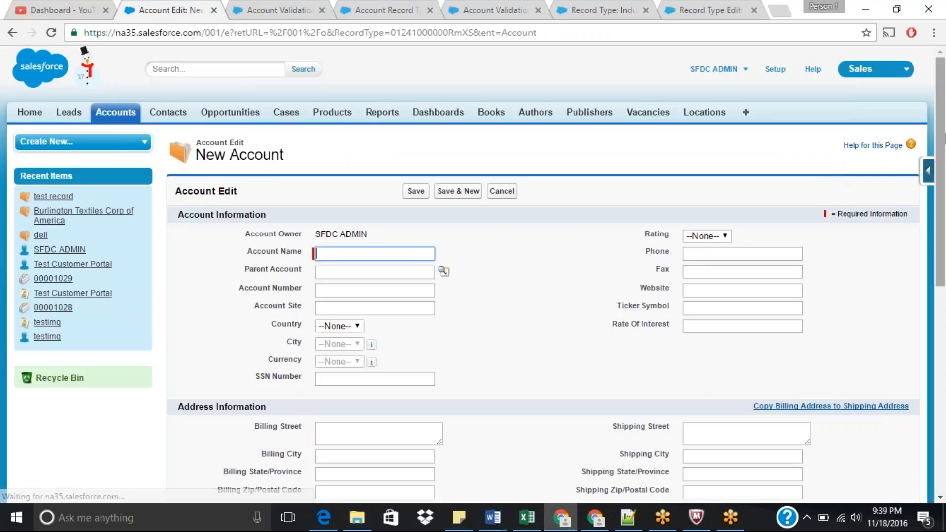
{"action": "scroll", "coordinate": [788, 197], "scroll_direction": "down", "scroll_amount": 2}
{"action": "mouse_move", "coordinate": [375, 270]}
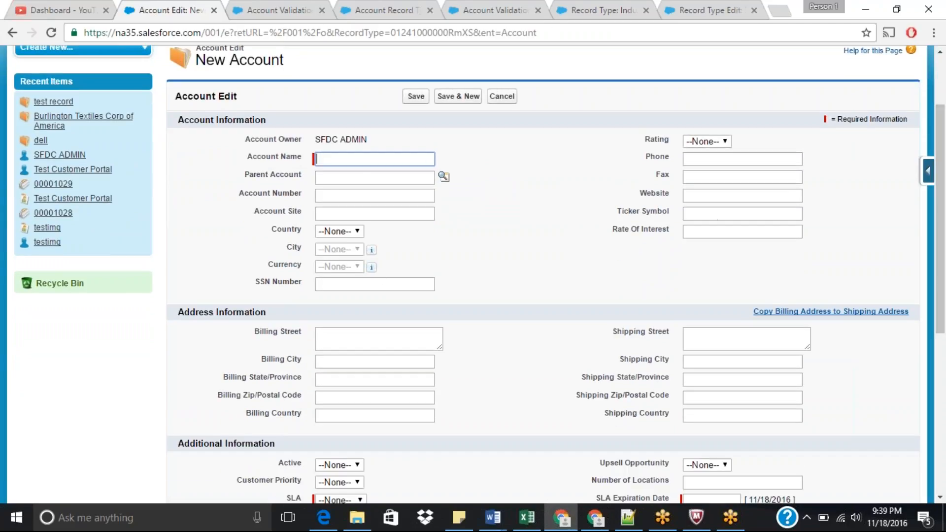
{"action": "left_click_drag", "start_coordinate": [944, 253], "coordinate": [944, 313]}
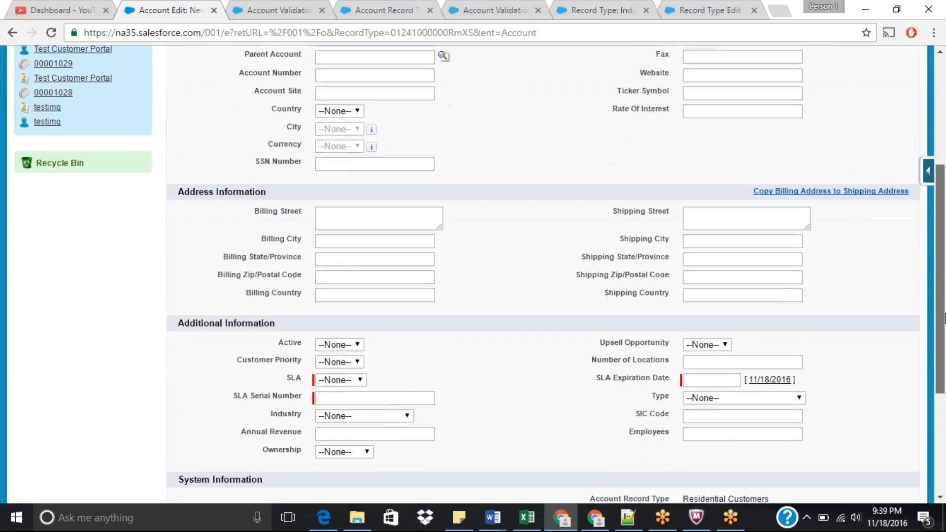
{"action": "left_click", "coordinate": [392, 417]}
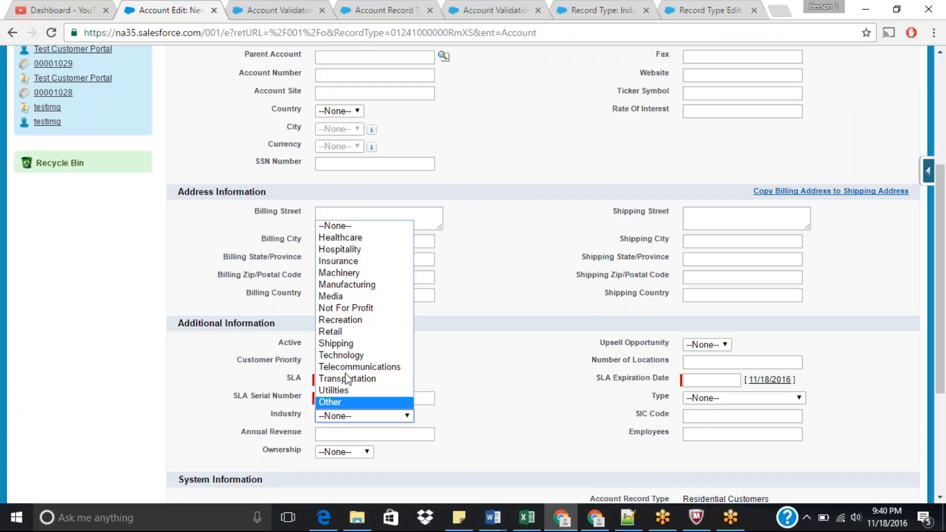
Step: Add all remaining Industry picklist values to the Residential Customers record type and save
{"action": "left_click", "coordinate": [509, 97]}
{"action": "left_click", "coordinate": [603, 9]}
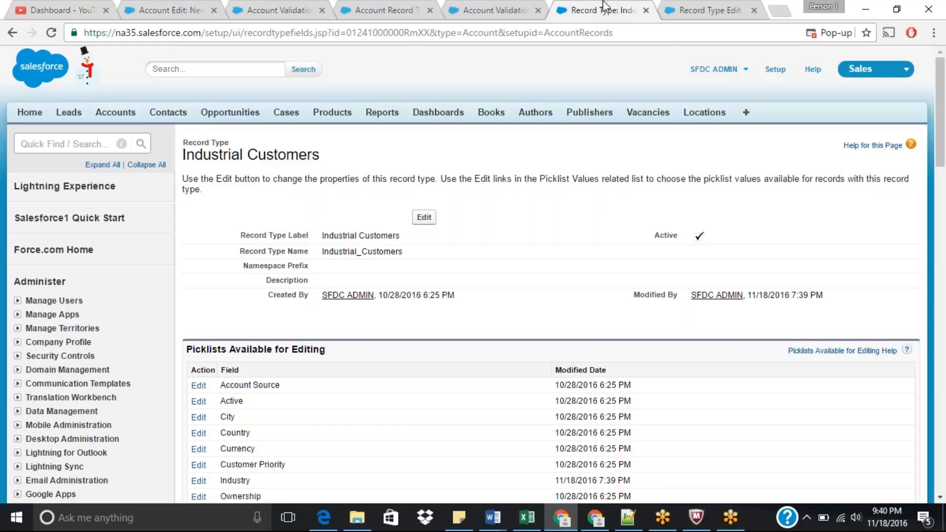
{"action": "left_click", "coordinate": [694, 7]}
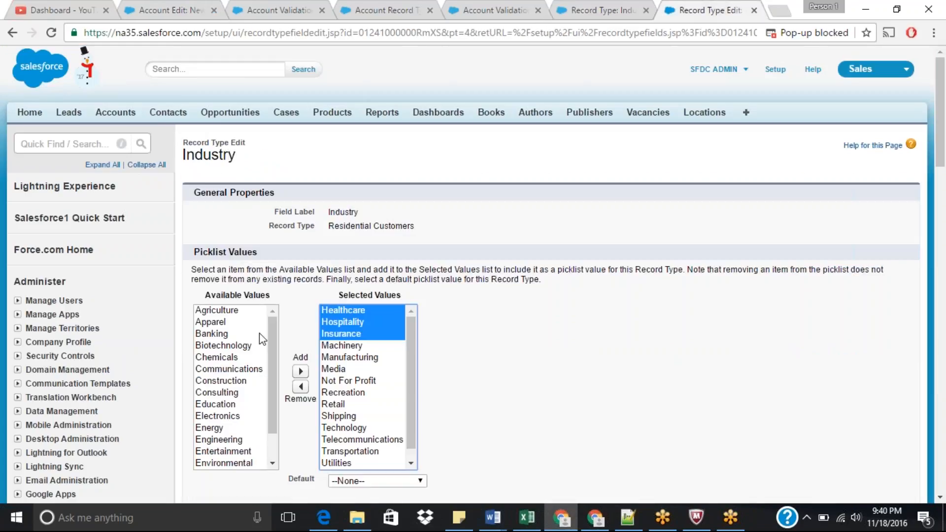
{"action": "left_click", "coordinate": [219, 347]}
{"action": "key", "text": "ctrl+a"}
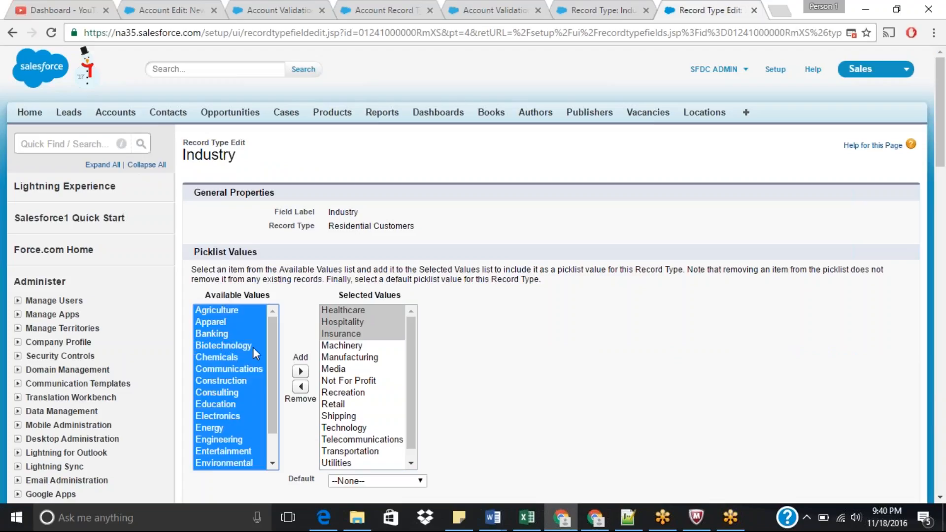
{"action": "left_click", "coordinate": [300, 371]}
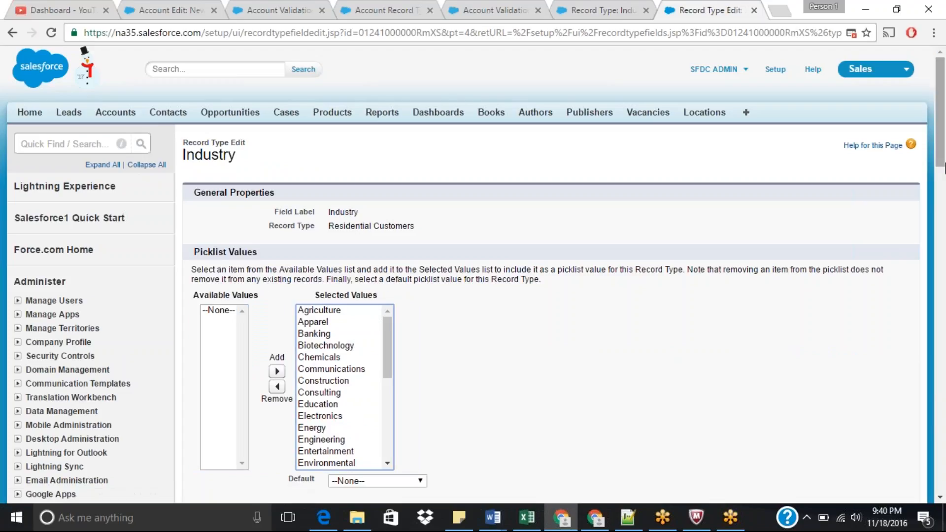
{"action": "left_click_drag", "start_coordinate": [941, 170], "coordinate": [943, 213]}
{"action": "left_click", "coordinate": [418, 330]}
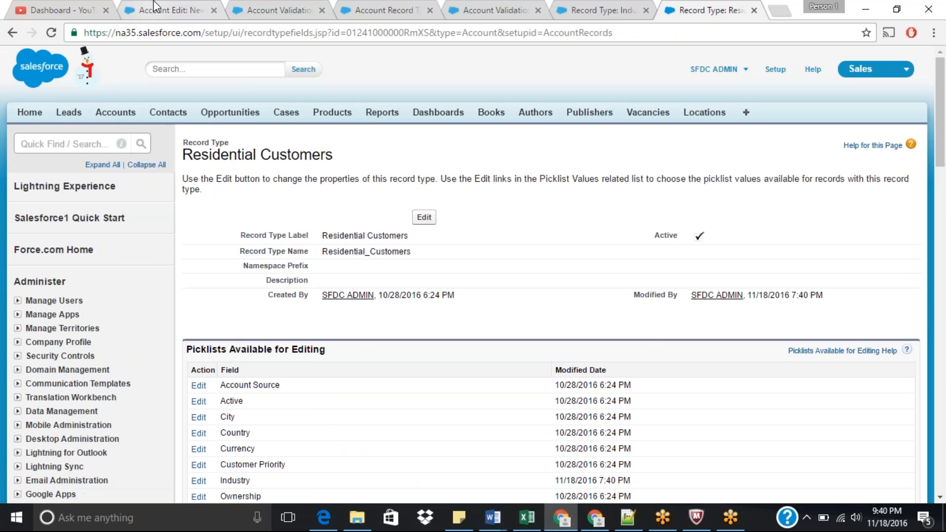
Step: Reload the new account form and set Industry to Agriculture, then change it to Apparel
{"action": "left_click", "coordinate": [158, 2]}
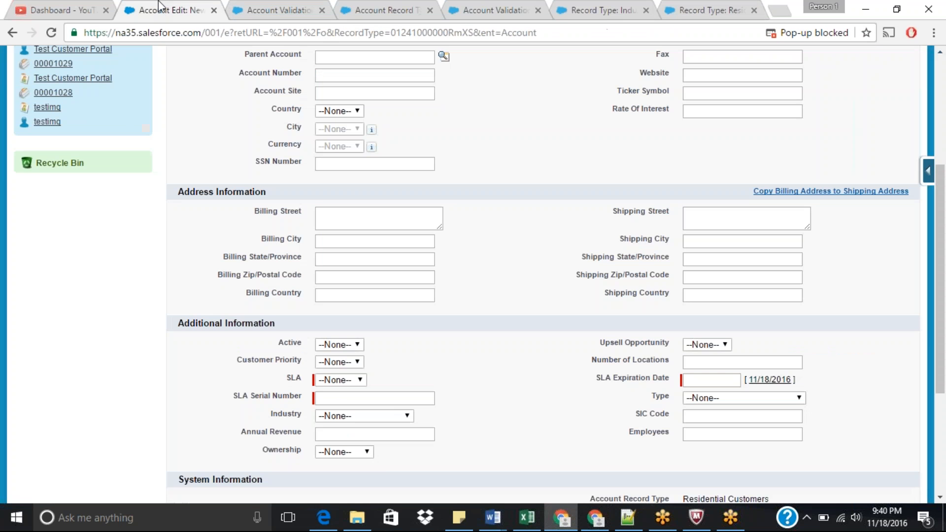
{"action": "left_click", "coordinate": [52, 33]}
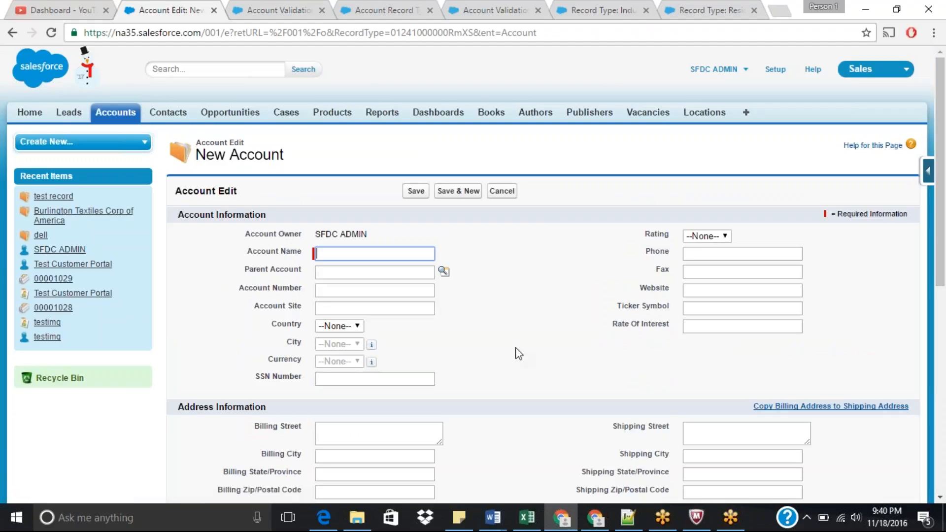
{"action": "left_click_drag", "start_coordinate": [944, 212], "coordinate": [945, 270]}
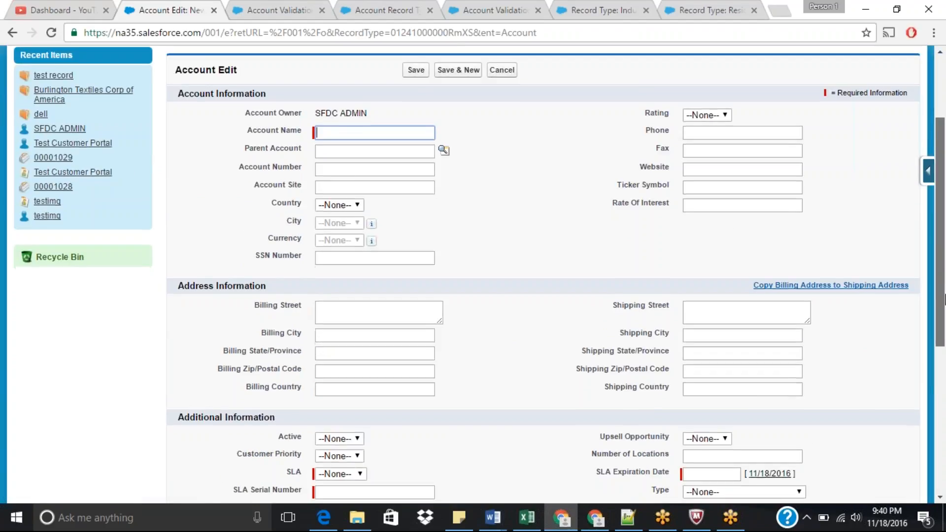
{"action": "scroll", "coordinate": [396, 383], "scroll_direction": "down", "scroll_amount": 2}
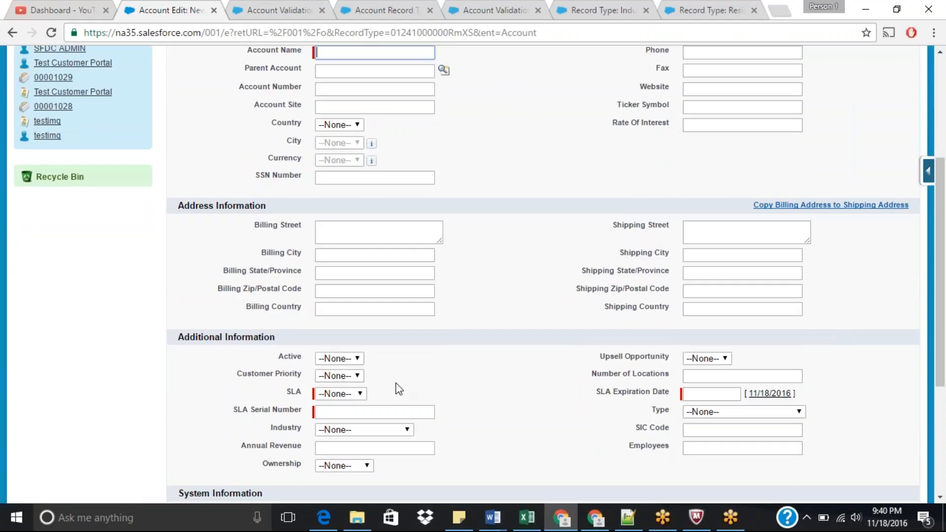
{"action": "left_click", "coordinate": [355, 432]}
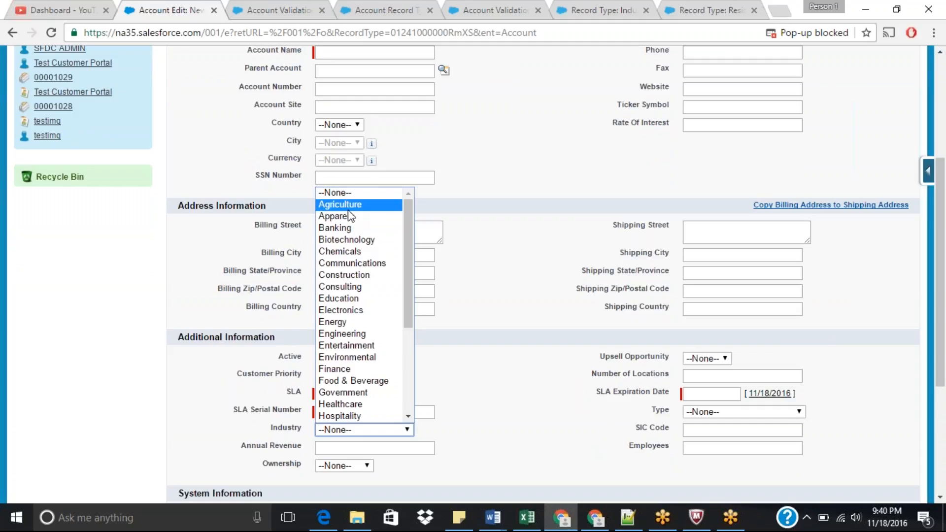
{"action": "left_click", "coordinate": [348, 211]}
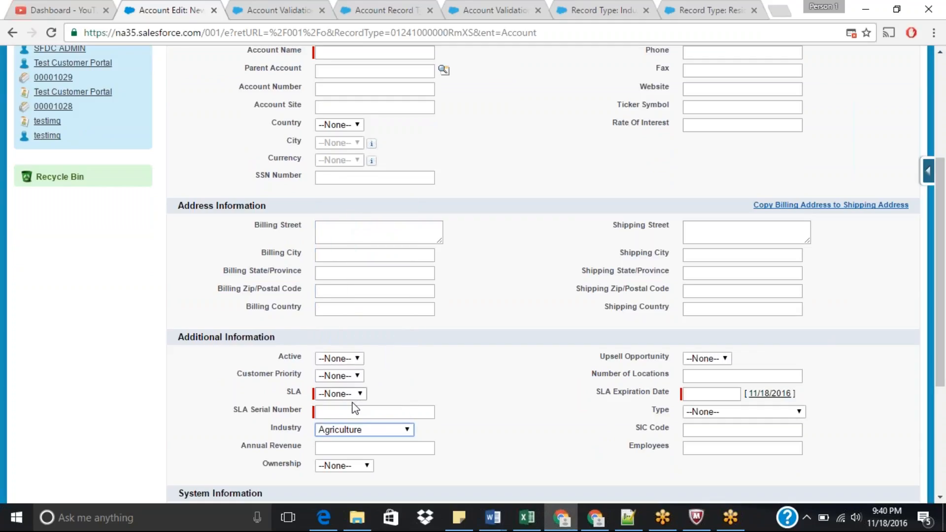
{"action": "left_click", "coordinate": [380, 428]}
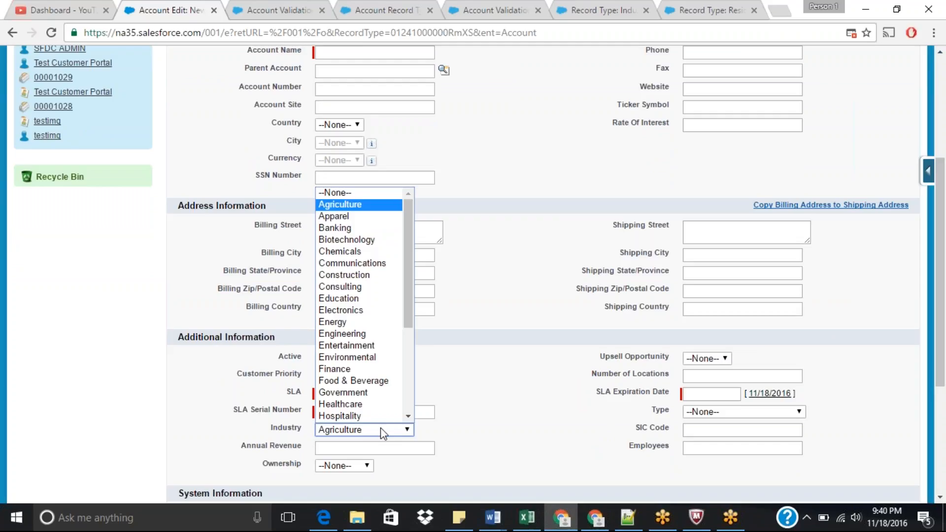
{"action": "left_click", "coordinate": [381, 428]}
{"action": "left_click", "coordinate": [381, 428]}
{"action": "left_click", "coordinate": [333, 217]}
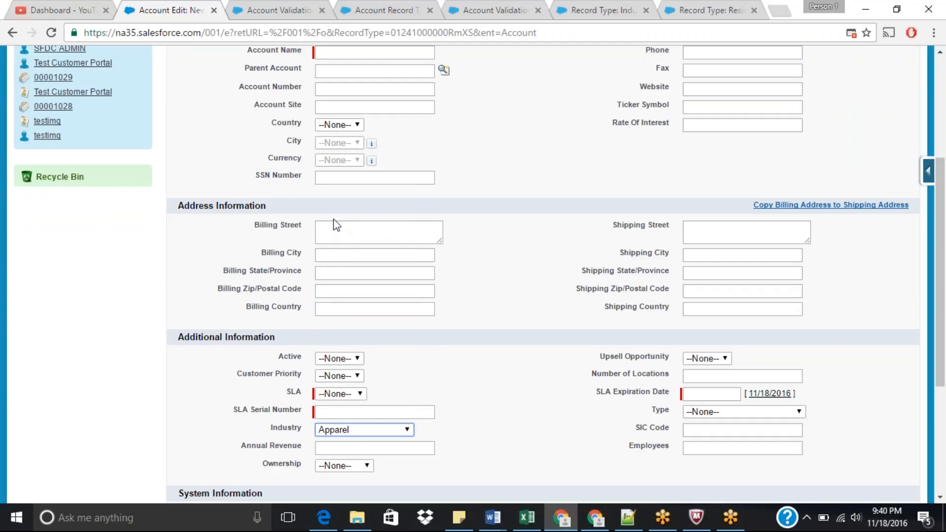
{"action": "scroll", "coordinate": [944, 300], "scroll_direction": "down", "scroll_amount": 1}
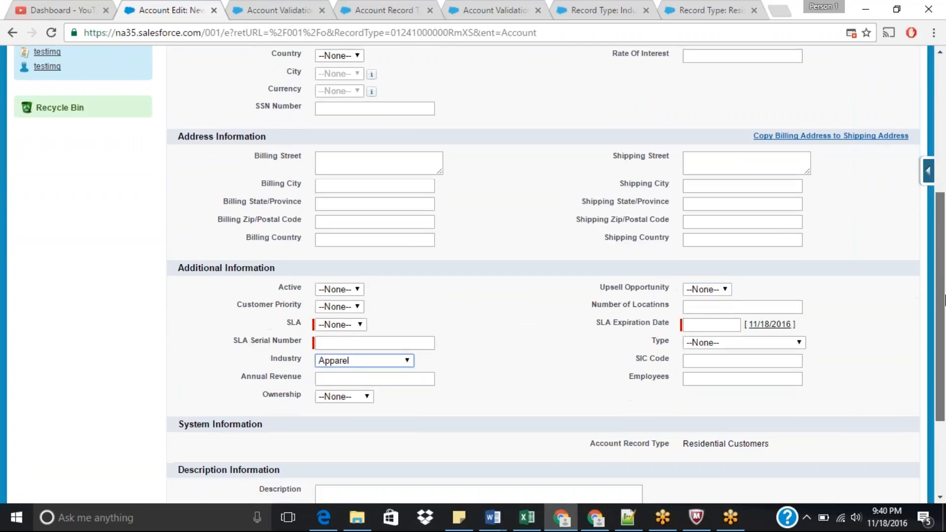
{"action": "left_click_drag", "start_coordinate": [943, 299], "coordinate": [944, 318]}
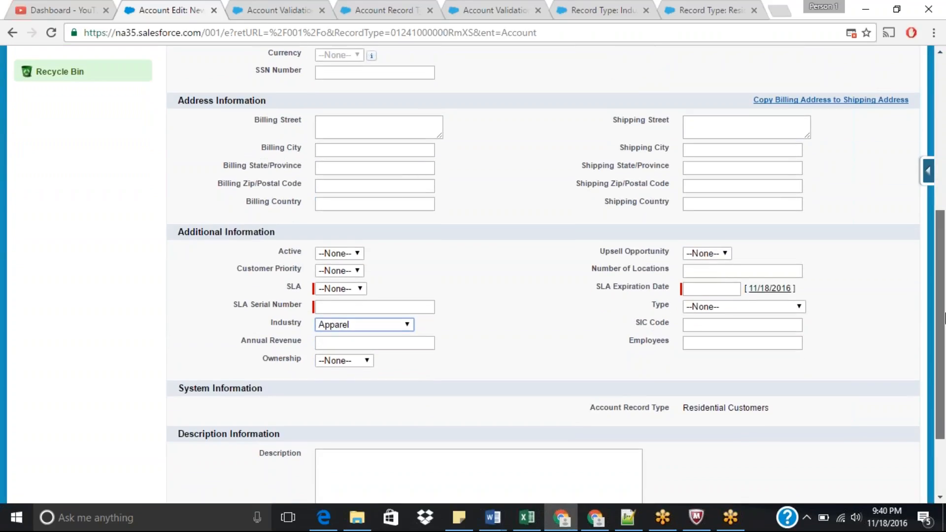
{"action": "left_click_drag", "start_coordinate": [944, 319], "coordinate": [943, 155]}
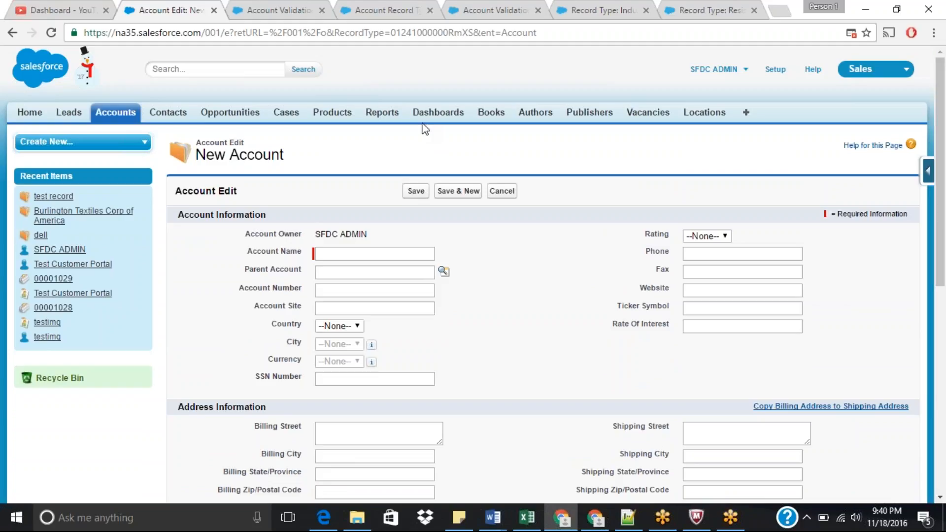
Step: Return to the Account Validation Rules list and close the extra record type and validation rule tabs
{"action": "left_click", "coordinate": [274, 4]}
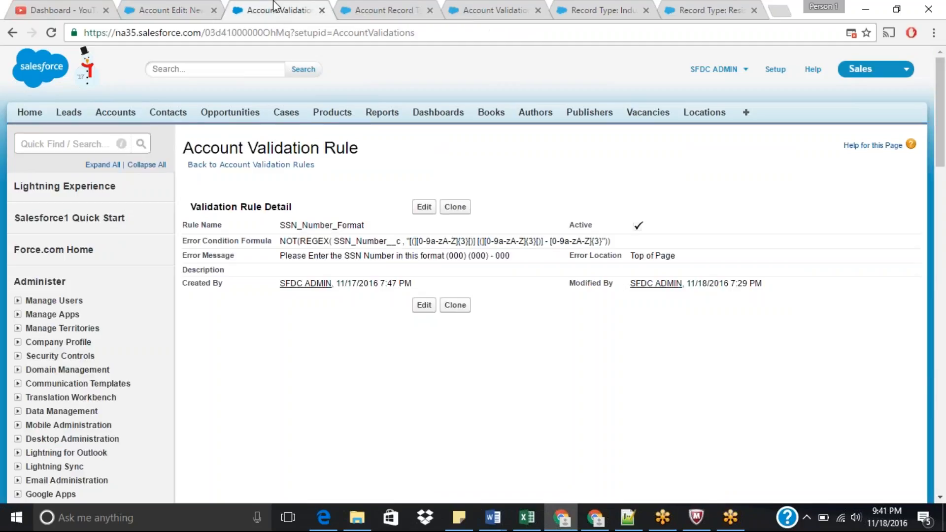
{"action": "left_click", "coordinate": [282, 165]}
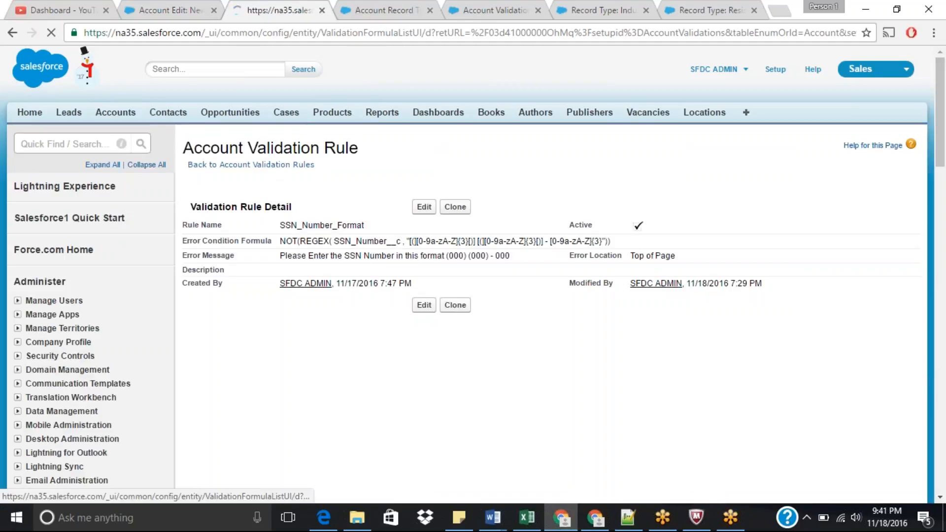
{"action": "left_click", "coordinate": [413, 10]}
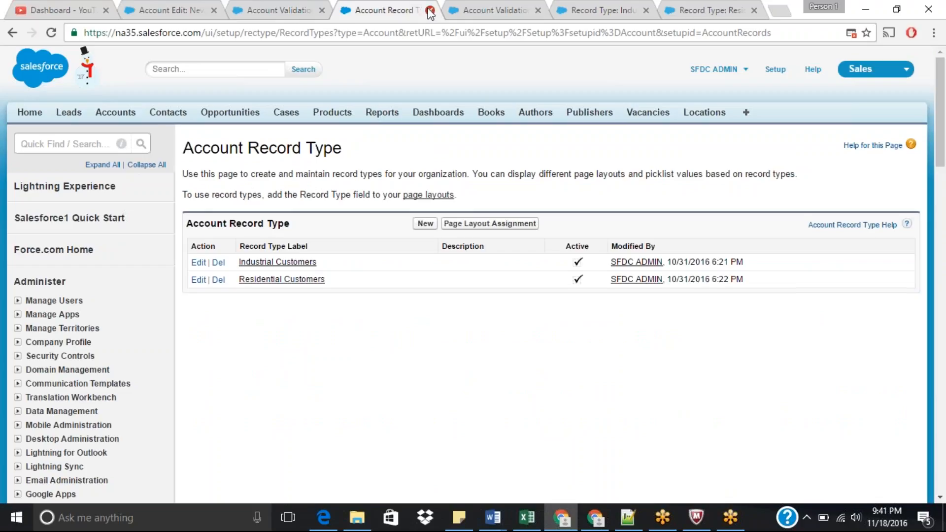
{"action": "left_click", "coordinate": [430, 10]}
{"action": "left_click", "coordinate": [430, 10]}
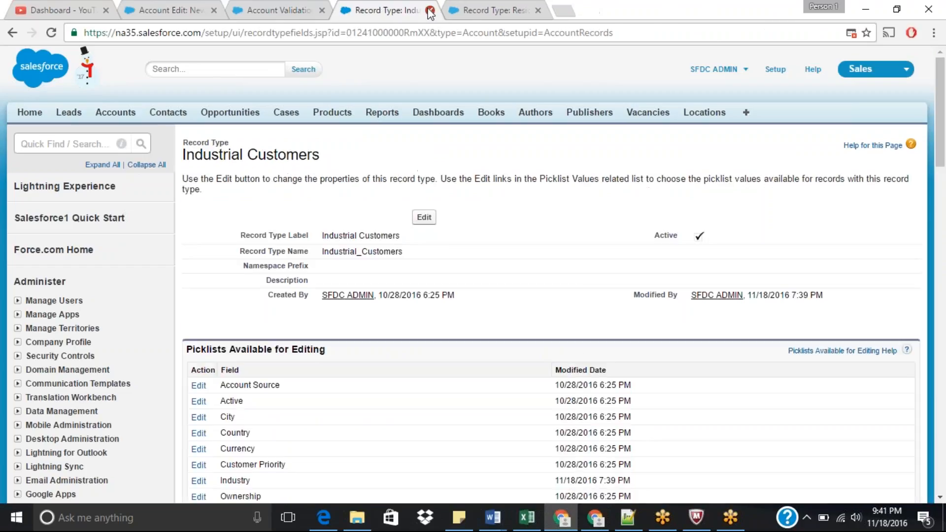
{"action": "left_click", "coordinate": [430, 10]}
{"action": "left_click", "coordinate": [430, 10]}
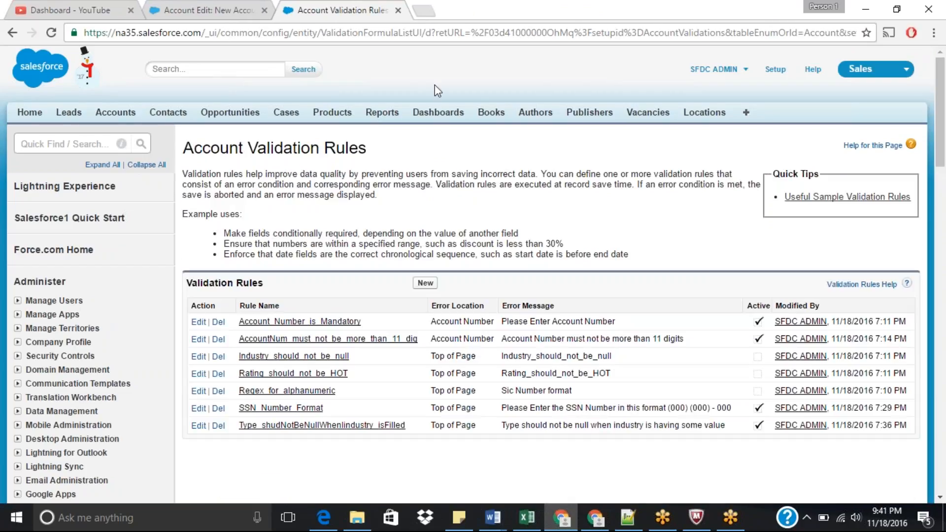
Step: Create a new account validation rule named Dont_change_from_Agri_to_Apparel
{"action": "left_click", "coordinate": [425, 283]}
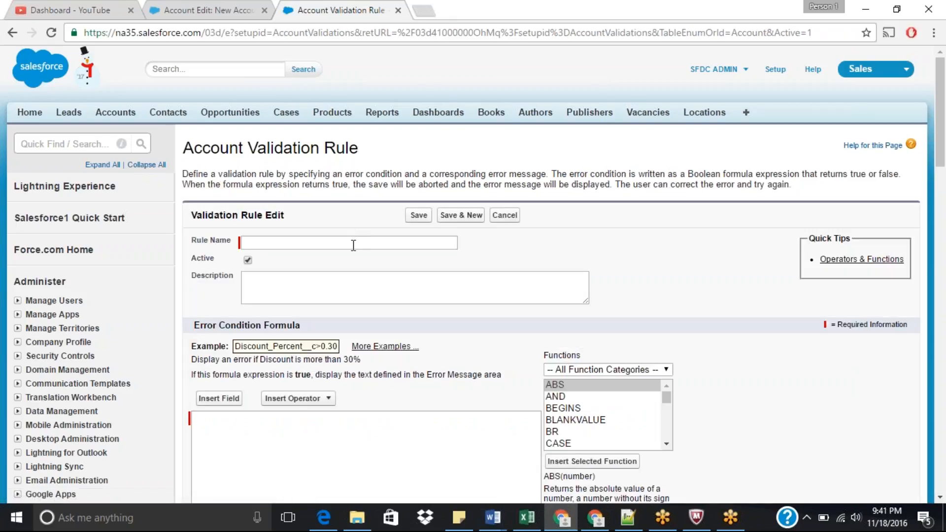
{"action": "left_click", "coordinate": [354, 244]}
{"action": "type", "text": "D"}
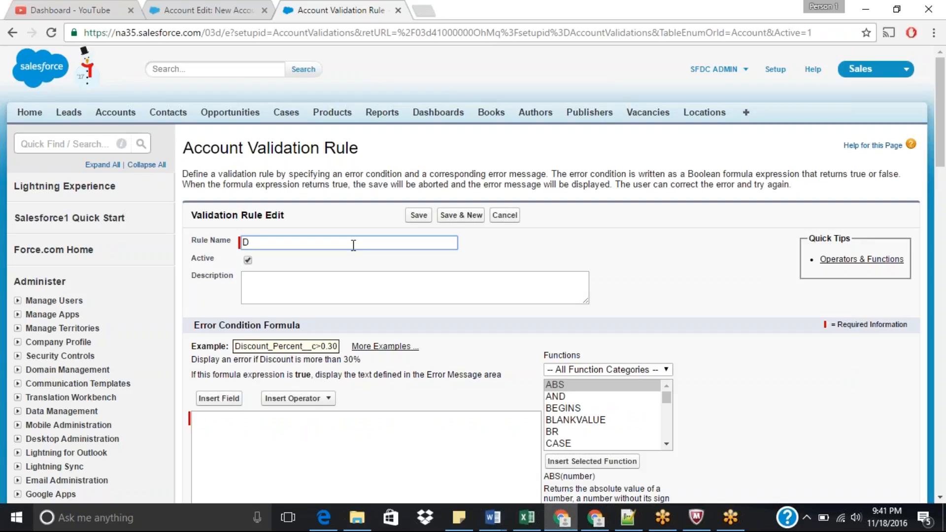
{"action": "type", "text": "ont change from "}
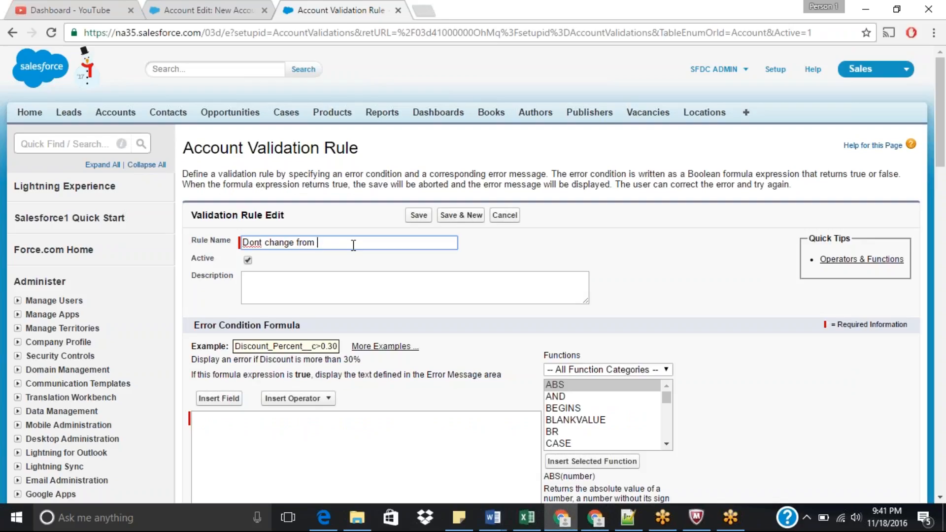
{"action": "type", "text": "Agri to Apparel"}
Step: Enter the description "Industry field should not be changed from Agriculture to Apparel" for the rule
{"action": "left_click", "coordinate": [334, 295]}
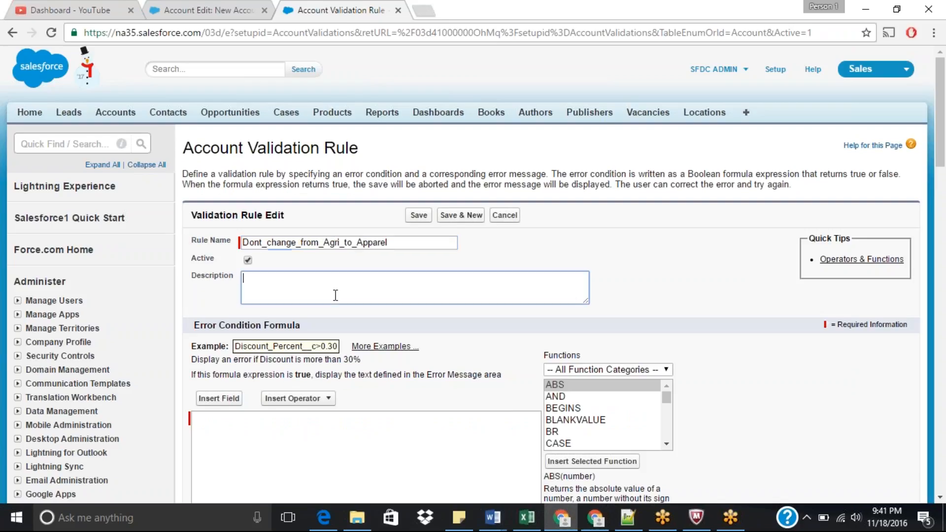
{"action": "type", "text": "Industry fi"}
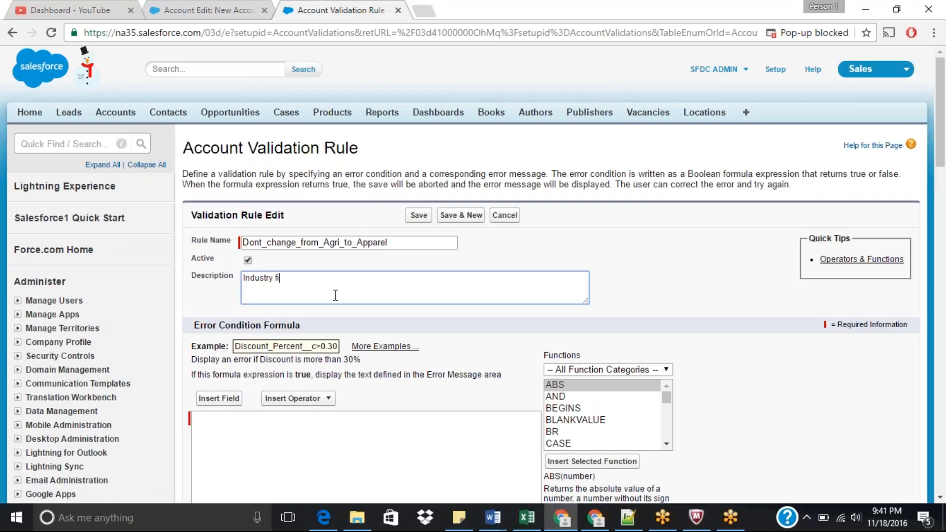
{"action": "type", "text": "eld should no"}
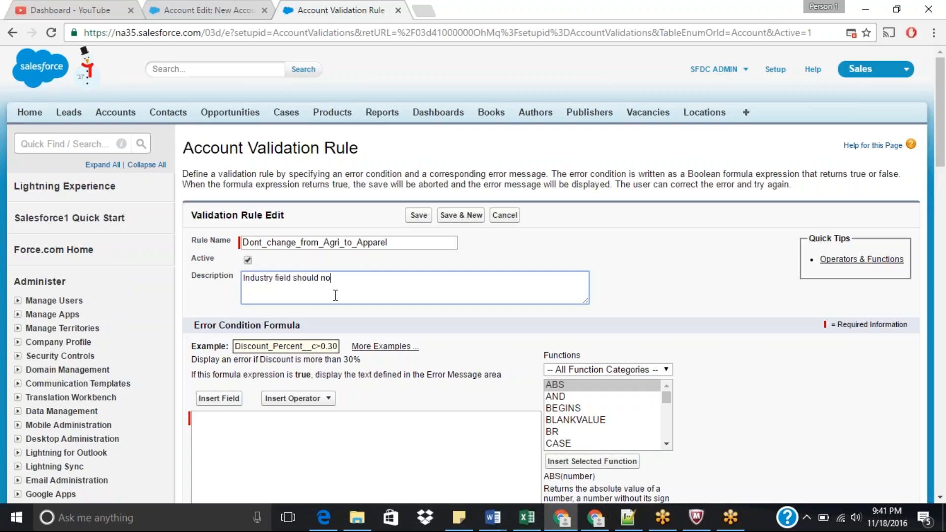
{"action": "type", "text": "t be changed from Agr"}
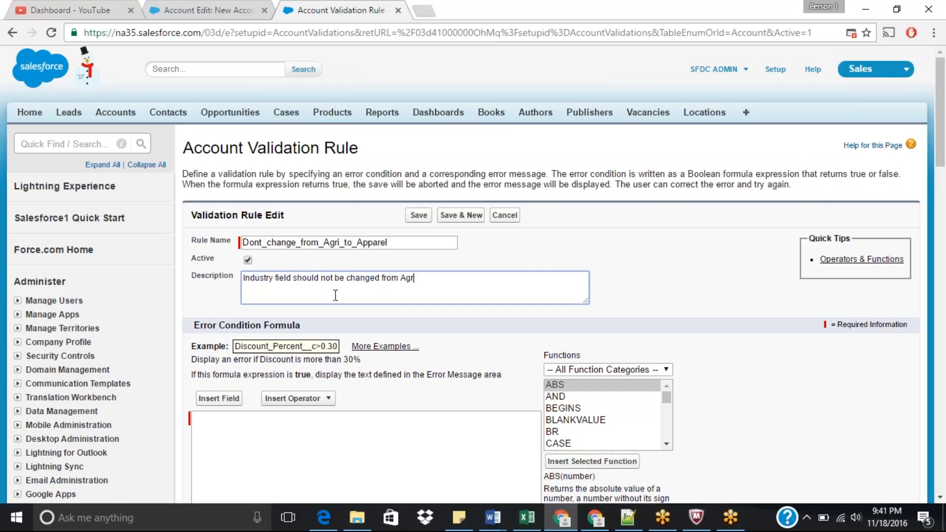
{"action": "type", "text": "iculture to Appare"}
{"action": "left_click", "coordinate": [297, 451]}
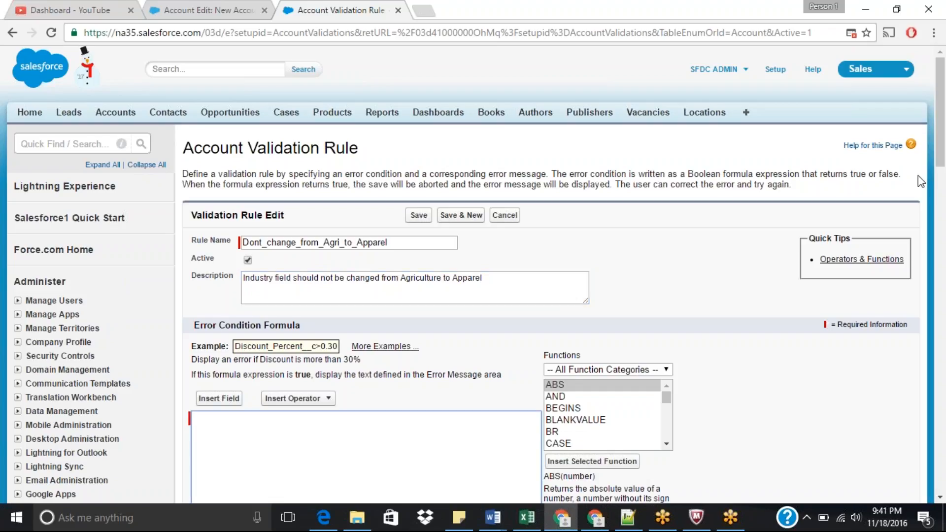
Step: Insert the ISPICKVAL function into the error condition formula
{"action": "left_click_drag", "start_coordinate": [942, 143], "coordinate": [943, 170]}
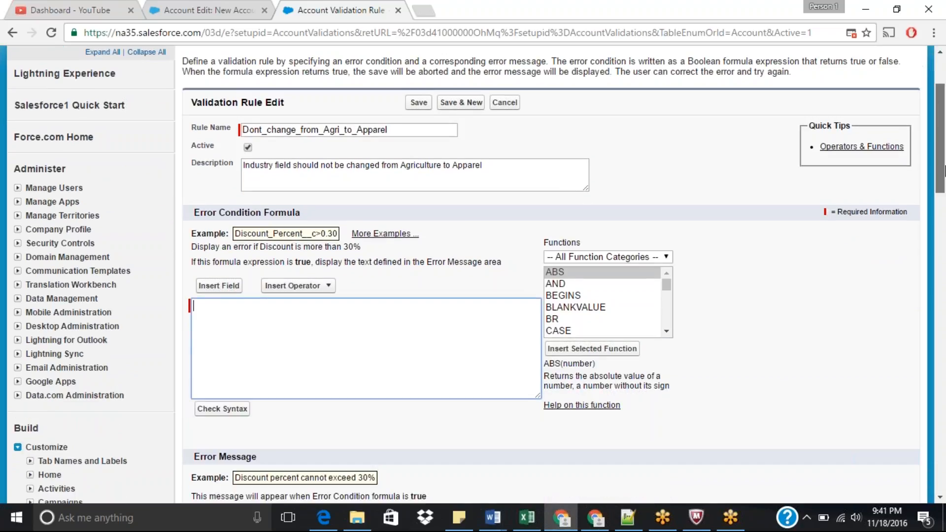
{"action": "left_click_drag", "start_coordinate": [943, 171], "coordinate": [944, 175]}
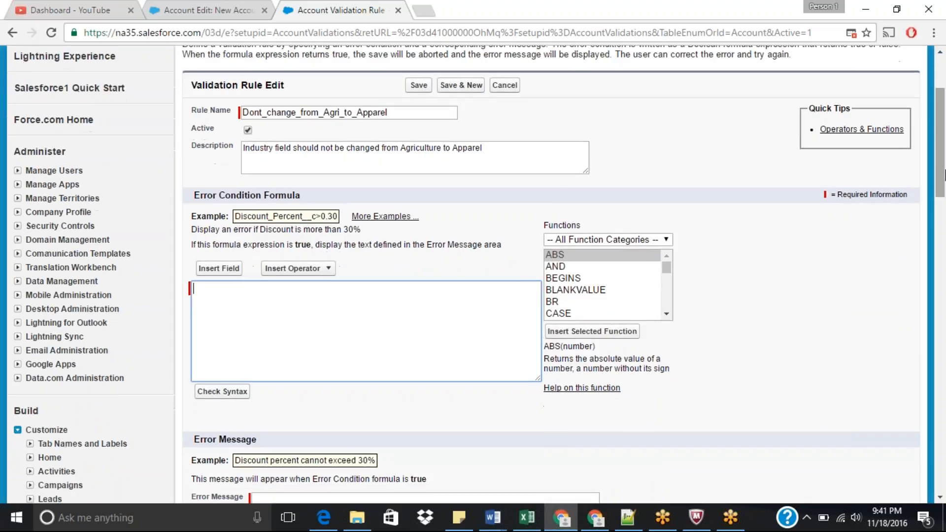
{"action": "left_click", "coordinate": [563, 282]}
{"action": "key", "text": "i"}
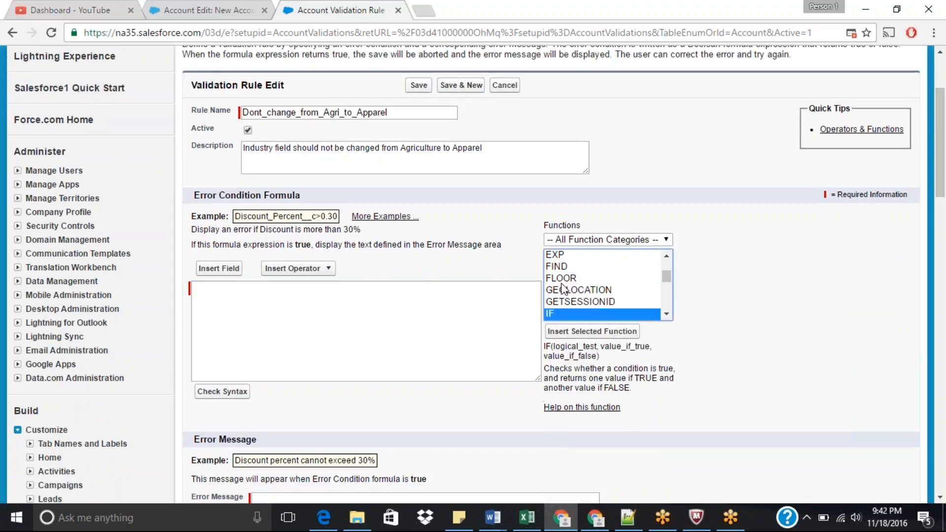
{"action": "key", "text": "Down"}
{"action": "key", "text": "Down"}
{"action": "key", "text": "Down"}
{"action": "key", "text": "Down"}
{"action": "key", "text": "Down"}
{"action": "key", "text": "Down"}
{"action": "key", "text": "Down"}
{"action": "key", "text": "Down"}
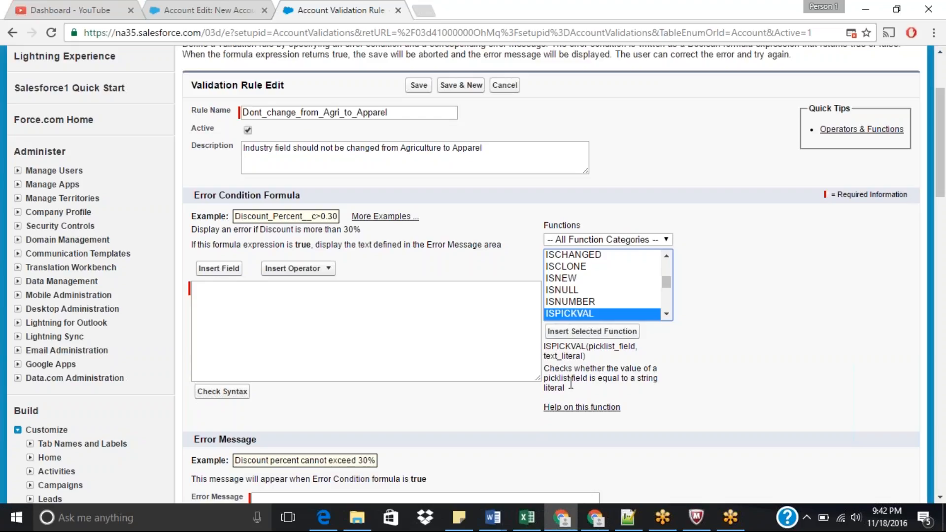
{"action": "left_click", "coordinate": [622, 341]}
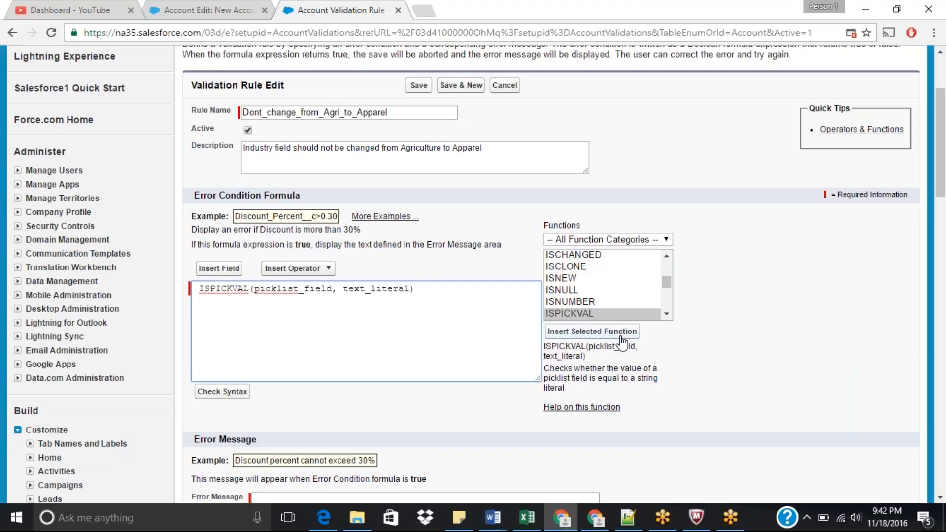
Step: Insert the PRIORVALUE function on a second line of the formula
{"action": "left_click", "coordinate": [572, 301]}
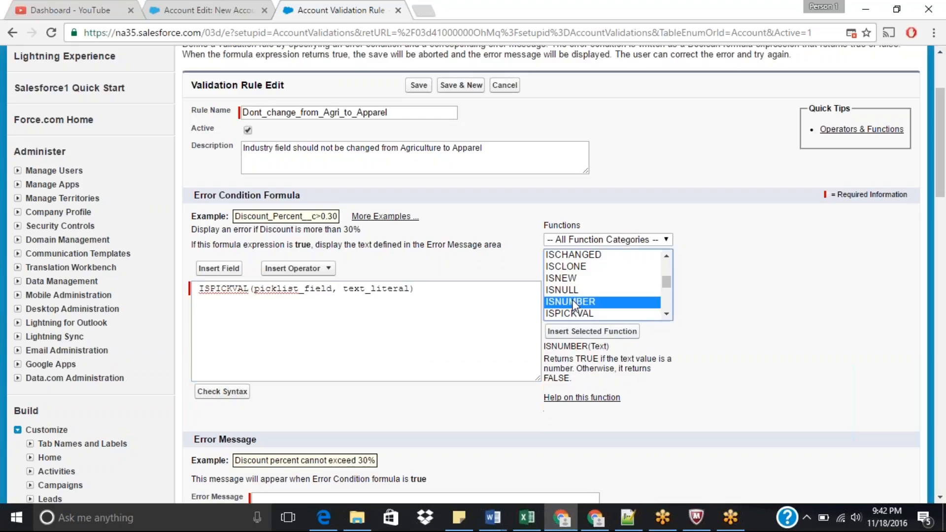
{"action": "key", "text": "p"}
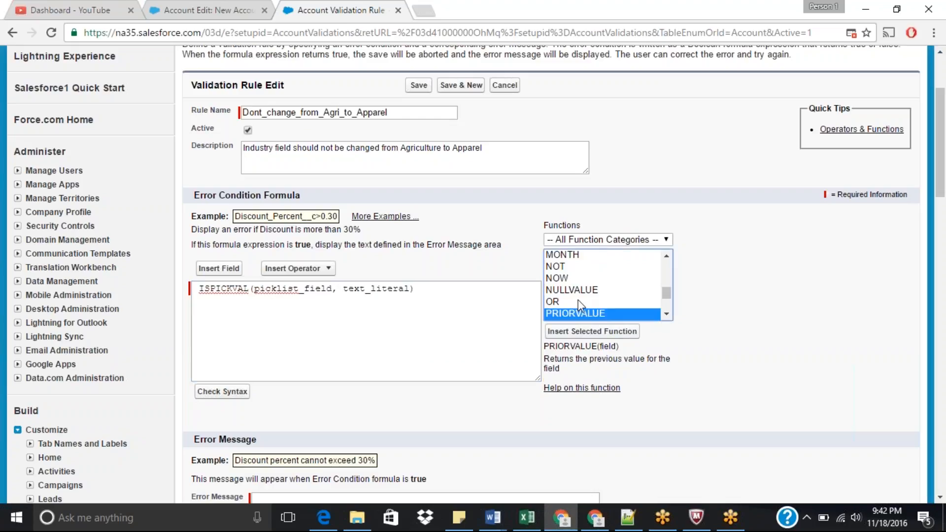
{"action": "left_click", "coordinate": [456, 291]}
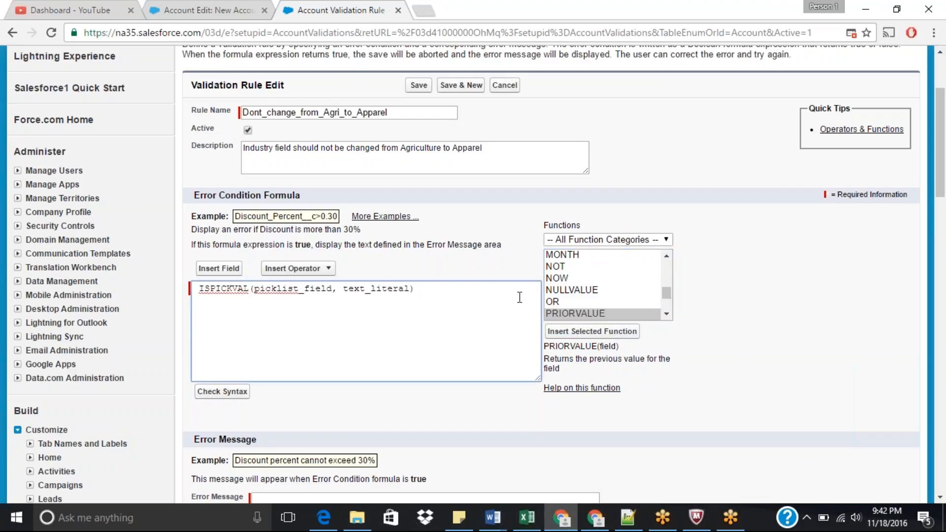
{"action": "left_click", "coordinate": [573, 314]}
{"action": "left_click", "coordinate": [592, 332]}
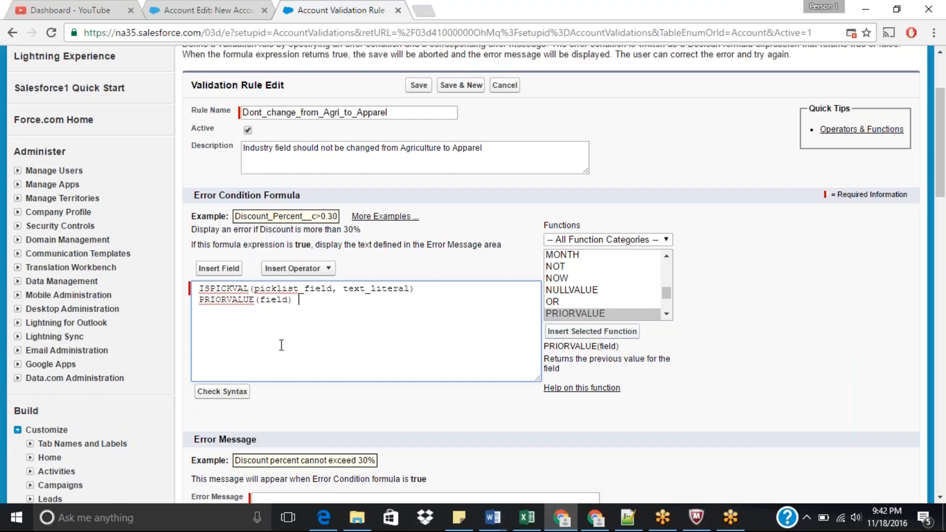
Step: Wrap both formula lines inside an AND( ... ) expression
{"action": "left_click", "coordinate": [197, 290]}
{"action": "type", "text": "AND "}
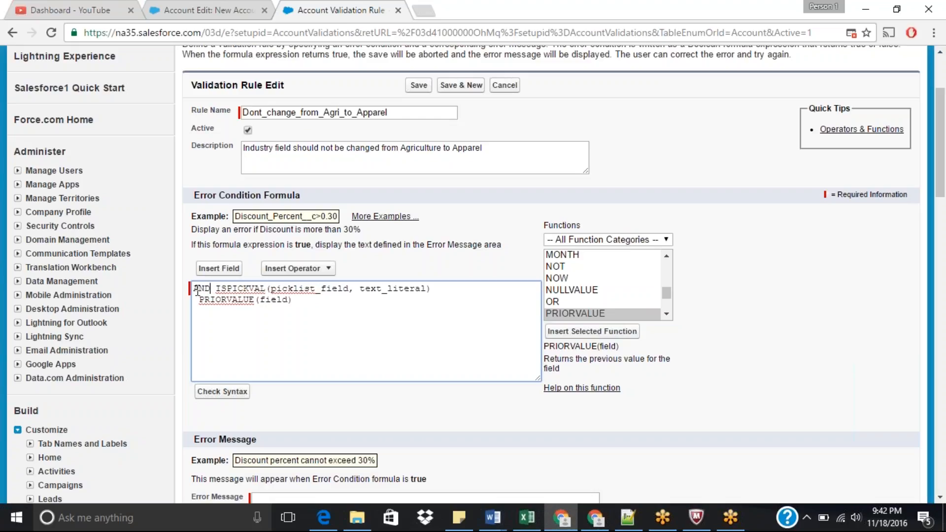
{"action": "type", "text": "("}
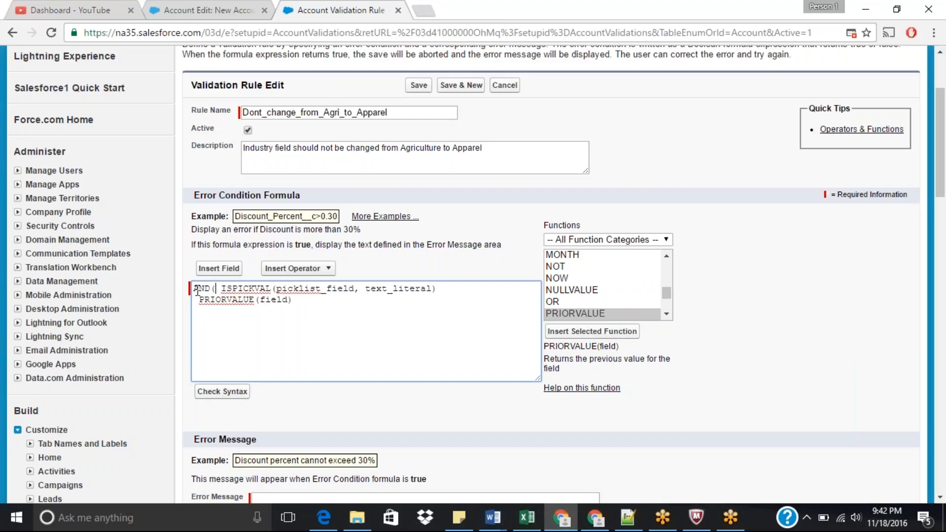
{"action": "key", "text": "Return"}
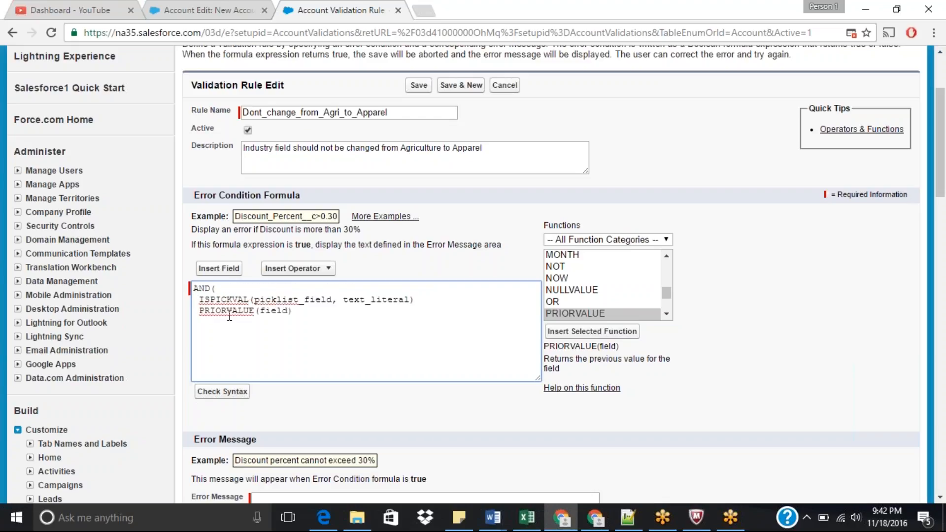
{"action": "left_click", "coordinate": [312, 316]}
{"action": "key", "text": "Return"}
{"action": "type", "text": ")"}
Step: Replace the PRIORVALUE placeholder argument with industry
{"action": "double_click", "coordinate": [283, 299]}
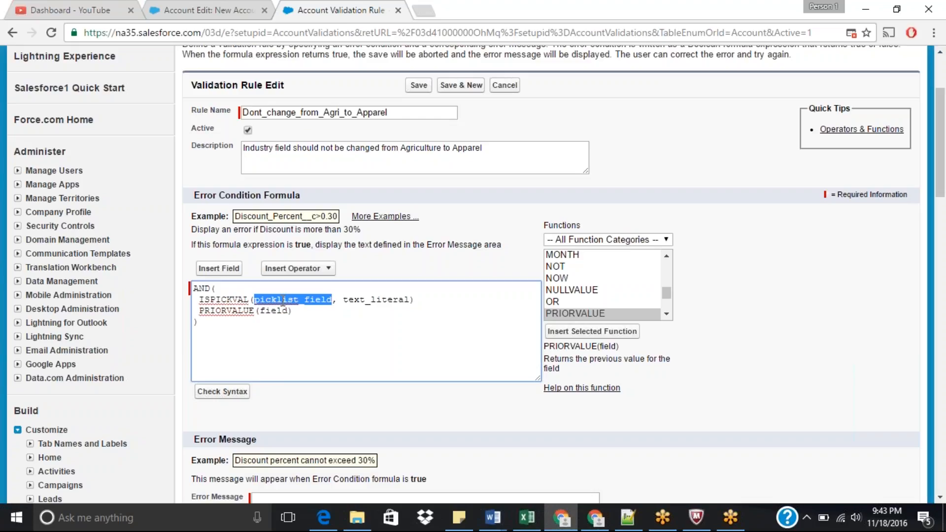
{"action": "left_click_drag", "start_coordinate": [199, 311], "coordinate": [292, 316]}
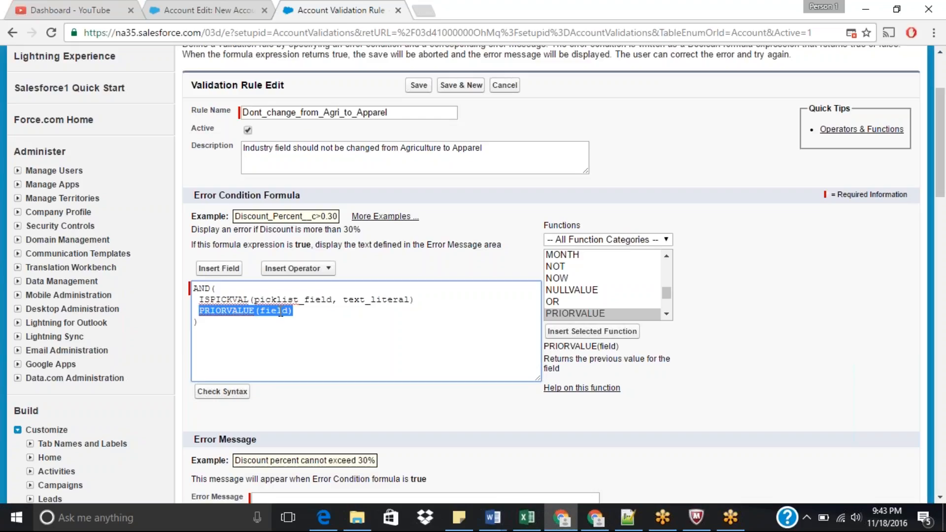
{"action": "double_click", "coordinate": [283, 312]}
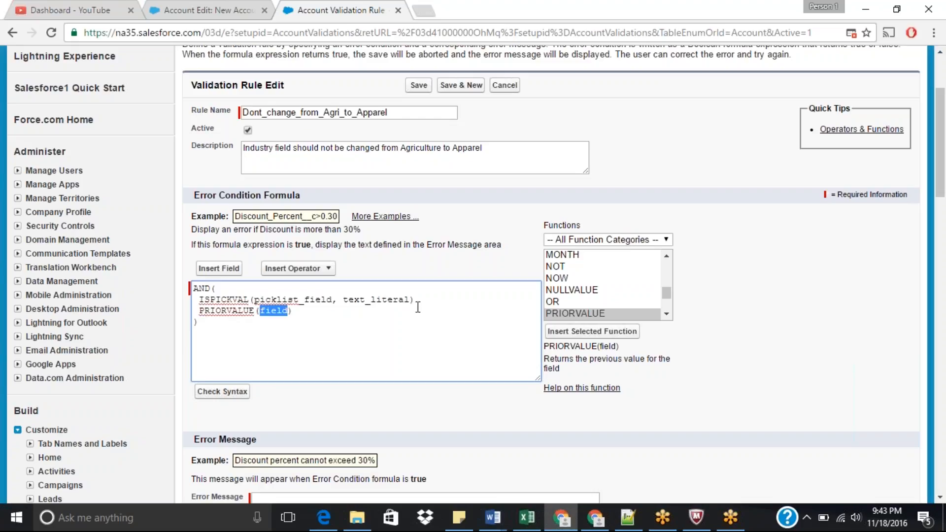
{"action": "type", "text": "industry"}
Step: Move PRIORVALUE(industry) into the ISPICKVAL function as its picklist field argument
{"action": "left_click_drag", "start_coordinate": [199, 311], "coordinate": [311, 312]}
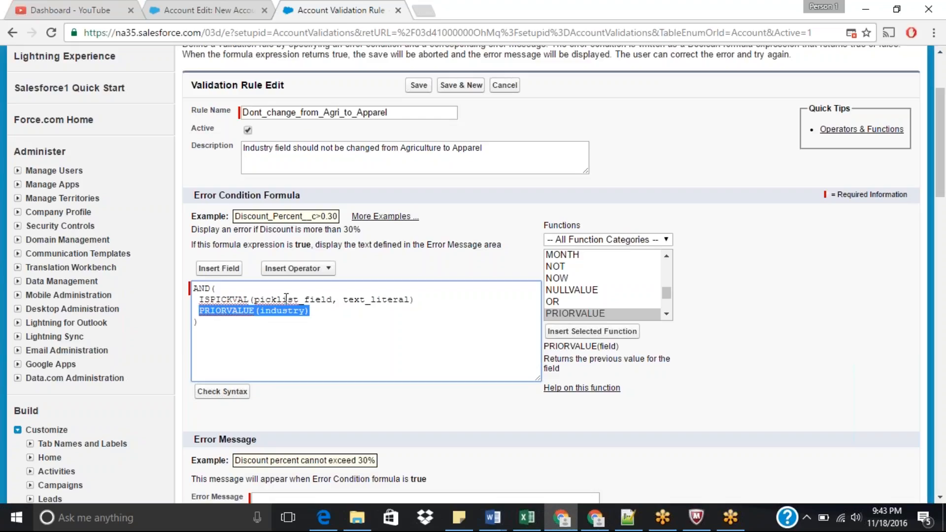
{"action": "key", "text": "ctrl+x"}
{"action": "double_click", "coordinate": [263, 301]}
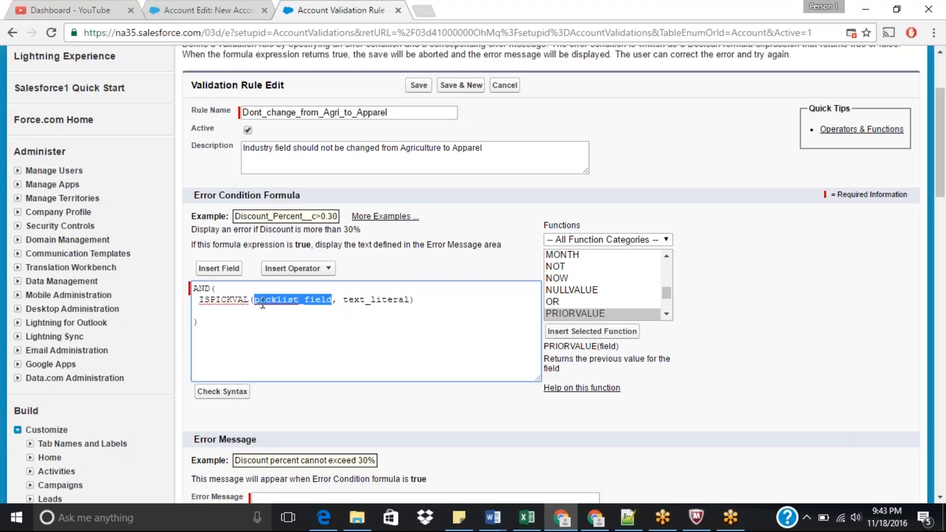
{"action": "key", "text": "ctrl+v"}
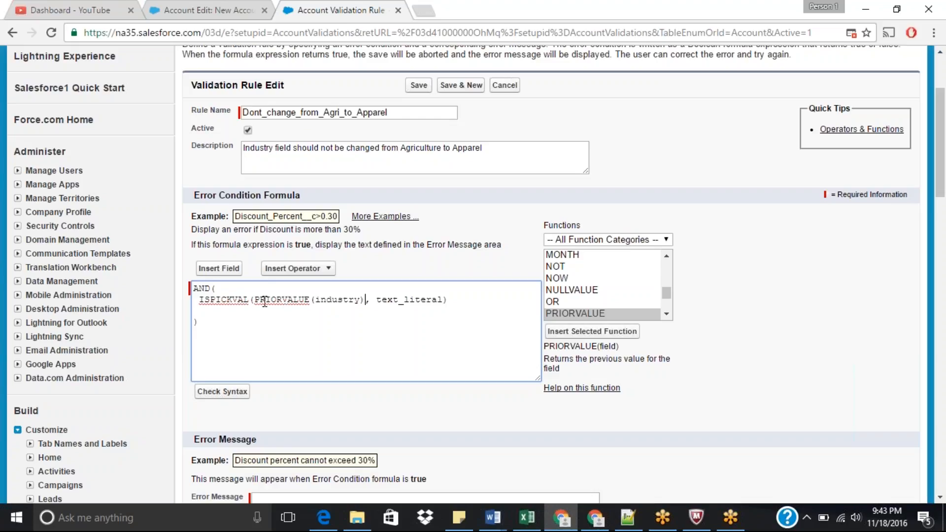
Step: Replace the text_literal placeholder in the first ISPICKVAL with Agriculture
{"action": "left_click_drag", "start_coordinate": [257, 300], "coordinate": [363, 302]}
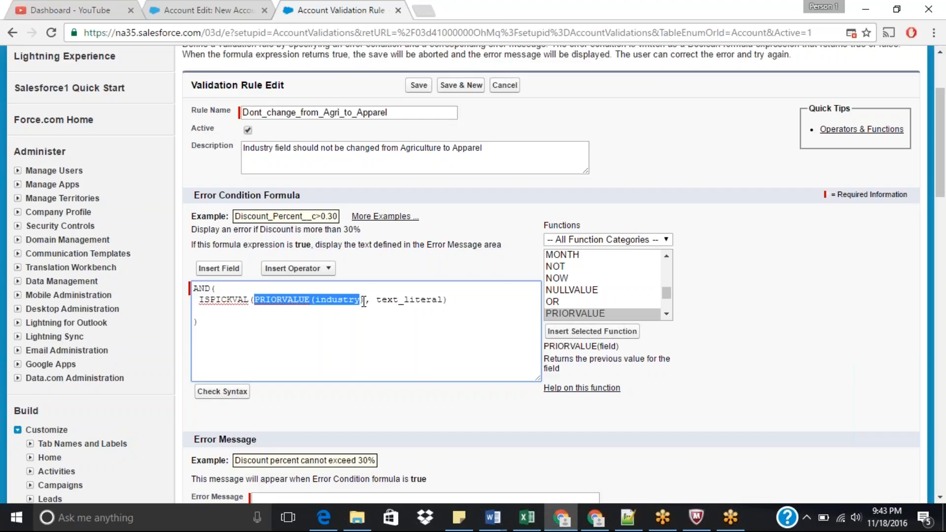
{"action": "double_click", "coordinate": [328, 298]}
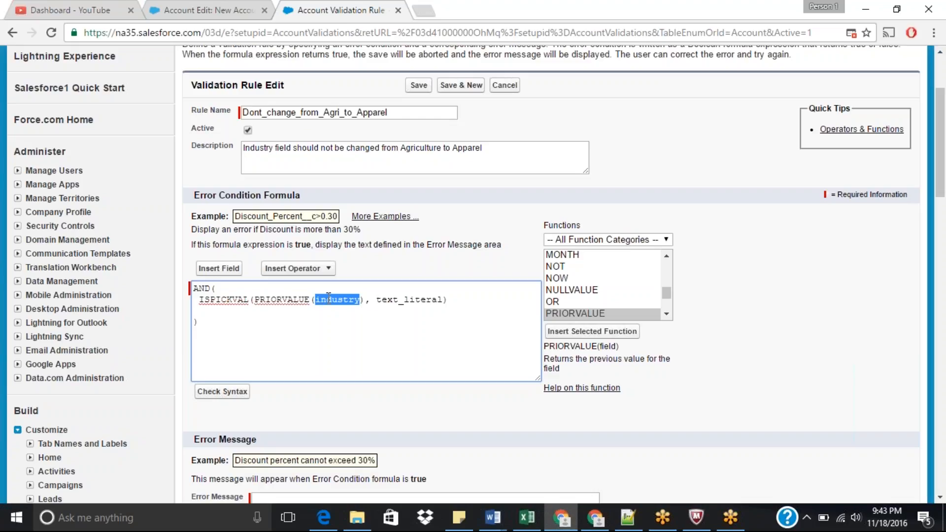
{"action": "double_click", "coordinate": [411, 299]}
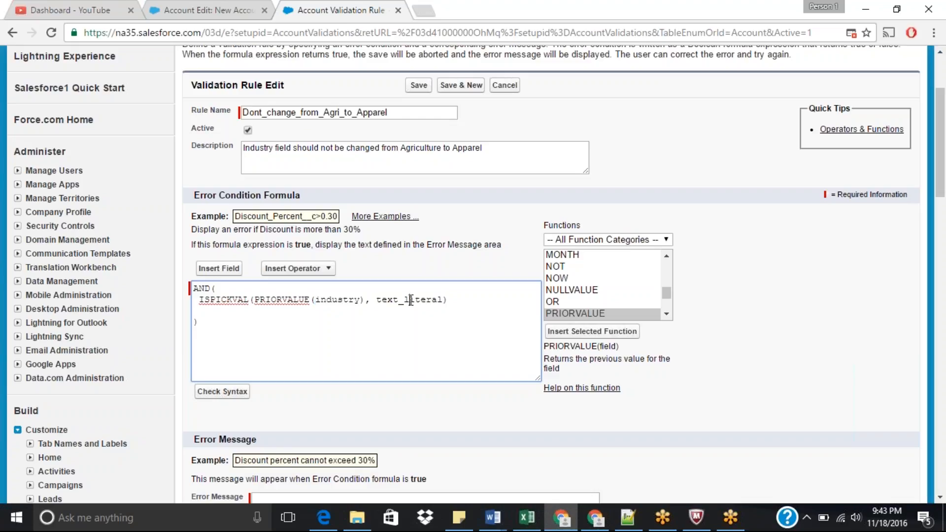
{"action": "type", "text": "Agriculture"}
Step: Enclose Agriculture in single quotes and close the ISPICKVAL parenthesis
{"action": "left_click_drag", "start_coordinate": [259, 299], "coordinate": [437, 302]}
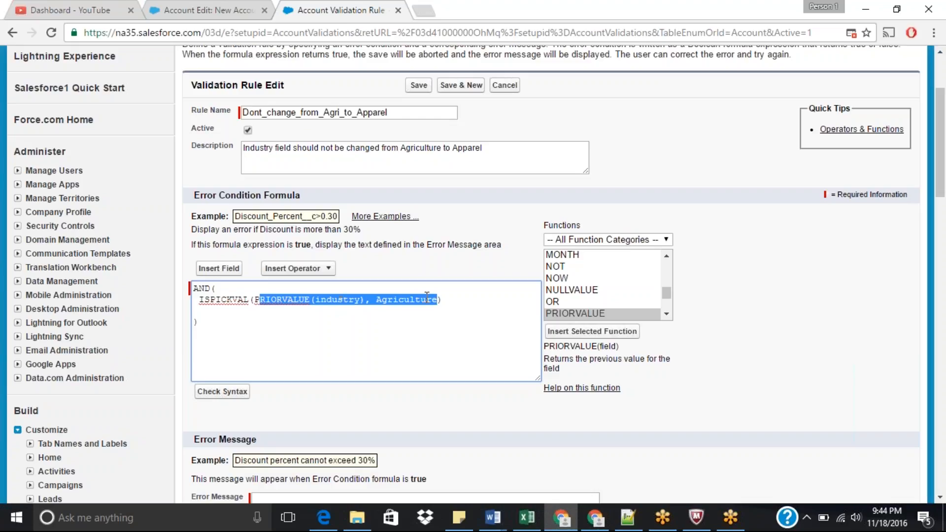
{"action": "left_click", "coordinate": [376, 301]}
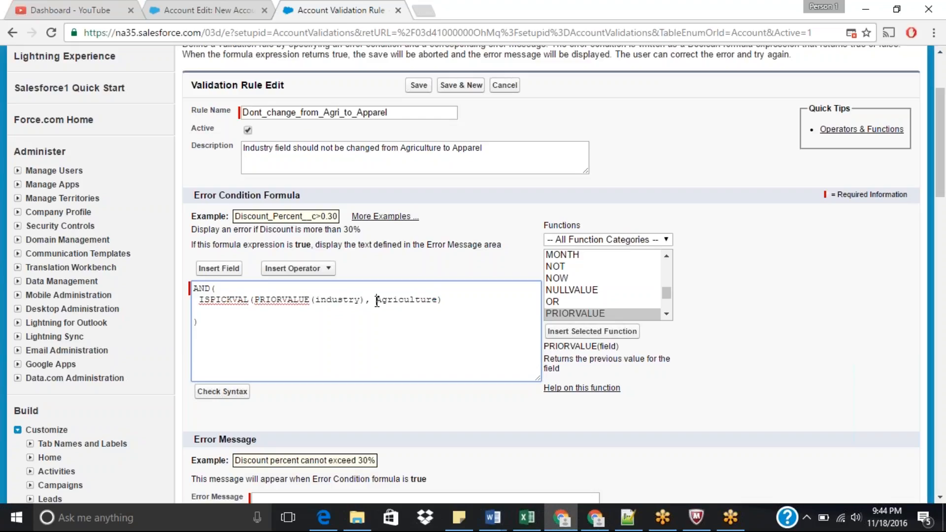
{"action": "type", "text": "'"}
{"action": "left_click", "coordinate": [443, 301]}
{"action": "type", "text": "')"}
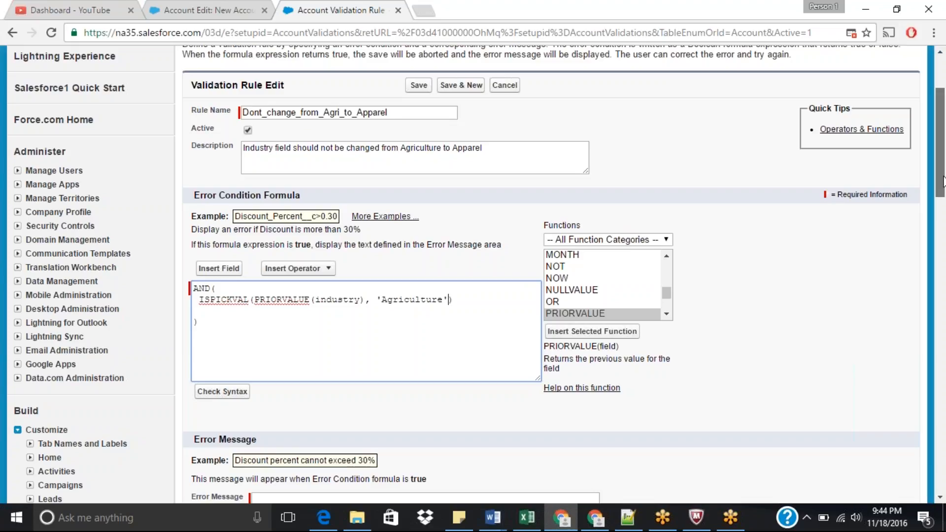
Step: Insert a second ISPICKVAL function on a new line inside the AND expression
{"action": "scroll", "coordinate": [944, 189], "scroll_direction": "down", "scroll_amount": 1}
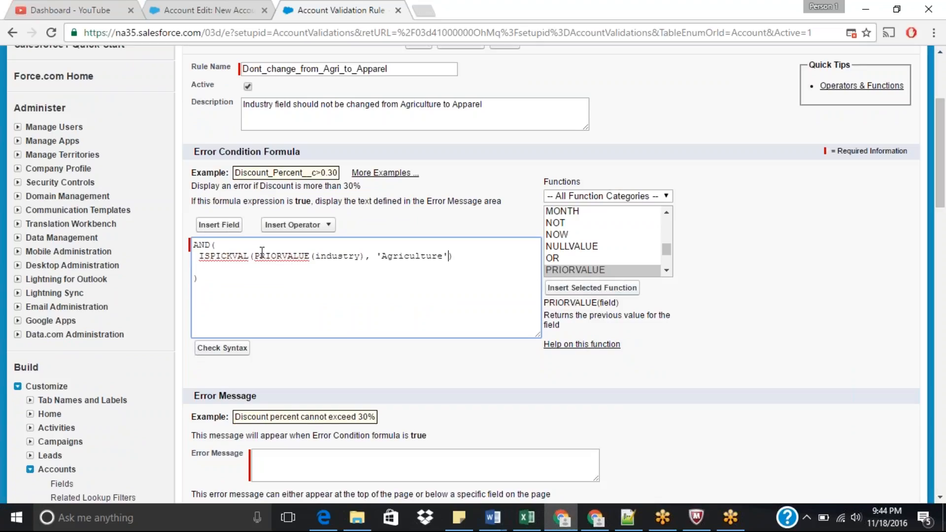
{"action": "left_click_drag", "start_coordinate": [253, 254], "coordinate": [448, 257]}
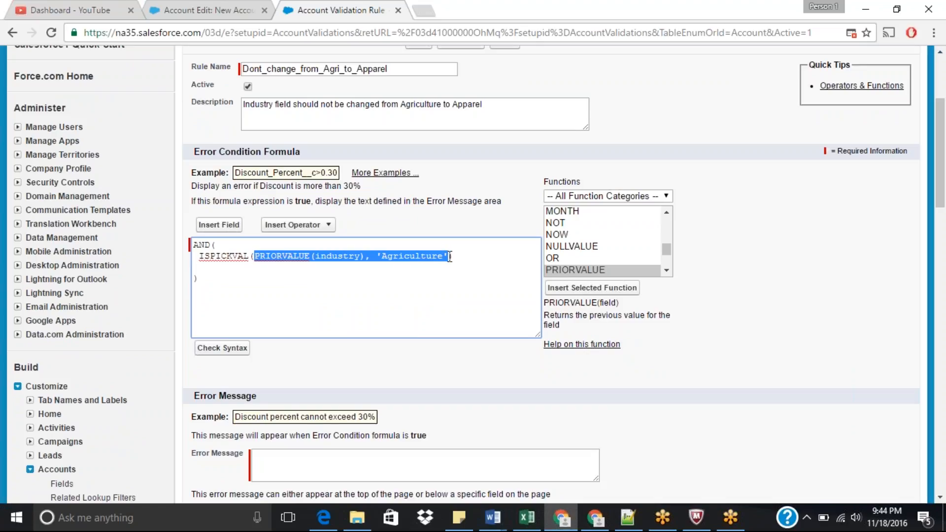
{"action": "left_click", "coordinate": [468, 257]}
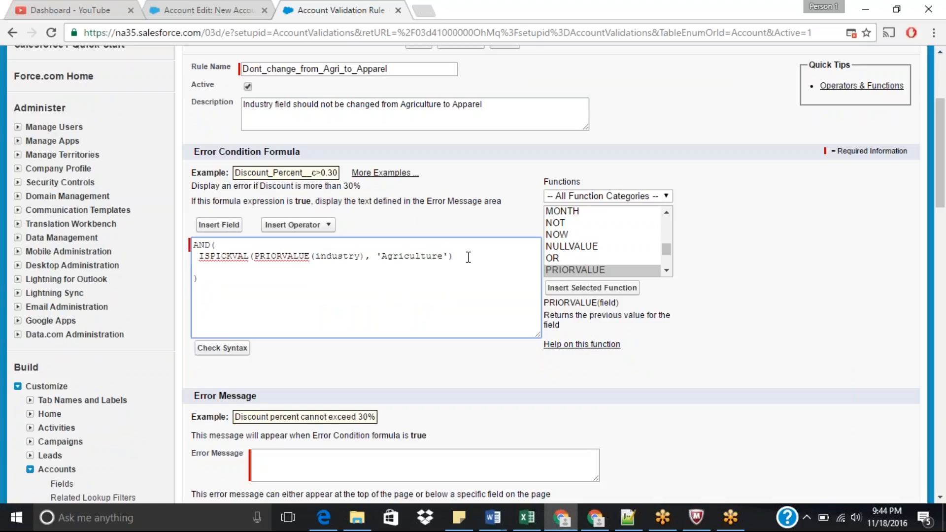
{"action": "key", "text": "Return"}
{"action": "left_click", "coordinate": [582, 270]}
{"action": "key", "text": "i"}
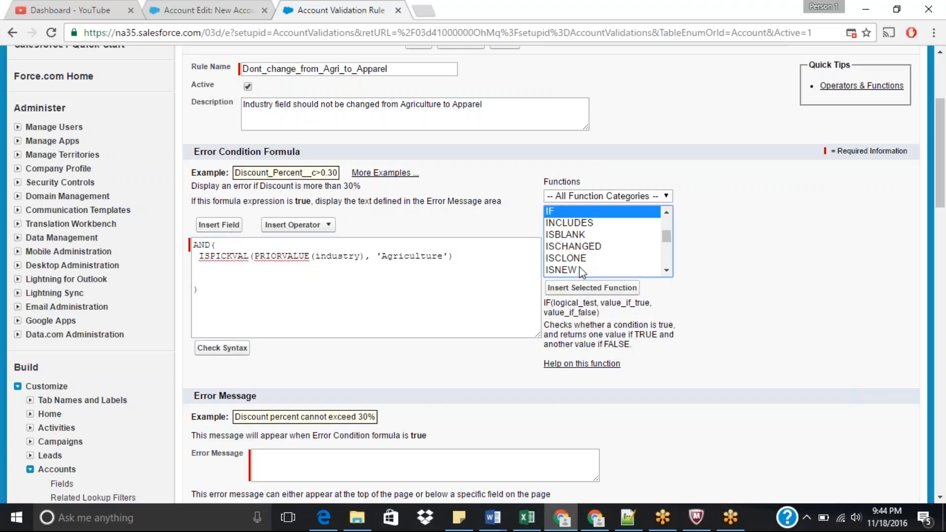
{"action": "key", "text": "Down"}
{"action": "key", "text": "Down"}
{"action": "key", "text": "Down"}
{"action": "key", "text": "Down"}
{"action": "key", "text": "Down"}
{"action": "key", "text": "Down"}
{"action": "key", "text": "Down"}
{"action": "key", "text": "Down"}
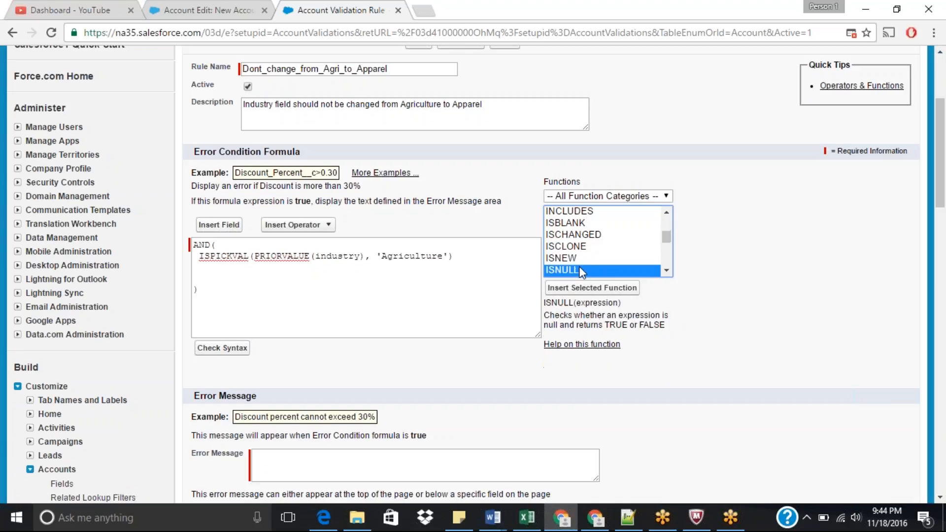
{"action": "left_click", "coordinate": [461, 256]}
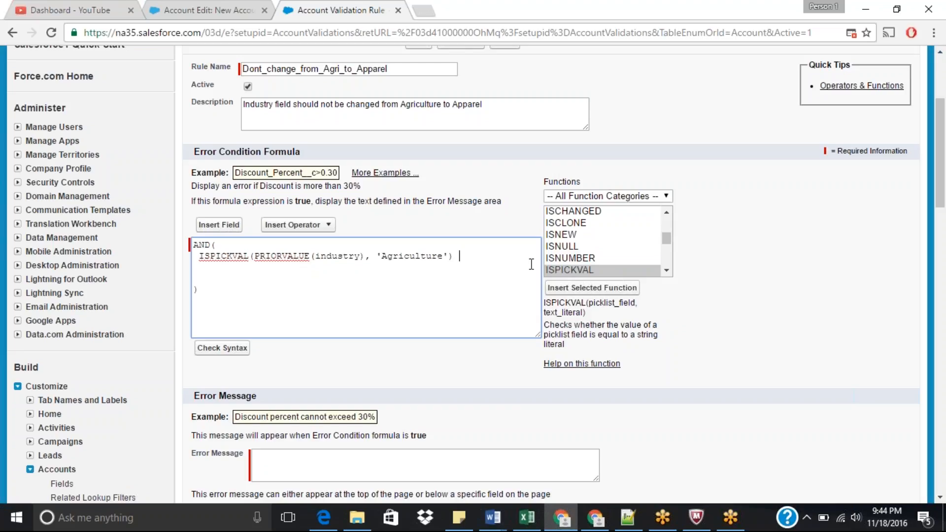
{"action": "left_click", "coordinate": [565, 272]}
{"action": "left_click", "coordinate": [594, 291]}
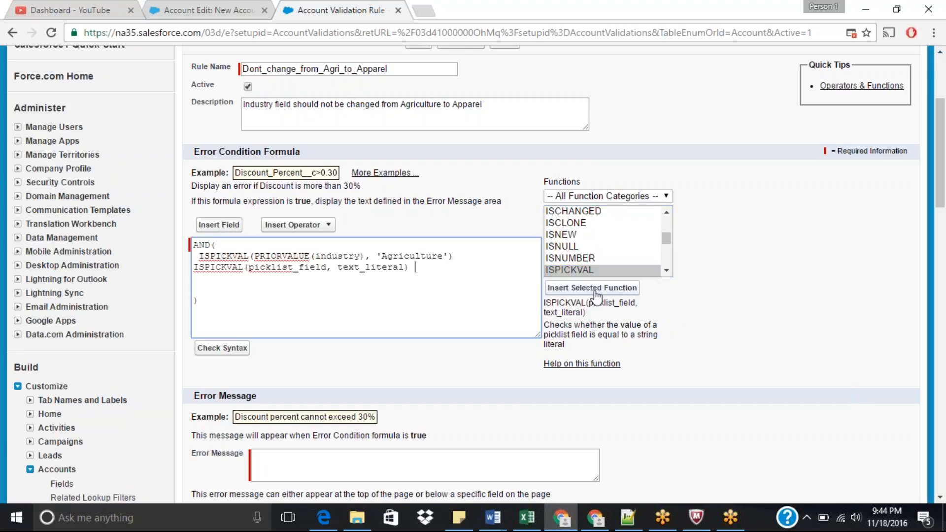
Step: Set the second ISPICKVAL's arguments to industry and apparel
{"action": "double_click", "coordinate": [306, 269]}
{"action": "type", "text": "industry"}
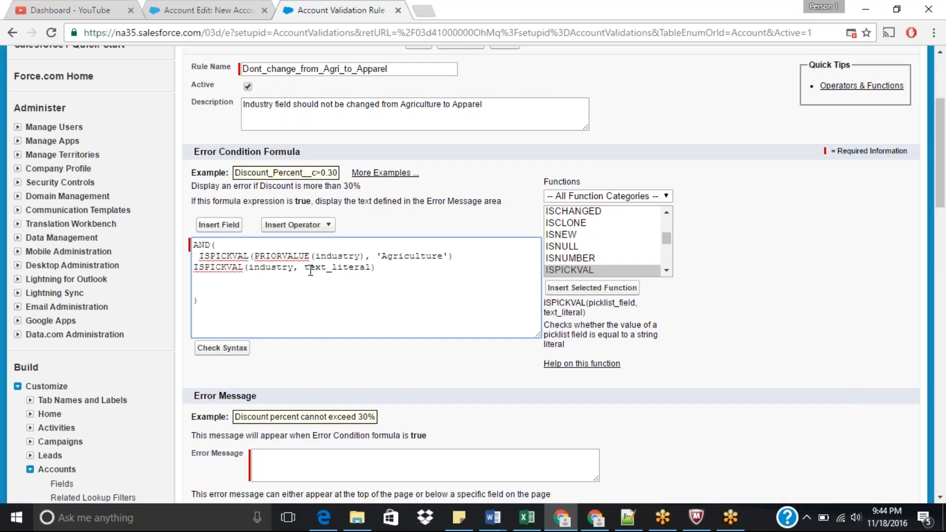
{"action": "double_click", "coordinate": [335, 268]}
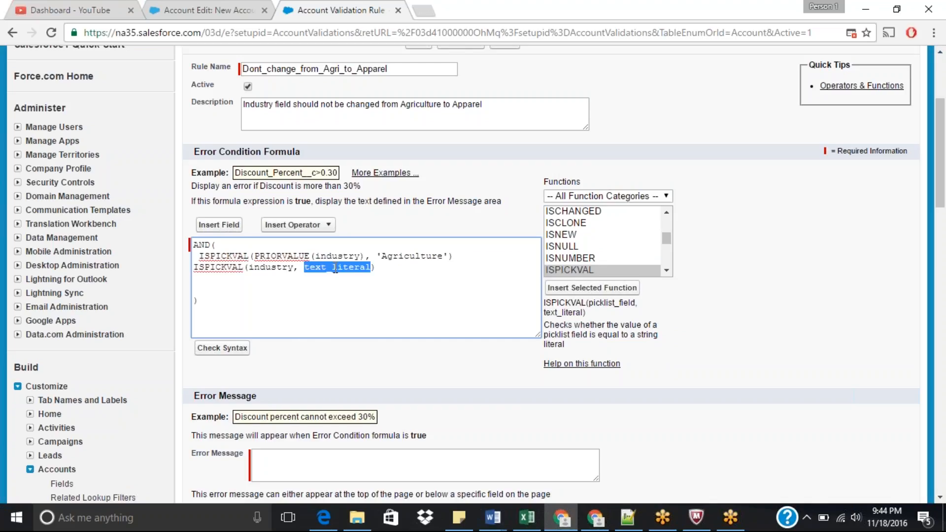
{"action": "type", "text": "apparel"}
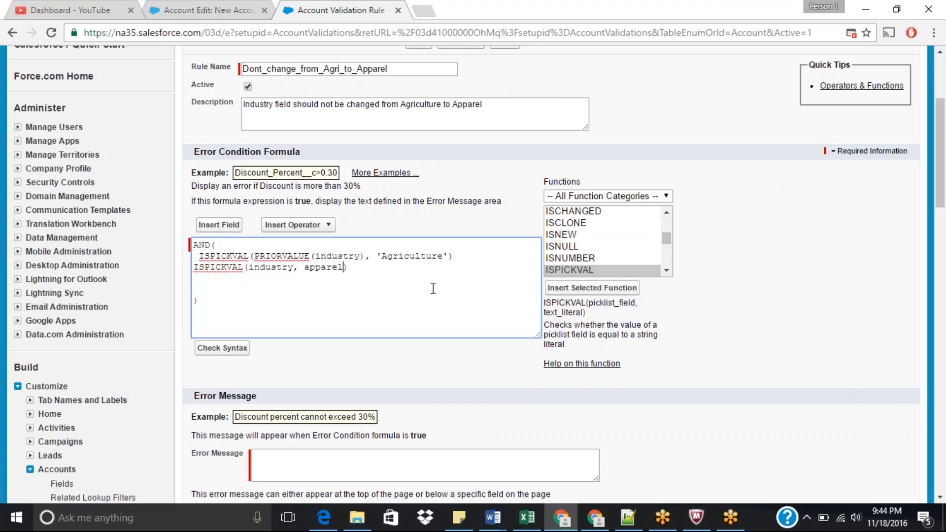
{"action": "type", "text": "'"}
Step: Enclose apparel in single quotes, fix the closing parenthesis, and remove the first line's indentation
{"action": "left_click", "coordinate": [306, 269]}
{"action": "type", "text": "'"}
{"action": "key", "text": "BackSpace"}
{"action": "key", "text": "BackSpace"}
{"action": "type", "text": ")"}
{"action": "left_click", "coordinate": [200, 257]}
{"action": "key", "text": "BackSpace"}
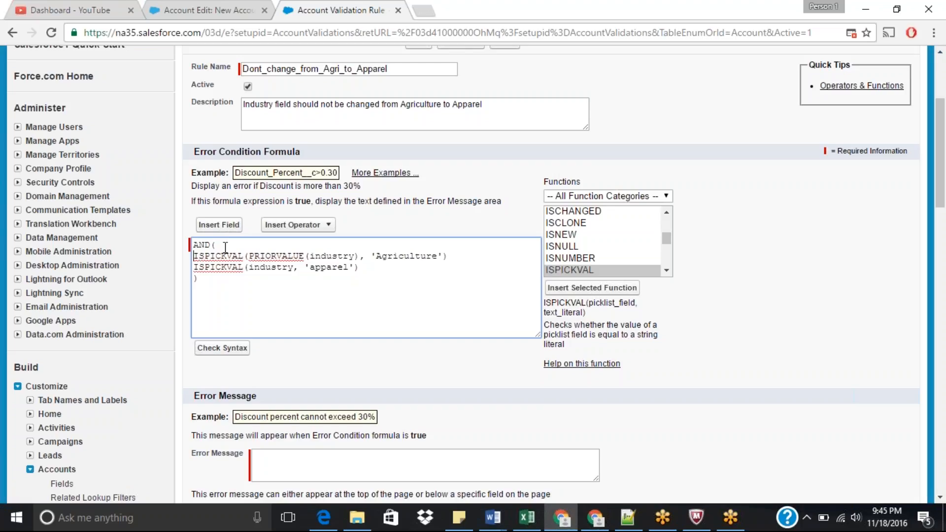
Step: Check the error condition formula's syntax
{"action": "left_click_drag", "start_coordinate": [218, 245], "coordinate": [212, 245]}
{"action": "left_click_drag", "start_coordinate": [198, 278], "coordinate": [193, 278]}
{"action": "left_click", "coordinate": [221, 348]}
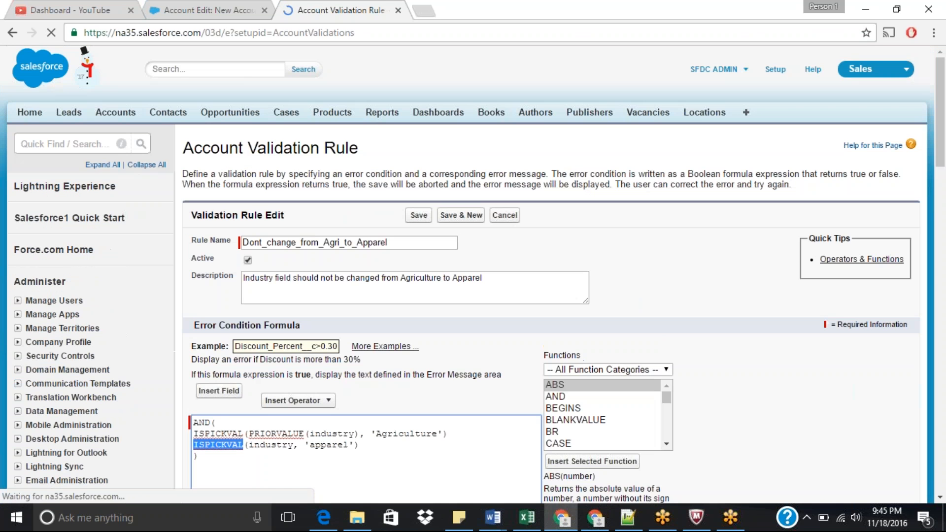
{"action": "left_click_drag", "start_coordinate": [944, 147], "coordinate": [944, 202]}
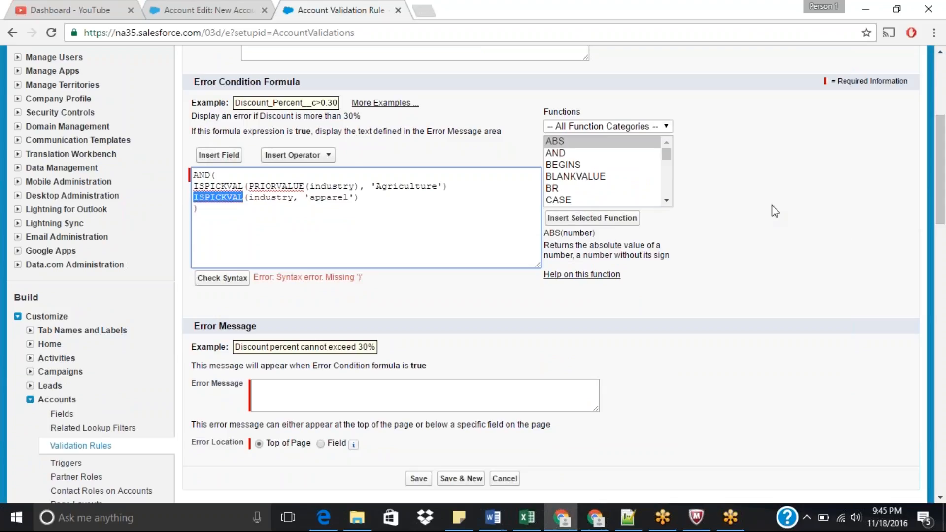
Step: Add a comma after the first ISPICKVAL condition to separate it from the second
{"action": "left_click", "coordinate": [453, 226]}
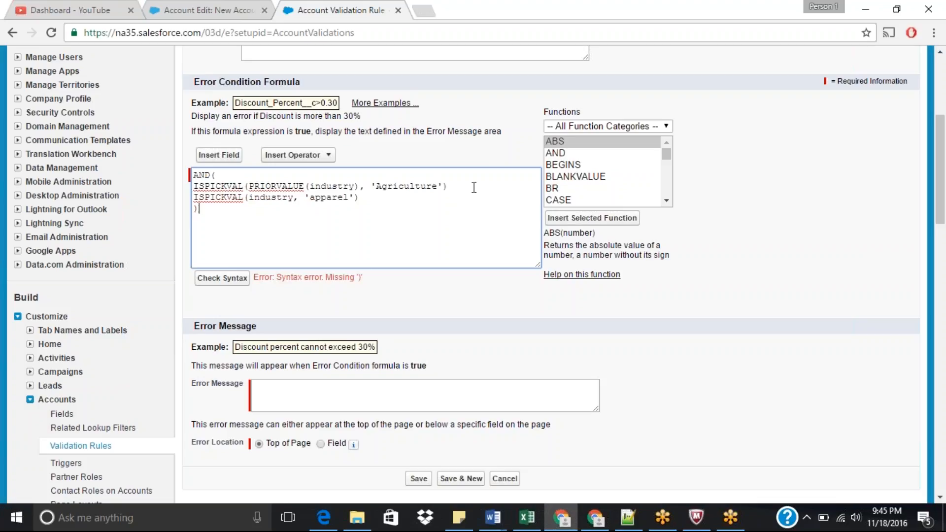
{"action": "key", "text": "Right"}
{"action": "type", "text": ","}
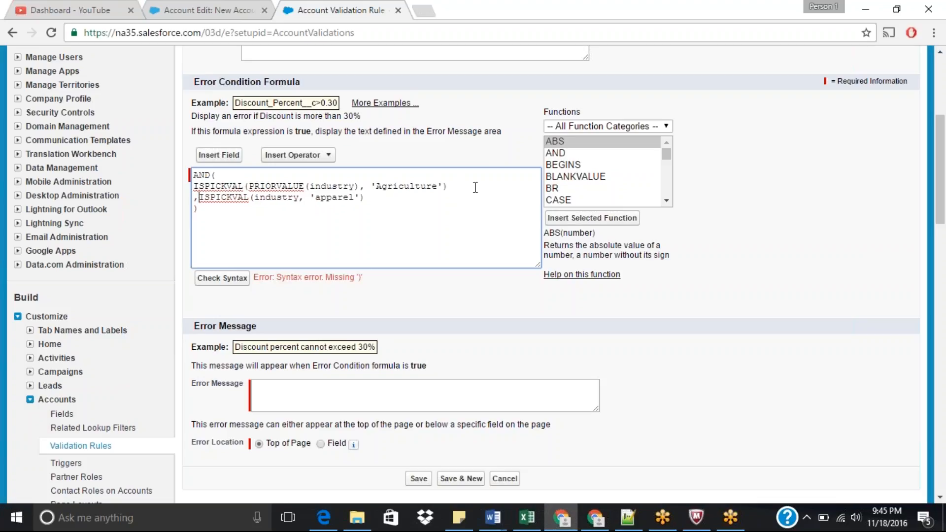
{"action": "key", "text": "BackSpace"}
{"action": "key", "text": "BackSpace"}
{"action": "type", "text": ","}
{"action": "key", "text": "Return"}
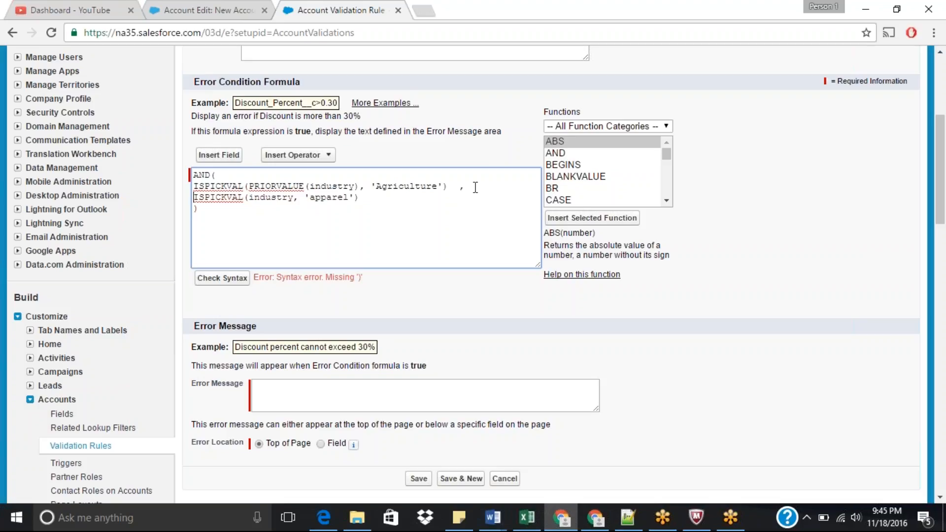
Step: Wrap the second ISPICKVAL in parentheses and check the formula's syntax again
{"action": "type", "text": "("}
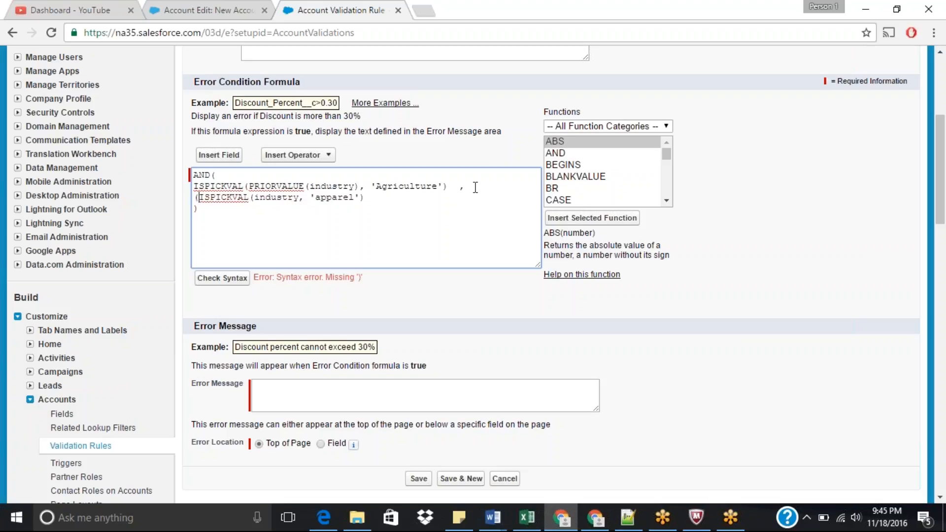
{"action": "left_click", "coordinate": [381, 198]}
{"action": "key", "text": "BackSpace"}
{"action": "type", "text": ")"}
{"action": "left_click", "coordinate": [222, 279]}
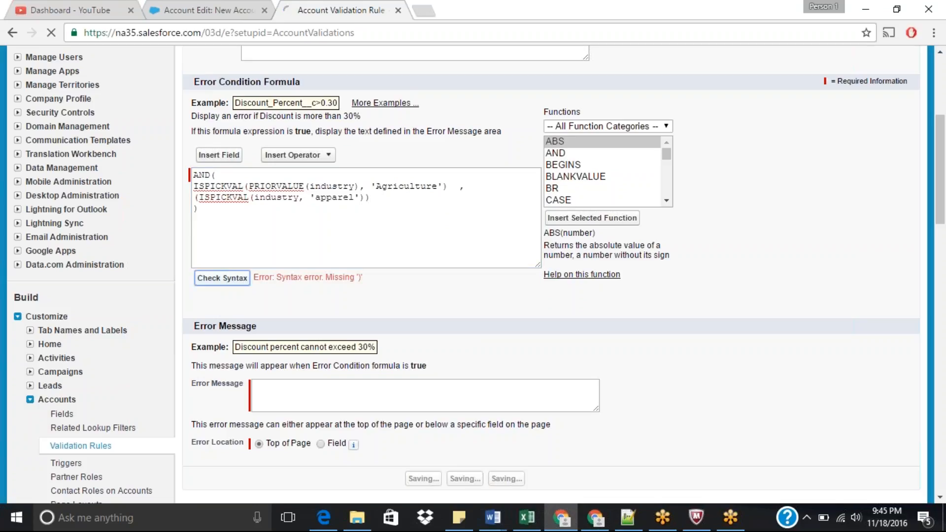
Step: Copy the rule's description text into the Error Message field
{"action": "left_click_drag", "start_coordinate": [941, 116], "coordinate": [944, 171]}
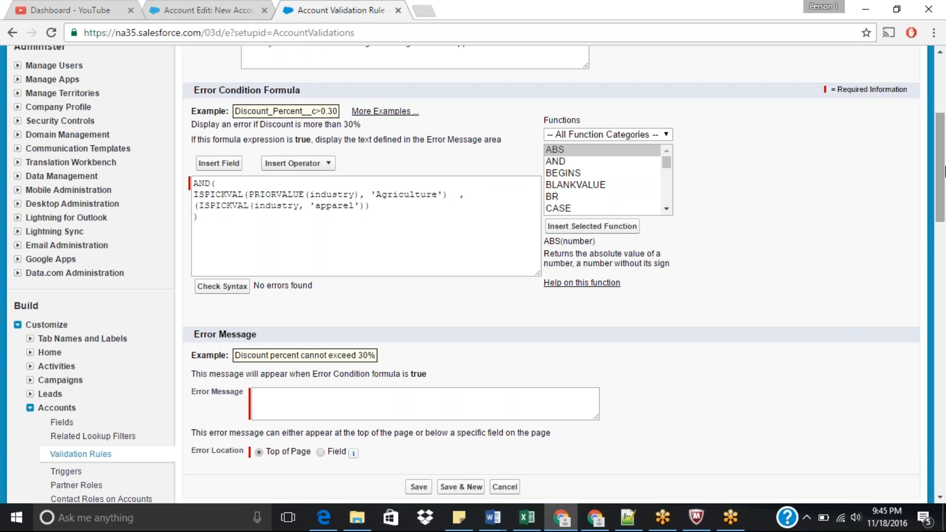
{"action": "left_click_drag", "start_coordinate": [944, 171], "coordinate": [945, 149]}
{"action": "left_click_drag", "start_coordinate": [574, 139], "coordinate": [235, 146]}
{"action": "key", "text": "ctrl+c"}
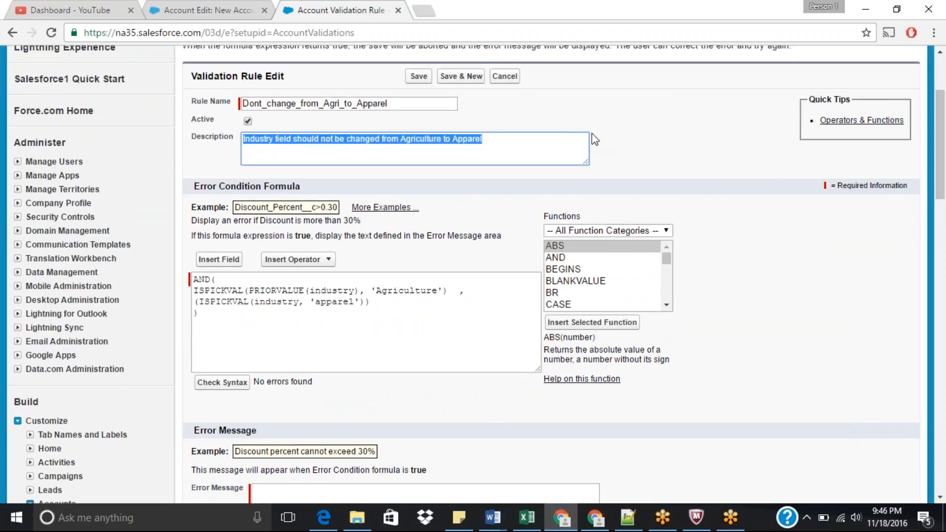
{"action": "scroll", "coordinate": [942, 144], "scroll_direction": "down", "scroll_amount": 5}
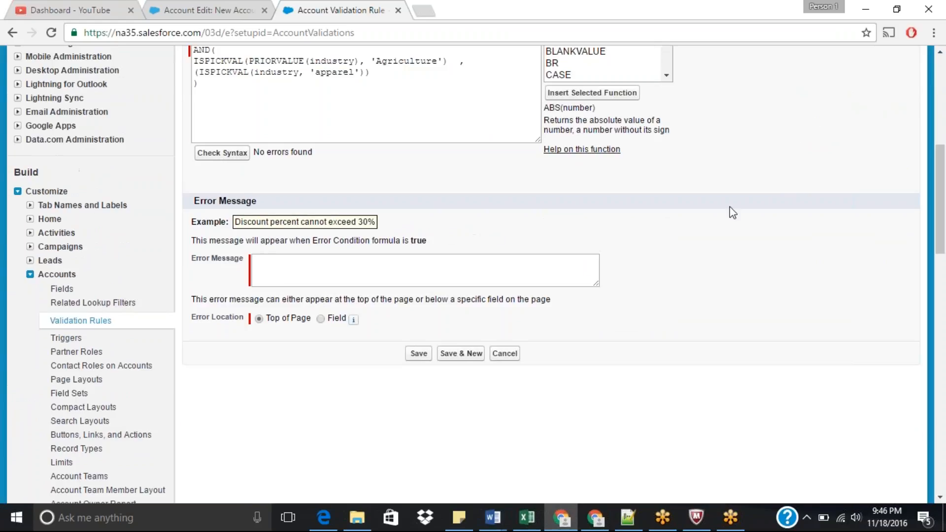
{"action": "left_click", "coordinate": [445, 259]}
{"action": "key", "text": "ctrl+v"}
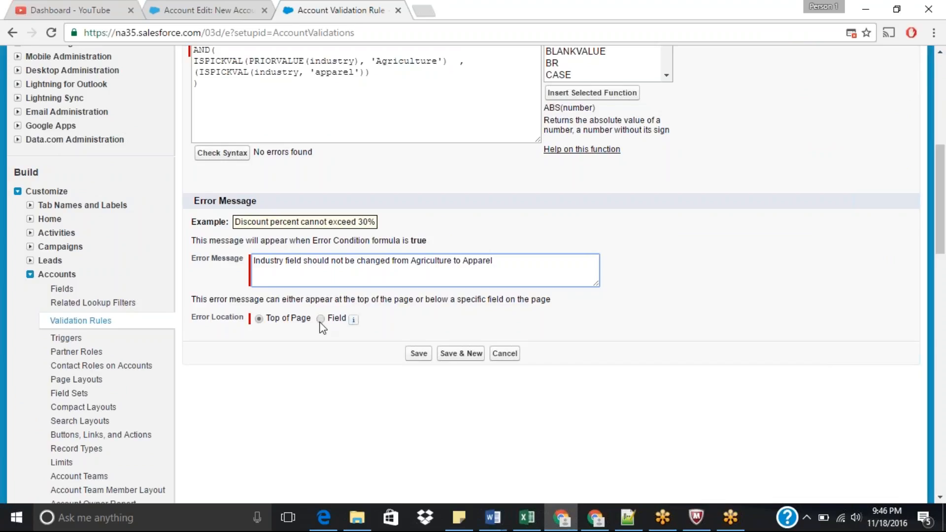
Step: Set the error location to the Industry field and save the validation rule
{"action": "left_click", "coordinate": [320, 319]}
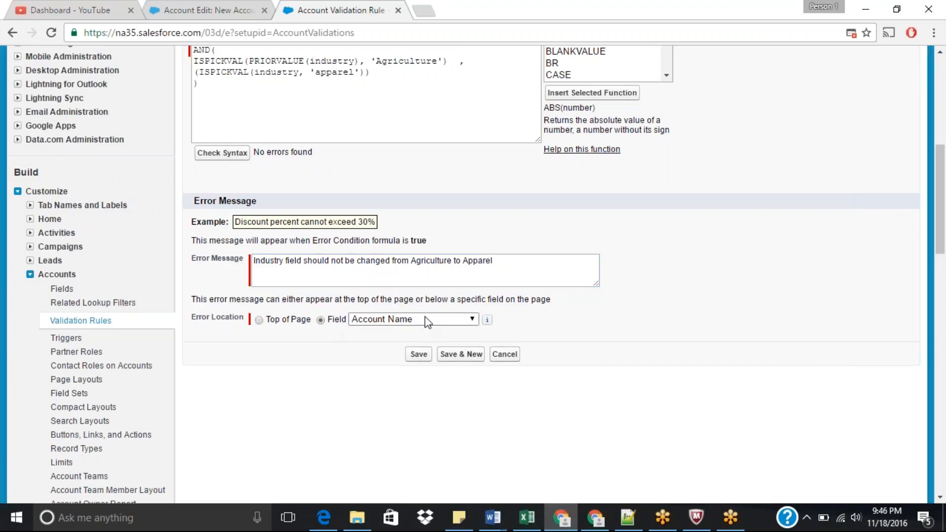
{"action": "left_click", "coordinate": [424, 319]}
{"action": "key", "text": "i"}
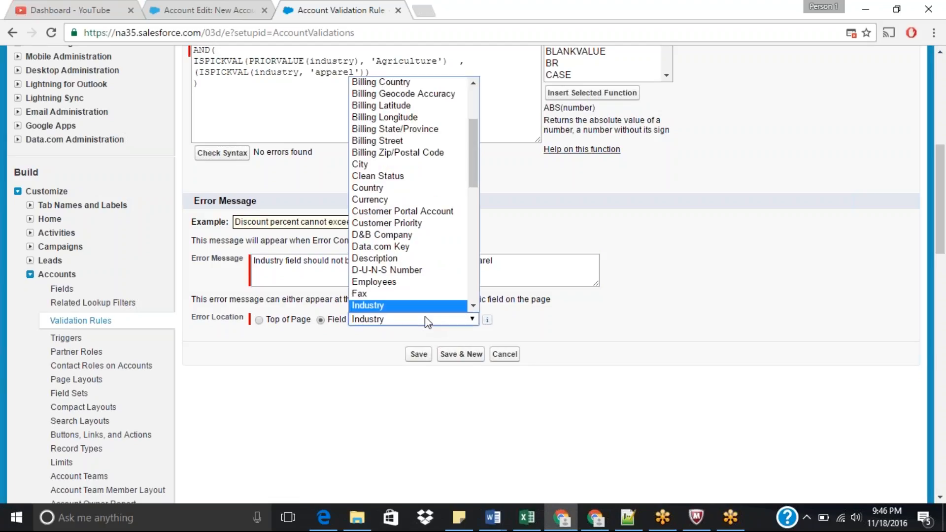
{"action": "left_click", "coordinate": [425, 320]}
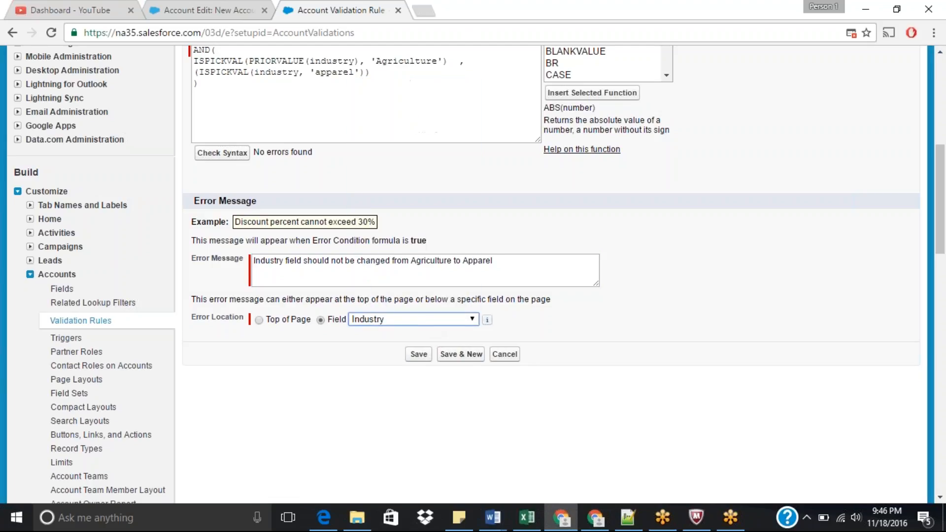
{"action": "left_click", "coordinate": [422, 354]}
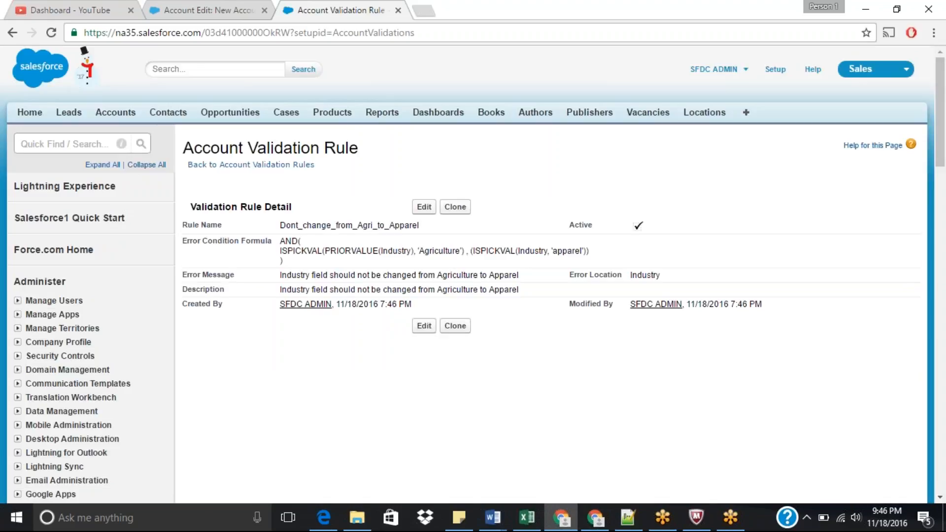
Step: Open the Burlington Textiles Corp of America account record from the Accounts home
{"action": "left_click", "coordinate": [211, 6]}
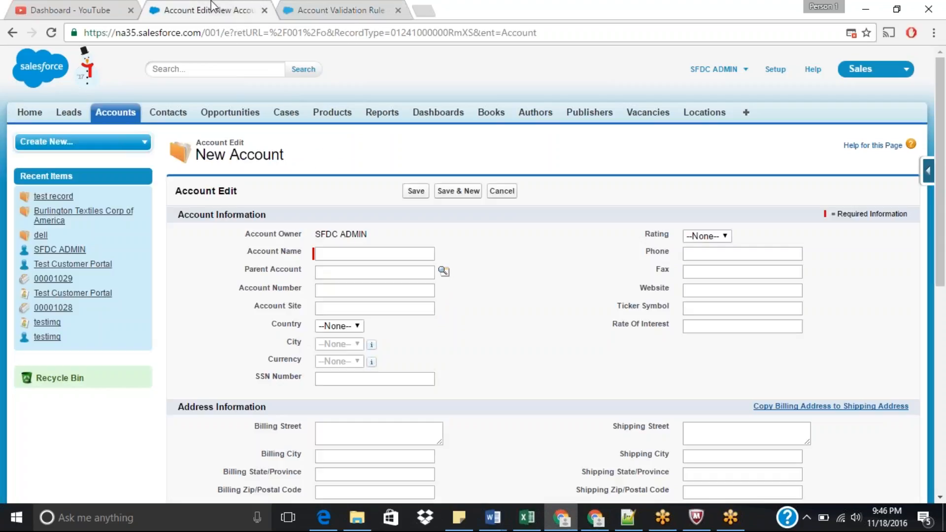
{"action": "left_click", "coordinate": [124, 120]}
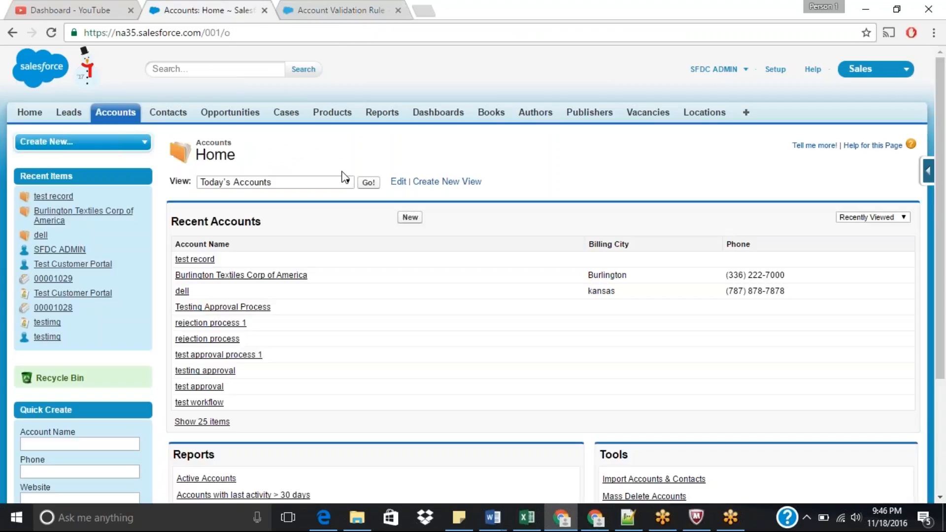
{"action": "left_click", "coordinate": [236, 276]}
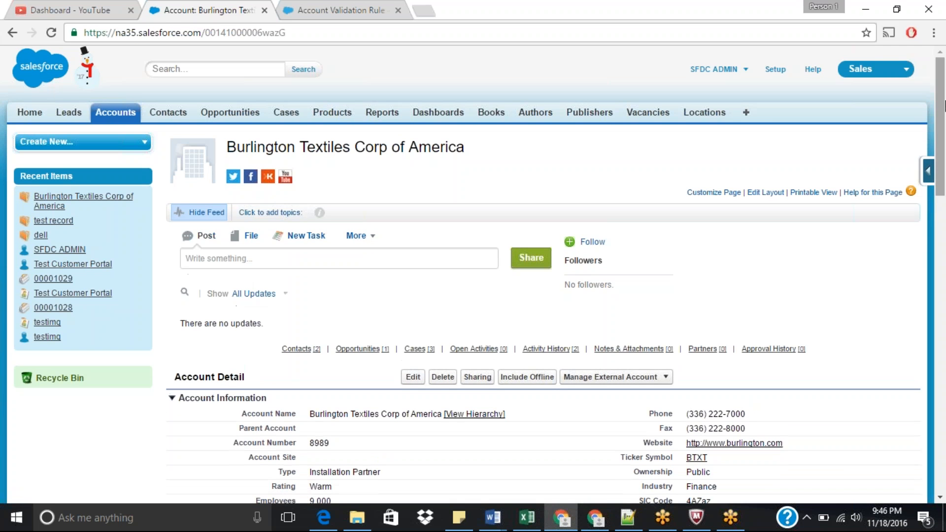
Step: Change the account's Industry to Agriculture inline and save
{"action": "left_click_drag", "start_coordinate": [945, 105], "coordinate": [945, 205]}
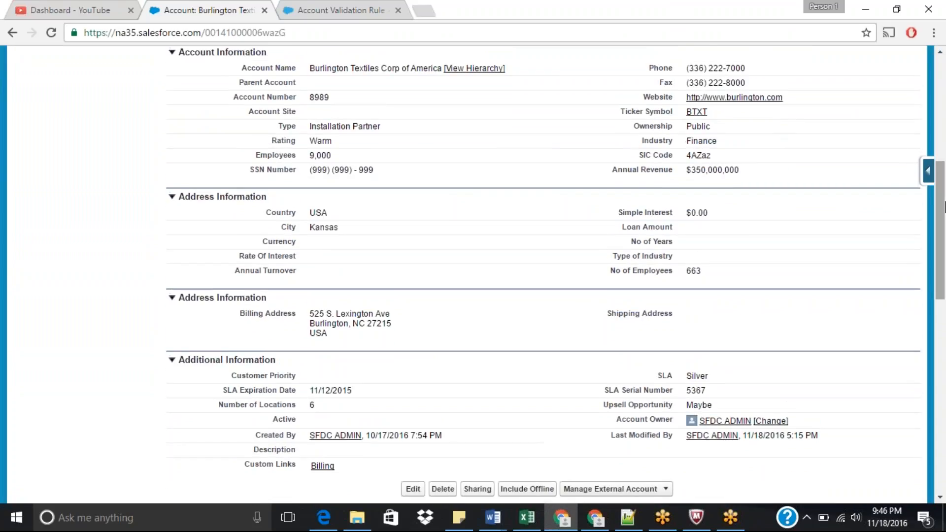
{"action": "double_click", "coordinate": [700, 142]}
{"action": "left_click", "coordinate": [701, 143]}
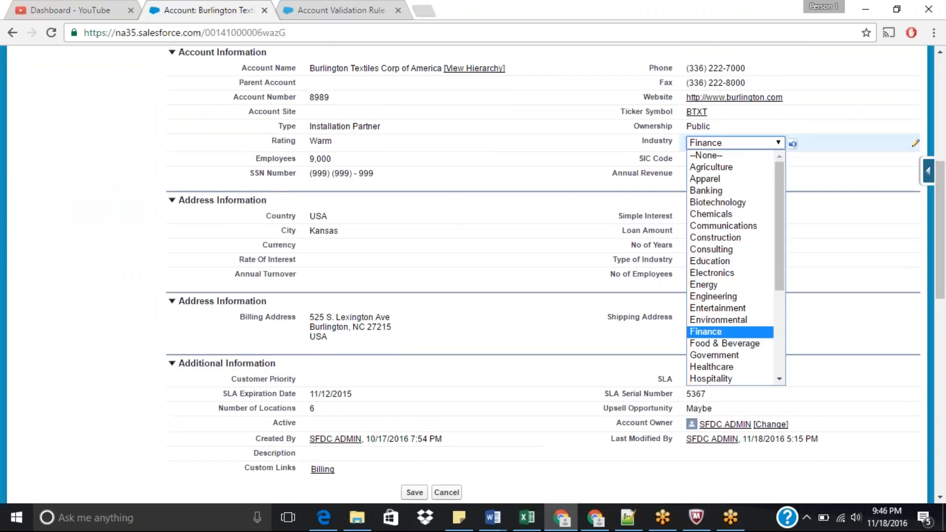
{"action": "left_click", "coordinate": [707, 166]}
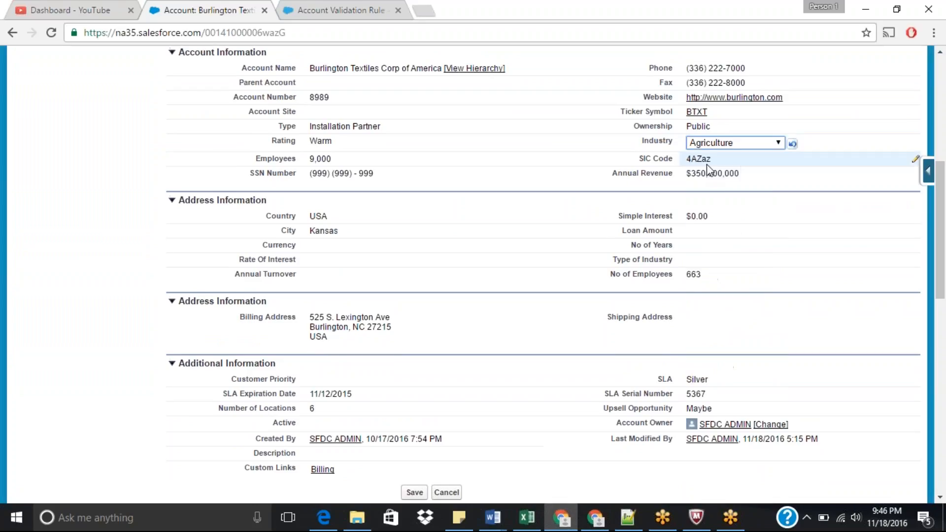
{"action": "left_click_drag", "start_coordinate": [945, 199], "coordinate": [944, 157]}
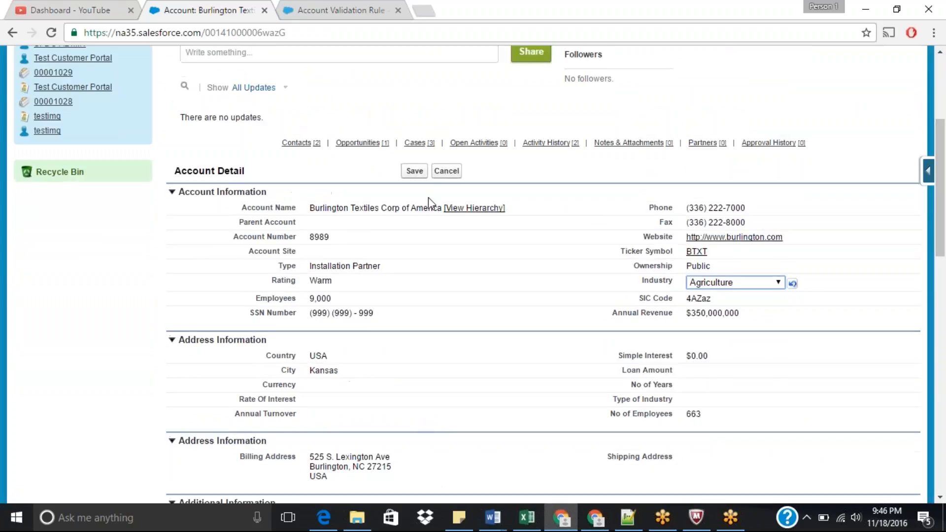
{"action": "left_click", "coordinate": [415, 171]}
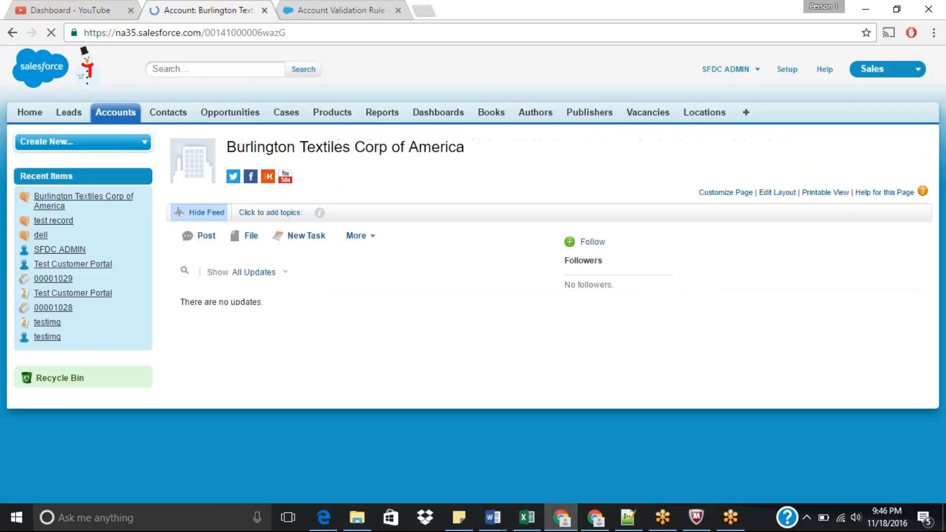
Step: Try to change the account's Industry from Agriculture to Apparel and save
{"action": "scroll", "coordinate": [926, 172], "scroll_direction": "down", "scroll_amount": 7}
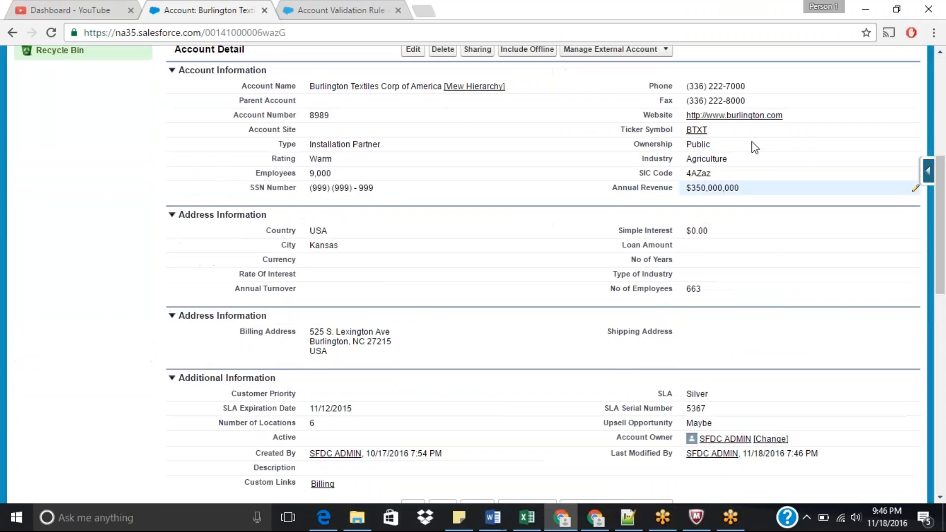
{"action": "double_click", "coordinate": [720, 159]}
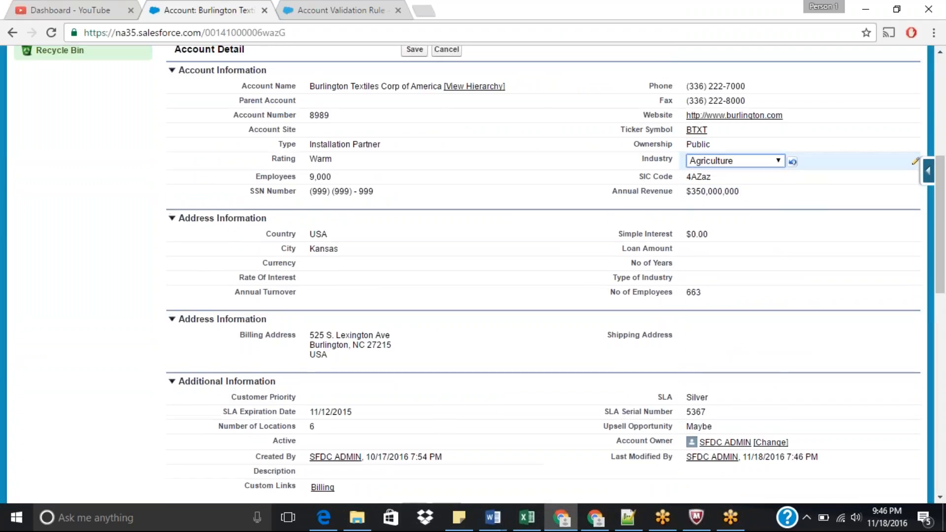
{"action": "left_click", "coordinate": [710, 161]}
{"action": "left_click", "coordinate": [703, 198]}
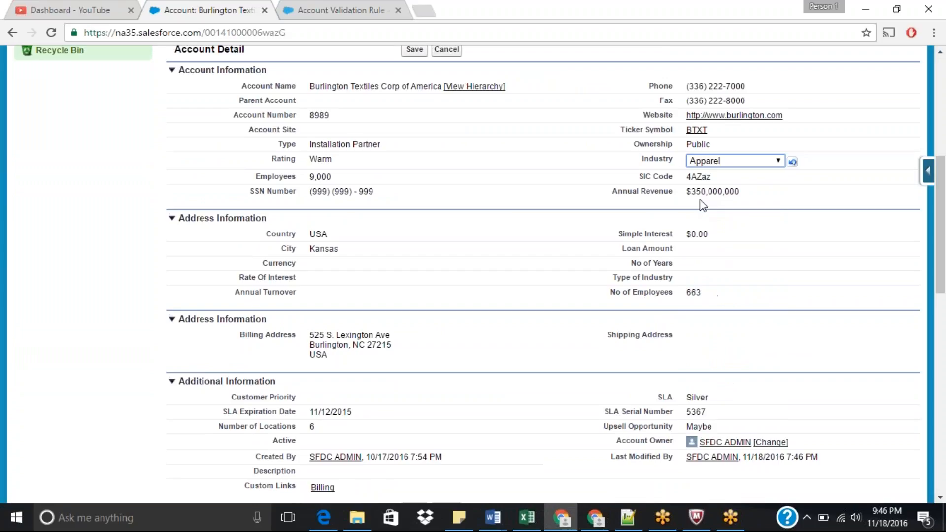
{"action": "left_click", "coordinate": [414, 49]}
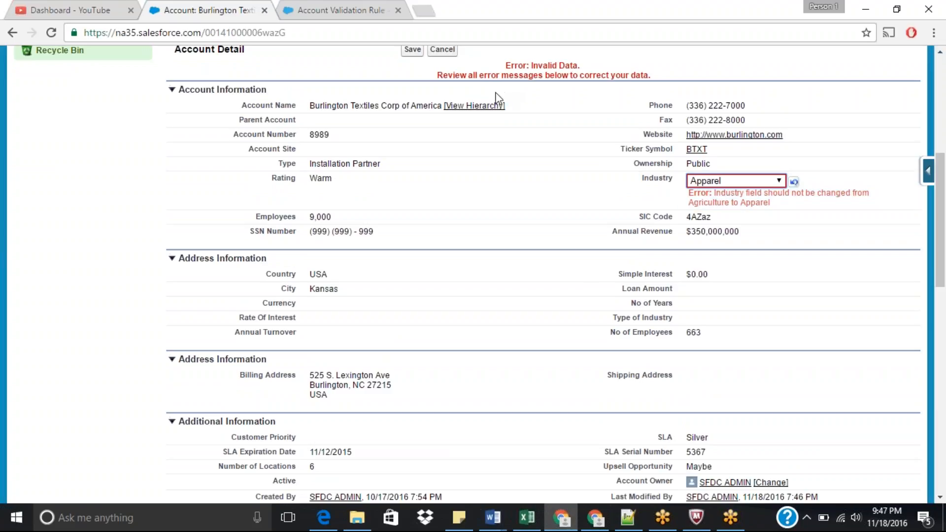
Step: Return to the Account Validation Rules list from the saved rule's detail page
{"action": "left_click", "coordinate": [341, 7]}
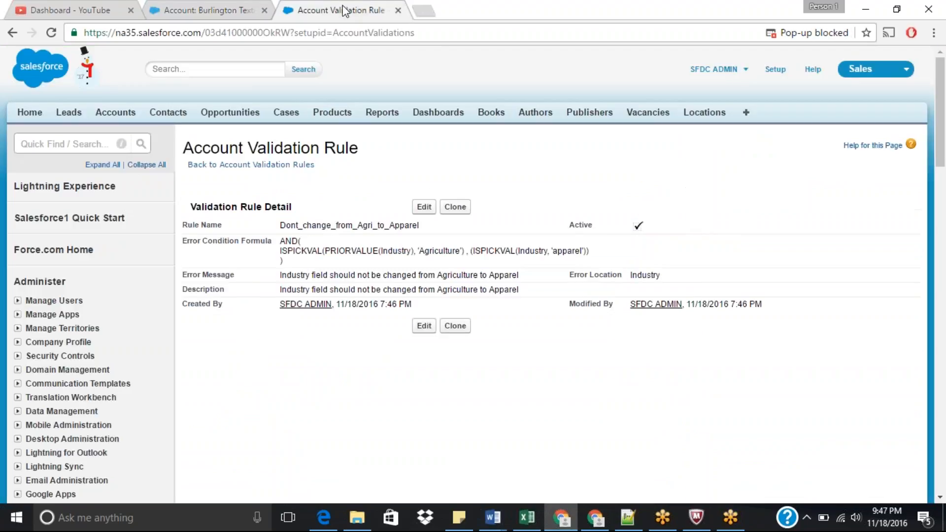
{"action": "double_click", "coordinate": [351, 251]}
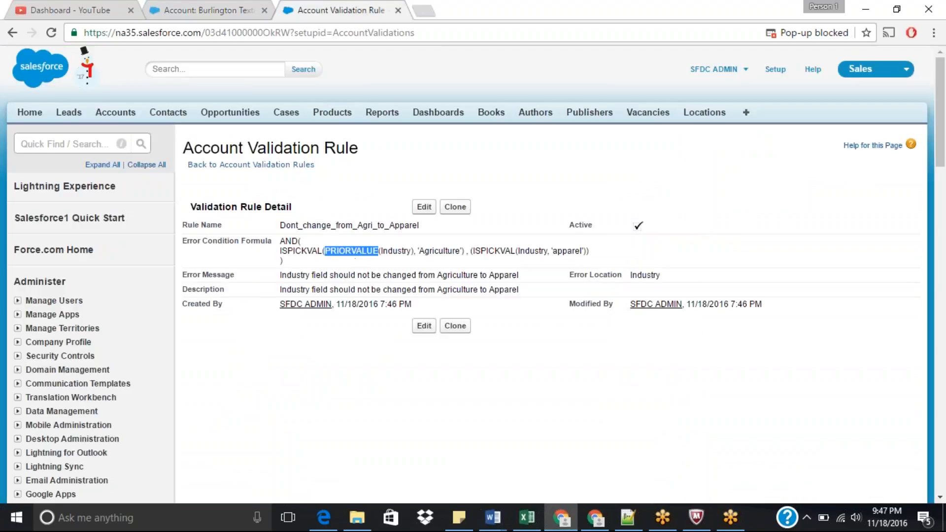
{"action": "left_click", "coordinate": [249, 168]}
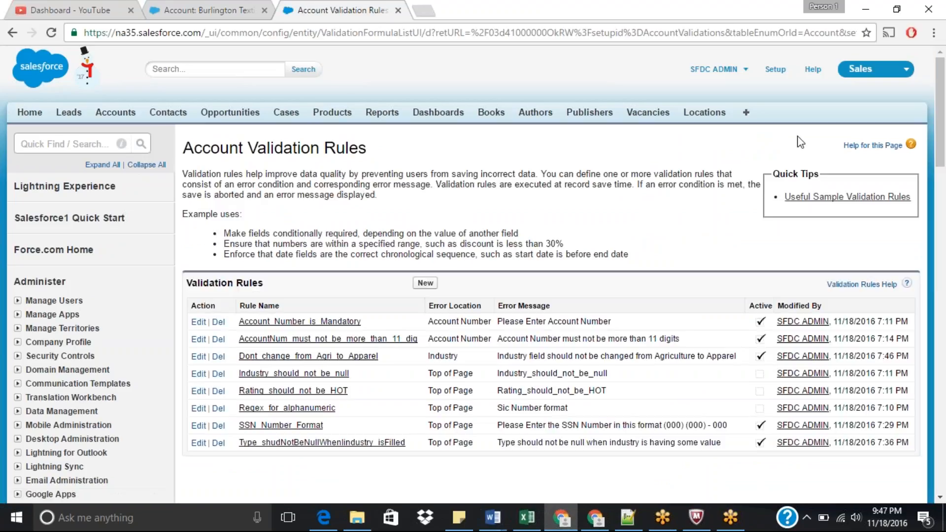
Step: Start a new account validation rule and select the ISCHANGED function in the functions list
{"action": "left_click_drag", "start_coordinate": [941, 127], "coordinate": [944, 151]}
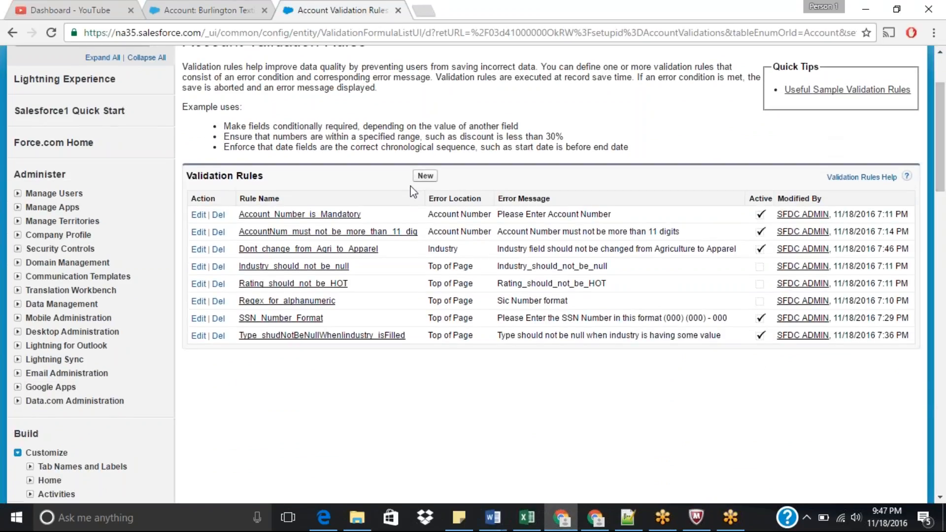
{"action": "left_click", "coordinate": [426, 176]}
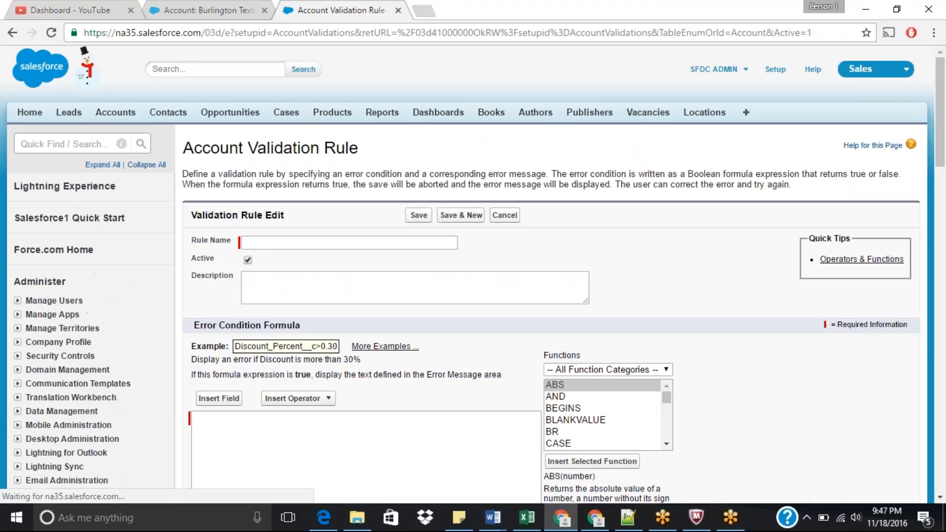
{"action": "left_click", "coordinate": [613, 412]}
{"action": "key", "text": "i"}
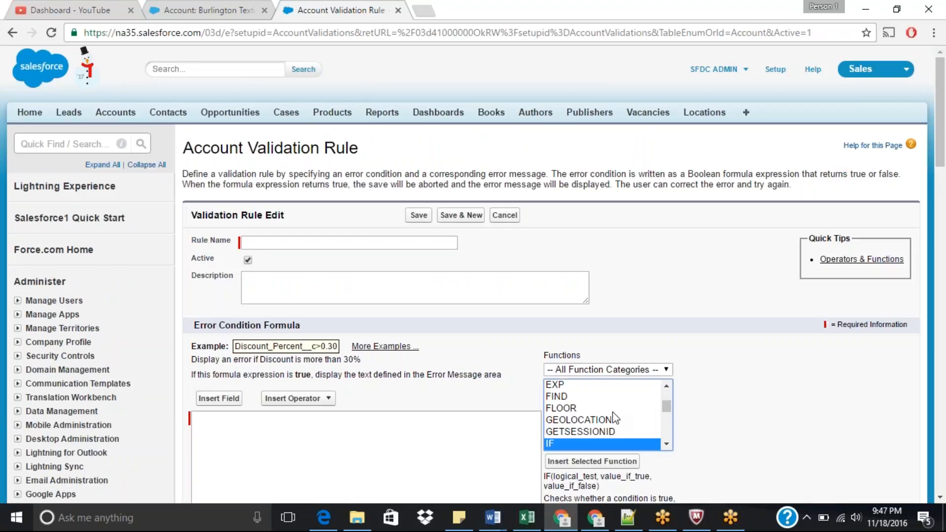
{"action": "key", "text": "i"}
{"action": "key", "text": "i"}
{"action": "key", "text": "i"}
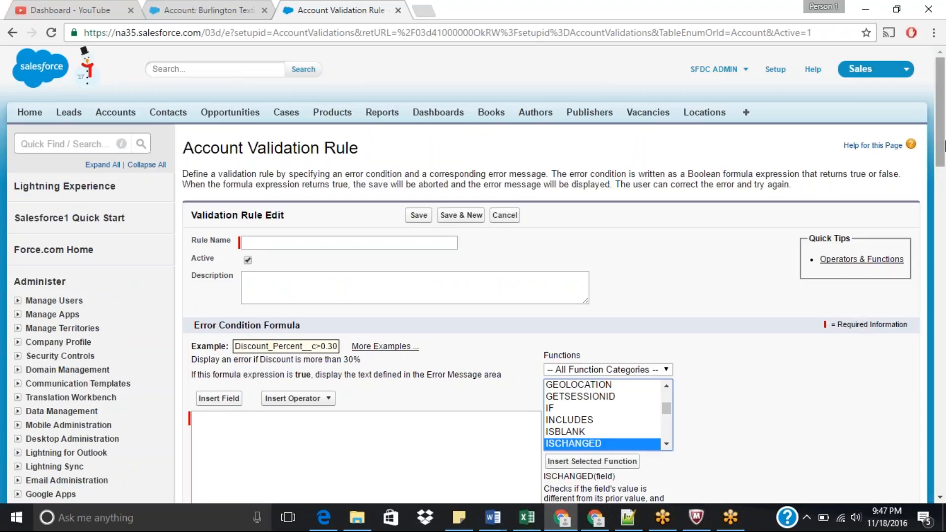
{"action": "left_click_drag", "start_coordinate": [944, 147], "coordinate": [944, 206]}
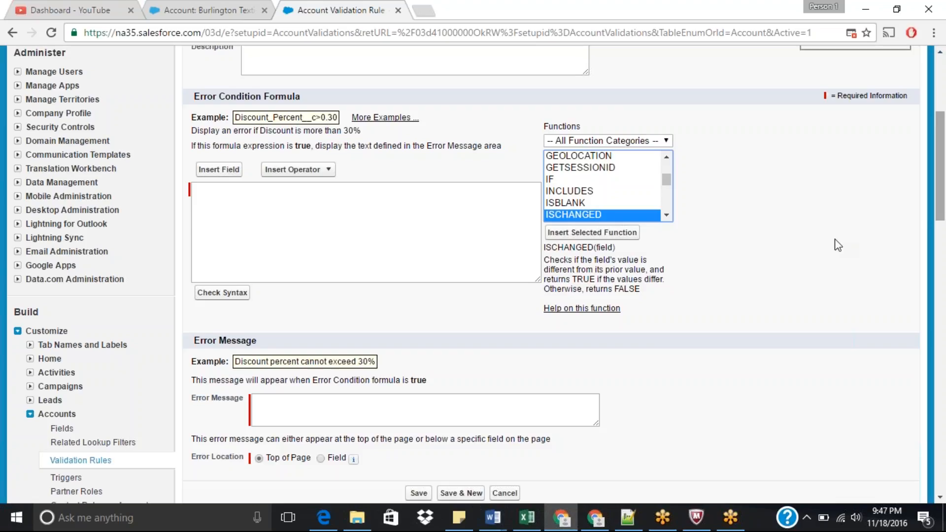
Step: Insert the ISCHANGED function into the error condition formula and select its field placeholder
{"action": "left_click", "coordinate": [605, 233]}
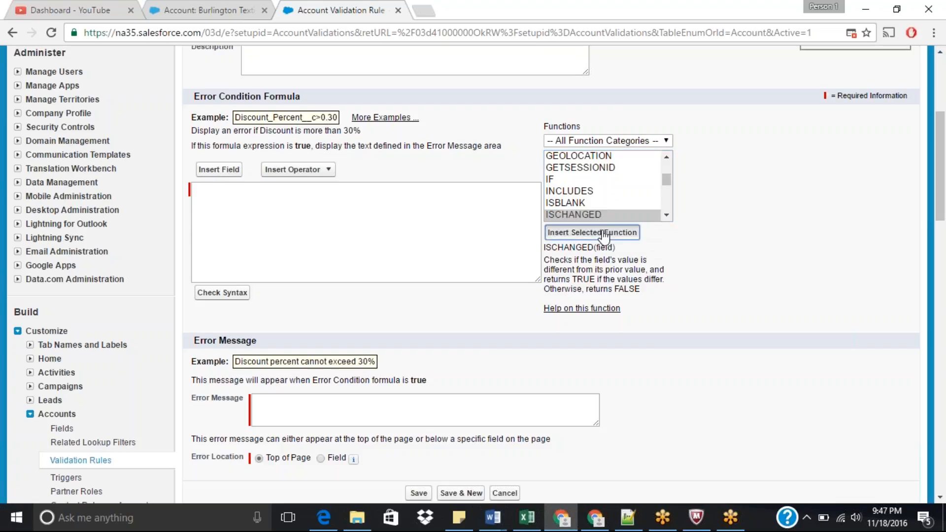
{"action": "double_click", "coordinate": [277, 191]}
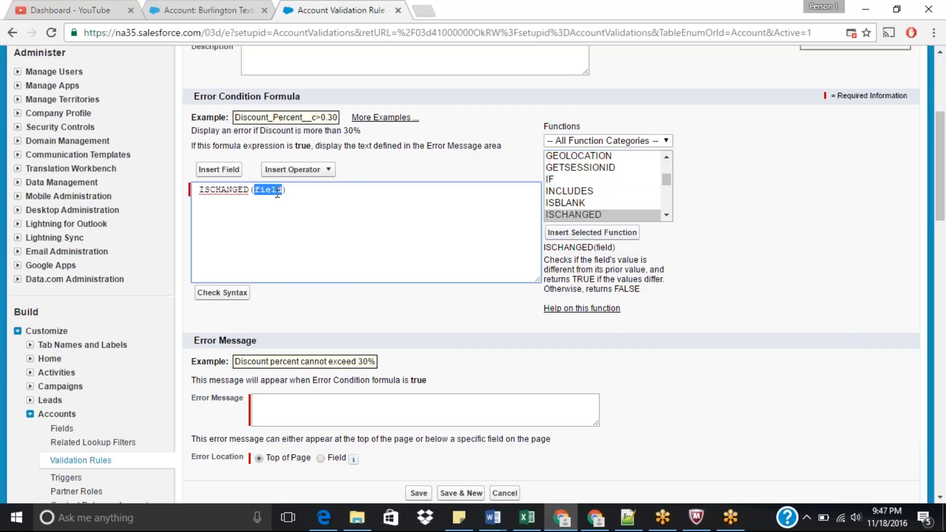
Step: Check the Annual Turnover field label on the account record tab, then return to the rule editor
{"action": "left_click", "coordinate": [221, 2]}
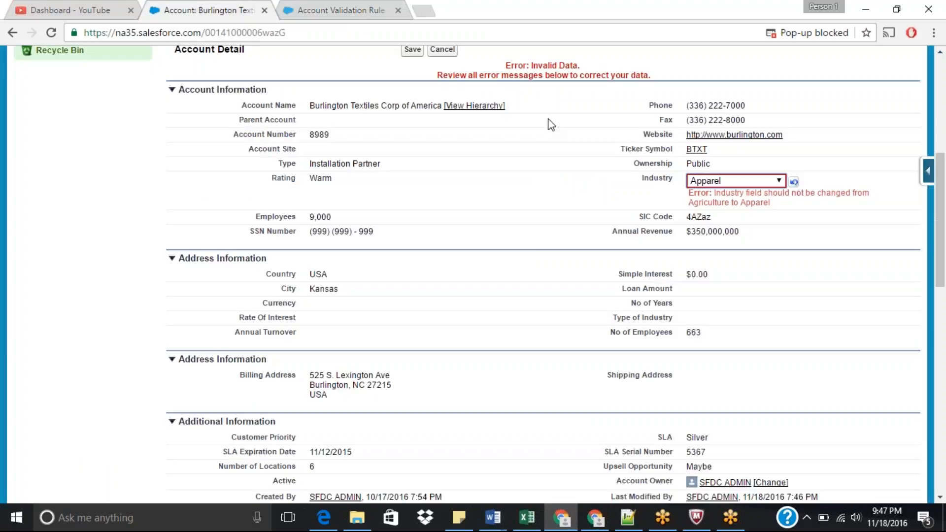
{"action": "left_click_drag", "start_coordinate": [236, 333], "coordinate": [308, 333]}
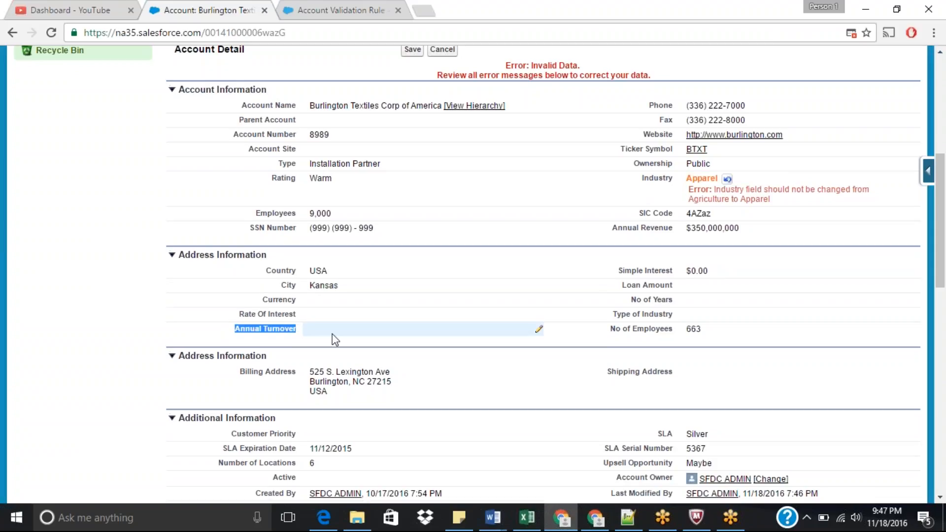
{"action": "left_click", "coordinate": [341, 9]}
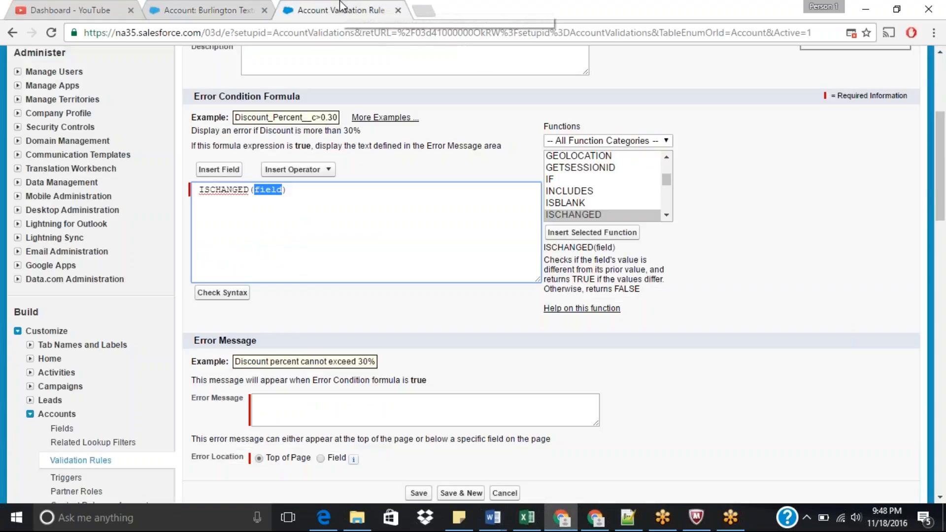
Step: Replace the placeholder with the Annual Turnover field via Insert Field and check the formula syntax
{"action": "left_click", "coordinate": [232, 173]}
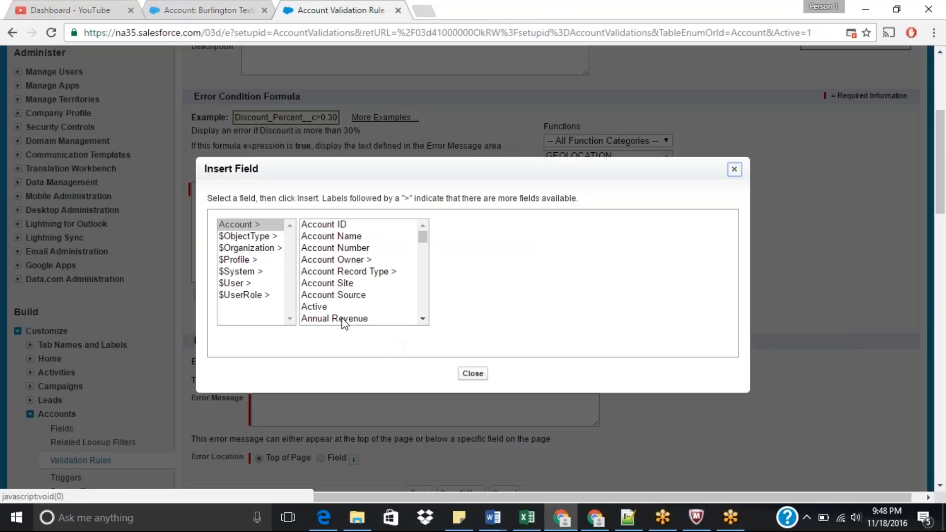
{"action": "left_click", "coordinate": [422, 319]}
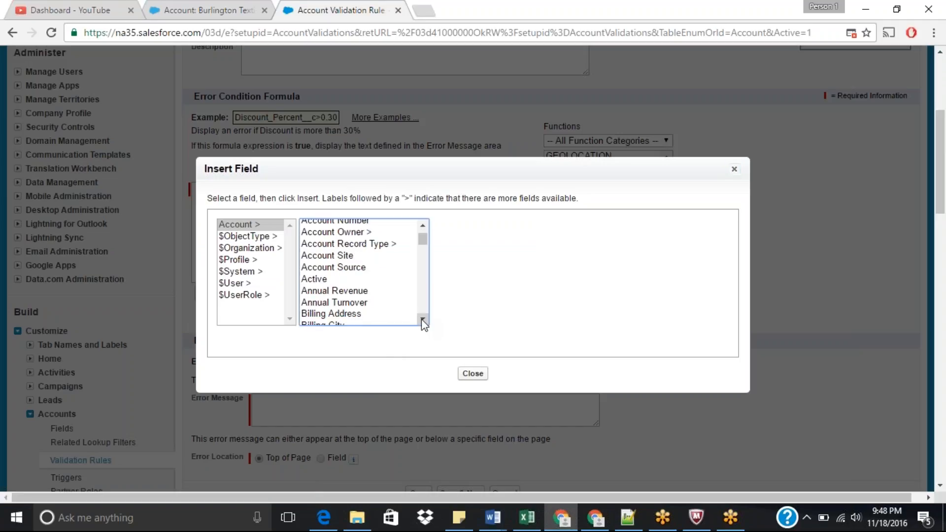
{"action": "left_click", "coordinate": [361, 276]}
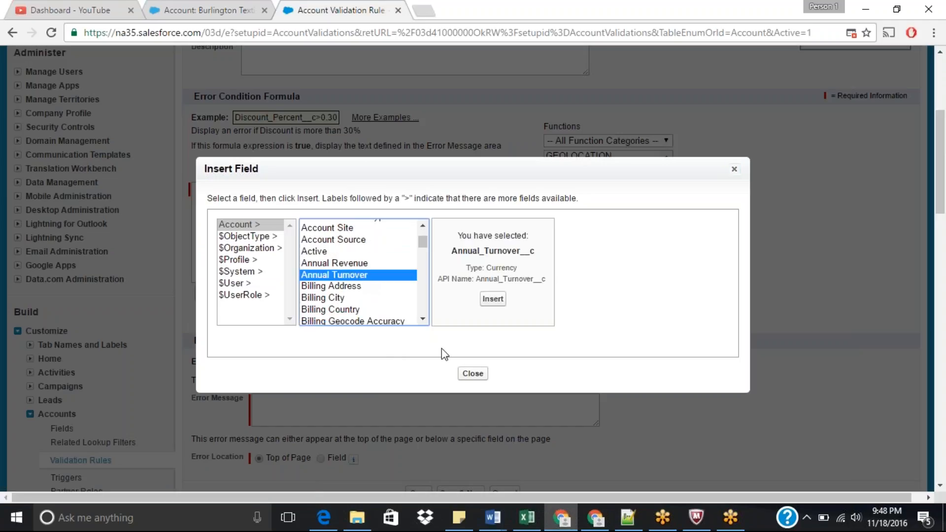
{"action": "left_click", "coordinate": [493, 299]}
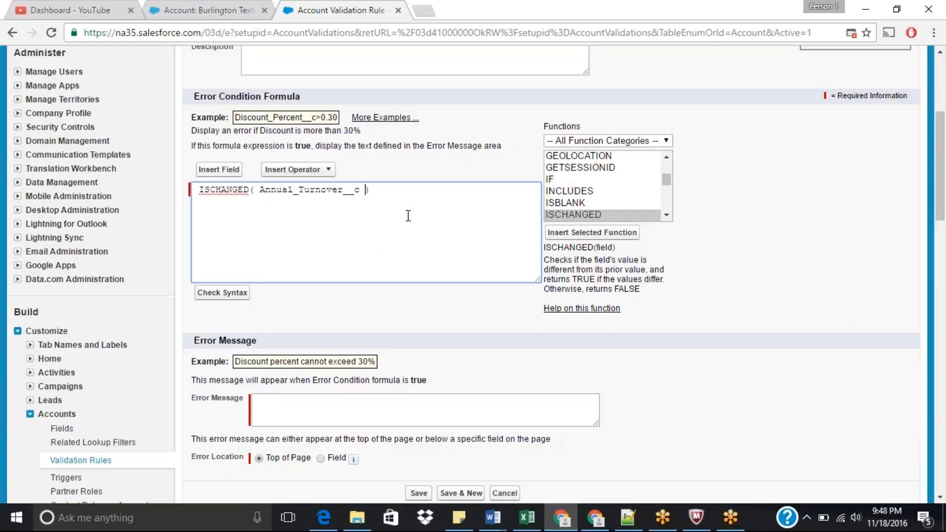
{"action": "left_click", "coordinate": [222, 293]}
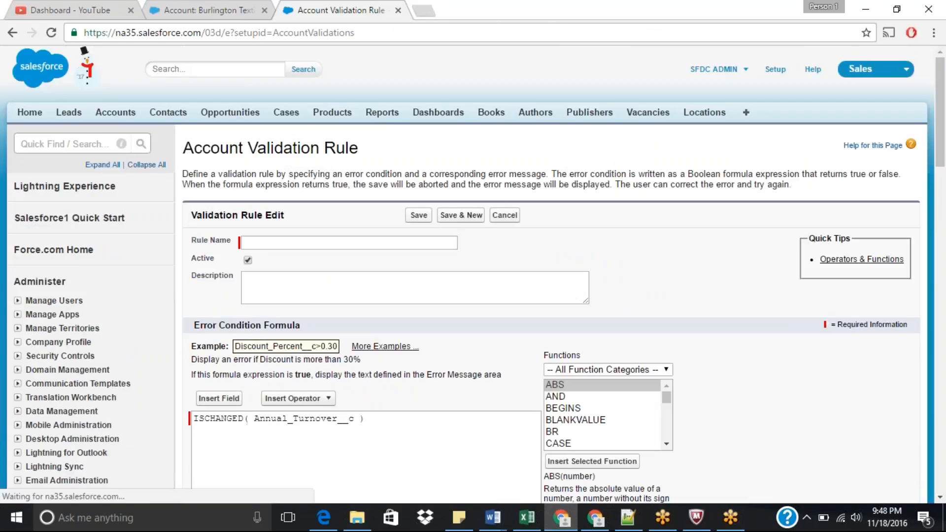
Step: Enter the error message "Annual Turnover should not be changed"
{"action": "scroll", "coordinate": [942, 177], "scroll_direction": "down", "scroll_amount": 5}
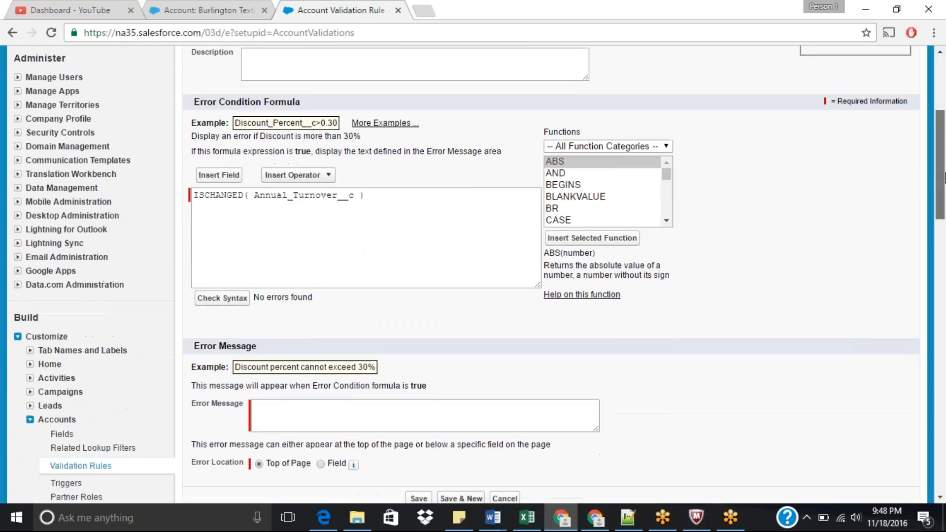
{"action": "scroll", "coordinate": [941, 177], "scroll_direction": "down", "scroll_amount": 3}
{"action": "left_click", "coordinate": [456, 305]}
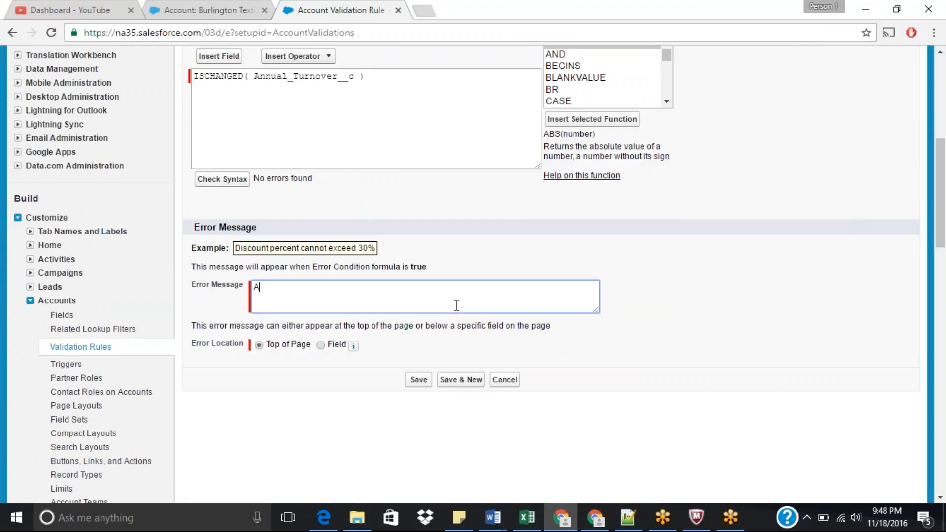
{"action": "type", "text": "Annual Turnover should not e"}
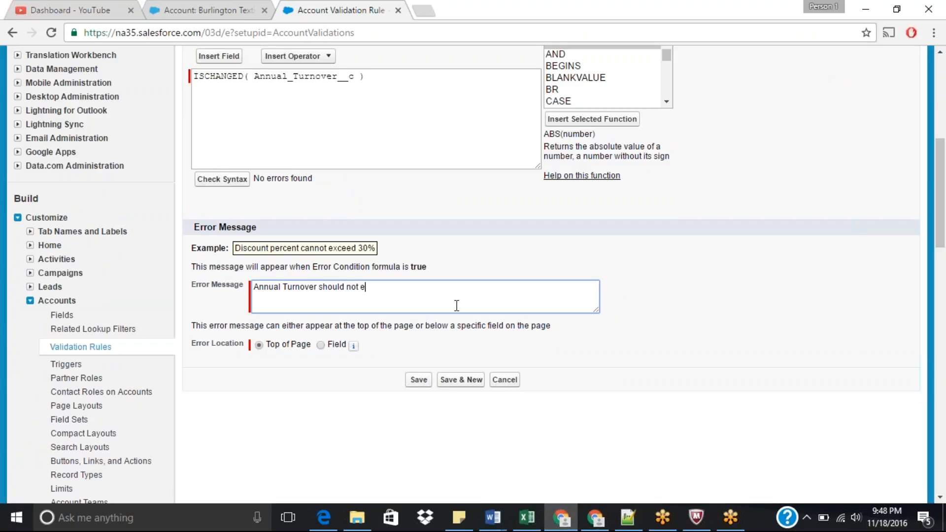
{"action": "key", "text": "BackSpace"}
{"action": "type", "text": "be changed"}
{"action": "left_click_drag", "start_coordinate": [940, 234], "coordinate": [940, 154]}
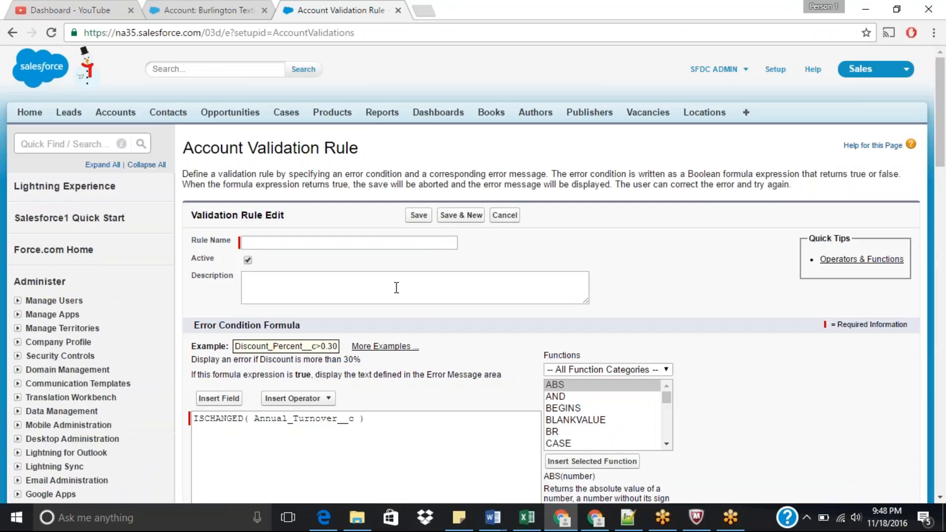
{"action": "left_click", "coordinate": [403, 242]}
{"action": "type", "text": "A"}
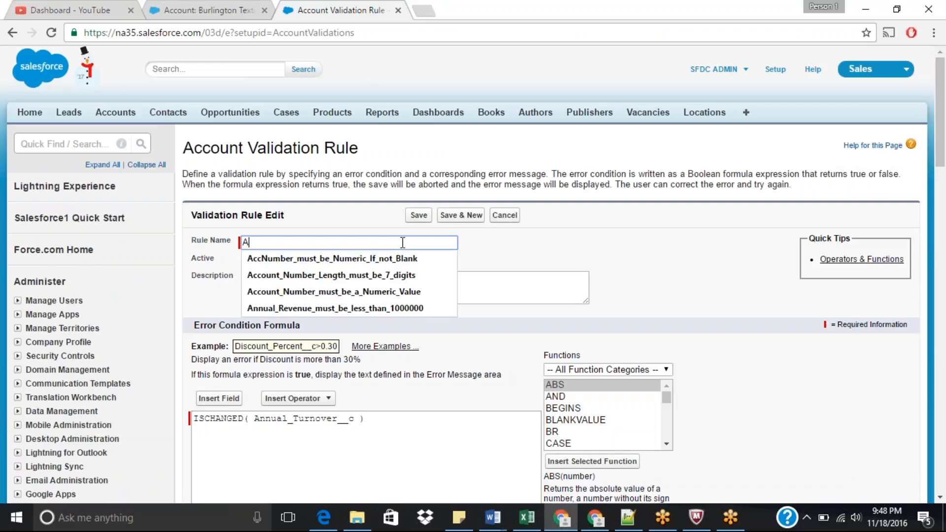
{"action": "key", "text": "BackSpace"}
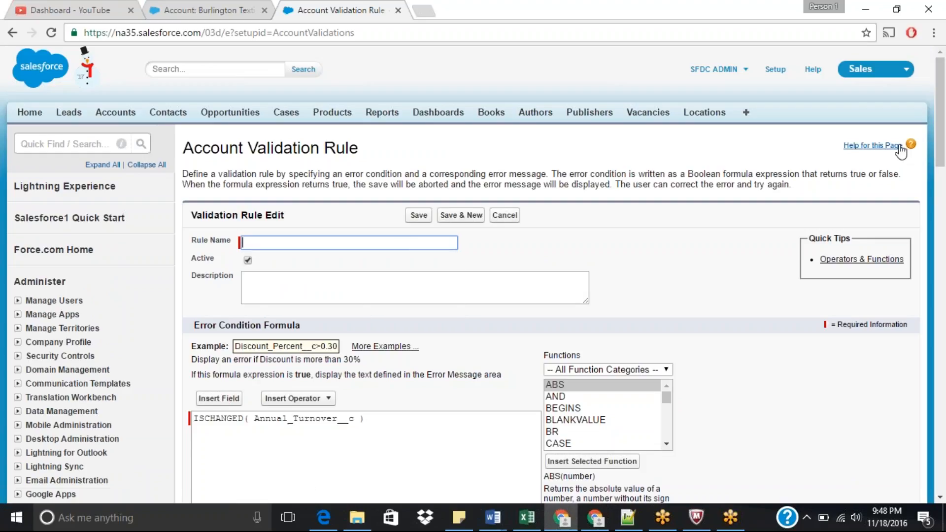
Step: Copy the error message text into the Rule Name field and save the validation rule
{"action": "left_click_drag", "start_coordinate": [940, 121], "coordinate": [944, 173]}
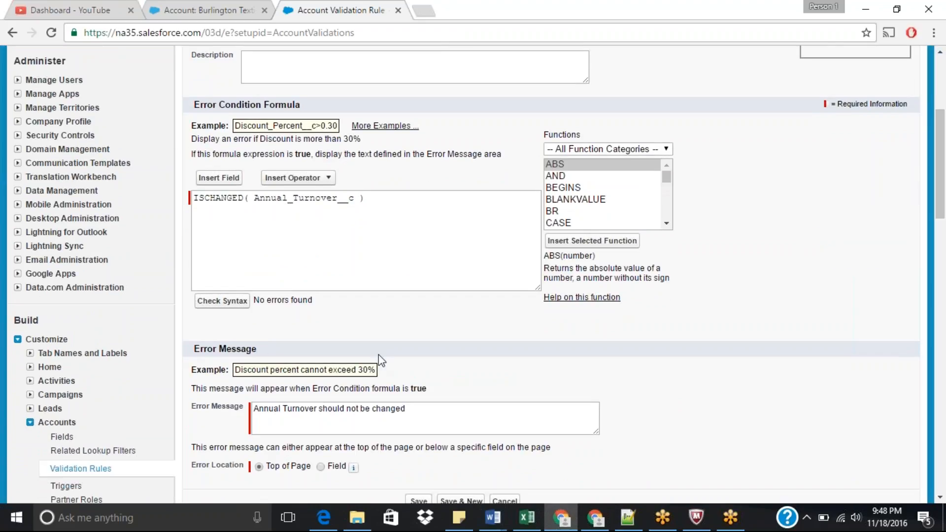
{"action": "left_click_drag", "start_coordinate": [434, 413], "coordinate": [187, 417]}
{"action": "key", "text": "ctrl+c"}
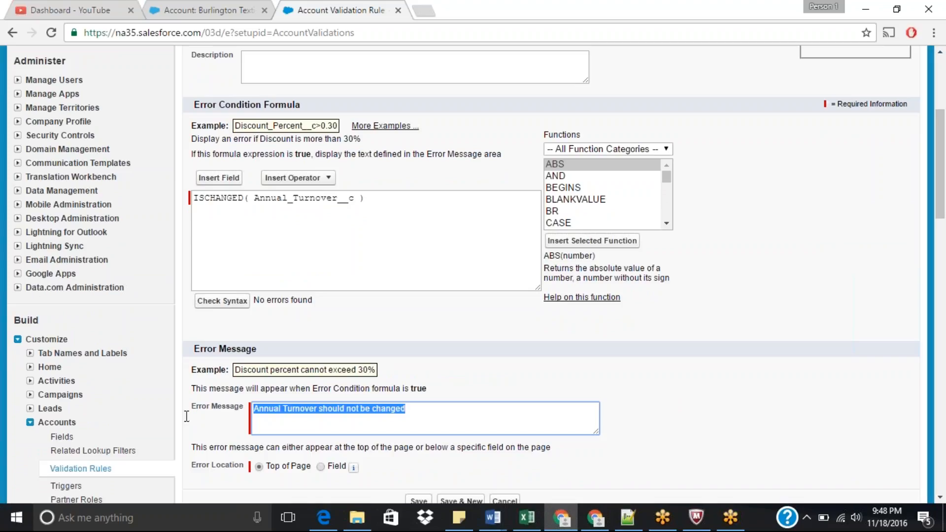
{"action": "left_click_drag", "start_coordinate": [941, 220], "coordinate": [943, 188]}
{"action": "left_click", "coordinate": [390, 141]}
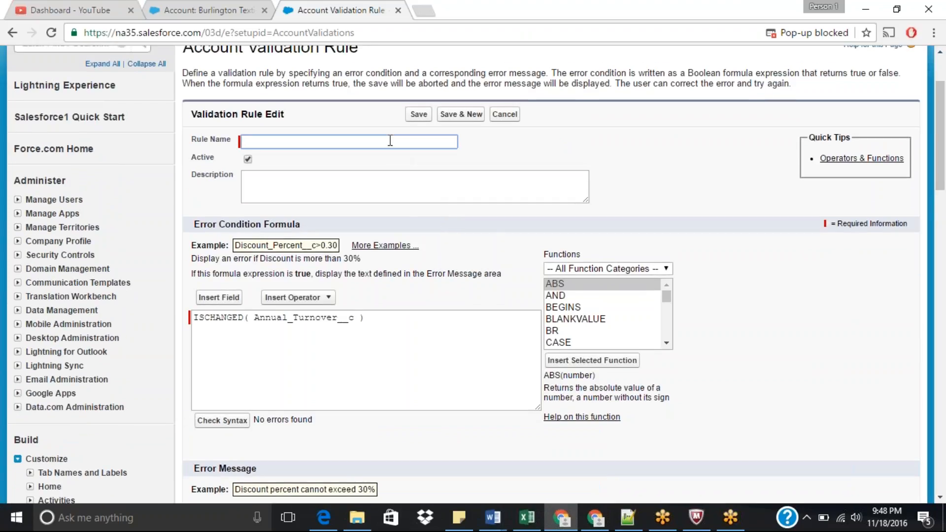
{"action": "key", "text": "ctrl+v"}
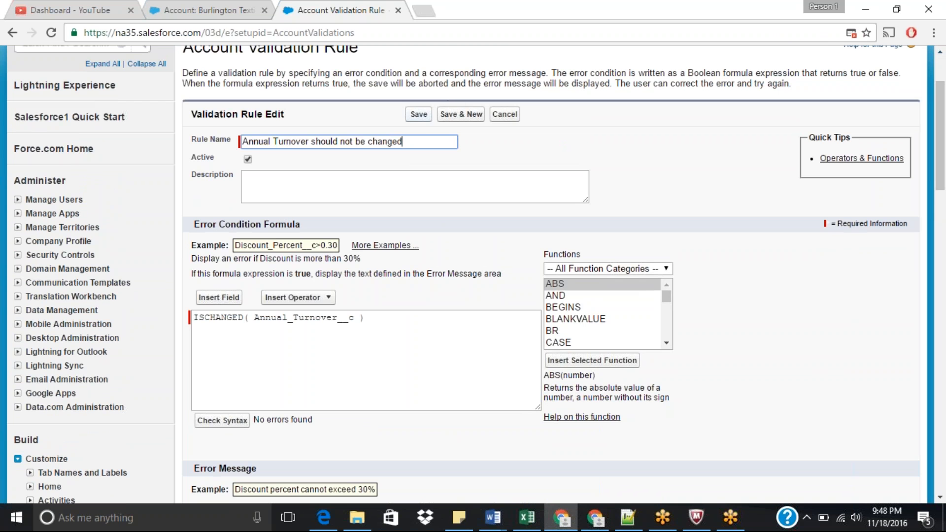
{"action": "left_click", "coordinate": [420, 114]}
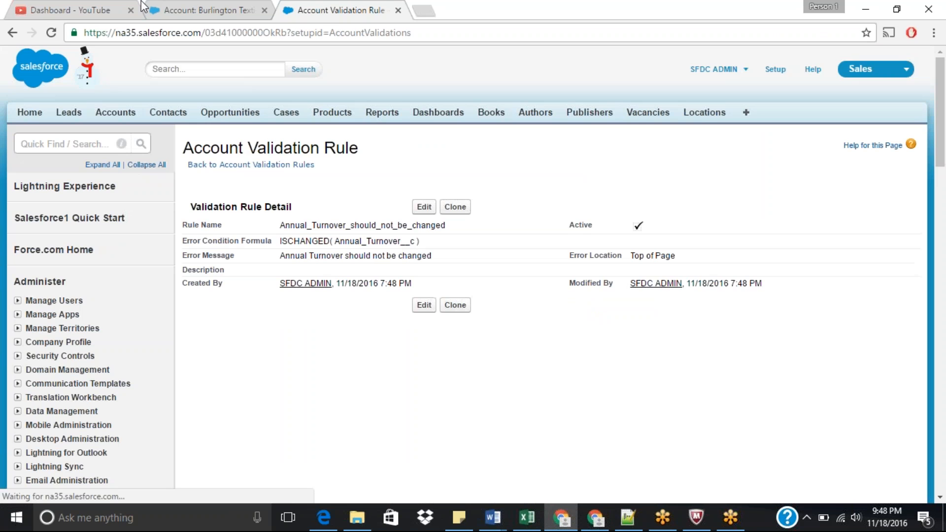
Step: Try saving the account with Annual Turnover 7687878 and Industry Construction, then cancel the inline edits
{"action": "left_click", "coordinate": [203, 10]}
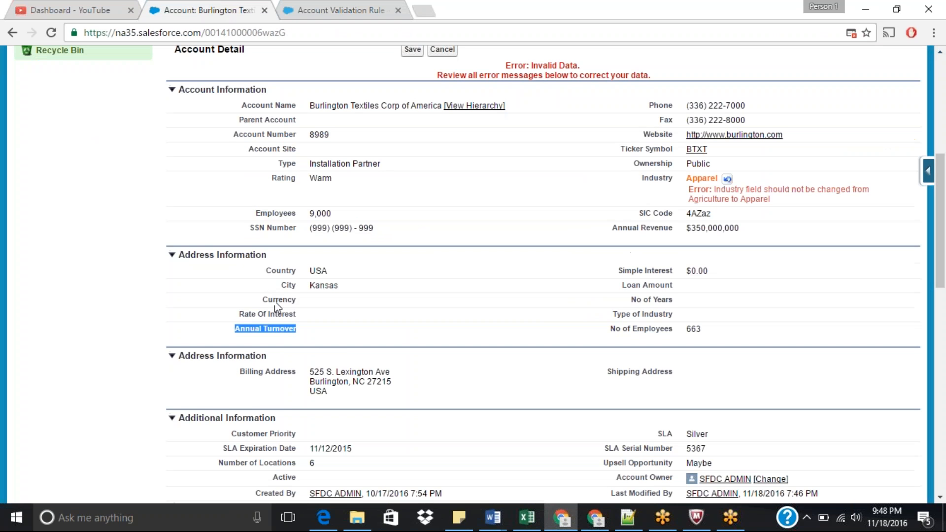
{"action": "double_click", "coordinate": [325, 338]}
{"action": "type", "text": "7687878"}
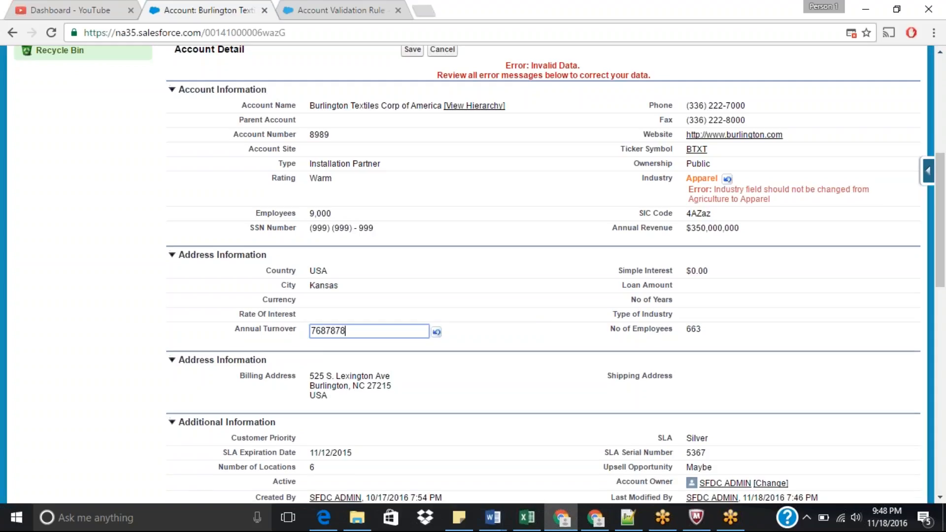
{"action": "key", "text": "Return"}
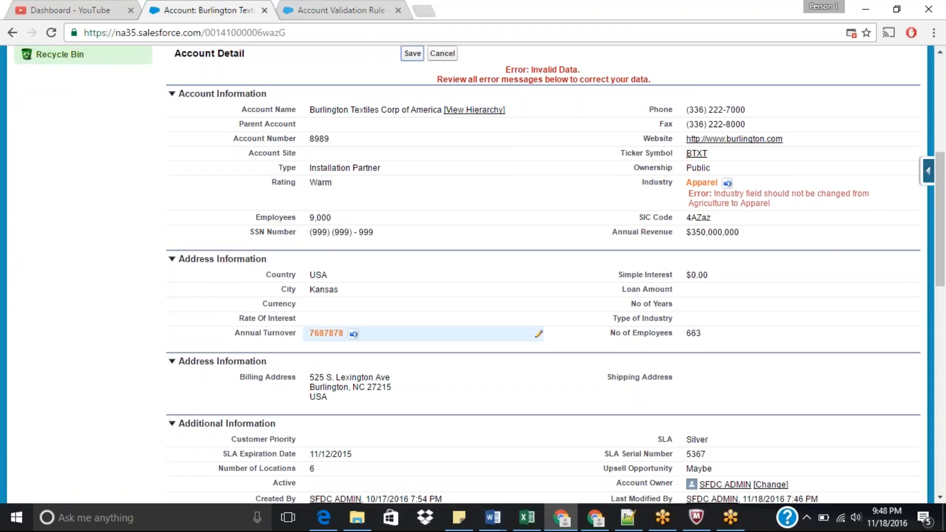
{"action": "left_click", "coordinate": [710, 187]}
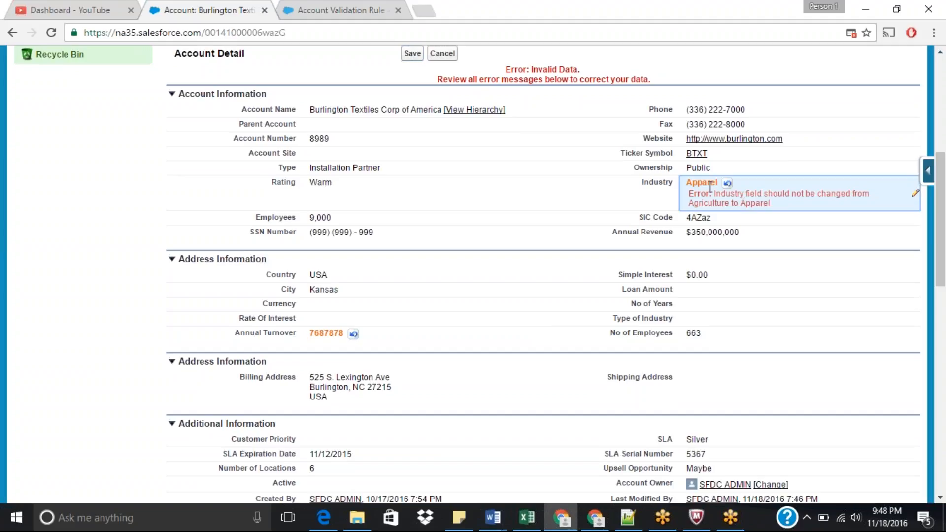
{"action": "double_click", "coordinate": [710, 188]}
{"action": "left_click", "coordinate": [729, 186]}
{"action": "left_click", "coordinate": [722, 284]}
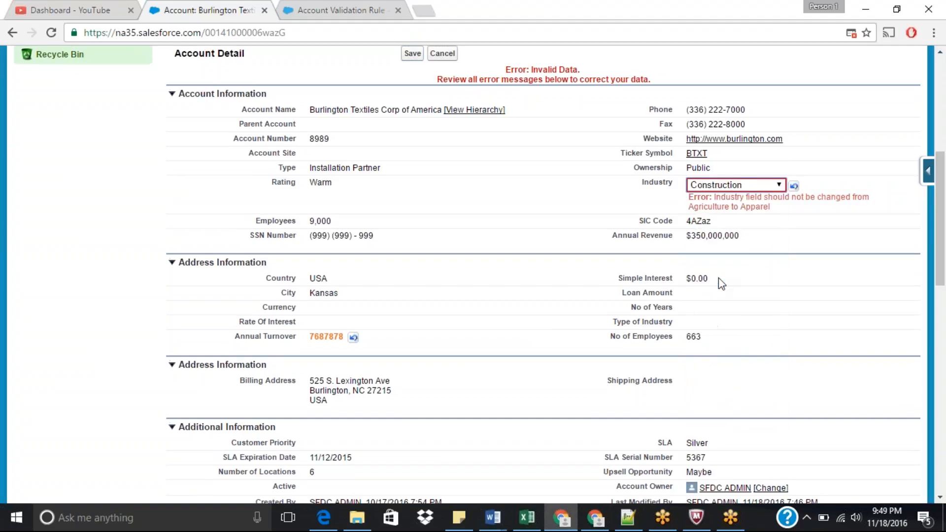
{"action": "left_click", "coordinate": [410, 55]}
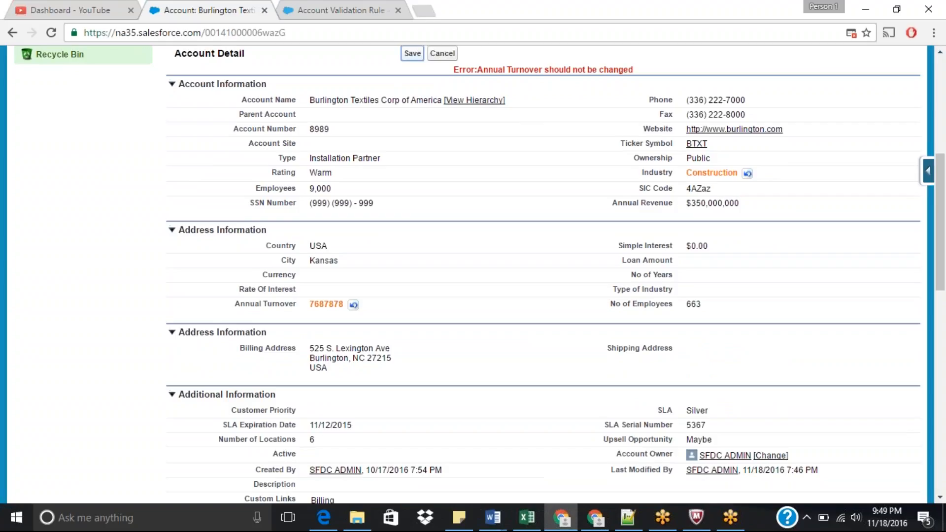
{"action": "left_click", "coordinate": [412, 53]}
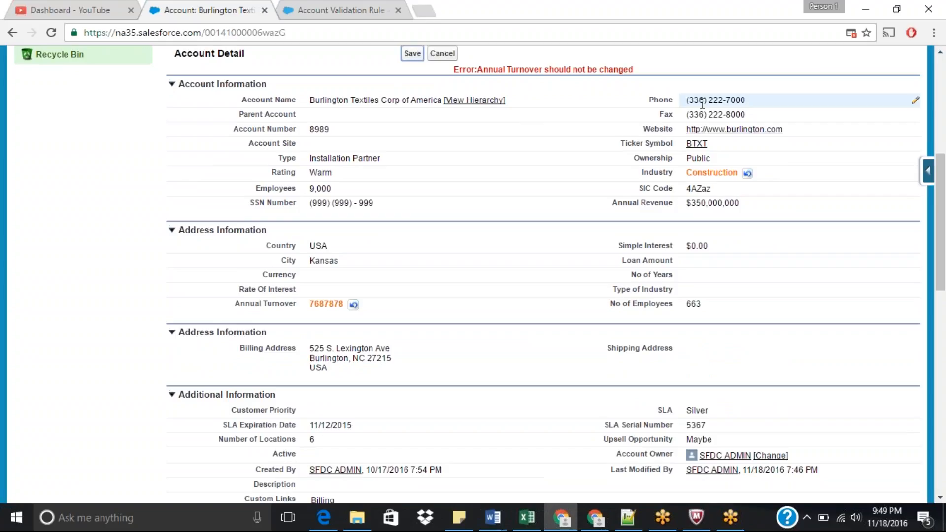
{"action": "left_click_drag", "start_coordinate": [943, 238], "coordinate": [945, 209]}
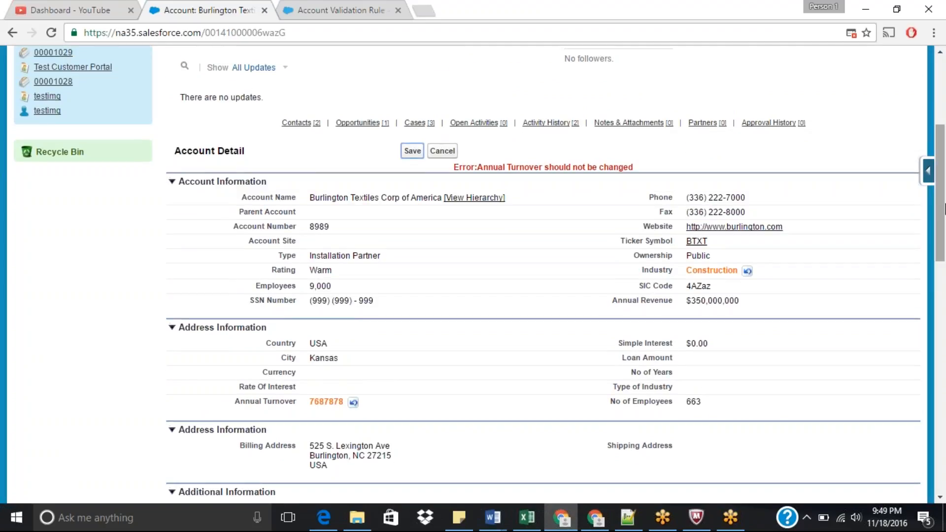
{"action": "left_click", "coordinate": [442, 151]}
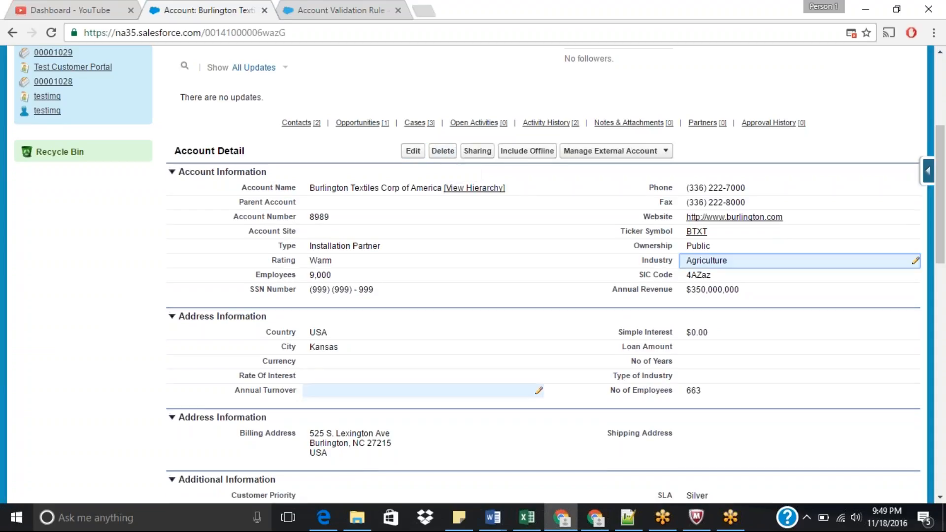
Step: Try to set the account's Annual Turnover to 787878 inline and save, then cancel the edit
{"action": "double_click", "coordinate": [423, 390]}
{"action": "type", "text": "78787"}
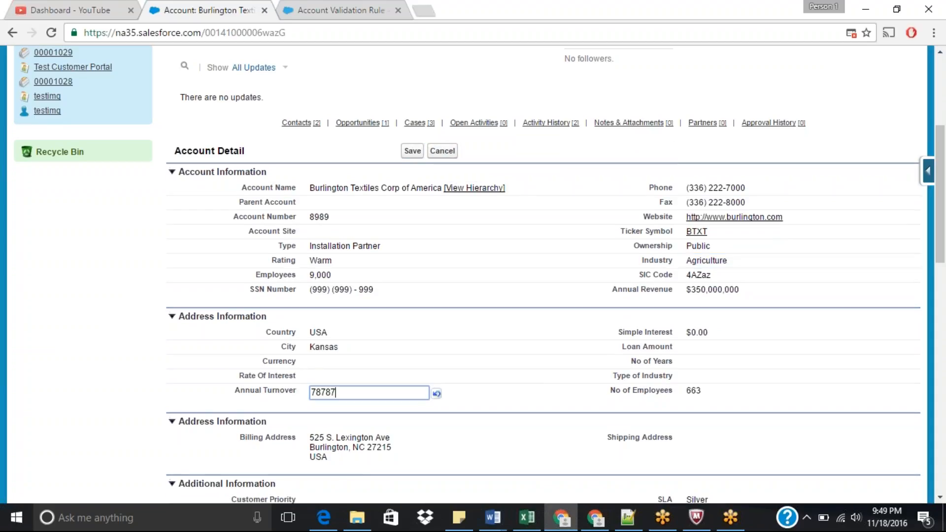
{"action": "type", "text": "8"}
{"action": "key", "text": "Return"}
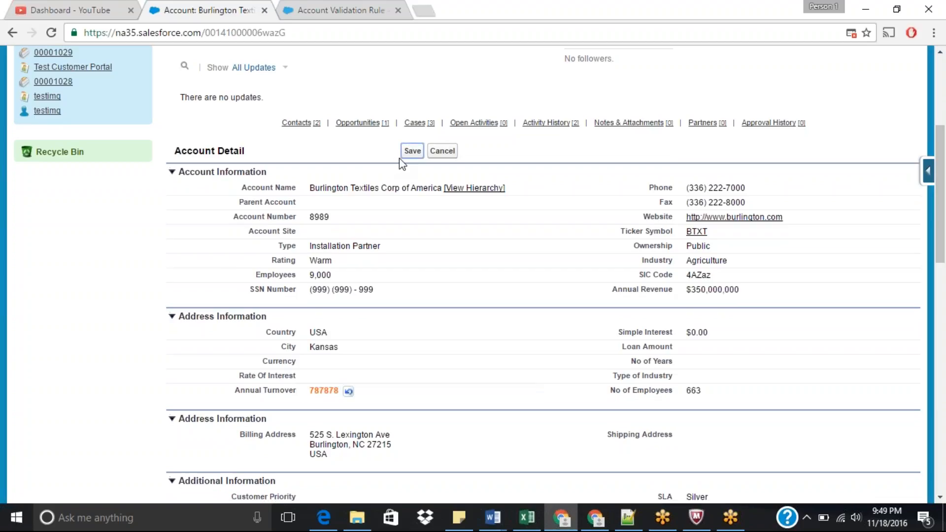
{"action": "left_click", "coordinate": [412, 151]}
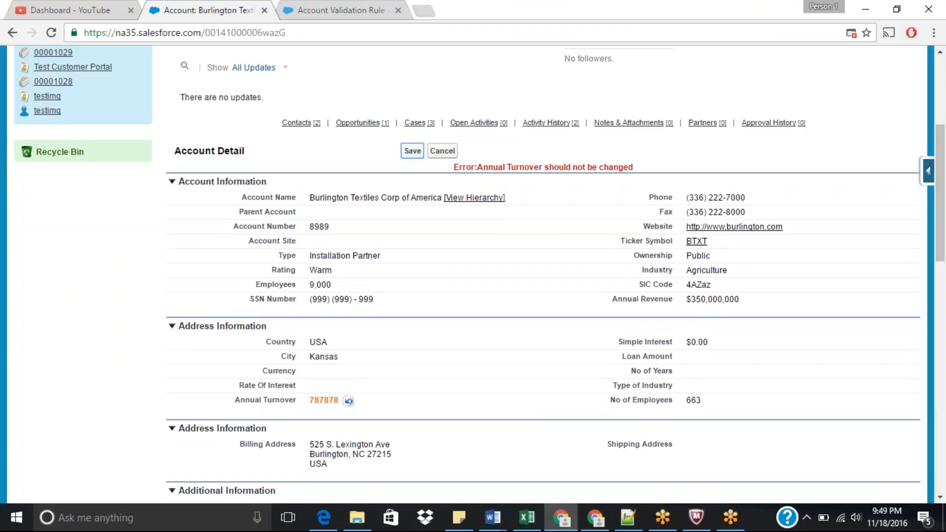
{"action": "left_click", "coordinate": [442, 152]}
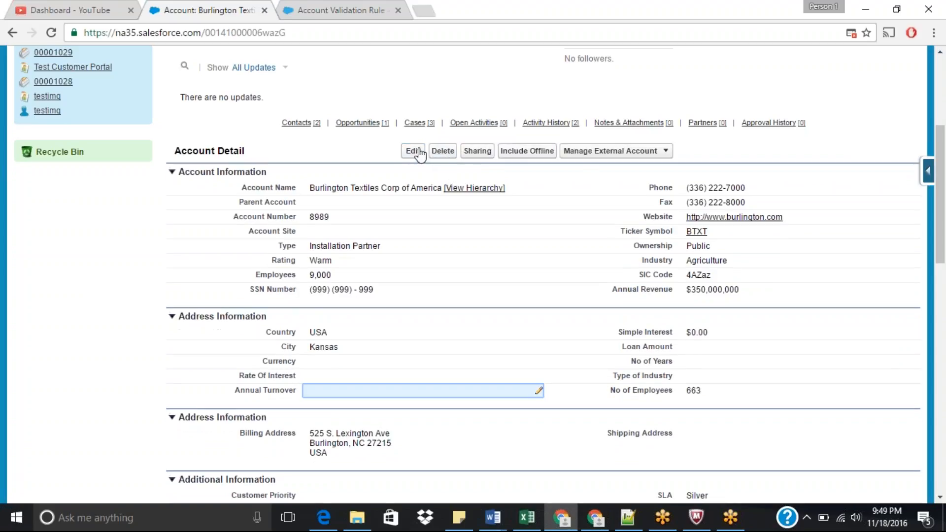
Step: Try to set the account's Annual Turnover to 898989 in the full edit form and save, then cancel the edit
{"action": "left_click", "coordinate": [419, 153]}
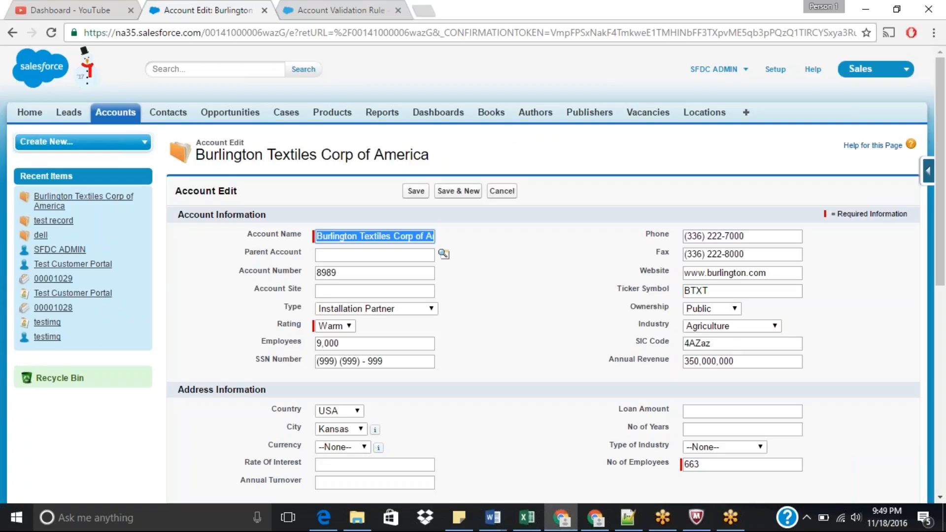
{"action": "left_click_drag", "start_coordinate": [944, 247], "coordinate": [944, 285]}
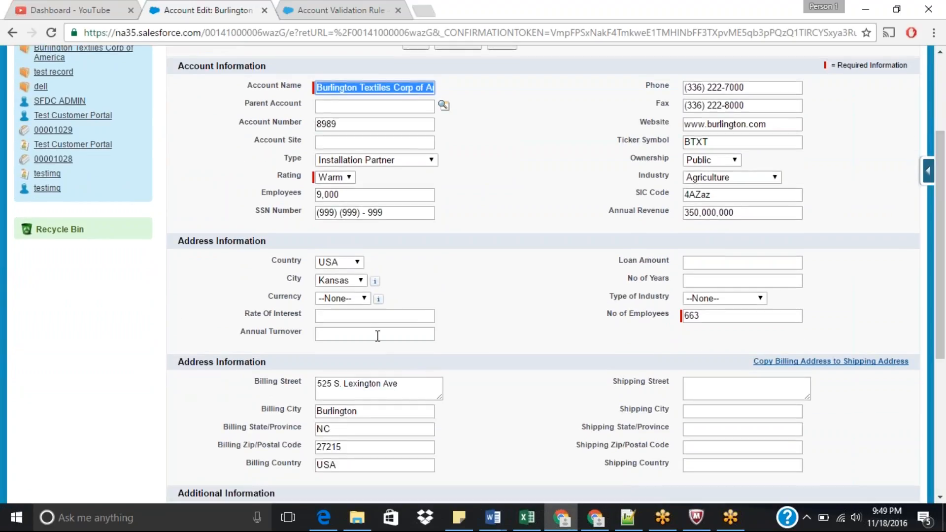
{"action": "left_click", "coordinate": [378, 335]}
{"action": "type", "text": "898989"}
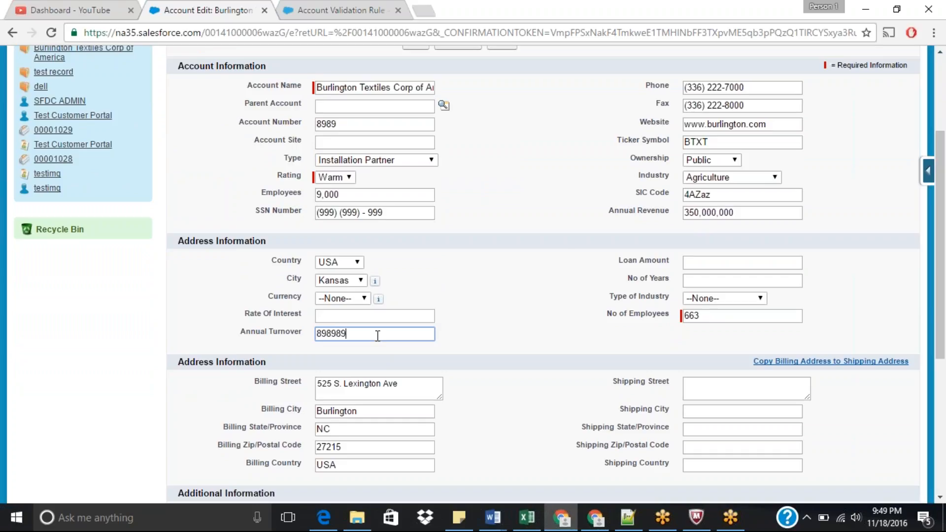
{"action": "left_click_drag", "start_coordinate": [942, 212], "coordinate": [942, 166]}
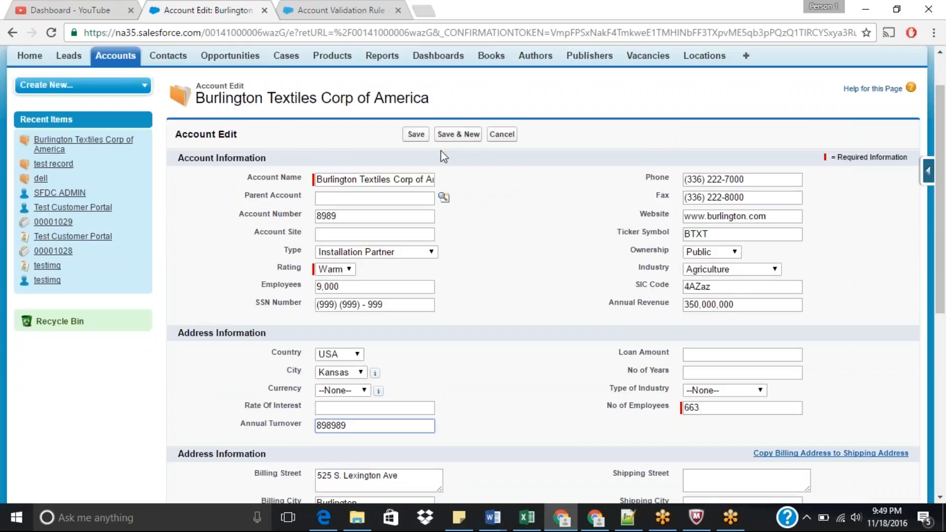
{"action": "left_click", "coordinate": [413, 136]}
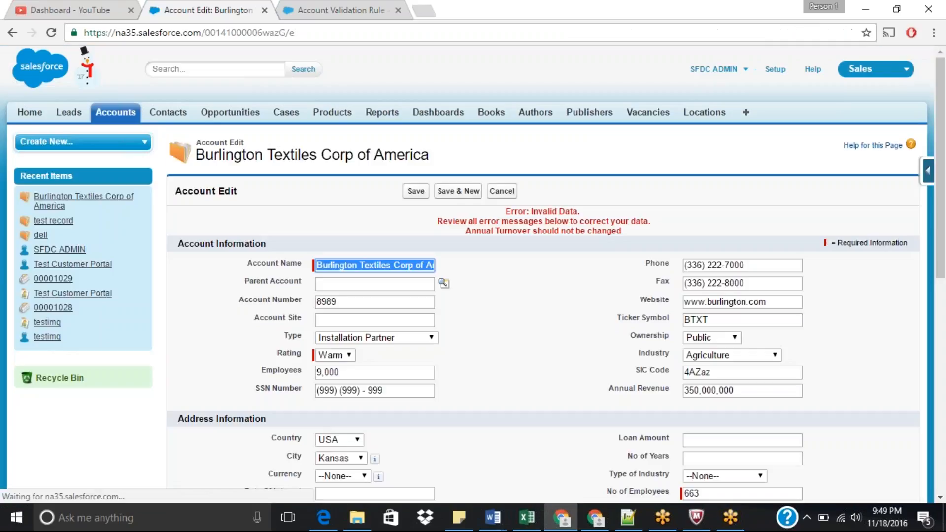
{"action": "left_click", "coordinate": [501, 192]}
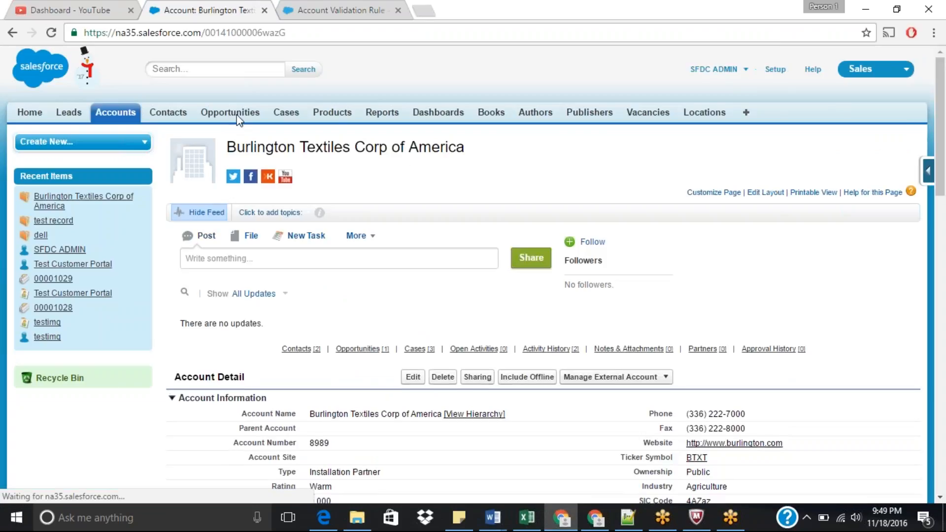
Step: Open the Accounts home in a new tab and start a new account with the Residential Customers record type
{"action": "middle_click", "coordinate": [114, 121]}
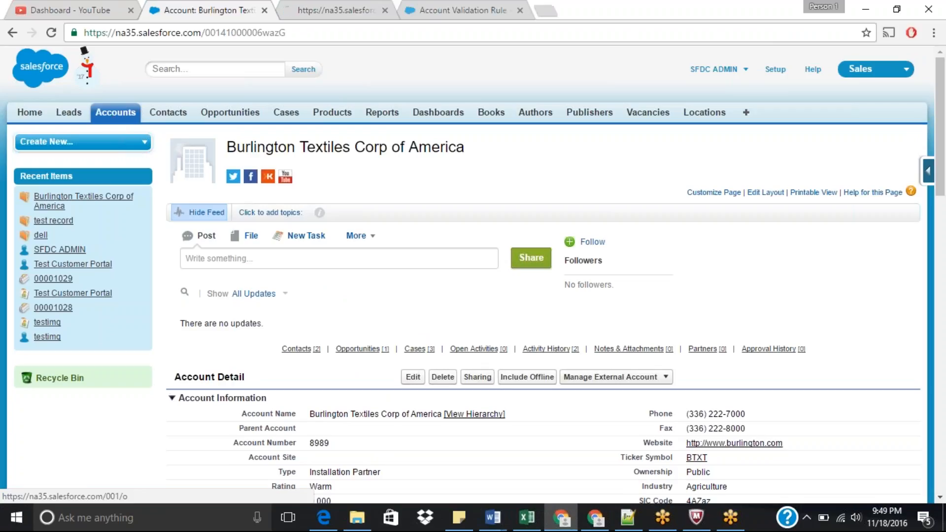
{"action": "left_click", "coordinate": [374, 6]}
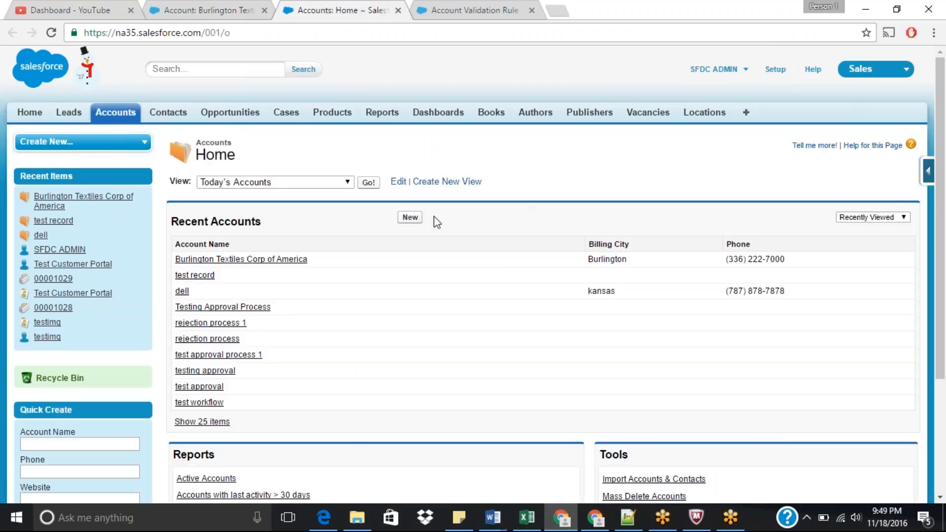
{"action": "left_click", "coordinate": [411, 218]}
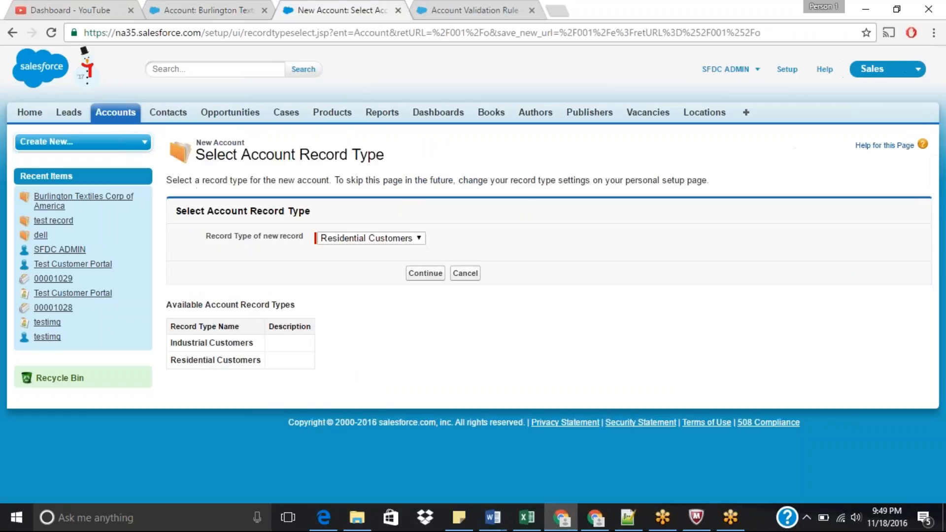
{"action": "left_click", "coordinate": [431, 273]}
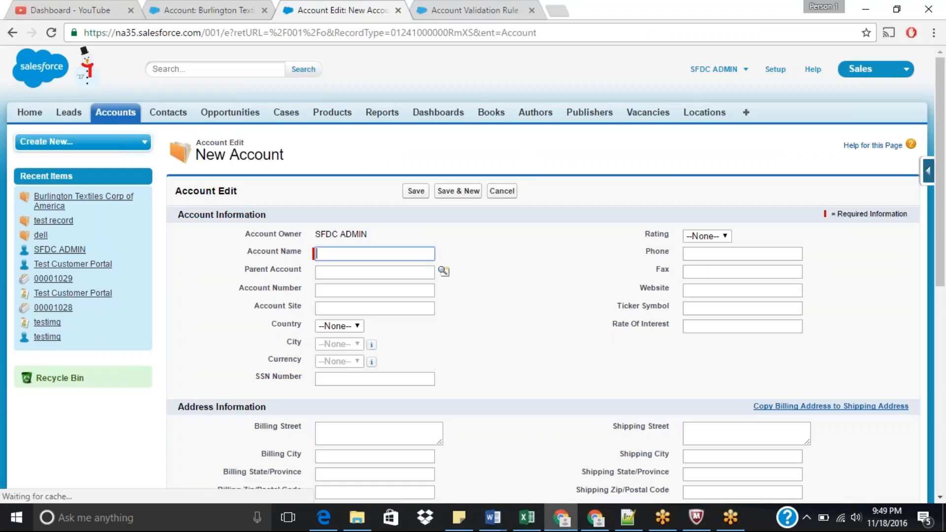
Step: Name the new account Test validation and set its SLA Serial Number to 7989
{"action": "type", "text": "Tes"}
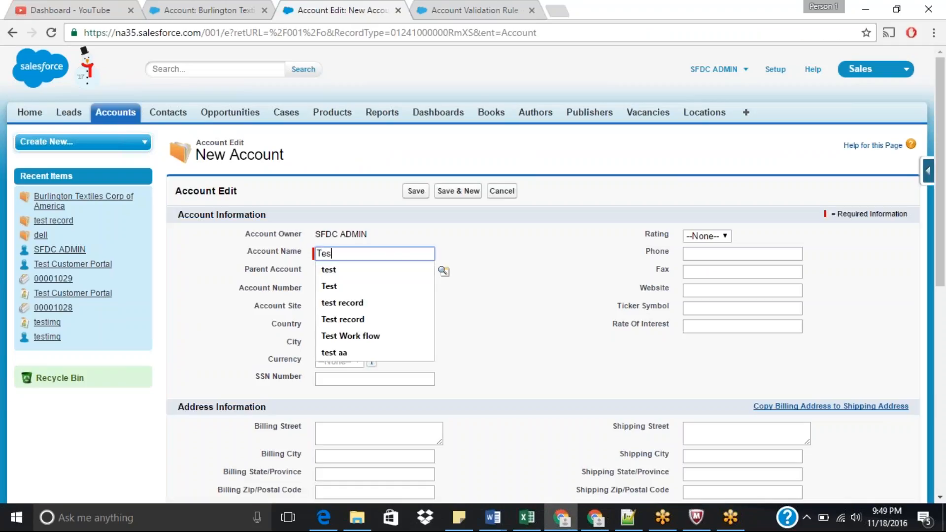
{"action": "type", "text": "t validation"}
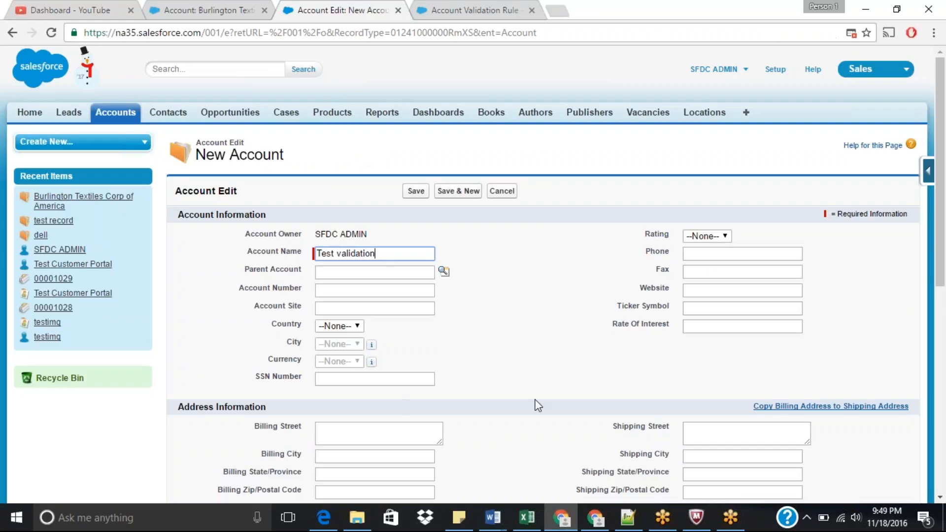
{"action": "scroll", "coordinate": [942, 248], "scroll_direction": "down", "scroll_amount": 3}
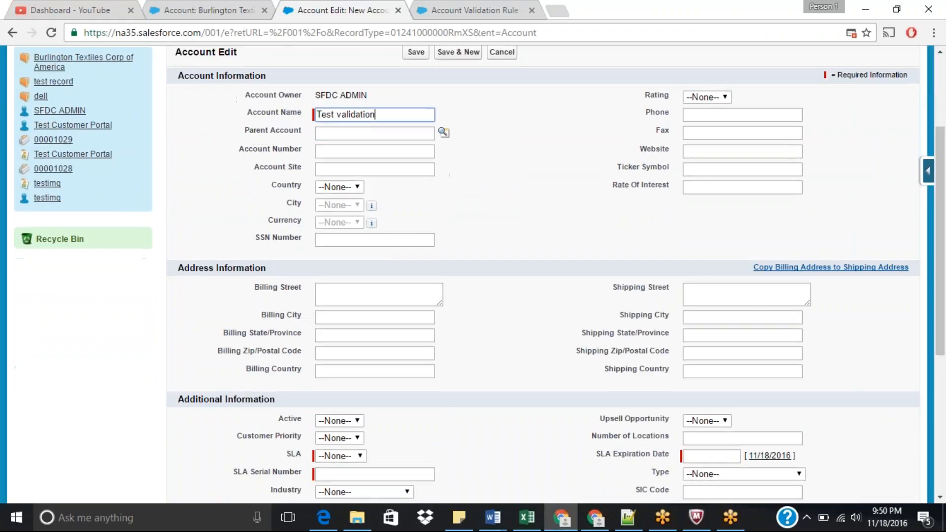
{"action": "left_click", "coordinate": [350, 472]}
{"action": "type", "text": "7989"}
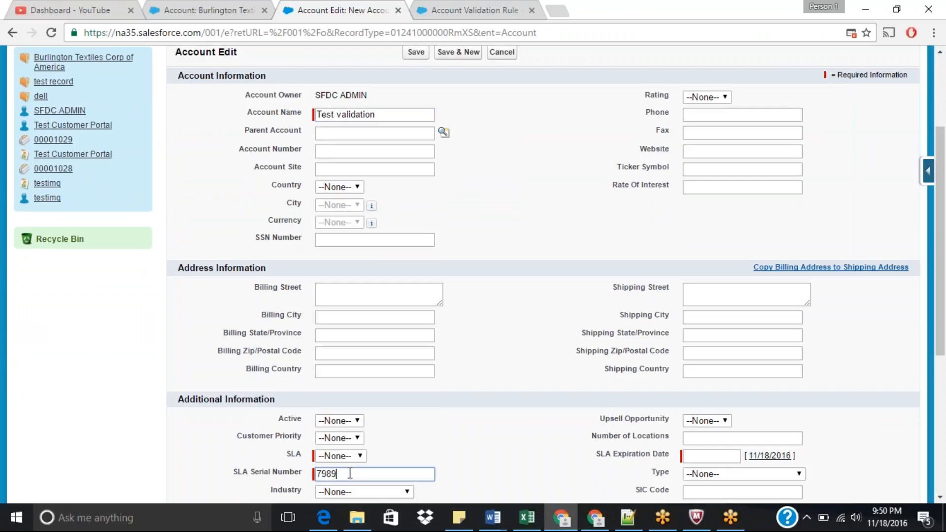
Step: Set the SLA to Platinum and fill the SLA Expiration Date with 11/18/2016
{"action": "left_click", "coordinate": [348, 456]}
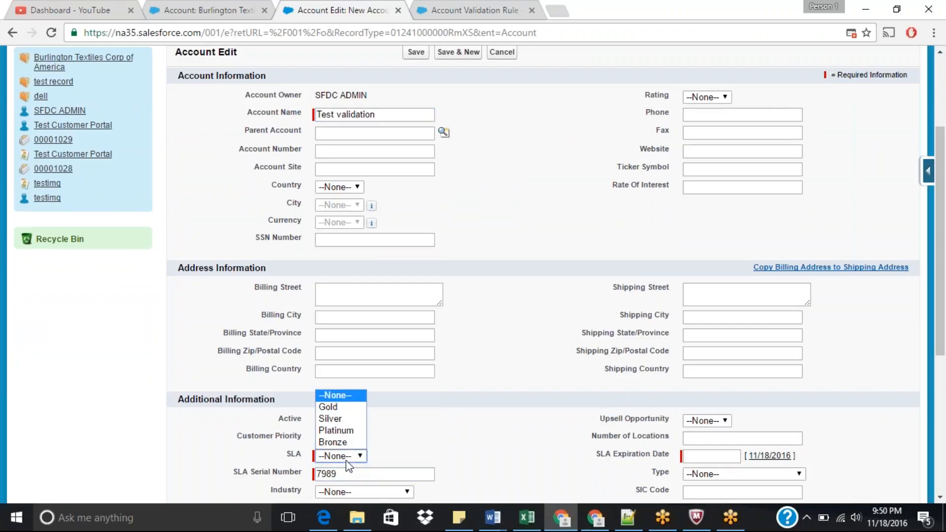
{"action": "left_click", "coordinate": [332, 435]}
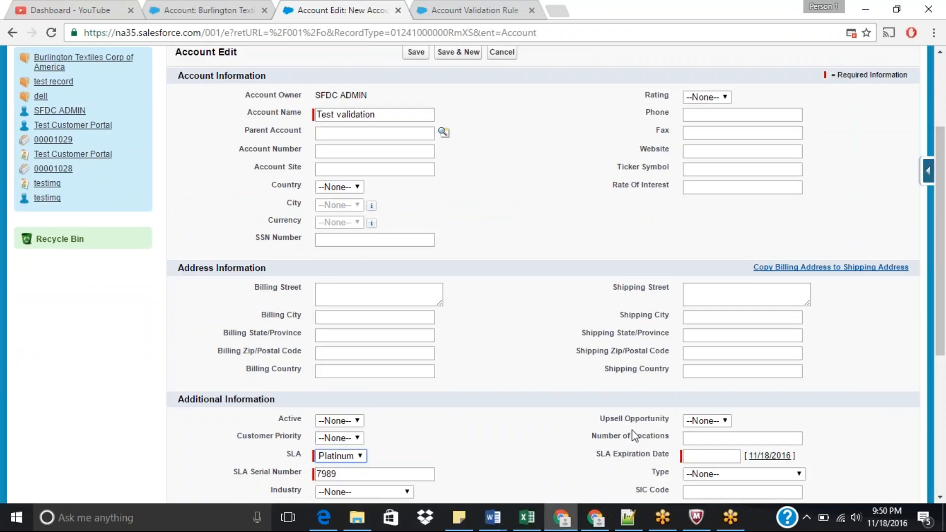
{"action": "scroll", "coordinate": [542, 271], "scroll_direction": "down", "scroll_amount": 1}
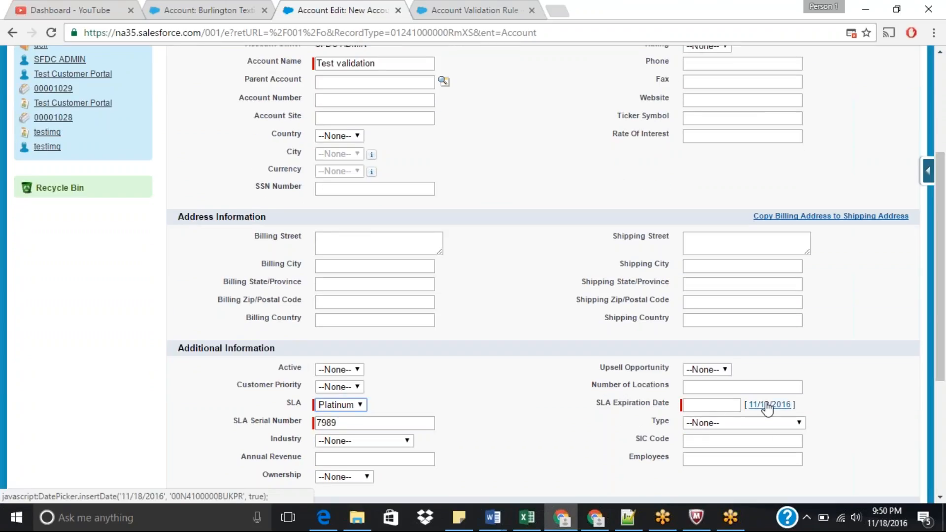
{"action": "left_click", "coordinate": [768, 405]}
Step: Review the form's account record type and cancel the new account
{"action": "scroll", "coordinate": [945, 273], "scroll_direction": "up", "scroll_amount": 2}
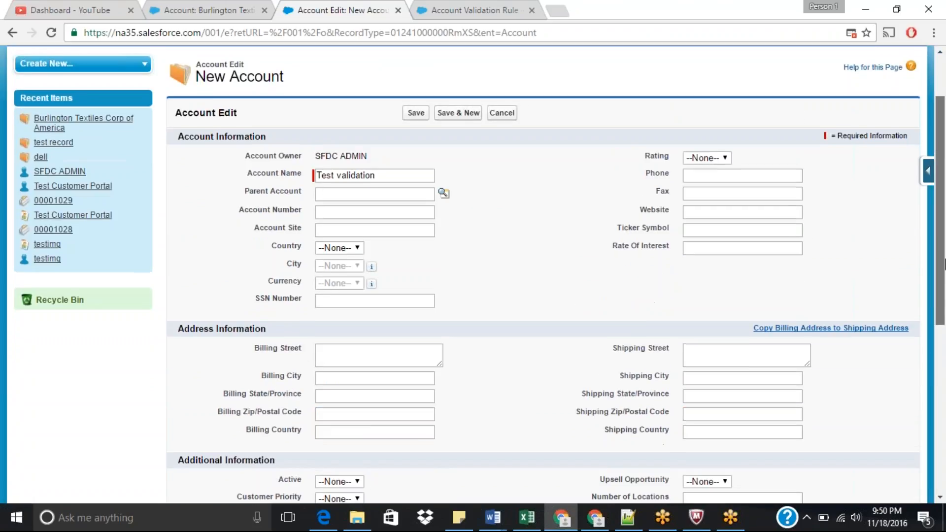
{"action": "scroll", "coordinate": [944, 273], "scroll_direction": "down", "scroll_amount": 1}
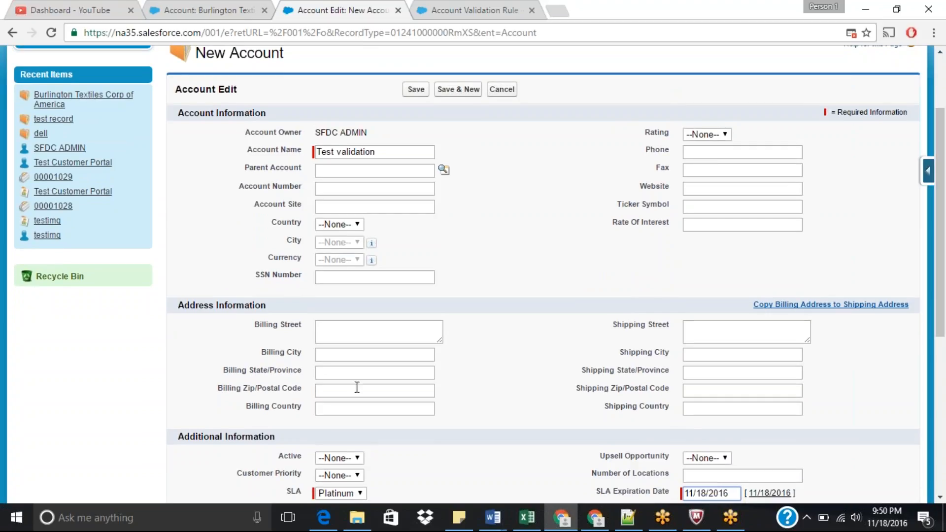
{"action": "scroll", "coordinate": [945, 323], "scroll_direction": "down", "scroll_amount": 3}
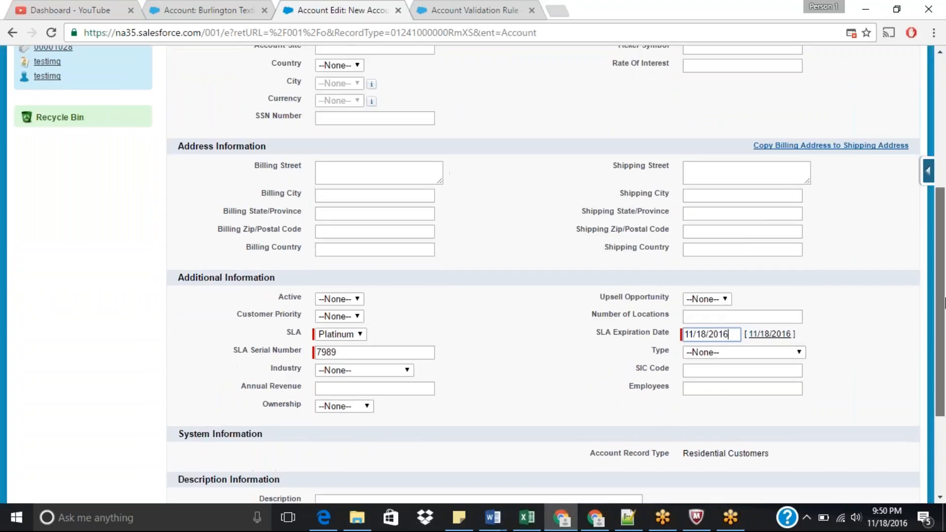
{"action": "scroll", "coordinate": [944, 322], "scroll_direction": "down", "scroll_amount": 1}
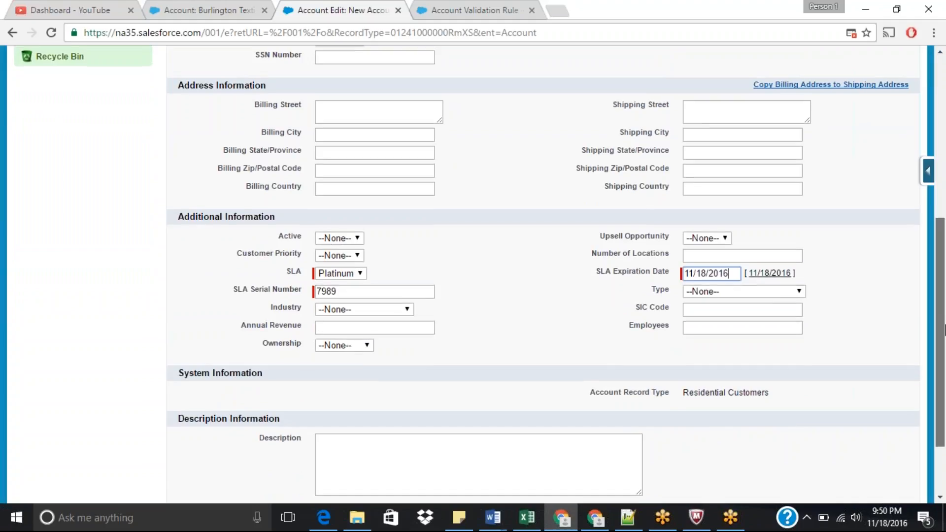
{"action": "left_click_drag", "start_coordinate": [944, 328], "coordinate": [944, 157]}
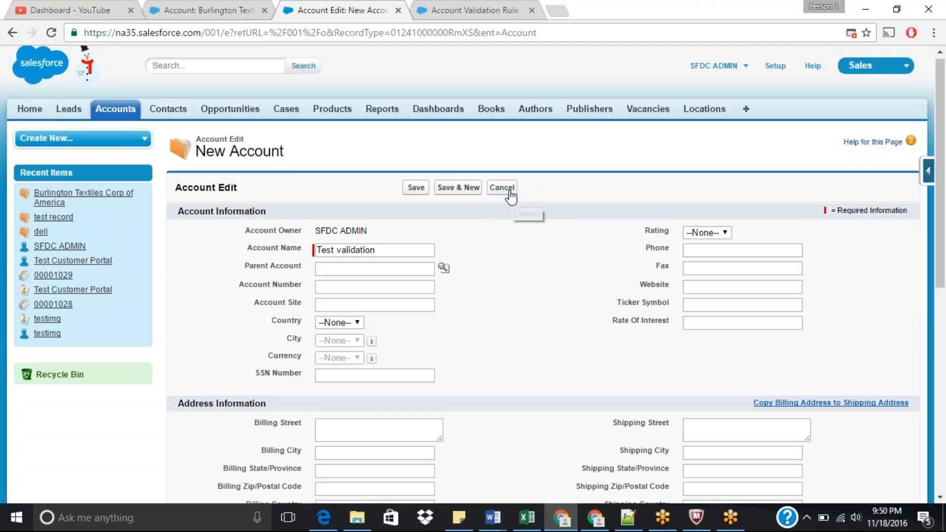
{"action": "left_click_drag", "start_coordinate": [945, 207], "coordinate": [944, 251]}
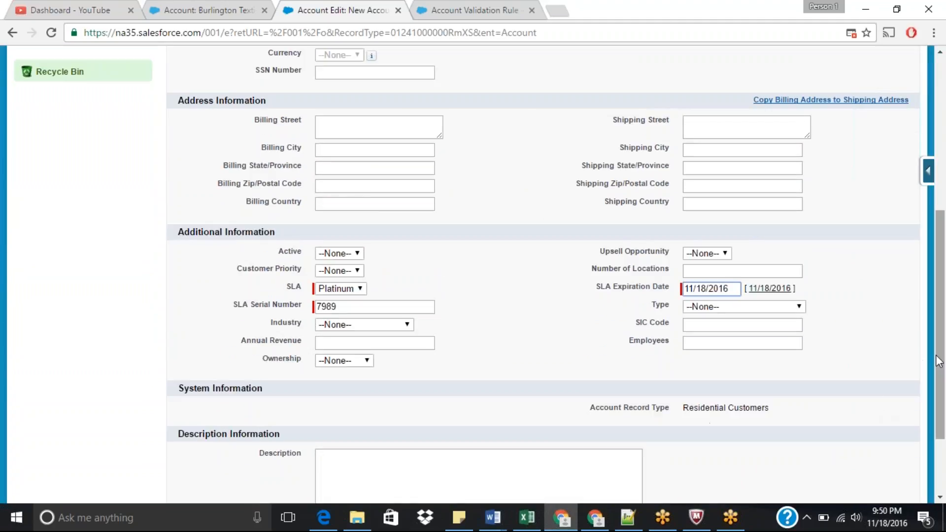
{"action": "mouse_move", "coordinate": [938, 362]}
{"action": "left_mouse_down"}
{"action": "mouse_move", "coordinate": [936, 229]}
{"action": "mouse_move", "coordinate": [932, 368]}
{"action": "left_mouse_up"}
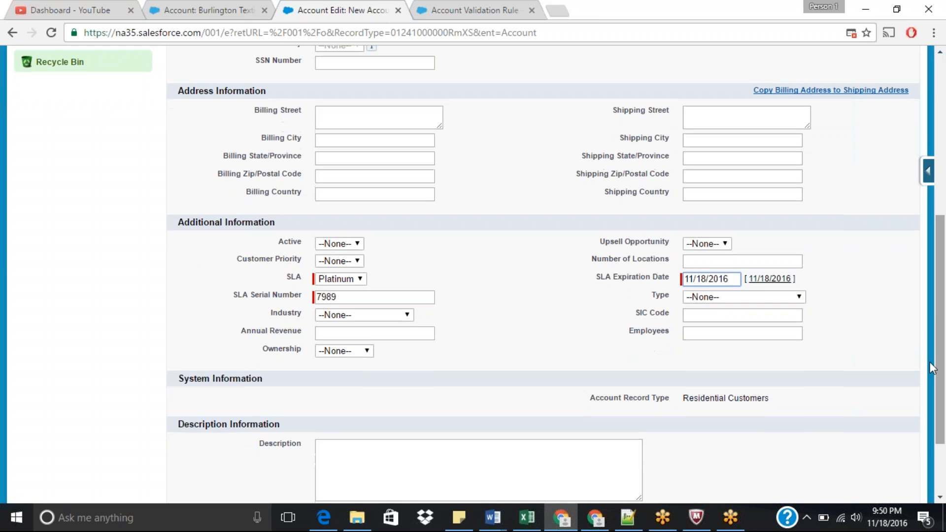
{"action": "left_click_drag", "start_coordinate": [683, 399], "coordinate": [780, 403]}
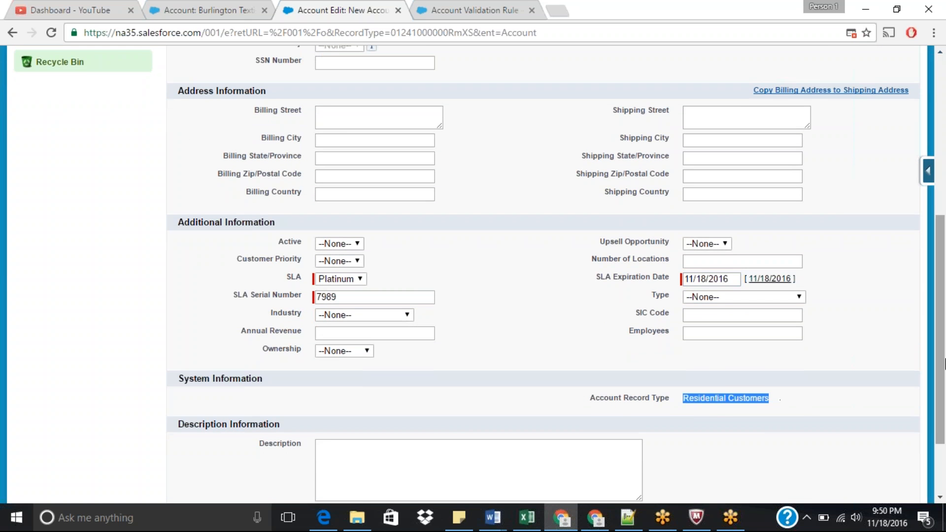
{"action": "scroll", "coordinate": [508, 168], "scroll_direction": "up", "scroll_amount": 6}
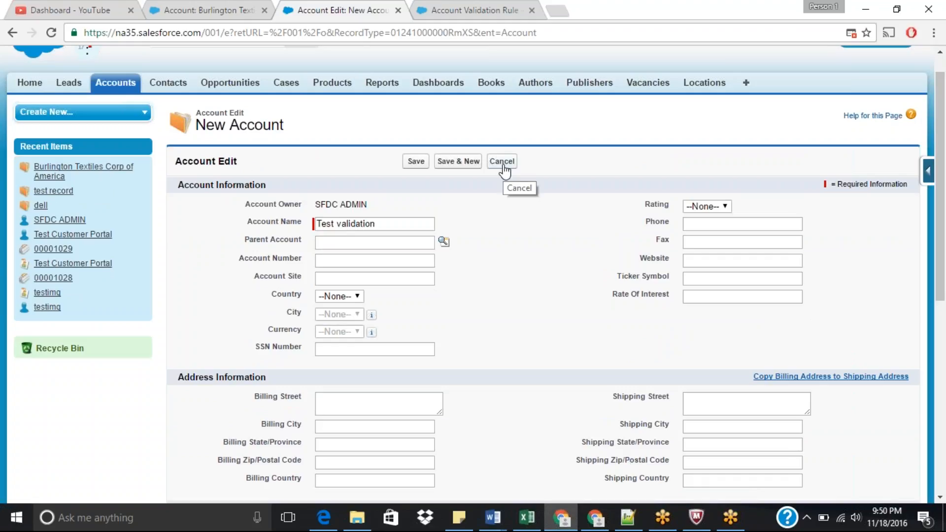
{"action": "left_click", "coordinate": [502, 163]}
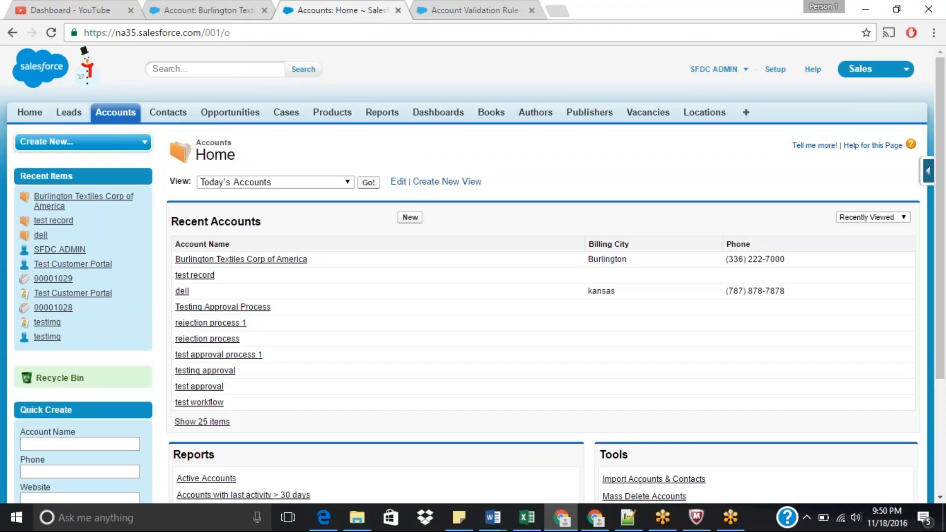
Step: Start a new account with the Industrial Customers record type
{"action": "left_click", "coordinate": [410, 218]}
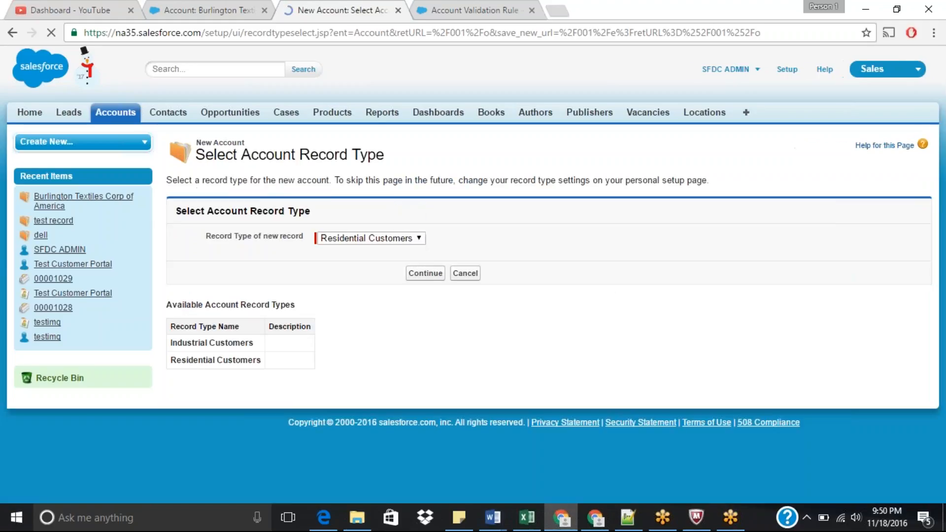
{"action": "left_click", "coordinate": [390, 239]}
{"action": "left_click", "coordinate": [364, 249]}
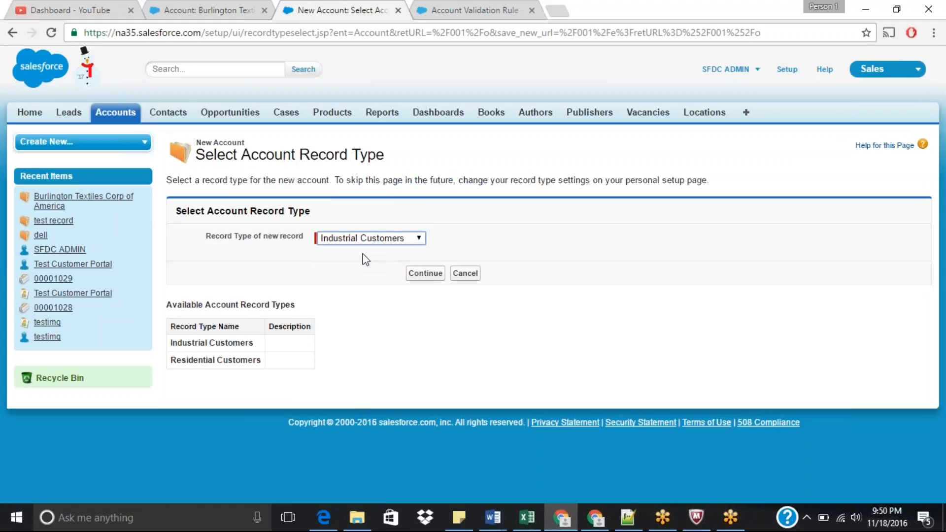
{"action": "left_click", "coordinate": [423, 274]}
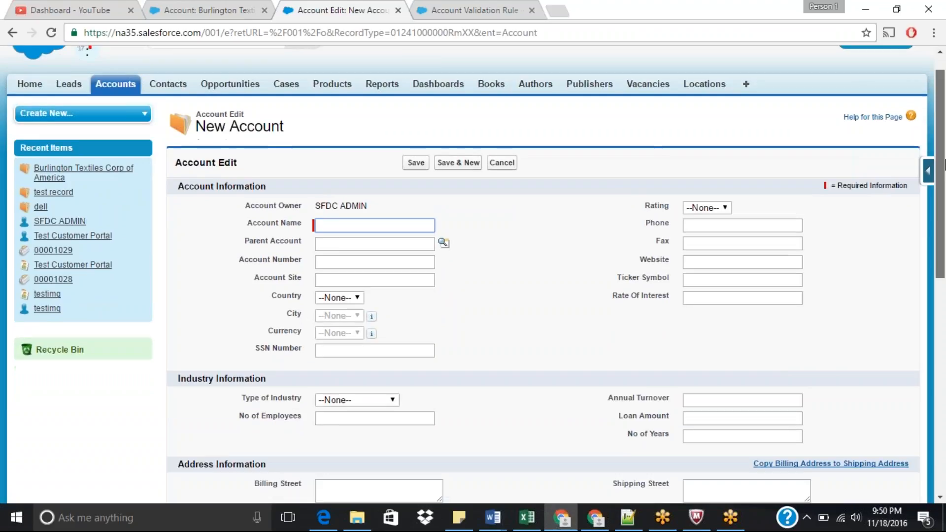
Step: Enter 898989 as the new account's Annual Turnover
{"action": "left_click_drag", "start_coordinate": [944, 105], "coordinate": [944, 258]}
{"action": "left_click", "coordinate": [704, 119]}
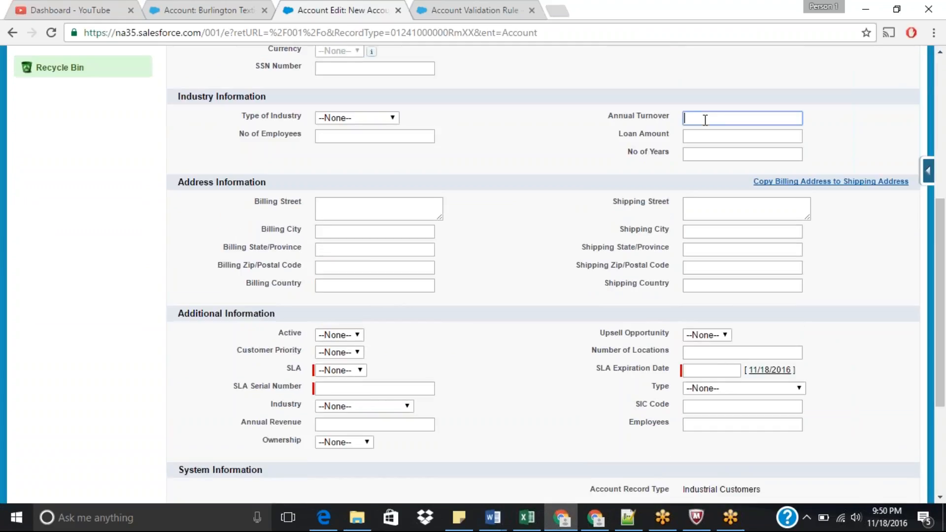
{"action": "type", "text": "89"}
{"action": "key", "text": "Down"}
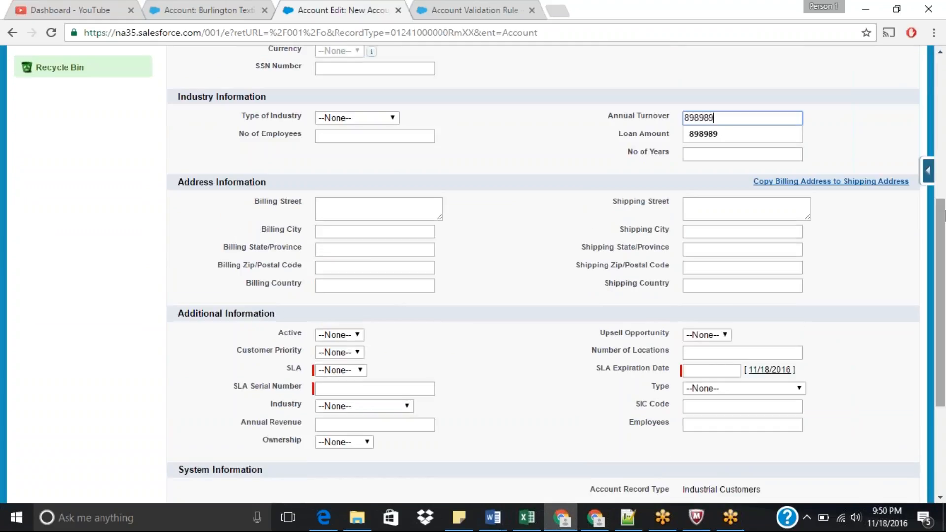
{"action": "key", "text": "Return"}
Step: Name the new account Test validation
{"action": "scroll", "coordinate": [797, 172], "scroll_direction": "up", "scroll_amount": 4}
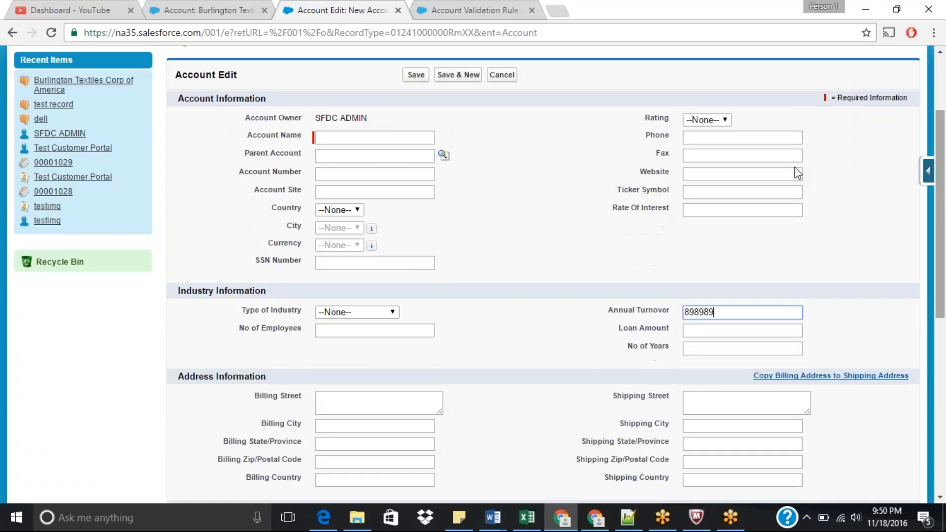
{"action": "left_click", "coordinate": [386, 139]}
{"action": "type", "text": "test vali"}
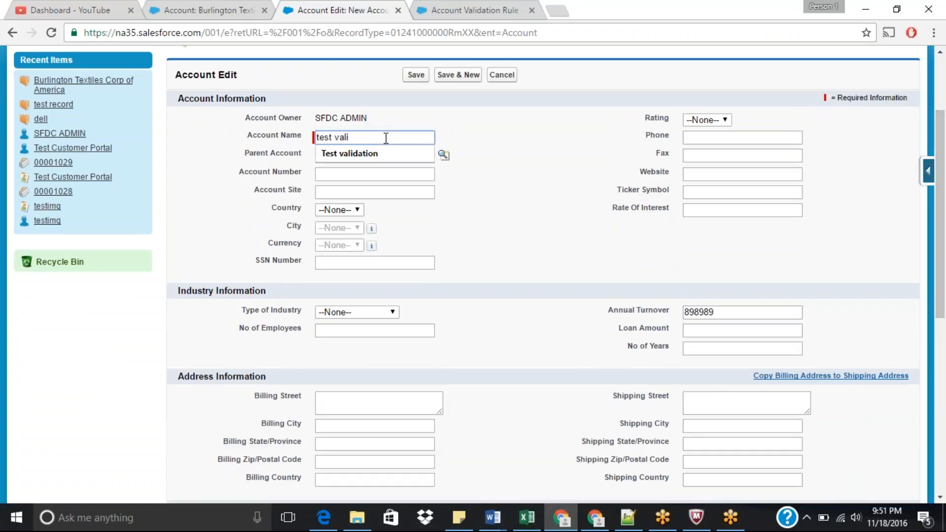
{"action": "key", "text": "Down"}
{"action": "key", "text": "Return"}
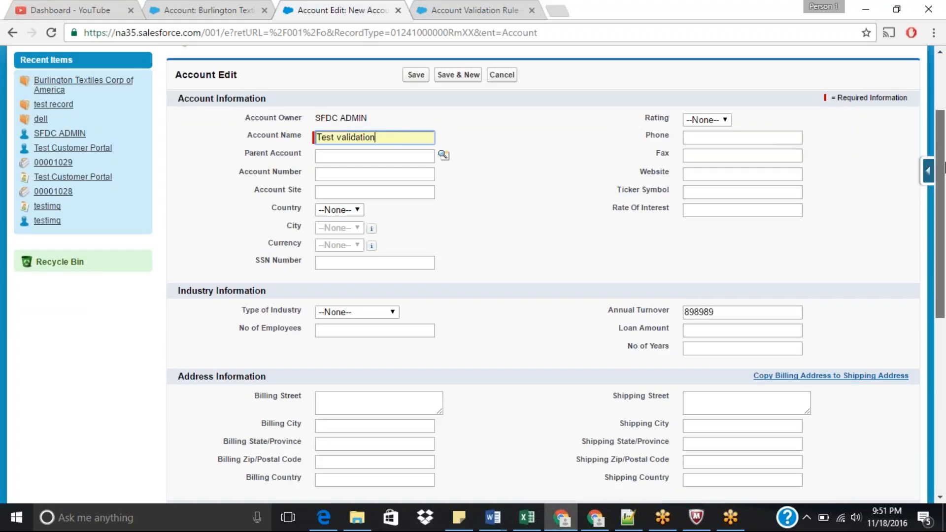
Step: Set the SLA Expiration Date to today, 11/18/2016, and enter 89898 as the SLA Serial Number
{"action": "scroll", "coordinate": [940, 222], "scroll_direction": "down", "scroll_amount": 3}
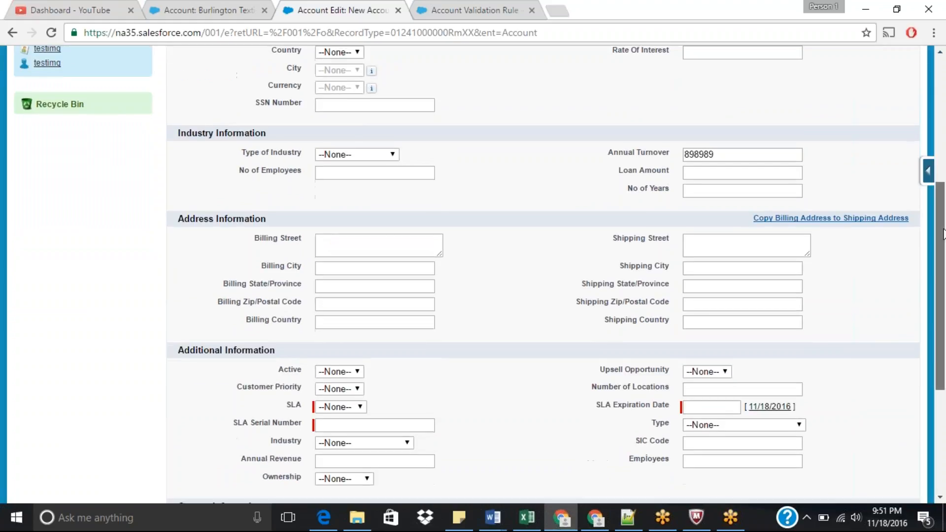
{"action": "left_click", "coordinate": [769, 408]}
{"action": "left_click", "coordinate": [384, 425]}
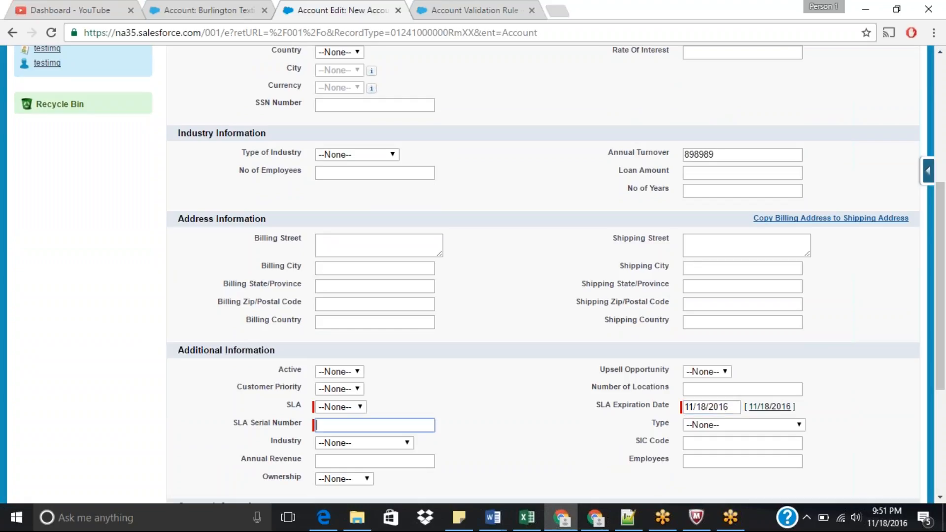
{"action": "type", "text": "89898"}
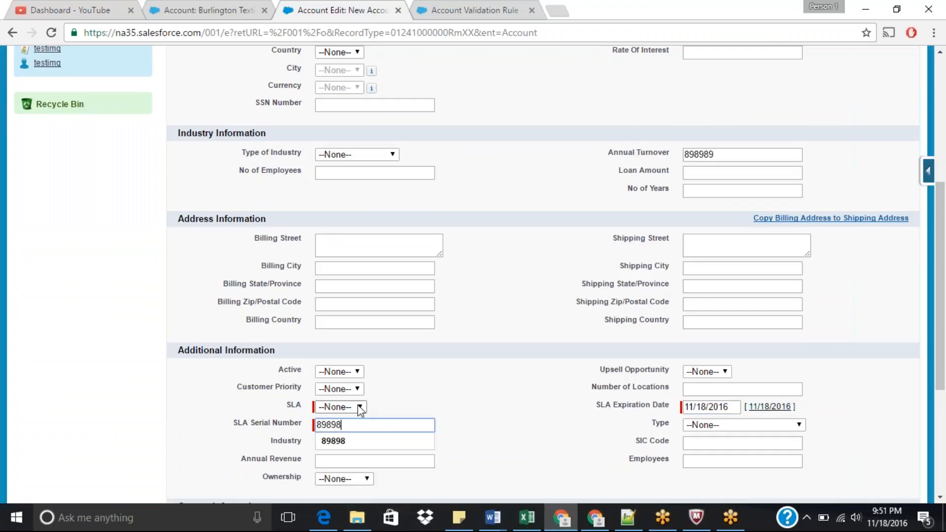
Step: Choose Silver as the SLA and try to save the new account
{"action": "left_click", "coordinate": [359, 406]}
{"action": "left_click", "coordinate": [341, 442]}
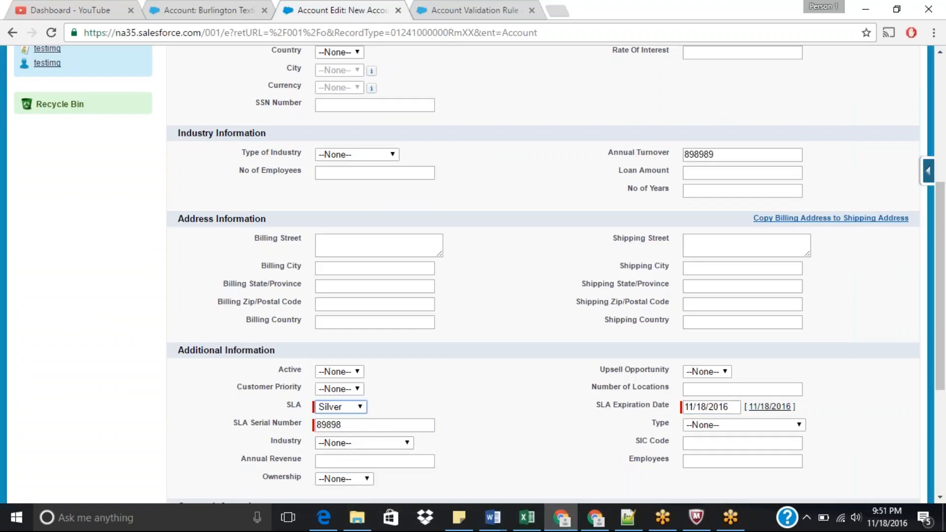
{"action": "left_click", "coordinate": [943, 148]}
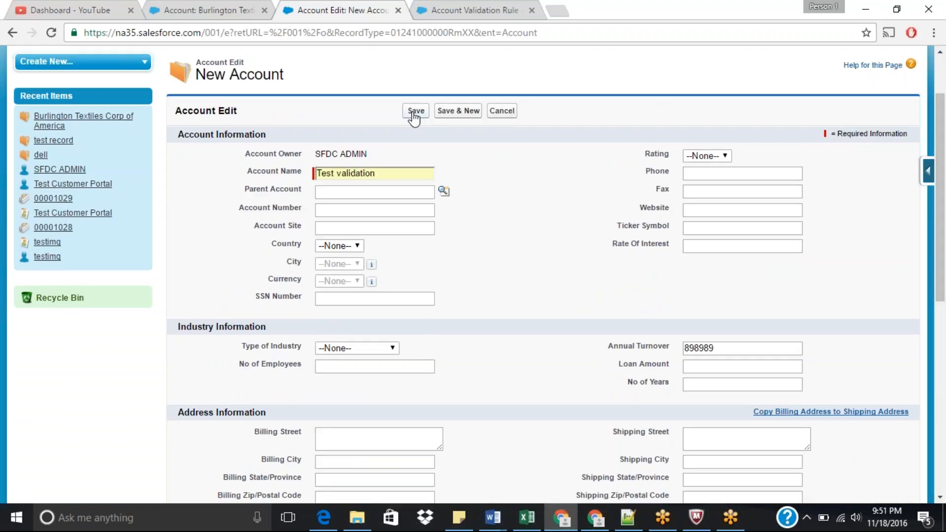
{"action": "left_click", "coordinate": [415, 113]}
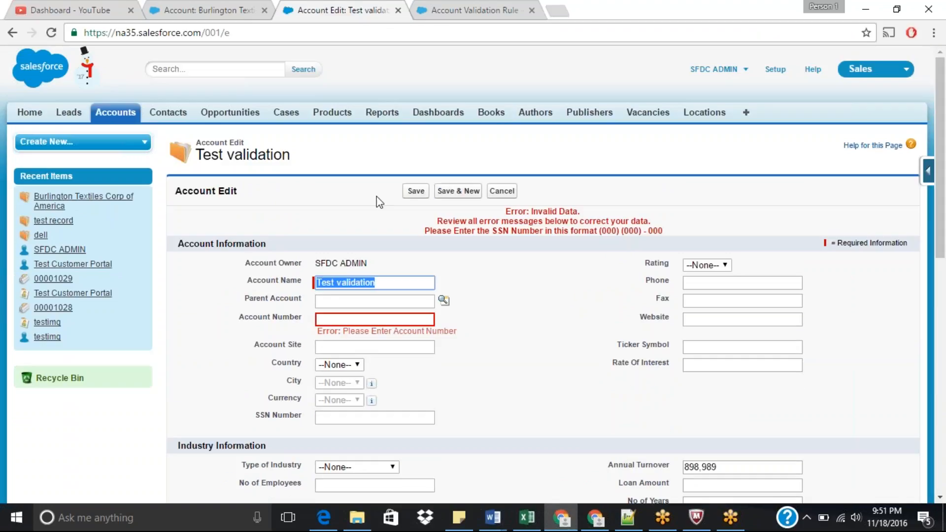
Step: Enter 87878 as the Account Number
{"action": "left_click", "coordinate": [366, 324]}
{"action": "type", "text": "87878"}
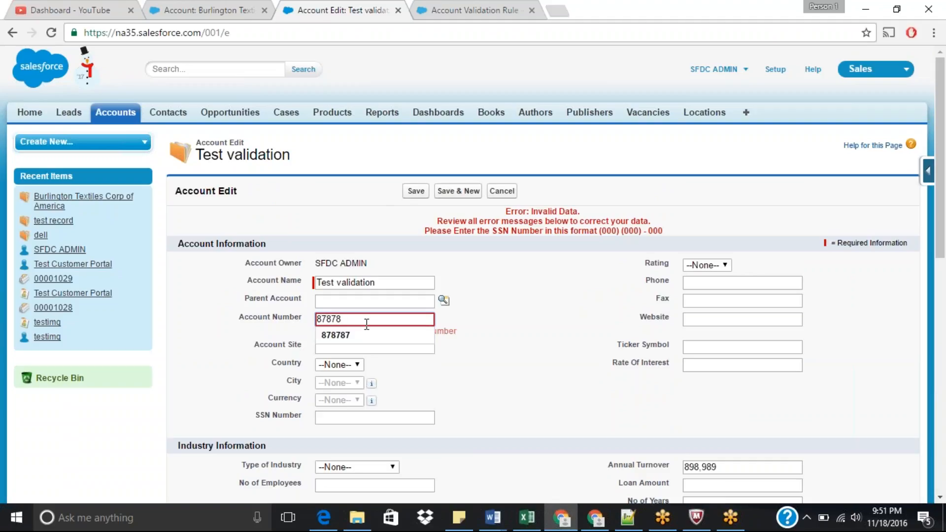
{"action": "key", "text": "Return"}
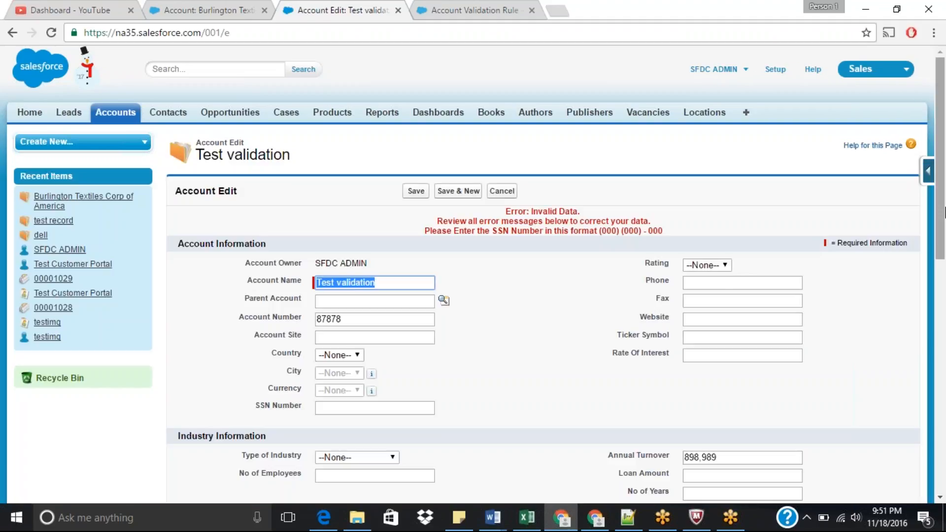
Step: Replace the SLA Serial Number with 688787
{"action": "left_click_drag", "start_coordinate": [941, 212], "coordinate": [944, 378]}
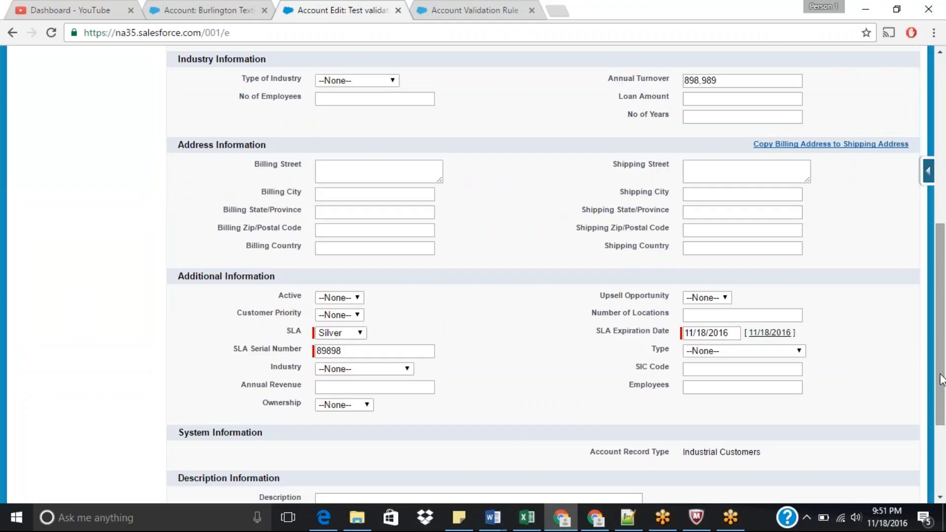
{"action": "left_click_drag", "start_coordinate": [353, 351], "coordinate": [268, 356]}
{"action": "key", "text": "BackSpace"}
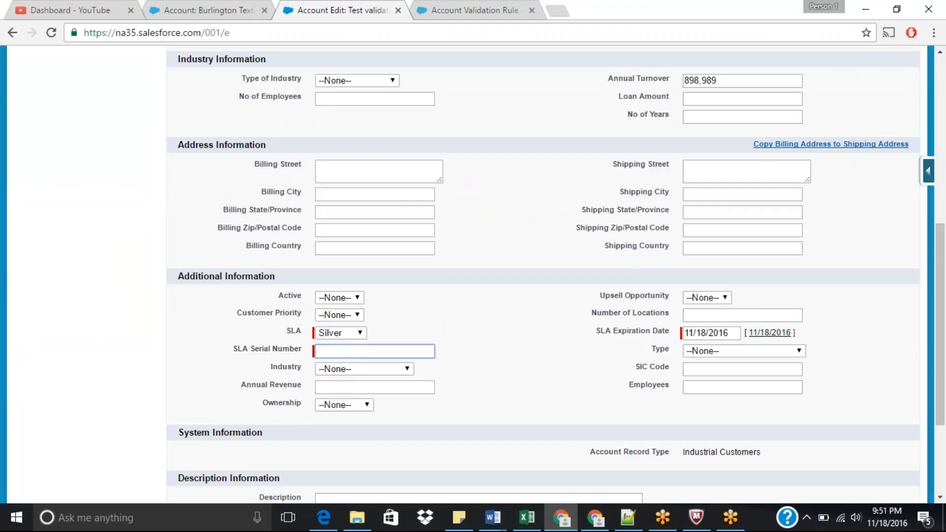
{"action": "type", "text": "(909) (090"}
{"action": "key", "text": "BackSpace"}
{"action": "key", "text": "BackSpace"}
{"action": "key", "text": "BackSpace"}
{"action": "key", "text": "BackSpace"}
{"action": "key", "text": "BackSpace"}
{"action": "key", "text": "BackSpace"}
{"action": "key", "text": "BackSpace"}
{"action": "key", "text": "BackSpace"}
{"action": "key", "text": "BackSpace"}
{"action": "type", "text": "688787"}
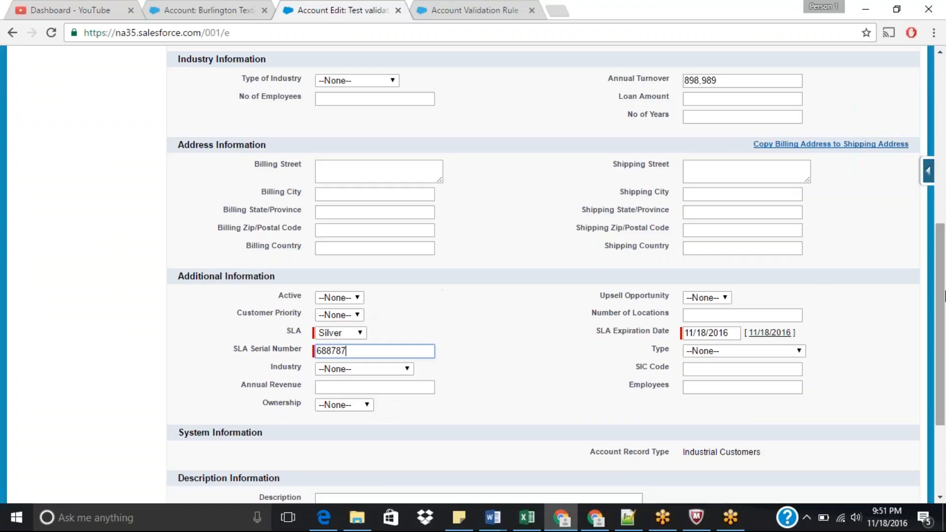
Step: Search the page for the SSN field named in the error message
{"action": "left_click_drag", "start_coordinate": [945, 291], "coordinate": [945, 167]}
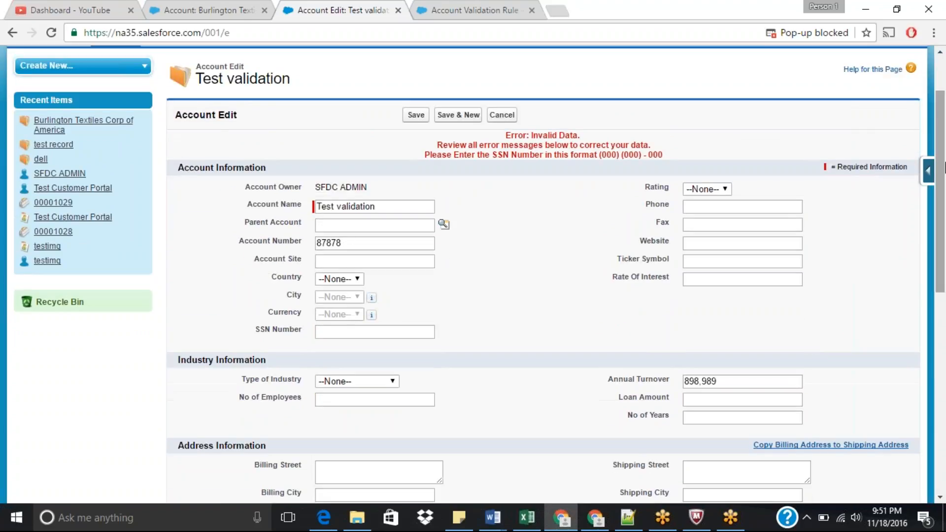
{"action": "key", "text": "ctrl+f"}
{"action": "type", "text": "ss"}
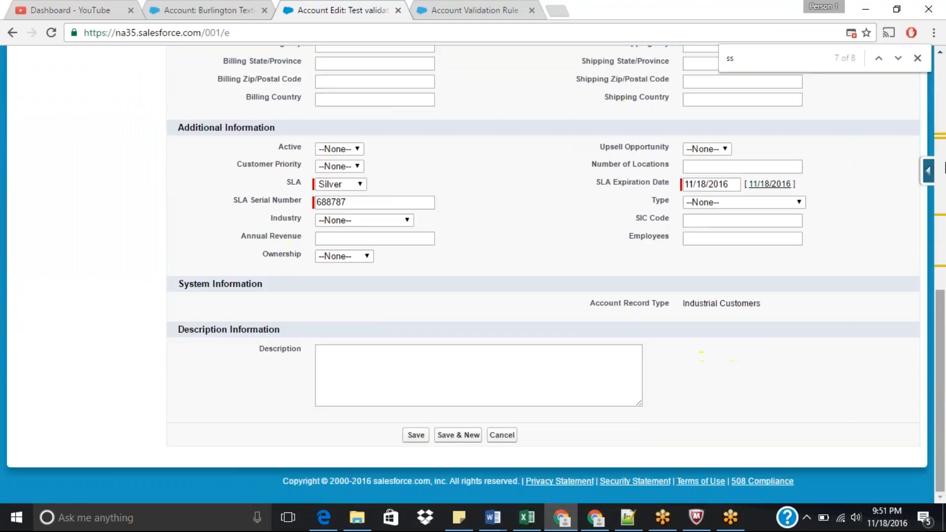
{"action": "type", "text": "b"}
{"action": "key", "text": "BackSpace"}
{"action": "key", "text": "BackSpace"}
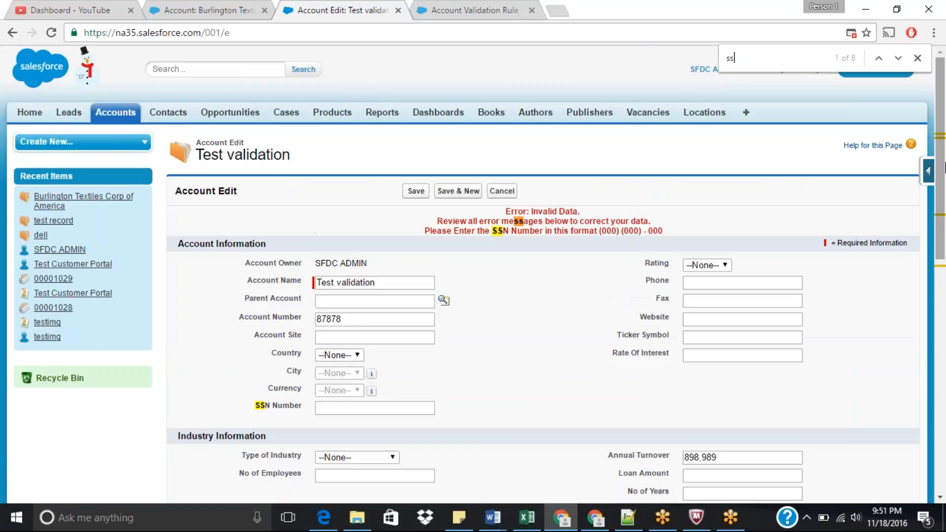
{"action": "type", "text": "n"}
{"action": "key", "text": "Return"}
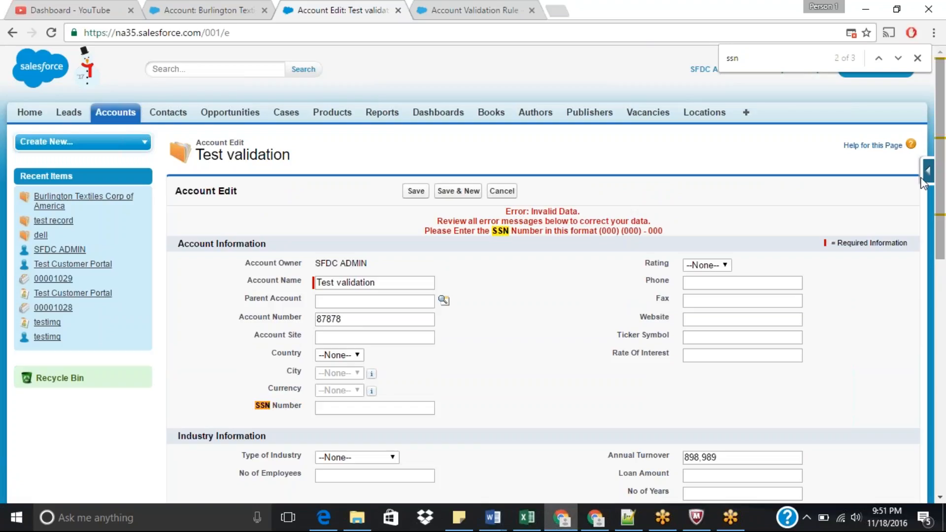
Step: Fill the SSN Number in the required format from the suggestions and save the account
{"action": "left_click", "coordinate": [385, 409]}
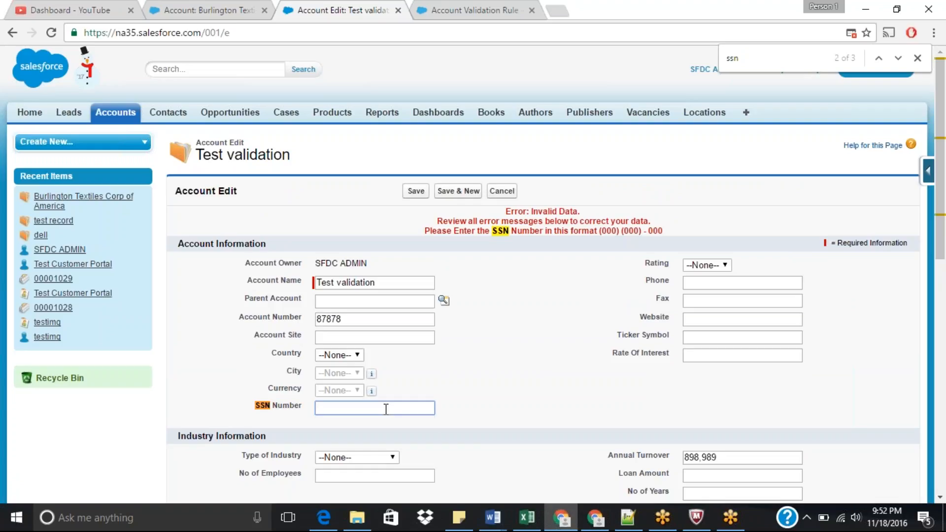
{"action": "type", "text": "(999) (999) - 999"}
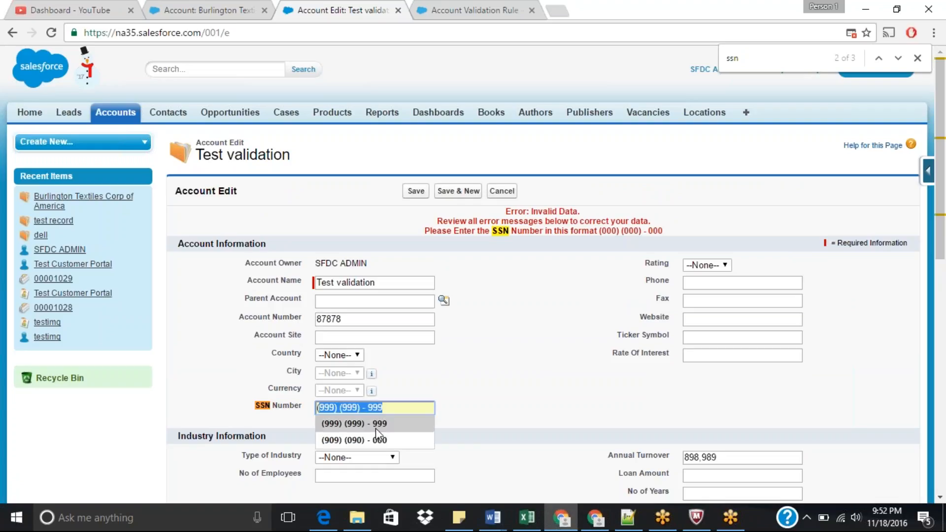
{"action": "left_click", "coordinate": [376, 425]}
{"action": "left_click", "coordinate": [416, 191]}
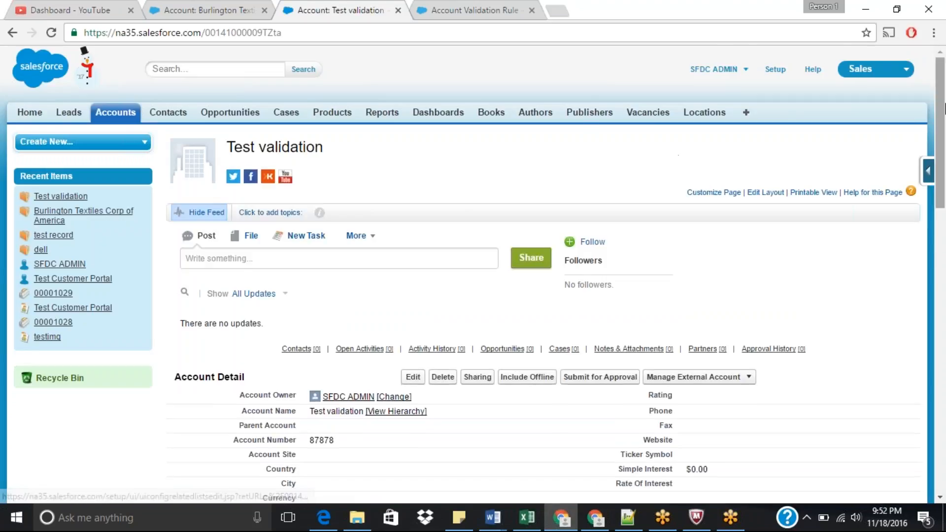
Step: Edit the saved account's Annual Turnover inline to 898,9890 and try to save it
{"action": "scroll", "coordinate": [943, 172], "scroll_direction": "down", "scroll_amount": 4}
{"action": "scroll", "coordinate": [943, 187], "scroll_direction": "down", "scroll_amount": 3}
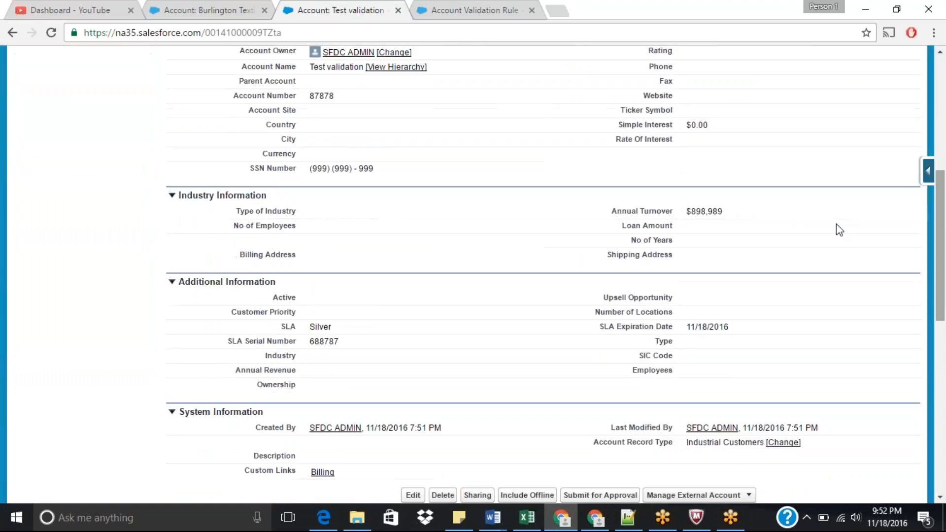
{"action": "double_click", "coordinate": [717, 209]}
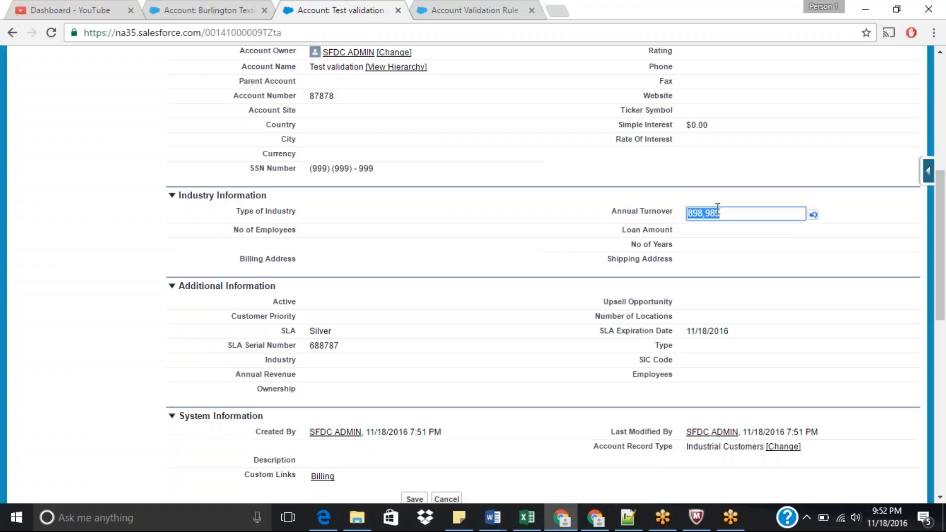
{"action": "left_click", "coordinate": [742, 216]}
{"action": "type", "text": "0"}
{"action": "key", "text": "Return"}
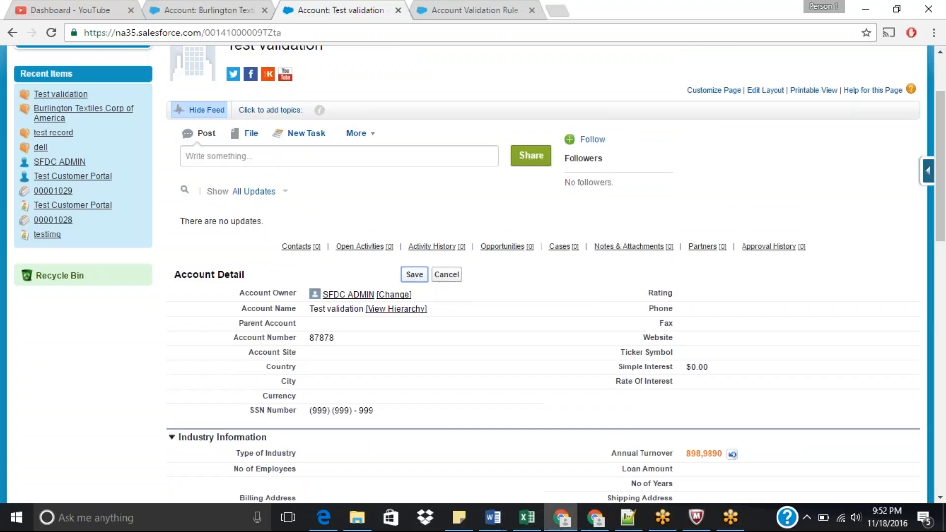
{"action": "left_click", "coordinate": [415, 275]}
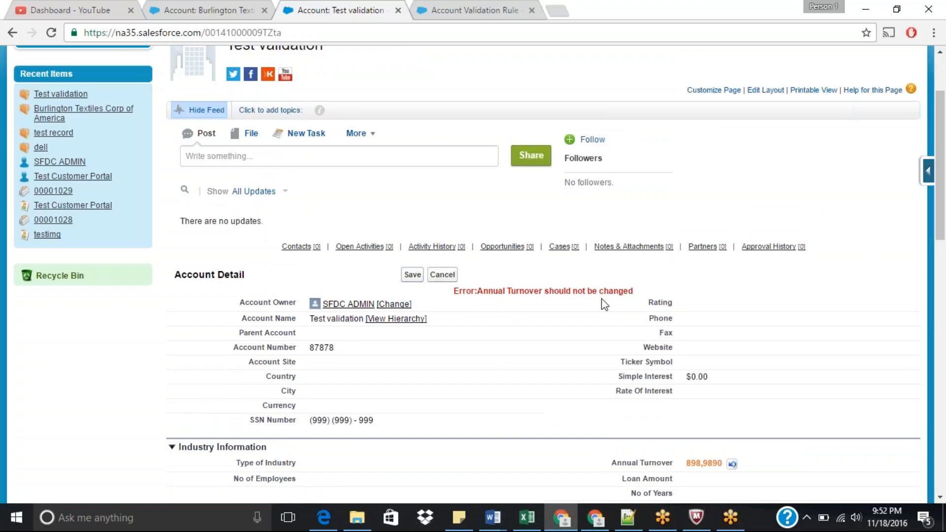
Step: Compare the error message on the account with the validation rule in the other tab
{"action": "left_click_drag", "start_coordinate": [476, 291], "coordinate": [634, 293]}
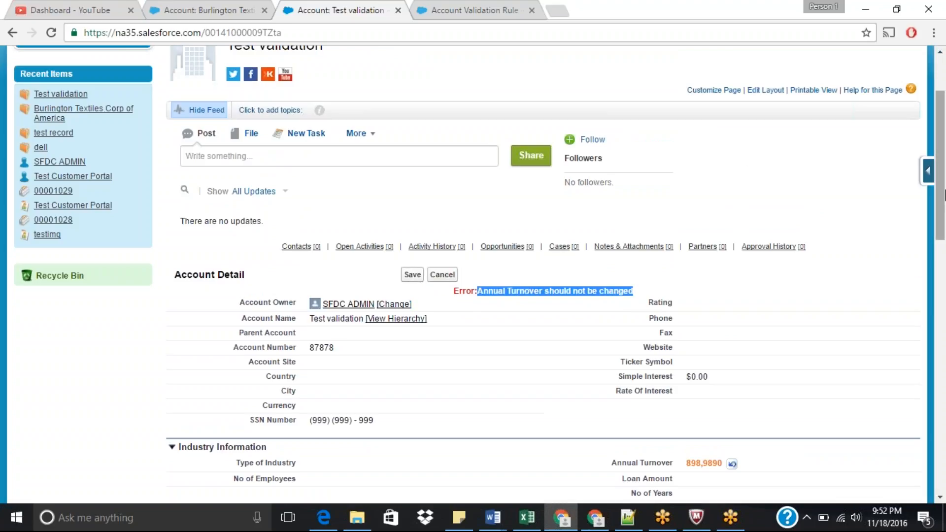
{"action": "left_click", "coordinate": [480, 6]}
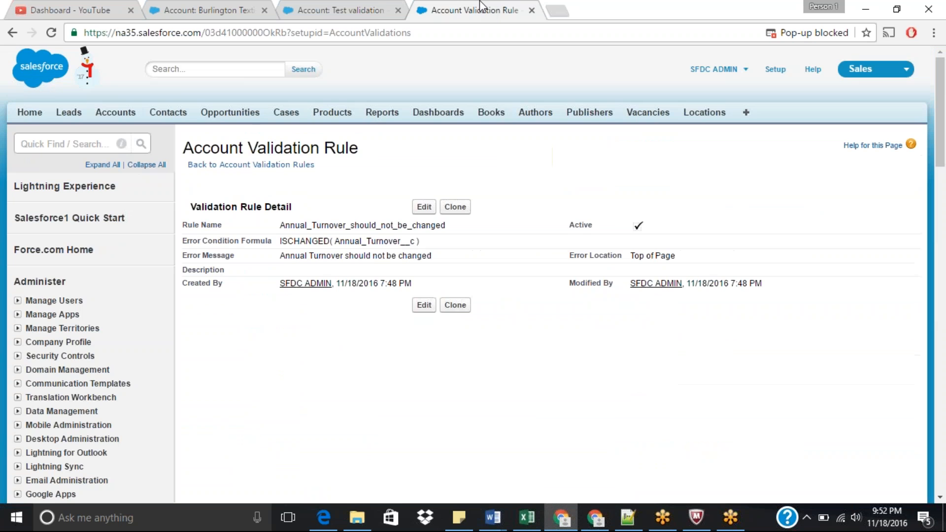
{"action": "left_click", "coordinate": [367, 7]}
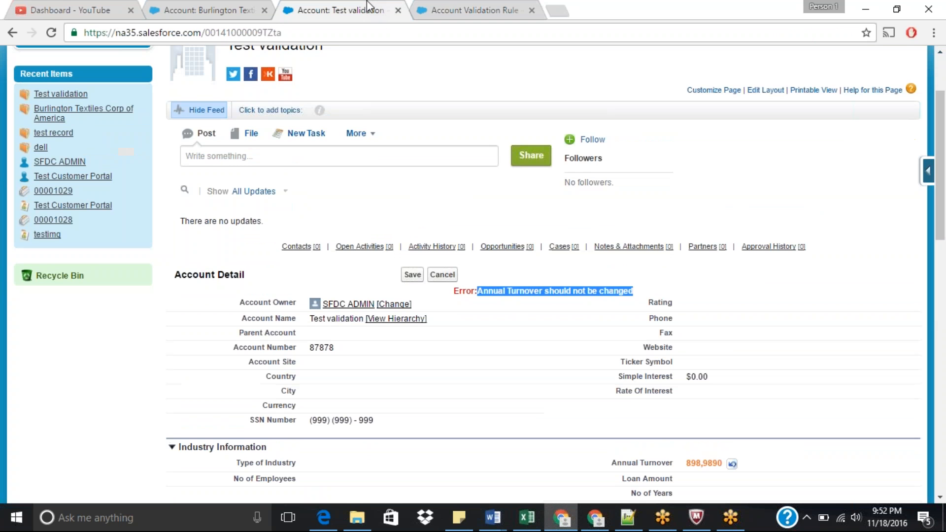
{"action": "scroll", "coordinate": [423, 103], "scroll_direction": "up", "scroll_amount": 2}
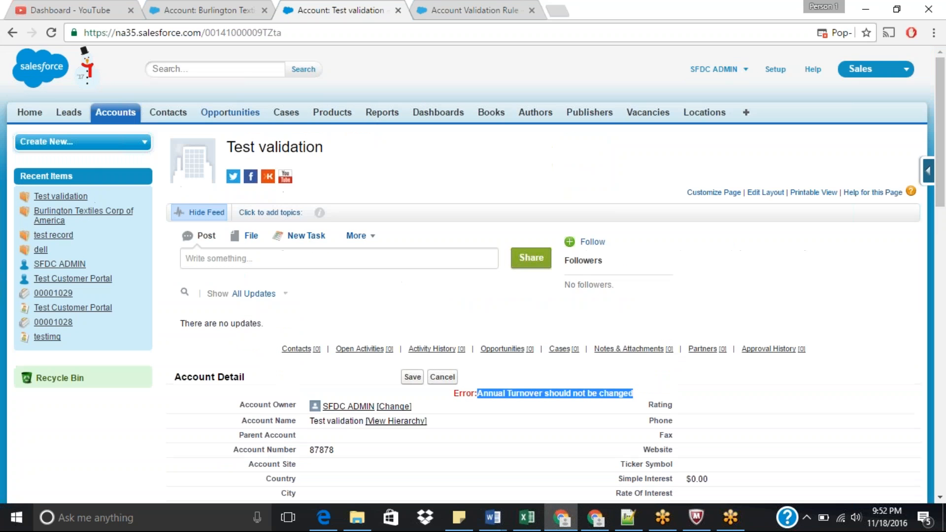
Step: Start another new account with the Industrial Customers record type
{"action": "left_click", "coordinate": [119, 117]}
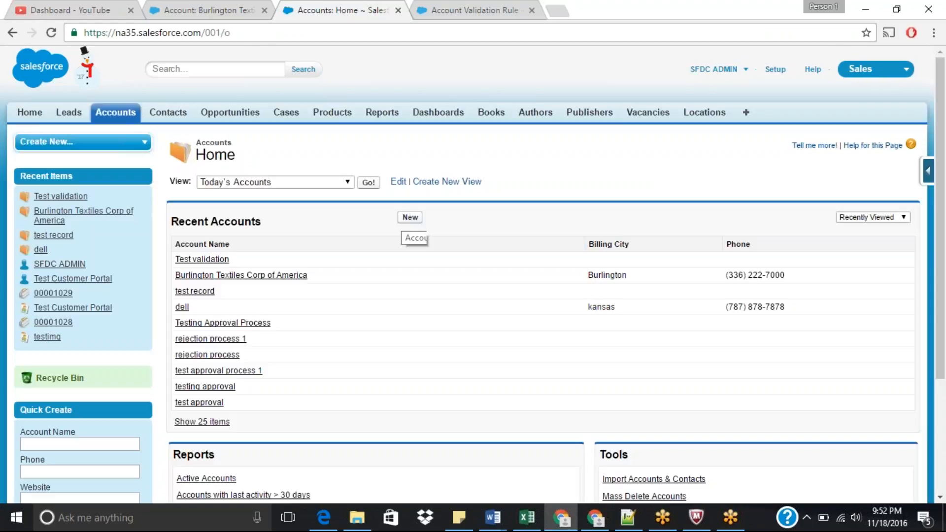
{"action": "left_click", "coordinate": [409, 216]}
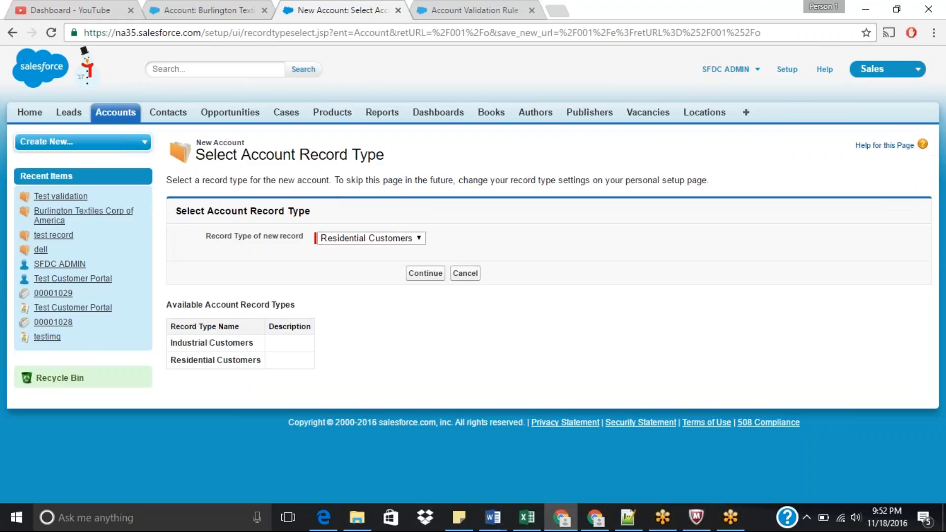
{"action": "left_click", "coordinate": [397, 239]}
{"action": "left_click", "coordinate": [377, 250]}
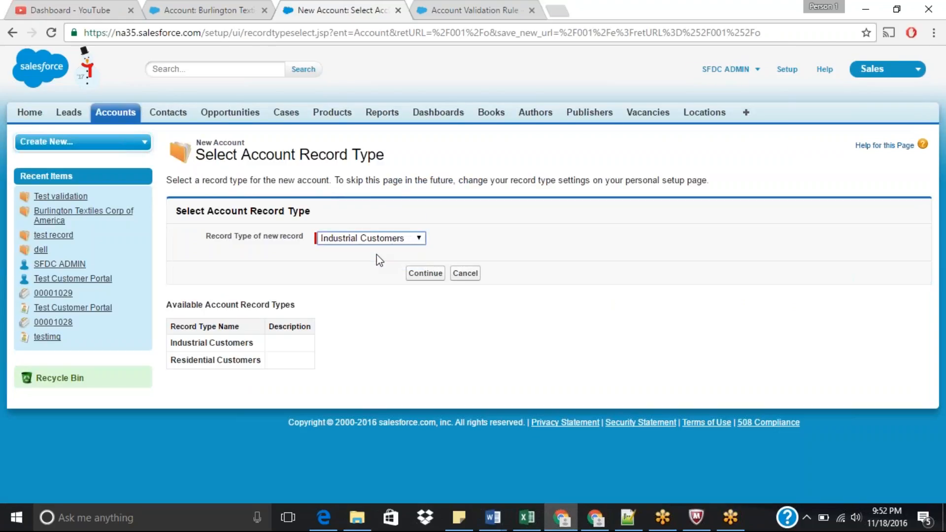
{"action": "left_click", "coordinate": [427, 275]}
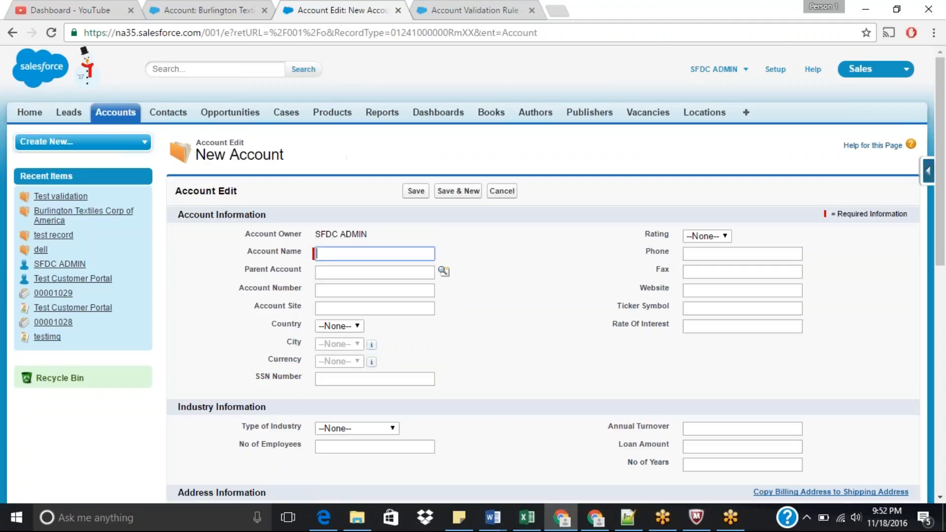
Step: Name the account test val and pick 898498 as its Account Number
{"action": "type", "text": "test val"}
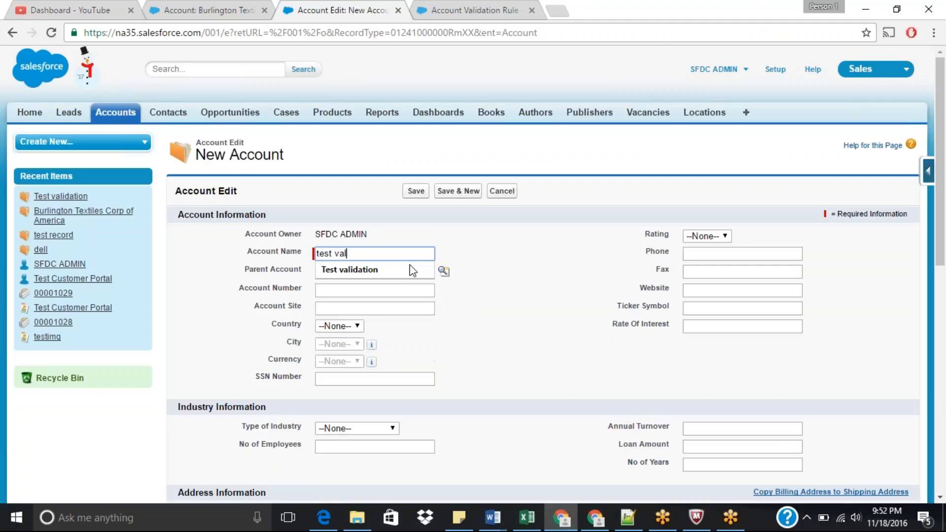
{"action": "key", "text": "Tab"}
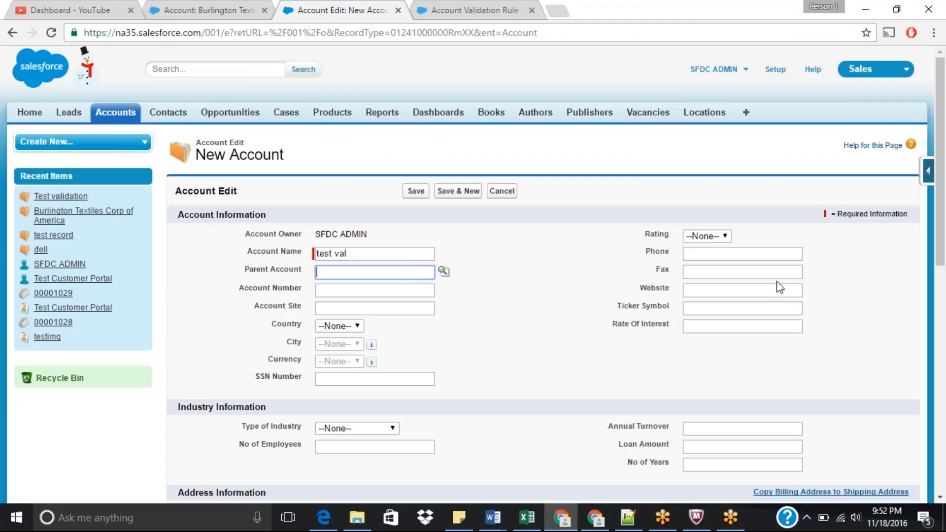
{"action": "left_click", "coordinate": [340, 295]}
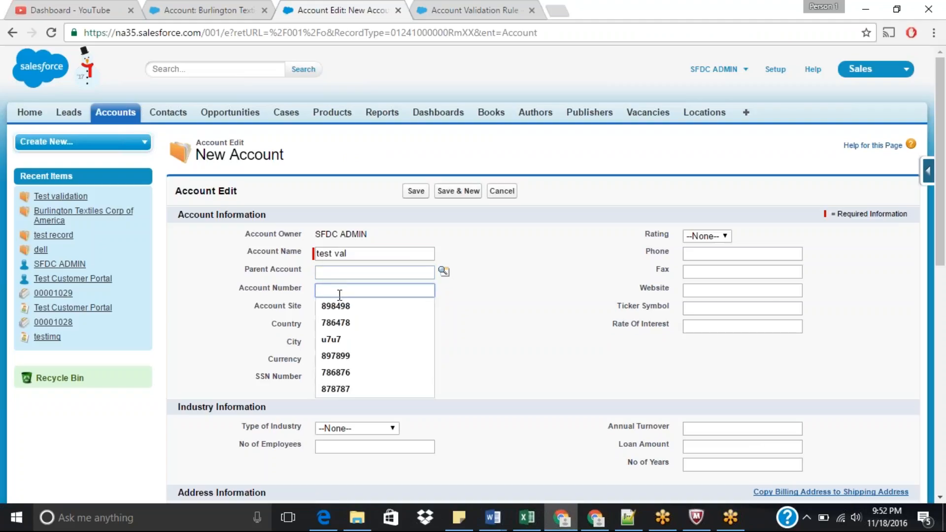
{"action": "key", "text": "Down"}
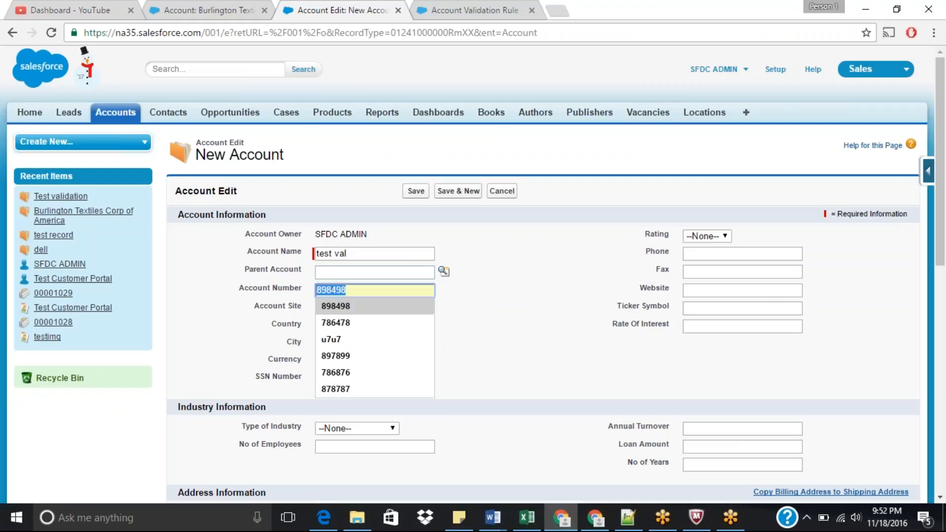
{"action": "key", "text": "Return"}
{"action": "scroll", "coordinate": [943, 198], "scroll_direction": "down", "scroll_amount": 5}
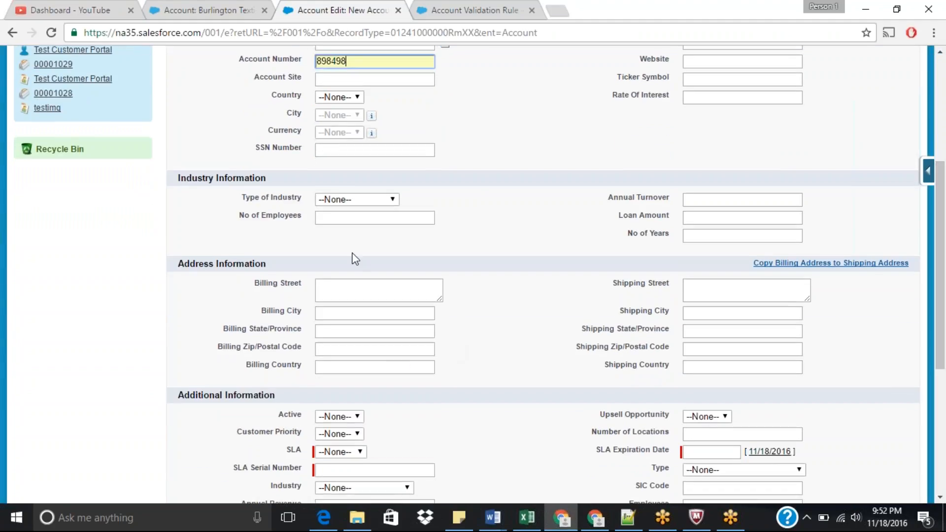
Step: Fill the SSN Number with (999) (999) - 999 and set the SLA Expiration Date to 11/18/2016
{"action": "left_click", "coordinate": [326, 148]}
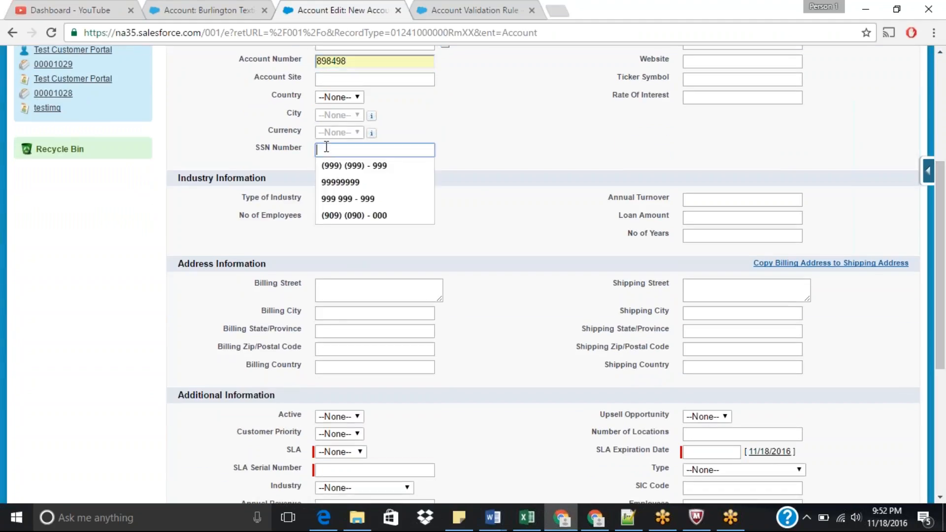
{"action": "left_click", "coordinate": [359, 165]}
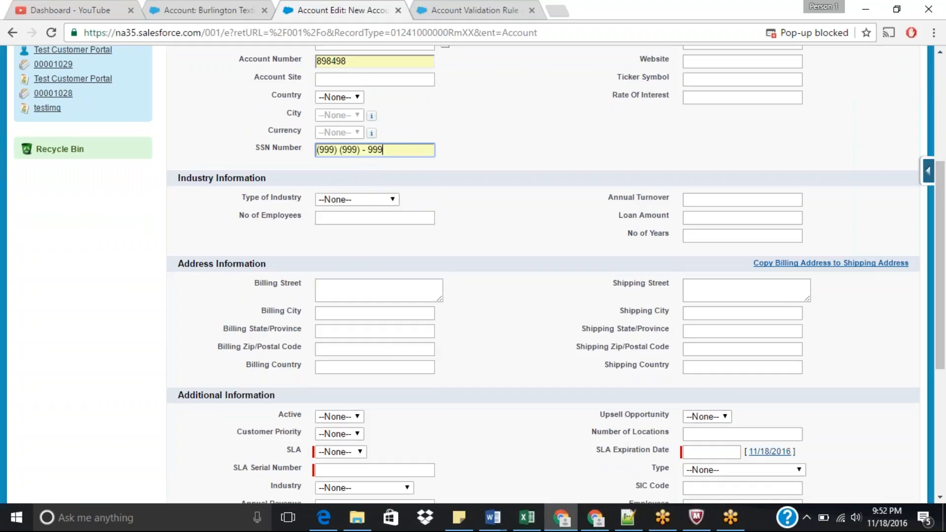
{"action": "left_click", "coordinate": [778, 452]}
Step: Enter 98989 as the SLA Serial Number and set SLA to Platinum
{"action": "left_click", "coordinate": [368, 470]}
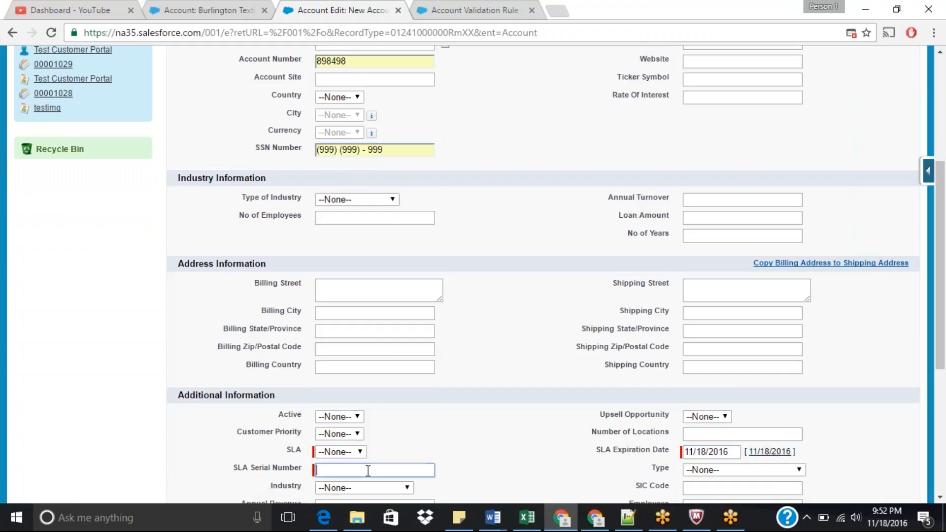
{"action": "type", "text": "i98989"}
{"action": "left_click", "coordinate": [340, 456]}
{"action": "left_click", "coordinate": [340, 426]}
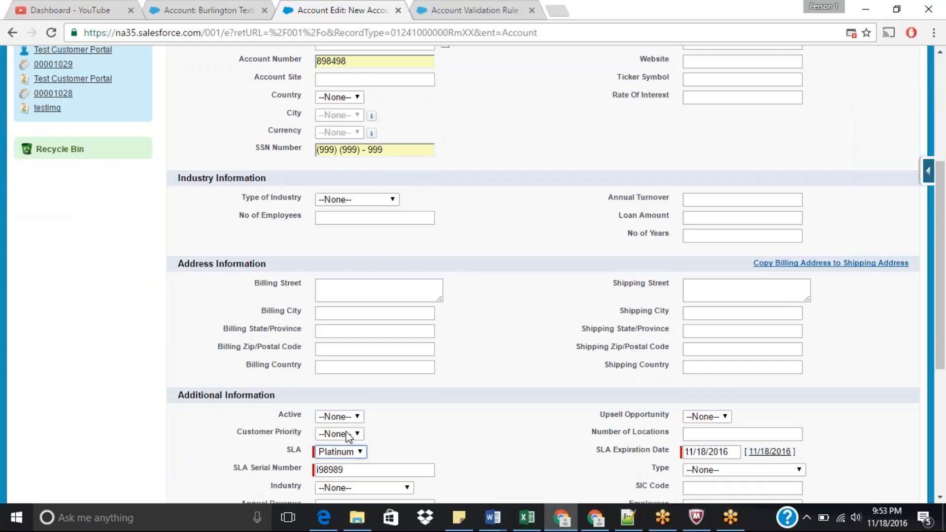
{"action": "left_click", "coordinate": [323, 468]}
{"action": "key", "text": "BackSpace"}
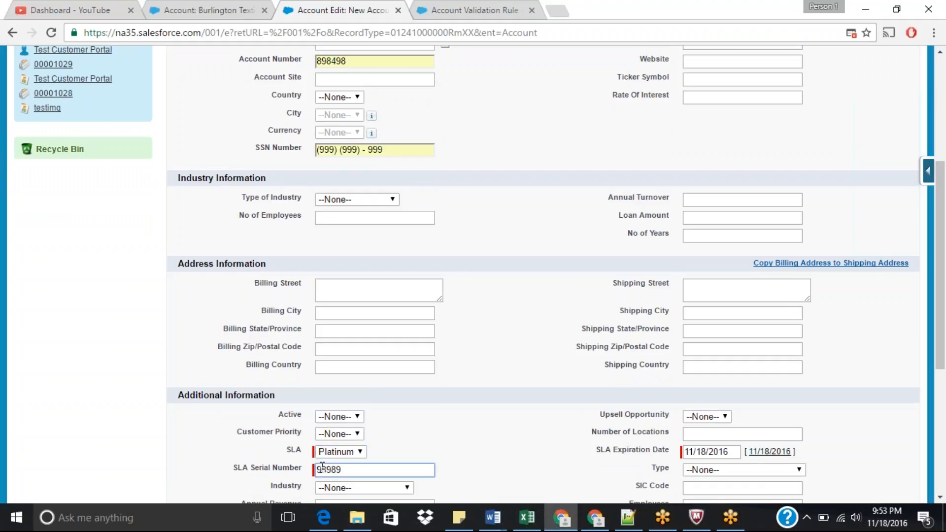
Step: Enter 8998989 as the Annual Turnover and save the new account
{"action": "left_click", "coordinate": [730, 203]}
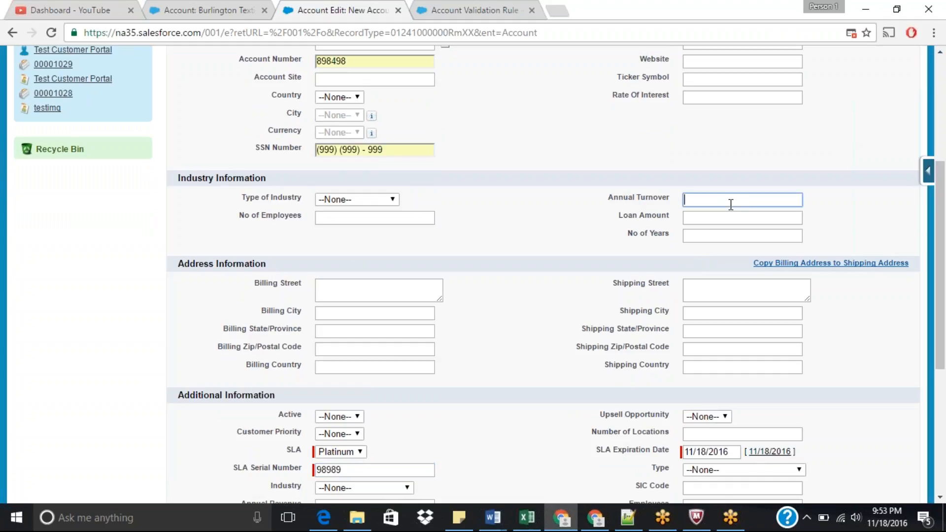
{"action": "type", "text": "8998989"}
{"action": "scroll", "coordinate": [440, 124], "scroll_direction": "up", "scroll_amount": 4}
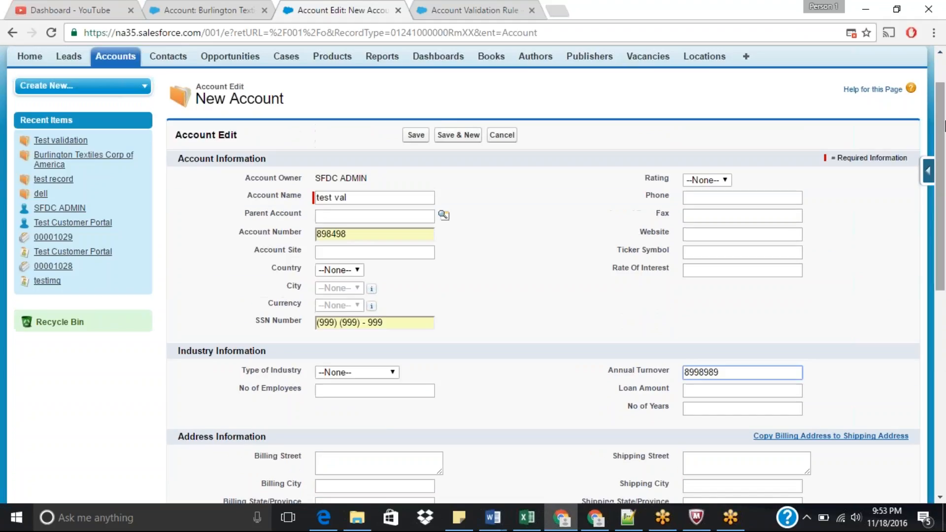
{"action": "left_click", "coordinate": [415, 135]}
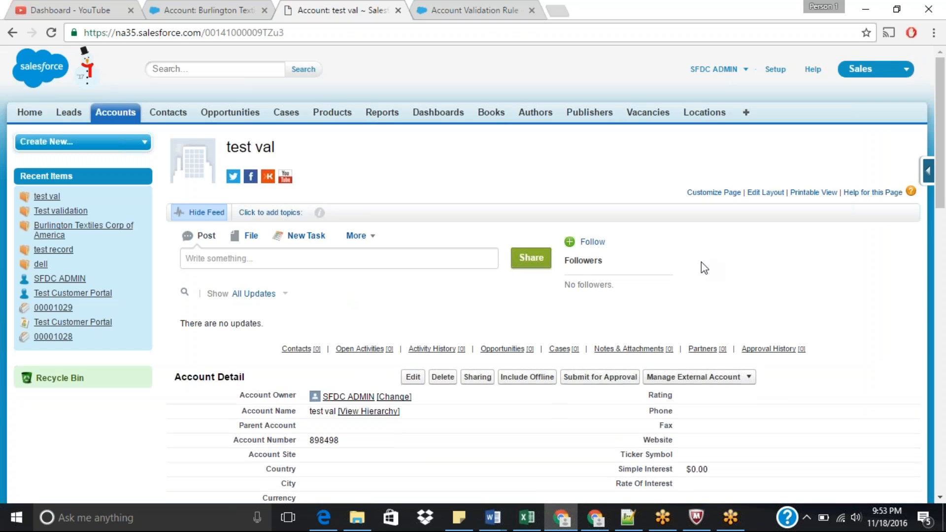
Step: Edit the new account's Annual Turnover inline to 8,998,9899 and try to save it
{"action": "scroll", "coordinate": [705, 269], "scroll_direction": "down", "scroll_amount": 7}
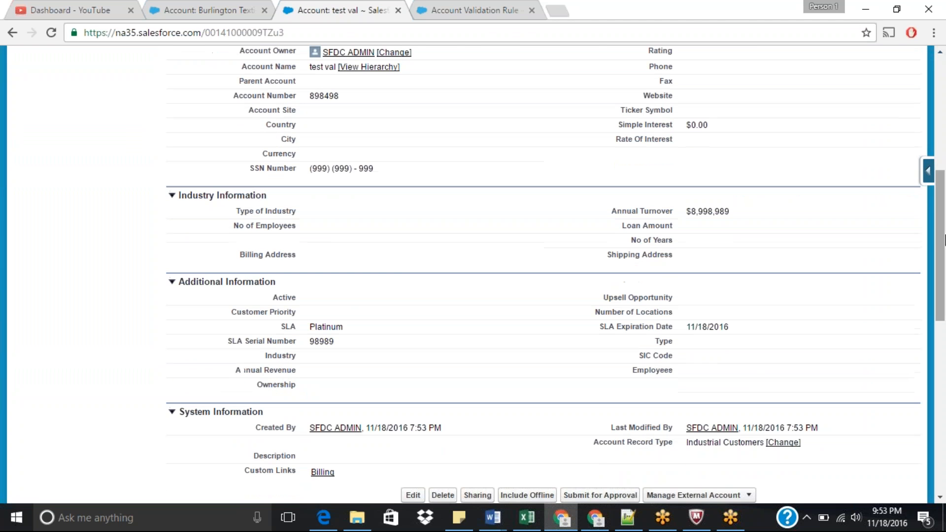
{"action": "double_click", "coordinate": [735, 212]}
{"action": "left_click", "coordinate": [734, 213]}
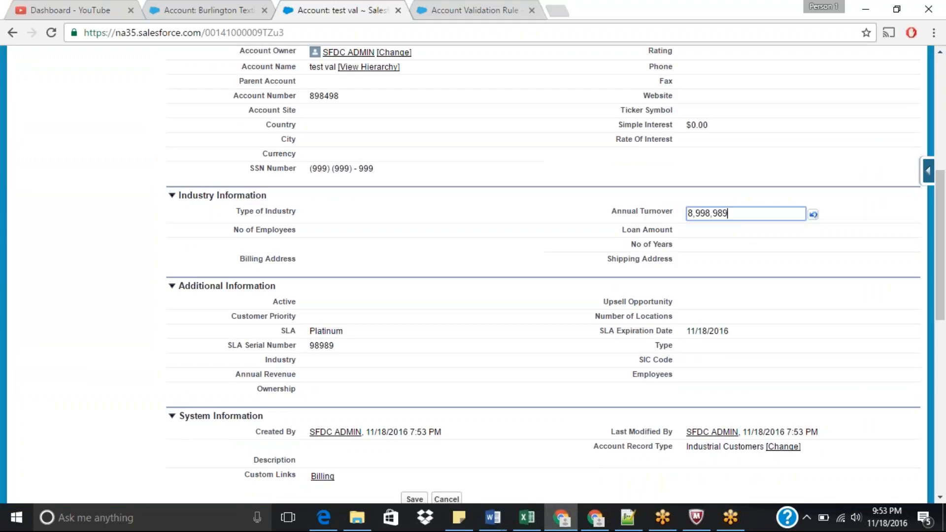
{"action": "type", "text": "9"}
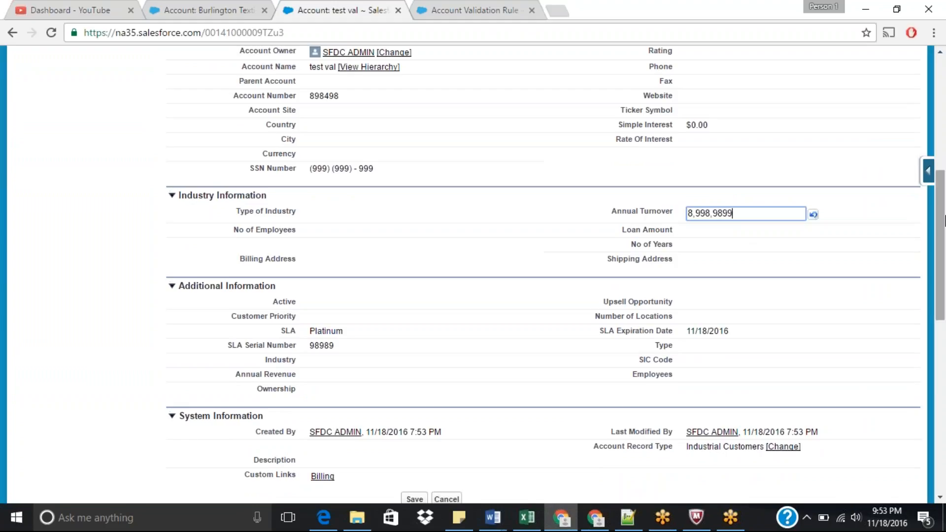
{"action": "scroll", "coordinate": [351, 249], "scroll_direction": "up", "scroll_amount": 5}
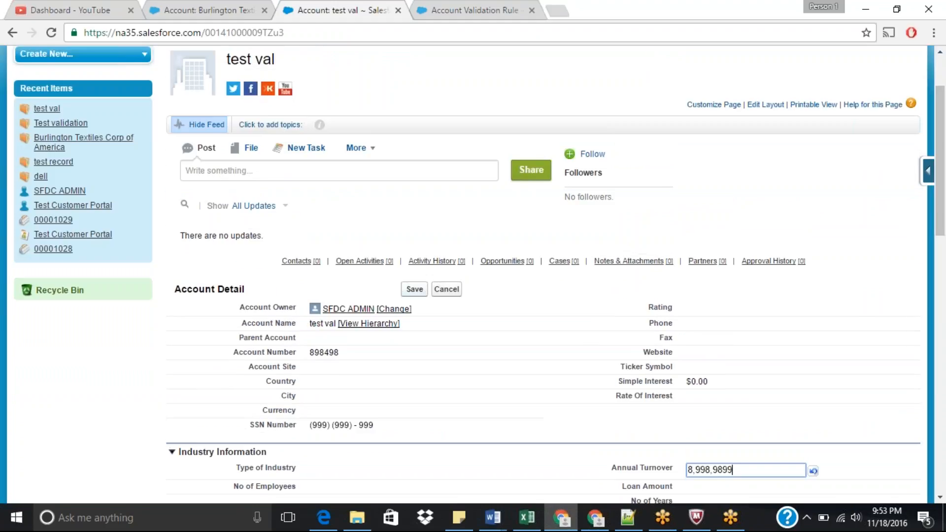
{"action": "left_click", "coordinate": [414, 289]}
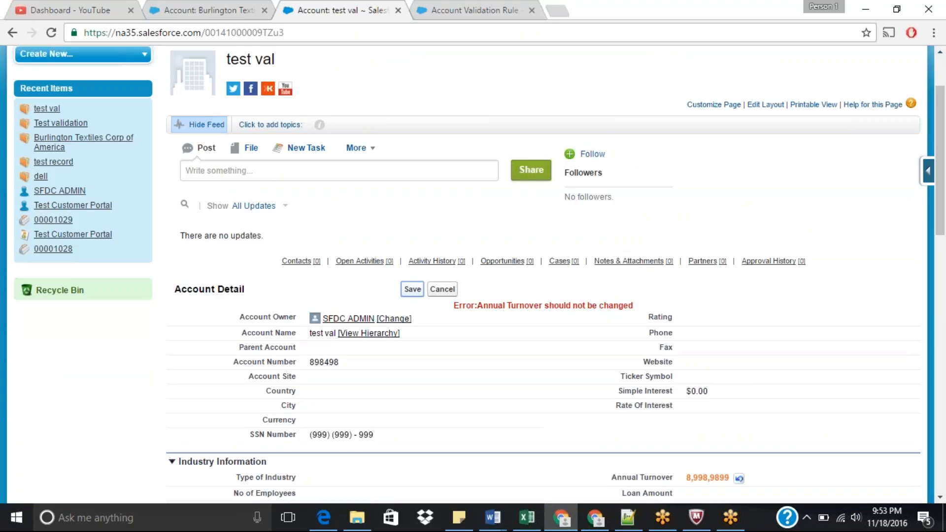
Step: Open the Account fields list from the Force.com quick-access menu
{"action": "scroll", "coordinate": [945, 139], "scroll_direction": "up", "scroll_amount": 2}
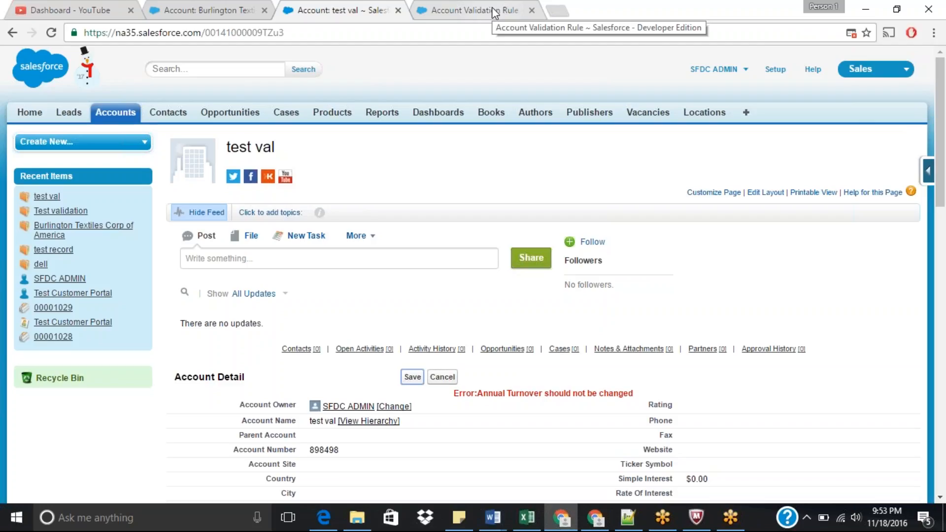
{"action": "left_click", "coordinate": [929, 174]}
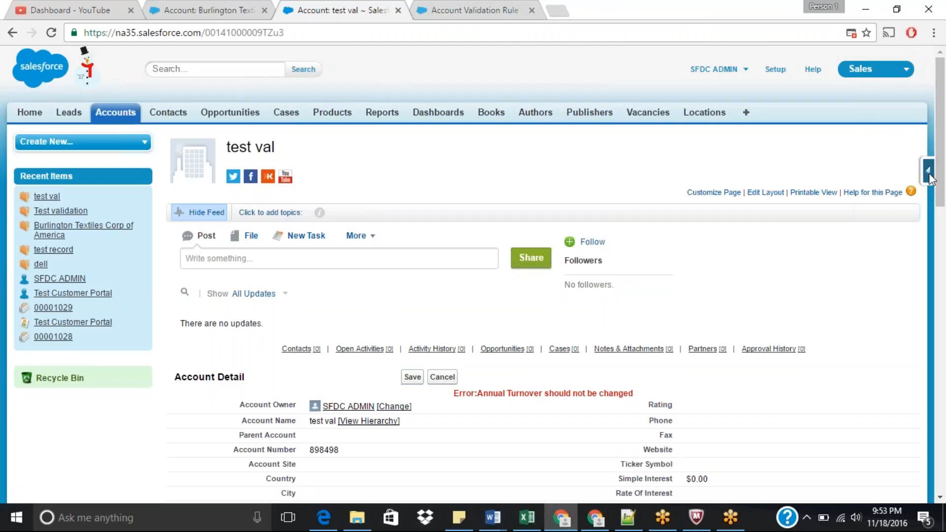
{"action": "left_click", "coordinate": [803, 195]}
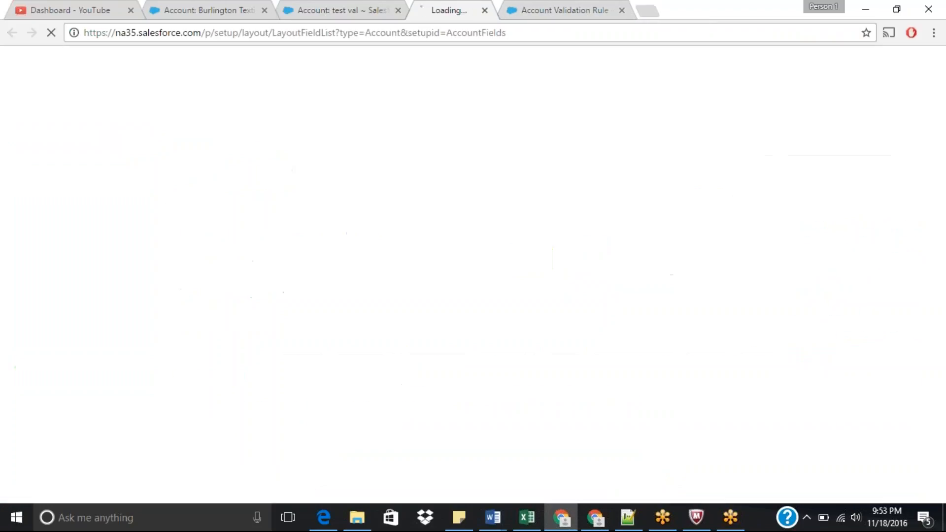
{"action": "left_click_drag", "start_coordinate": [941, 163], "coordinate": [945, 281]}
{"action": "scroll", "coordinate": [942, 252], "scroll_direction": "up", "scroll_amount": 8}
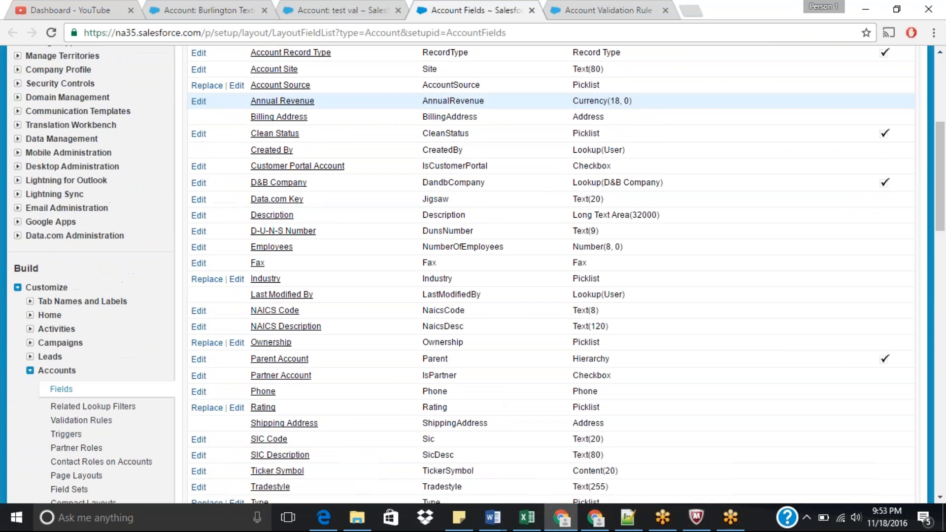
{"action": "left_click", "coordinate": [532, 11]}
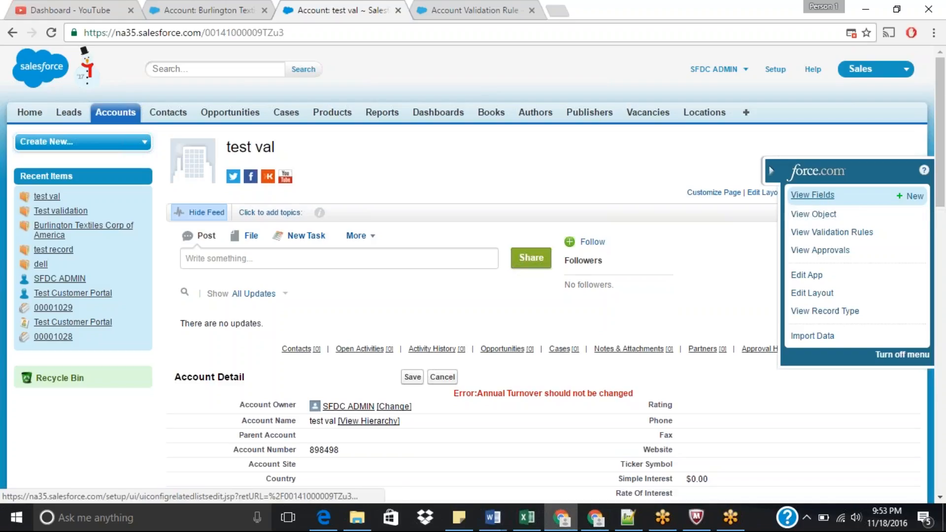
{"action": "left_click", "coordinate": [771, 174]}
{"action": "left_click", "coordinate": [928, 174]}
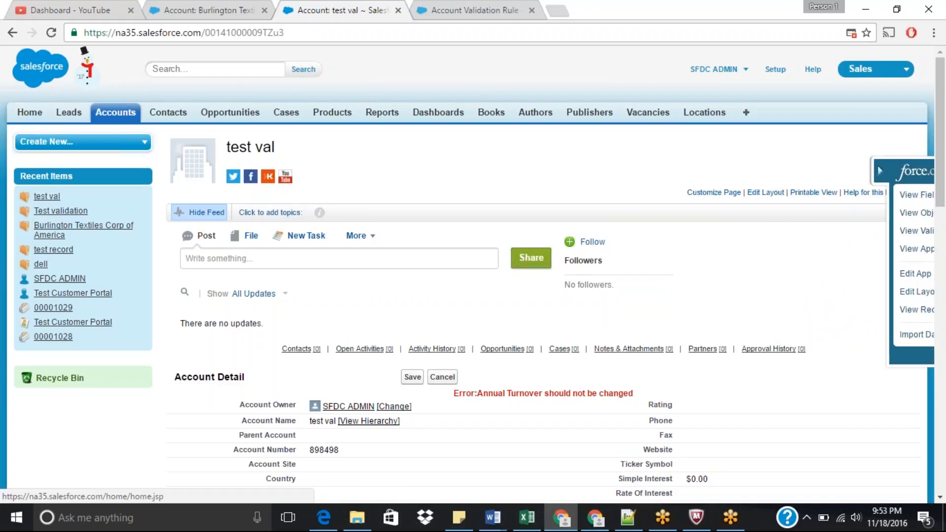
{"action": "left_click", "coordinate": [818, 194]}
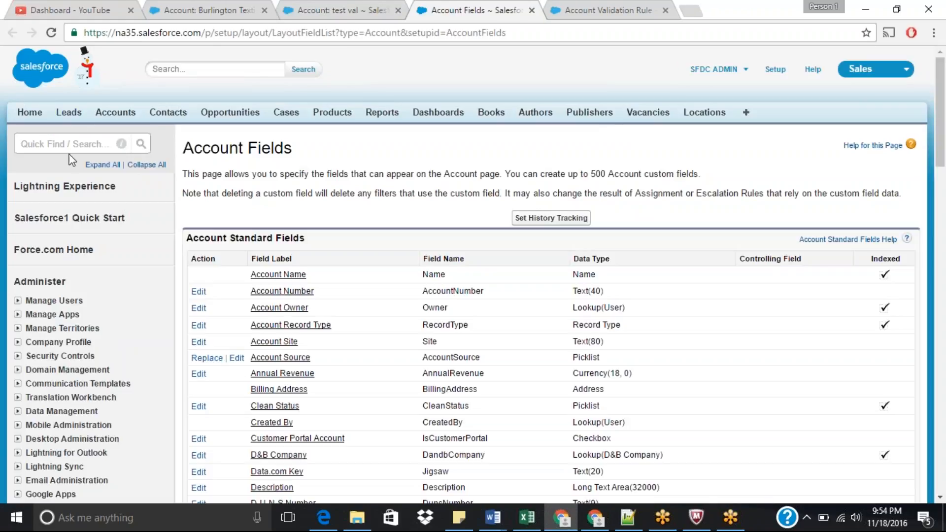
Step: Start a new Account custom field and choose the Formula data type
{"action": "left_click", "coordinate": [70, 144]}
{"action": "type", "text": "a"}
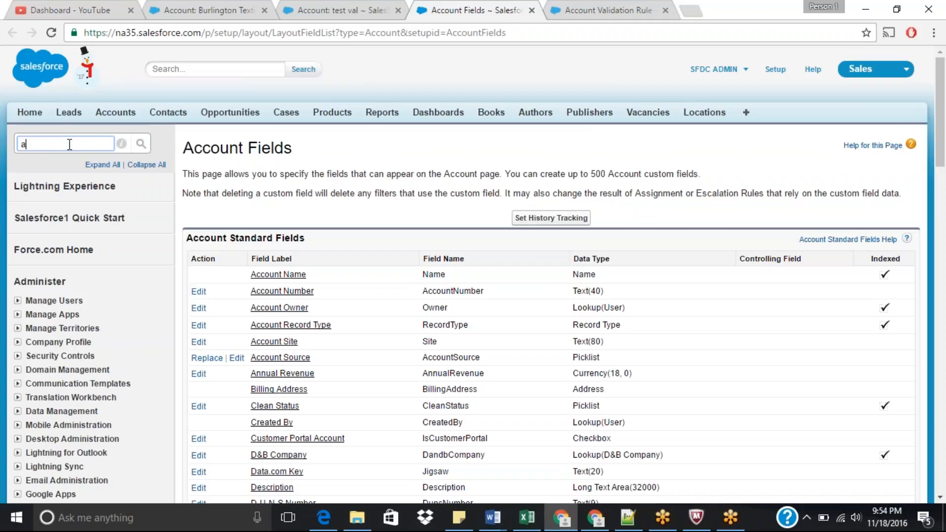
{"action": "type", "text": "cc"}
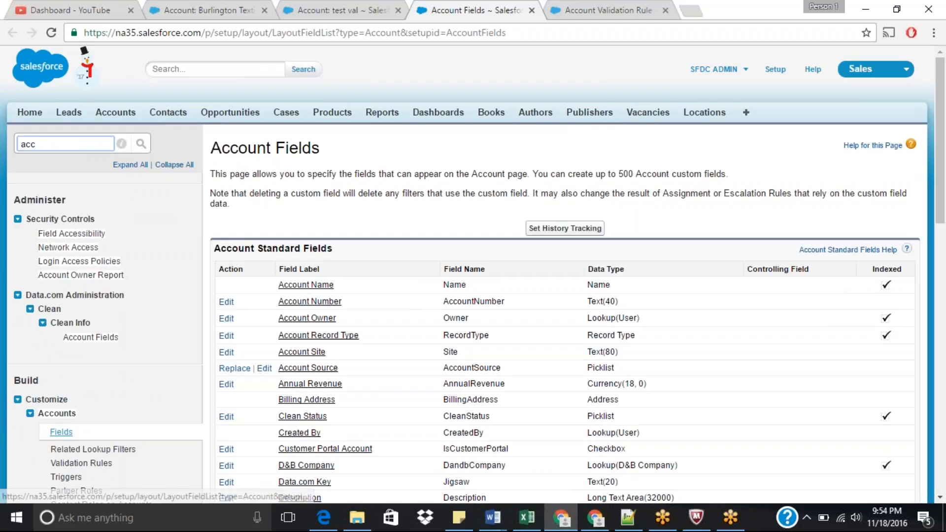
{"action": "left_click", "coordinate": [61, 432]}
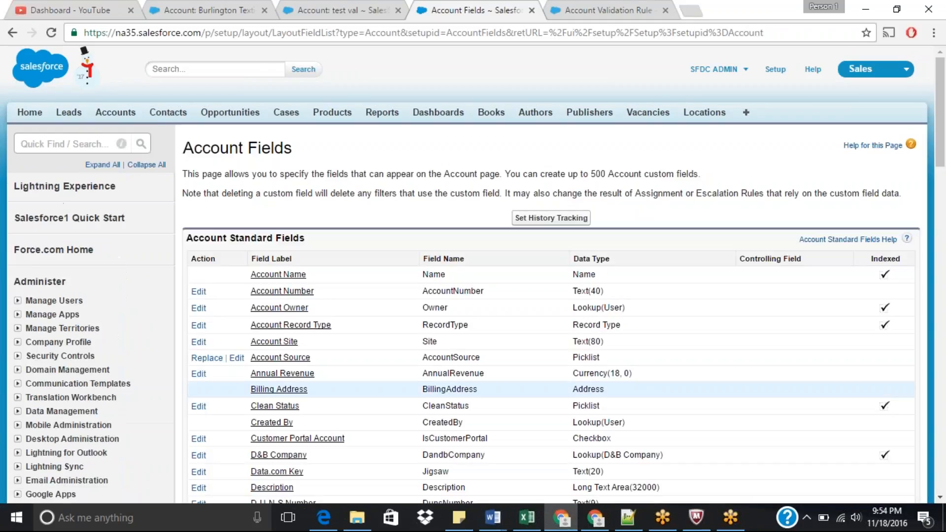
{"action": "left_click_drag", "start_coordinate": [940, 148], "coordinate": [943, 288]}
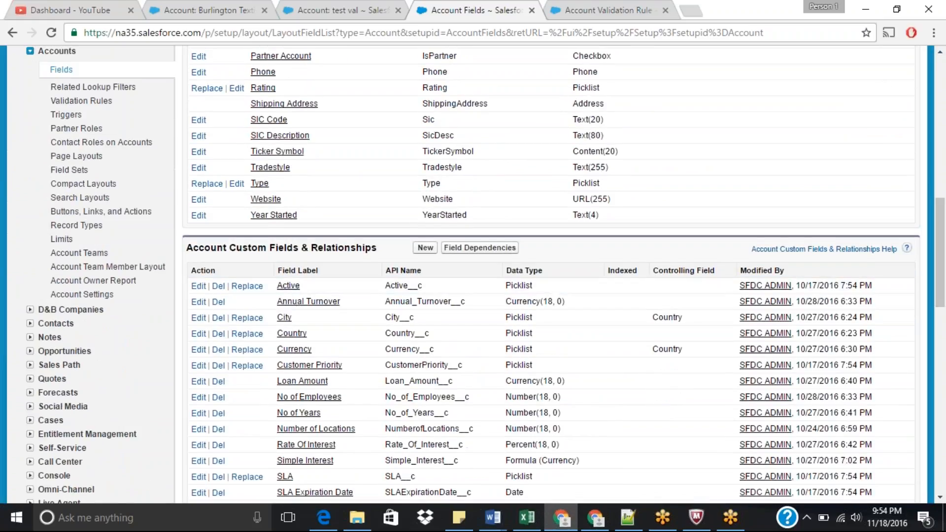
{"action": "left_click", "coordinate": [426, 248]}
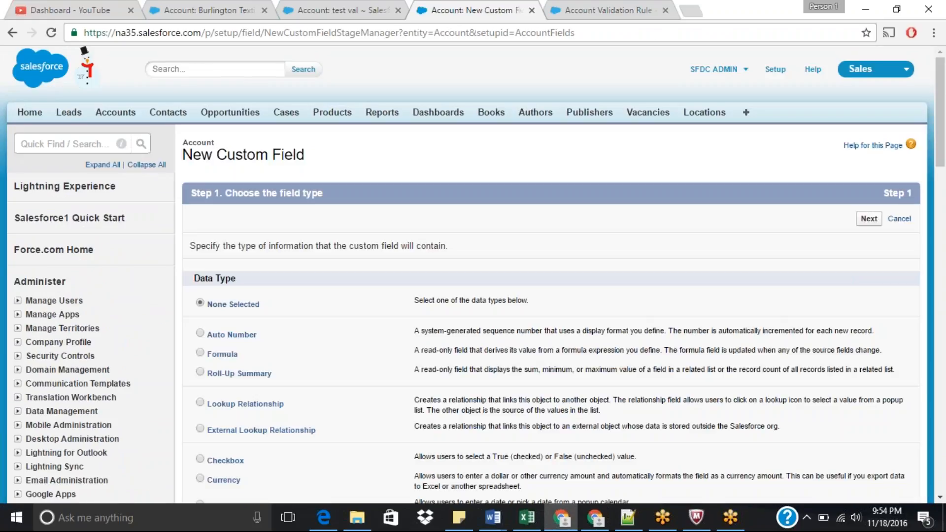
{"action": "left_click", "coordinate": [200, 353]}
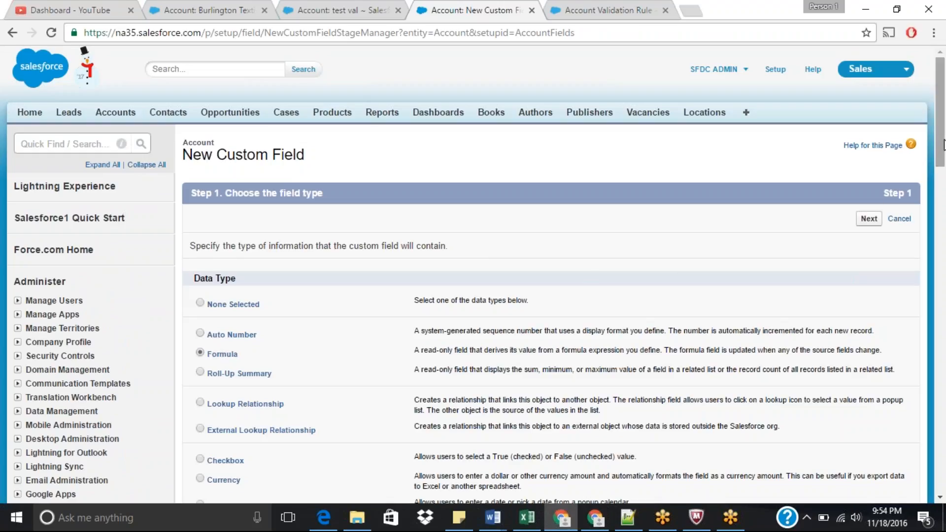
{"action": "left_click_drag", "start_coordinate": [944, 146], "coordinate": [943, 177]}
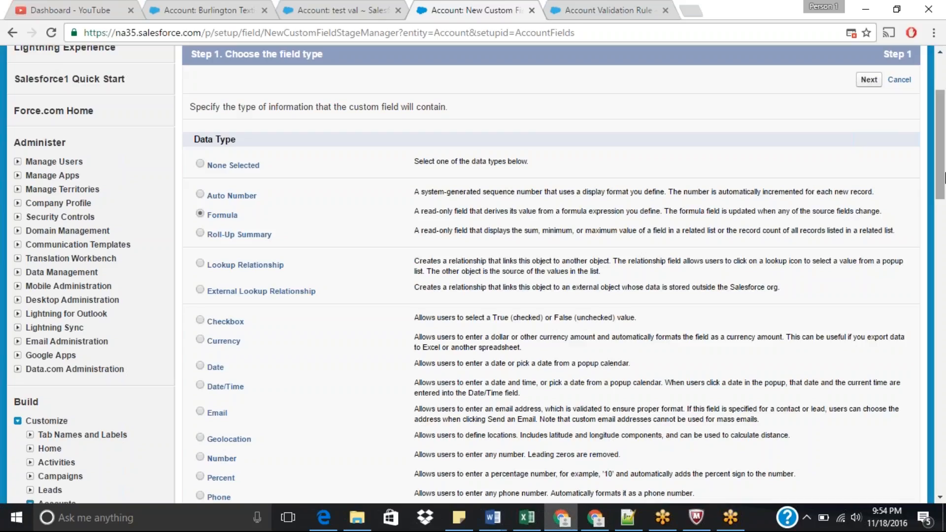
Step: Open the Burlington Textiles Corp of America account for editing and review its fields
{"action": "left_click", "coordinate": [341, 11]}
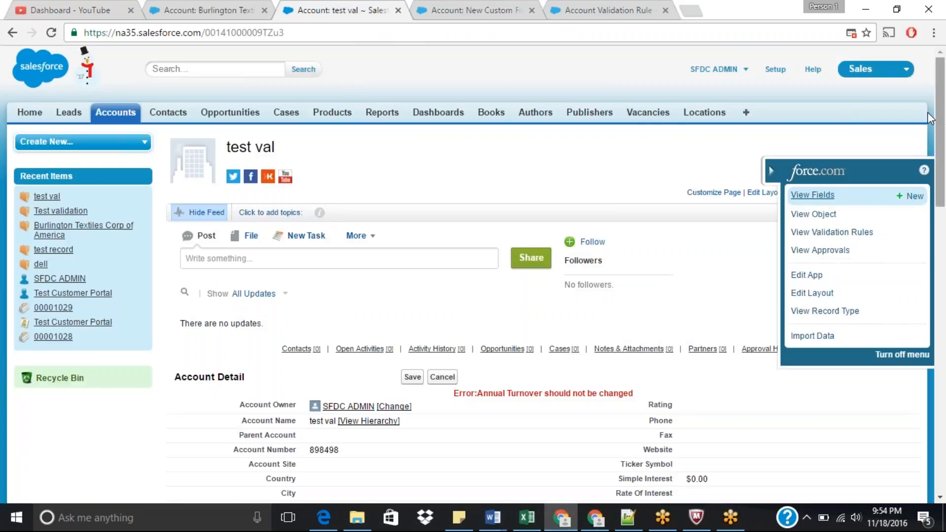
{"action": "left_click", "coordinate": [197, 9]}
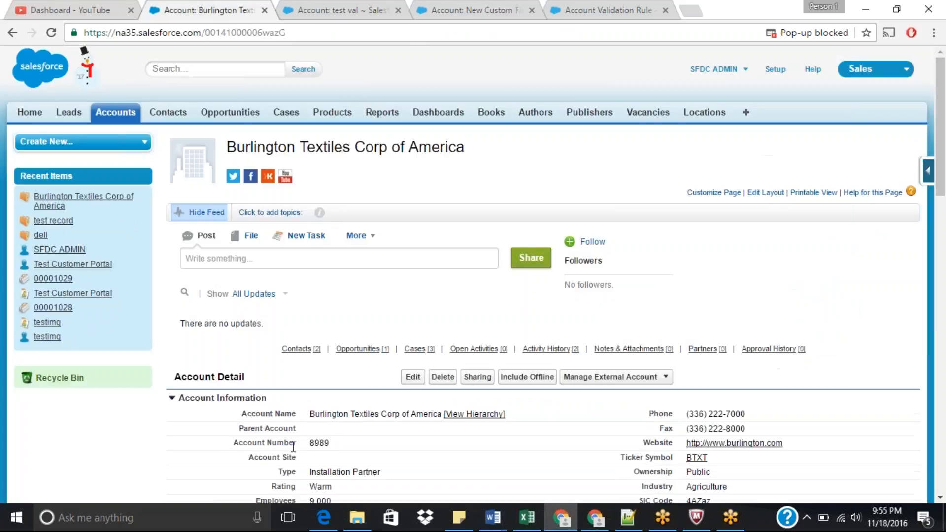
{"action": "left_click_drag", "start_coordinate": [941, 138], "coordinate": [943, 212]}
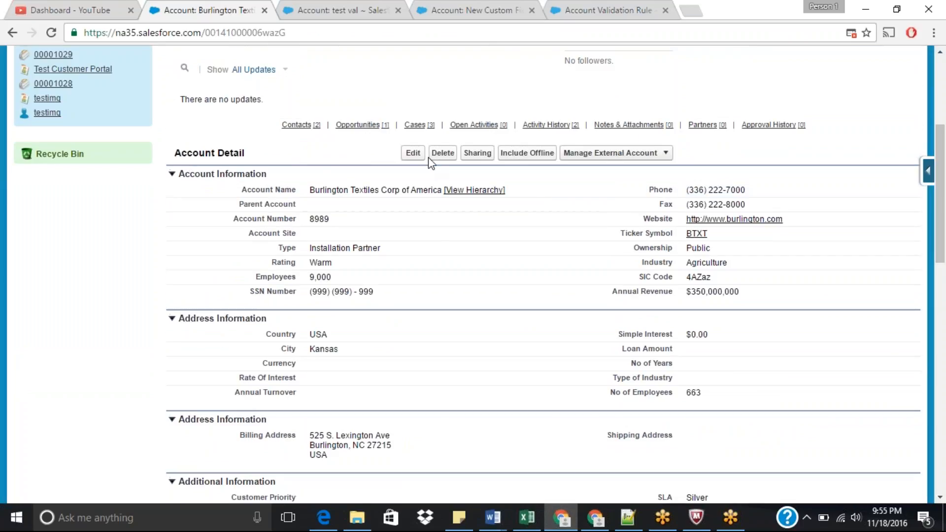
{"action": "left_click", "coordinate": [412, 153]}
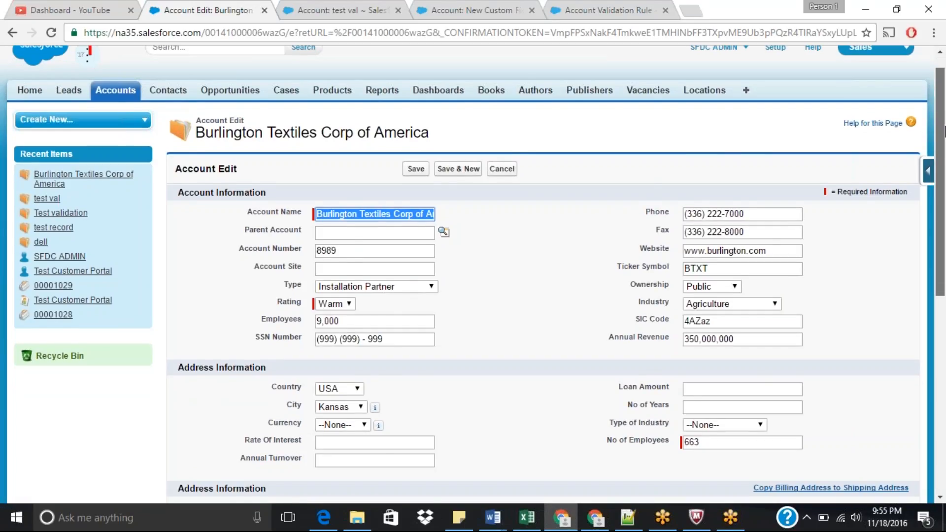
{"action": "left_click_drag", "start_coordinate": [944, 114], "coordinate": [944, 163]}
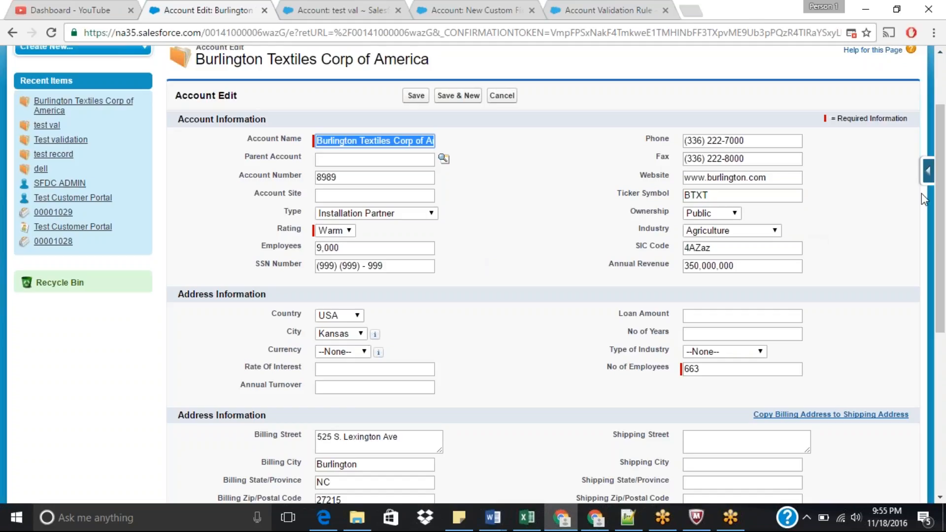
{"action": "scroll", "coordinate": [943, 239], "scroll_direction": "down", "scroll_amount": 1}
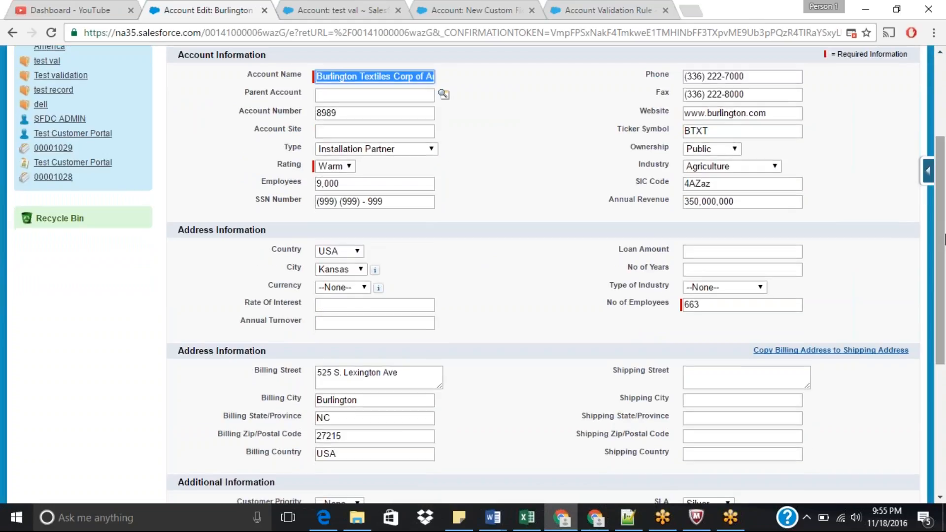
{"action": "left_click_drag", "start_coordinate": [944, 239], "coordinate": [945, 201]}
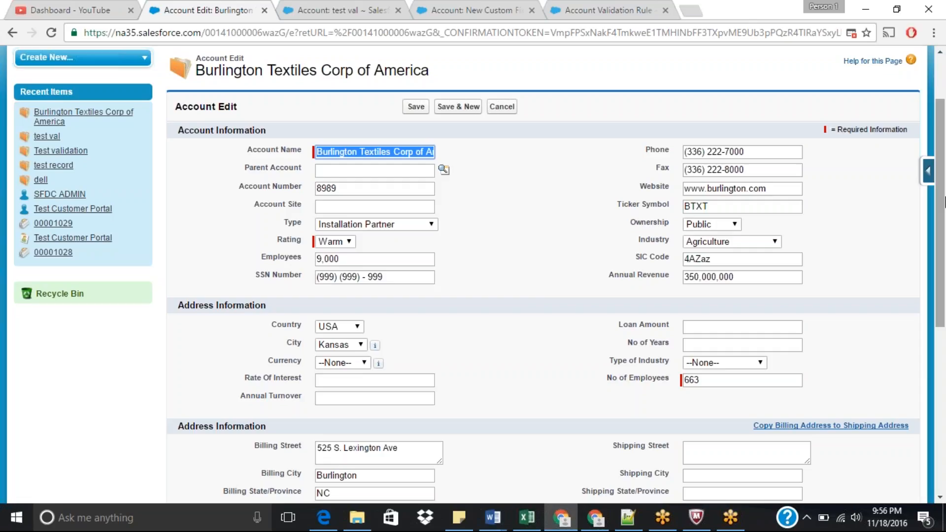
{"action": "left_click", "coordinate": [507, 11]}
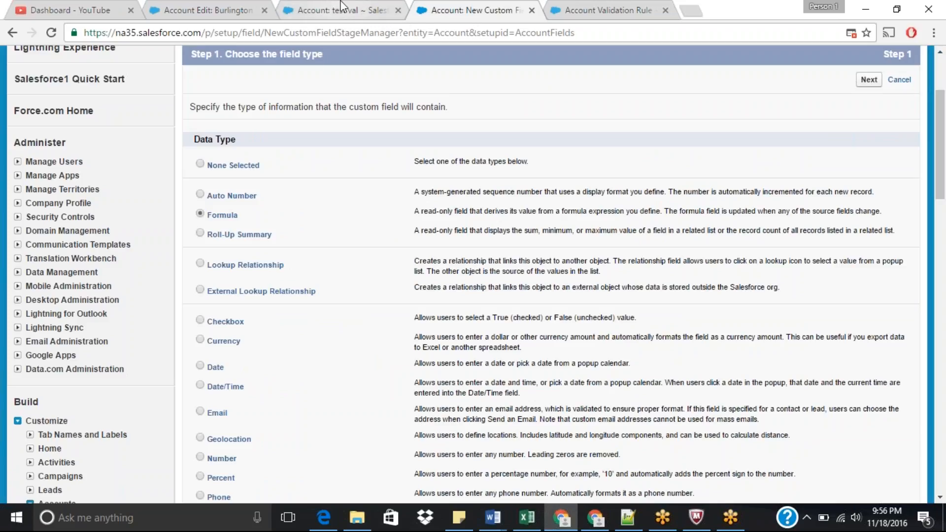
Step: Open the Account Fields list from the Force.com quick-access menu and review the custom fields
{"action": "left_click", "coordinate": [325, 10]}
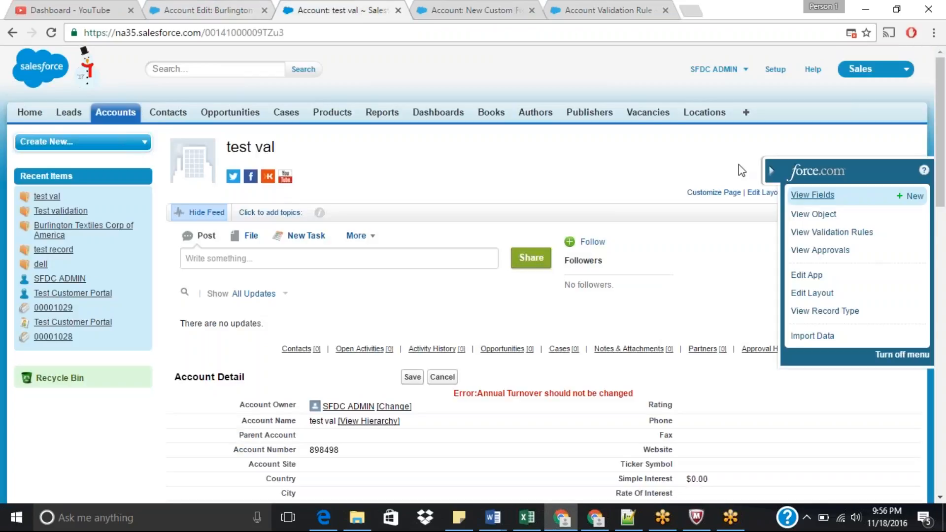
{"action": "left_click", "coordinate": [819, 205]}
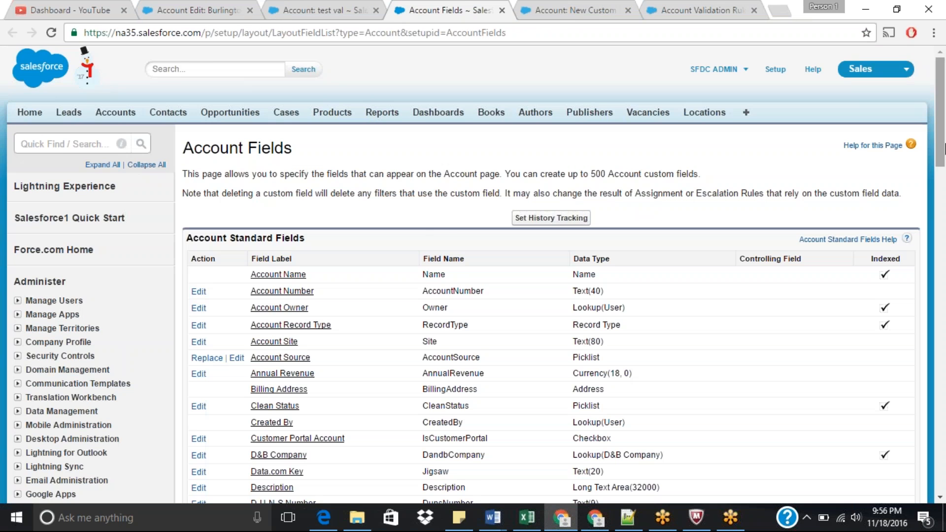
{"action": "left_click_drag", "start_coordinate": [941, 147], "coordinate": [944, 330]}
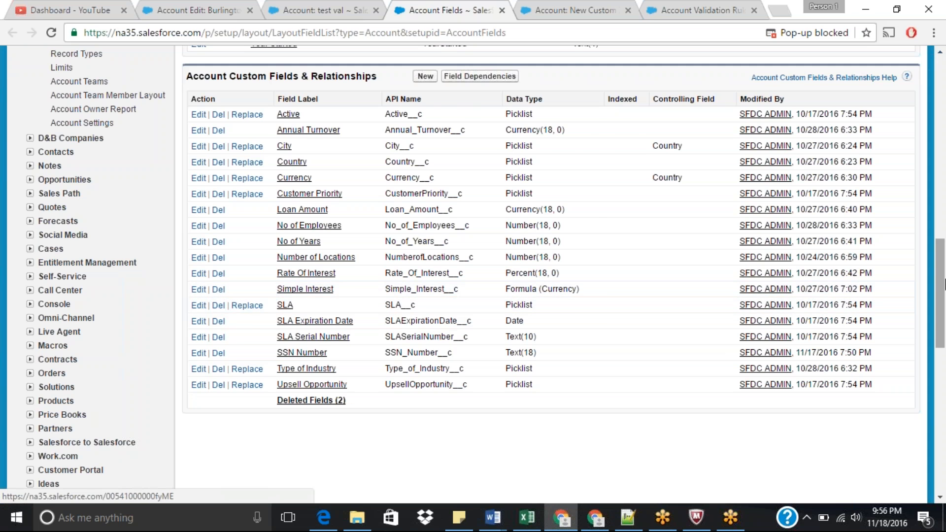
{"action": "left_click_drag", "start_coordinate": [943, 263], "coordinate": [944, 69]}
Step: Return to the new custom field wizard and continue past the Formula data type to the output type step
{"action": "left_click", "coordinate": [574, 10]}
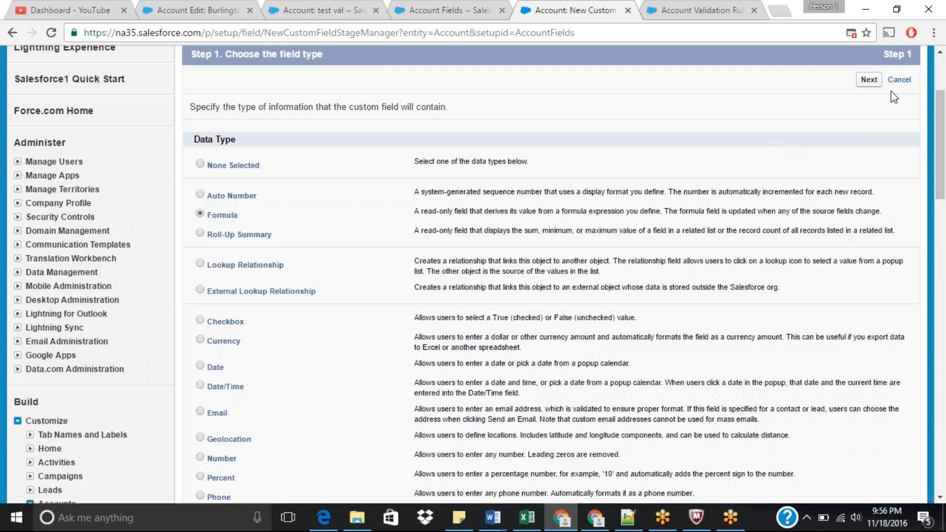
{"action": "left_click", "coordinate": [868, 80]}
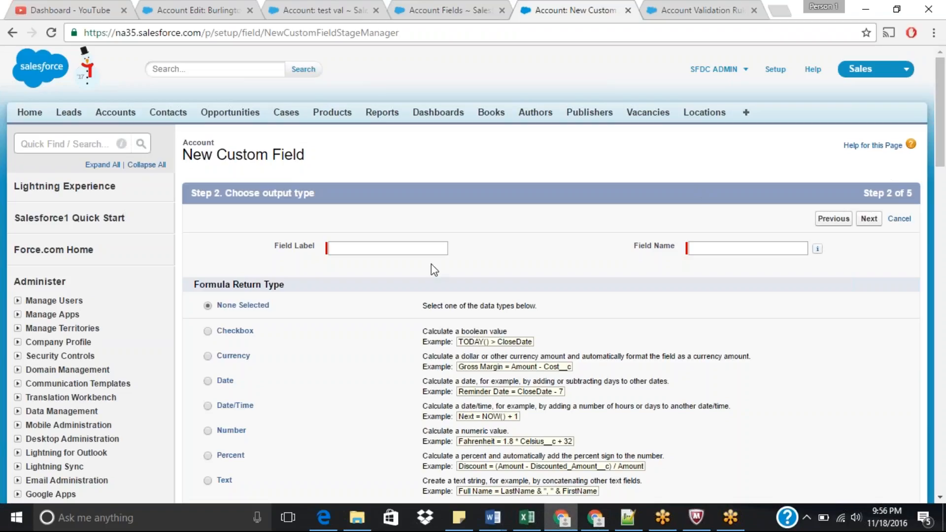
{"action": "left_click", "coordinate": [424, 253]}
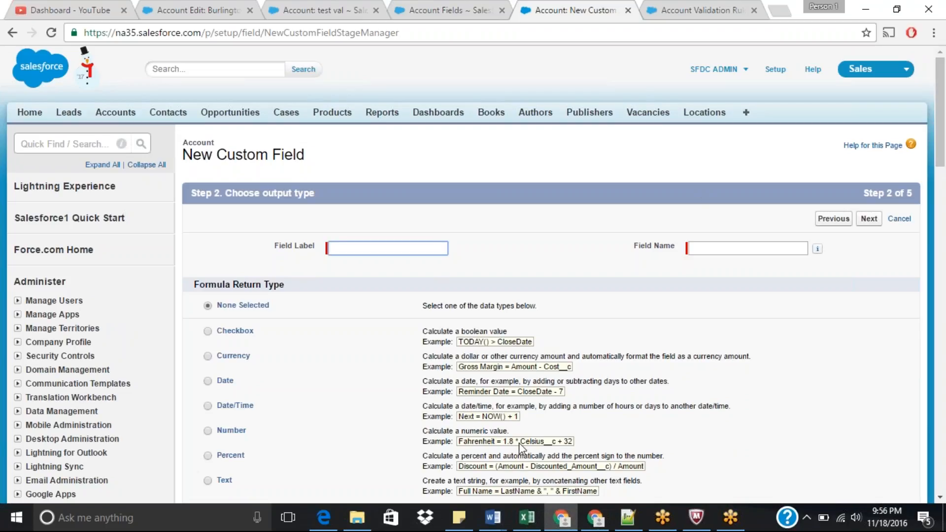
Step: Switch to Notepad++ and replace the note with a list reading Country, +91, +1 and +44
{"action": "left_click", "coordinate": [628, 518]}
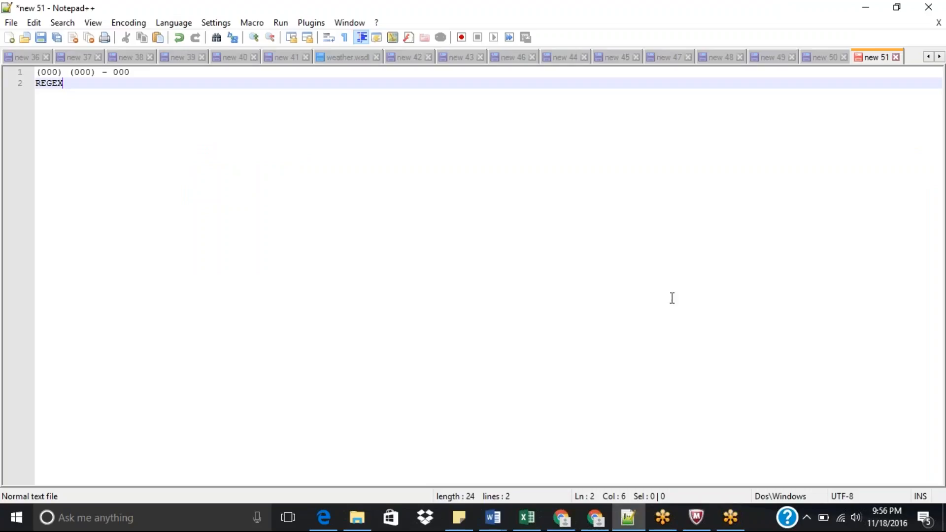
{"action": "key", "text": "ctrl+a"}
{"action": "key", "text": "BackSpace"}
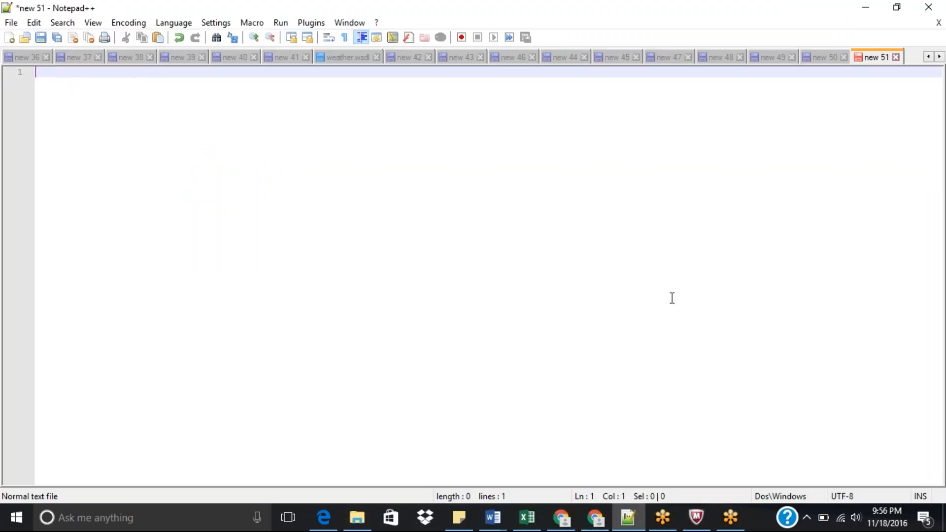
{"action": "type", "text": "country"}
{"action": "key", "text": "Return"}
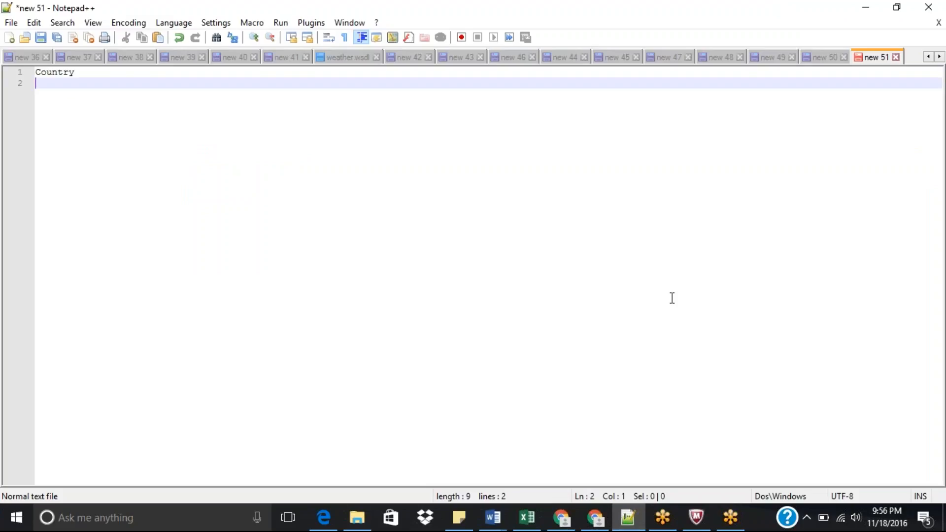
{"action": "type", "text": "+91"}
{"action": "key", "text": "Return"}
{"action": "type", "text": "+1"}
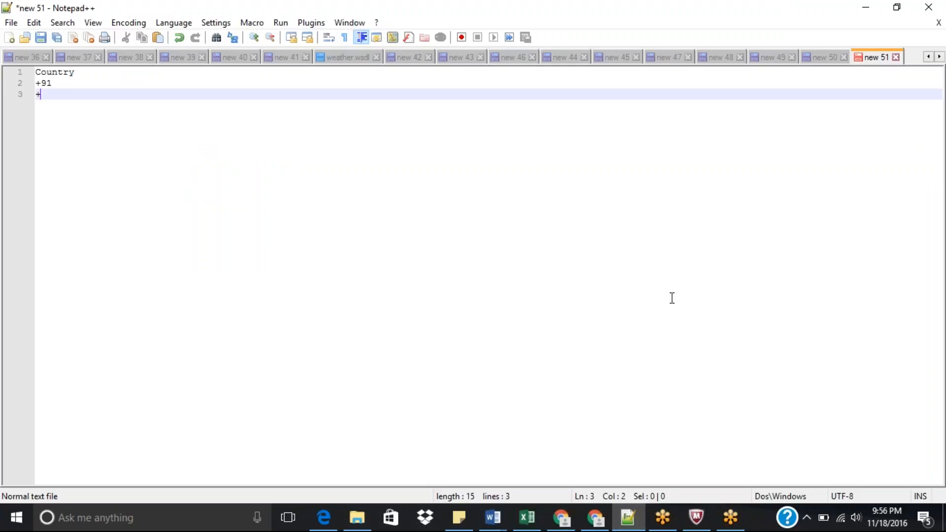
{"action": "key", "text": "Return"}
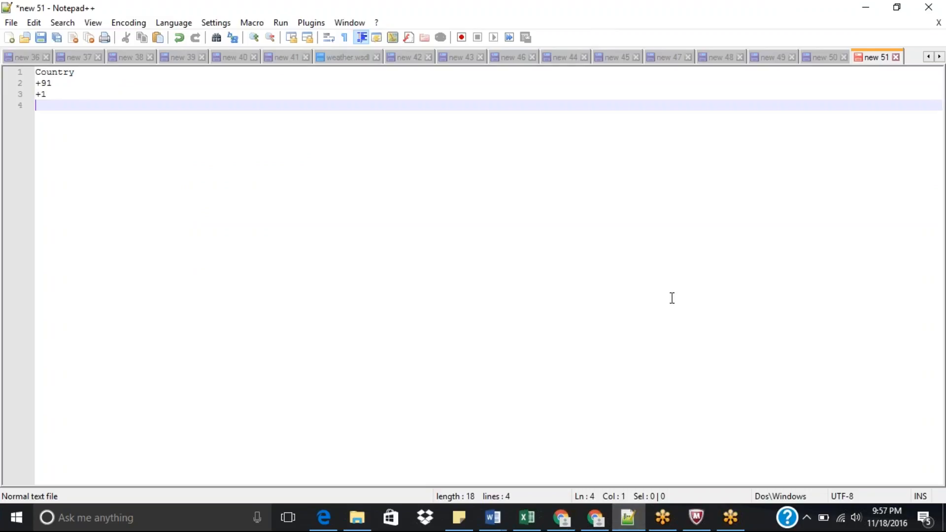
{"action": "type", "text": "+44"}
{"action": "left_click_drag", "start_coordinate": [39, 83], "coordinate": [55, 83]}
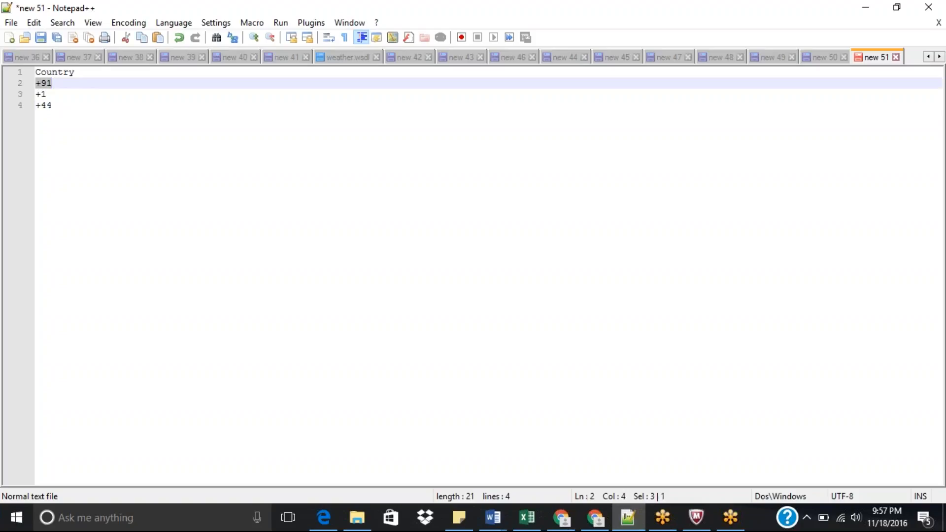
{"action": "left_click", "coordinate": [49, 94]}
{"action": "left_click_drag", "start_coordinate": [48, 94], "coordinate": [37, 95]}
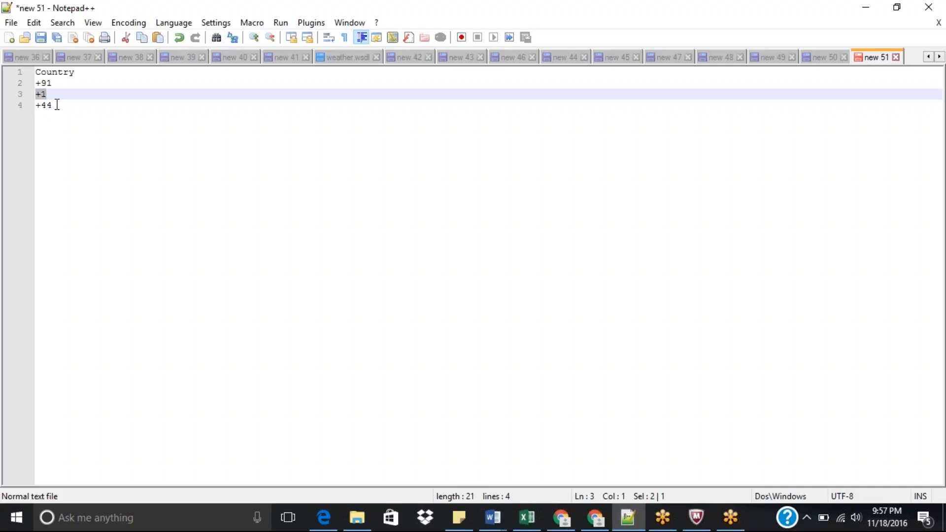
{"action": "left_click_drag", "start_coordinate": [57, 104], "coordinate": [36, 105]}
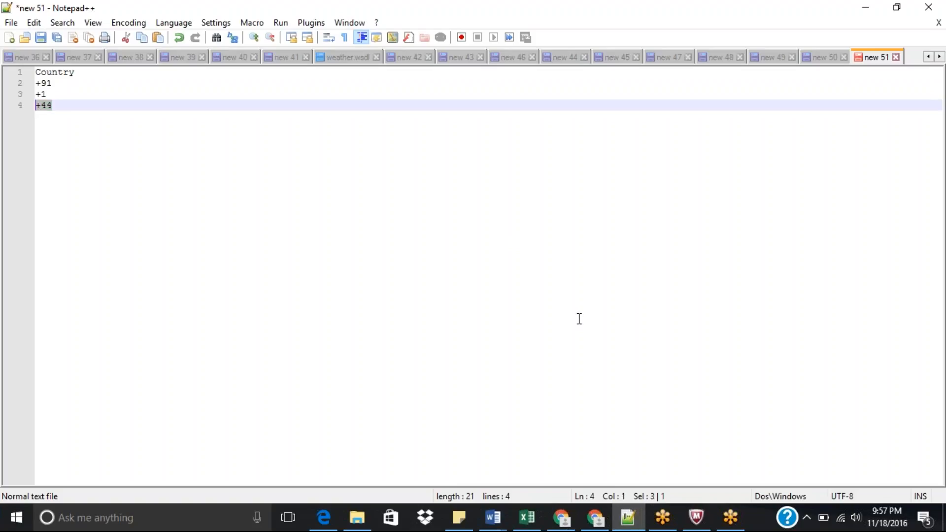
Step: Back in the browser, set the formula field's label to Country Code, keeping the generated field name
{"action": "left_click", "coordinate": [598, 519]}
{"action": "left_click", "coordinate": [599, 520]}
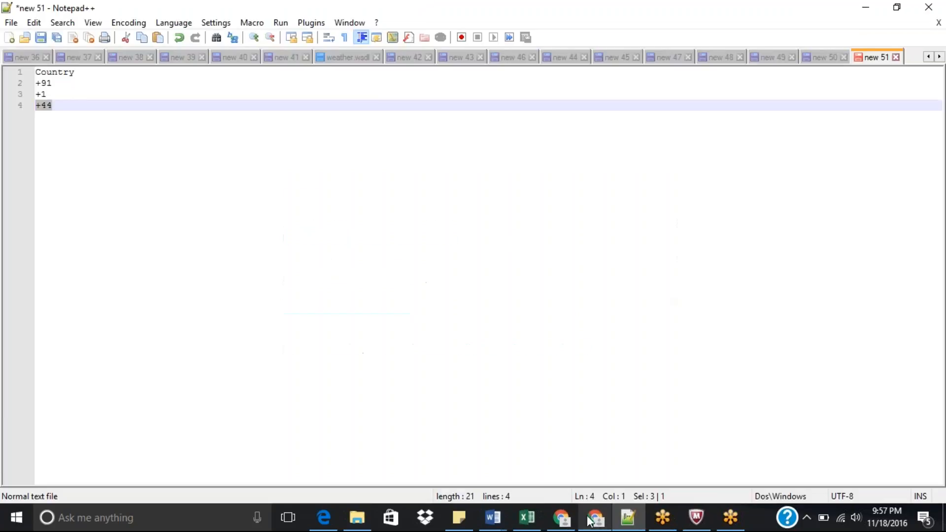
{"action": "left_click", "coordinate": [566, 520]}
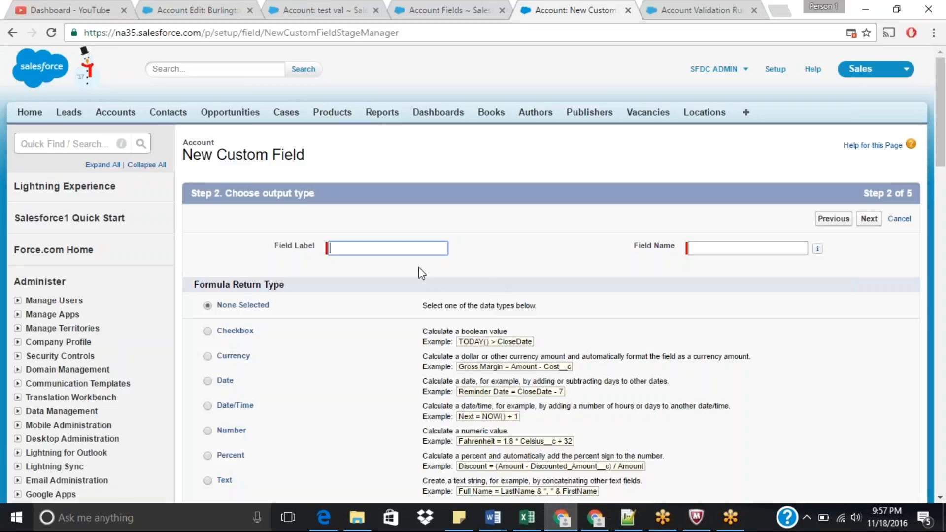
{"action": "type", "text": "Con"}
{"action": "key", "text": "BackSpace"}
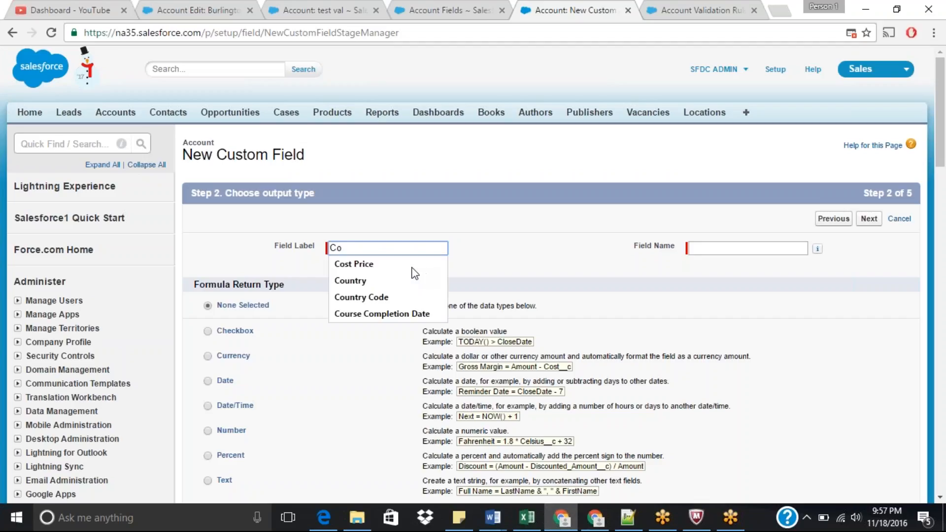
{"action": "left_click", "coordinate": [382, 297]}
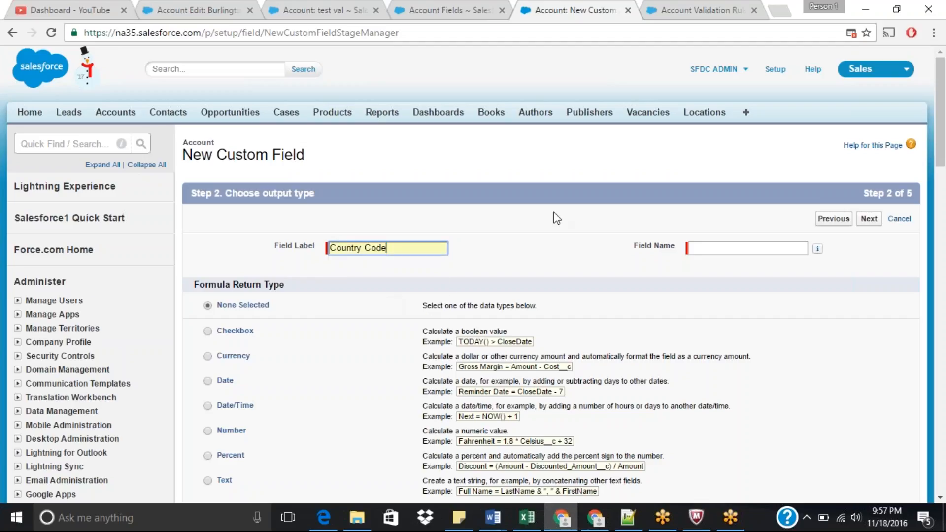
{"action": "key", "text": "Tab"}
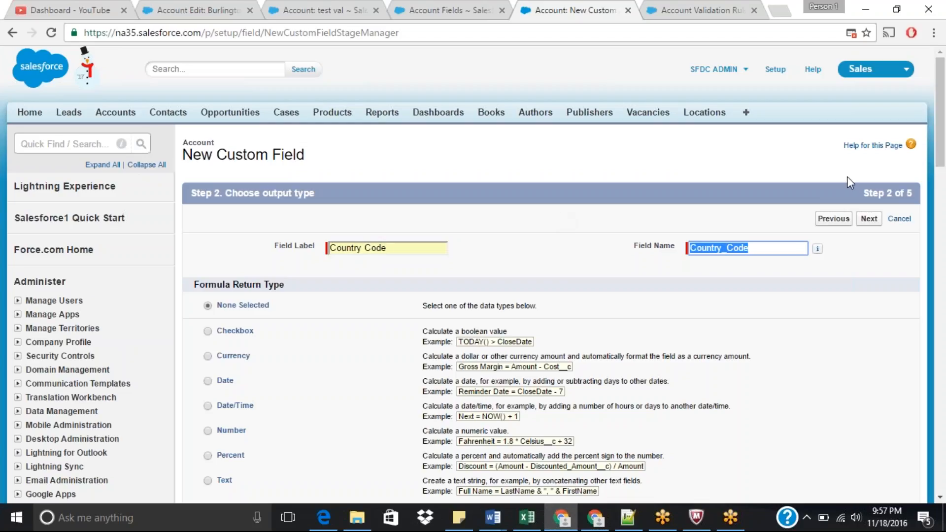
Step: Choose Text as the formula return type and continue to the formula editor
{"action": "left_click_drag", "start_coordinate": [944, 125], "coordinate": [945, 160]}
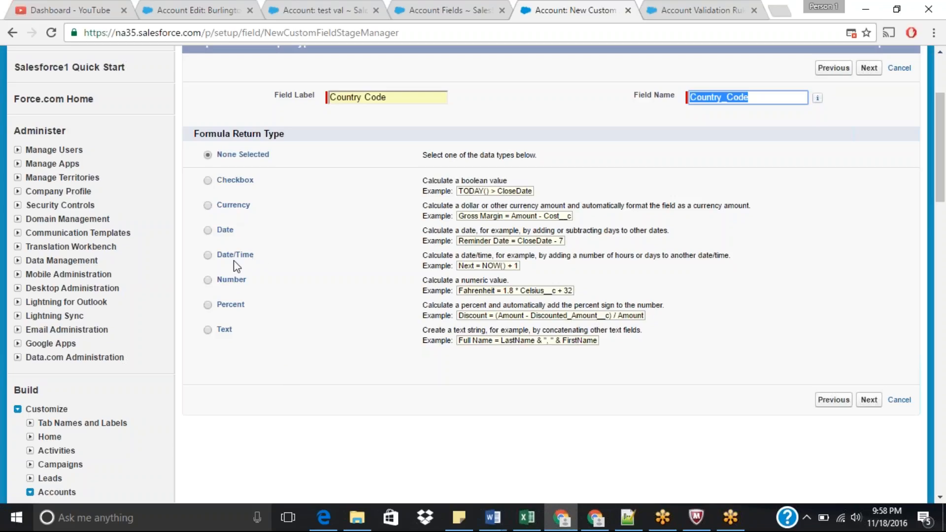
{"action": "left_click", "coordinate": [208, 330]}
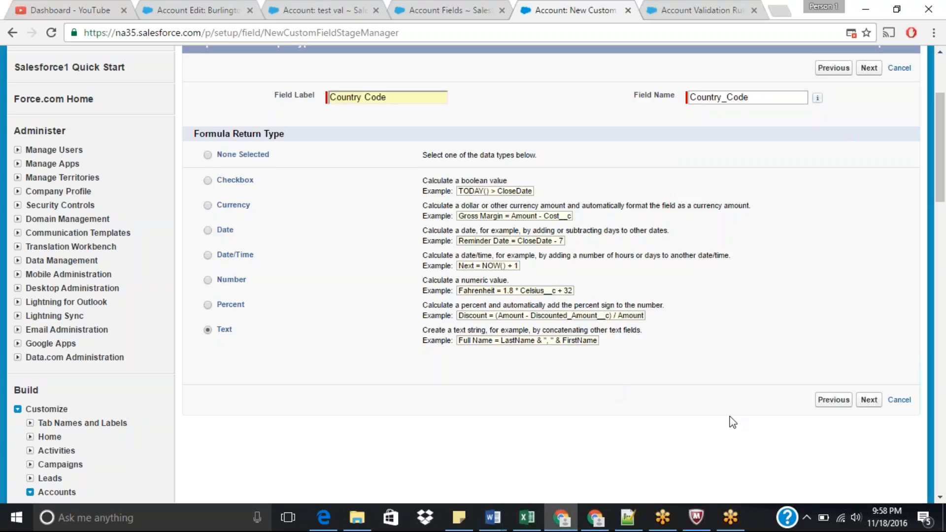
{"action": "left_click", "coordinate": [869, 402]}
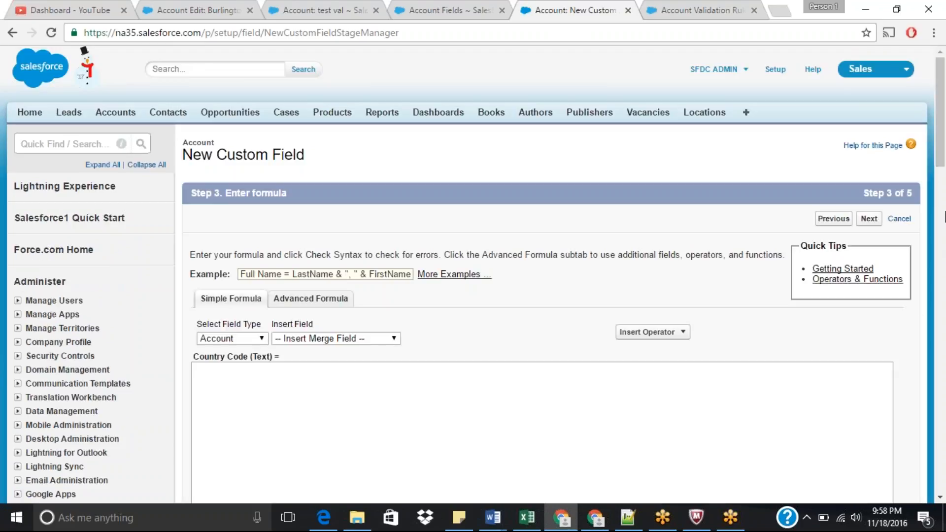
{"action": "scroll", "coordinate": [943, 197], "scroll_direction": "down", "scroll_amount": 3}
{"action": "scroll", "coordinate": [943, 197], "scroll_direction": "down", "scroll_amount": 1}
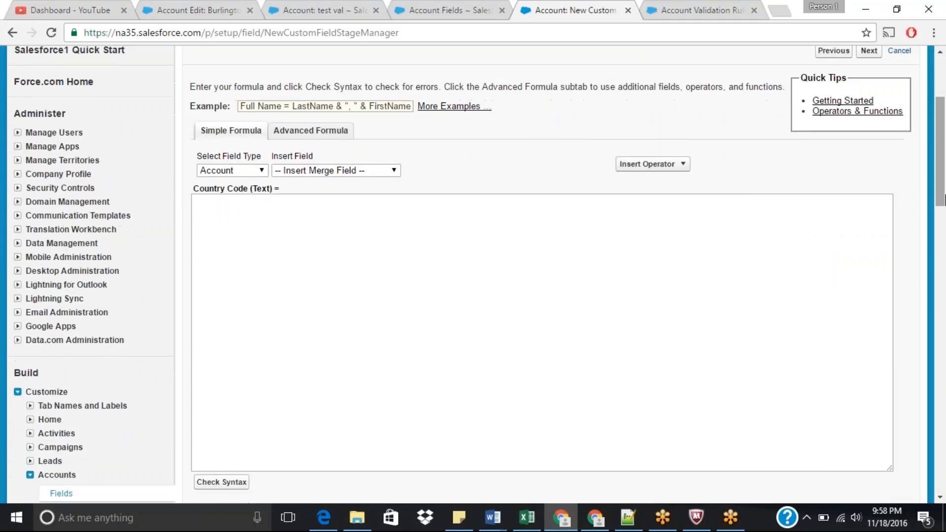
{"action": "left_click", "coordinate": [459, 261]}
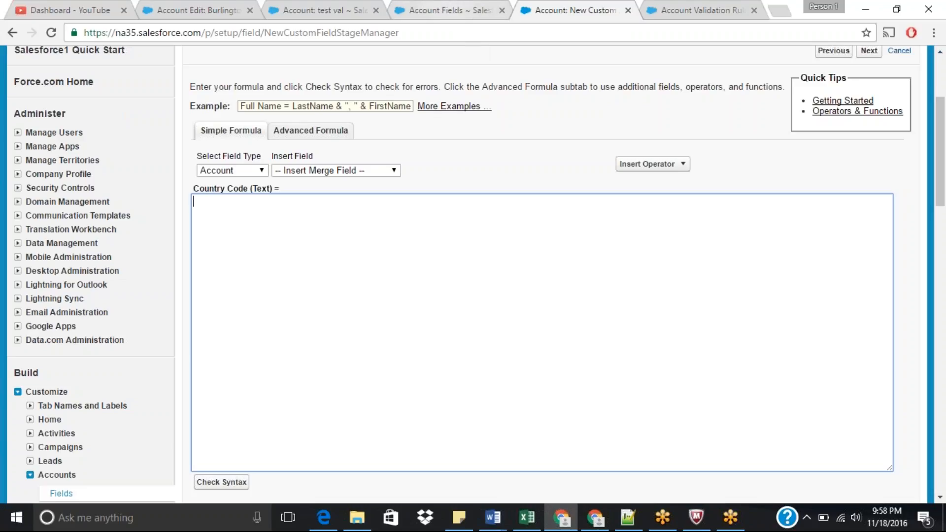
Step: Examine the API names of the Account standard and custom fields, such as Country__c
{"action": "left_click", "coordinate": [444, 11]}
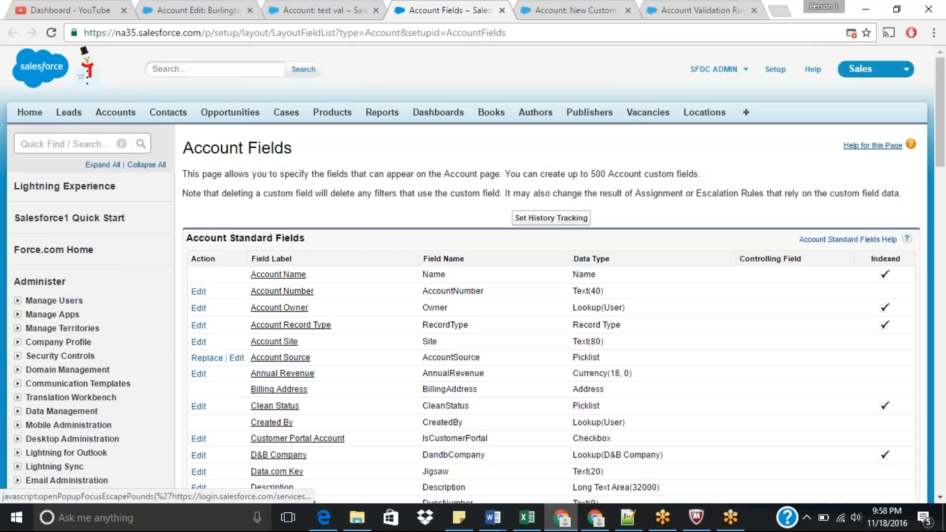
{"action": "scroll", "coordinate": [943, 172], "scroll_direction": "down", "scroll_amount": 3}
{"action": "left_click_drag", "start_coordinate": [943, 172], "coordinate": [944, 271]}
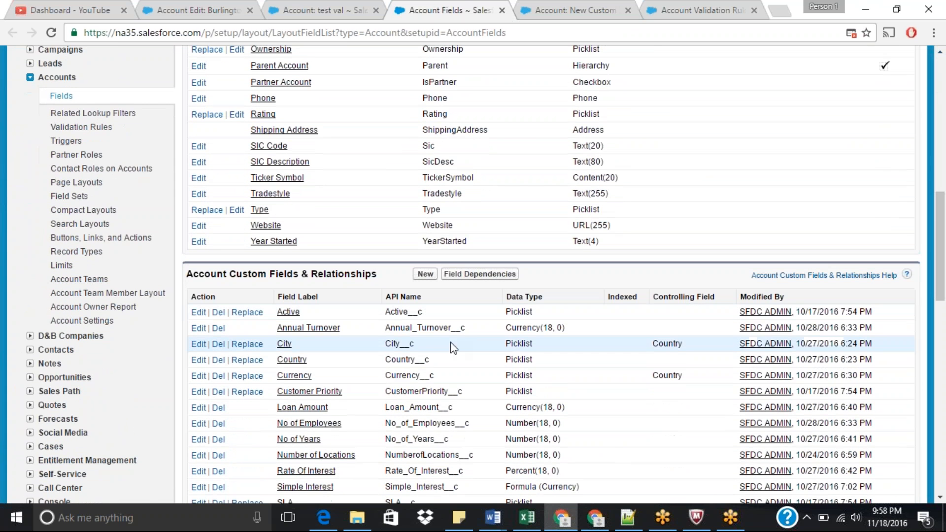
{"action": "double_click", "coordinate": [407, 359]}
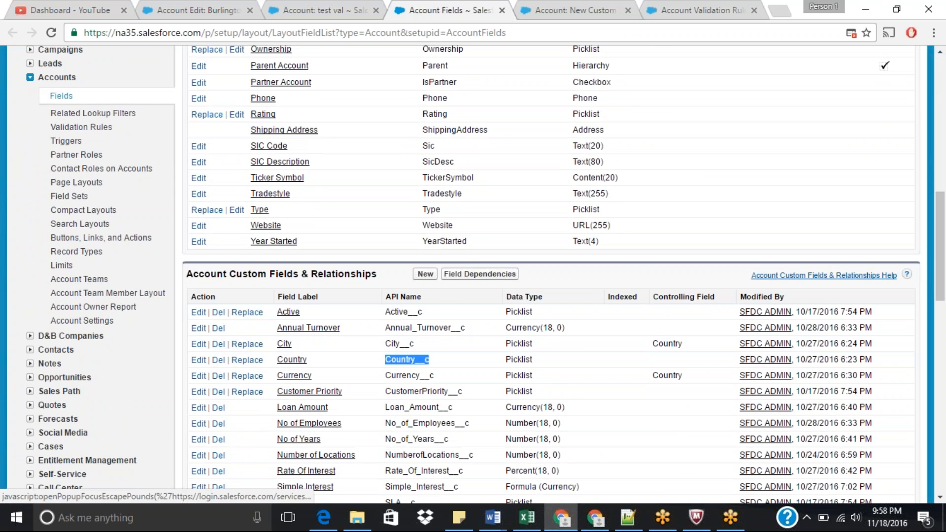
{"action": "scroll", "coordinate": [474, 294], "scroll_direction": "up", "scroll_amount": 12}
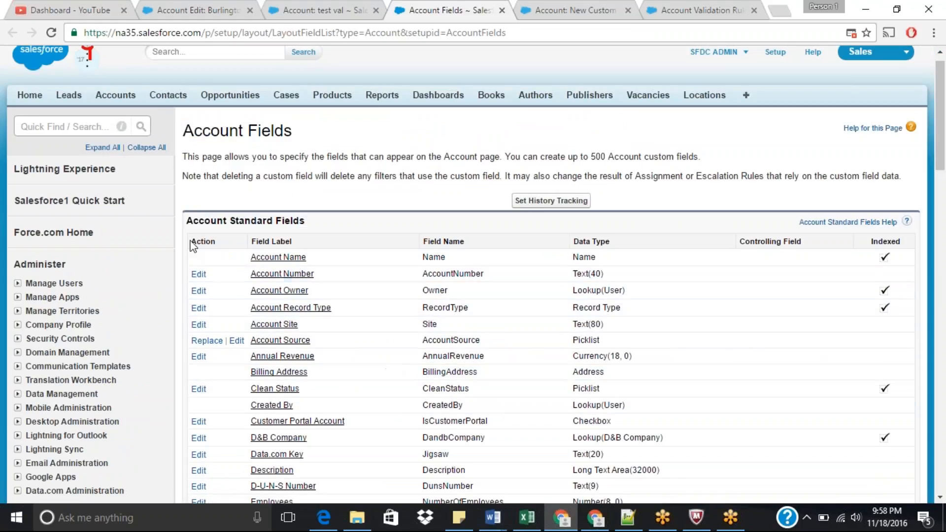
{"action": "left_click_drag", "start_coordinate": [941, 102], "coordinate": [941, 239]}
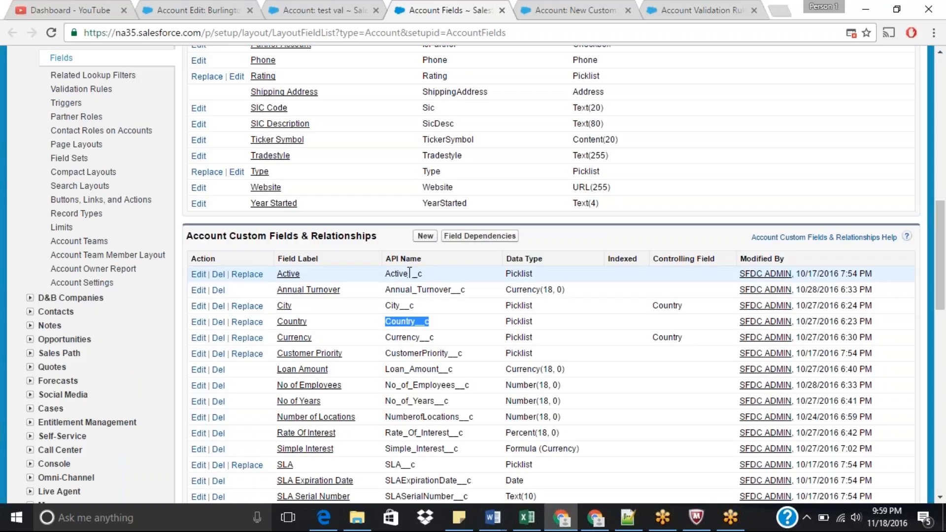
{"action": "left_click_drag", "start_coordinate": [409, 274], "coordinate": [433, 274]}
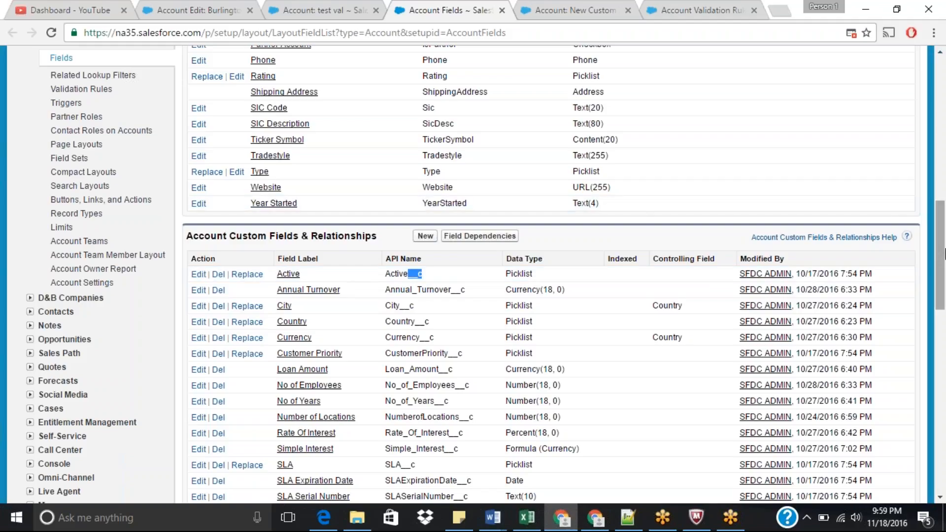
{"action": "left_click_drag", "start_coordinate": [941, 254], "coordinate": [944, 147]}
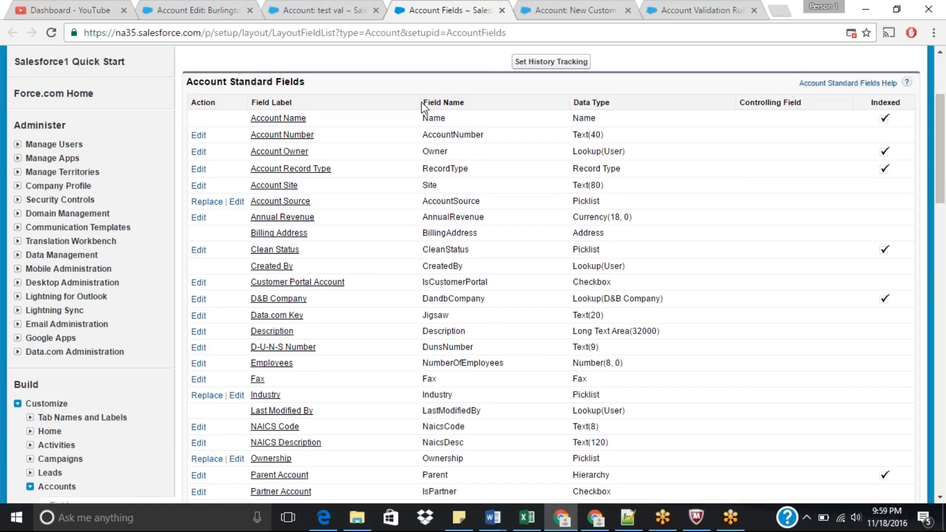
{"action": "left_click_drag", "start_coordinate": [421, 102], "coordinate": [469, 104]}
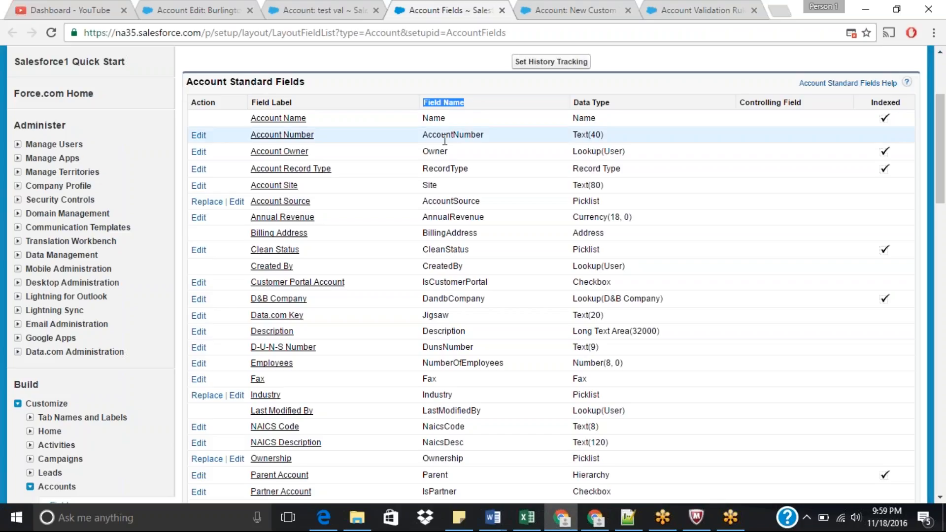
Step: Open the Account validation rules and inspect the AccountNum_must_not_be_more_than_11_dig rule's error condition formula
{"action": "left_click", "coordinate": [315, 10]}
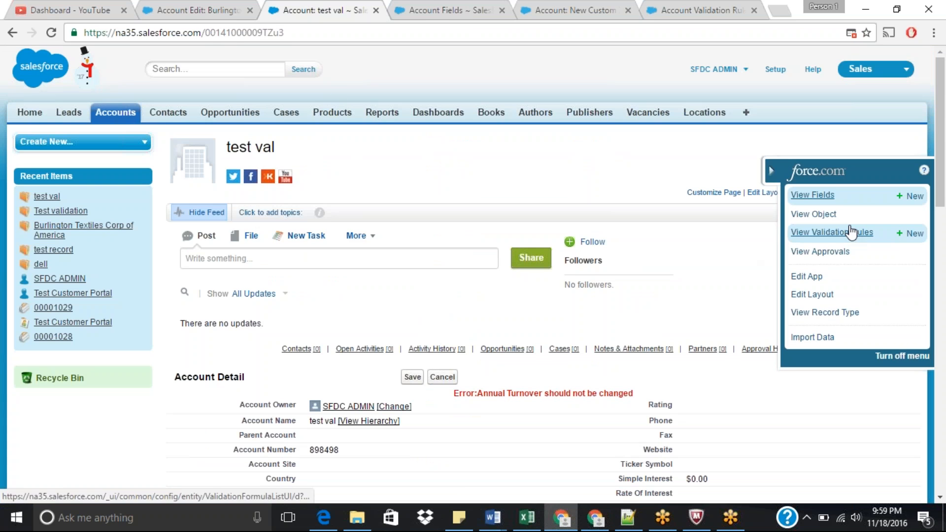
{"action": "left_click", "coordinate": [823, 232]}
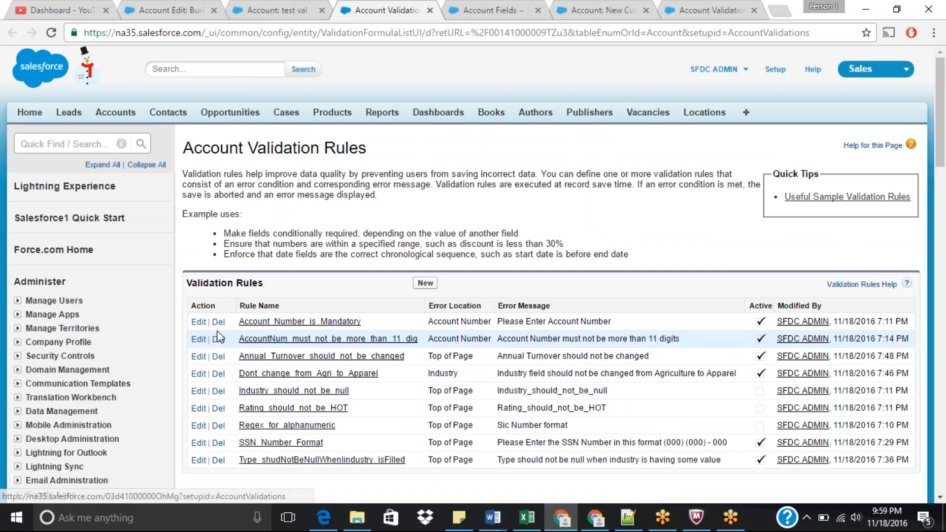
{"action": "left_click", "coordinate": [284, 340]}
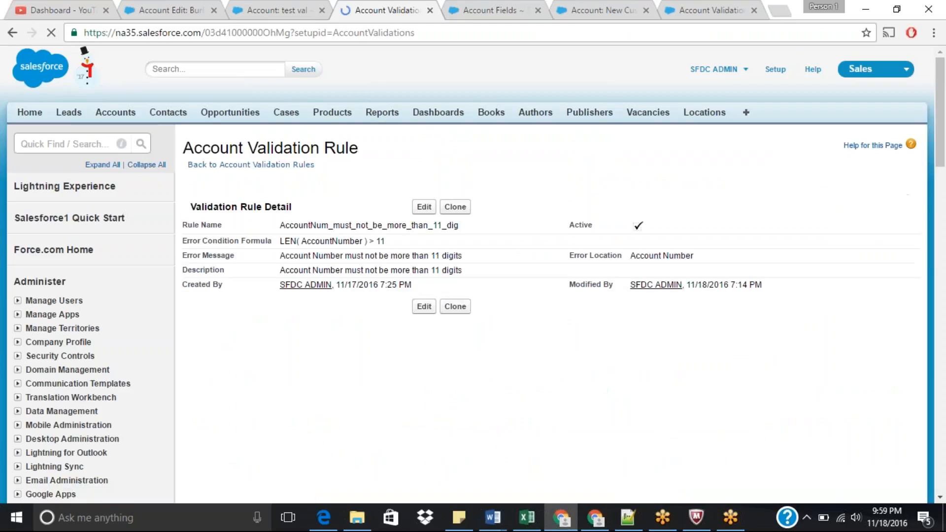
{"action": "double_click", "coordinate": [329, 241]}
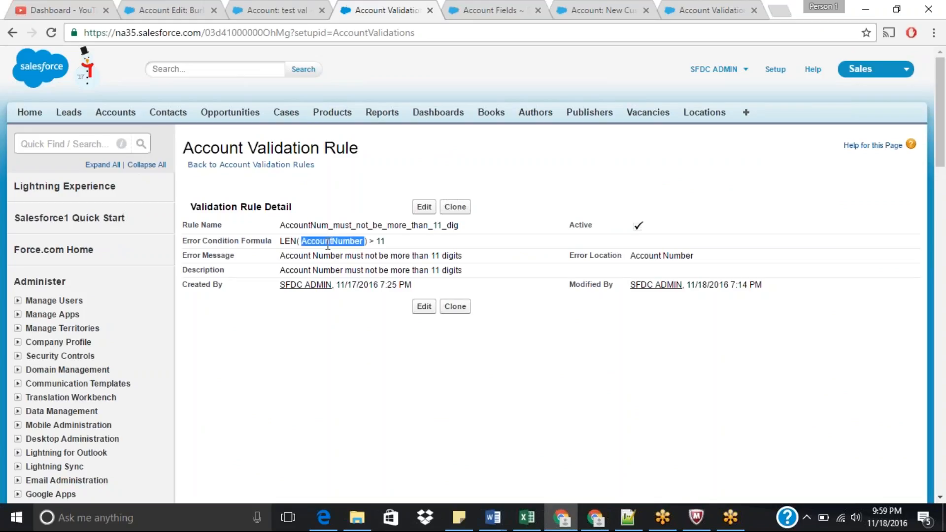
Step: Review the Account field API names and open the Country custom field to inspect its picklist values
{"action": "left_click", "coordinate": [500, 6]}
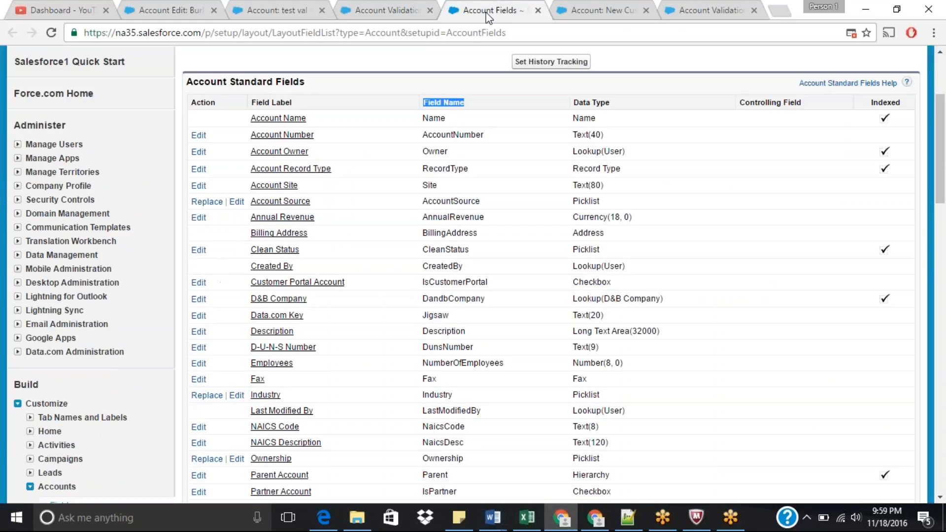
{"action": "double_click", "coordinate": [450, 134]}
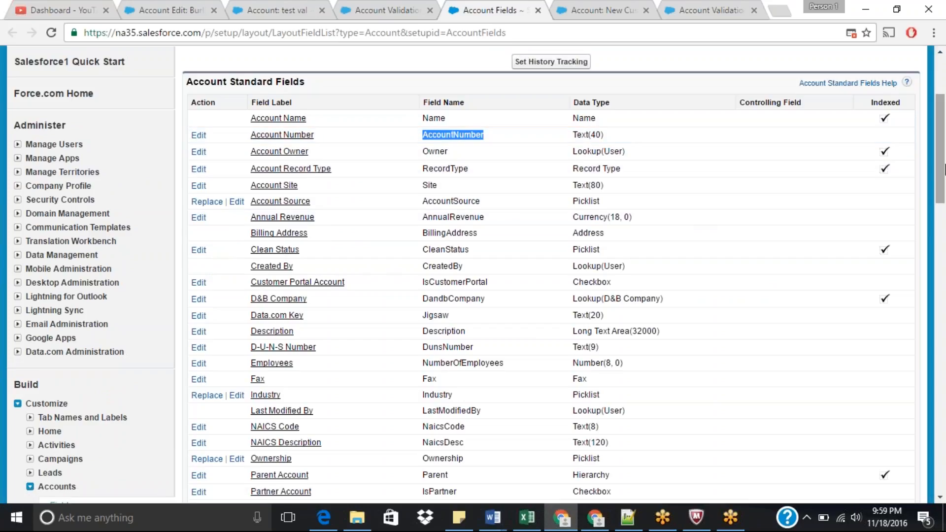
{"action": "left_click_drag", "start_coordinate": [944, 169], "coordinate": [944, 215]}
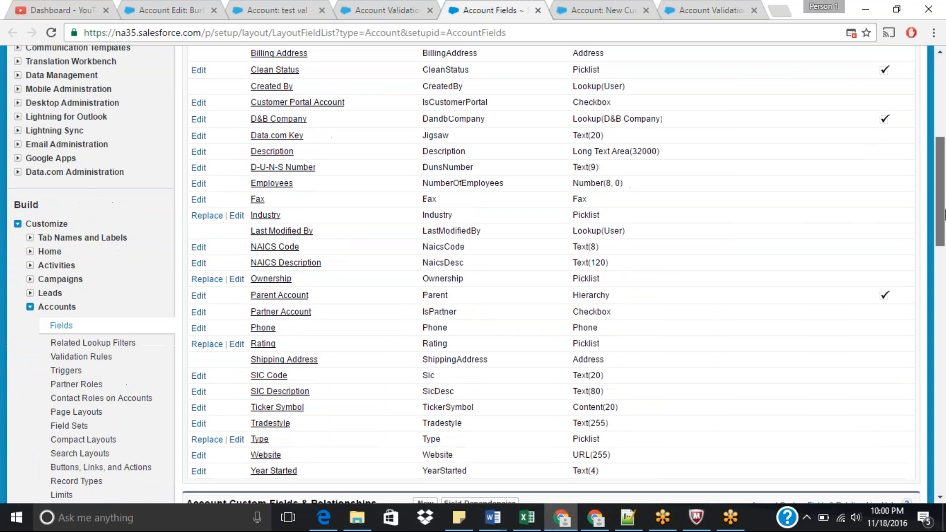
{"action": "scroll", "coordinate": [450, 311], "scroll_direction": "down", "scroll_amount": 6}
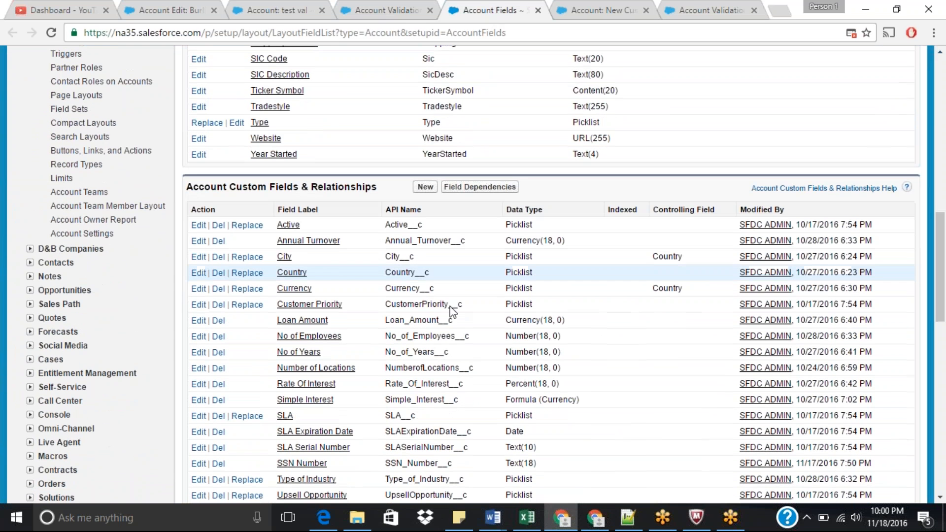
{"action": "double_click", "coordinate": [411, 224]}
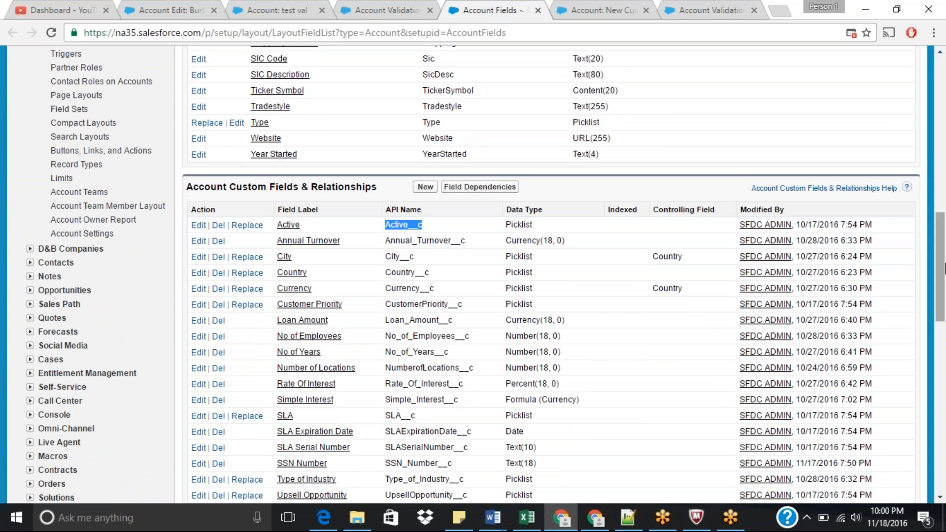
{"action": "left_click_drag", "start_coordinate": [944, 268], "coordinate": [913, 263]}
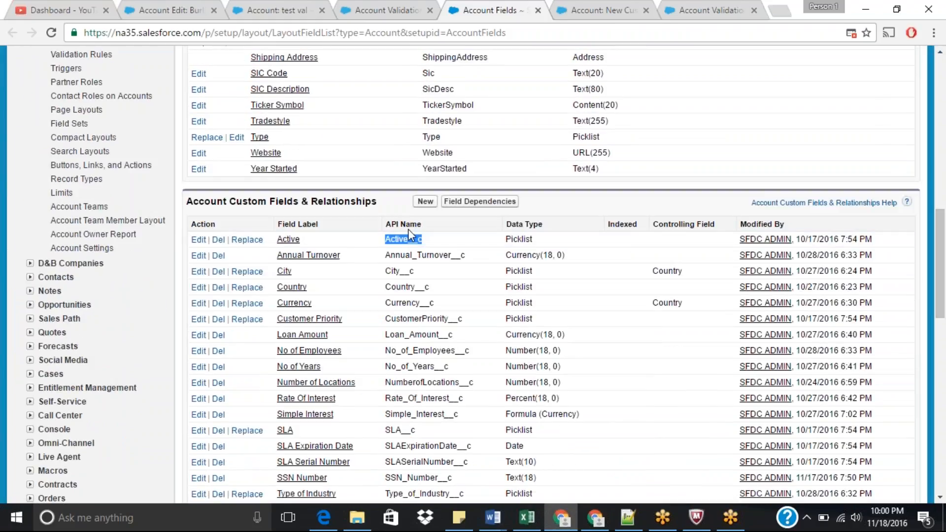
{"action": "left_click_drag", "start_coordinate": [945, 256], "coordinate": [944, 273]}
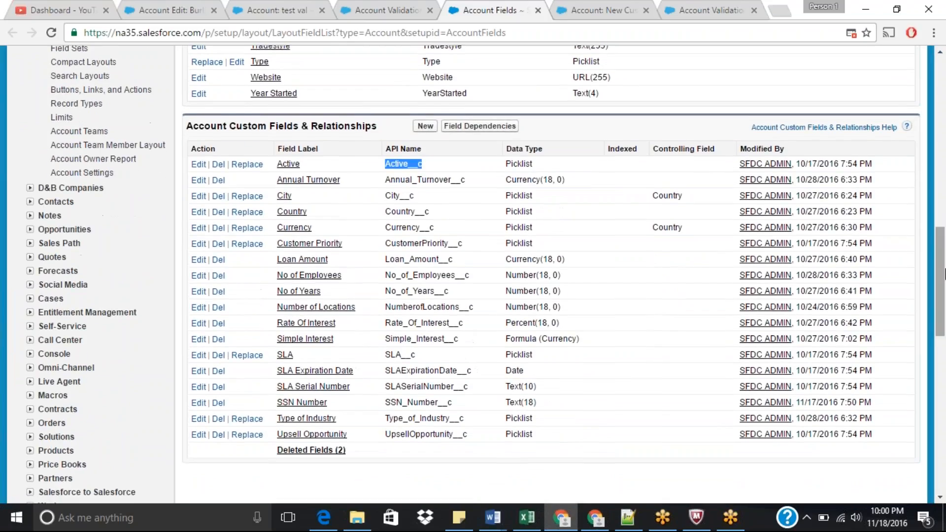
{"action": "double_click", "coordinate": [410, 207]}
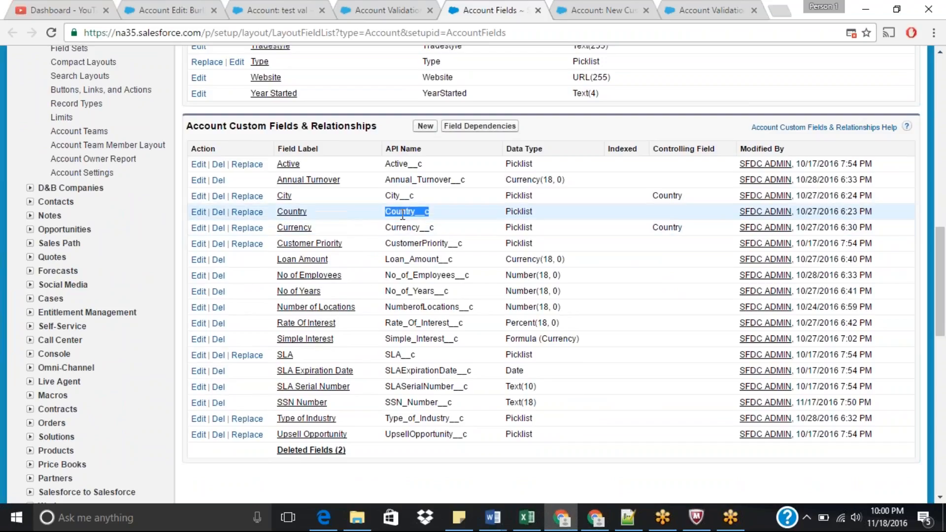
{"action": "double_click", "coordinate": [518, 211]}
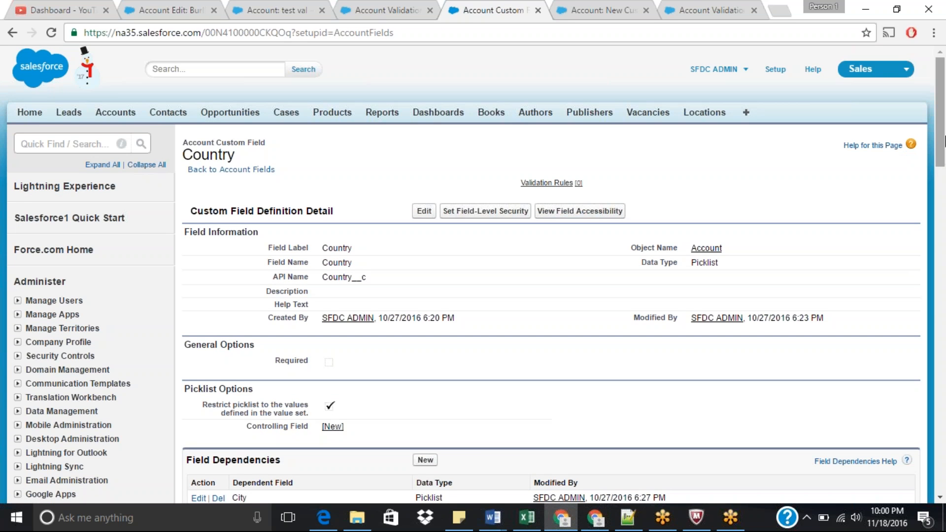
{"action": "left_click_drag", "start_coordinate": [943, 134], "coordinate": [944, 211]}
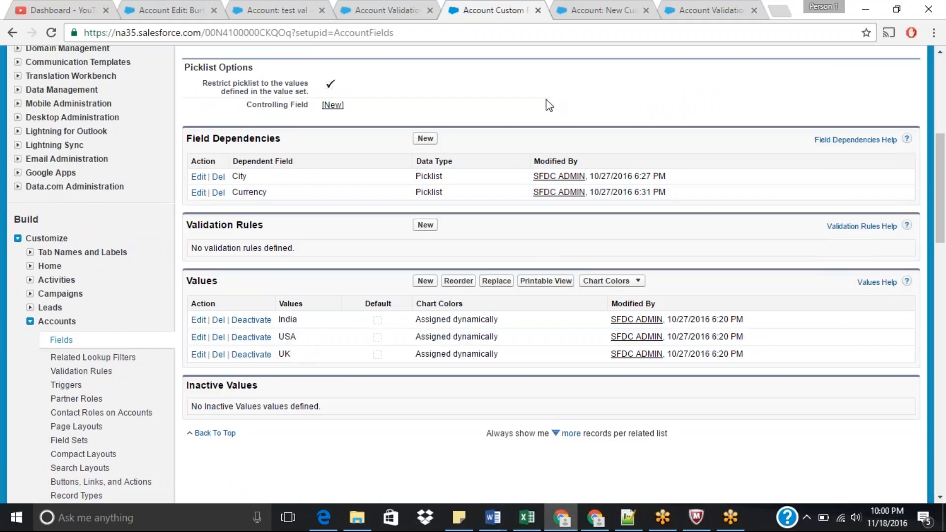
Step: Switch the Country Code formula to the Advanced Formula editor and insert the IF function
{"action": "left_click", "coordinate": [596, 10]}
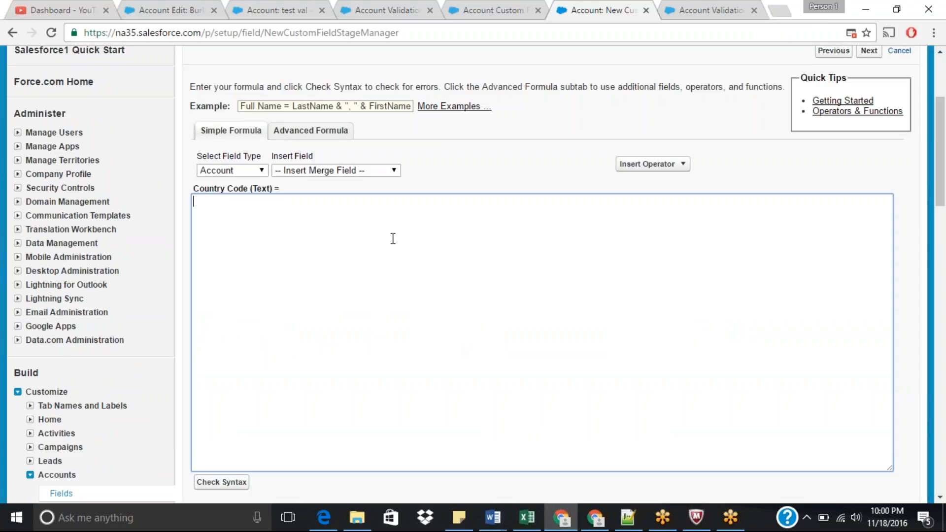
{"action": "type", "text": "if("}
{"action": "left_click", "coordinate": [327, 131]}
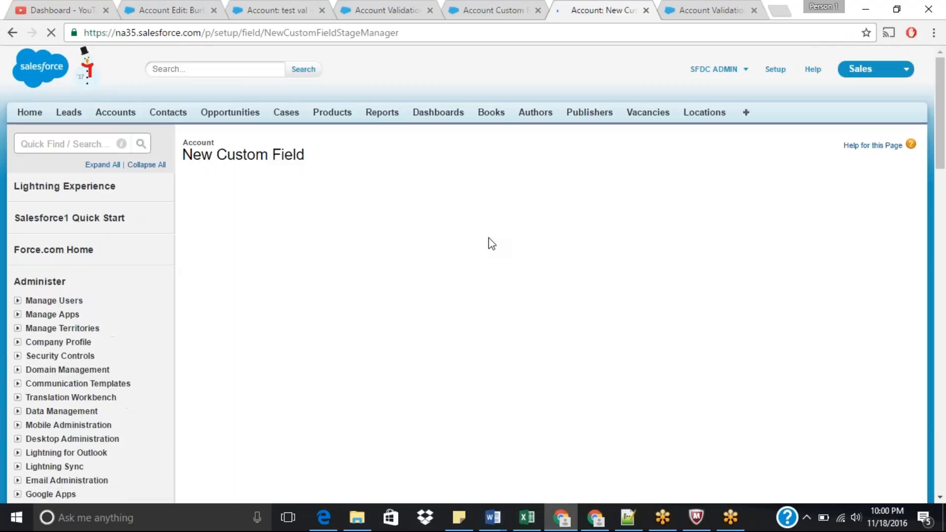
{"action": "left_click_drag", "start_coordinate": [942, 123], "coordinate": [944, 159]}
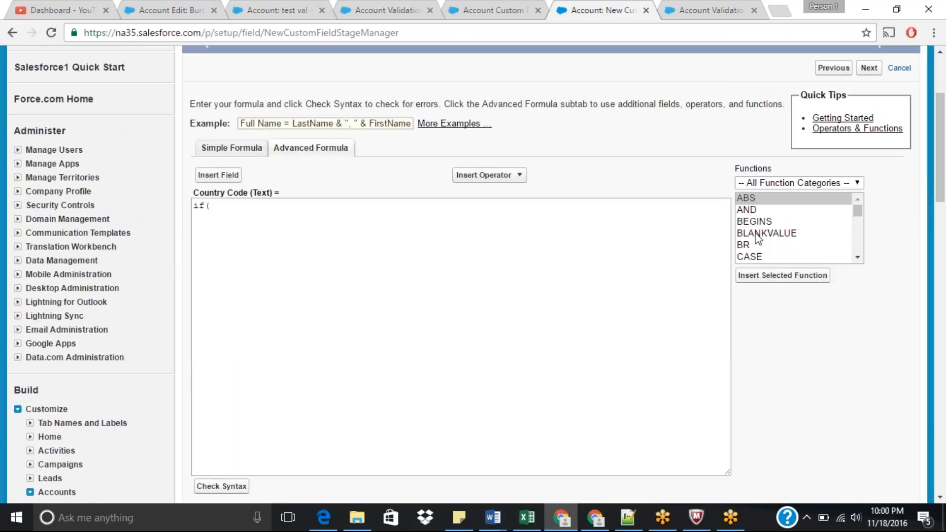
{"action": "left_click", "coordinate": [756, 222]}
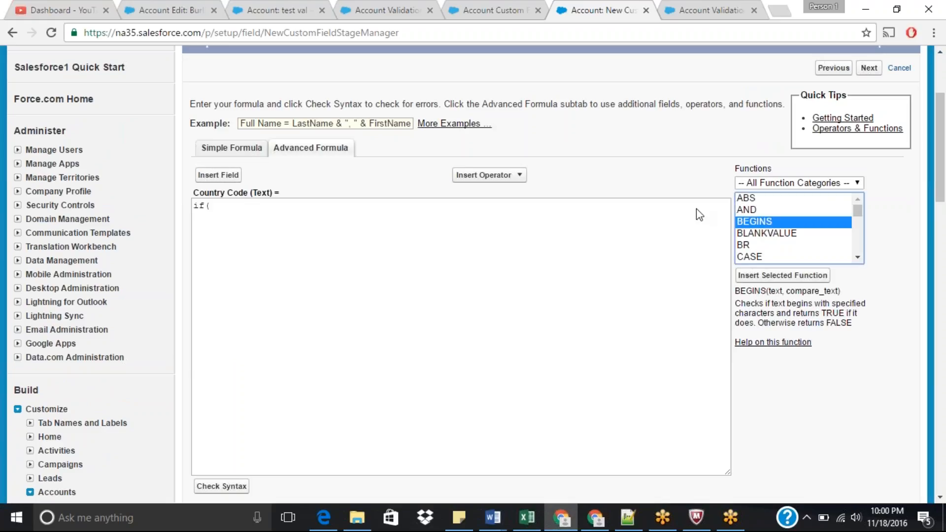
{"action": "left_click", "coordinate": [227, 213]}
{"action": "key", "text": "BackSpace"}
{"action": "key", "text": "BackSpace"}
{"action": "key", "text": "BackSpace"}
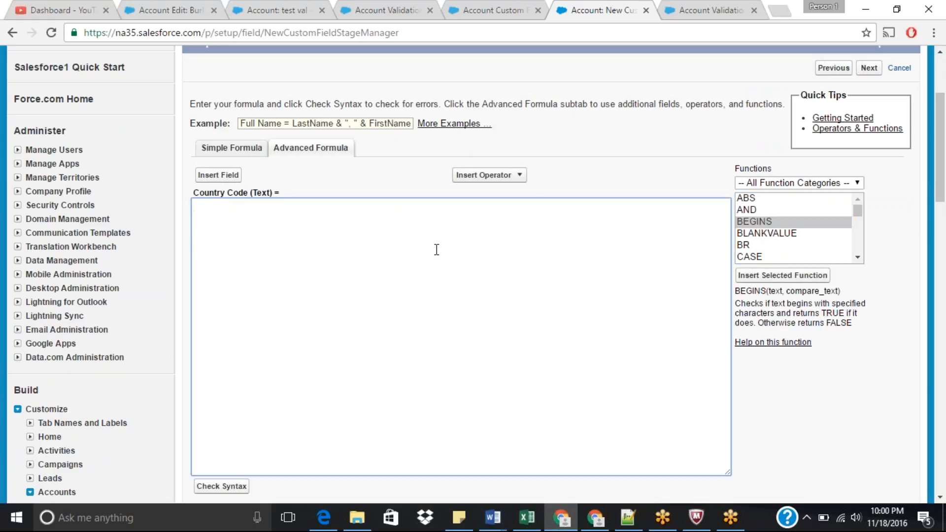
{"action": "left_click", "coordinate": [766, 218]}
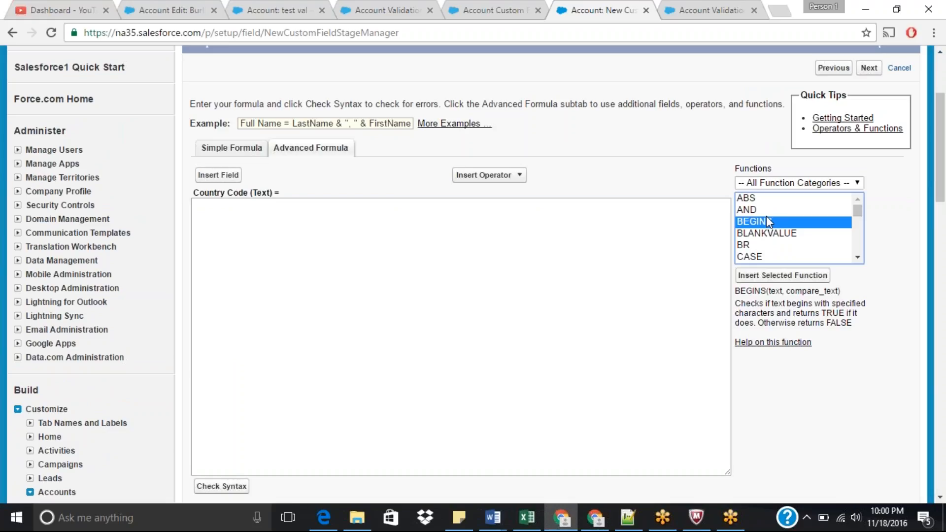
{"action": "key", "text": "i"}
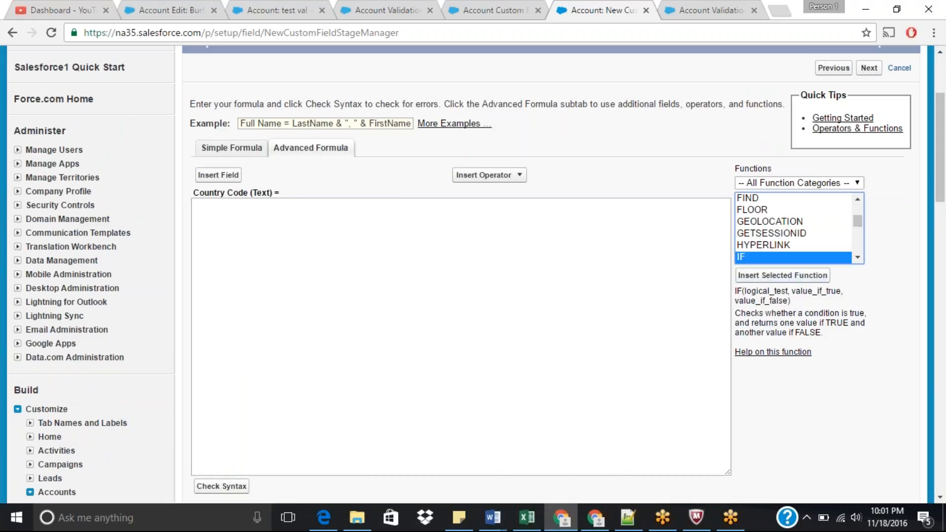
{"action": "left_click", "coordinate": [775, 276]}
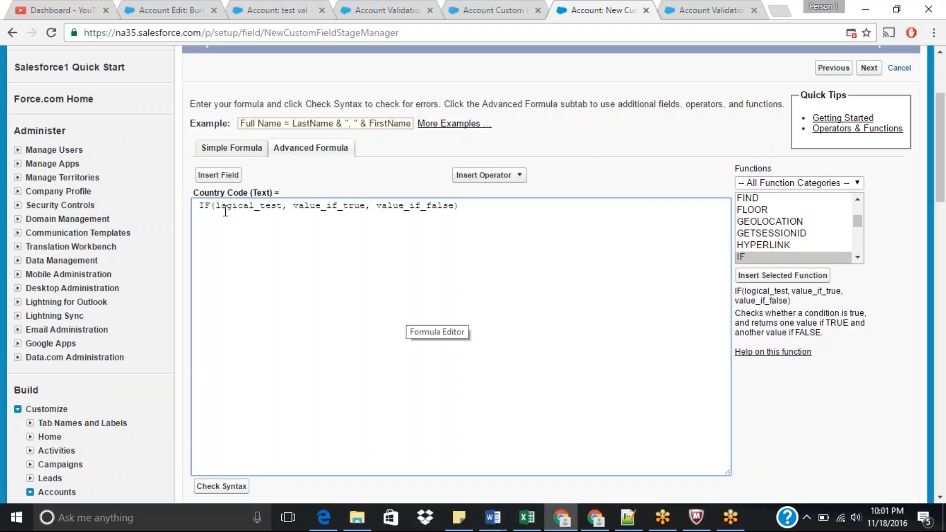
Step: Replace the IF function's logical_test placeholder with the Account Country field
{"action": "left_click_drag", "start_coordinate": [217, 205], "coordinate": [283, 200]}
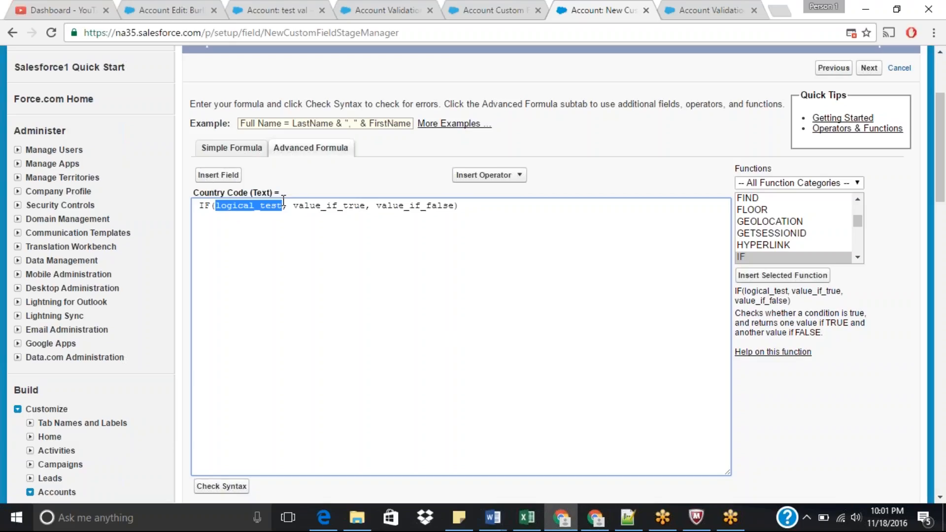
{"action": "left_click_drag", "start_coordinate": [299, 206], "coordinate": [354, 209]}
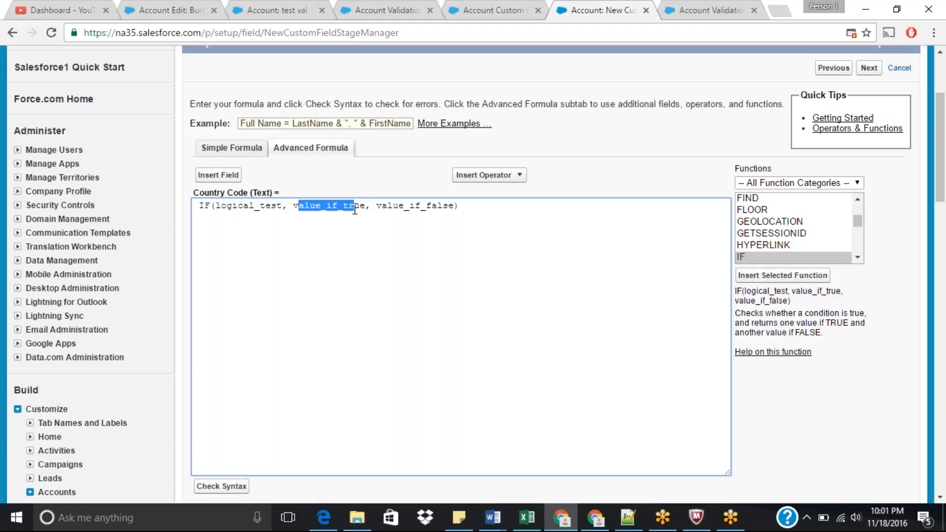
{"action": "double_click", "coordinate": [238, 207]}
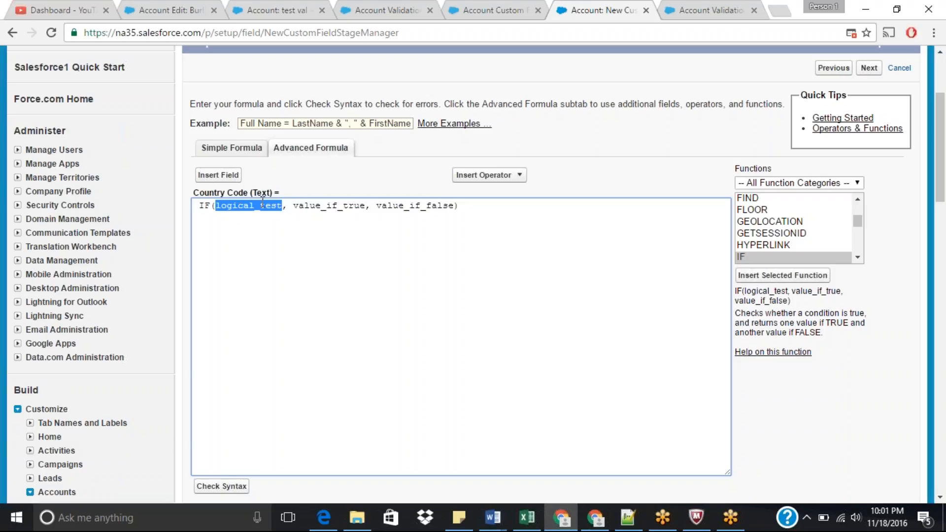
{"action": "left_click_drag", "start_coordinate": [292, 206], "coordinate": [364, 207]}
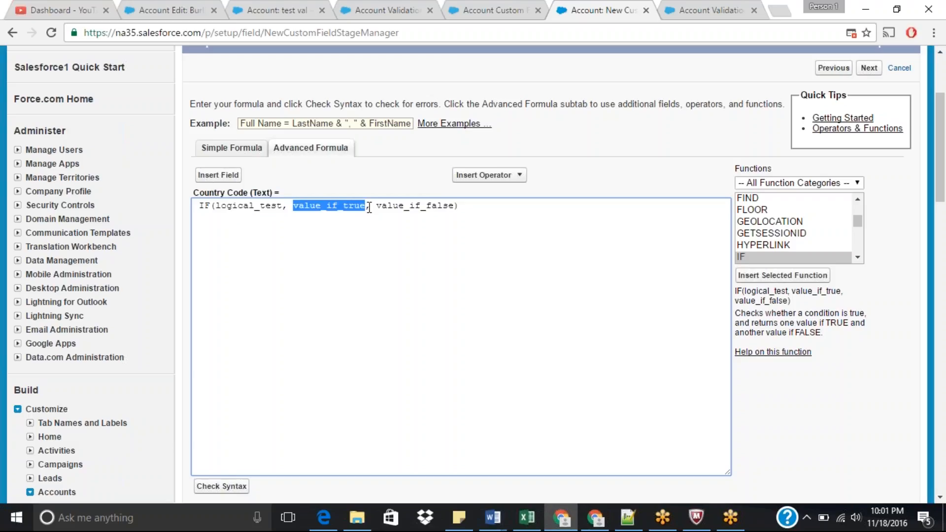
{"action": "left_click_drag", "start_coordinate": [376, 207], "coordinate": [453, 207]}
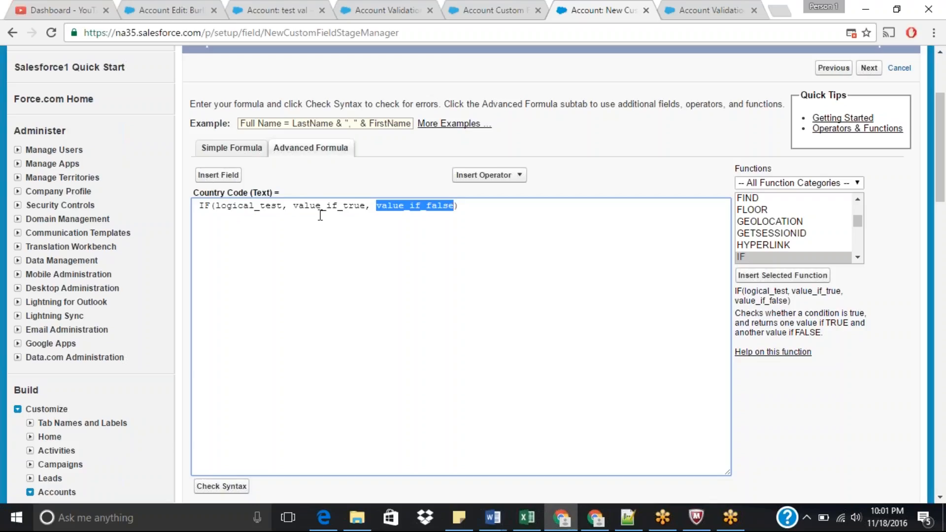
{"action": "double_click", "coordinate": [245, 206]}
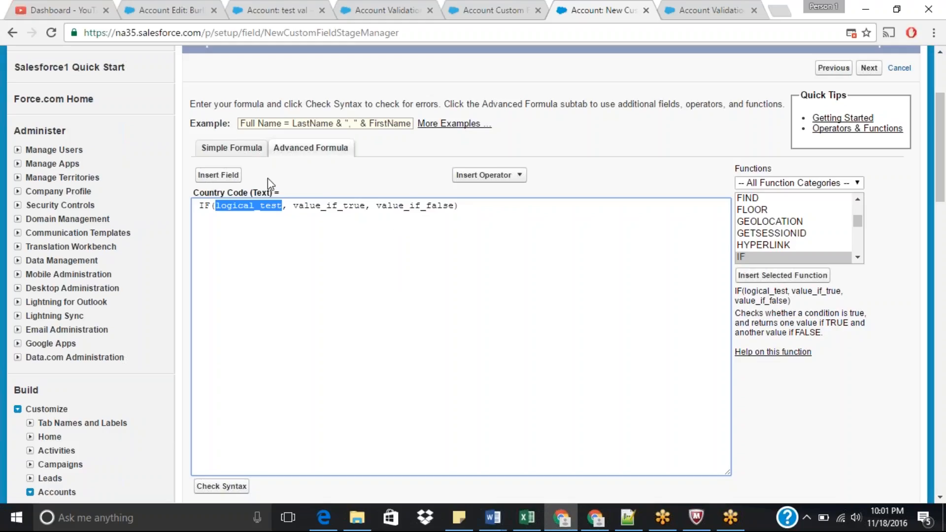
{"action": "left_click", "coordinate": [218, 176]}
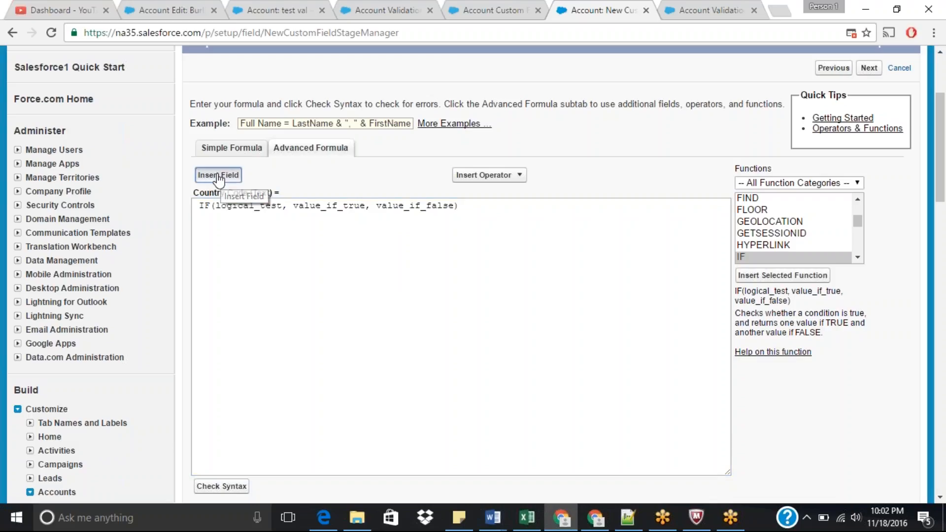
{"action": "left_click", "coordinate": [380, 273]}
{"action": "key", "text": "c"}
{"action": "key", "text": "c"}
{"action": "key", "text": "c"}
{"action": "key", "text": "c"}
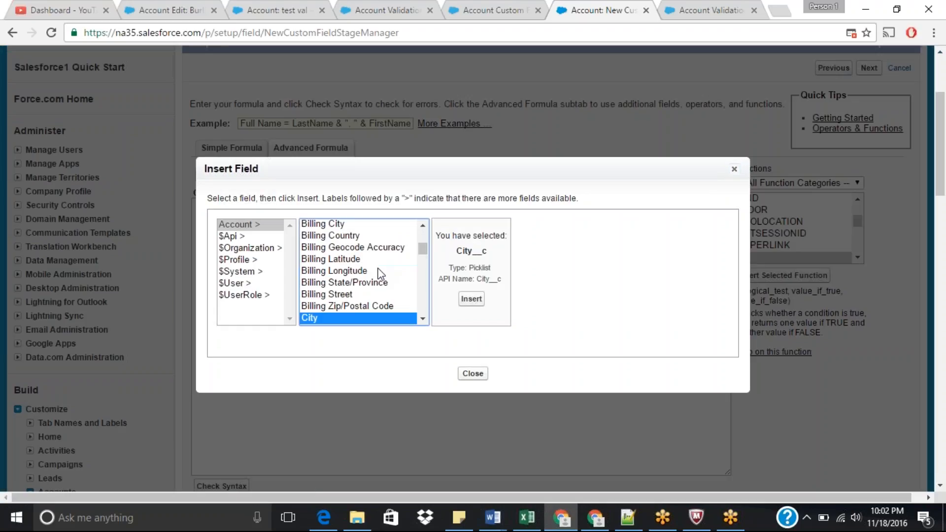
{"action": "key", "text": "c"}
{"action": "key", "text": "c"}
{"action": "key", "text": "c"}
{"action": "key", "text": "c"}
{"action": "key", "text": "c"}
{"action": "key", "text": "c"}
{"action": "key", "text": "c"}
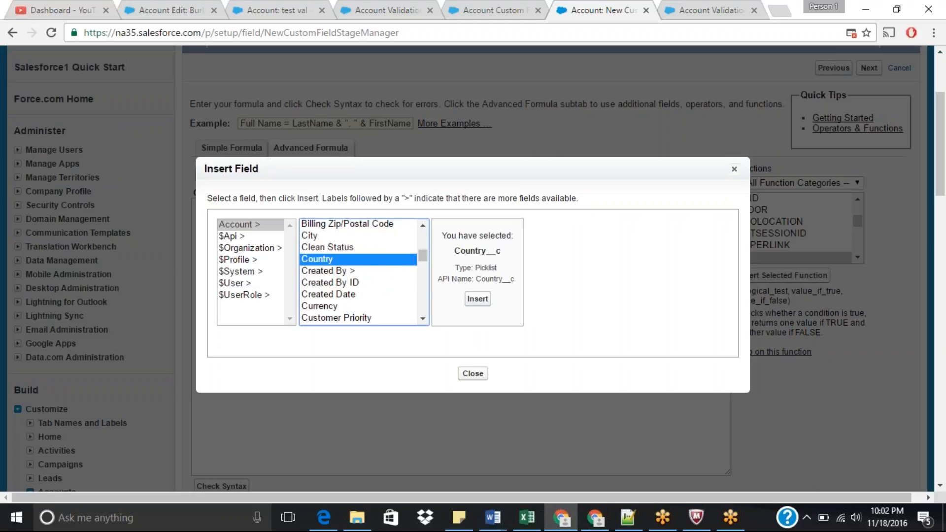
{"action": "left_click", "coordinate": [478, 299]}
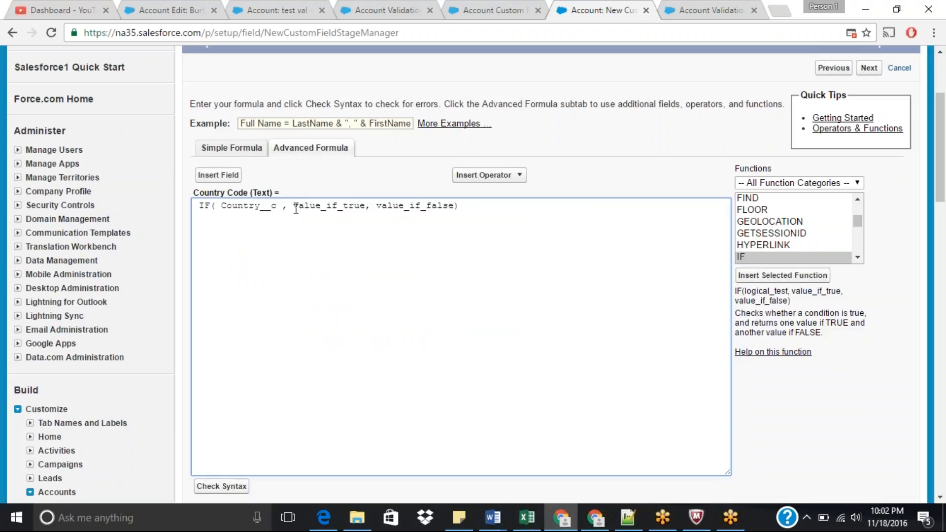
Step: Complete the IF condition as Country__c = 'India'
{"action": "type", "text": "= "}
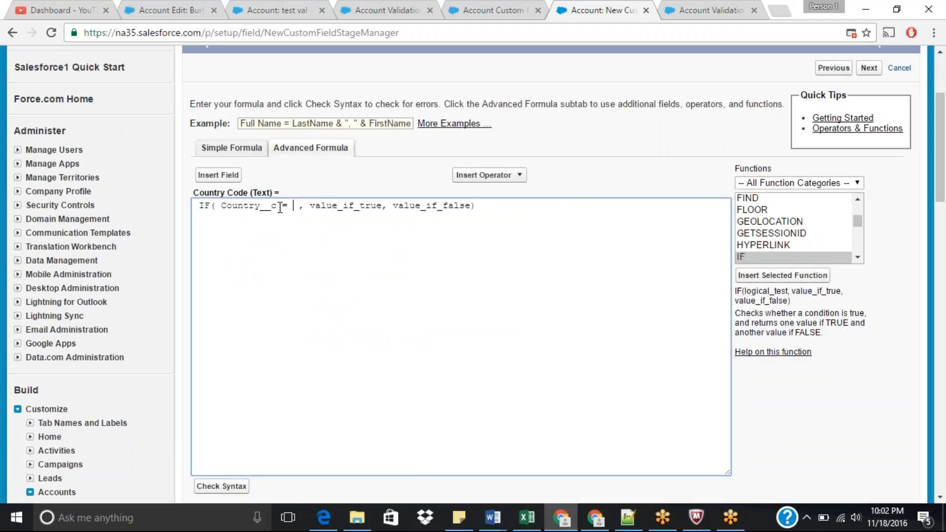
{"action": "type", "text": "''"}
{"action": "key", "text": "Left"}
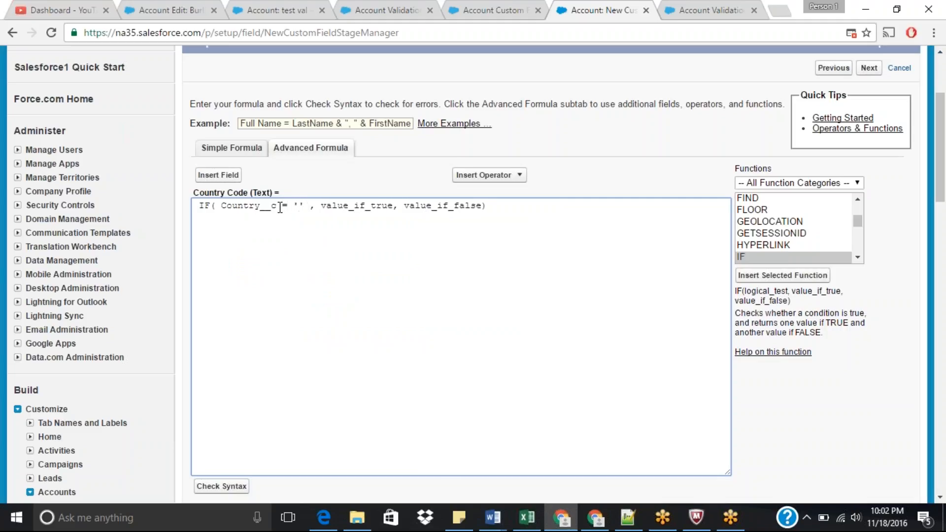
{"action": "type", "text": "India"}
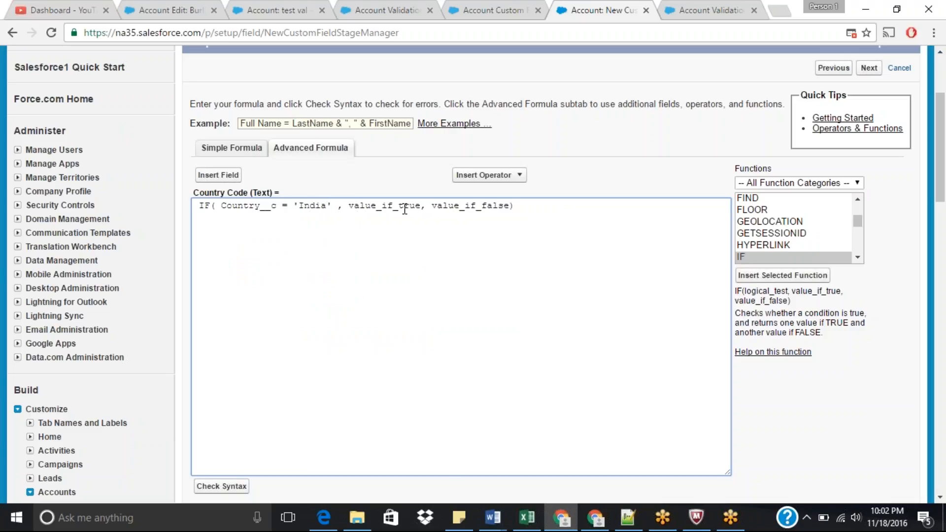
Step: Set the IF function's true value to '+91' and its false value to null
{"action": "left_click_drag", "start_coordinate": [349, 206], "coordinate": [423, 209]}
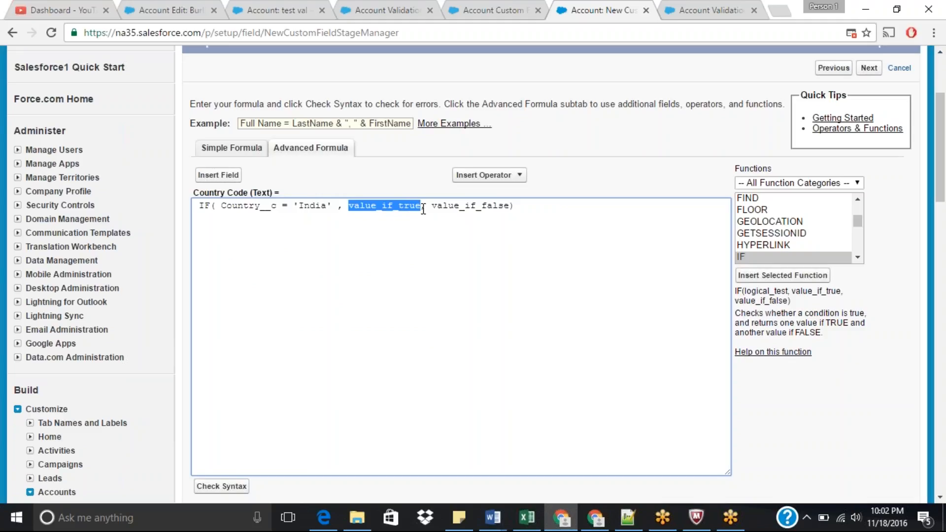
{"action": "key", "text": "BackSpace"}
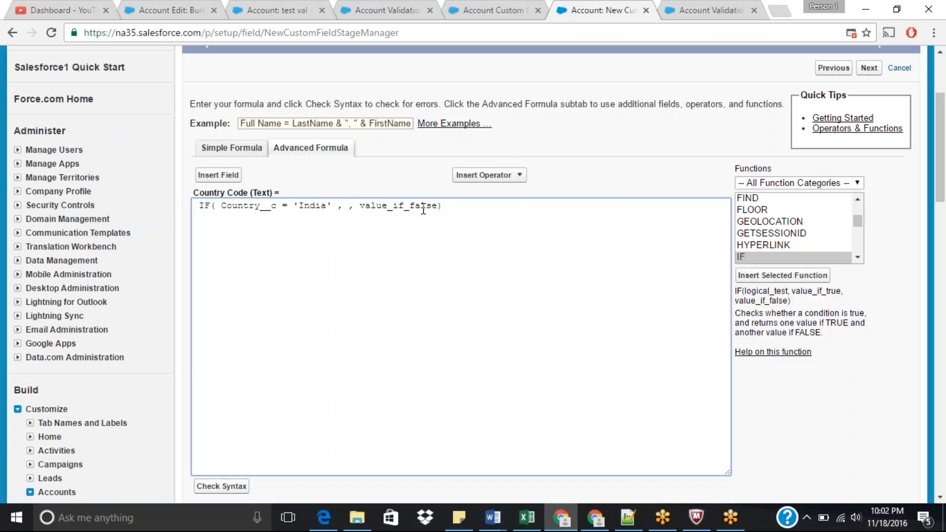
{"action": "type", "text": "' , '+91"}
{"action": "left_click_drag", "start_coordinate": [388, 206], "coordinate": [467, 206]}
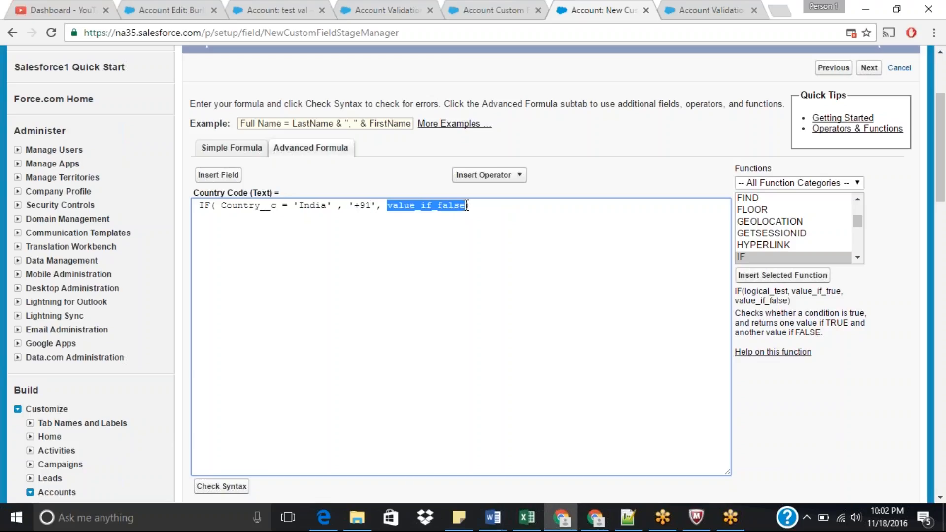
{"action": "type", "text": "nu"}
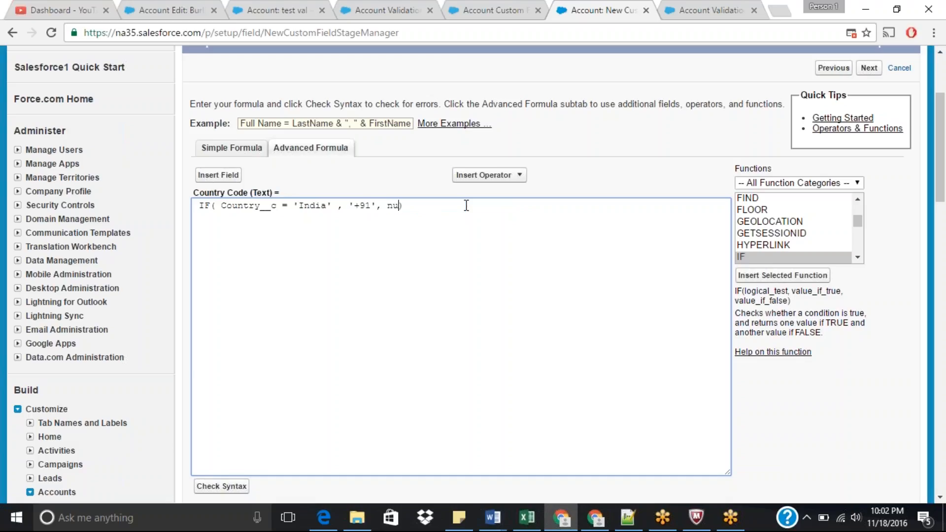
{"action": "type", "text": "ll"}
Step: Check the Country Code formula's syntax and review the result
{"action": "left_click_drag", "start_coordinate": [945, 166], "coordinate": [945, 172]}
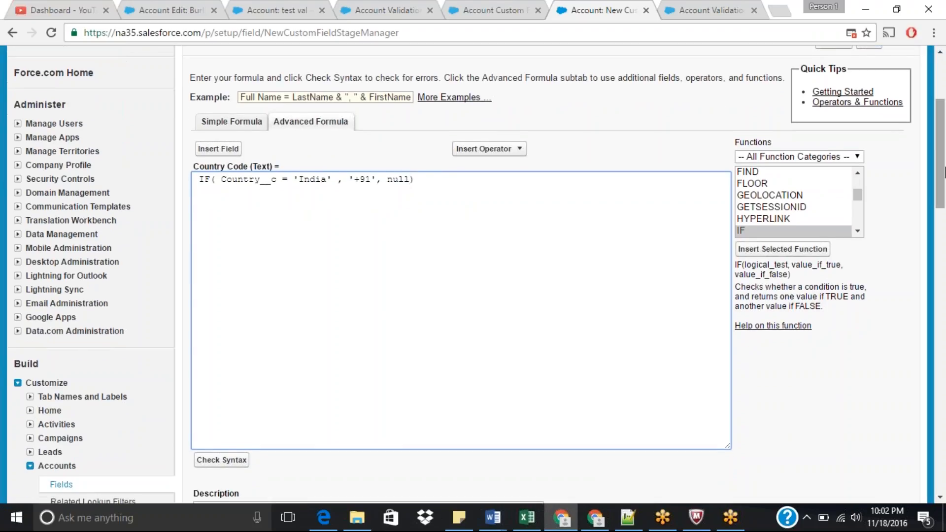
{"action": "left_click_drag", "start_coordinate": [944, 174], "coordinate": [945, 186]}
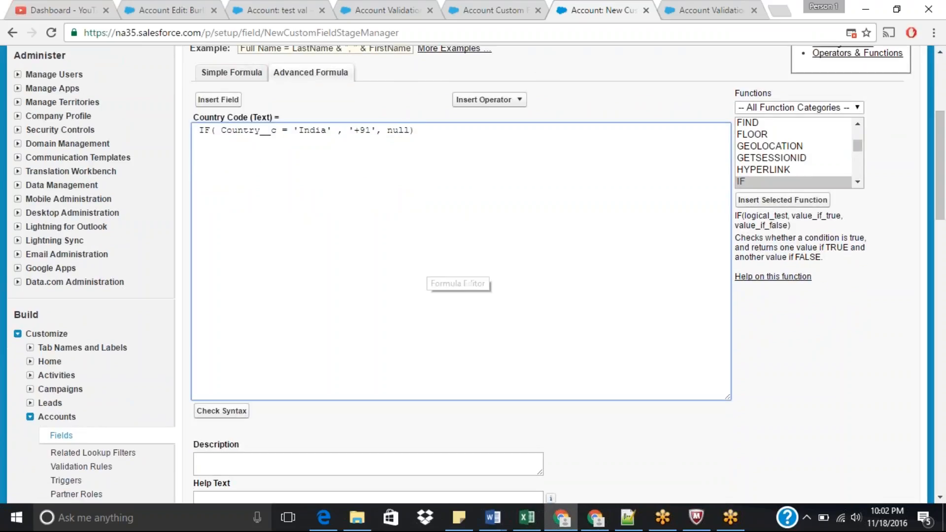
{"action": "left_click", "coordinate": [219, 411]}
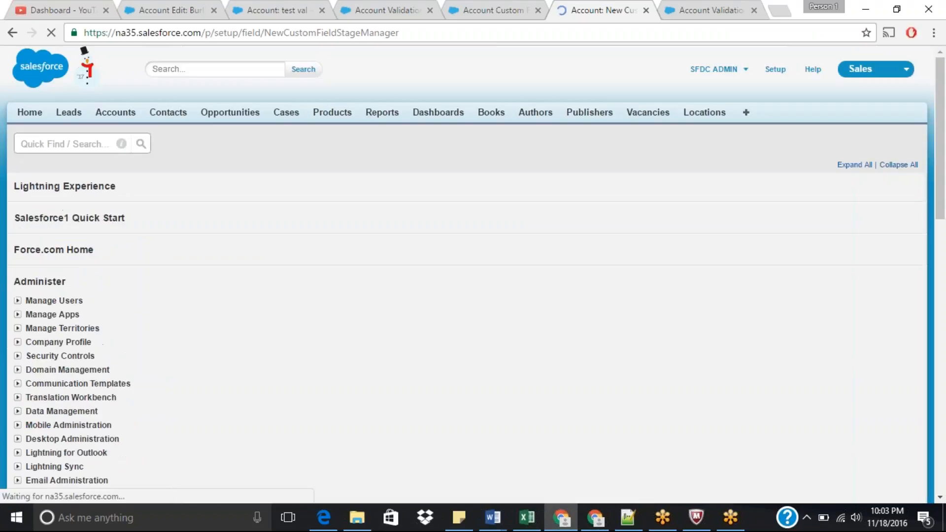
{"action": "left_click_drag", "start_coordinate": [944, 128], "coordinate": [945, 201]}
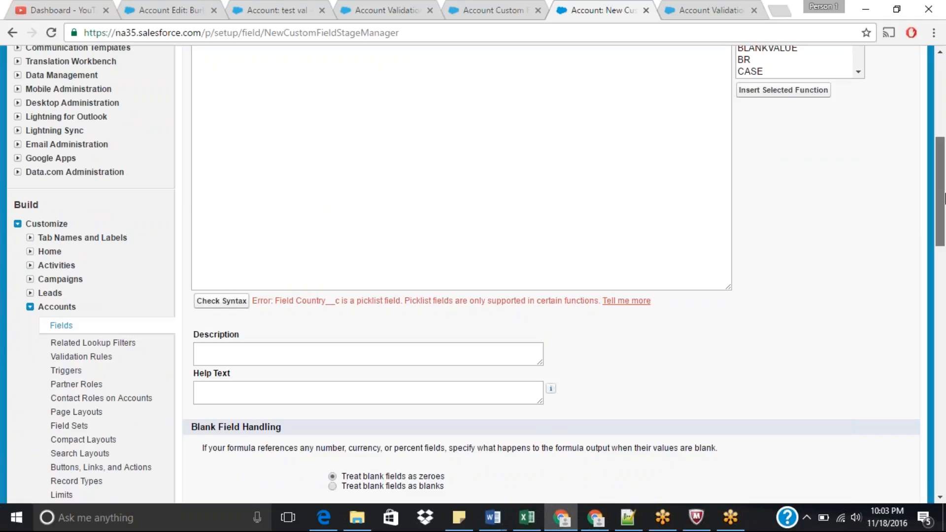
{"action": "left_click_drag", "start_coordinate": [944, 197], "coordinate": [945, 162]}
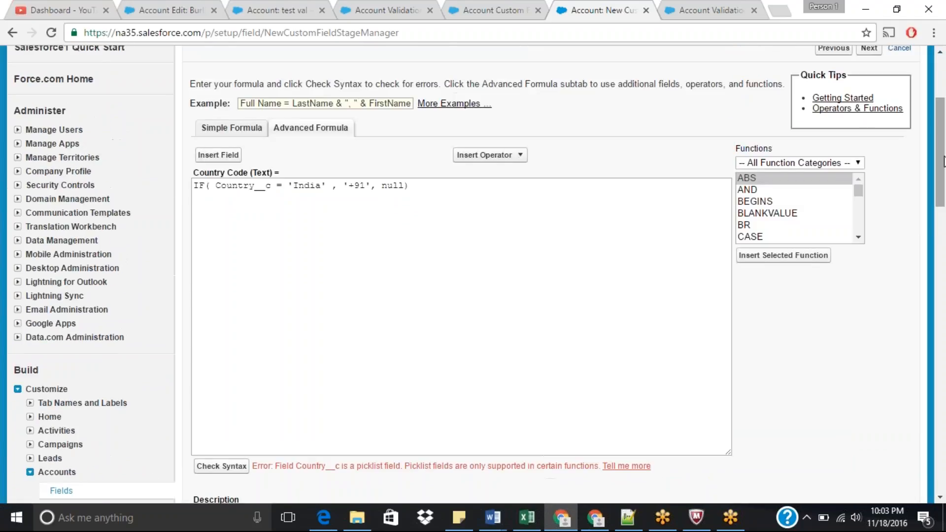
Step: Wrap Country__c in the Text() function inside the IF condition and check the syntax again
{"action": "left_click", "coordinate": [215, 188]}
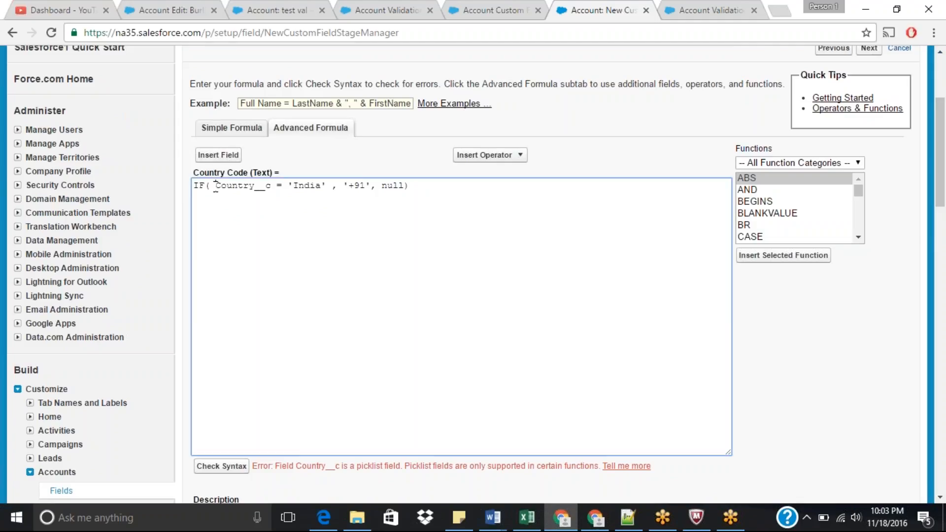
{"action": "type", "text": "Te"}
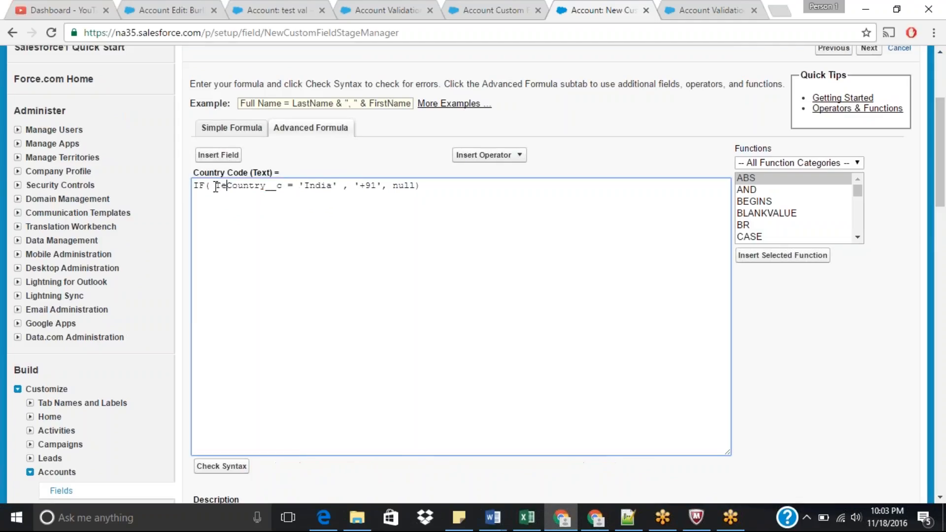
{"action": "type", "text": "xt"}
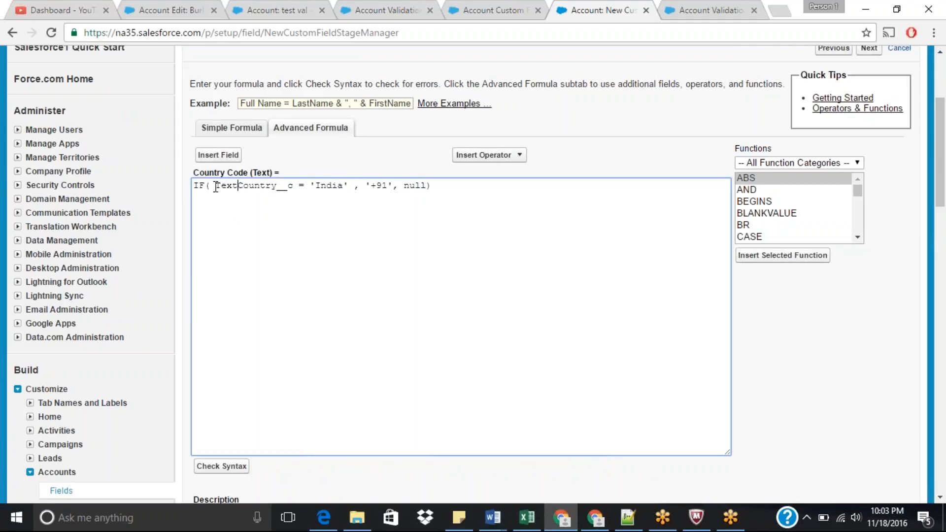
{"action": "type", "text": "("}
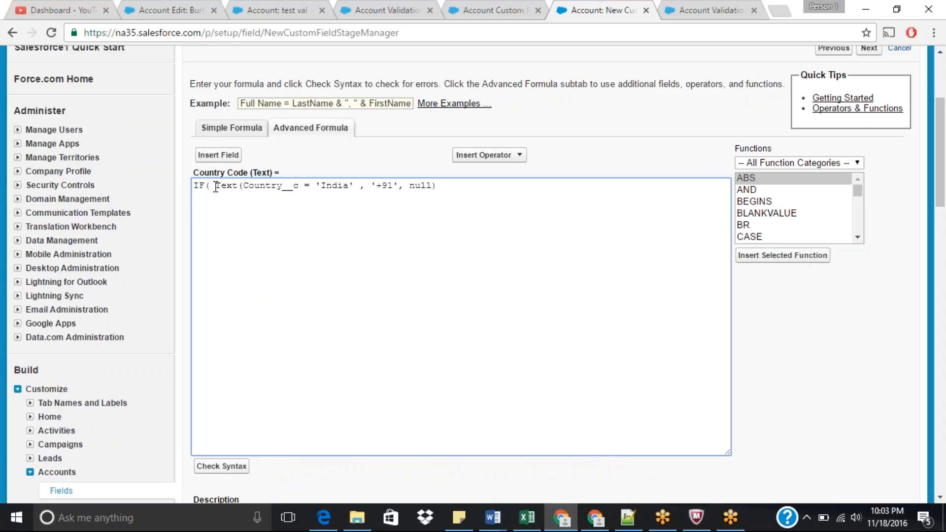
{"action": "key", "text": "Right"}
{"action": "key", "text": "Right"}
{"action": "key", "text": "Right"}
{"action": "key", "text": "Right"}
{"action": "key", "text": "Right"}
{"action": "type", "text": ")"}
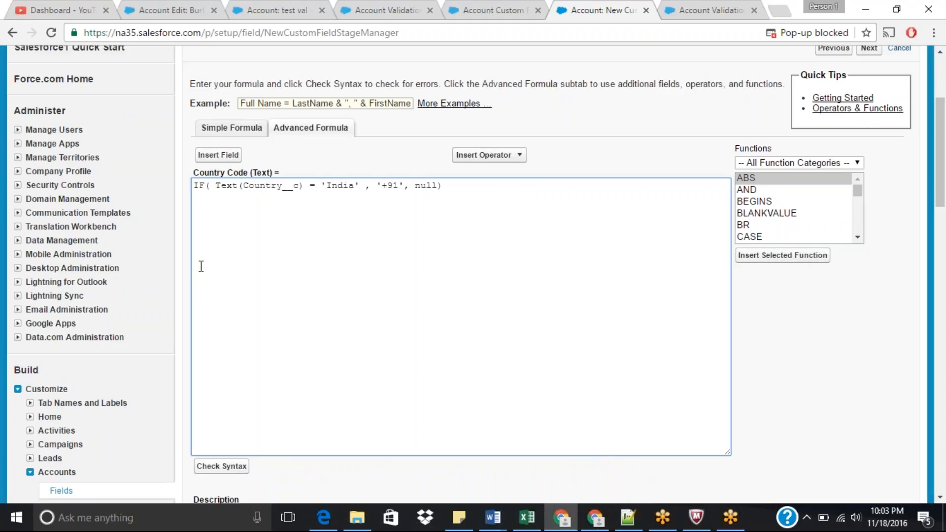
{"action": "left_click", "coordinate": [229, 468]}
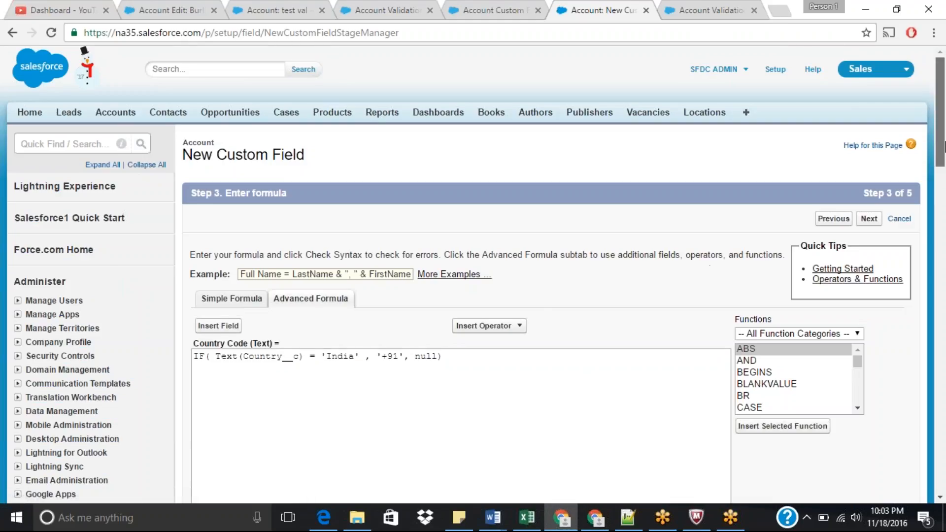
Step: Make the Country Code field visible to all profiles and save it to all page layouts
{"action": "left_click_drag", "start_coordinate": [945, 148], "coordinate": [944, 262]}
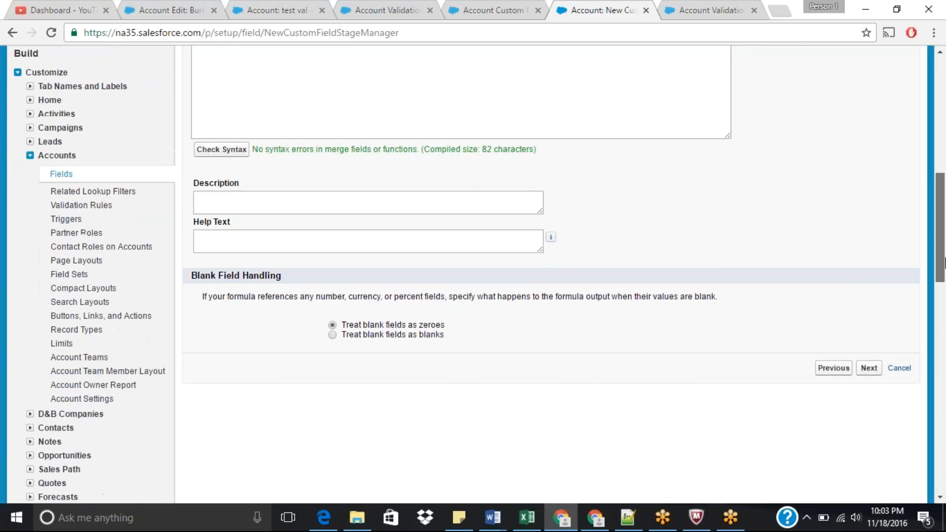
{"action": "left_click", "coordinate": [869, 369]}
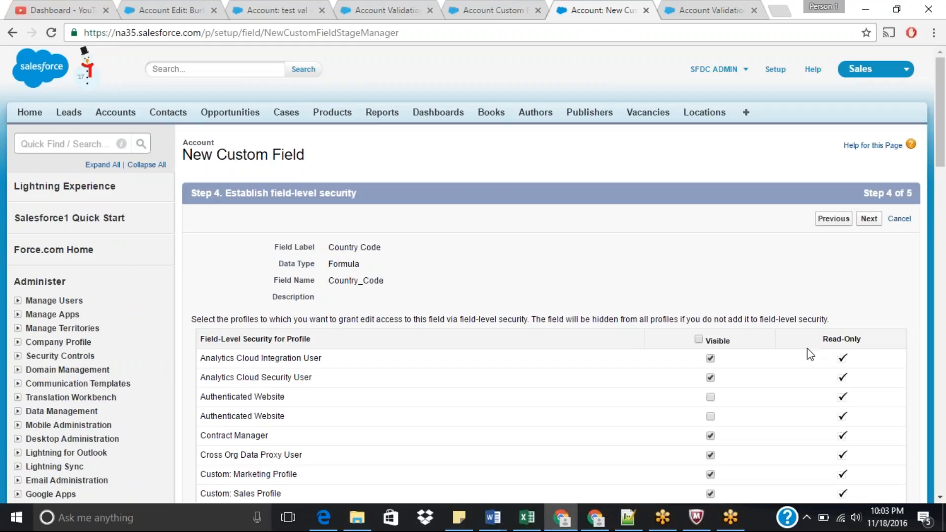
{"action": "left_click", "coordinate": [698, 339]}
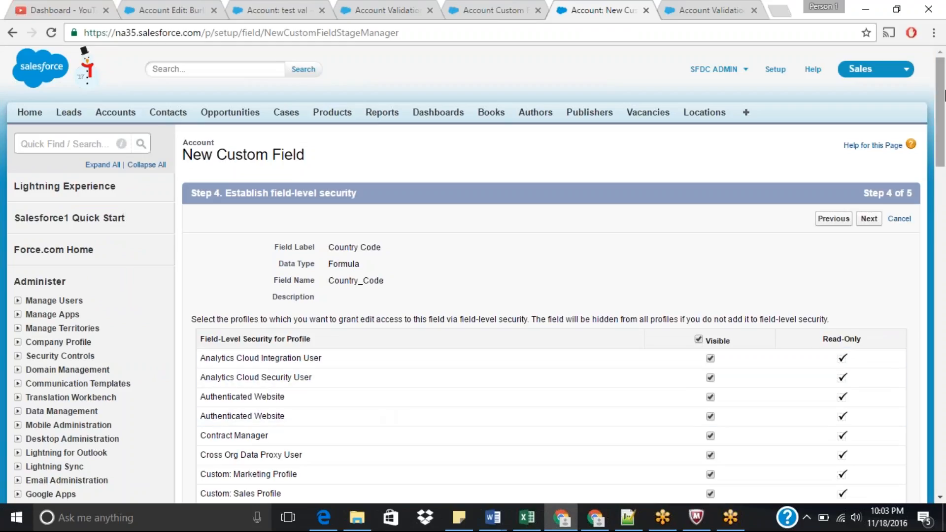
{"action": "left_click_drag", "start_coordinate": [944, 96], "coordinate": [945, 133]}
{"action": "left_click", "coordinate": [868, 65]}
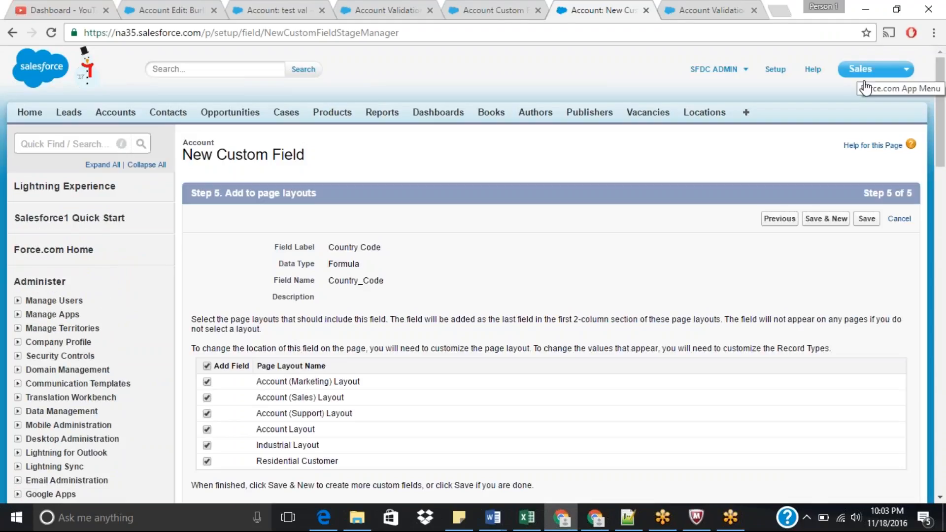
{"action": "left_click", "coordinate": [867, 219]}
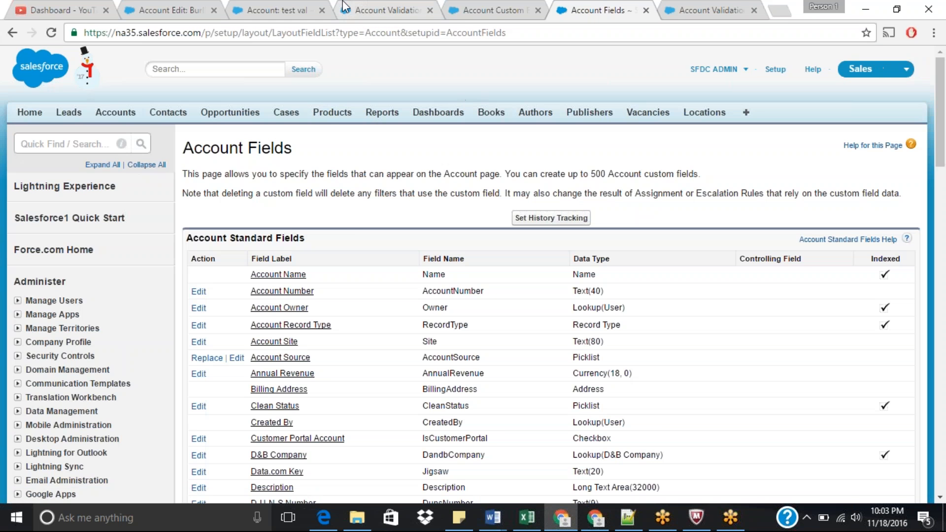
Step: Switch to the test val account, cancel its pending inline edit, and open the record for editing
{"action": "left_click", "coordinate": [260, 7]}
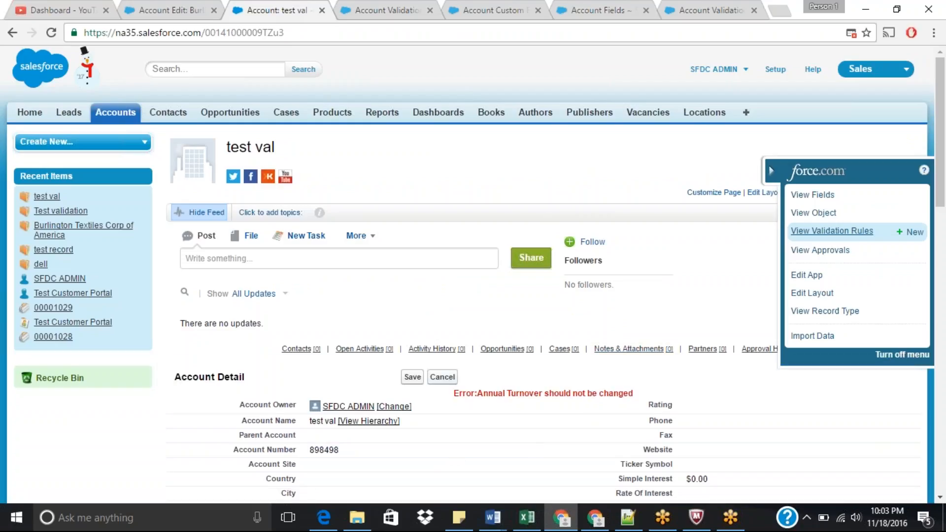
{"action": "left_click", "coordinate": [442, 377]}
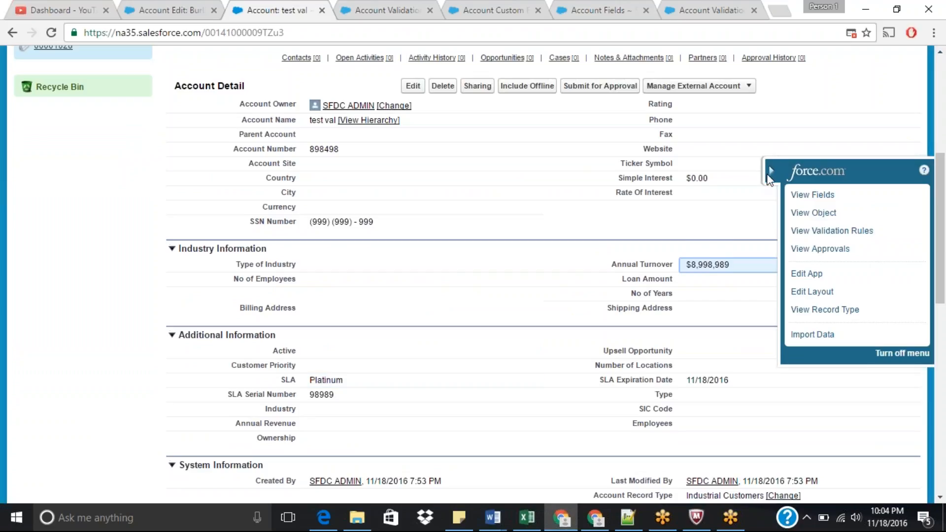
{"action": "left_click", "coordinate": [770, 172]}
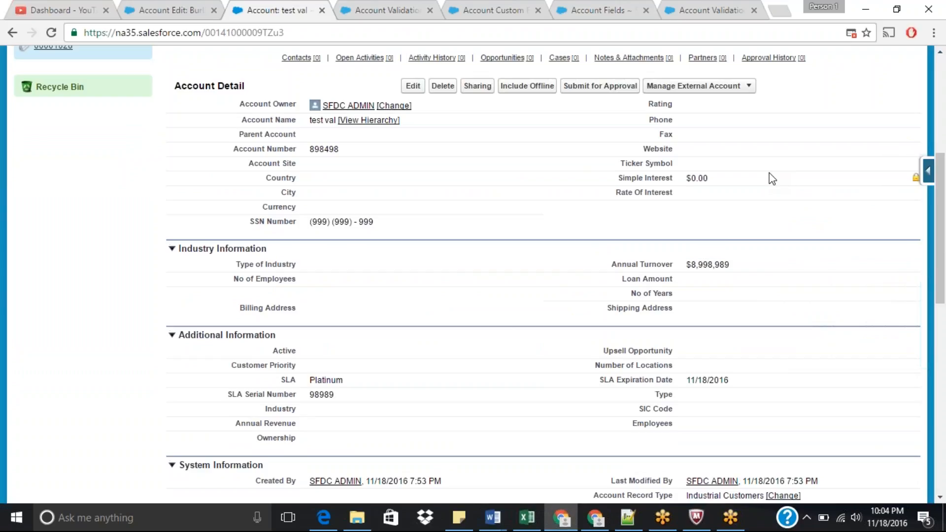
{"action": "left_click", "coordinate": [412, 87]}
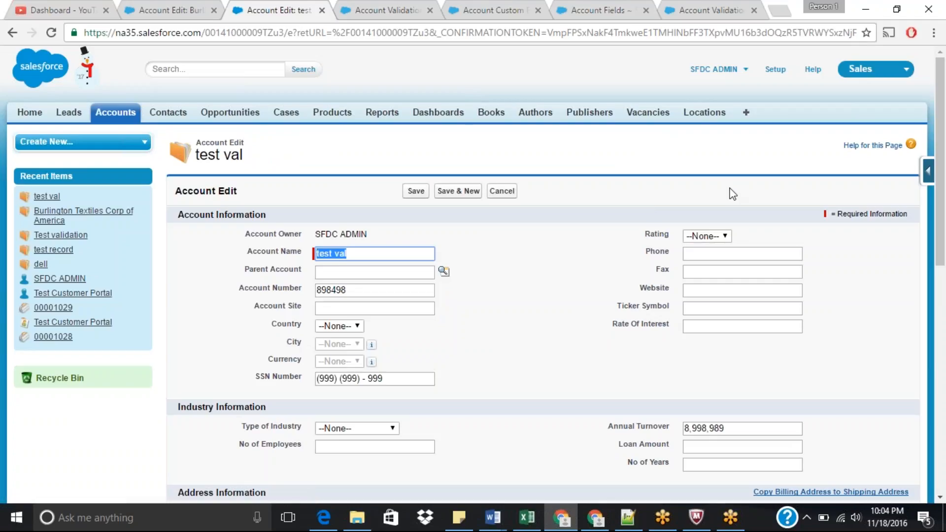
Step: Try setting the account's Country to India and City to Hyderabad, then clear the Country again
{"action": "left_click_drag", "start_coordinate": [945, 200], "coordinate": [944, 274]}
{"action": "left_click", "coordinate": [347, 164]}
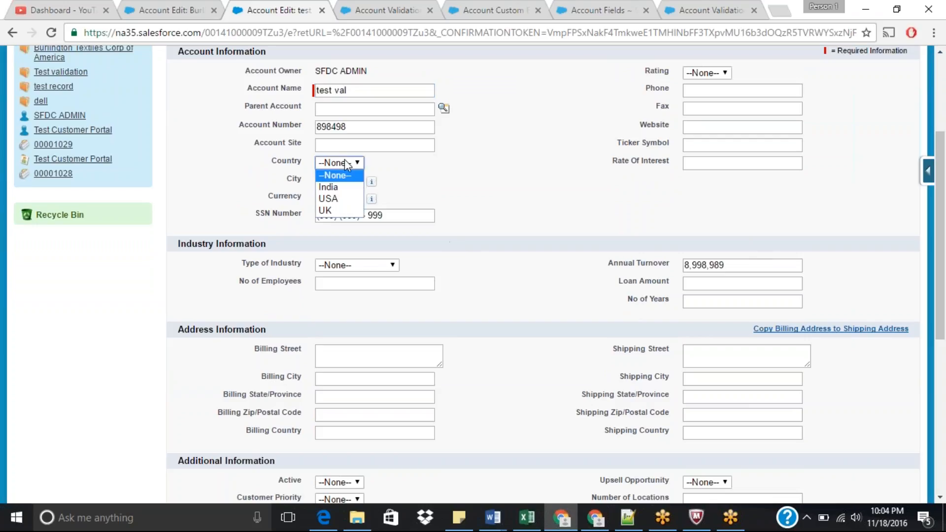
{"action": "left_click", "coordinate": [338, 190]}
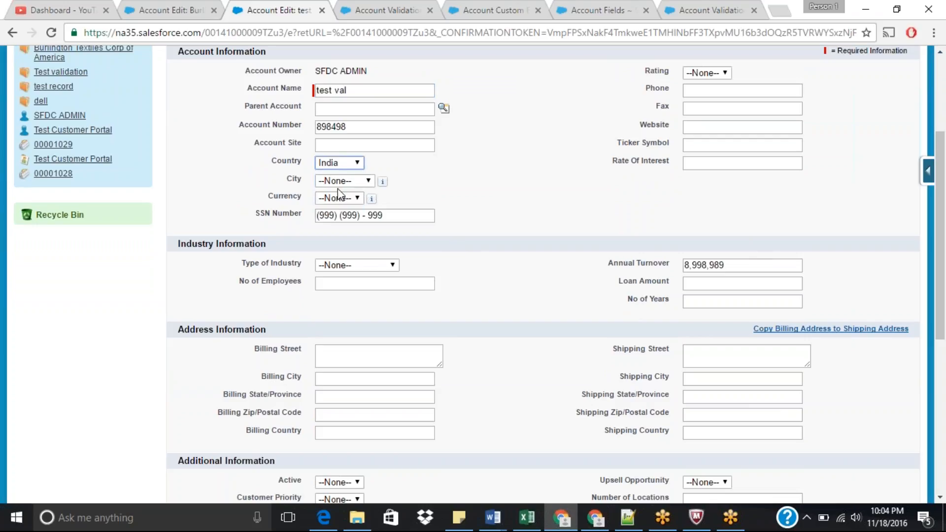
{"action": "left_click", "coordinate": [352, 181]}
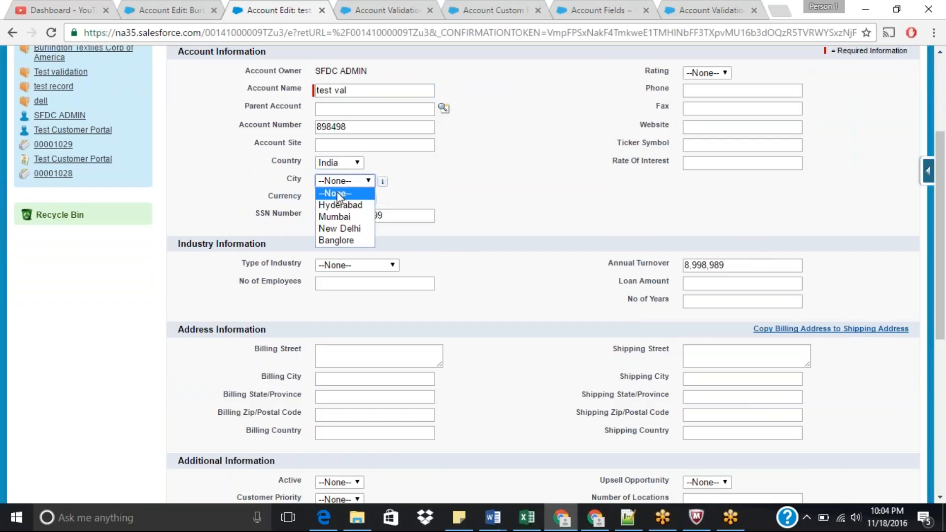
{"action": "left_click", "coordinate": [338, 205]}
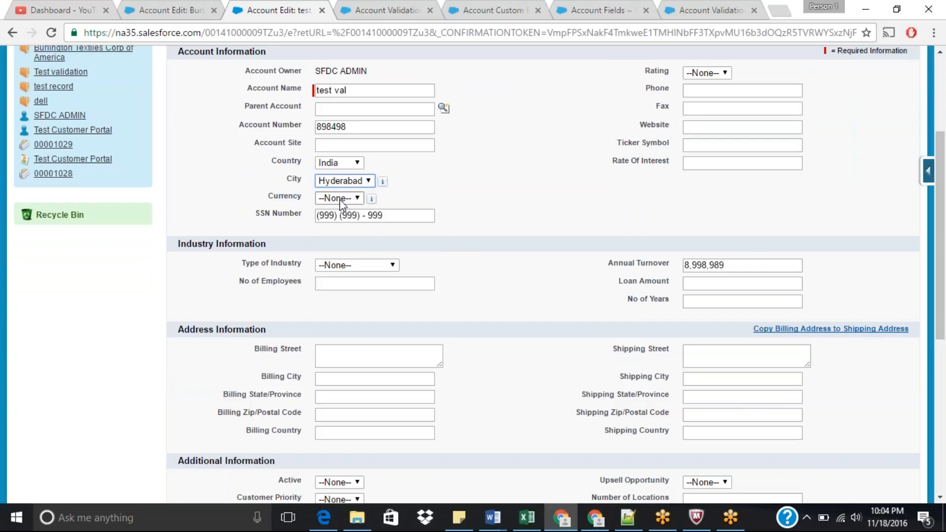
{"action": "left_click", "coordinate": [339, 199]}
{"action": "left_click", "coordinate": [340, 199]}
{"action": "left_click", "coordinate": [353, 165]}
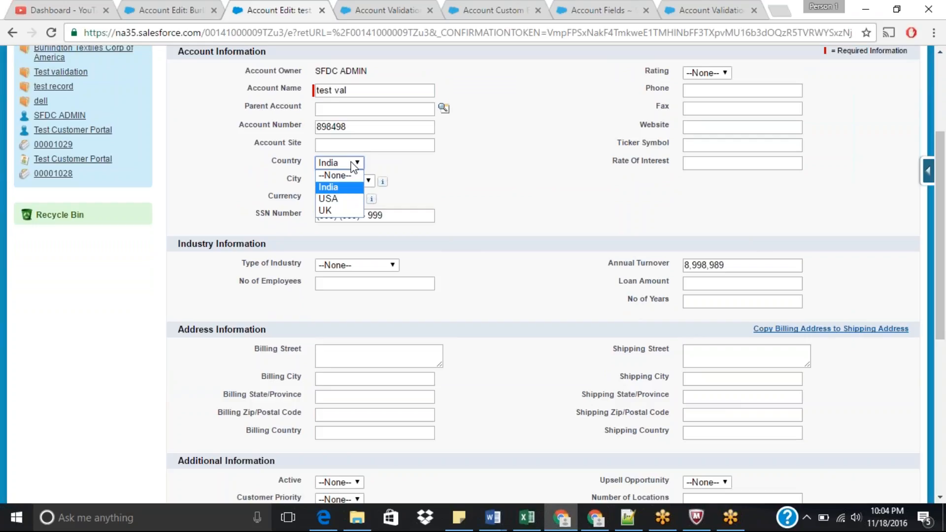
{"action": "left_click", "coordinate": [337, 176]}
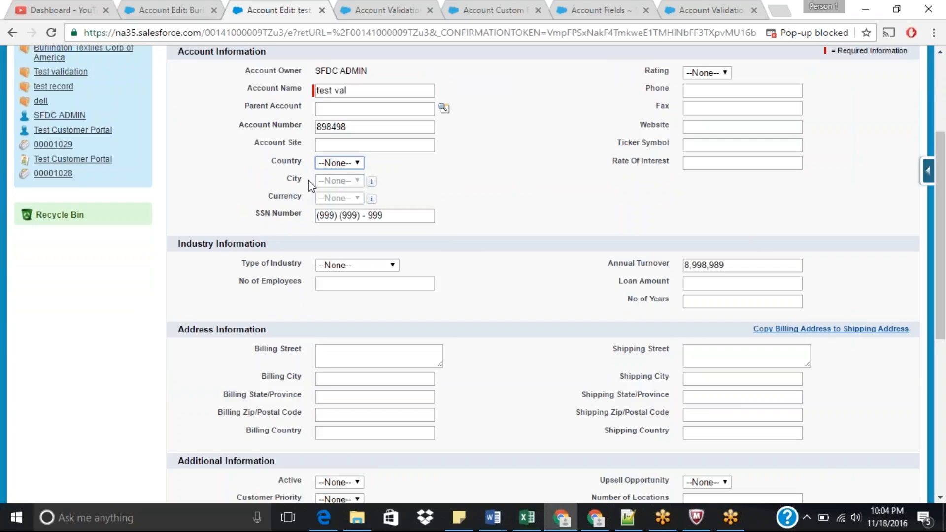
Step: Set the account's Country to India and review the dependent City options without choosing one
{"action": "left_click", "coordinate": [343, 165]}
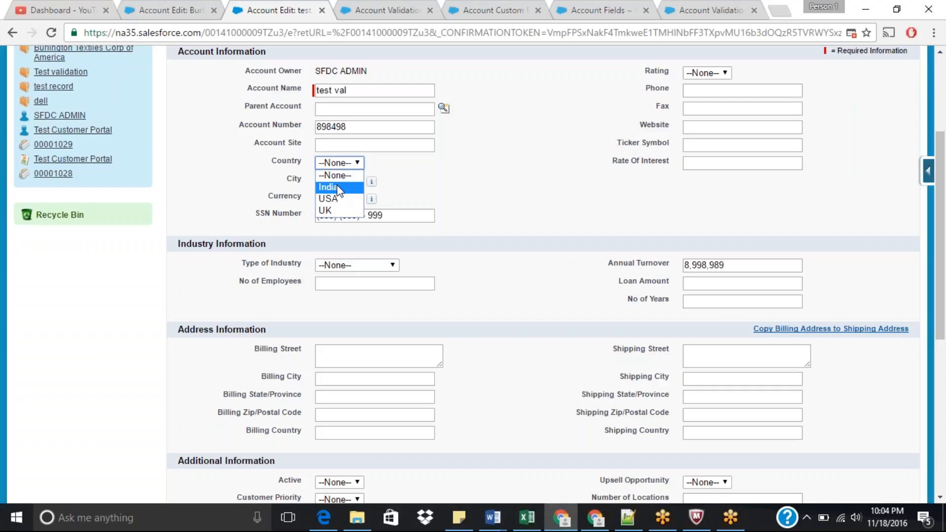
{"action": "left_click", "coordinate": [338, 187]}
{"action": "left_click", "coordinate": [356, 183]}
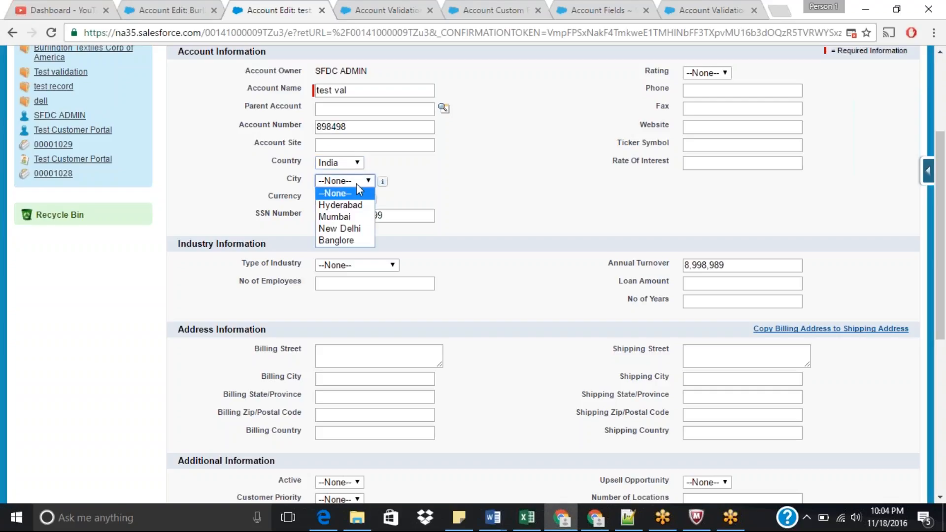
{"action": "left_click", "coordinate": [476, 203]}
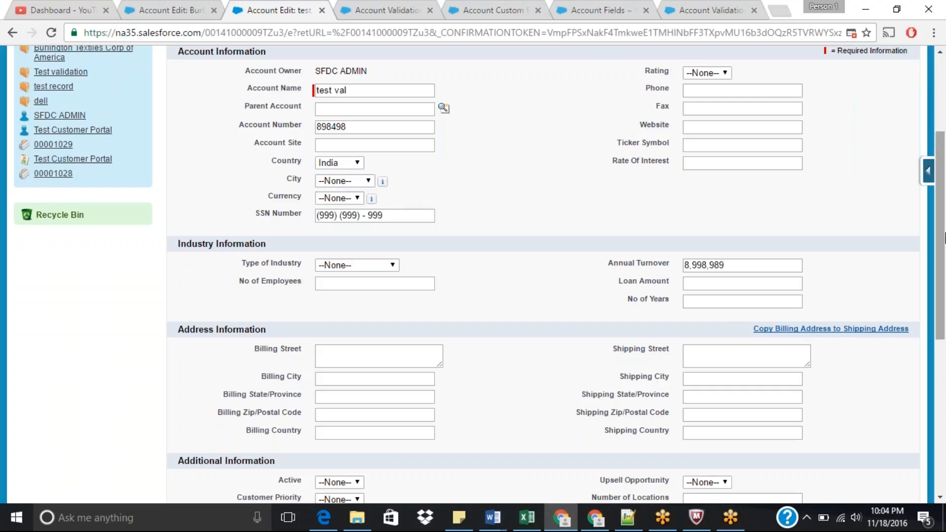
{"action": "left_click_drag", "start_coordinate": [945, 238], "coordinate": [944, 233]}
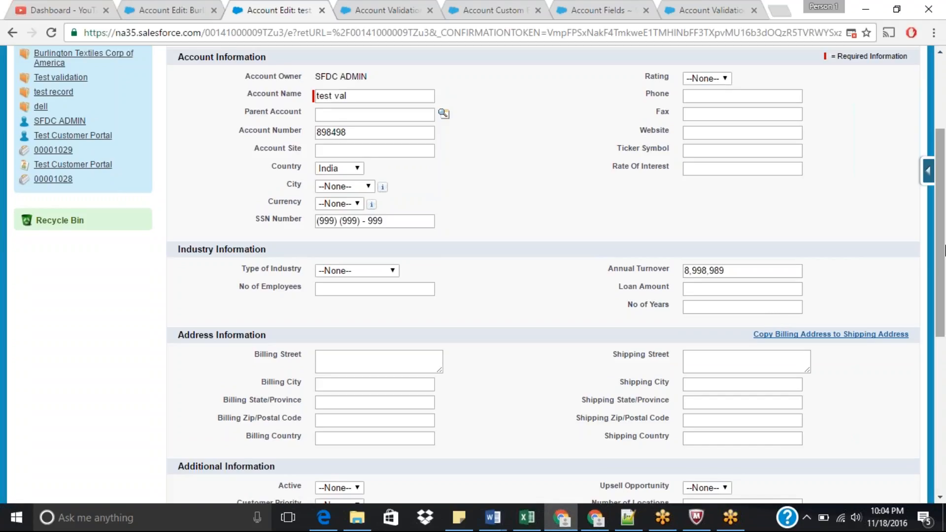
{"action": "left_click_drag", "start_coordinate": [944, 251], "coordinate": [944, 232]}
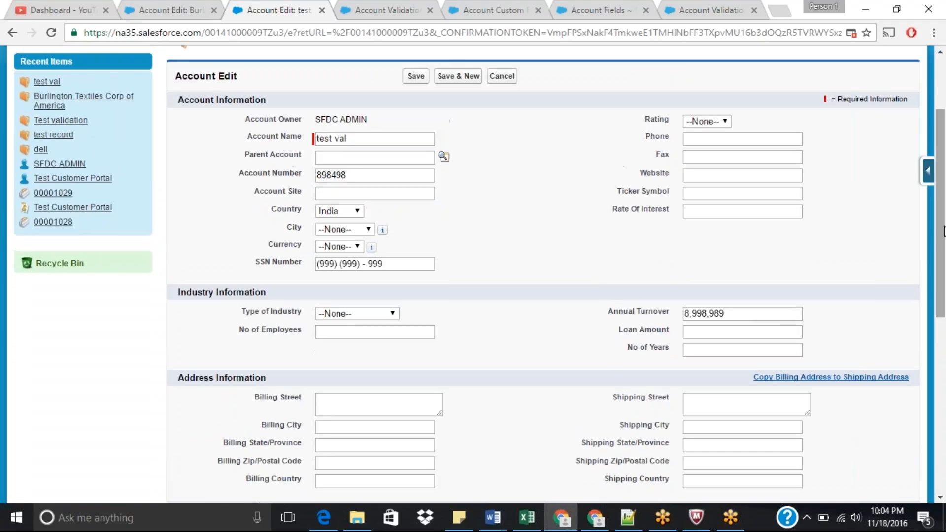
Step: Search the account edit page for fields containing "code"
{"action": "key", "text": "ctrl+f"}
{"action": "type", "text": "code"}
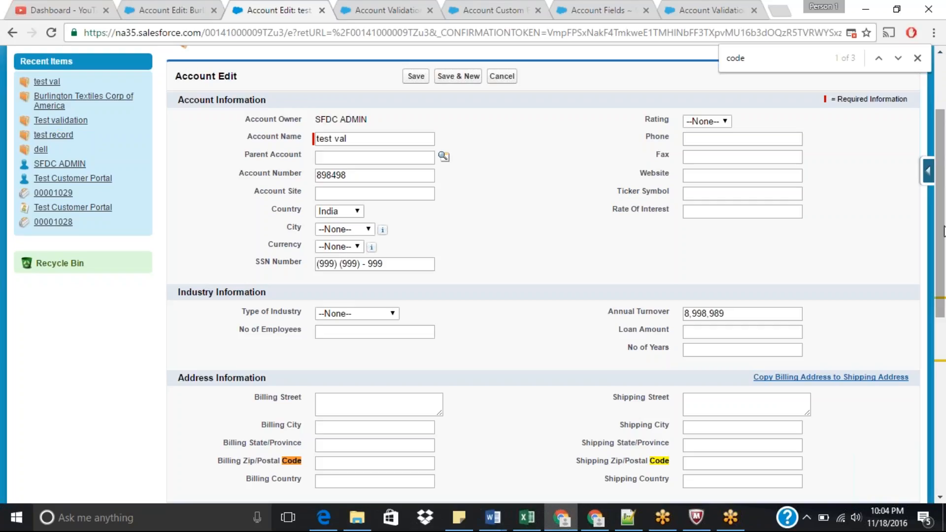
{"action": "key", "text": "Return"}
{"action": "key", "text": "Return"}
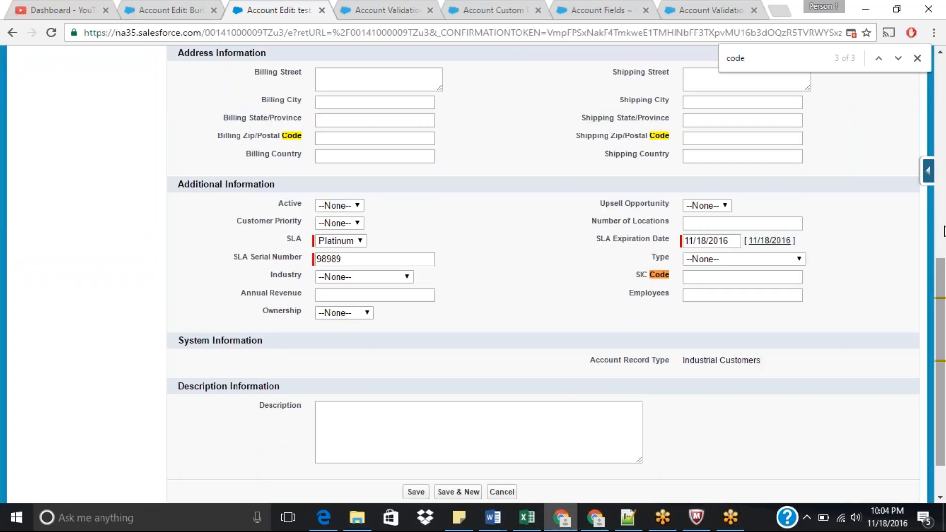
{"action": "left_click_drag", "start_coordinate": [944, 304], "coordinate": [945, 161]}
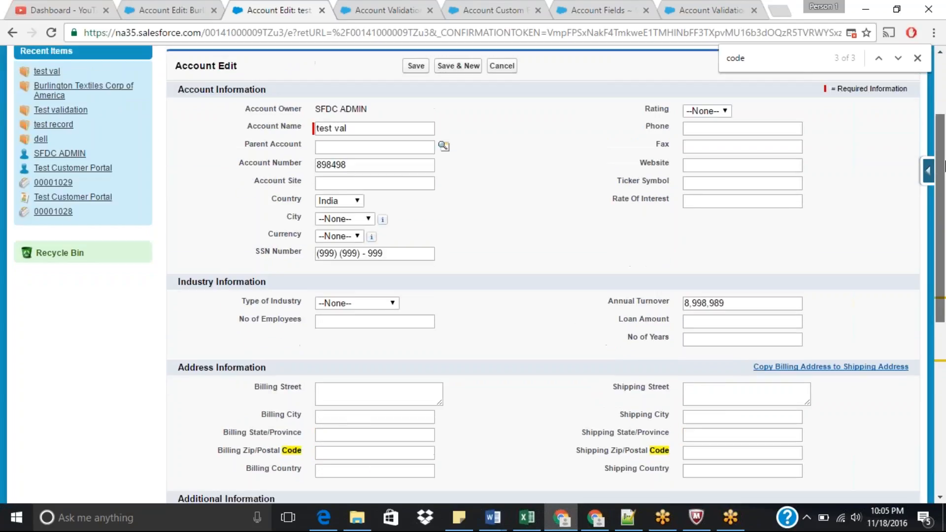
{"action": "scroll", "coordinate": [472, 166], "scroll_direction": "up", "scroll_amount": 1}
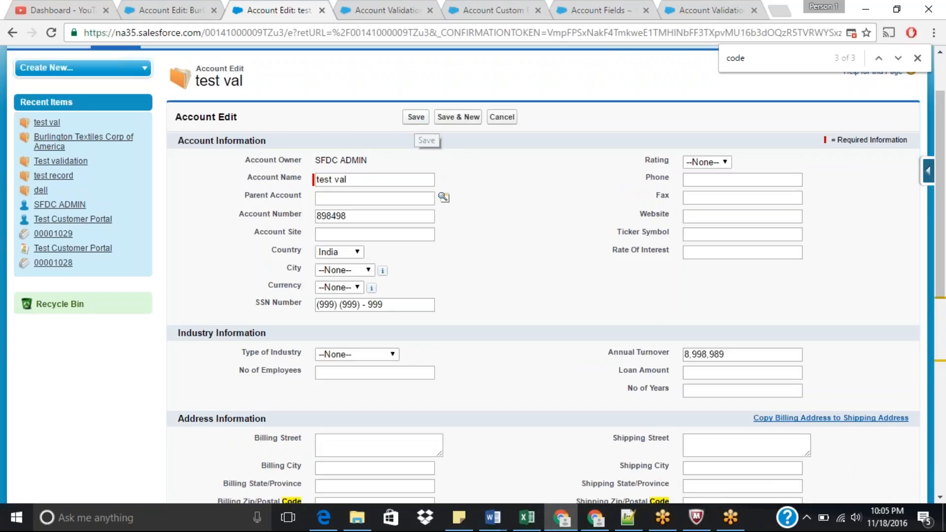
Step: Save the account and examine the Country Code field on the record's detail page
{"action": "left_click", "coordinate": [416, 116]}
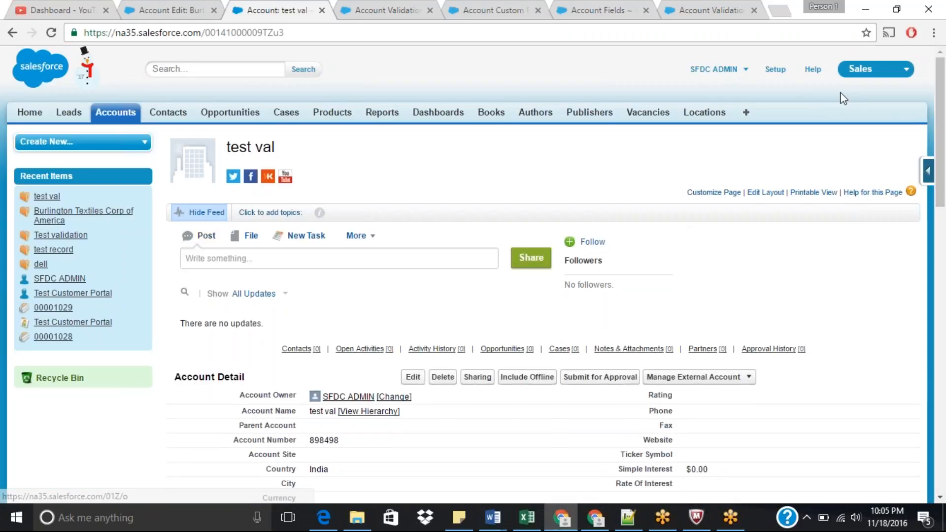
{"action": "left_click_drag", "start_coordinate": [942, 98], "coordinate": [942, 148]}
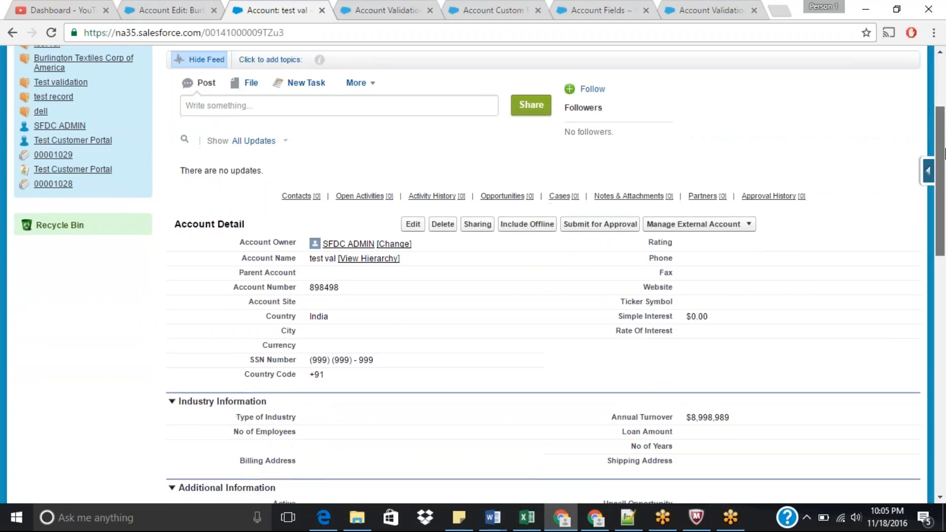
{"action": "scroll", "coordinate": [378, 279], "scroll_direction": "down", "scroll_amount": 1}
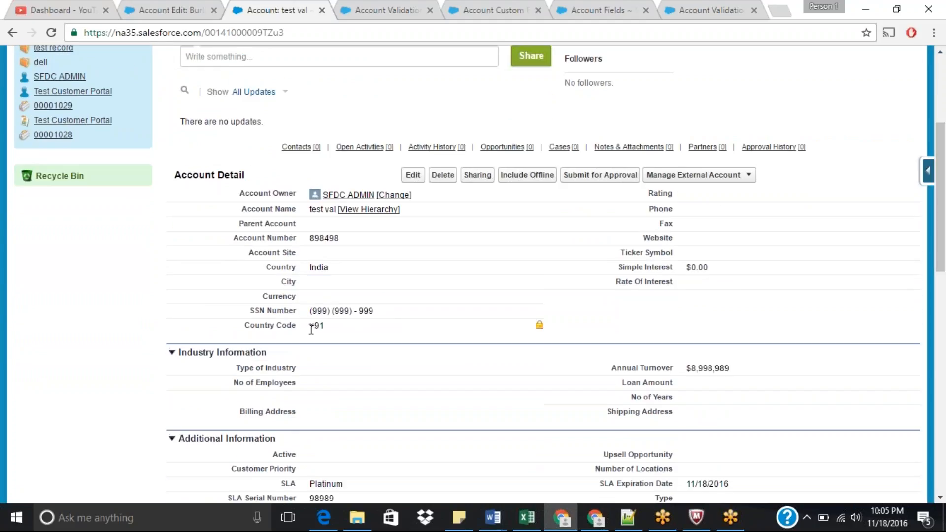
{"action": "left_click_drag", "start_coordinate": [312, 330], "coordinate": [323, 330]}
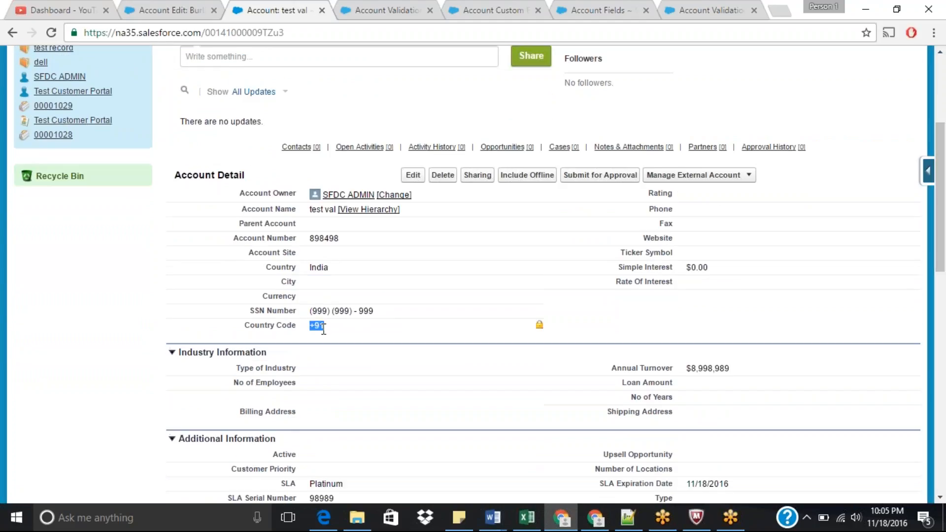
{"action": "triple_click", "coordinate": [540, 327]}
{"action": "left_click", "coordinate": [541, 331]}
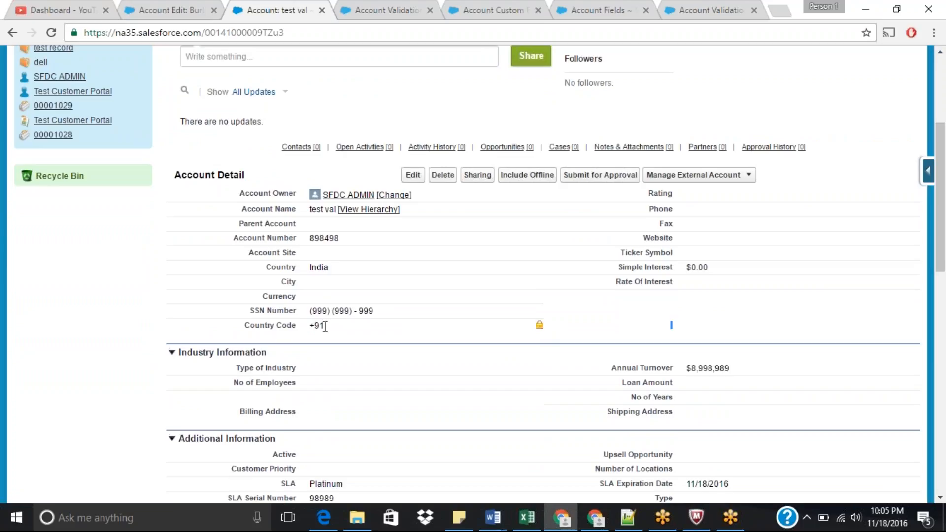
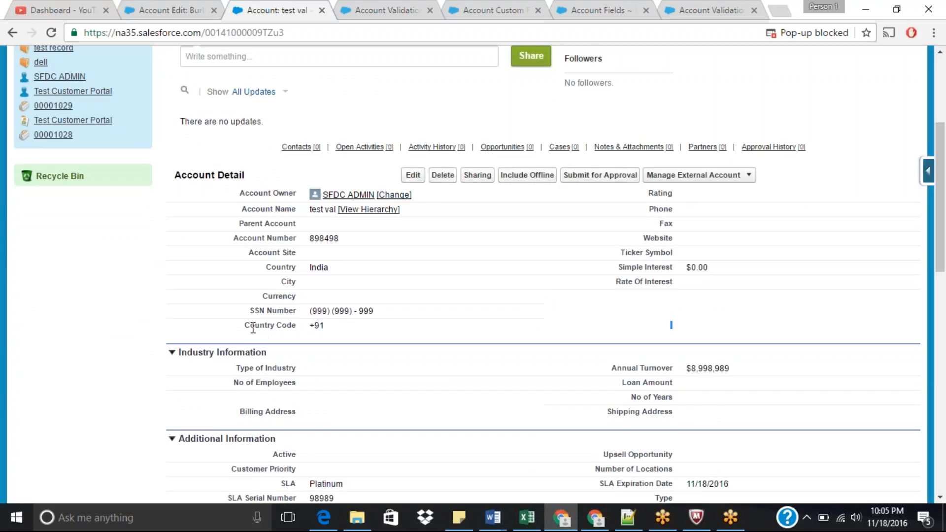
Step: Open the account for editing and search the edit page for fields containing "code"
{"action": "left_click_drag", "start_coordinate": [252, 327], "coordinate": [294, 326]}
{"action": "left_click", "coordinate": [413, 177]}
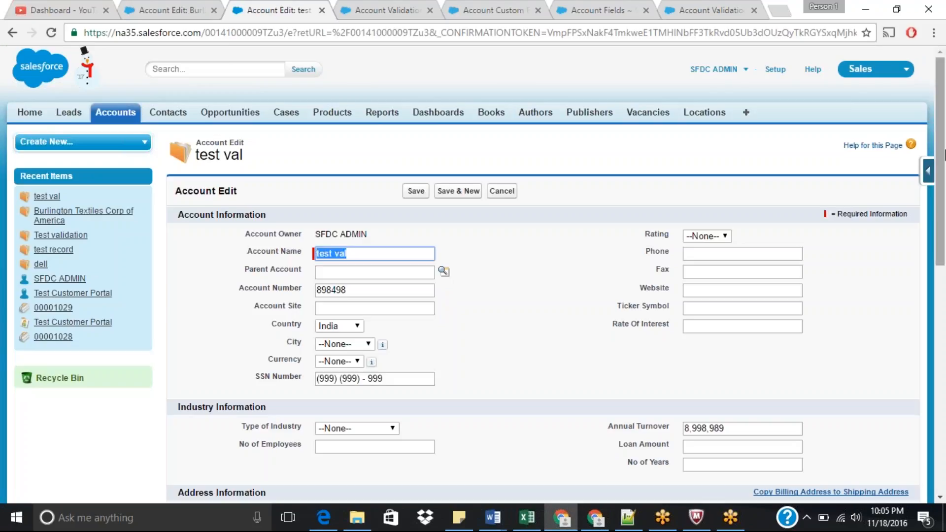
{"action": "left_click_drag", "start_coordinate": [944, 152], "coordinate": [945, 174]}
{"action": "key", "text": "ctrl+f"}
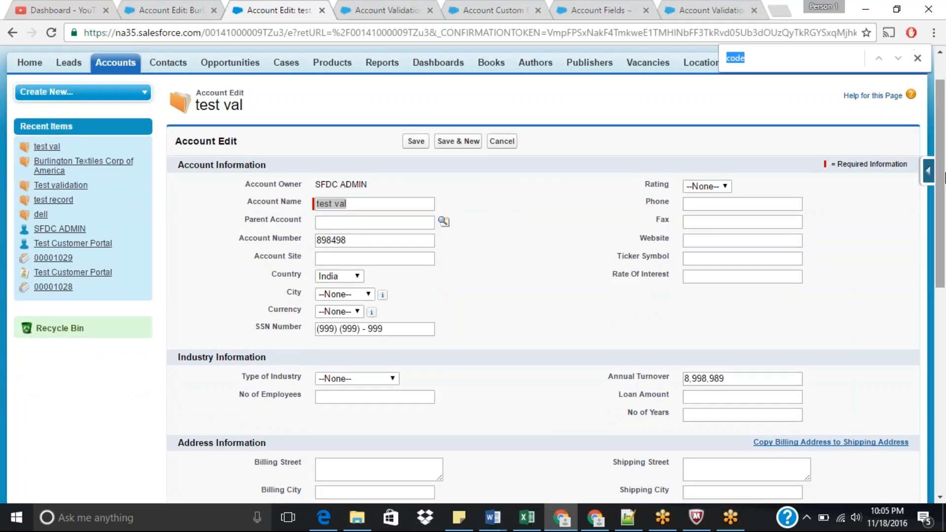
{"action": "key", "text": "Return"}
{"action": "key", "text": "Return"}
{"action": "key", "text": "Return"}
{"action": "key", "text": "Return"}
{"action": "key", "text": "Return"}
{"action": "key", "text": "Return"}
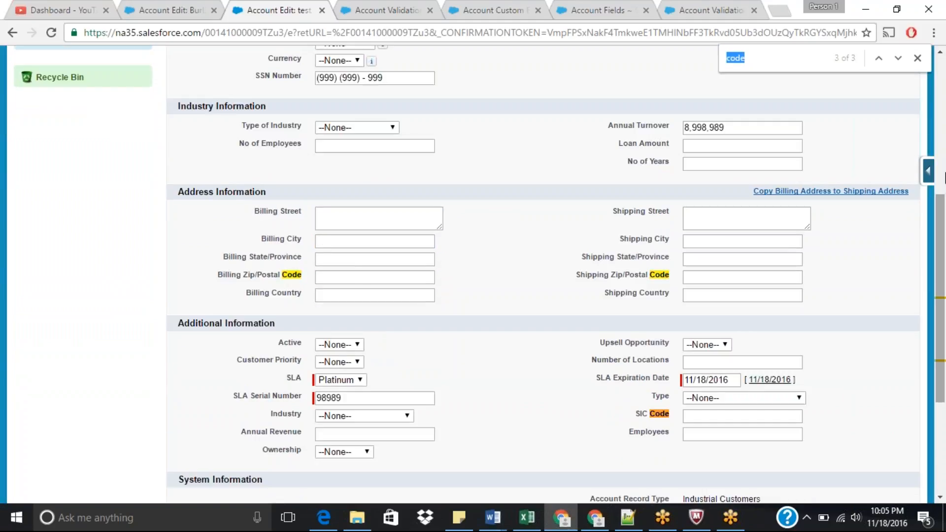
{"action": "key", "text": "Return"}
{"action": "left_click_drag", "start_coordinate": [944, 243], "coordinate": [945, 145]}
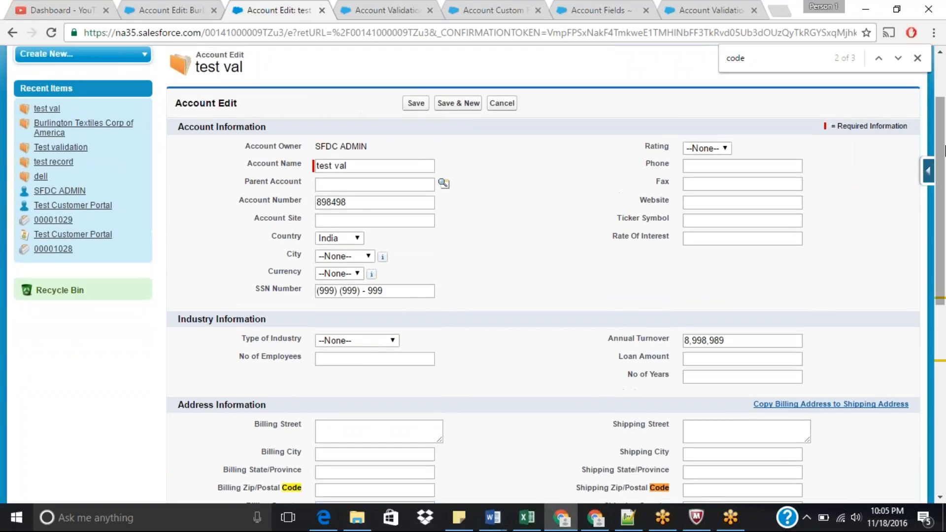
Step: Close the extra validation rule and custom field browser tabs
{"action": "left_click", "coordinate": [400, 7]}
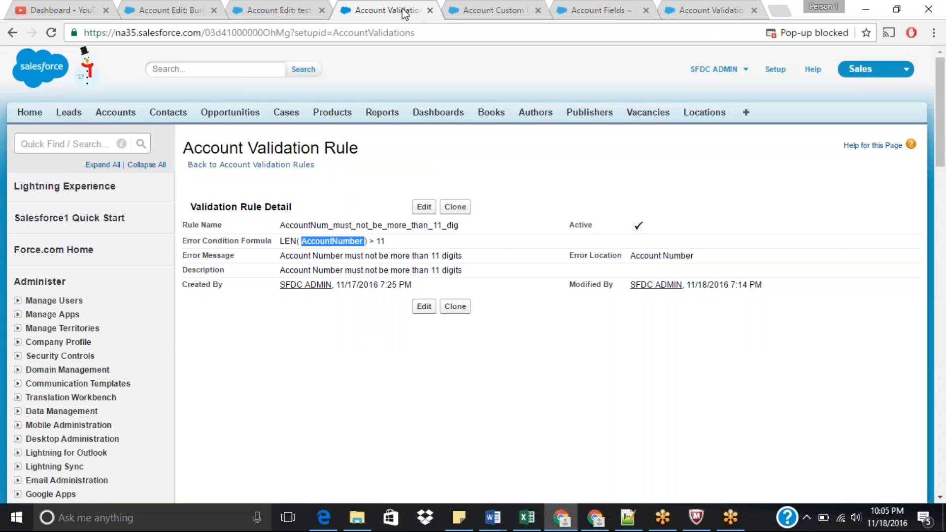
{"action": "left_click", "coordinate": [429, 10]}
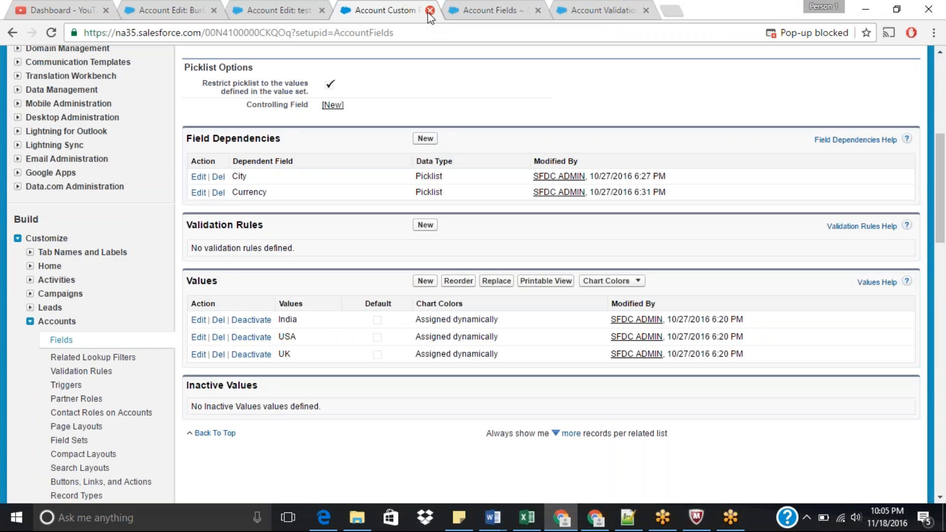
{"action": "left_click", "coordinate": [430, 10]}
{"action": "left_click", "coordinate": [430, 11]}
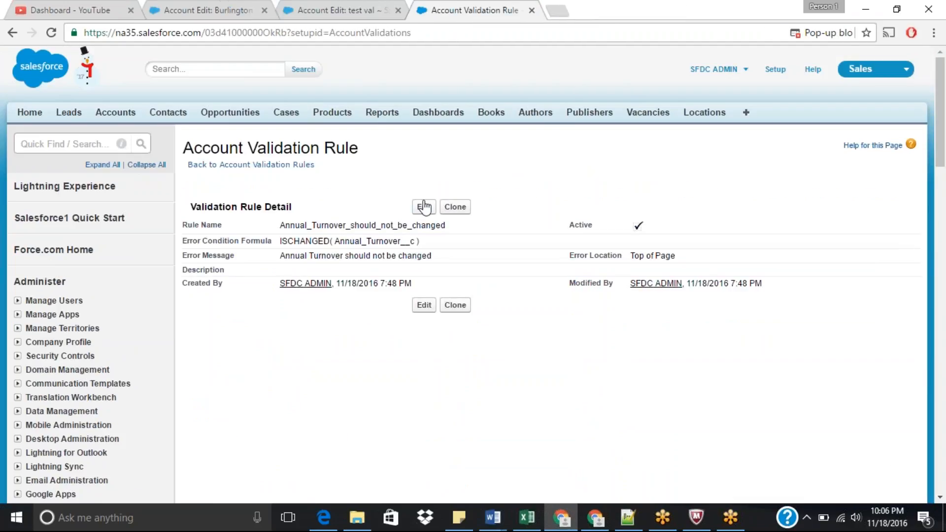
Step: Find Account fields through the setup search and open the Country Code formula field for editing
{"action": "left_click", "coordinate": [65, 144]}
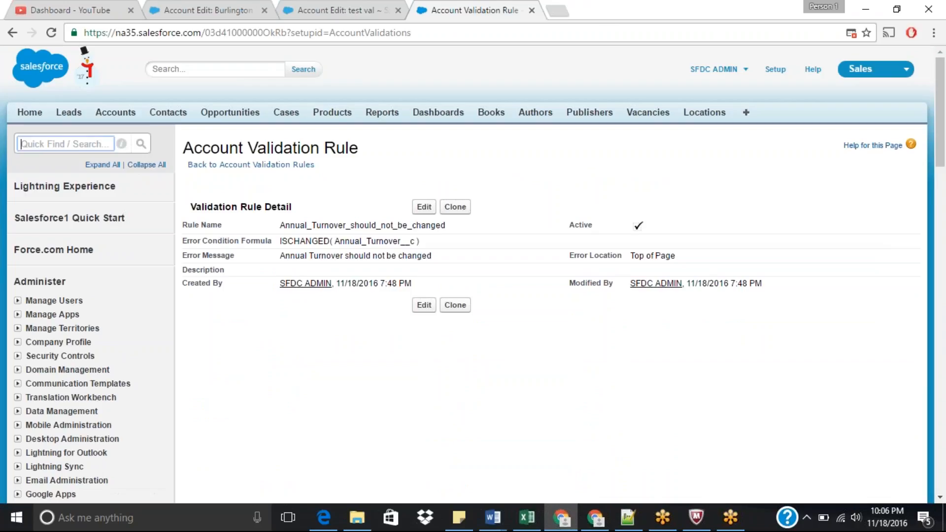
{"action": "type", "text": "fields"}
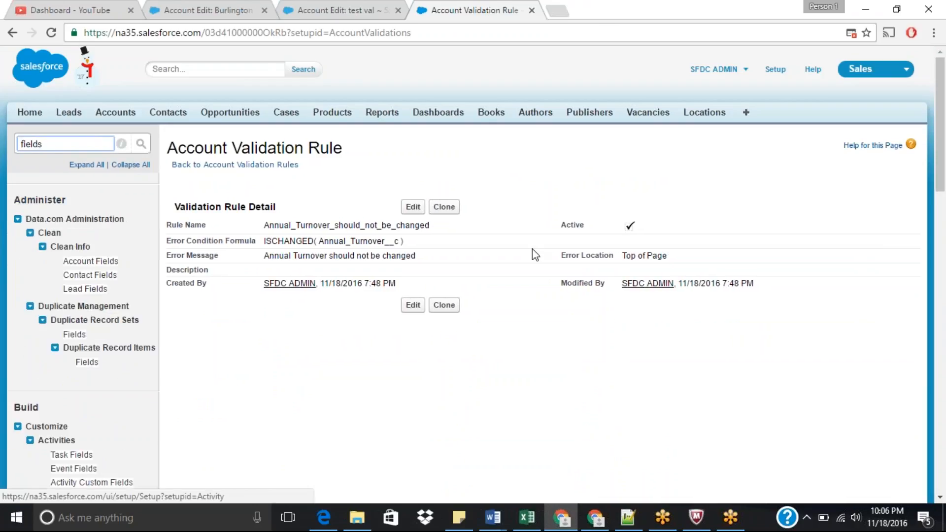
{"action": "left_click_drag", "start_coordinate": [943, 97], "coordinate": [944, 152]}
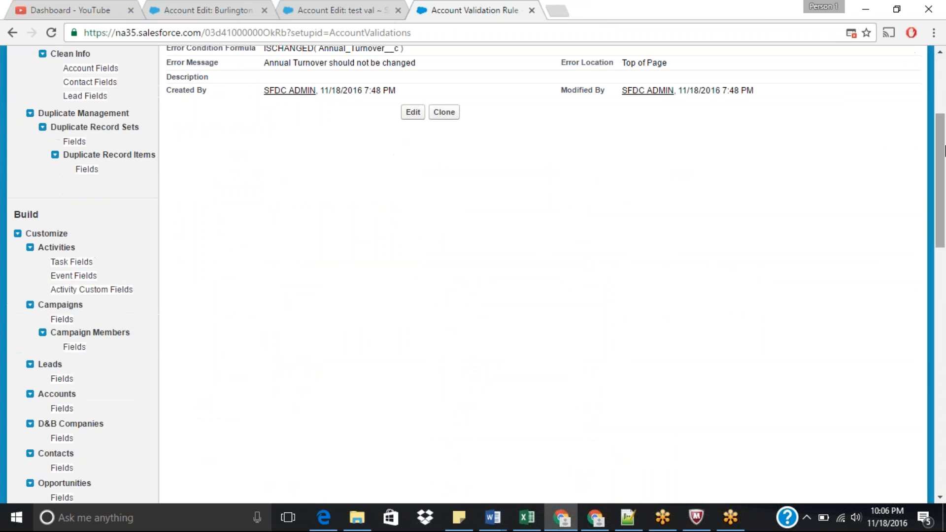
{"action": "left_click", "coordinate": [63, 413]}
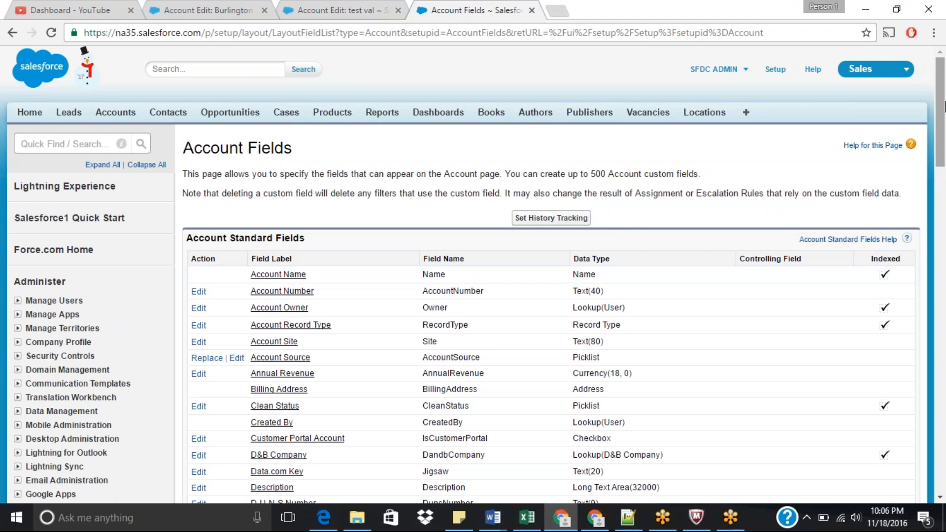
{"action": "left_click_drag", "start_coordinate": [944, 106], "coordinate": [945, 290]}
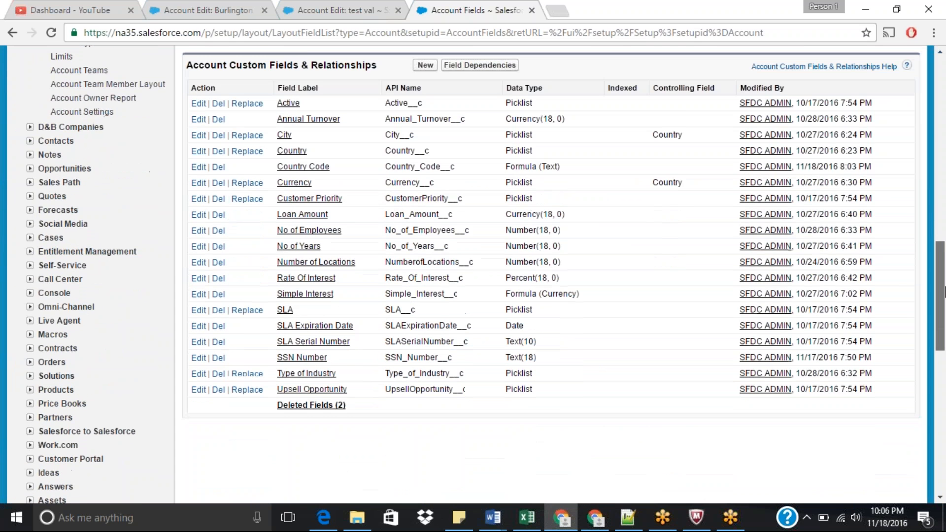
{"action": "left_click", "coordinate": [322, 168]}
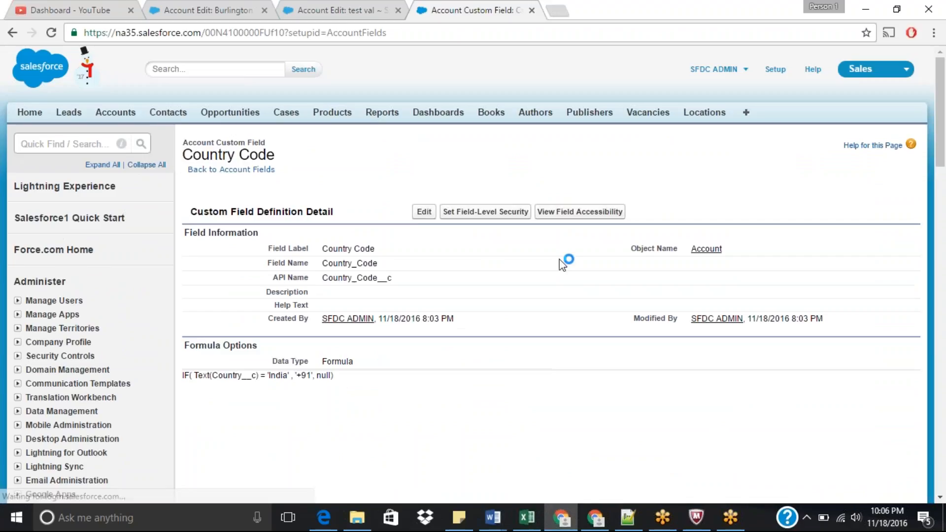
{"action": "left_click", "coordinate": [423, 211]}
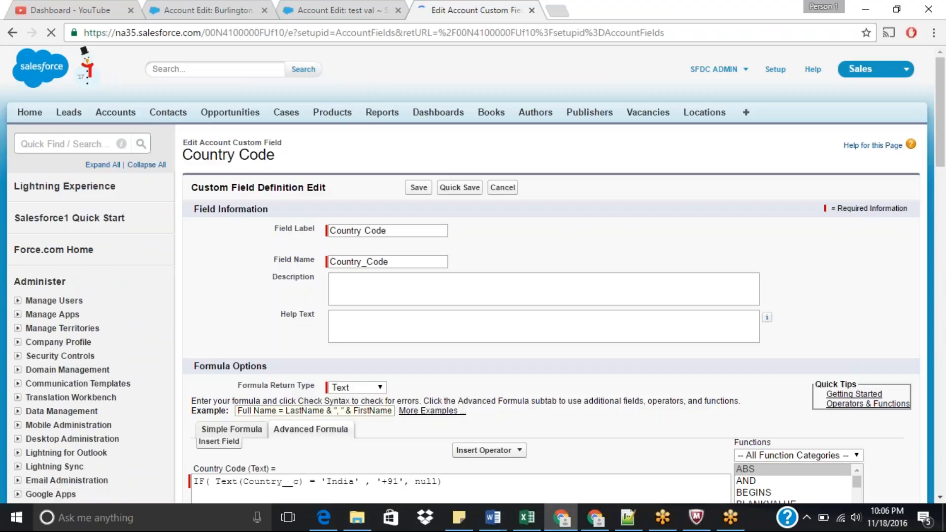
Step: Delete the trailing ", null)" from the India IF line of the formula
{"action": "left_click_drag", "start_coordinate": [944, 159], "coordinate": [944, 240]}
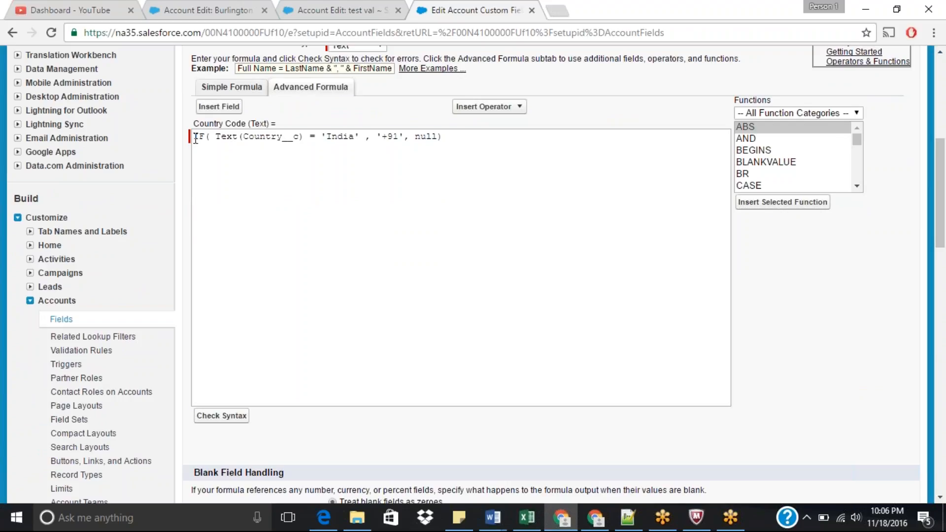
{"action": "left_click_drag", "start_coordinate": [194, 137], "coordinate": [469, 141]}
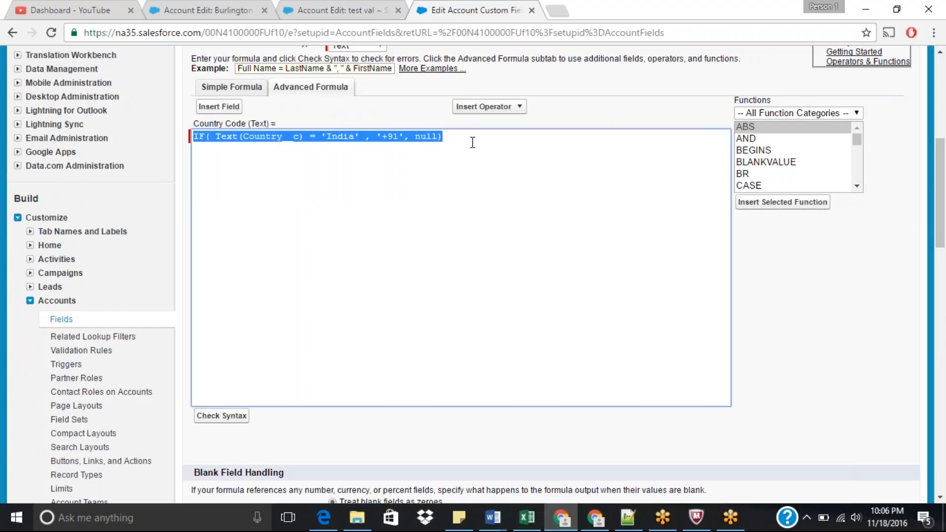
{"action": "left_click", "coordinate": [473, 143]}
{"action": "left_click_drag", "start_coordinate": [416, 138], "coordinate": [449, 142]}
{"action": "key", "text": "BackSpace"}
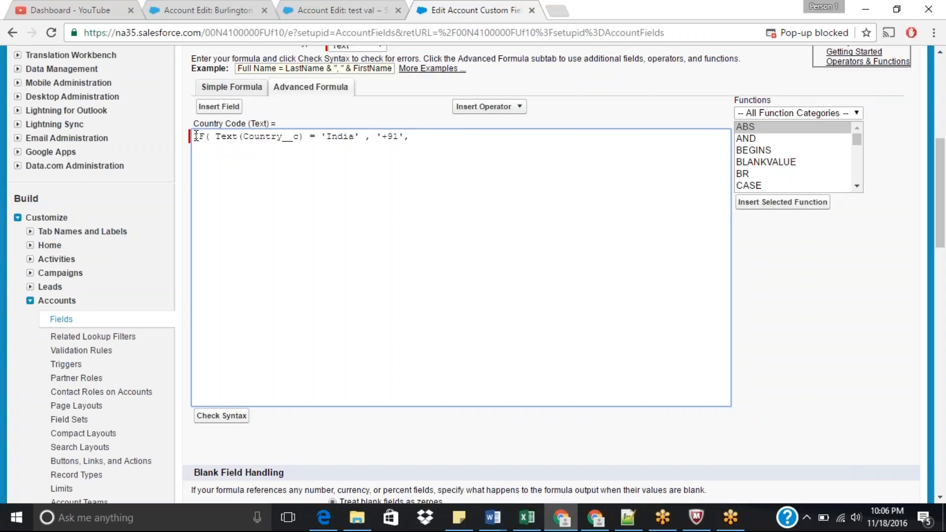
Step: Copy the India IF line and paste it on a new indented line below
{"action": "left_click_drag", "start_coordinate": [195, 136], "coordinate": [411, 136]}
{"action": "key", "text": "ctrl+c"}
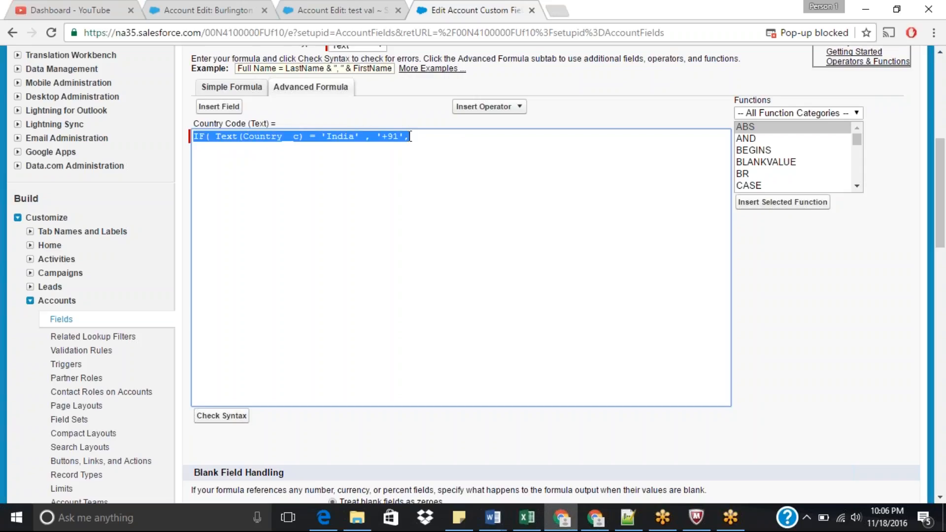
{"action": "left_click", "coordinate": [411, 137]}
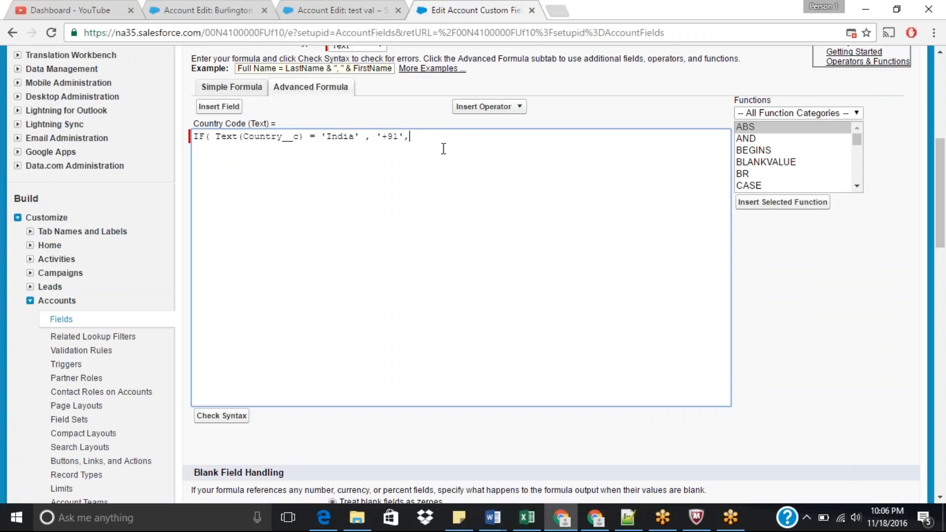
{"action": "key", "text": "Return"}
{"action": "key", "text": "Tab"}
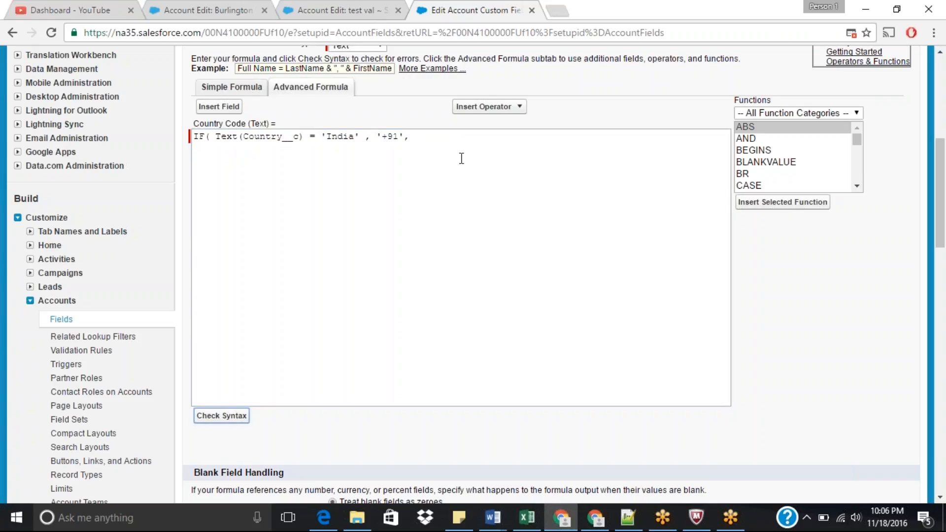
{"action": "left_click", "coordinate": [461, 158]}
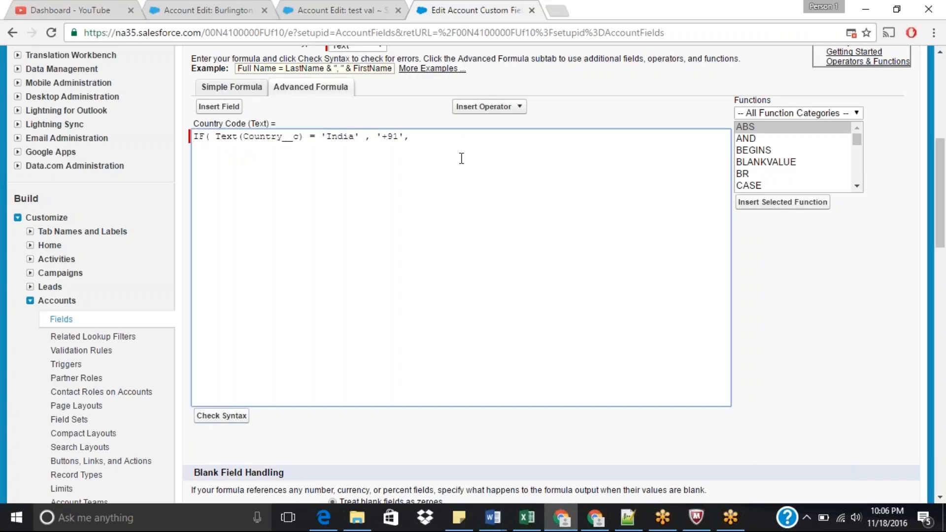
{"action": "key", "text": "ctrl+v"}
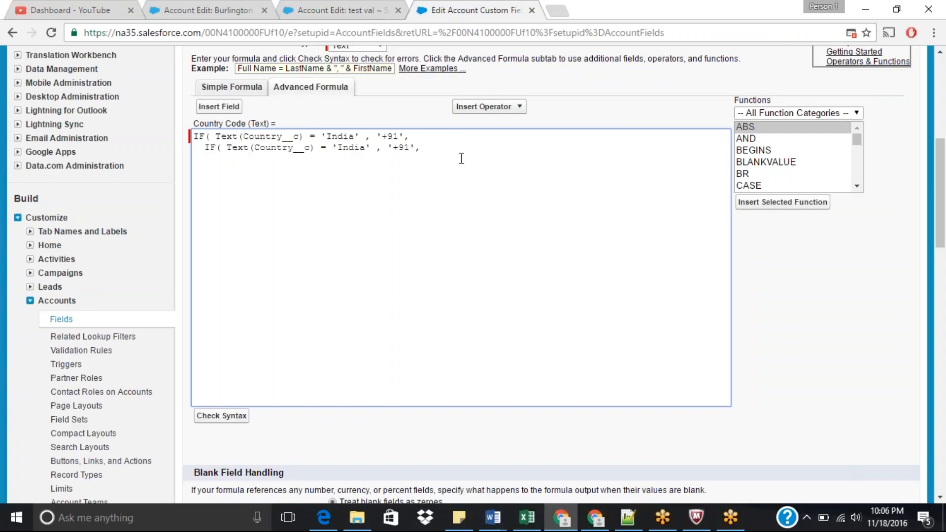
Step: Change the pasted line to test for 'USA' and return '+1'
{"action": "left_click", "coordinate": [365, 148]}
{"action": "key", "text": "BackSpace"}
{"action": "key", "text": "BackSpace"}
{"action": "key", "text": "BackSpace"}
{"action": "key", "text": "BackSpace"}
{"action": "key", "text": "BackSpace"}
{"action": "type", "text": "USA"}
{"action": "left_click", "coordinate": [393, 147]}
{"action": "key", "text": "BackSpace"}
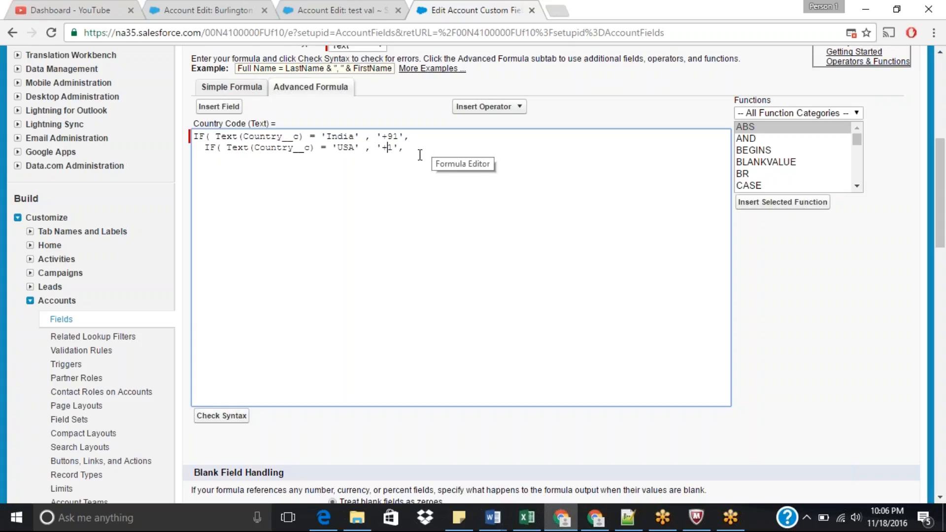
Step: Paste a third IF line and change it to test for 'UK' and return '+44'
{"action": "left_click", "coordinate": [419, 152]}
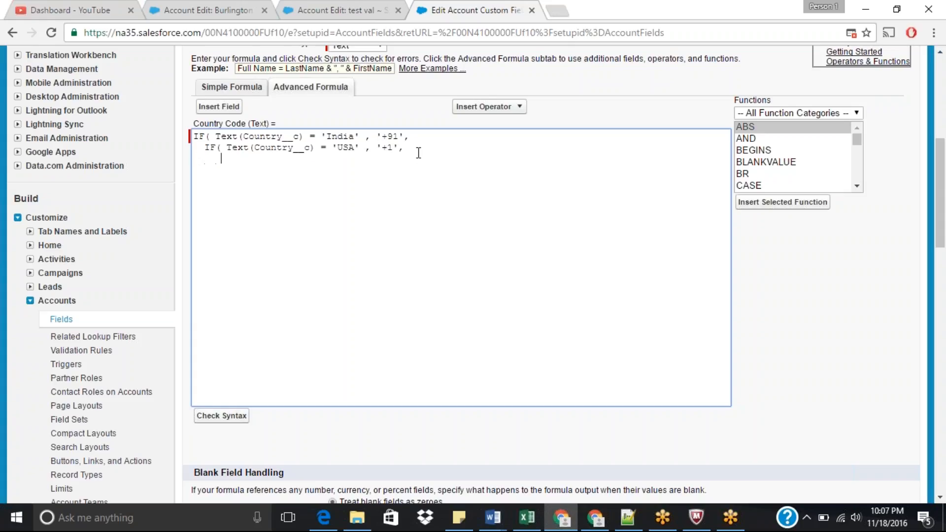
{"action": "key", "text": "ctrl+v"}
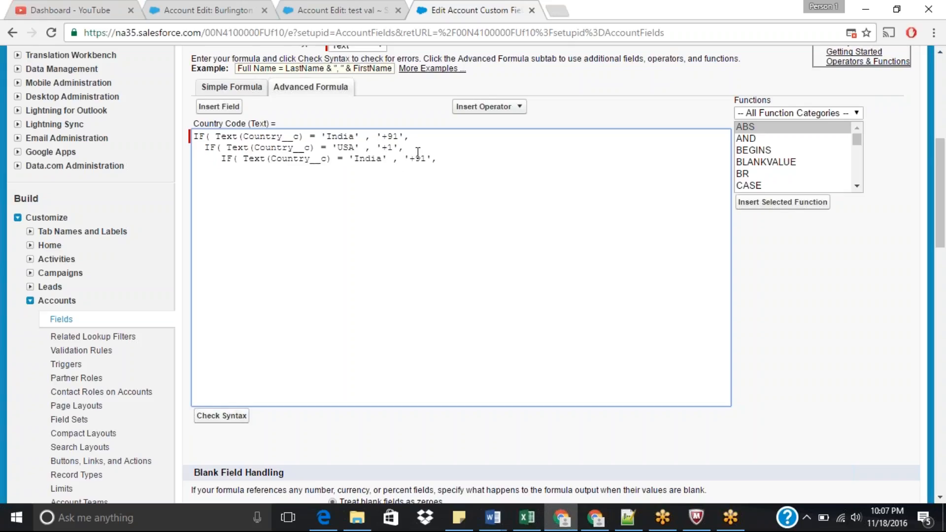
{"action": "key", "text": "BackSpace"}
{"action": "key", "text": "BackSpace"}
{"action": "key", "text": "BackSpace"}
{"action": "key", "text": "BackSpace"}
{"action": "key", "text": "BackSpace"}
{"action": "left_click", "coordinate": [408, 158]}
{"action": "key", "text": "BackSpace"}
{"action": "key", "text": "BackSpace"}
{"action": "type", "text": "44"}
Step: Add null as the final else value and close the three IF functions with parentheses on separate lines
{"action": "type", "text": "null"}
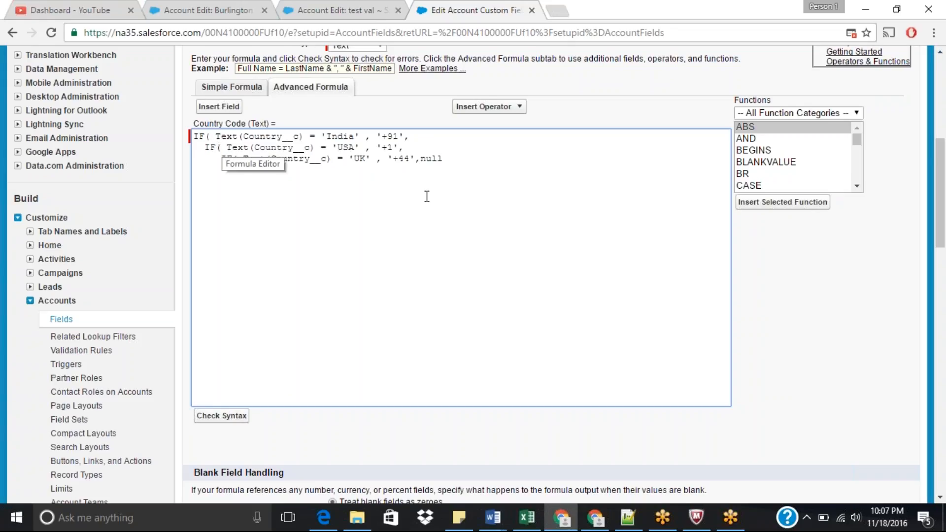
{"action": "double_click", "coordinate": [255, 138]}
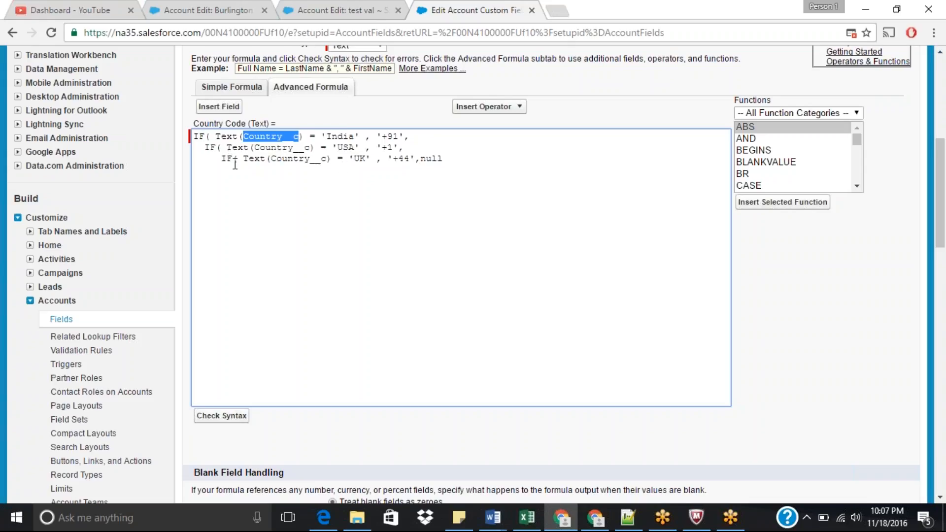
{"action": "left_click", "coordinate": [461, 162]}
{"action": "key", "text": "Return"}
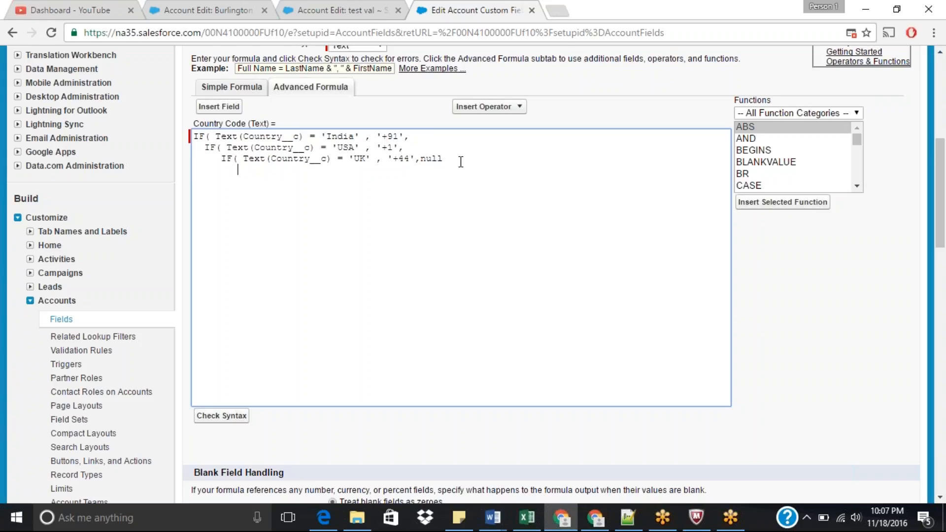
{"action": "key", "text": "BackSpace"}
{"action": "type", "text": ")"}
{"action": "key", "text": "Return"}
{"action": "type", "text": ")"}
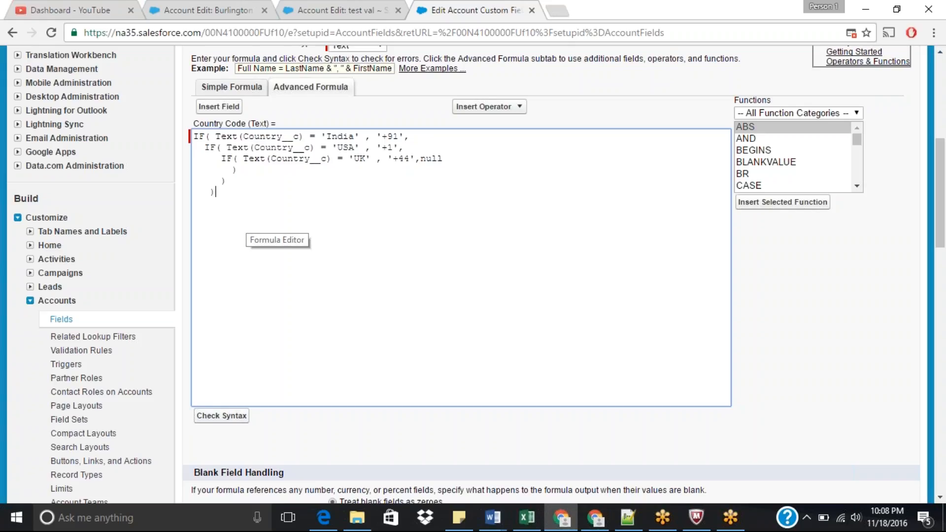
Step: Check the formula's syntax
{"action": "left_click", "coordinate": [227, 420]}
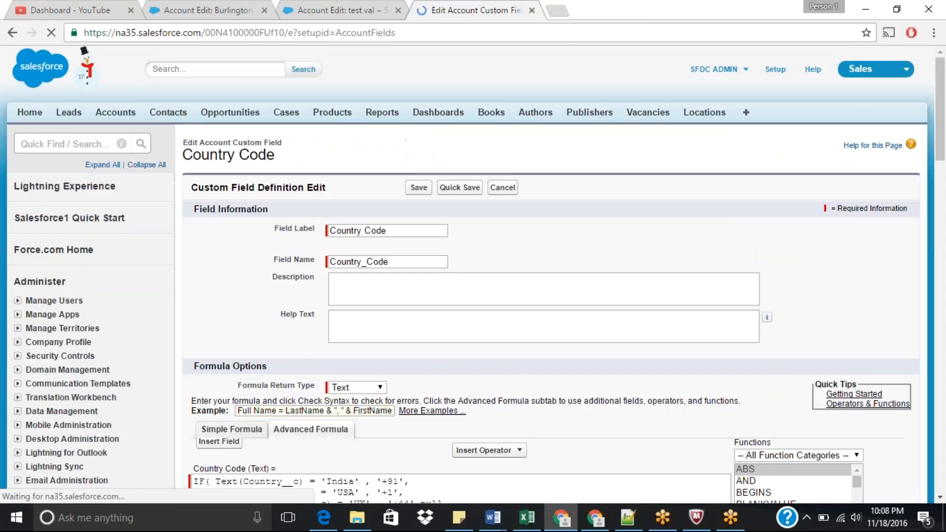
{"action": "left_click_drag", "start_coordinate": [943, 146], "coordinate": [944, 208]}
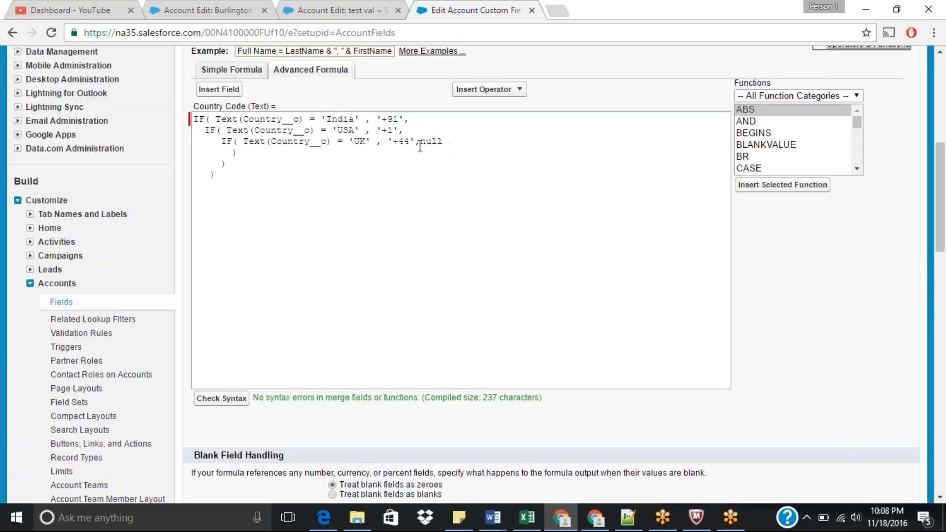
Step: Remove the null else value from the UK line of the formula and check the syntax
{"action": "left_click_drag", "start_coordinate": [415, 141], "coordinate": [487, 147]}
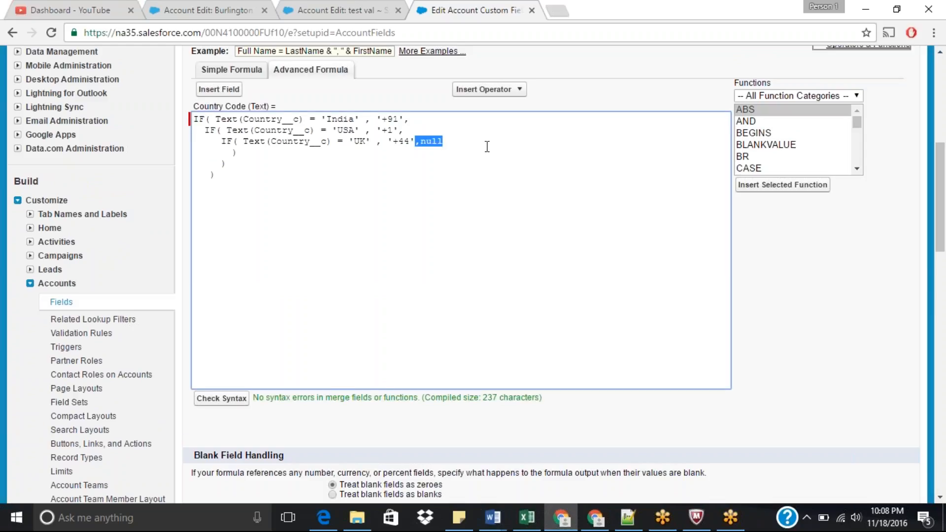
{"action": "key", "text": "BackSpace"}
{"action": "left_click", "coordinate": [233, 405]}
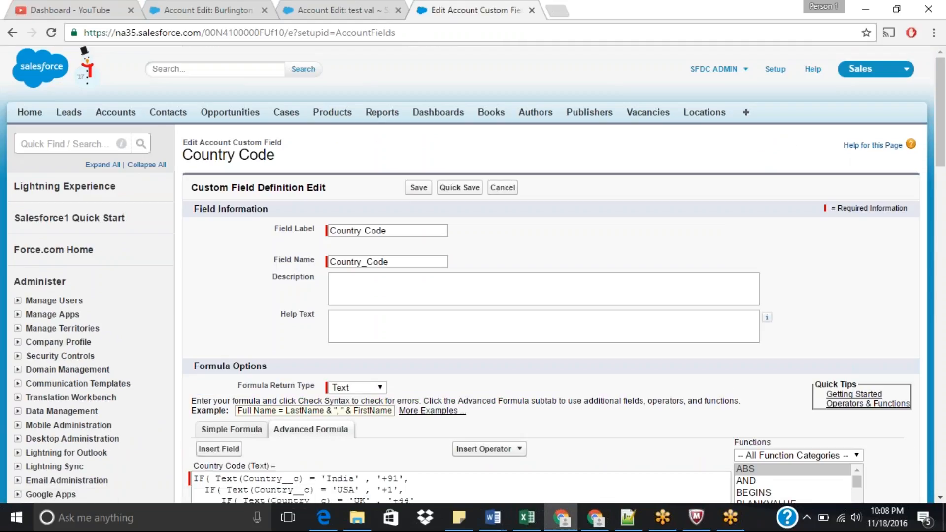
{"action": "left_click_drag", "start_coordinate": [942, 144], "coordinate": [944, 243]}
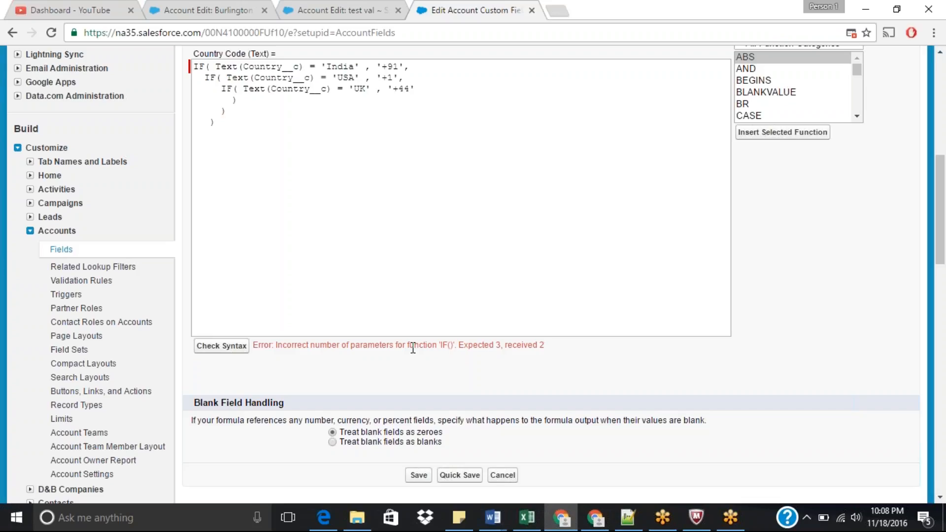
Step: Restore ',null' as the final else value after '+44' and check the formula's syntax again
{"action": "left_click", "coordinate": [439, 90]}
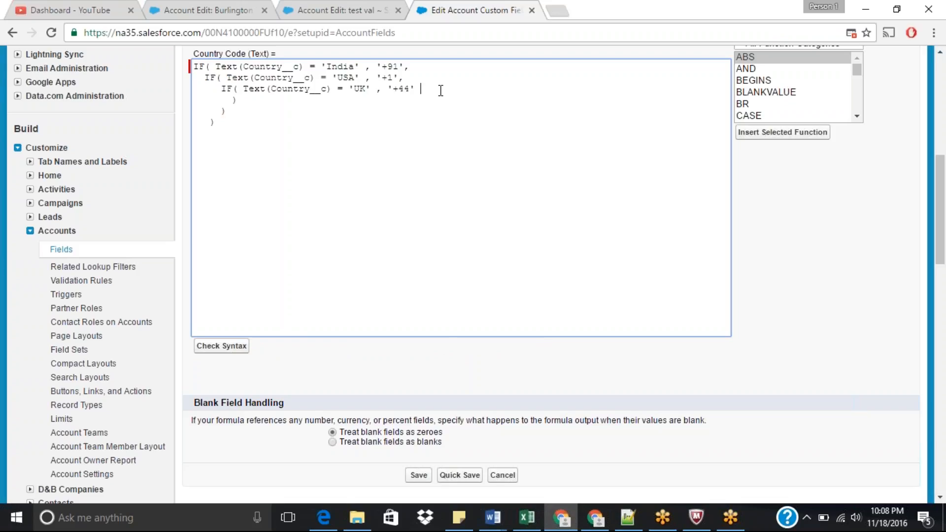
{"action": "type", "text": ",null"}
{"action": "double_click", "coordinate": [436, 90]}
{"action": "left_click", "coordinate": [540, 186]}
{"action": "left_click", "coordinate": [235, 347]}
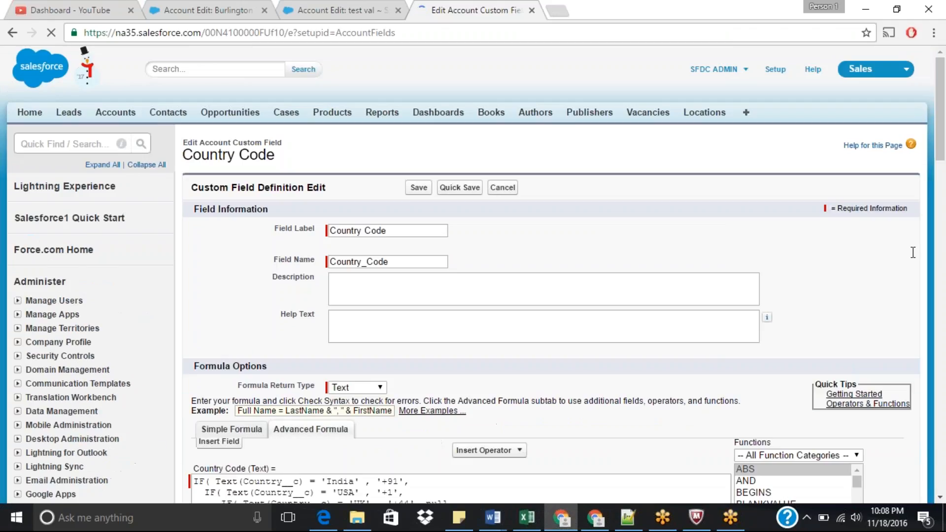
Step: Save the Country Code formula field
{"action": "scroll", "coordinate": [758, 299], "scroll_direction": "down", "scroll_amount": 10}
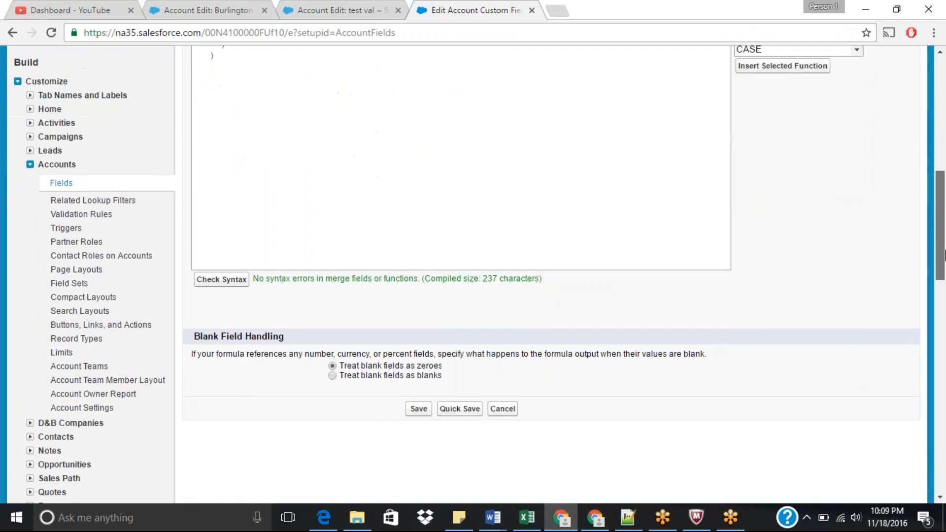
{"action": "left_click", "coordinate": [419, 408]}
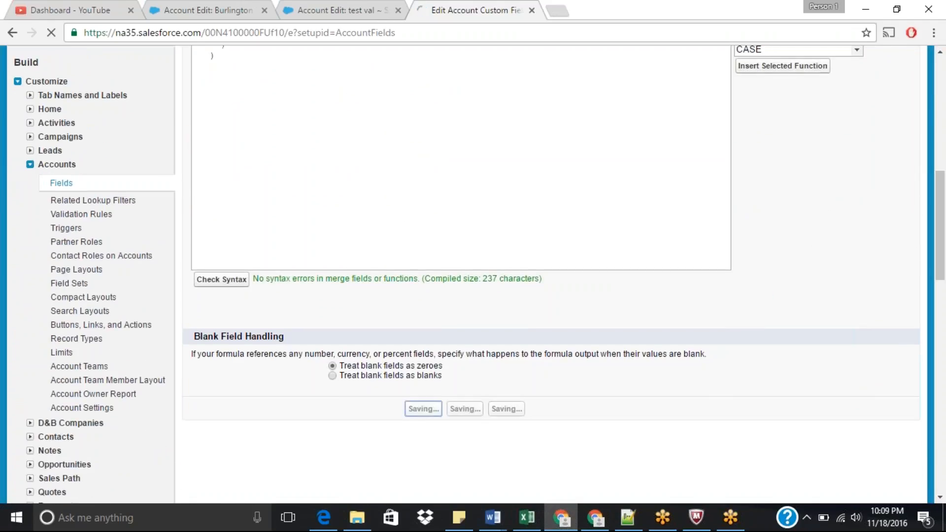
Step: Switch to the test val account's edit page, set its Country to USA, and save
{"action": "left_click", "coordinate": [335, 8]}
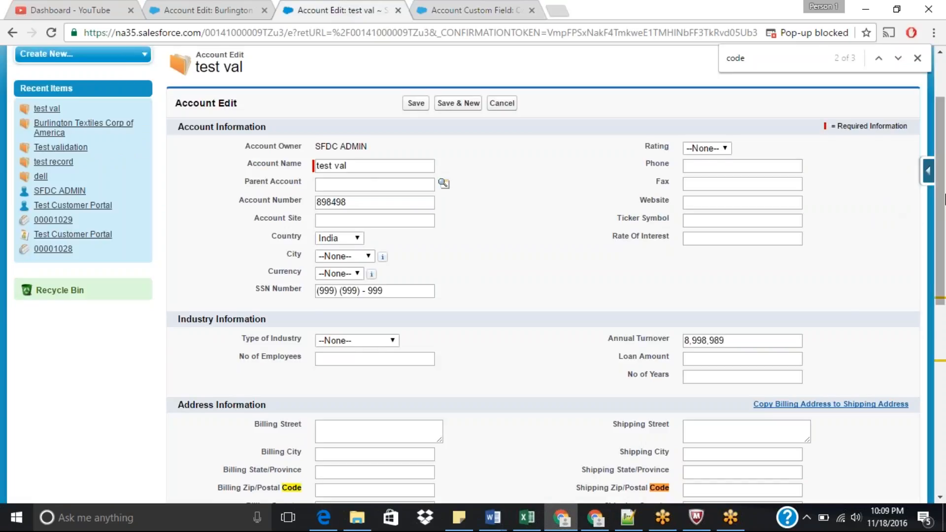
{"action": "left_click_drag", "start_coordinate": [944, 196], "coordinate": [945, 237]}
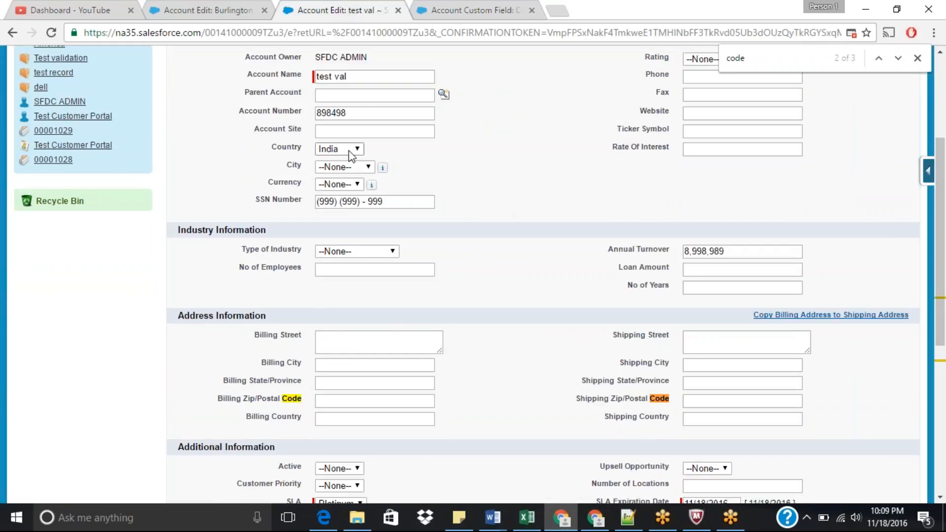
{"action": "left_click", "coordinate": [345, 150]}
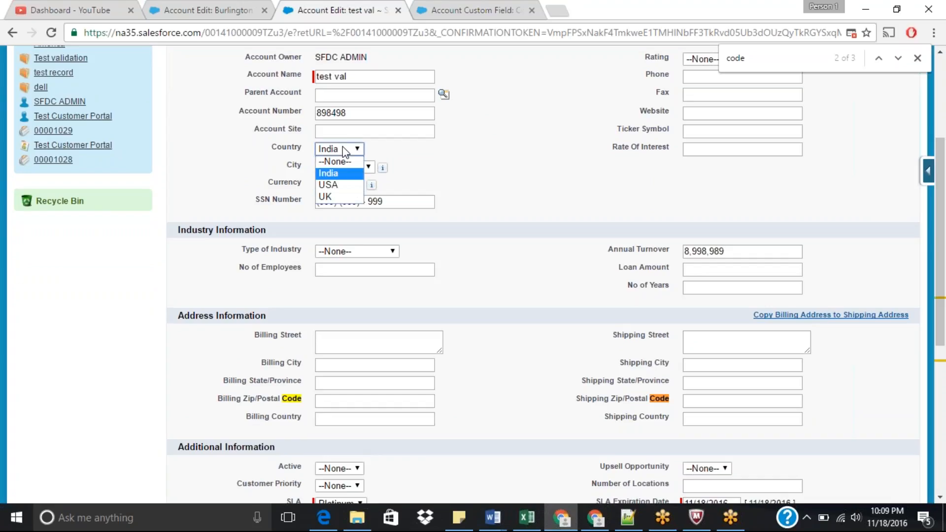
{"action": "left_click", "coordinate": [333, 184]}
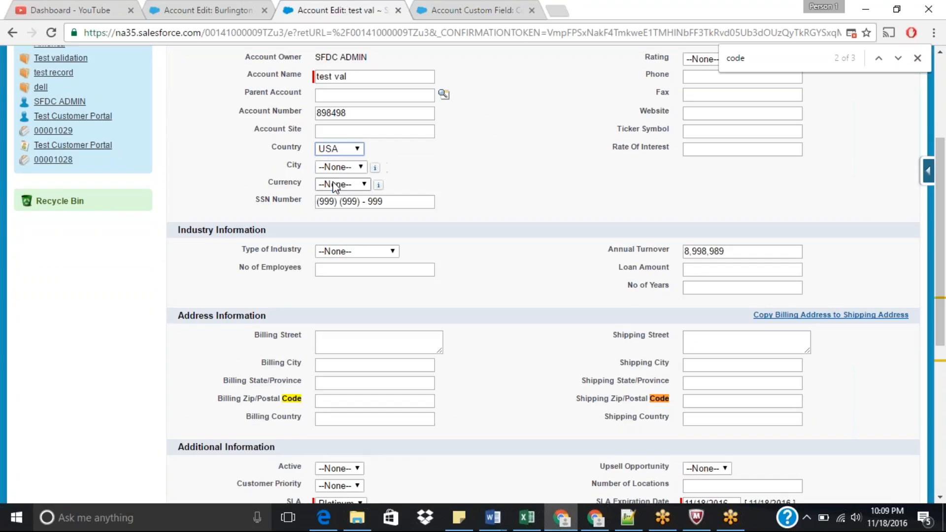
{"action": "left_click_drag", "start_coordinate": [940, 183], "coordinate": [941, 135]}
{"action": "left_click", "coordinate": [411, 122]}
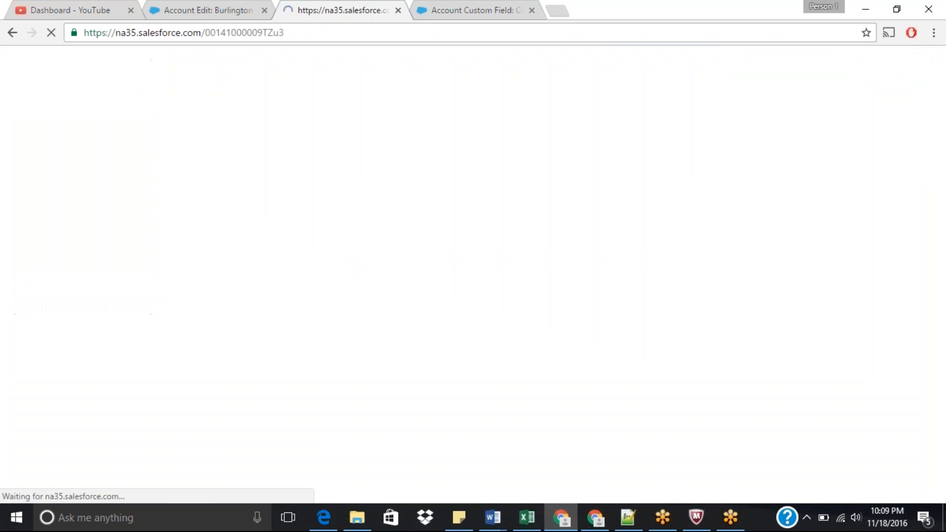
Step: Edit the test val account again, change its Country to UK, and save
{"action": "scroll", "coordinate": [336, 347], "scroll_direction": "down", "scroll_amount": 4}
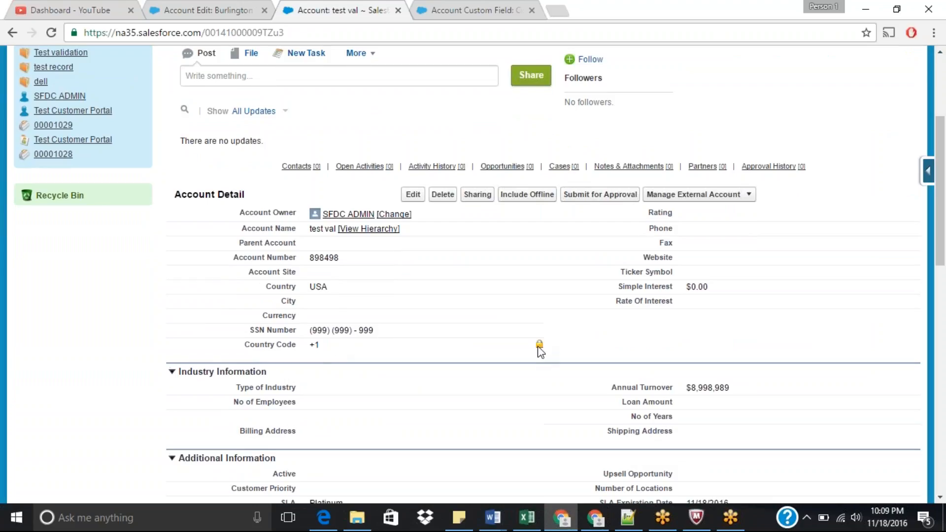
{"action": "left_click", "coordinate": [412, 195]}
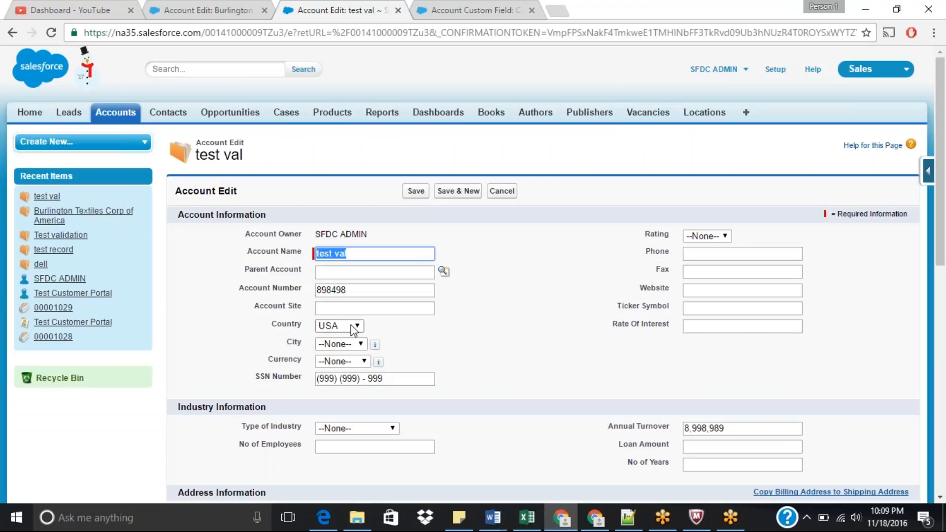
{"action": "left_click", "coordinate": [354, 327]}
{"action": "left_click", "coordinate": [327, 374]}
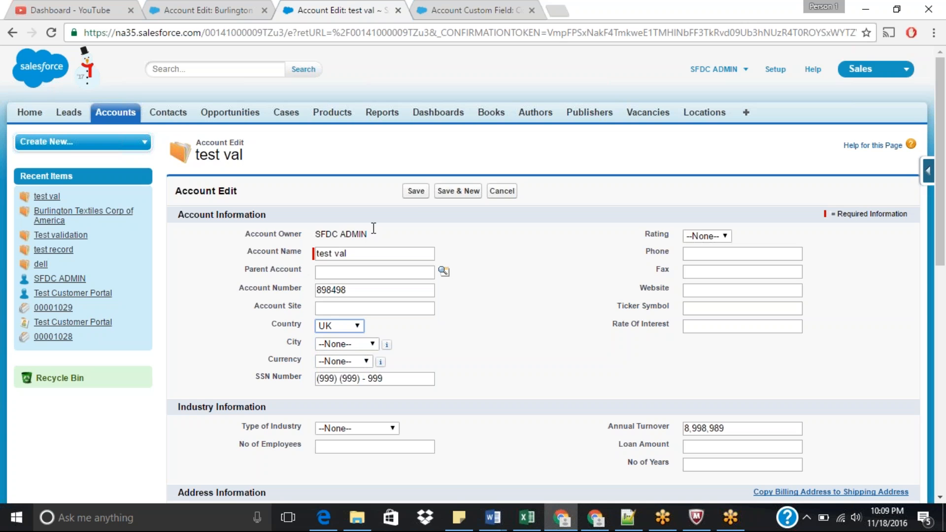
{"action": "left_click", "coordinate": [415, 190]}
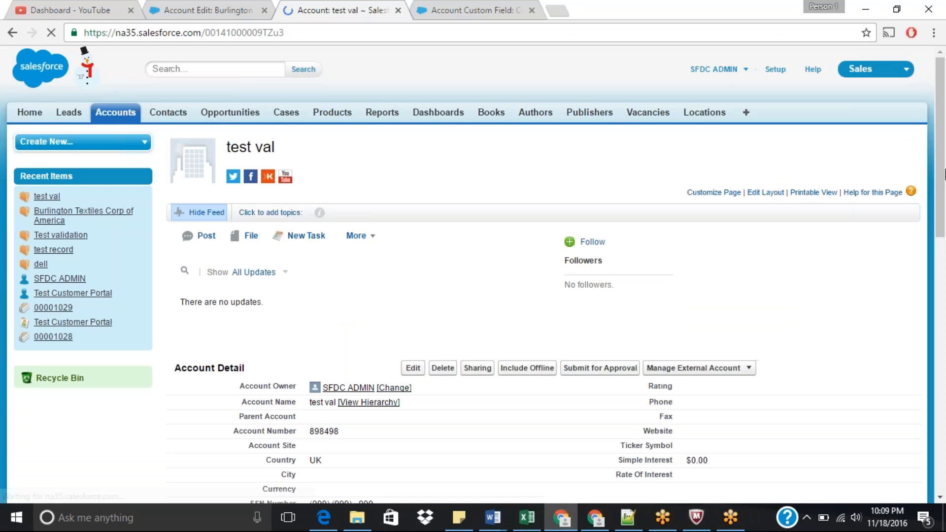
Step: Inline-edit the account's Country through the dependent fields dialog, set it to --None--, and save
{"action": "left_click_drag", "start_coordinate": [944, 174], "coordinate": [944, 256]}
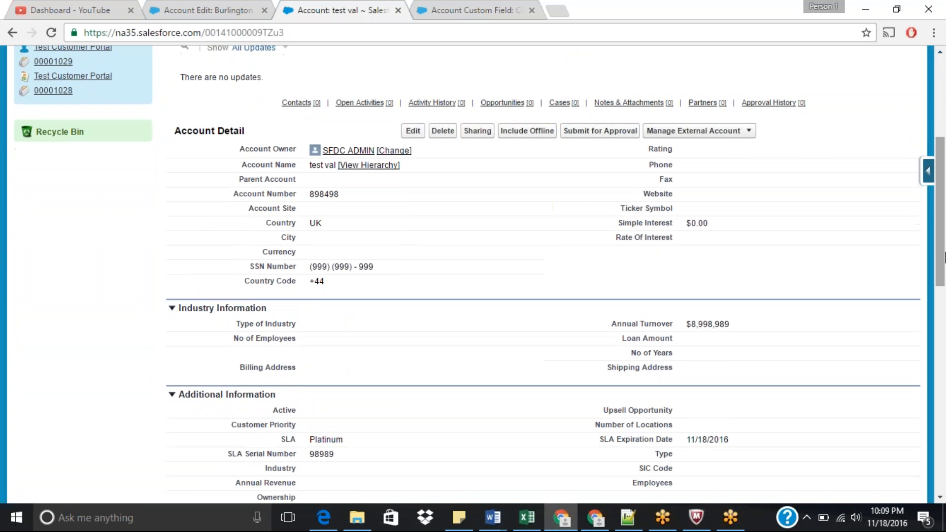
{"action": "double_click", "coordinate": [333, 225]}
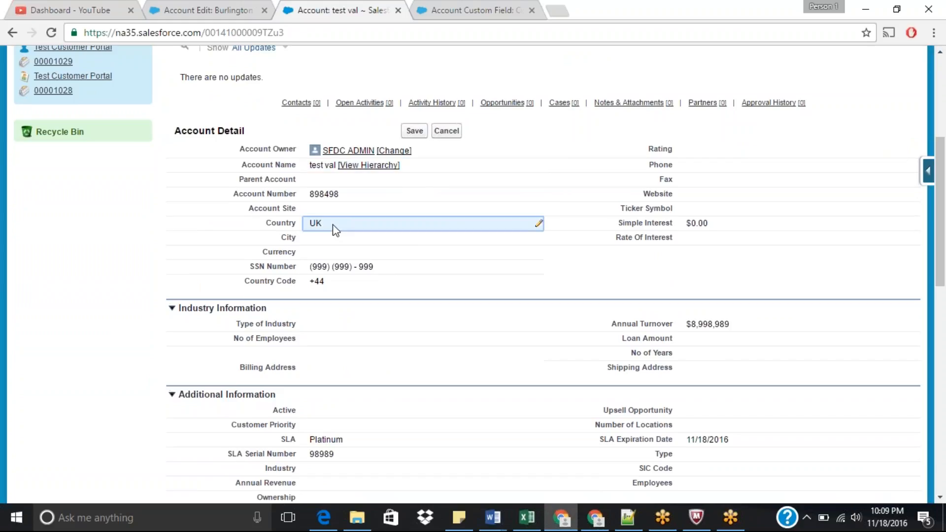
{"action": "left_click", "coordinate": [477, 175]}
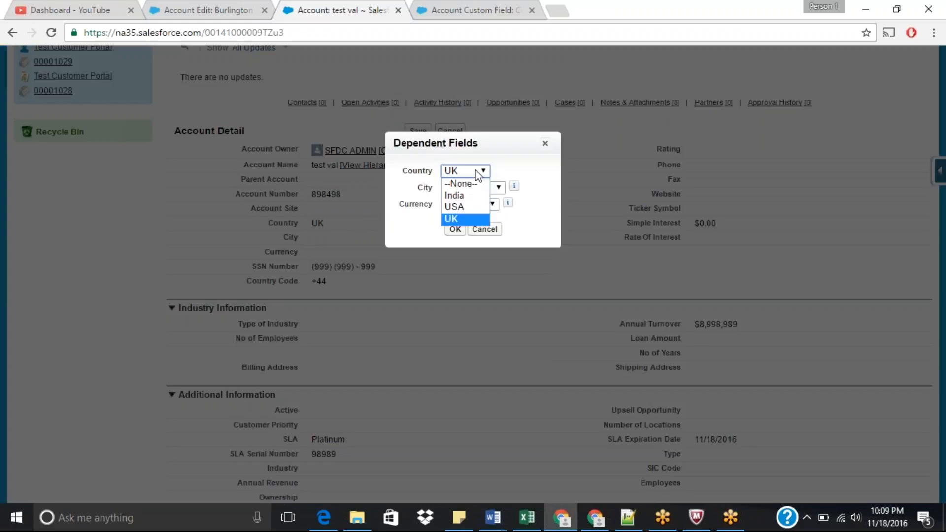
{"action": "left_click", "coordinate": [462, 184]}
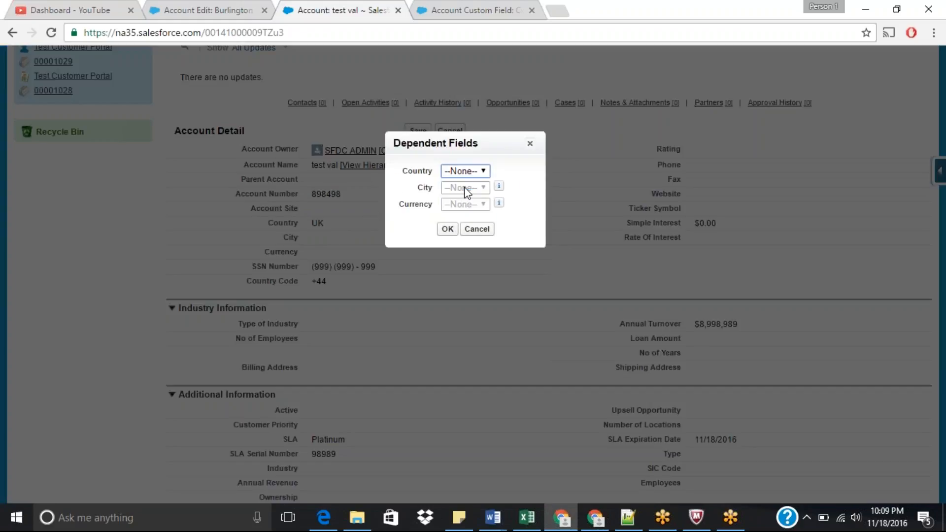
{"action": "left_click", "coordinate": [447, 229]}
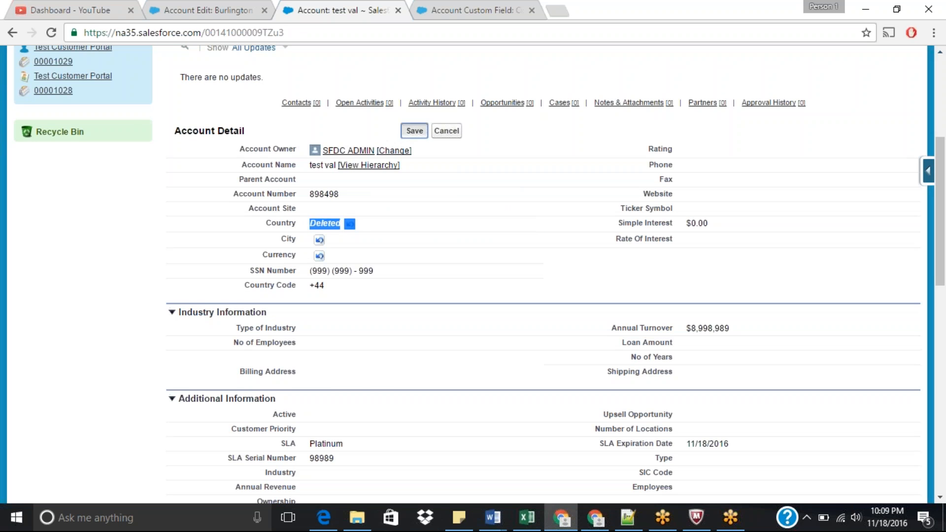
{"action": "left_click", "coordinate": [414, 130]}
{"action": "scroll", "coordinate": [945, 217], "scroll_direction": "down", "scroll_amount": 2}
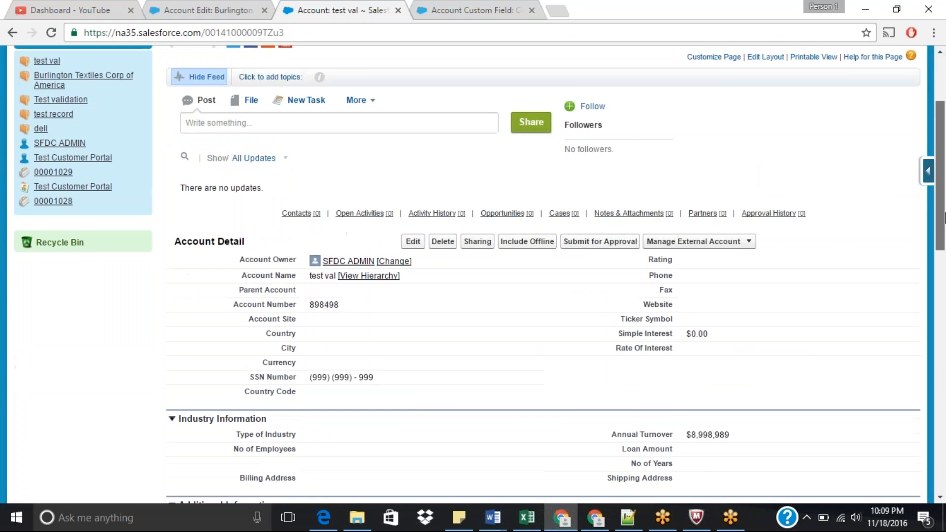
Step: Inline-edit the account's dependent fields again, set Country to India, and save
{"action": "scroll", "coordinate": [944, 217], "scroll_direction": "down", "scroll_amount": 4}
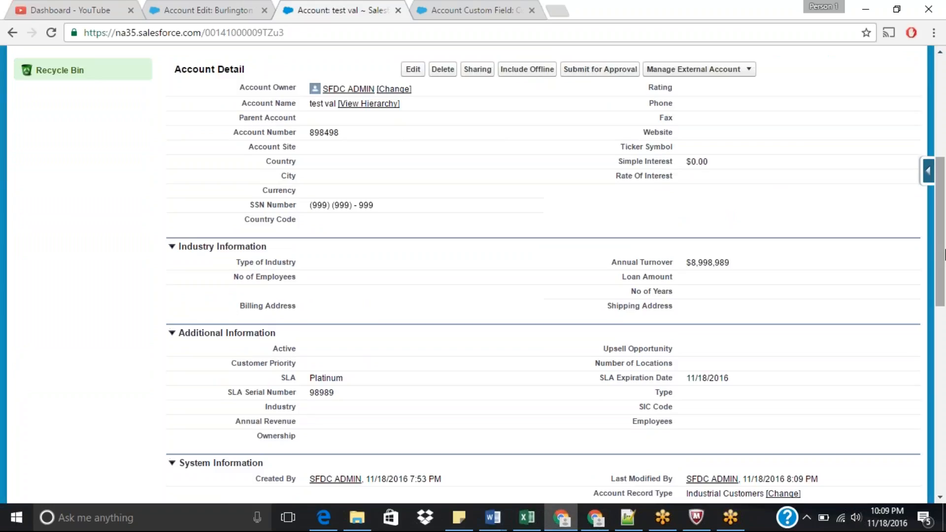
{"action": "double_click", "coordinate": [323, 190]}
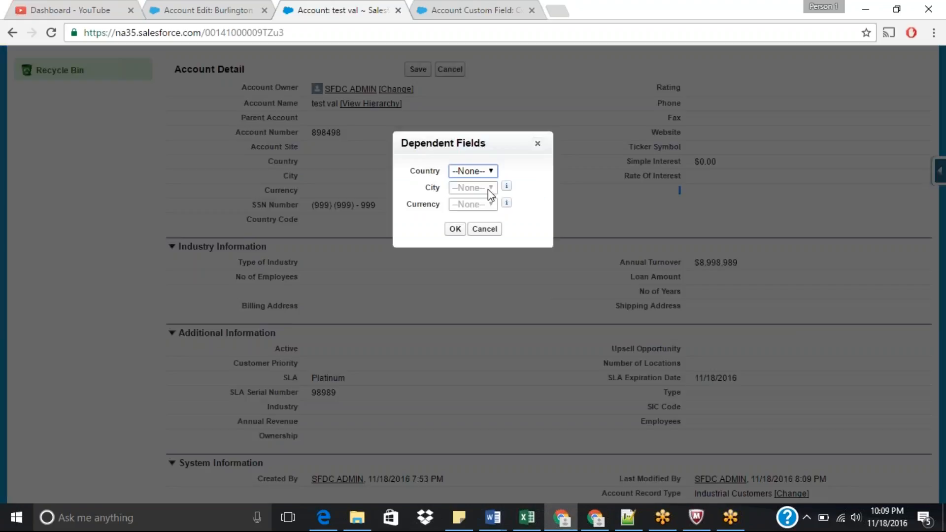
{"action": "left_click", "coordinate": [486, 172]}
{"action": "left_click", "coordinate": [468, 193]}
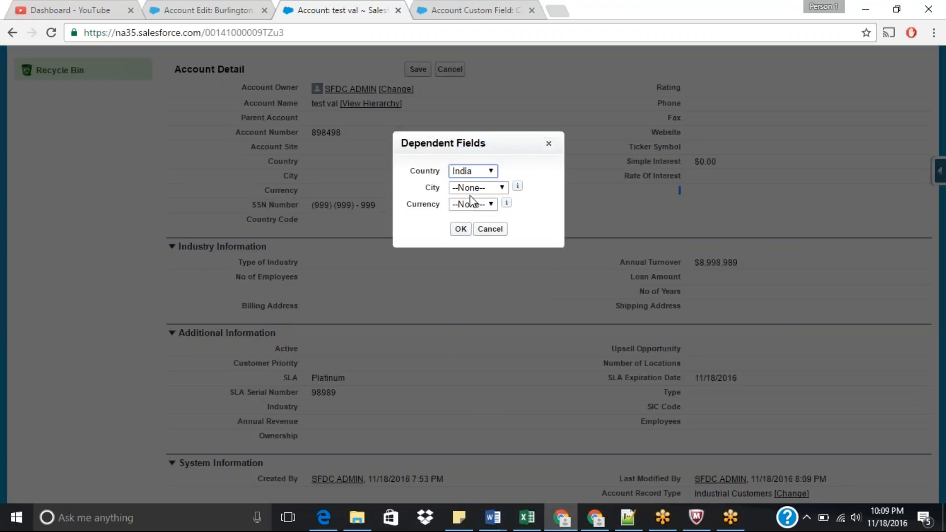
{"action": "left_click", "coordinate": [459, 230]}
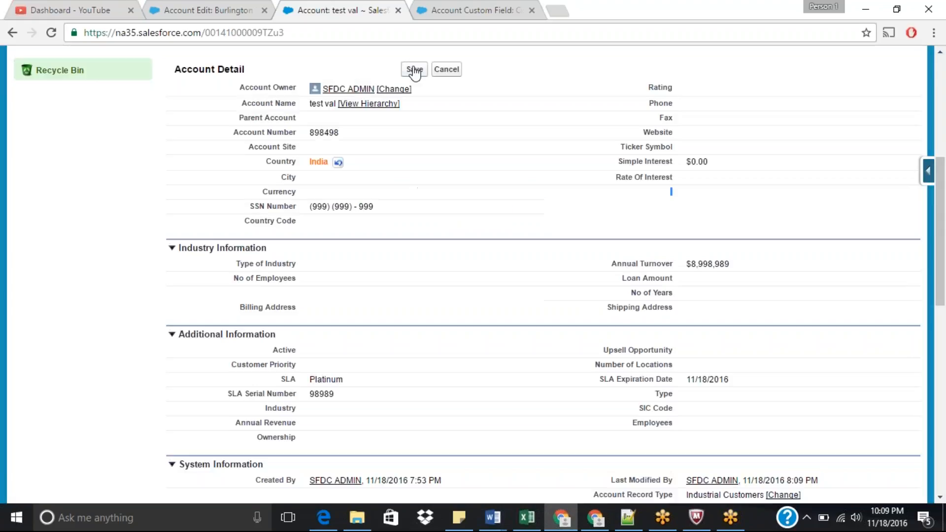
{"action": "left_click", "coordinate": [415, 70]}
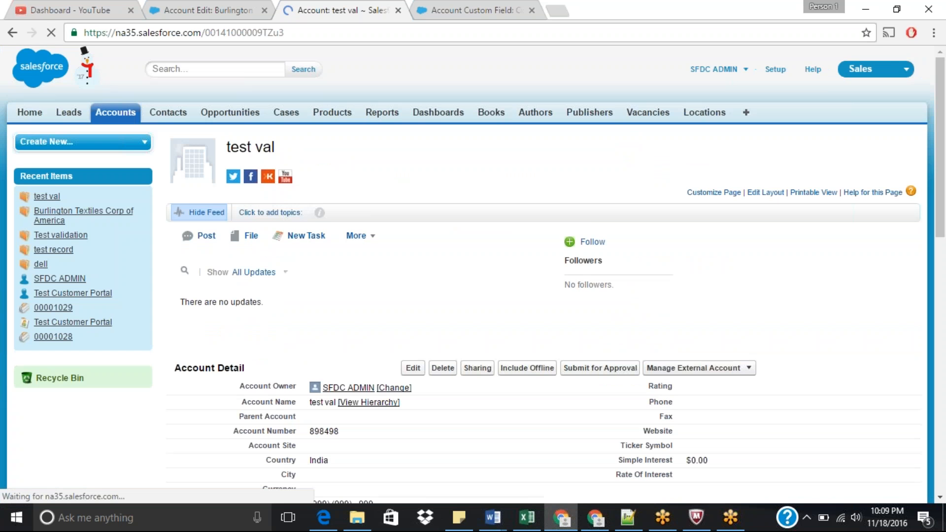
Step: Inspect the account's Country Code value in the detail section
{"action": "scroll", "coordinate": [941, 247], "scroll_direction": "down", "scroll_amount": 5}
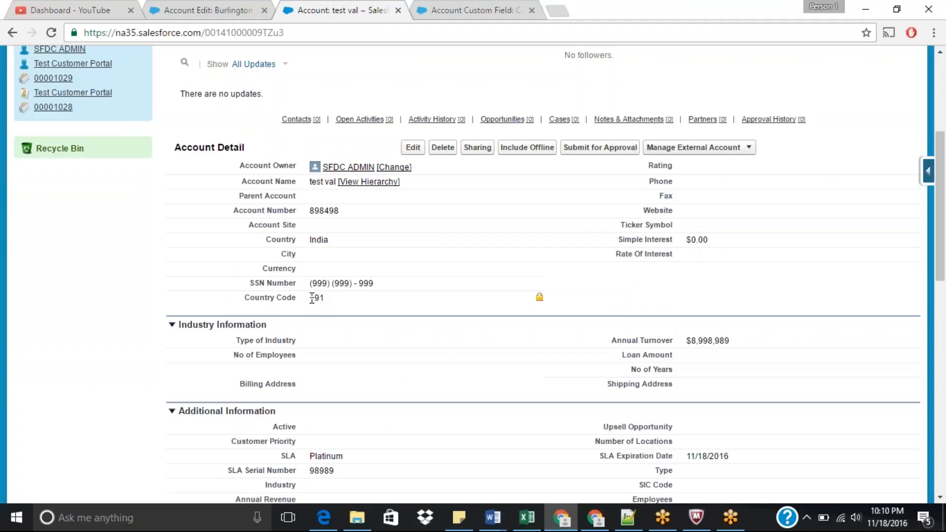
{"action": "left_click_drag", "start_coordinate": [311, 298], "coordinate": [329, 300]}
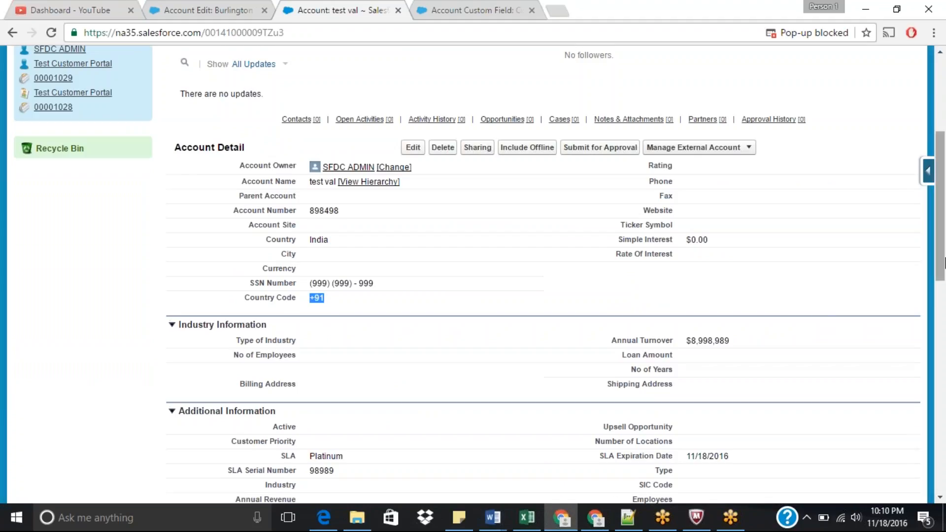
{"action": "scroll", "coordinate": [942, 207], "scroll_direction": "up", "scroll_amount": 5}
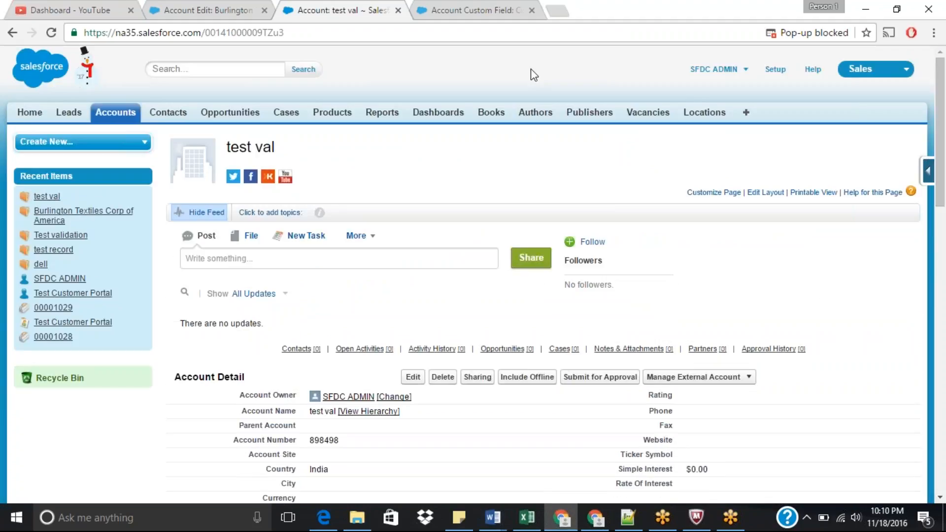
Step: Switch to the Burlington account edit tab and open the Account Fields list from its quick access menu
{"action": "left_click", "coordinate": [502, 12]}
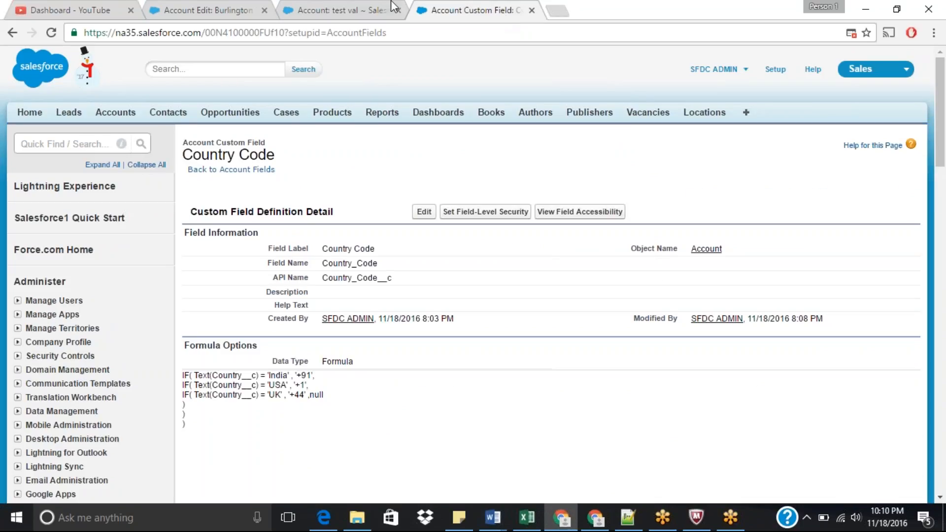
{"action": "left_click", "coordinate": [367, 7]}
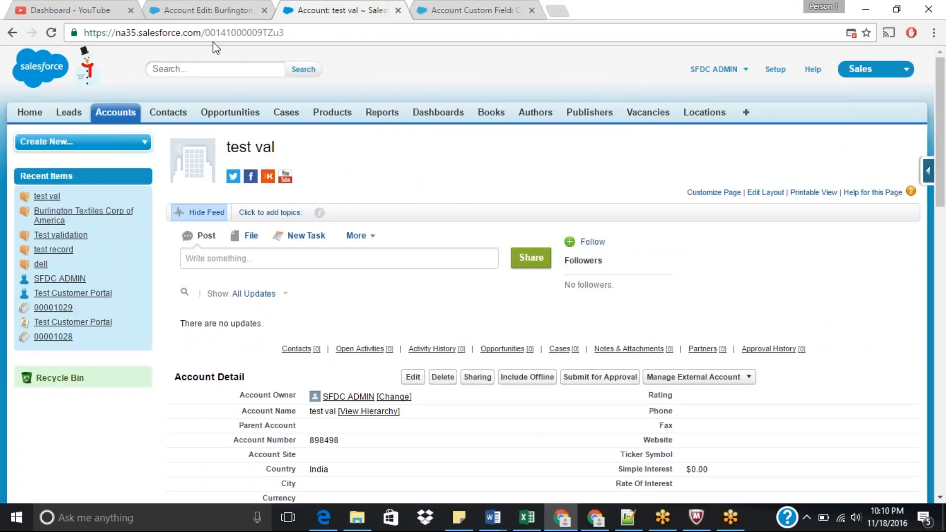
{"action": "left_click", "coordinate": [212, 10]}
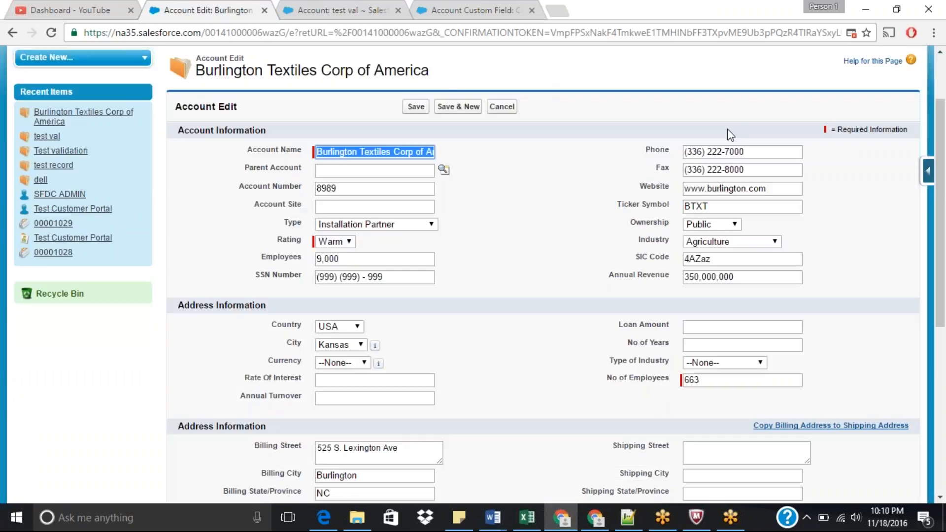
{"action": "left_click", "coordinate": [929, 172]}
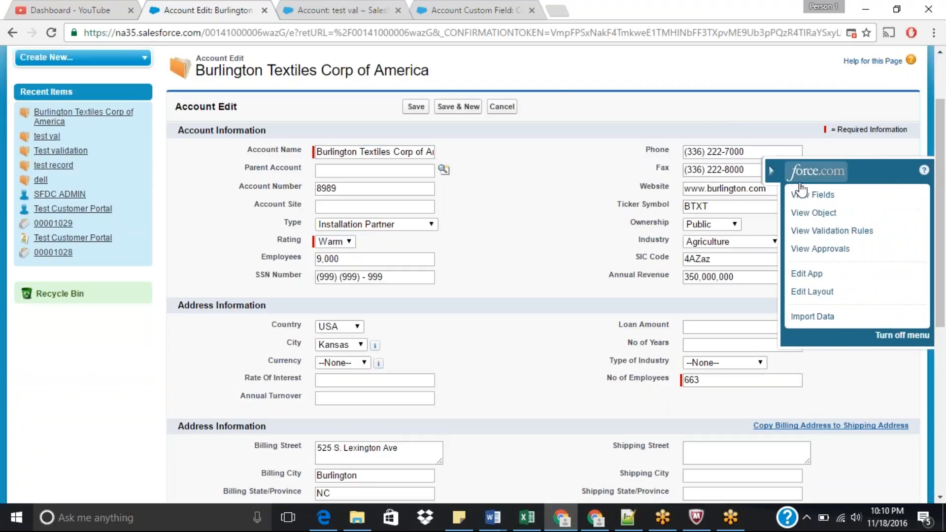
{"action": "left_click", "coordinate": [804, 195]}
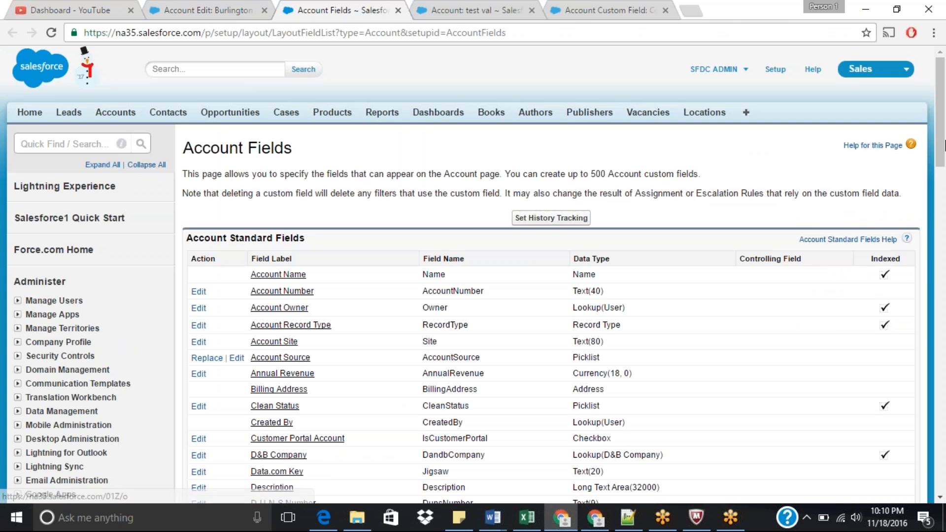
Step: Examine the formula fields in the Account custom fields list and open the Simple Interest field
{"action": "left_click_drag", "start_coordinate": [939, 126], "coordinate": [944, 305]}
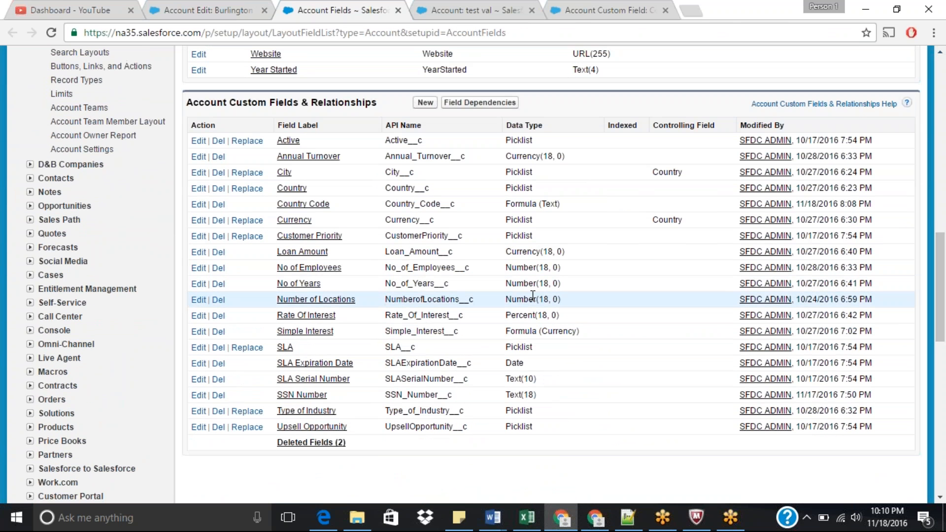
{"action": "double_click", "coordinate": [522, 209]}
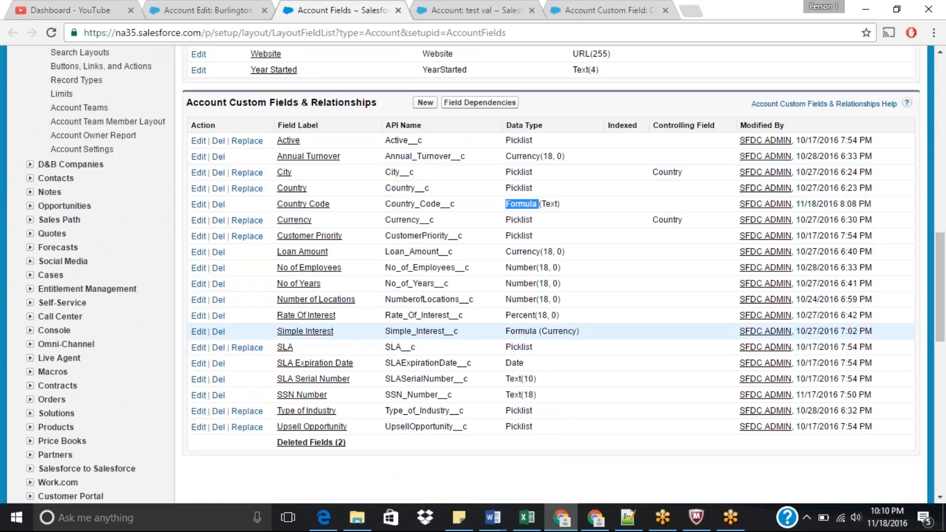
{"action": "double_click", "coordinate": [520, 331]}
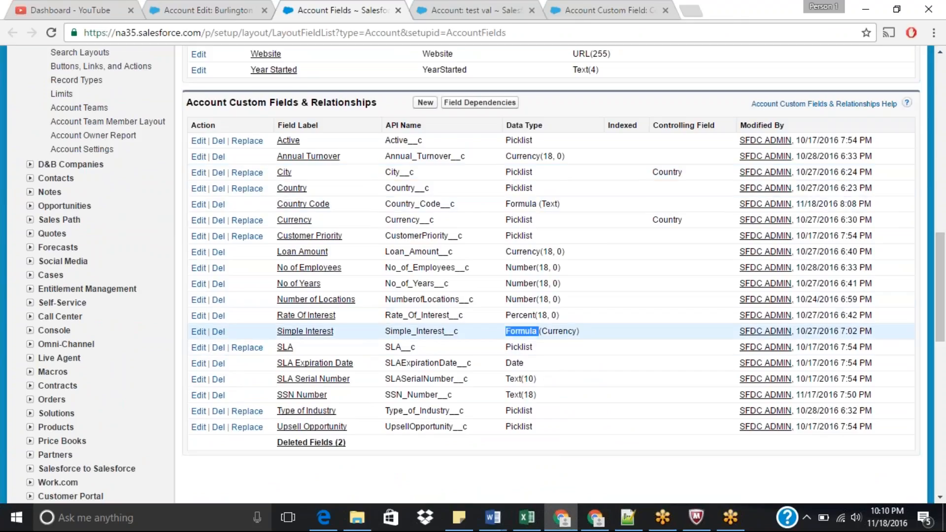
{"action": "left_click", "coordinate": [305, 333]}
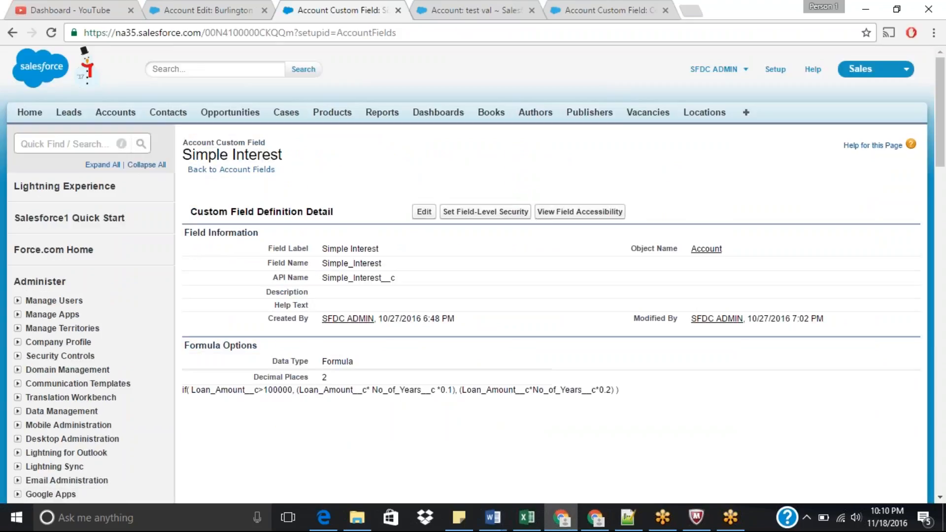
Step: Open the Simple Interest field for editing, review each part of its IF formula, and save it without changes
{"action": "left_click", "coordinate": [424, 211]}
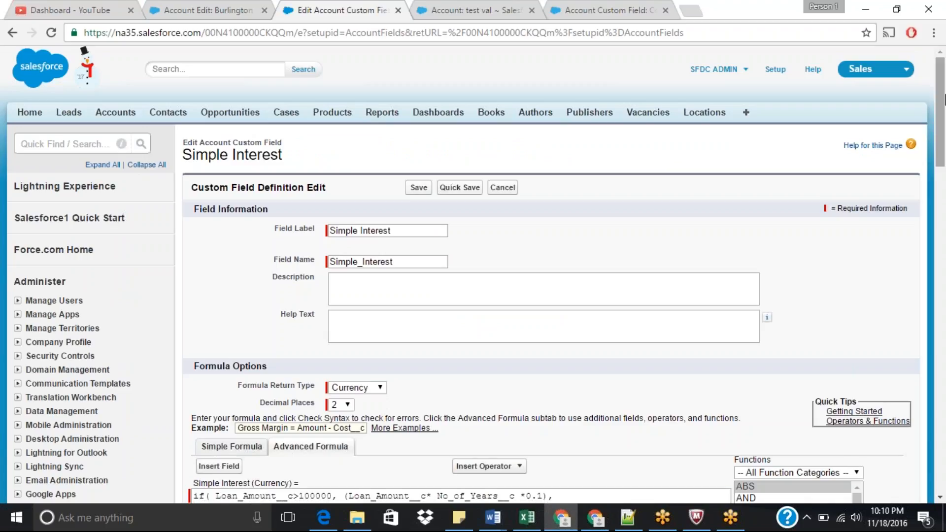
{"action": "left_click_drag", "start_coordinate": [944, 98], "coordinate": [944, 173]}
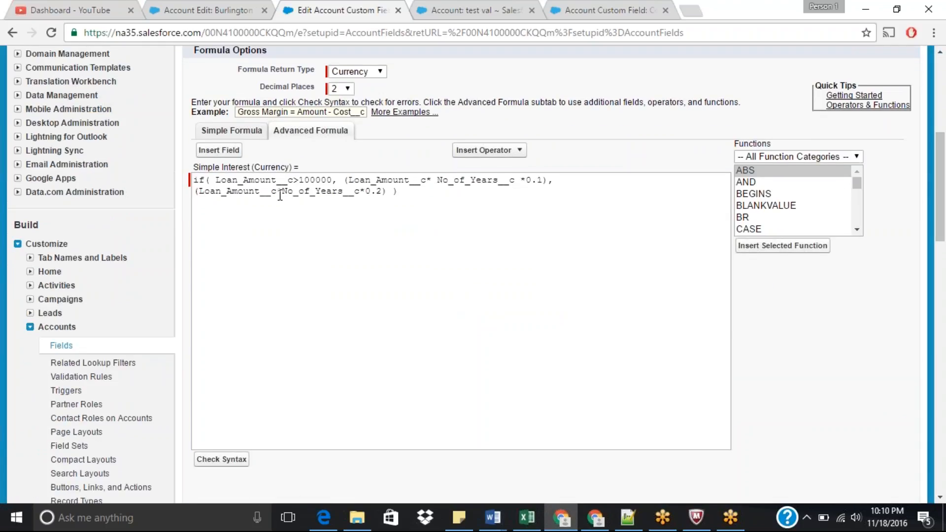
{"action": "left_click_drag", "start_coordinate": [216, 180], "coordinate": [336, 182]}
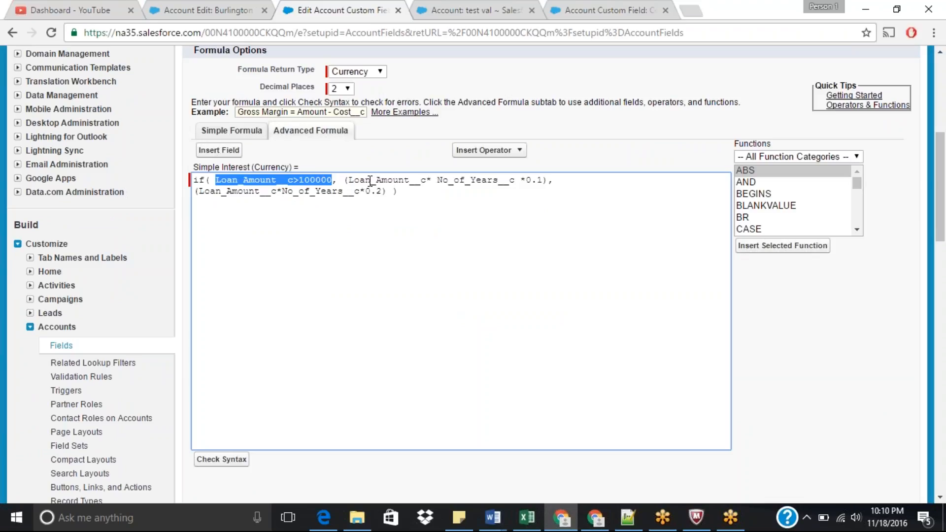
{"action": "left_click_drag", "start_coordinate": [350, 180], "coordinate": [545, 180]}
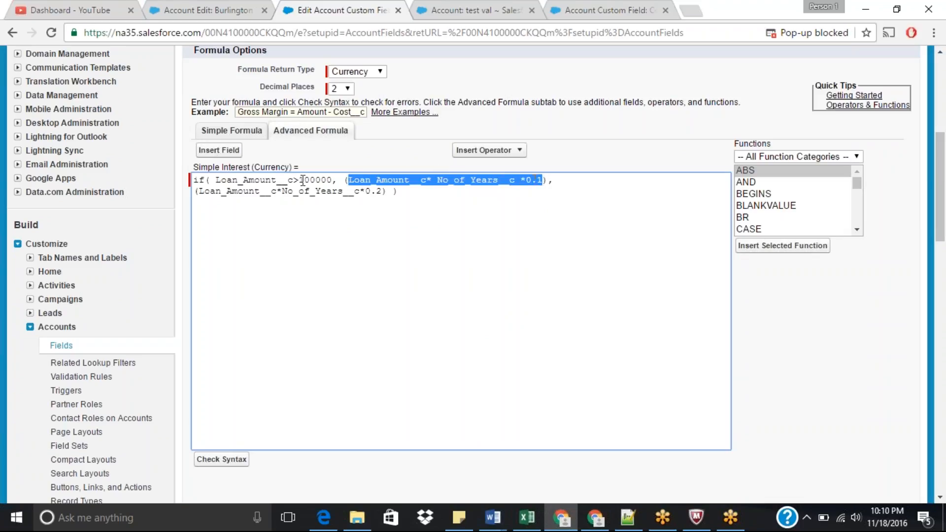
{"action": "left_click", "coordinate": [579, 233]}
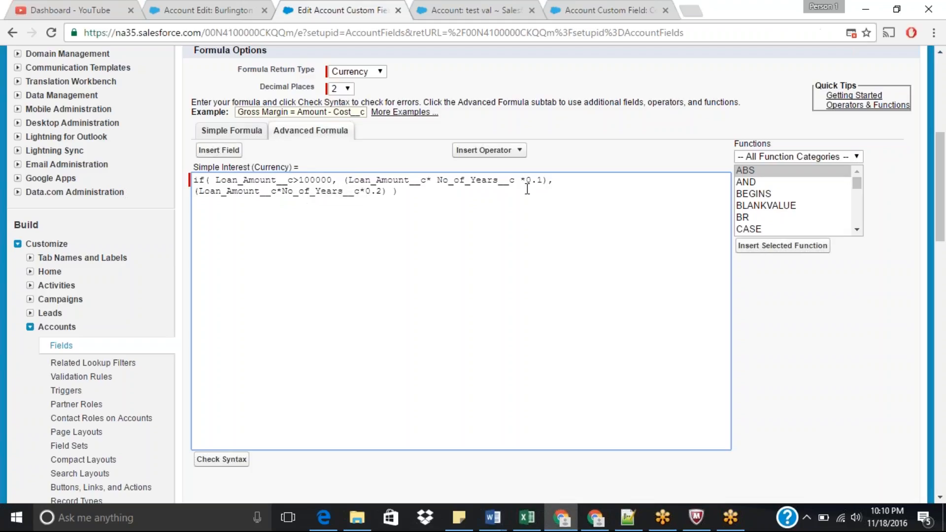
{"action": "left_click", "coordinate": [526, 182]}
{"action": "left_click_drag", "start_coordinate": [528, 183], "coordinate": [544, 183]}
{"action": "left_click_drag", "start_coordinate": [198, 192], "coordinate": [385, 206]}
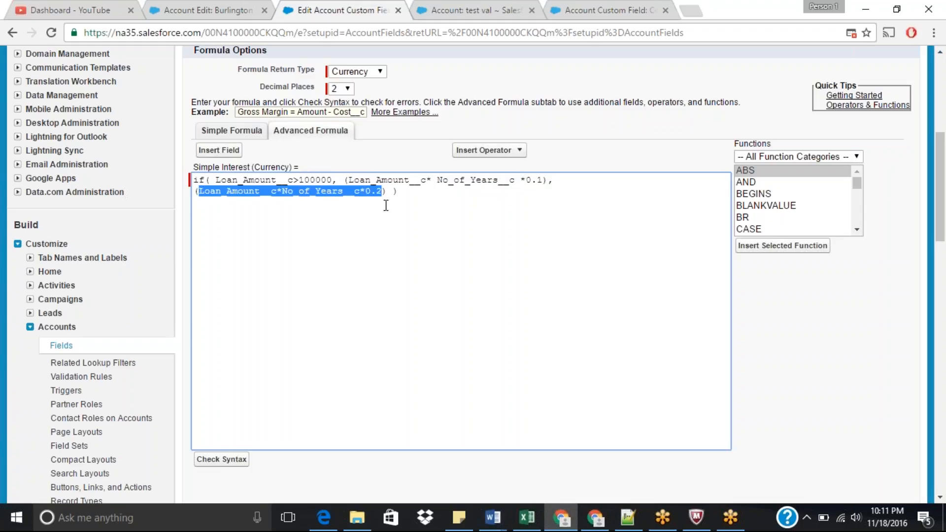
{"action": "left_click_drag", "start_coordinate": [238, 179], "coordinate": [442, 181]}
{"action": "left_click_drag", "start_coordinate": [267, 192], "coordinate": [338, 201]}
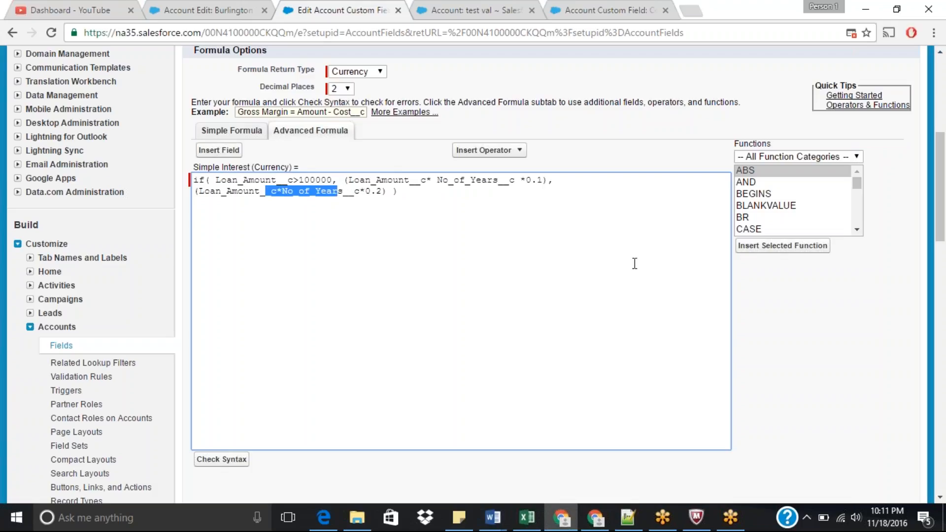
{"action": "left_click_drag", "start_coordinate": [943, 228], "coordinate": [944, 189]}
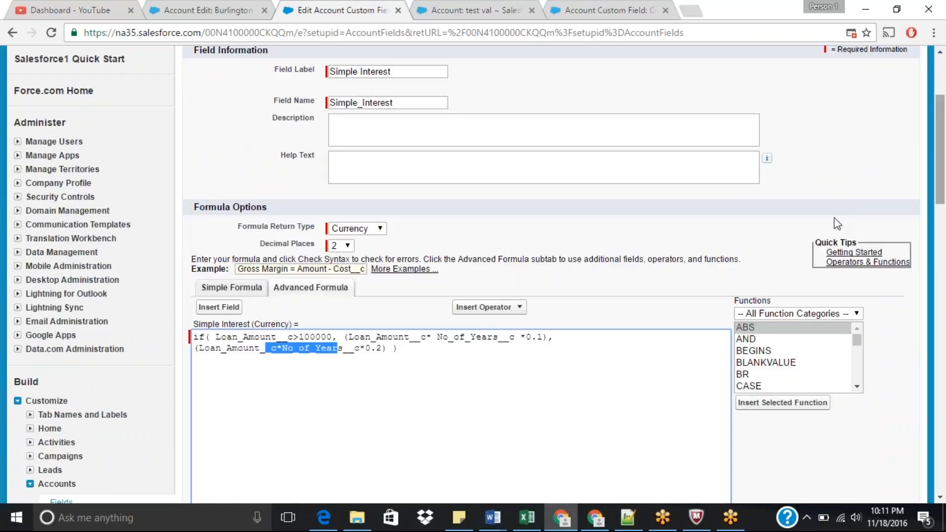
{"action": "double_click", "coordinate": [251, 337]}
{"action": "double_click", "coordinate": [478, 338]}
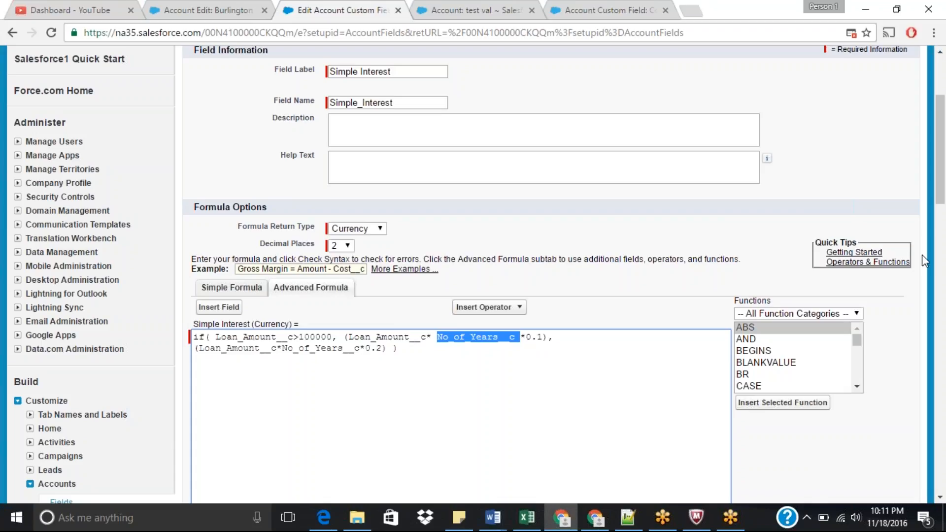
{"action": "scroll", "coordinate": [944, 140], "scroll_direction": "up", "scroll_amount": 2}
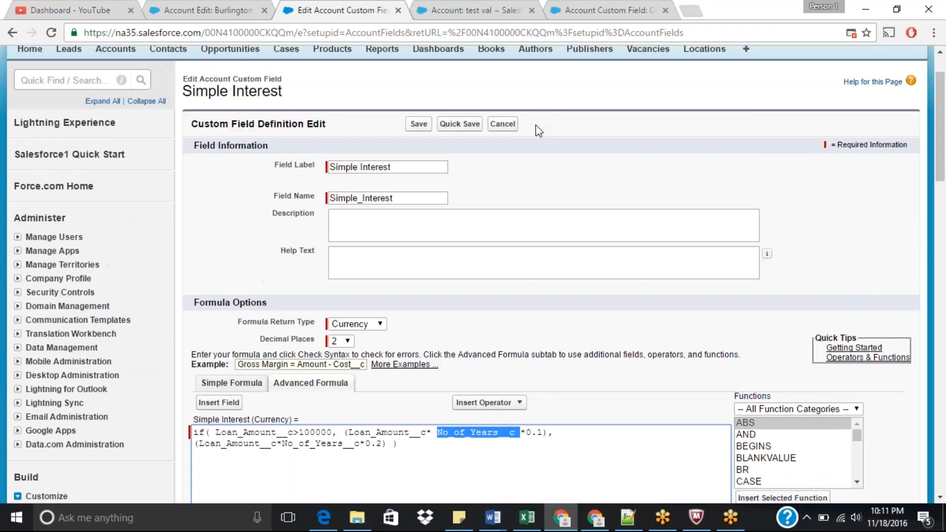
{"action": "scroll", "coordinate": [944, 174], "scroll_direction": "down", "scroll_amount": 2}
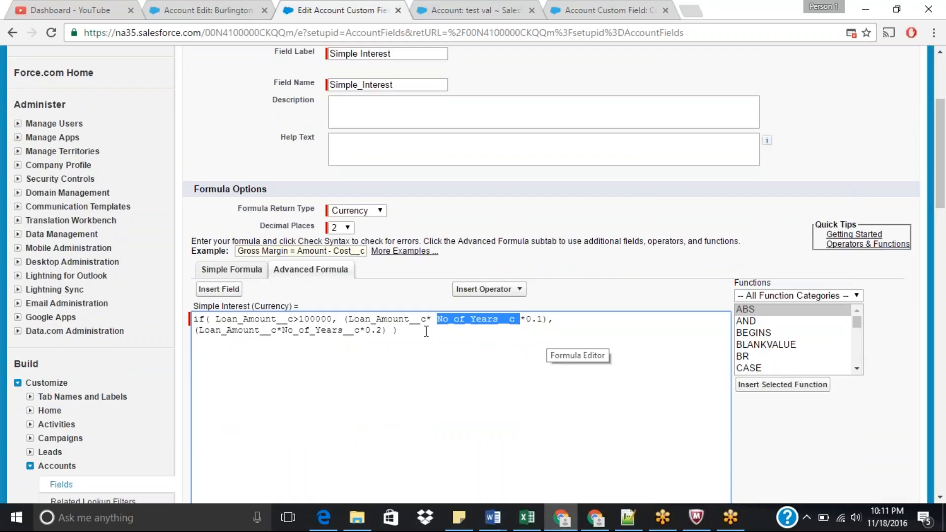
{"action": "scroll", "coordinate": [398, 140], "scroll_direction": "up", "scroll_amount": 2}
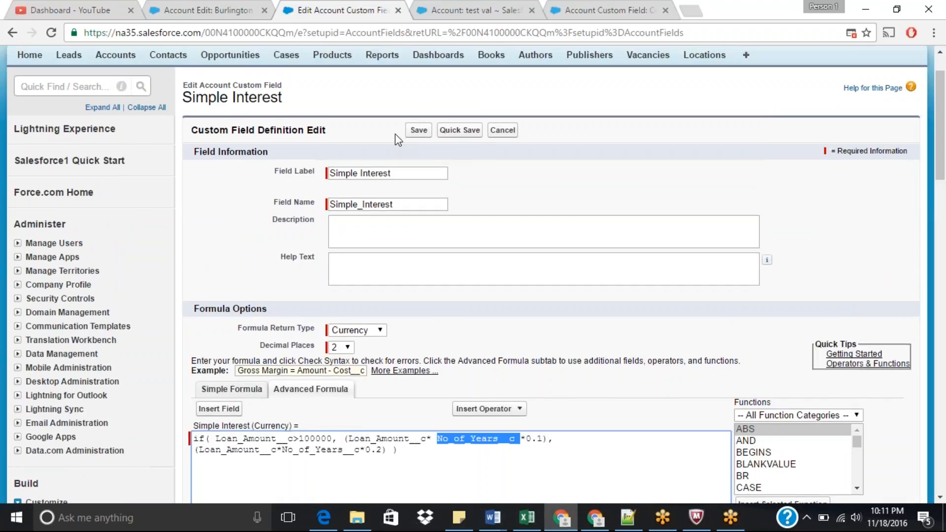
{"action": "left_click", "coordinate": [419, 130]}
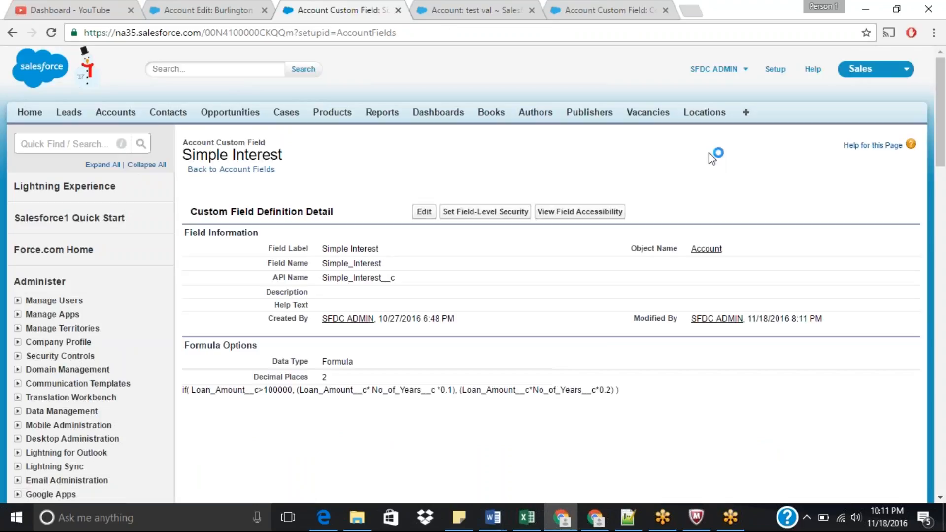
{"action": "left_click_drag", "start_coordinate": [945, 153], "coordinate": [944, 252]}
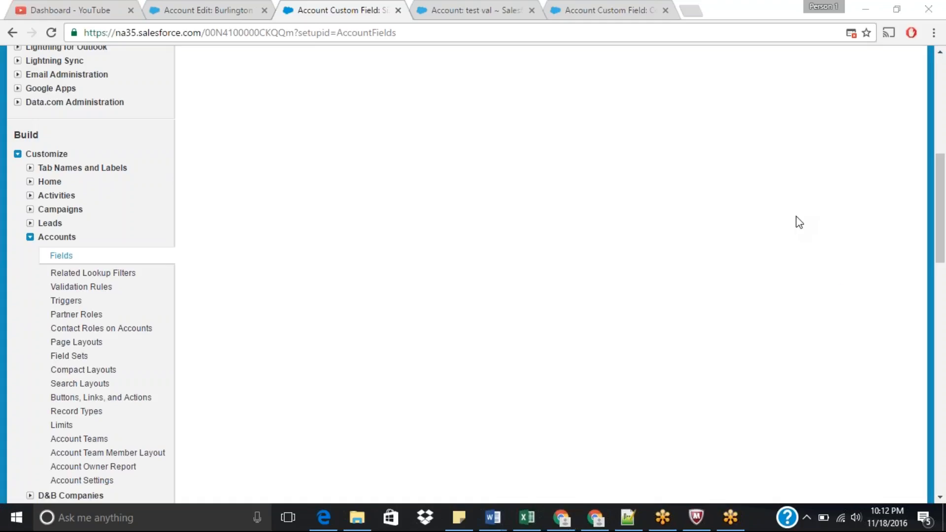
{"action": "left_click", "coordinate": [567, 246]}
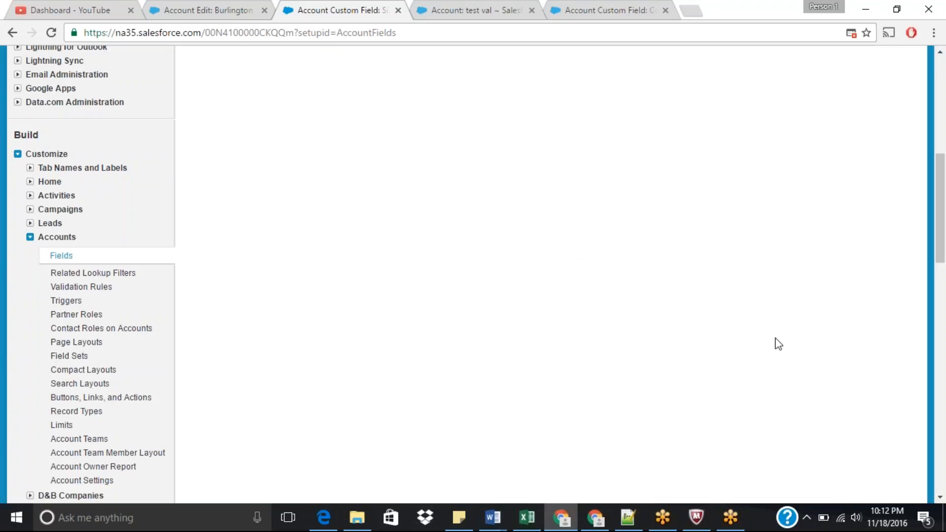